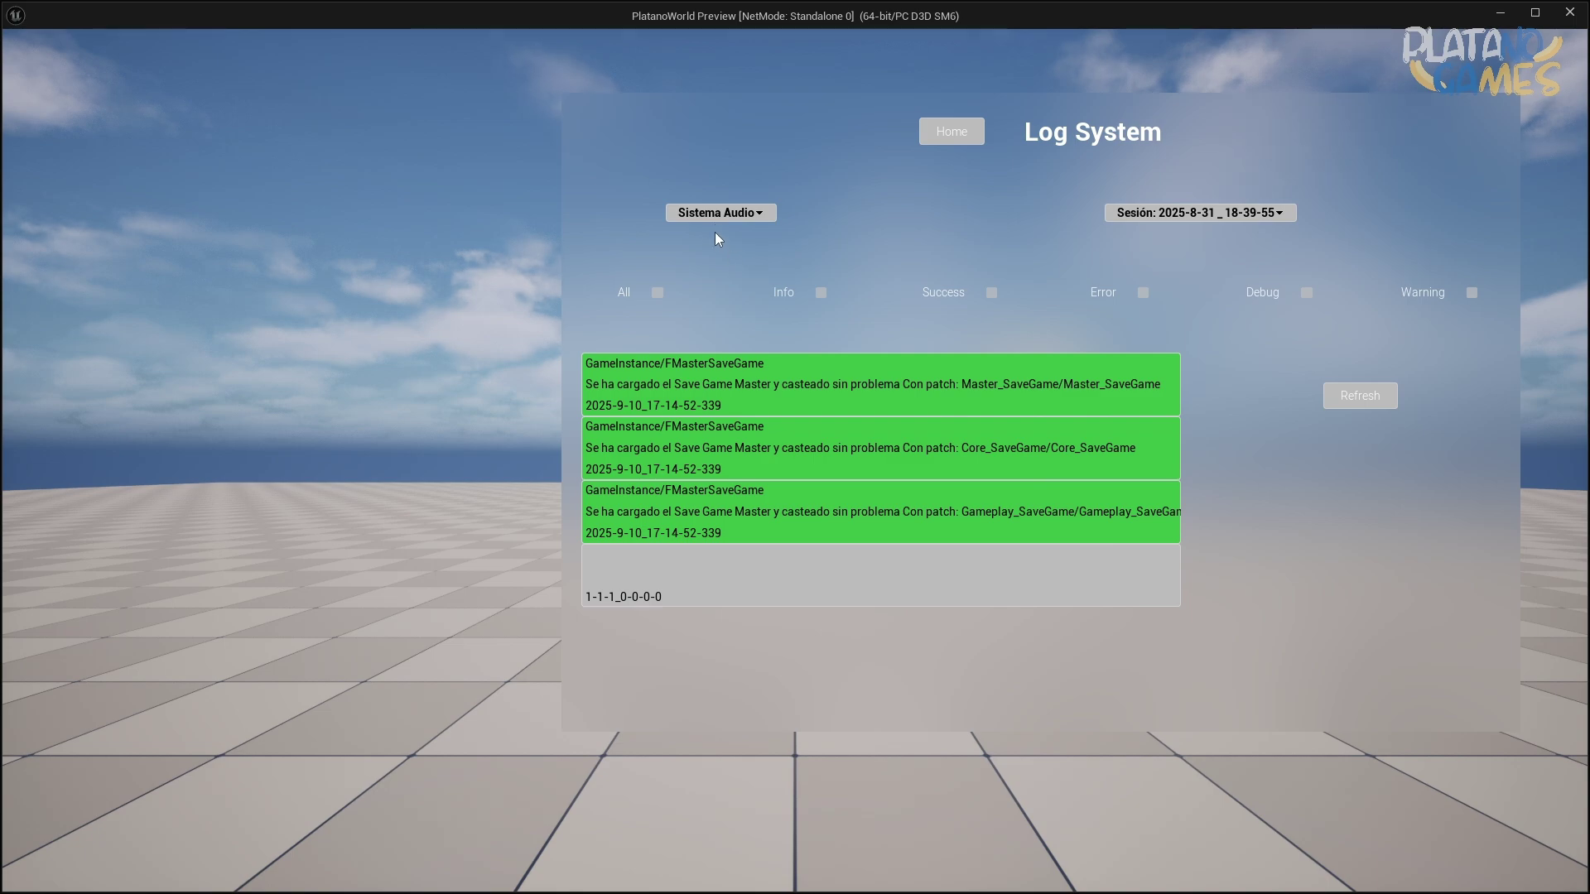
In the preview, pick Core, GameInstance, Core and Save Game in the Sistema combo box, then stop play.
{"action": "left_click", "coordinate": [752, 214]}
{"action": "left_click", "coordinate": [744, 243]}
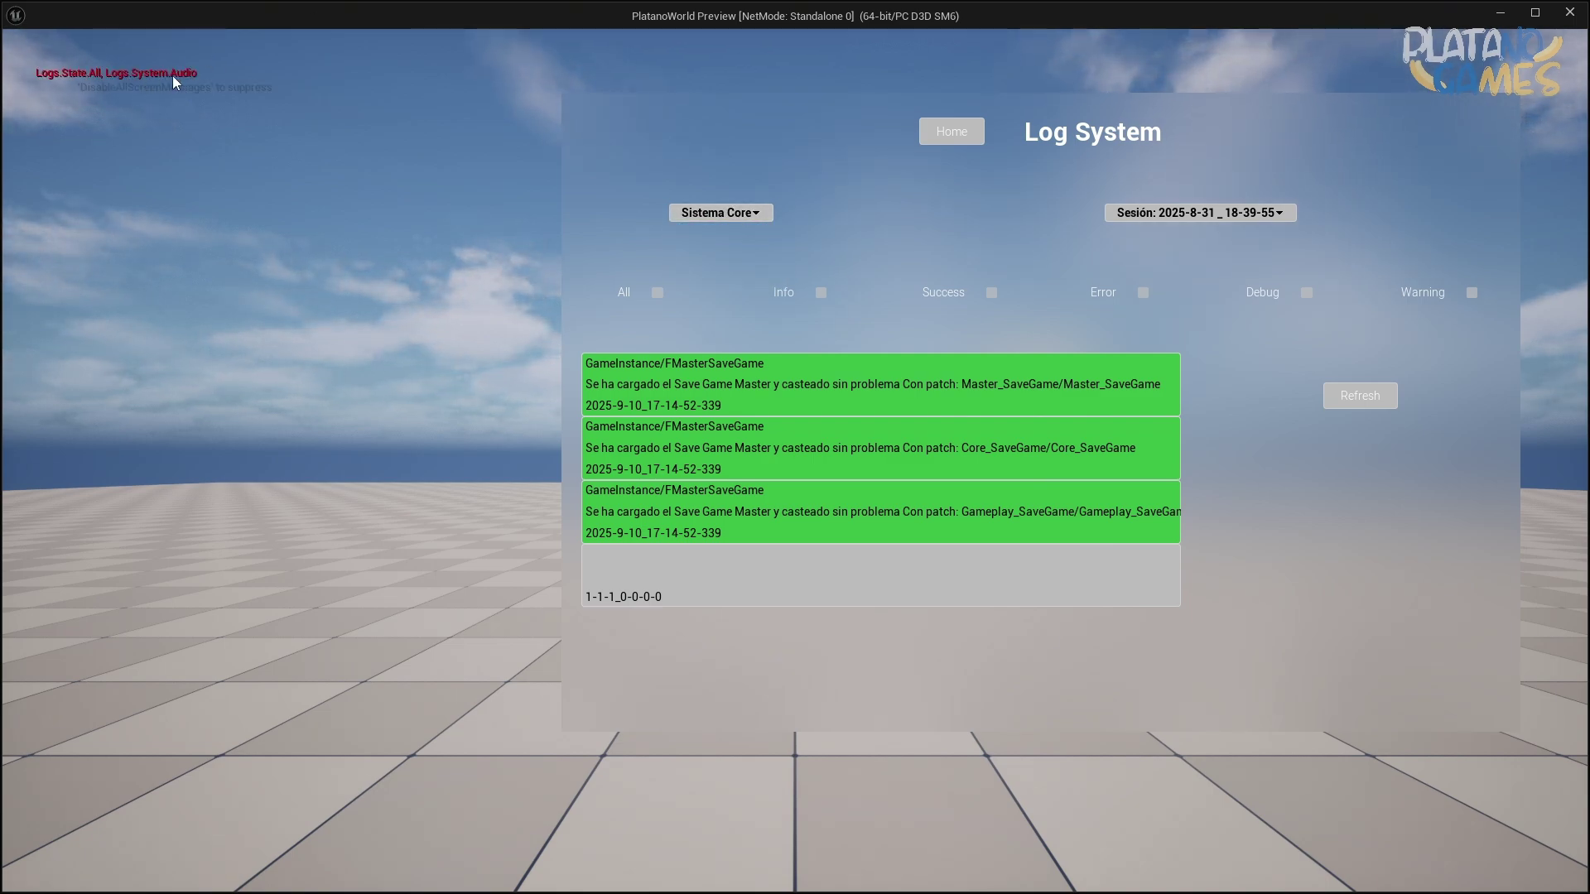
{"action": "left_click", "coordinate": [746, 215]}
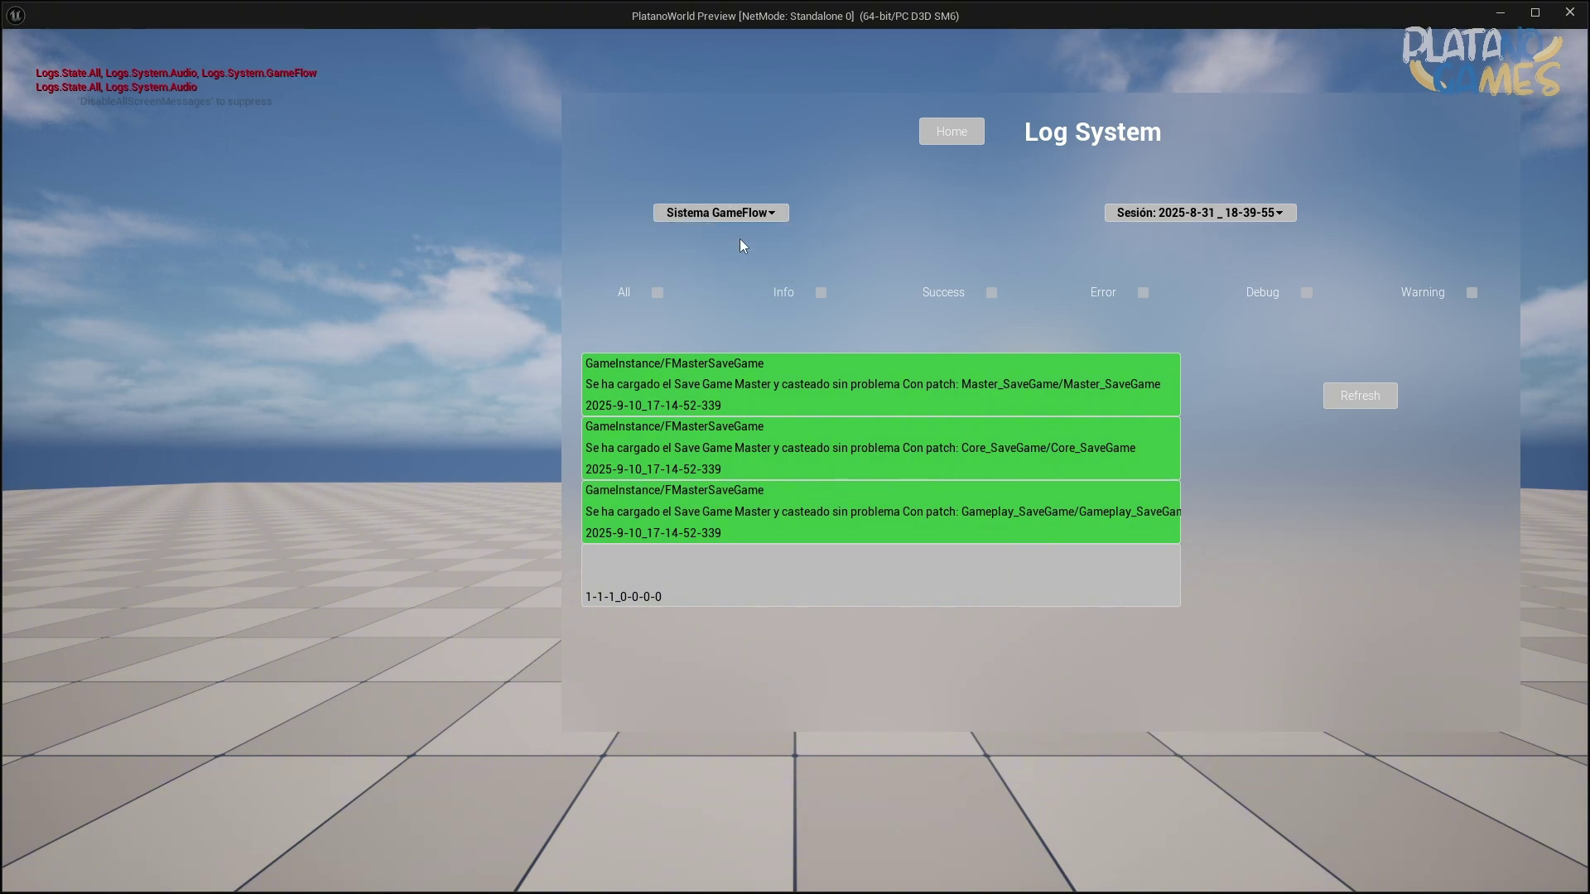
{"action": "left_click", "coordinate": [742, 215]}
{"action": "left_click", "coordinate": [751, 270]}
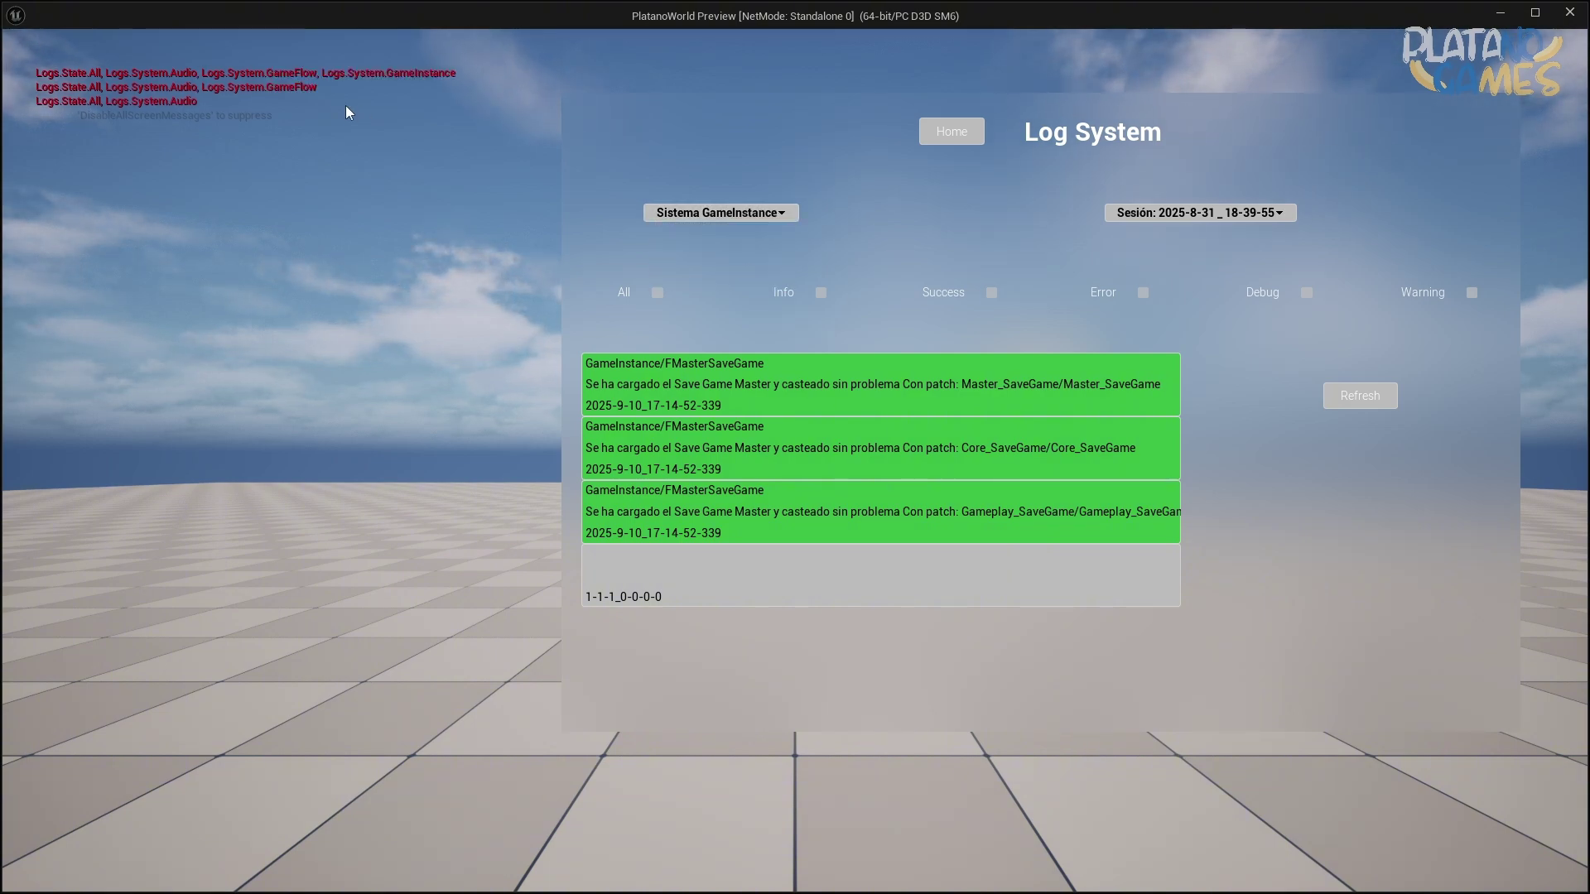
{"action": "left_click", "coordinate": [722, 215]}
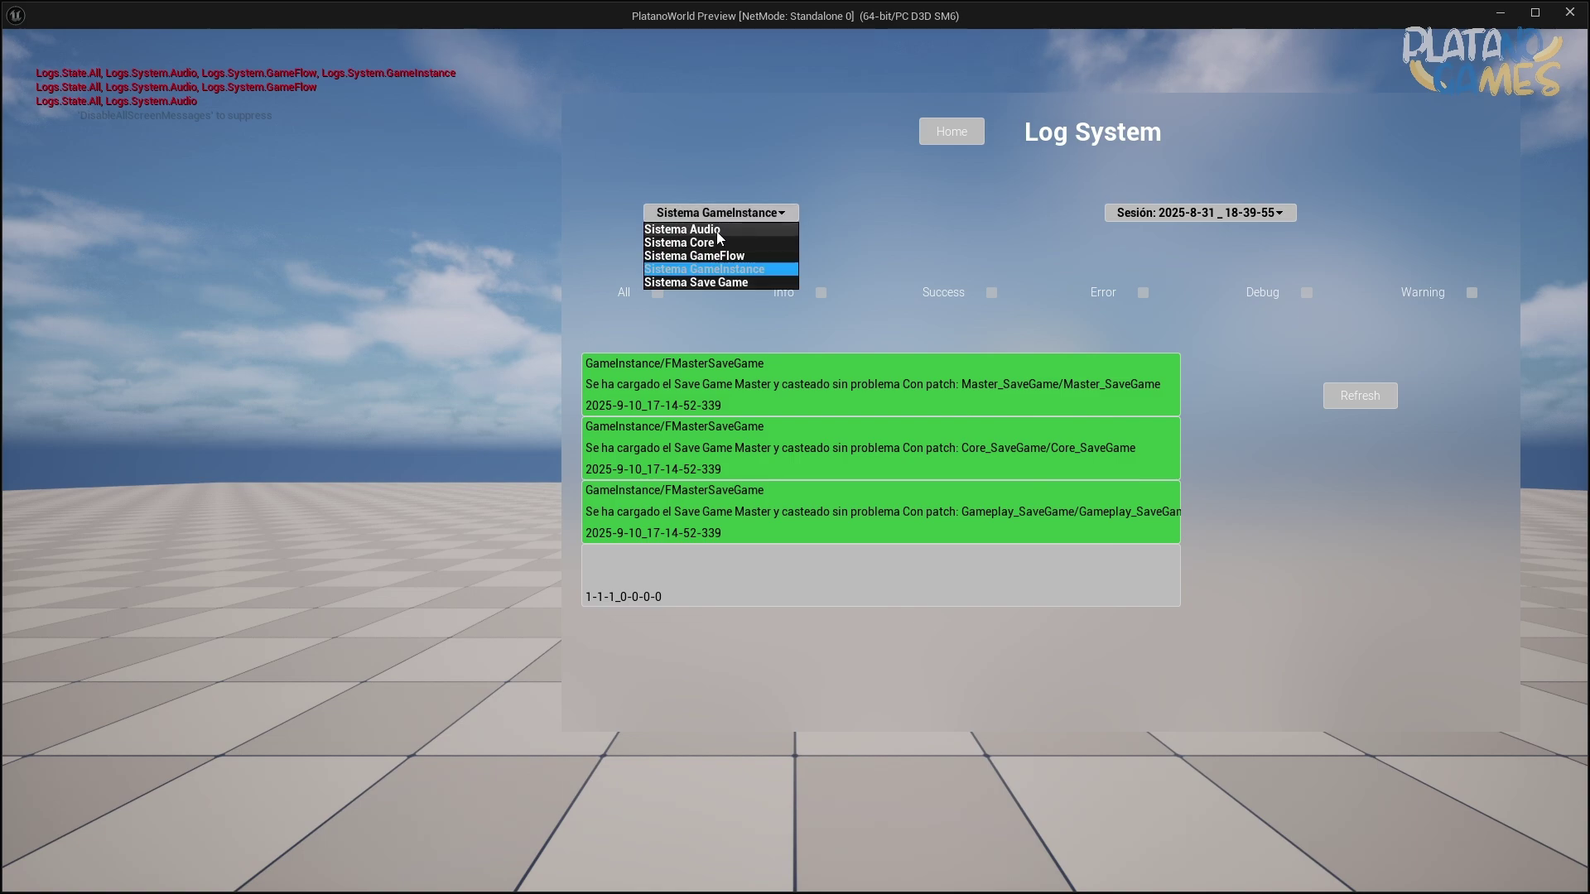
{"action": "left_click", "coordinate": [719, 243]}
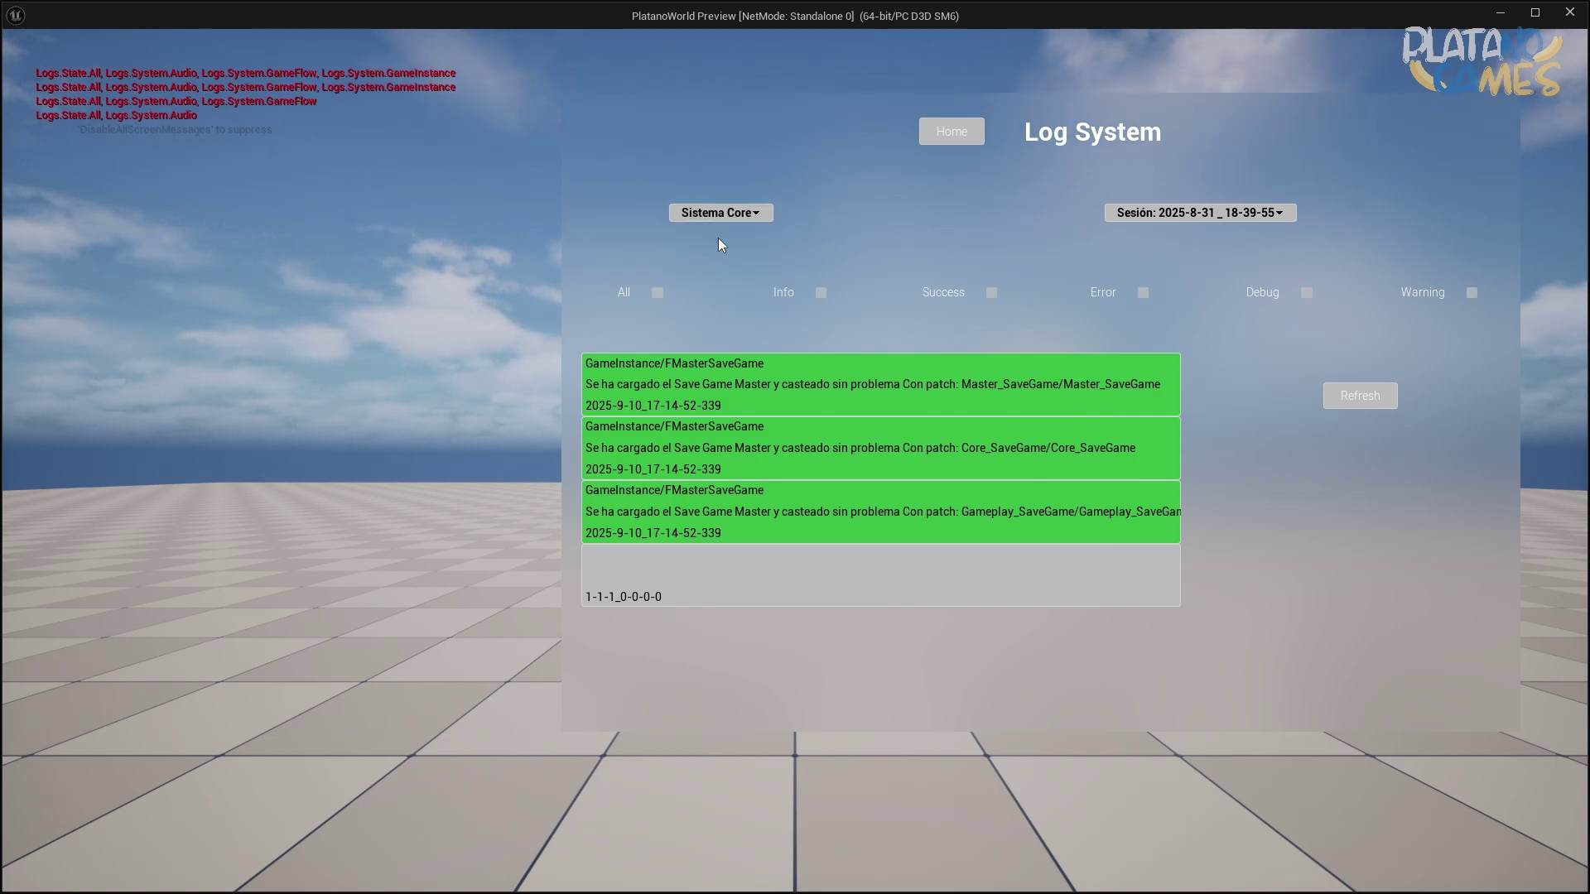
{"action": "left_click", "coordinate": [722, 217]}
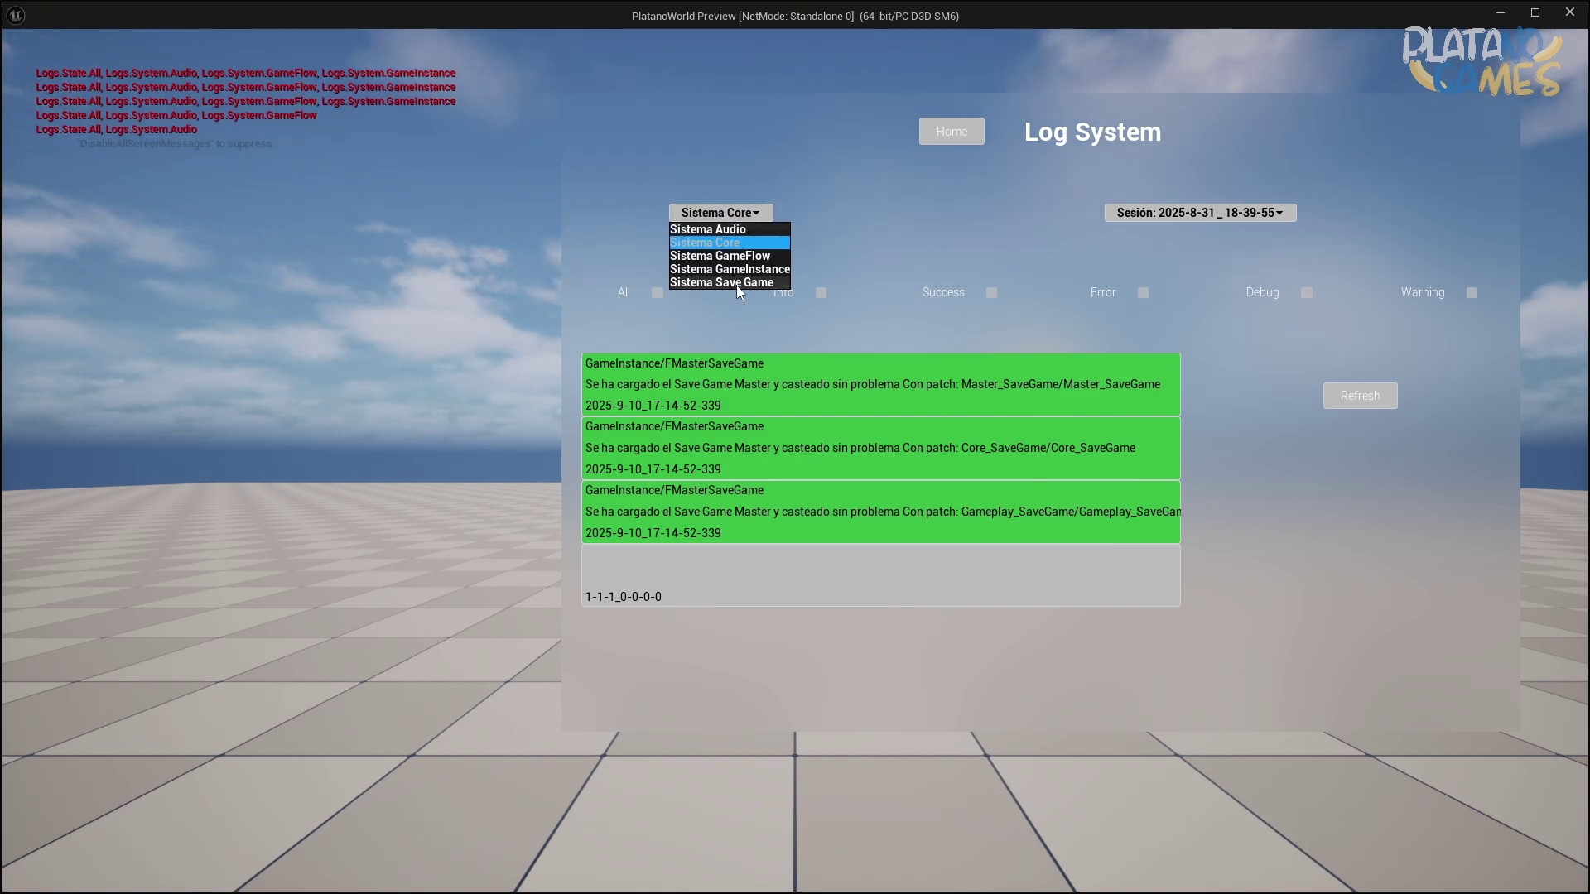
{"action": "left_click", "coordinate": [737, 284]}
{"action": "key", "text": "Escape"}
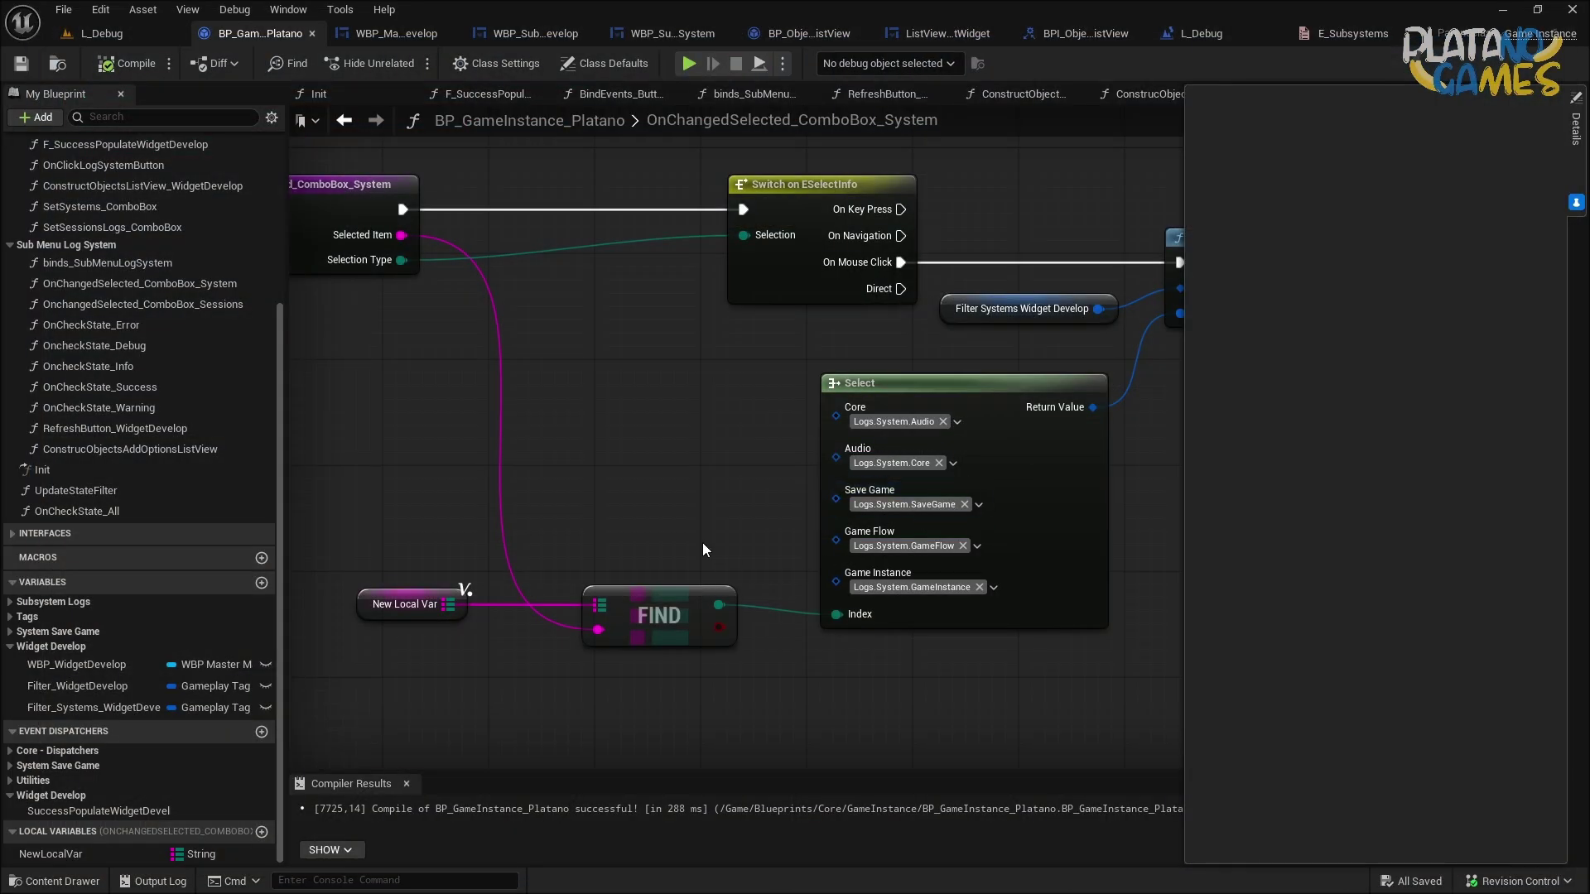
On the Select node, replace the Core option's tag with Logs.System.Core.
{"action": "right_click_drag", "start_coordinate": [703, 543], "coordinate": [698, 479]}
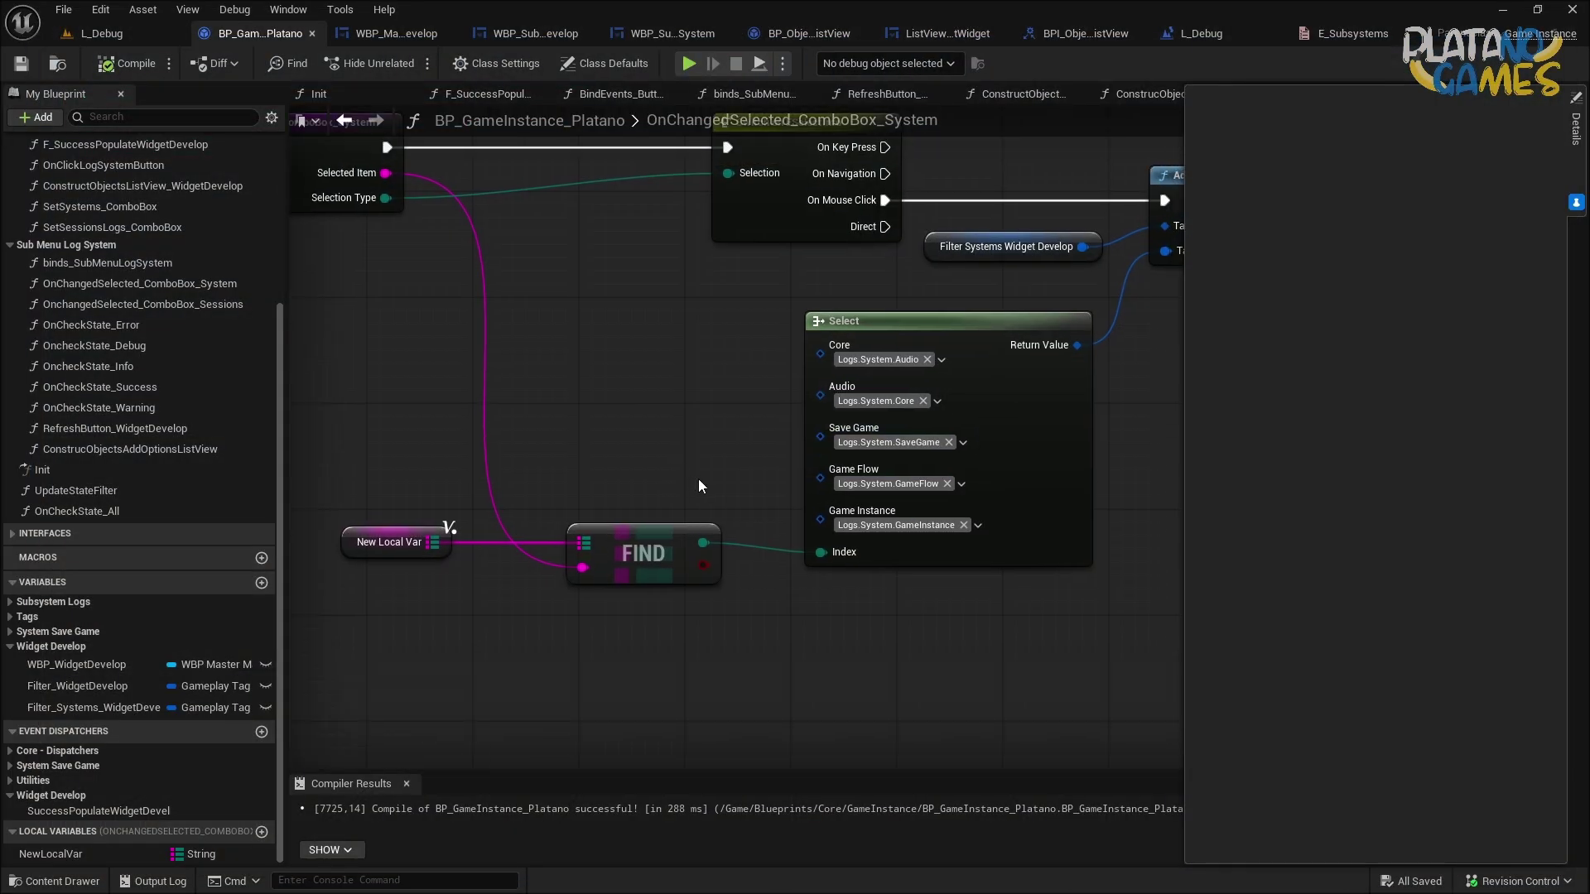
{"action": "left_click", "coordinate": [929, 361]}
{"action": "left_click", "coordinate": [887, 351]}
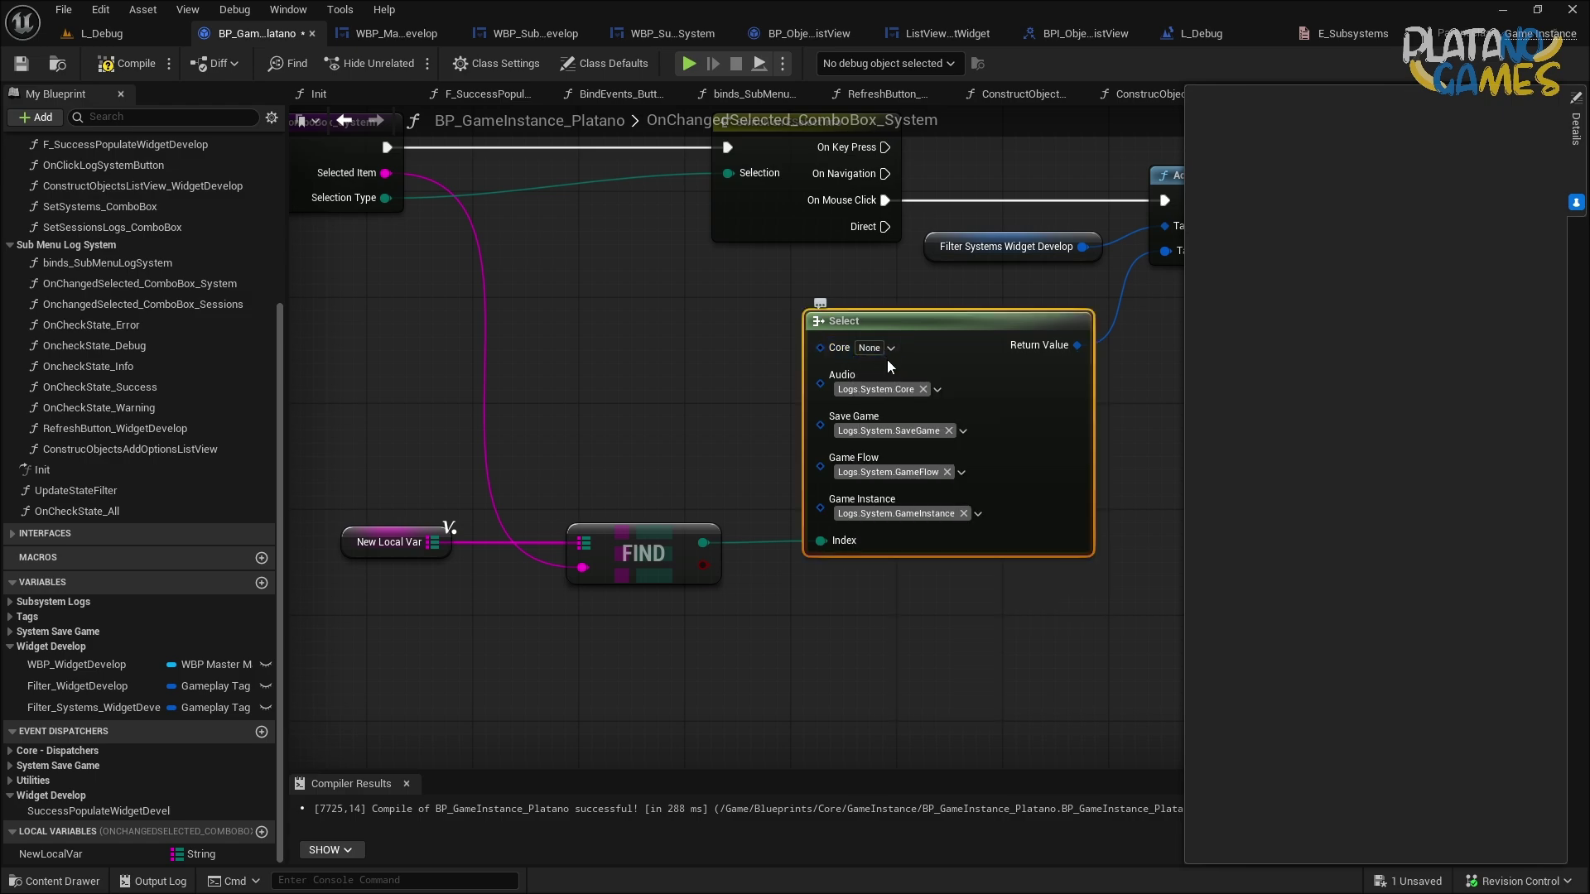
{"action": "left_click", "coordinate": [864, 495]}
{"action": "left_click", "coordinate": [876, 568]}
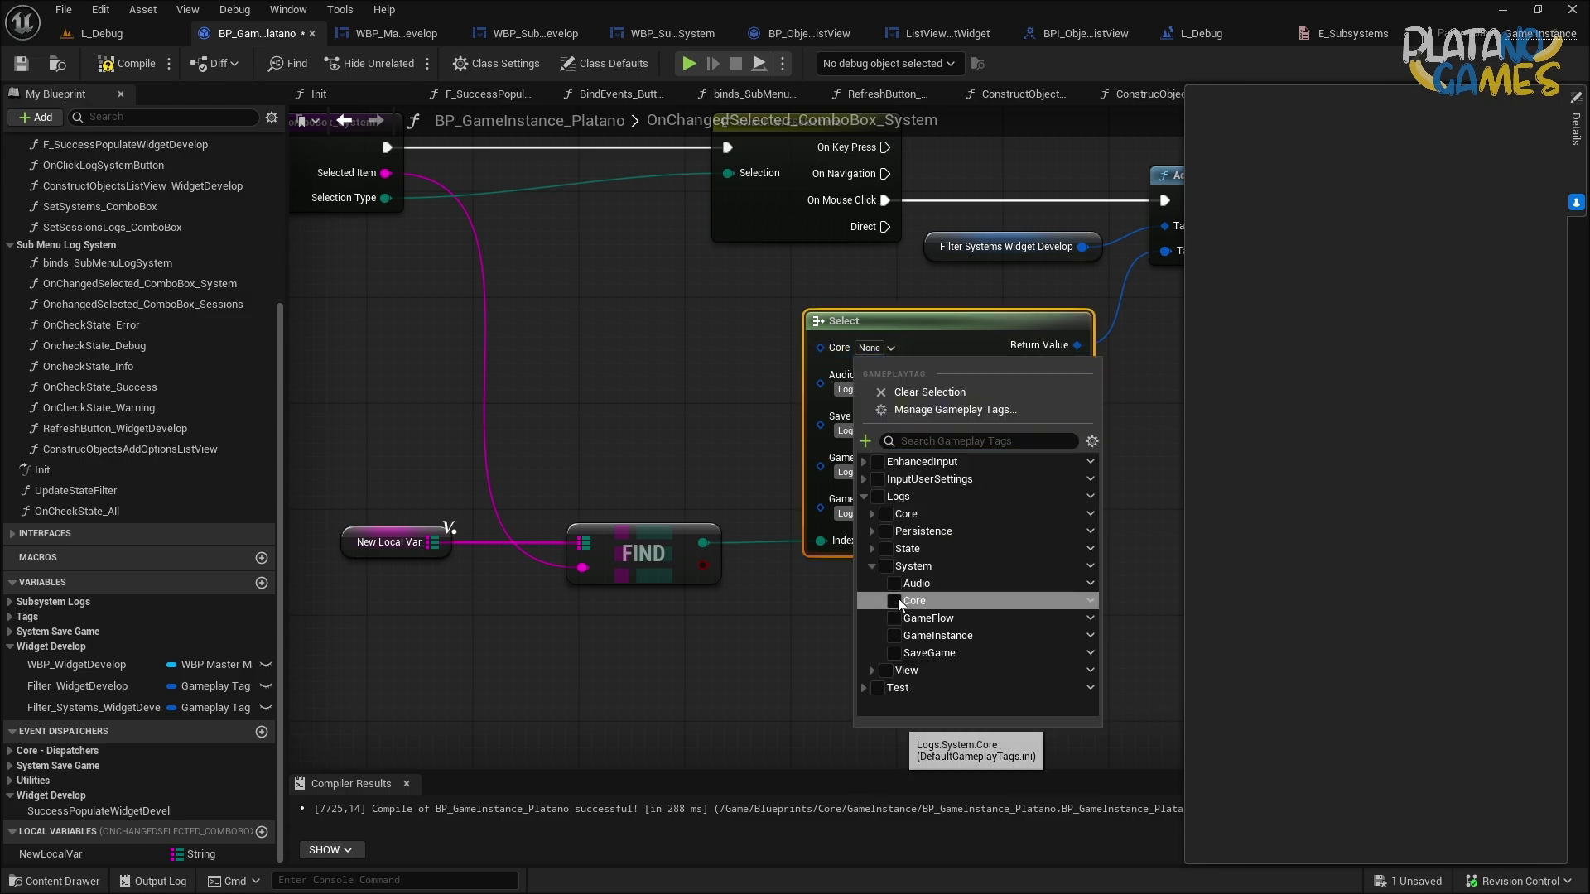
{"action": "left_click", "coordinate": [897, 598]}
{"action": "left_click", "coordinate": [717, 457]}
Map the Audio option to Logs.System.Audio, then compile, save and launch the preview.
{"action": "left_click", "coordinate": [922, 401]}
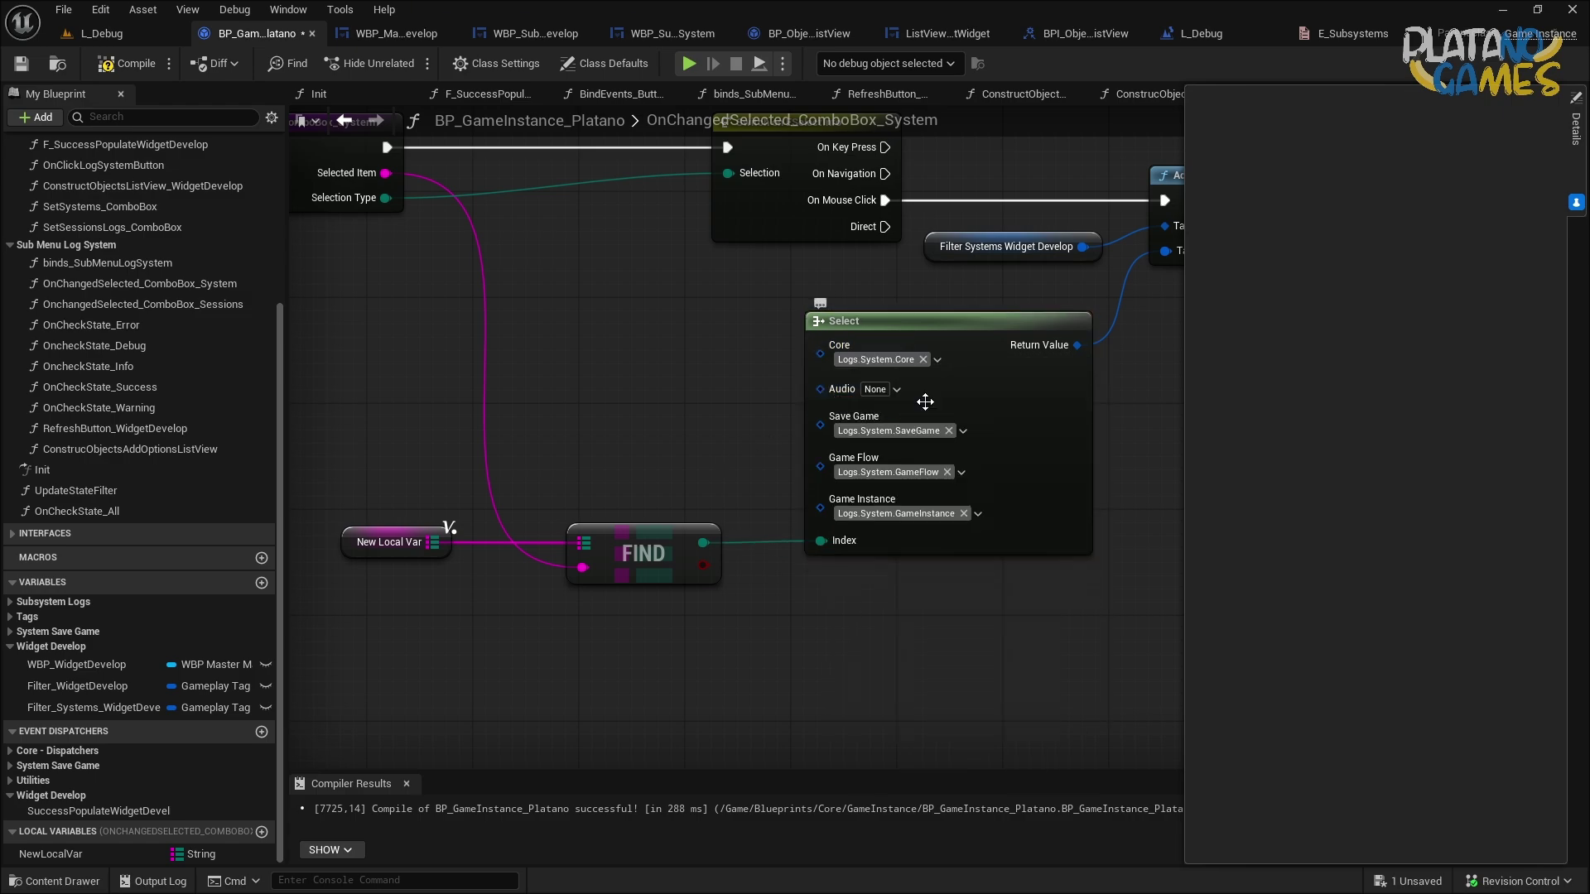
{"action": "left_click", "coordinate": [893, 396]}
{"action": "left_click", "coordinate": [870, 538]}
{"action": "left_click", "coordinate": [878, 607]}
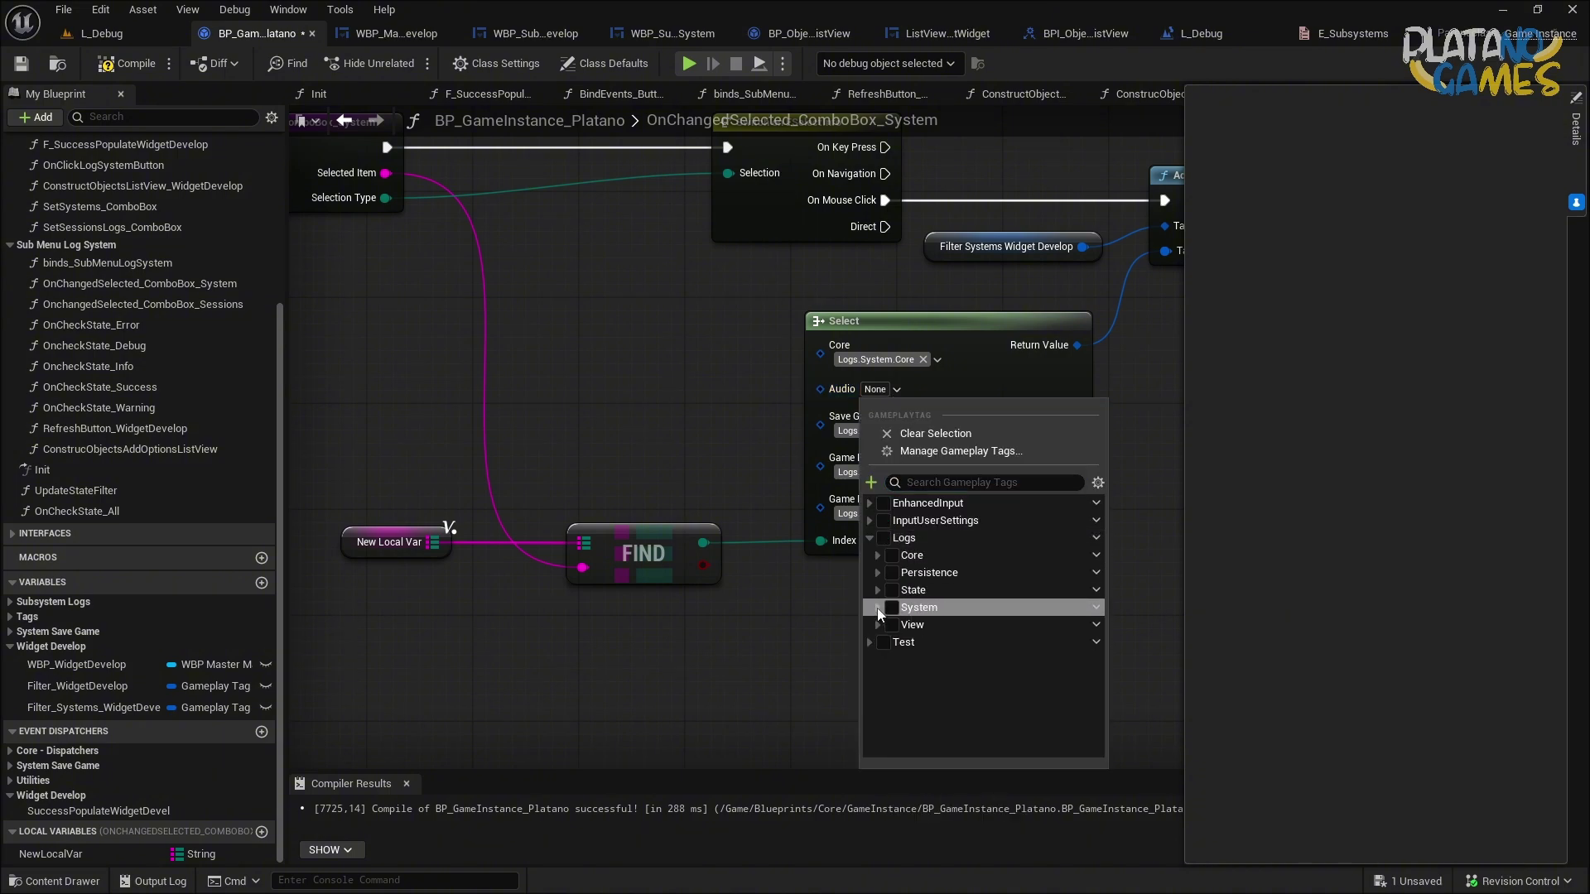
{"action": "left_click", "coordinate": [898, 628]}
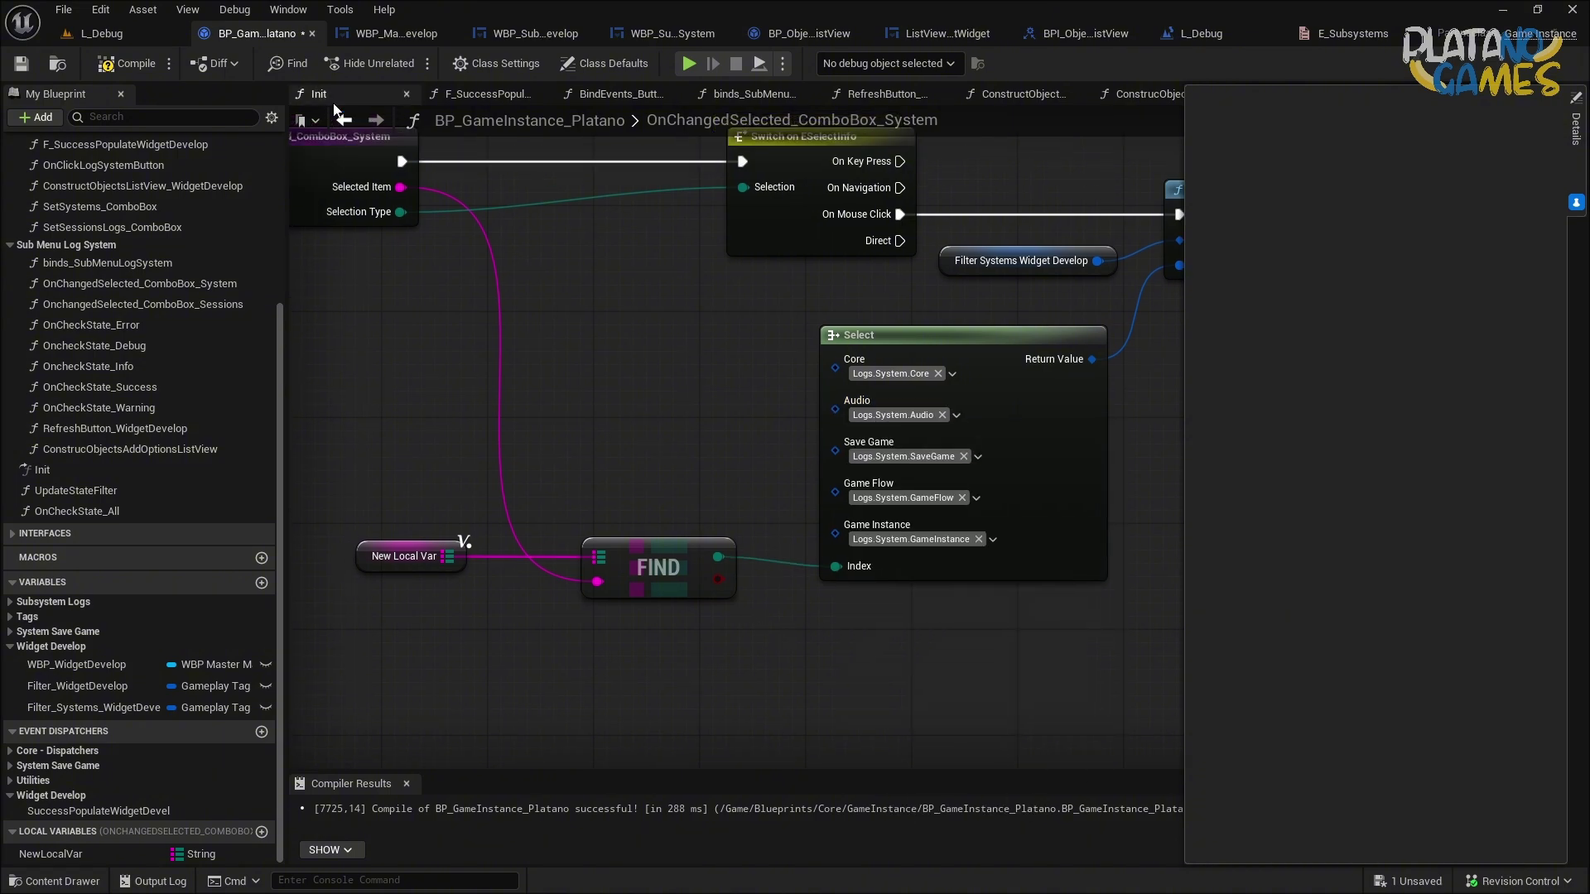
{"action": "left_click", "coordinate": [116, 73]}
{"action": "left_click", "coordinate": [22, 63]}
{"action": "left_click", "coordinate": [688, 63]}
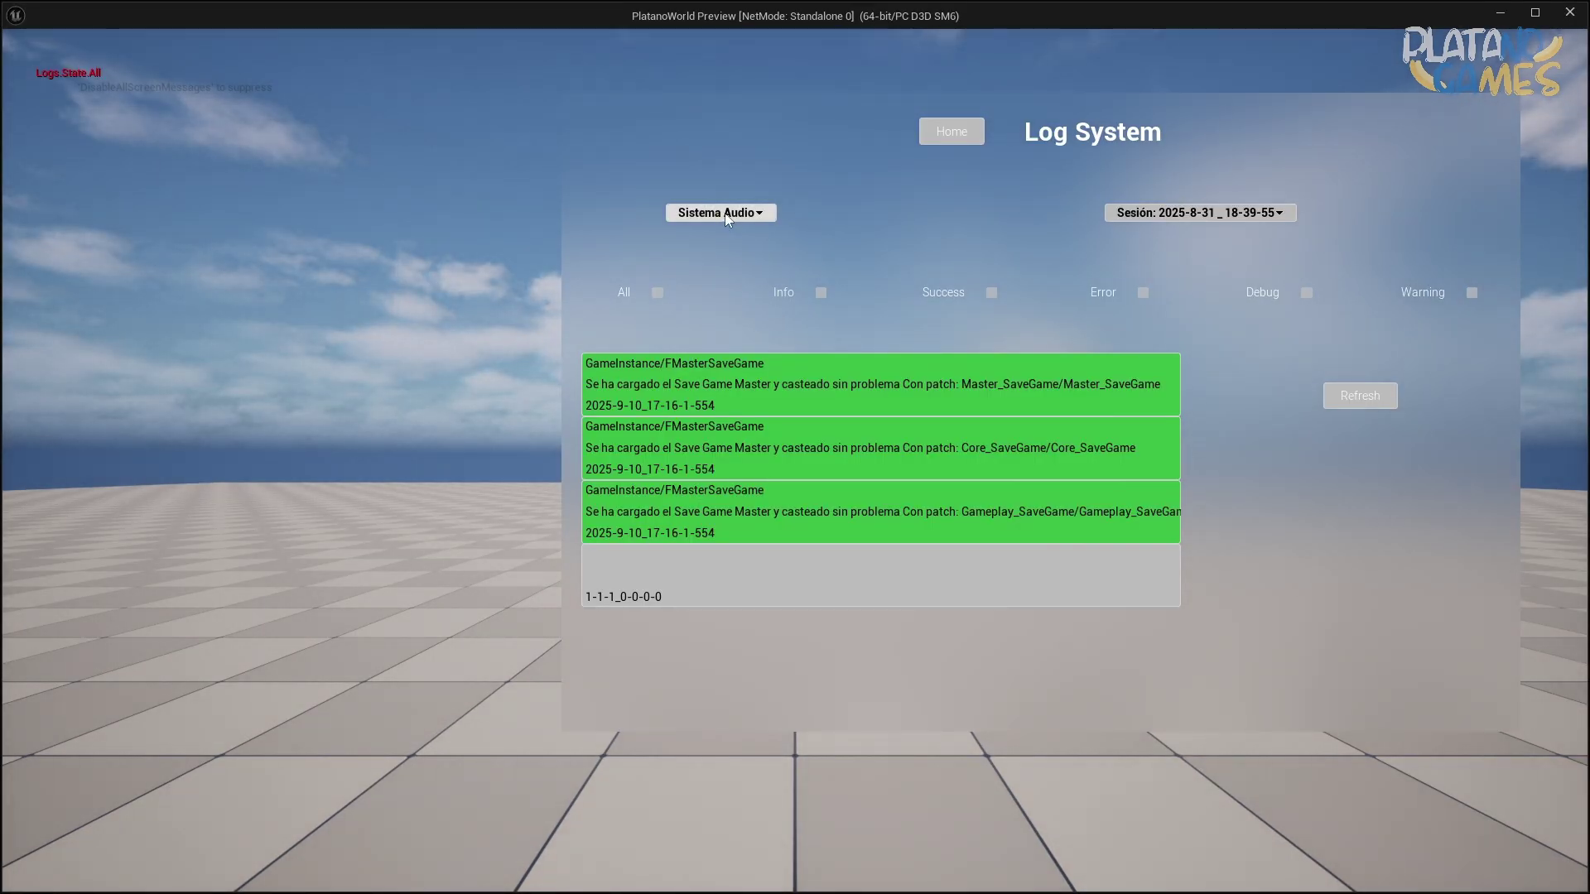
Choose Core, Audio, GameFlow, GameInstance and Save Game in the combo box and check each printed tag.
{"action": "left_click", "coordinate": [727, 217]}
{"action": "left_click", "coordinate": [734, 242]}
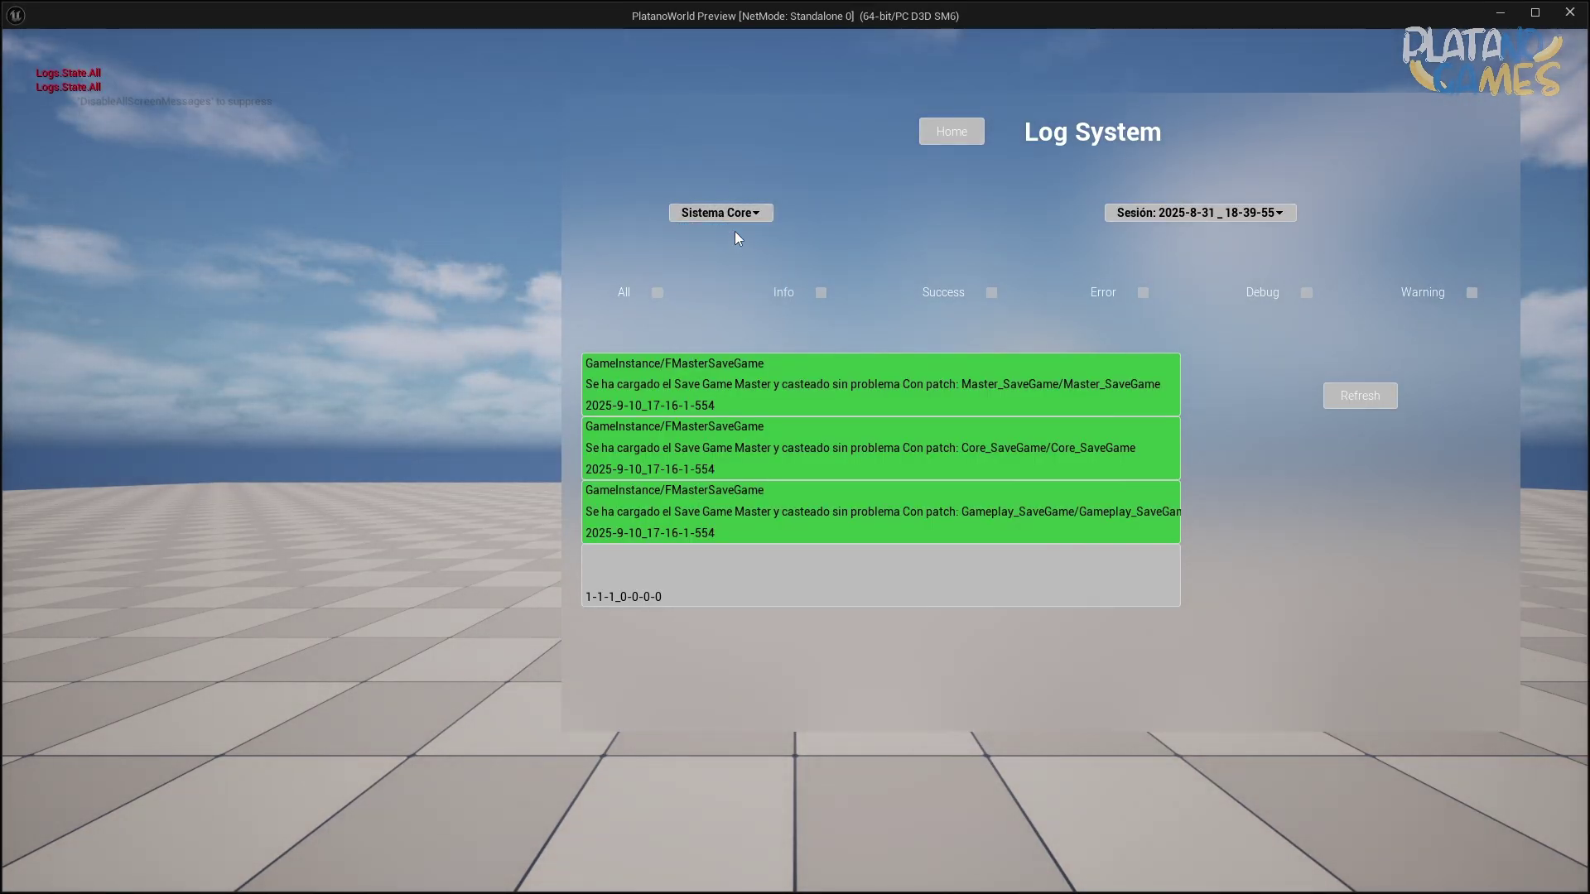
{"action": "left_click", "coordinate": [733, 217]}
{"action": "left_click", "coordinate": [735, 230]}
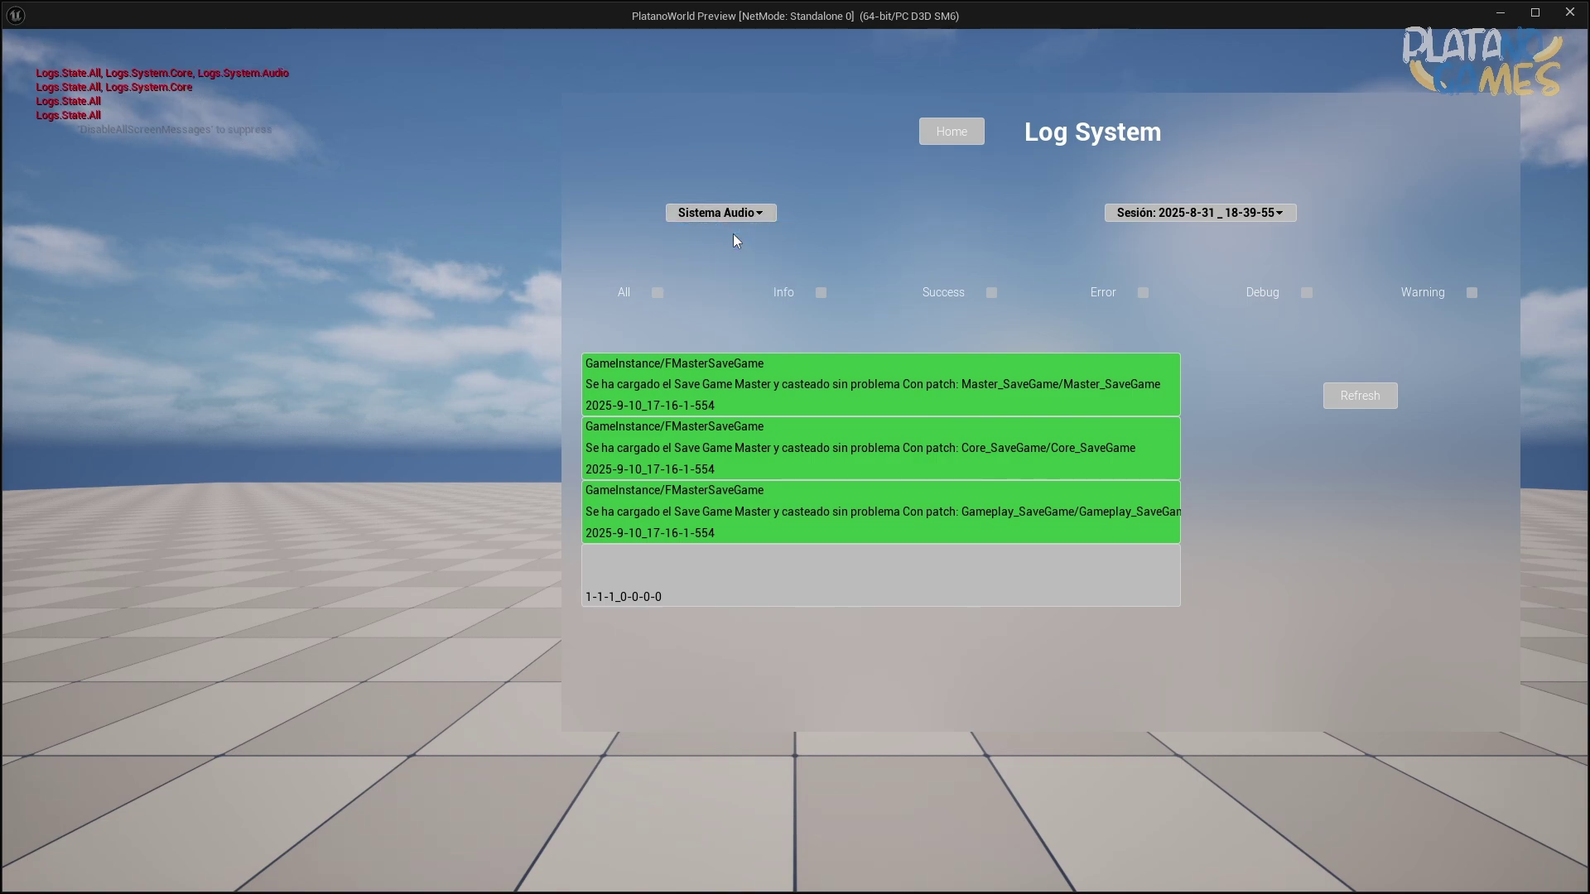
{"action": "left_click", "coordinate": [734, 214]}
{"action": "left_click", "coordinate": [738, 250]}
{"action": "left_click", "coordinate": [740, 217]}
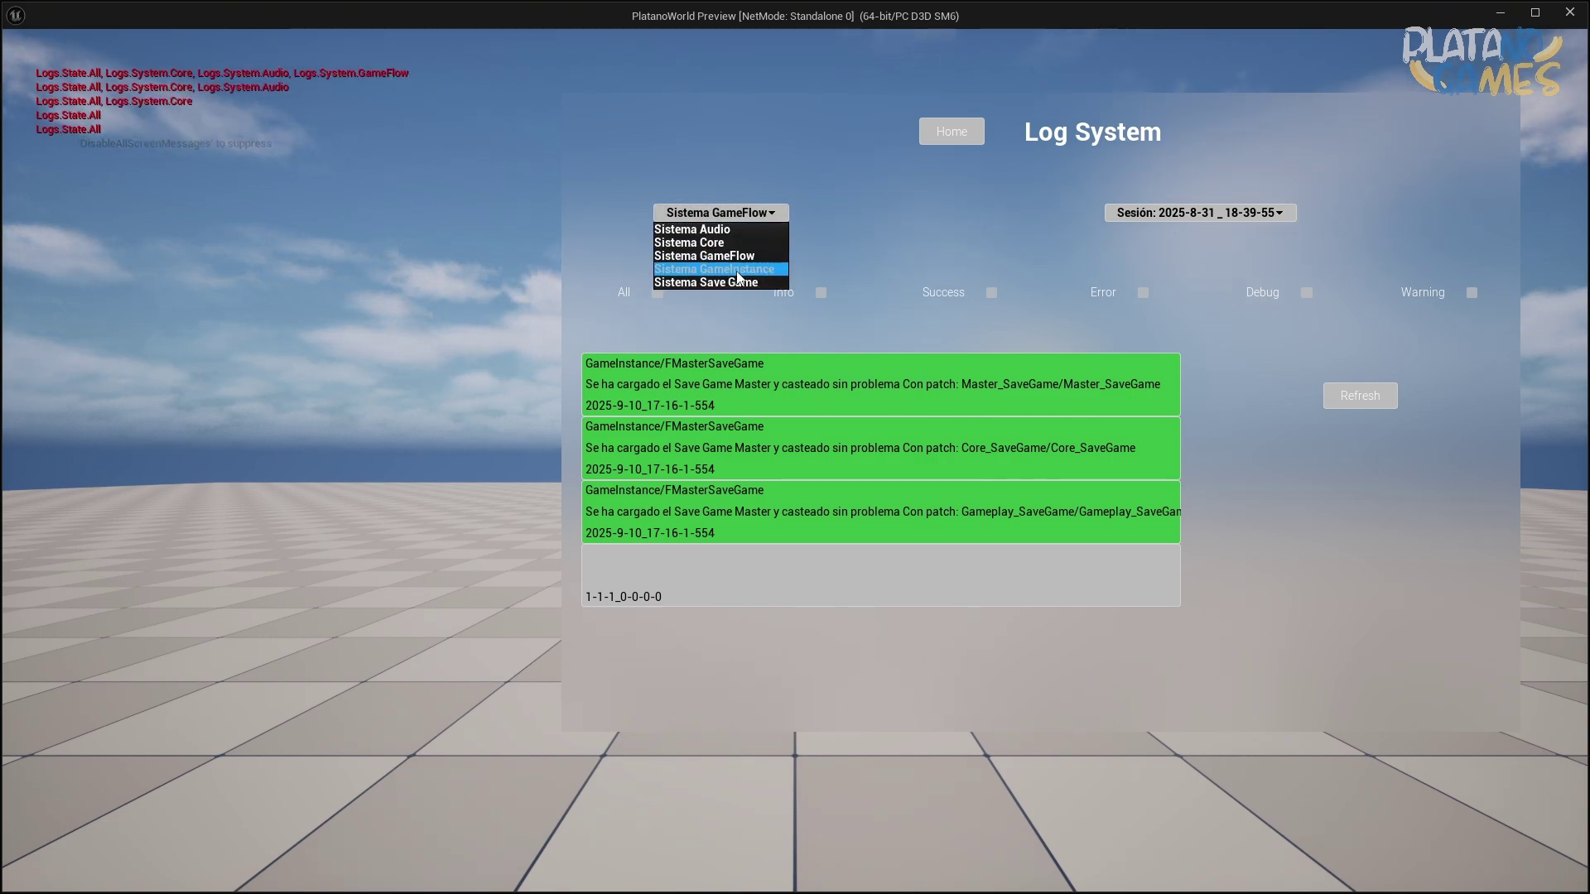
{"action": "left_click", "coordinate": [735, 267]}
{"action": "left_click", "coordinate": [733, 217]}
{"action": "left_click", "coordinate": [726, 283]}
Stop play and rearrange the Select, FIND, local variable and Add Gameplay Tag nodes into a tidier layout.
{"action": "key", "text": "Escape"}
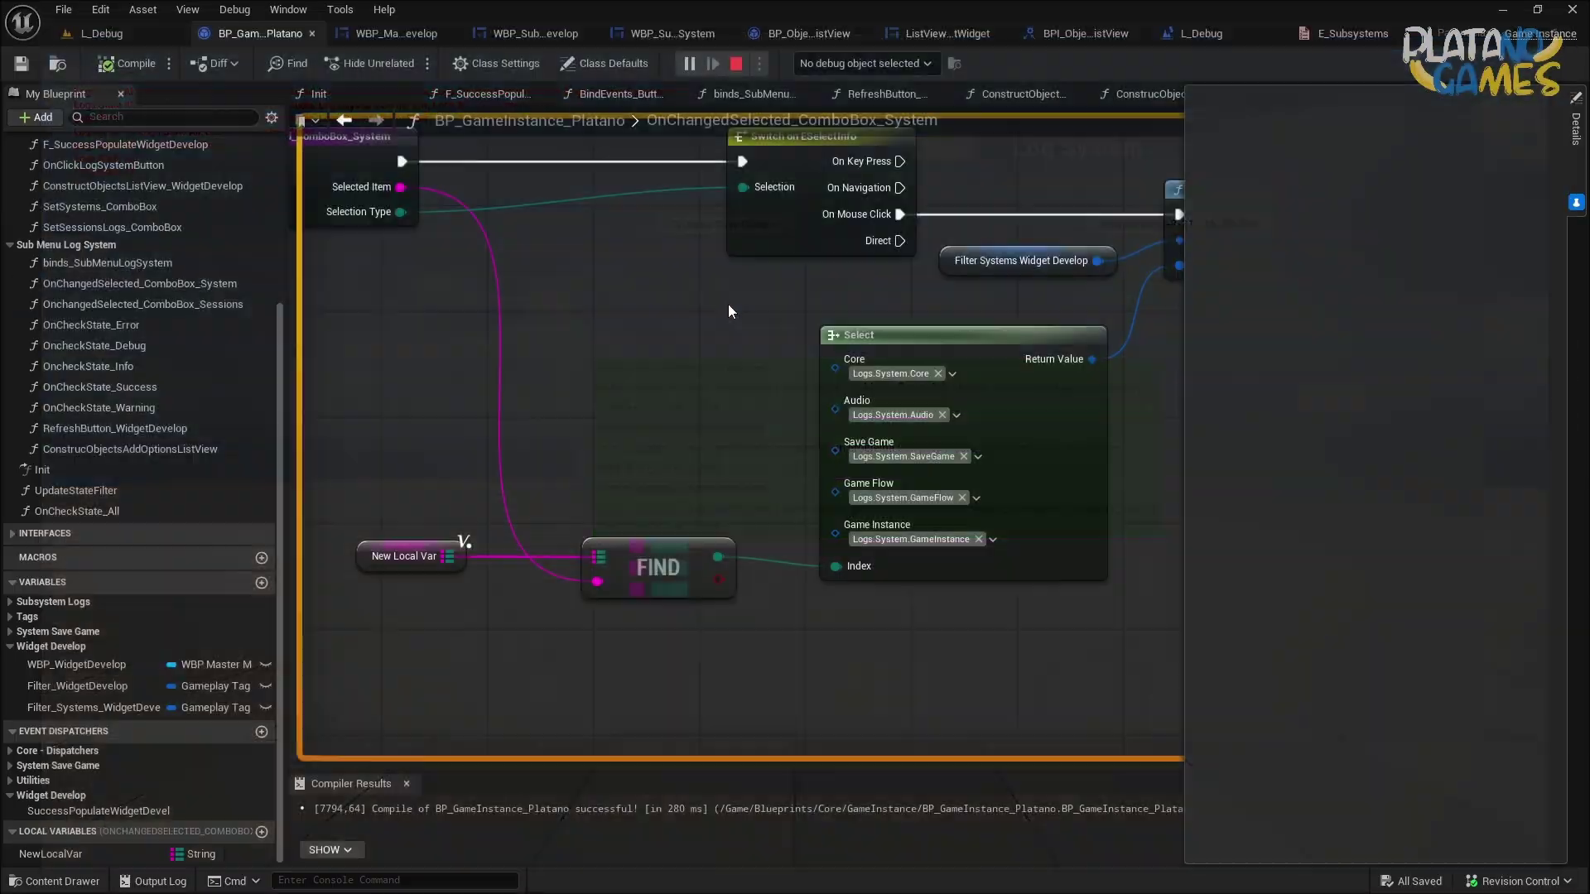
{"action": "scroll", "coordinate": [522, 429], "scroll_direction": "down", "scroll_amount": 2}
{"action": "left_click_drag", "start_coordinate": [969, 464], "coordinate": [810, 227]}
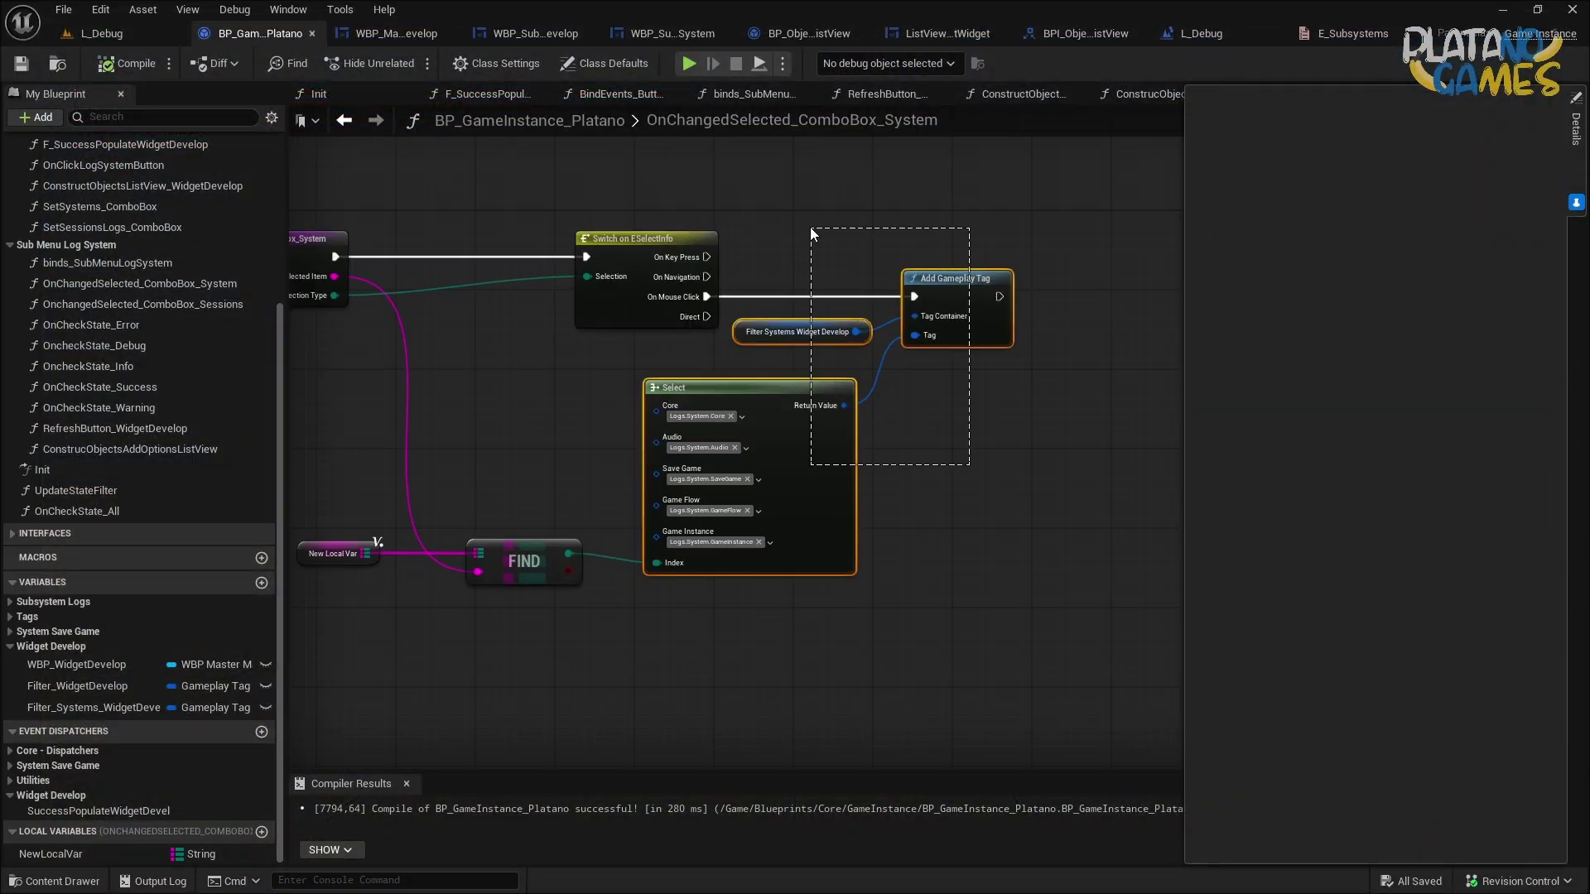
{"action": "right_click_drag", "start_coordinate": [823, 257], "coordinate": [605, 243]}
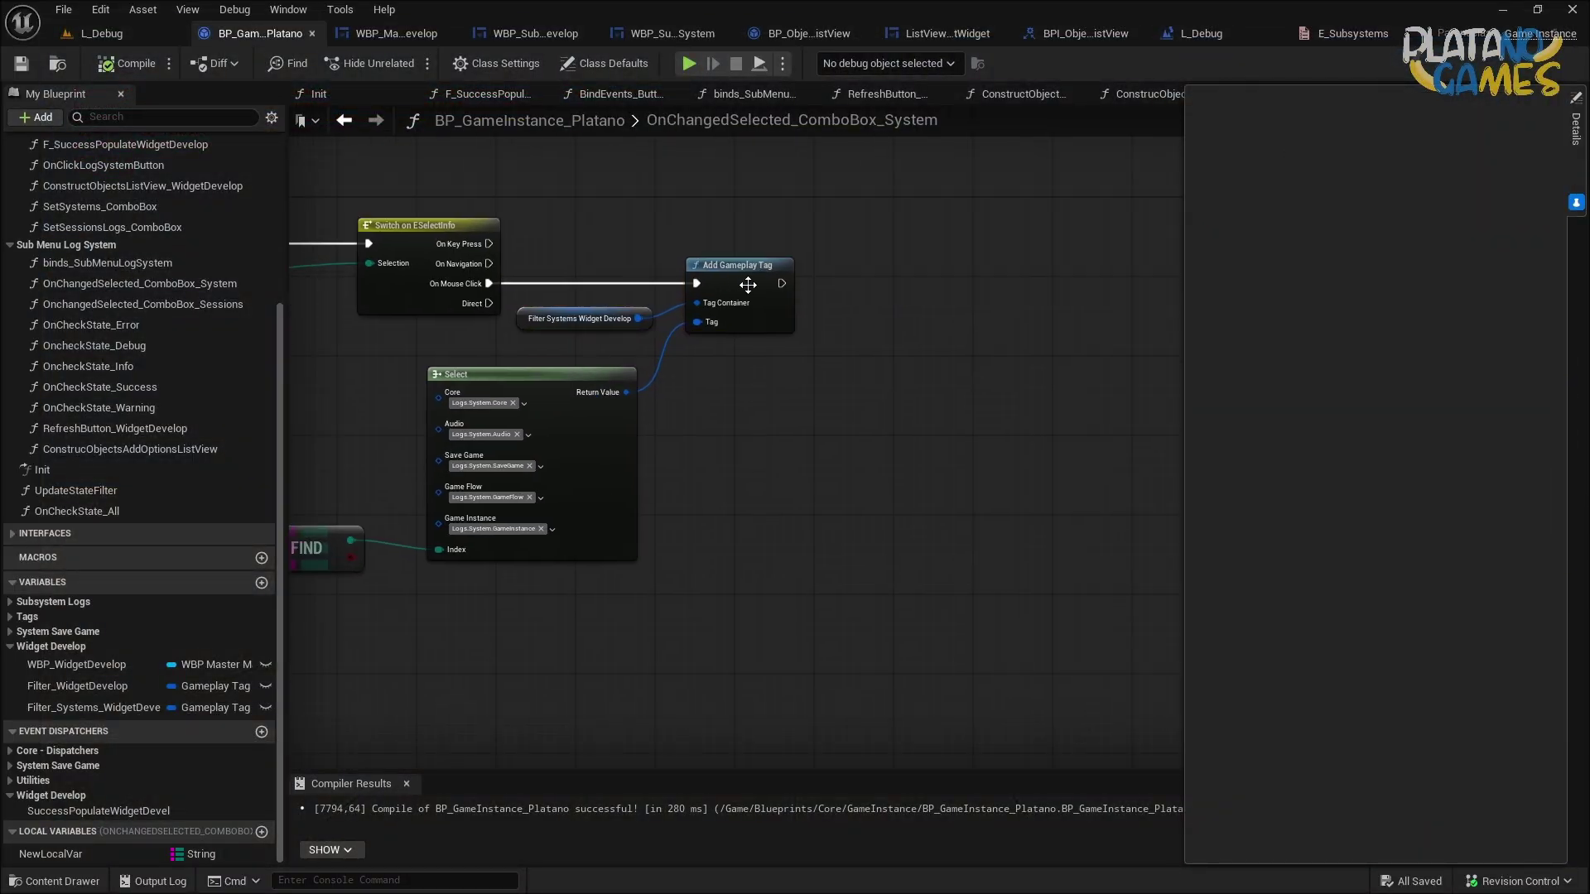
{"action": "left_click_drag", "start_coordinate": [779, 280], "coordinate": [1040, 282]}
{"action": "right_click_drag", "start_coordinate": [643, 592], "coordinate": [896, 525]}
{"action": "left_click_drag", "start_coordinate": [896, 525], "coordinate": [406, 472]}
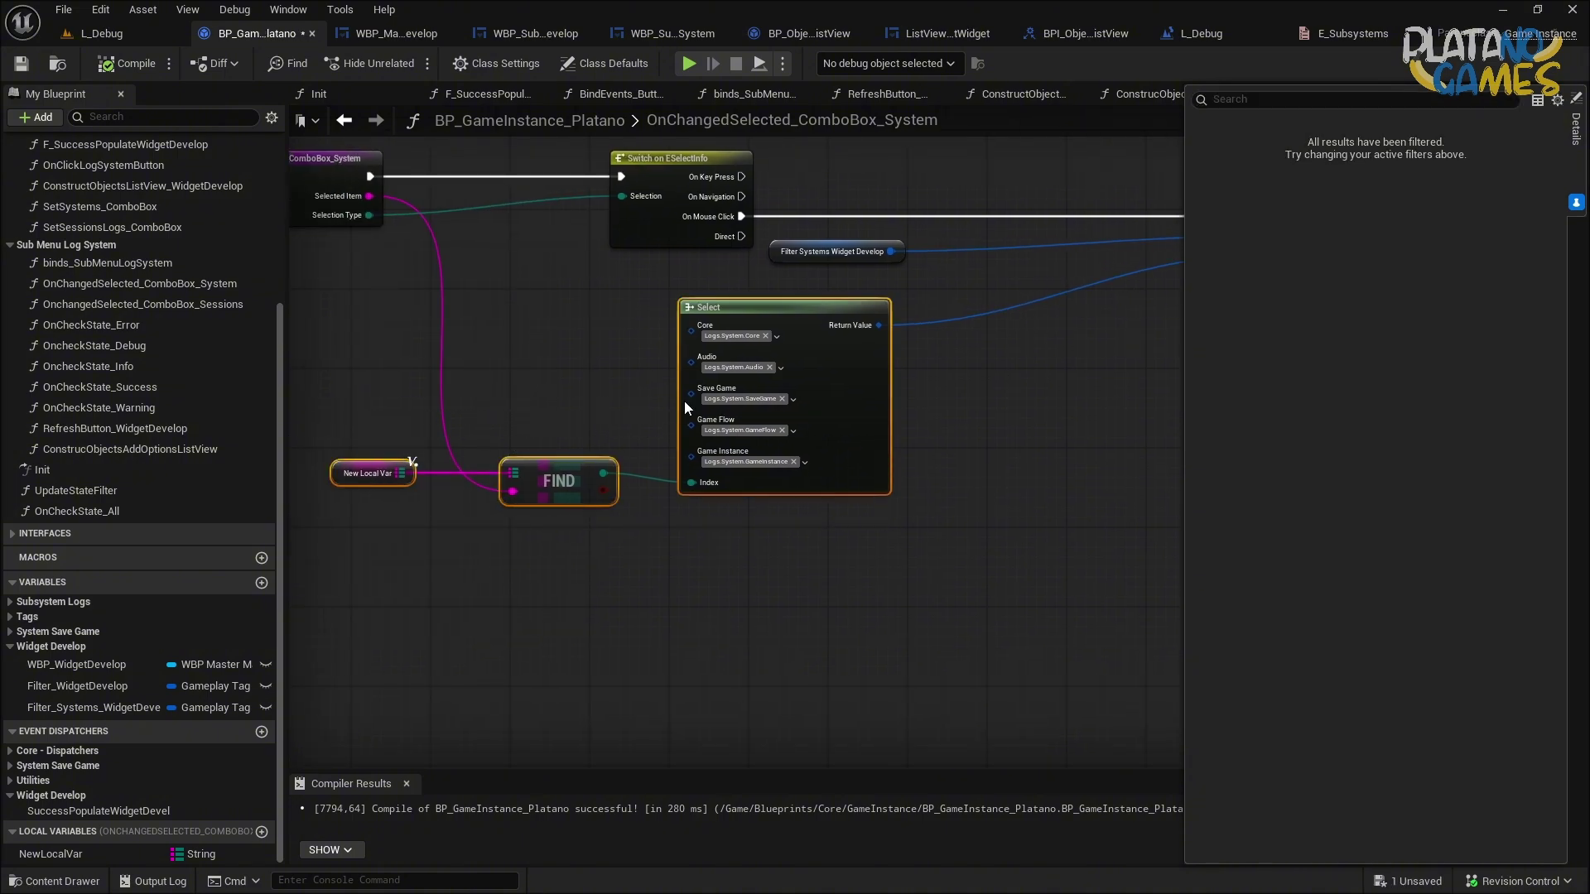
{"action": "left_click_drag", "start_coordinate": [829, 364], "coordinate": [899, 512]}
{"action": "right_click_drag", "start_coordinate": [899, 512], "coordinate": [771, 545]}
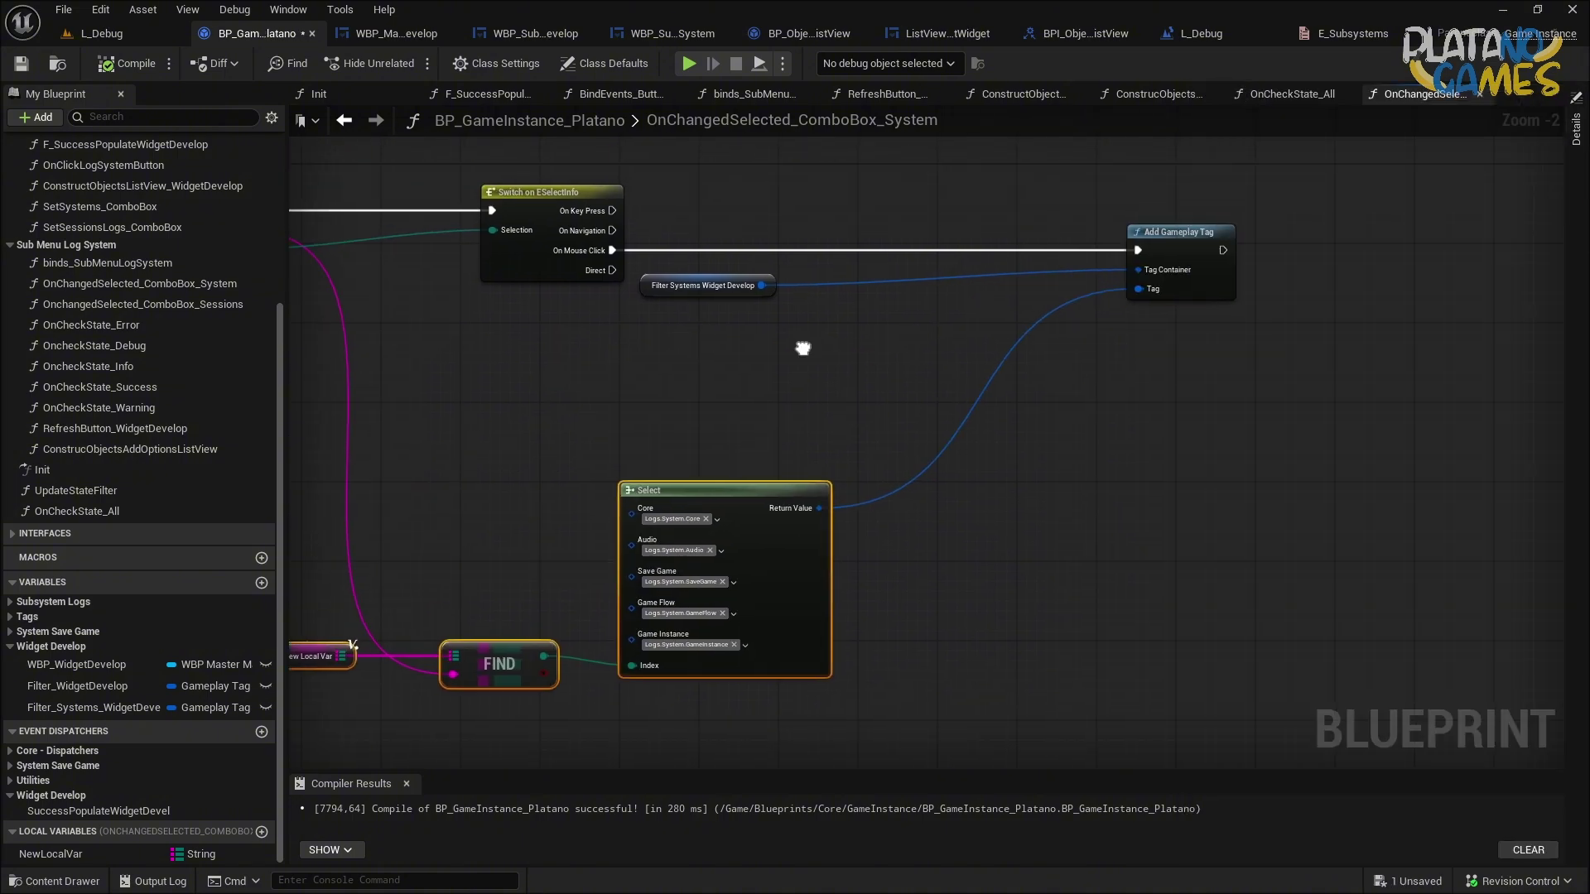
{"action": "scroll", "coordinate": [1175, 306], "scroll_direction": "up", "scroll_amount": 3}
{"action": "left_click_drag", "start_coordinate": [1178, 312], "coordinate": [857, 314]}
In the OnCheckState_All graph, select the SET, loop and tag nodes following the Branch.
{"action": "left_click", "coordinate": [1292, 93]}
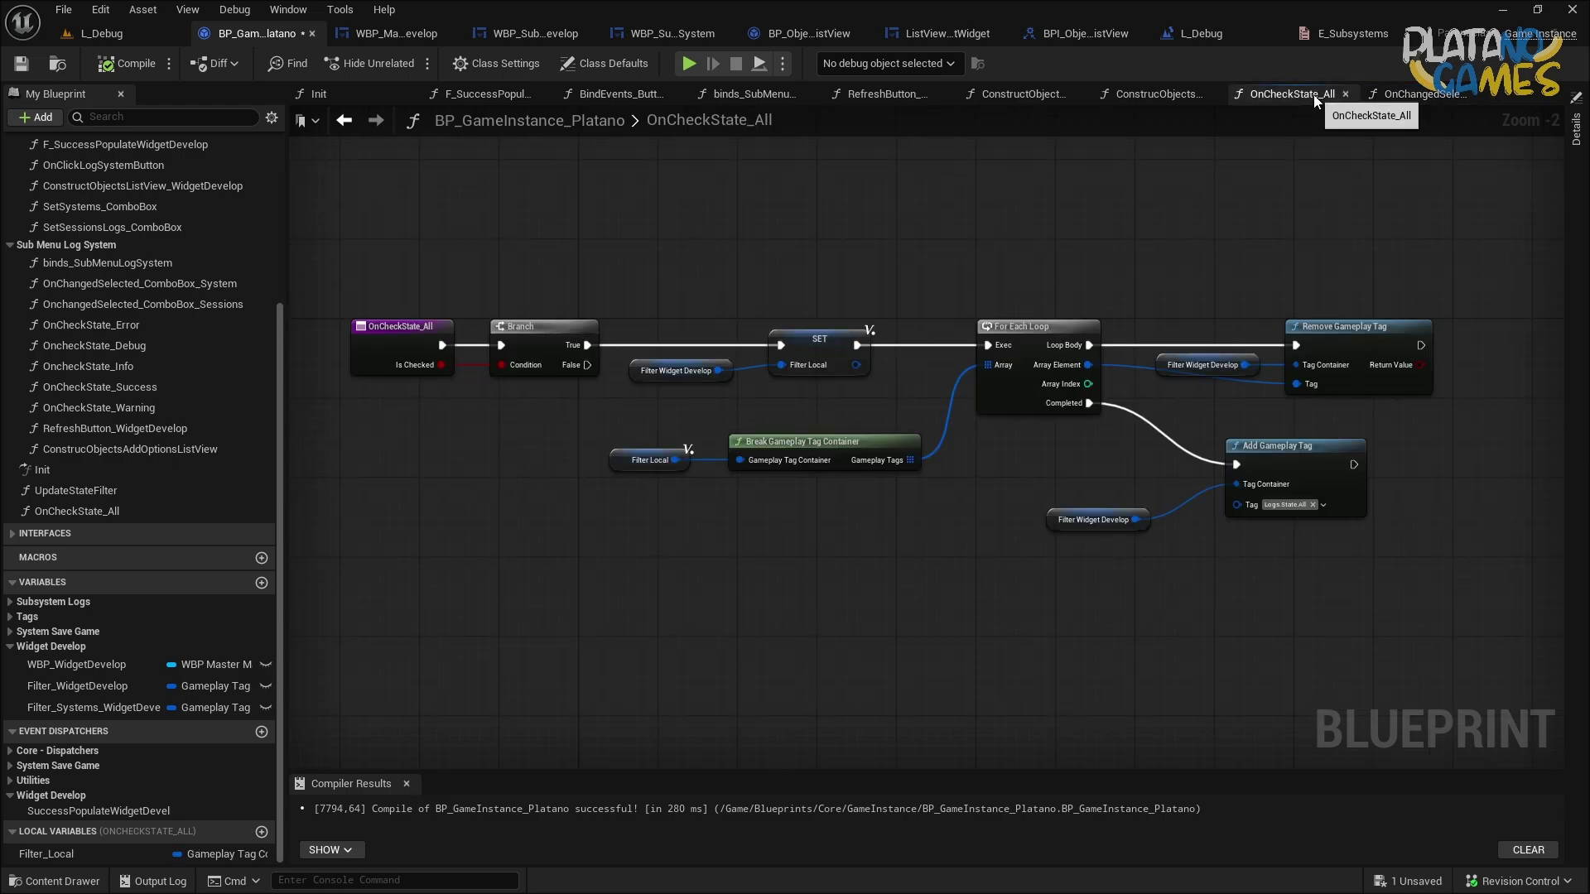
{"action": "left_click_drag", "start_coordinate": [596, 195], "coordinate": [1415, 545]}
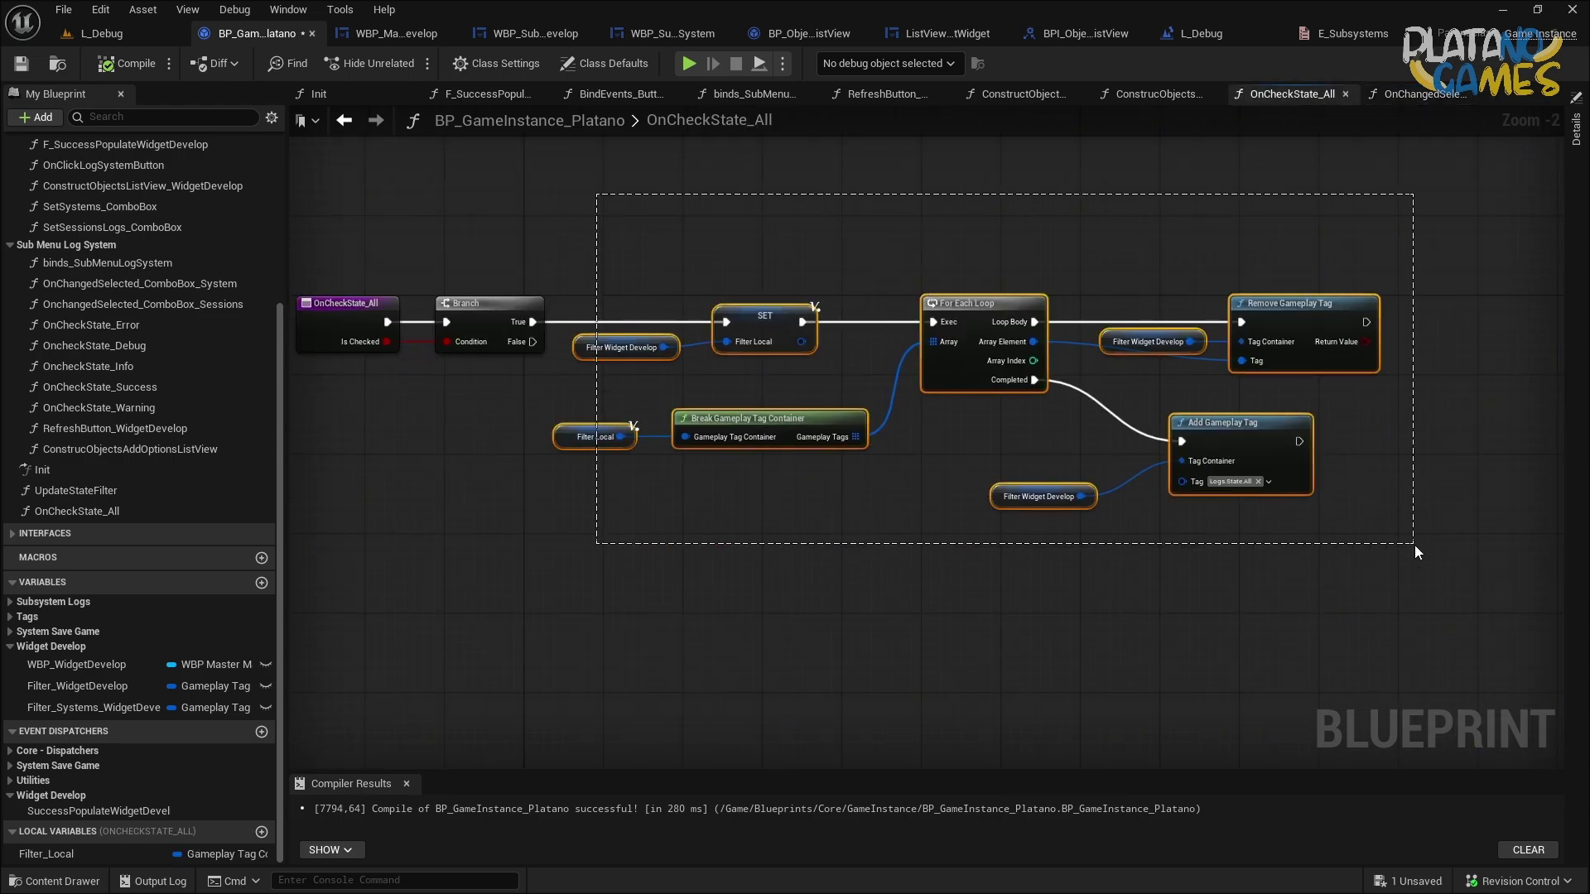
{"action": "left_click_drag", "start_coordinate": [1414, 552], "coordinate": [1414, 552]}
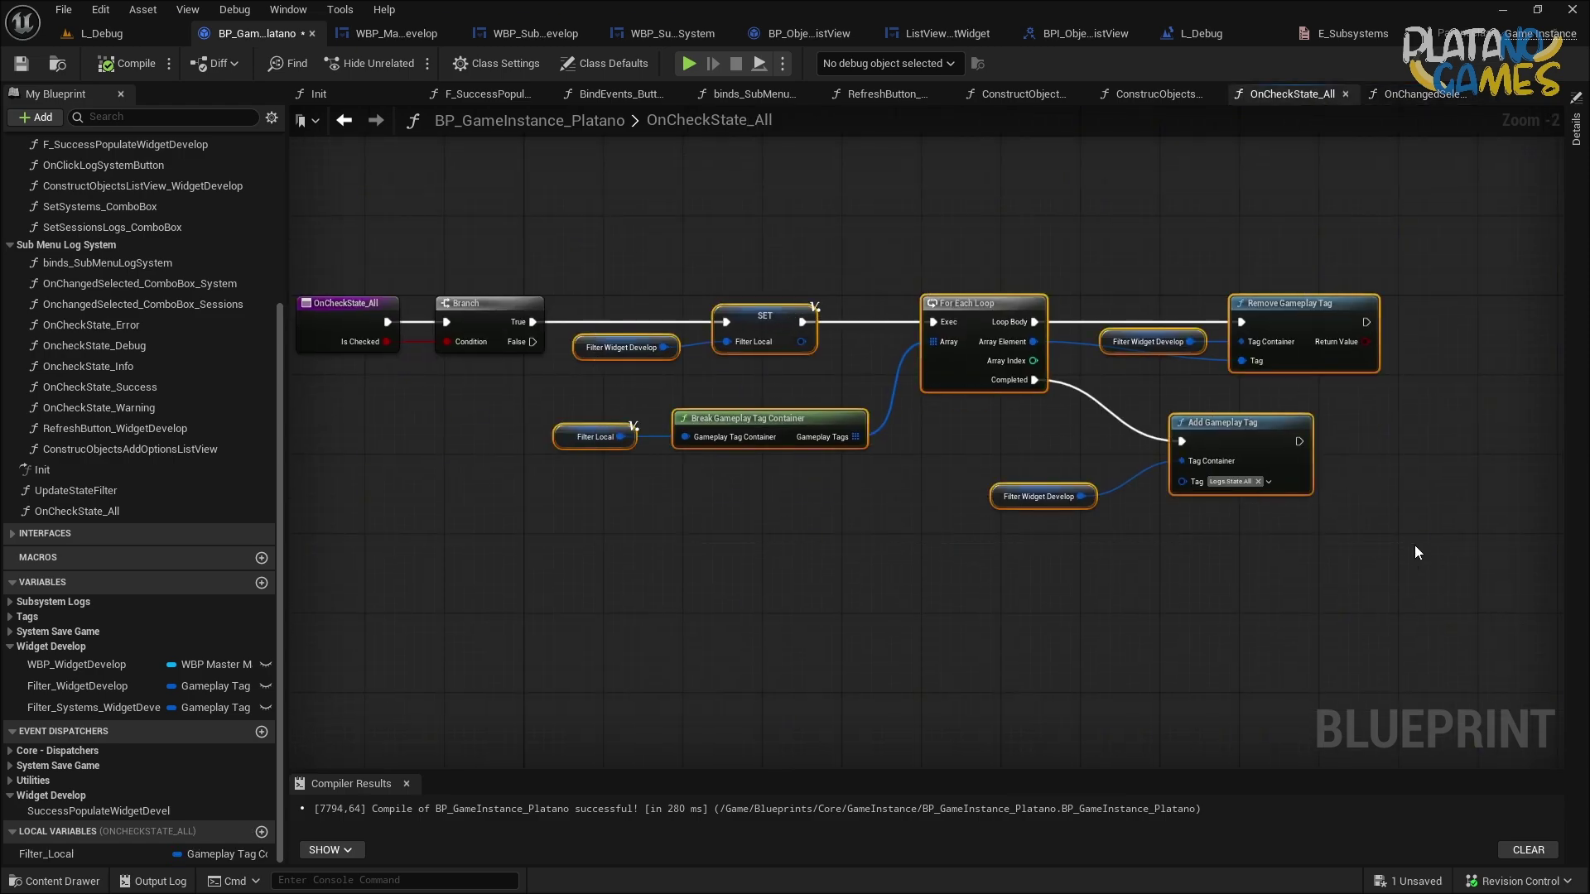
Collapse the selected nodes into a NewFunction placed beside the Branch and open its graph.
{"action": "right_click", "coordinate": [944, 377]}
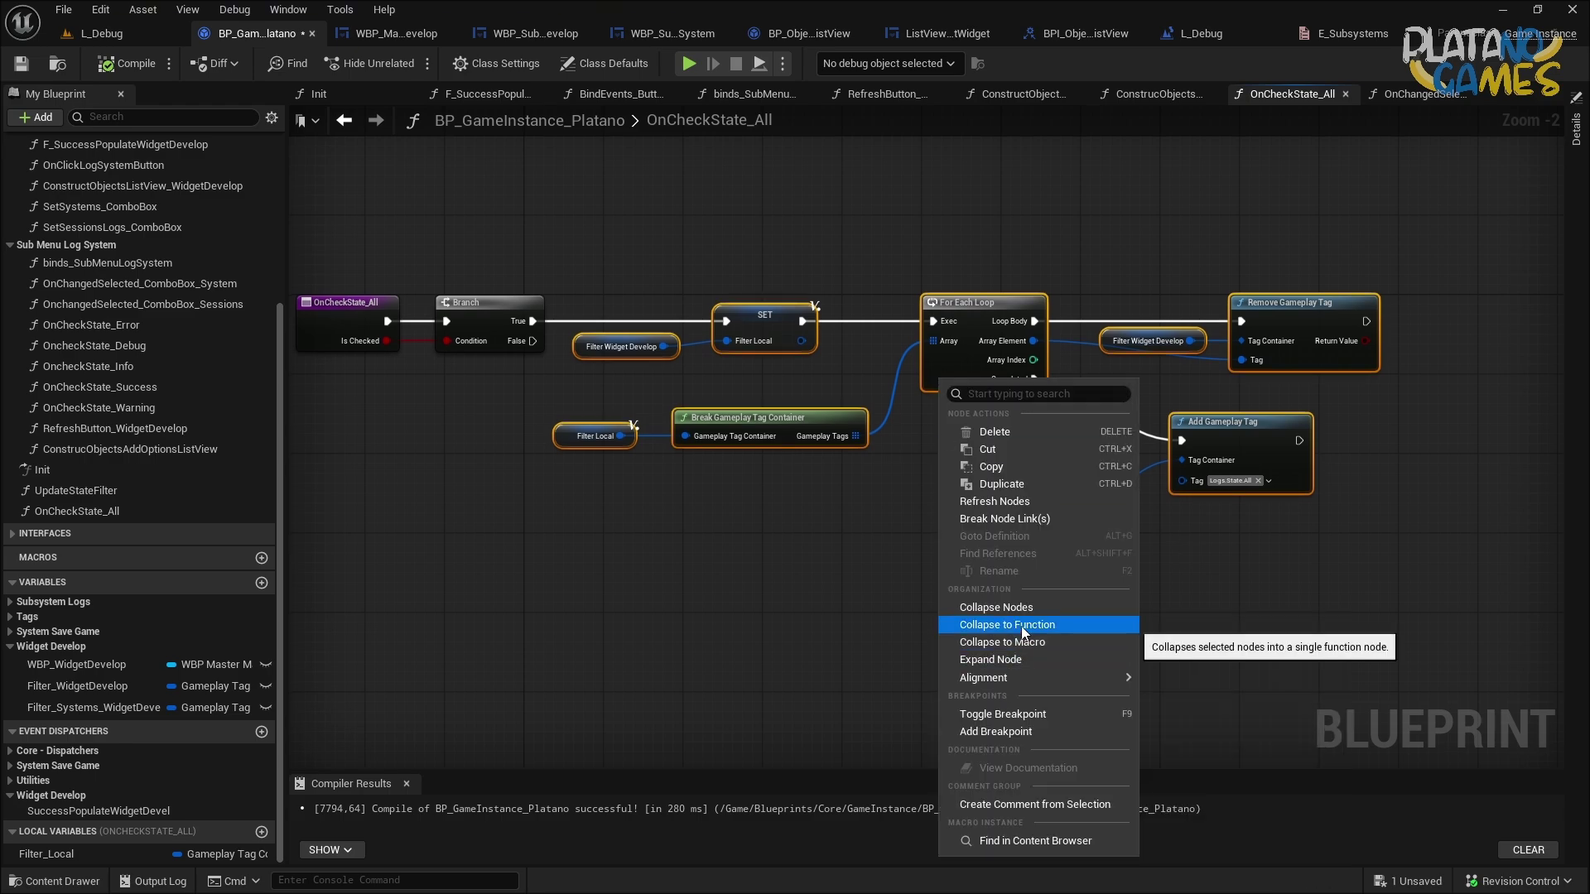
{"action": "left_click", "coordinate": [985, 625]}
{"action": "left_click_drag", "start_coordinate": [952, 406], "coordinate": [693, 326]}
{"action": "double_click", "coordinate": [693, 326]}
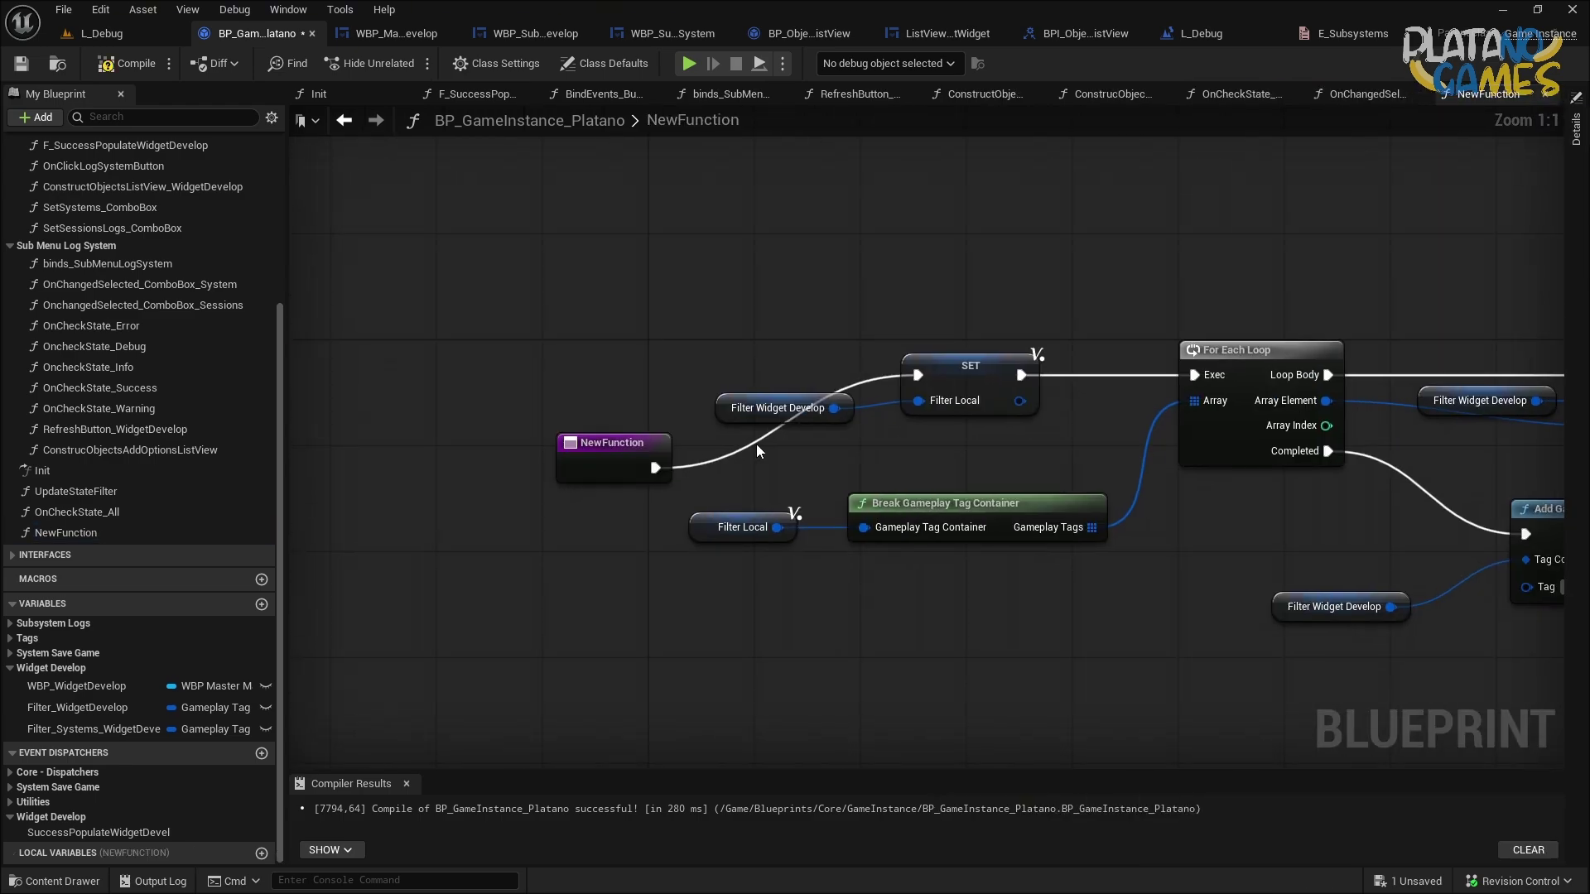
Make Filter Local a NewFunction input and rename it Filter In.
{"action": "left_click_drag", "start_coordinate": [722, 410], "coordinate": [538, 463]}
{"action": "left_click_drag", "start_coordinate": [917, 400], "coordinate": [421, 375]}
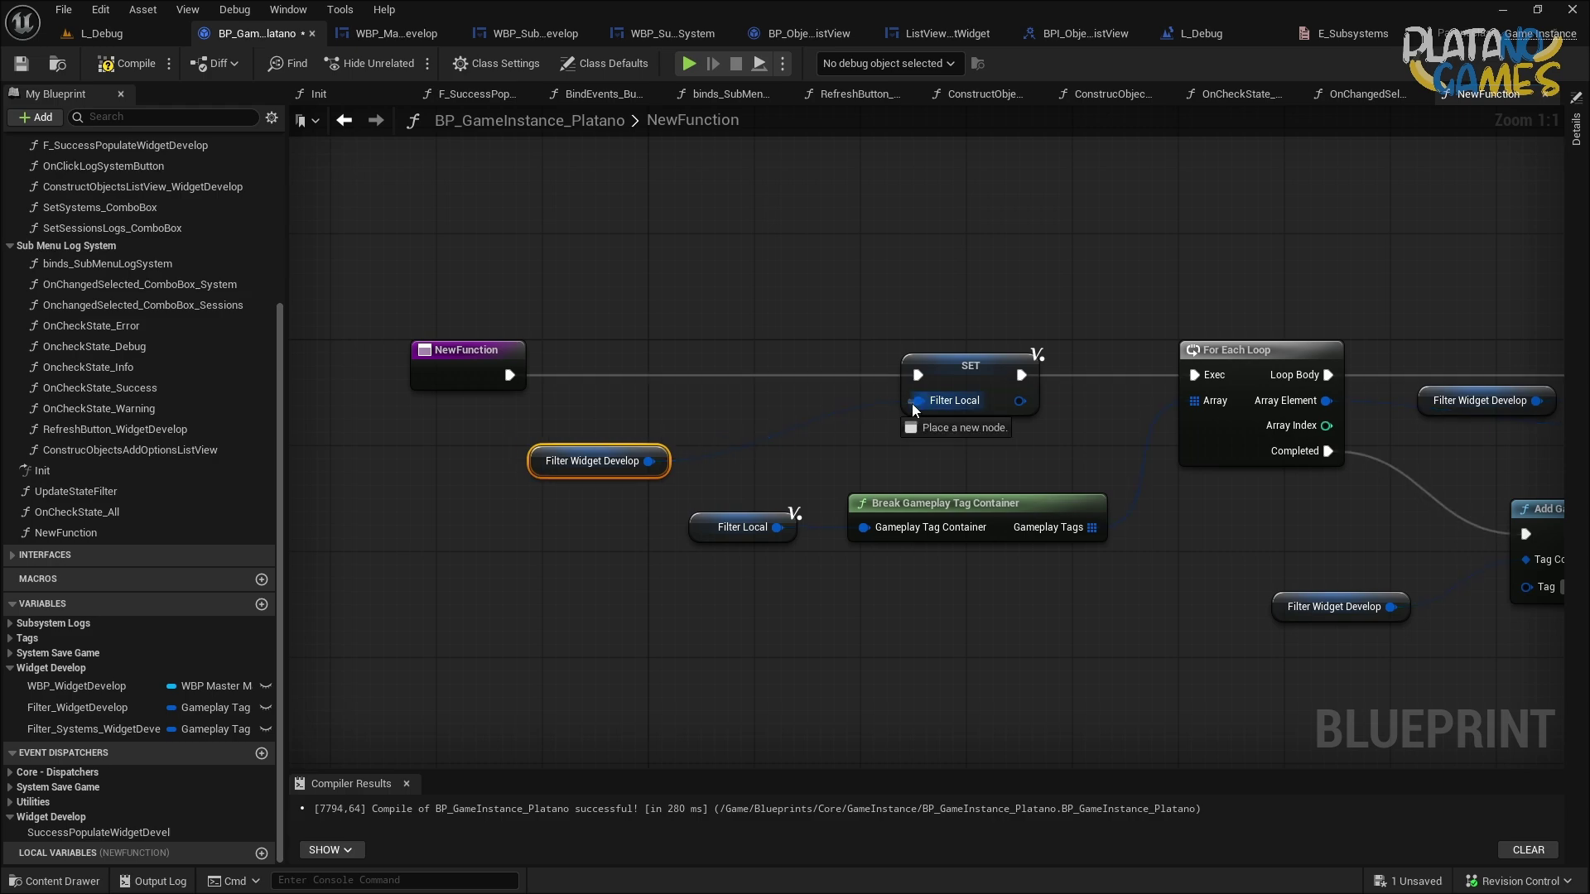
{"action": "left_click", "coordinate": [1575, 128]}
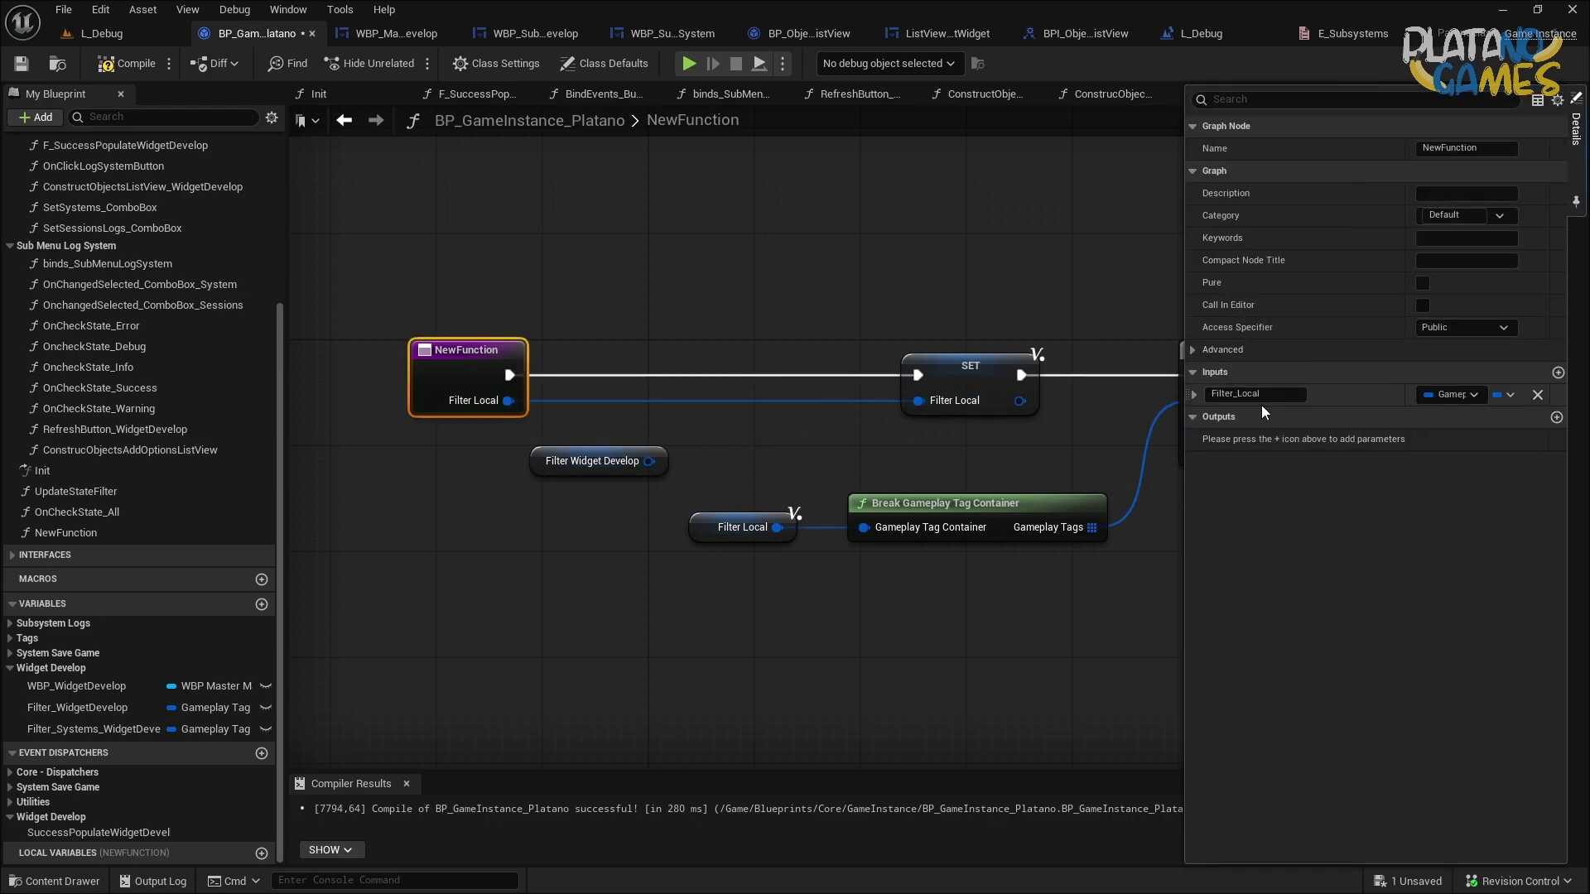
{"action": "key", "text": "End"}
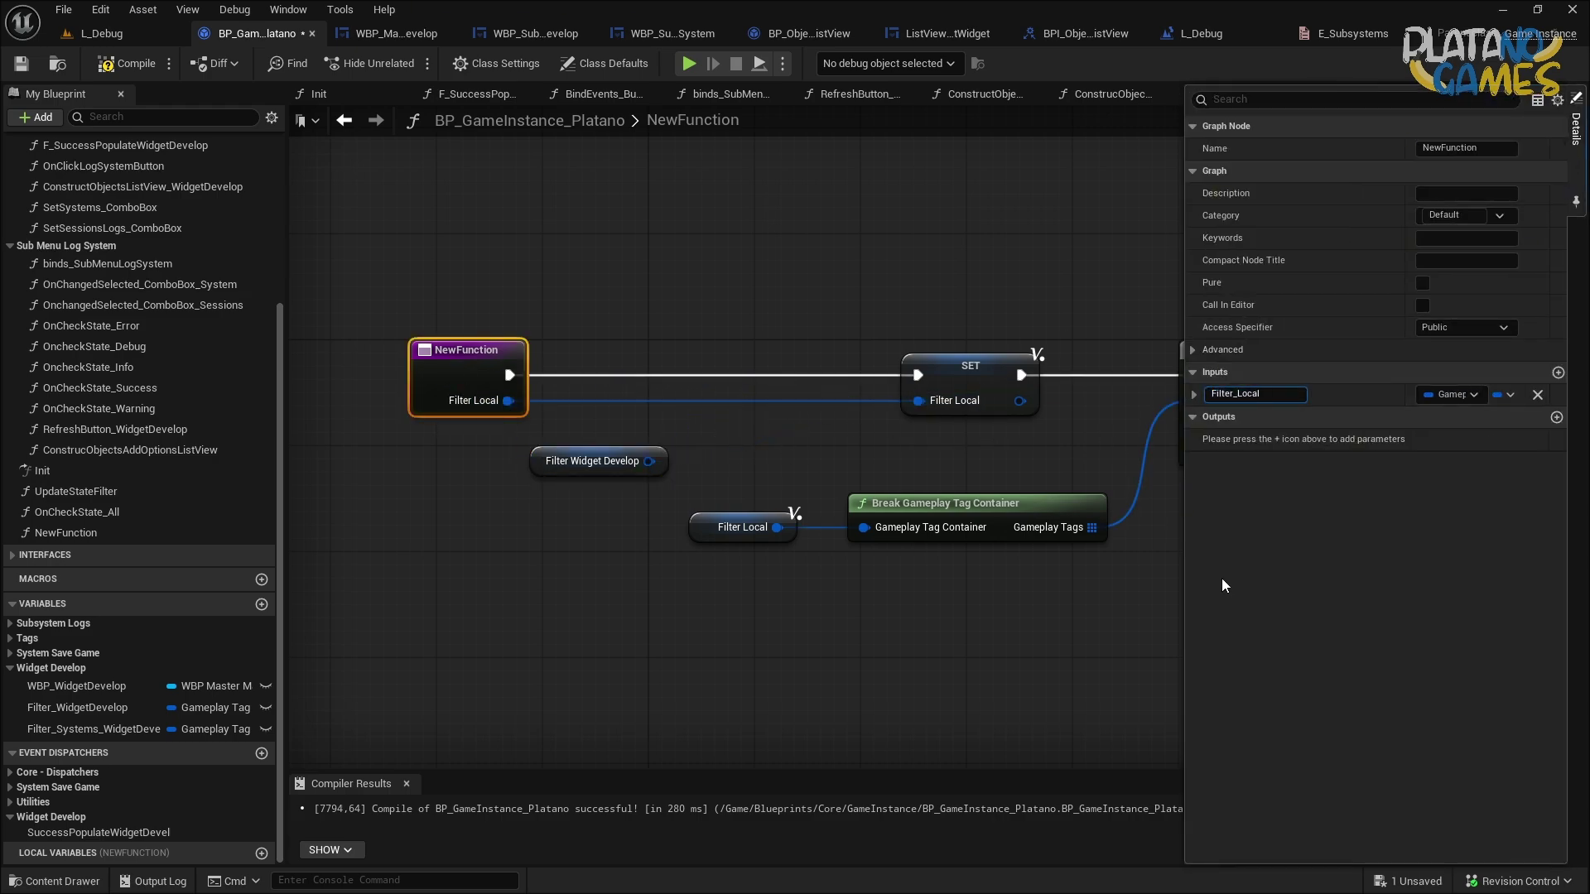
{"action": "key", "text": "BackSpace"}
{"action": "key", "text": "BackSpace"}
{"action": "key", "text": "BackSpace"}
{"action": "type", "text": "In"}
{"action": "key", "text": "Return"}
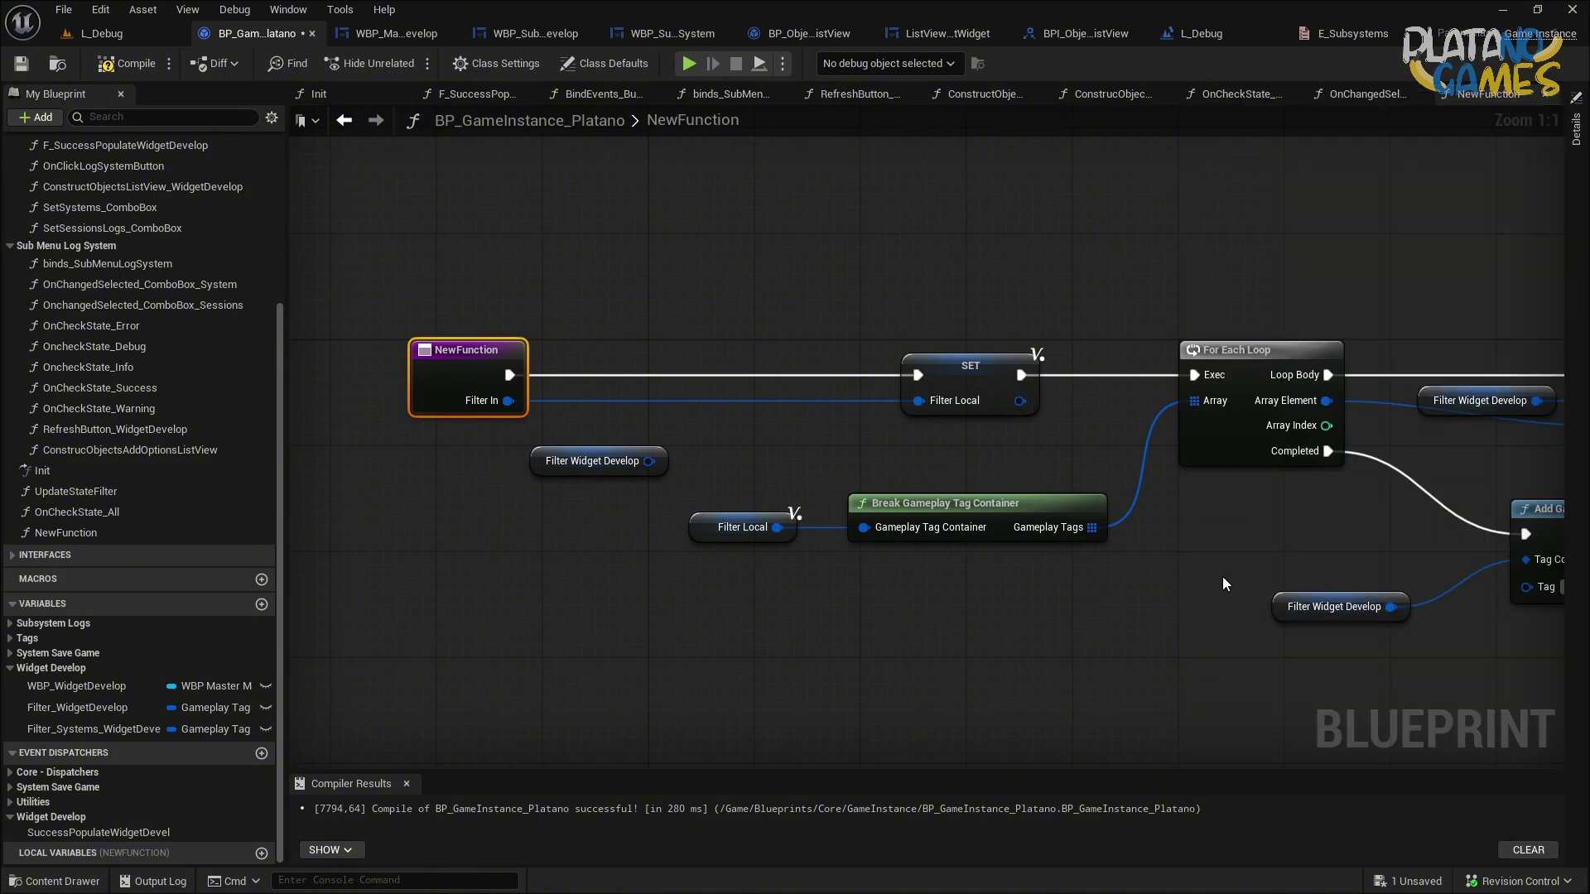
Connect a Filter In getter to the Remove Gameplay Tag node's Tag Container pin.
{"action": "right_click_drag", "start_coordinate": [647, 535], "coordinate": [571, 478]}
{"action": "left_click_drag", "start_coordinate": [820, 509], "coordinate": [544, 459]}
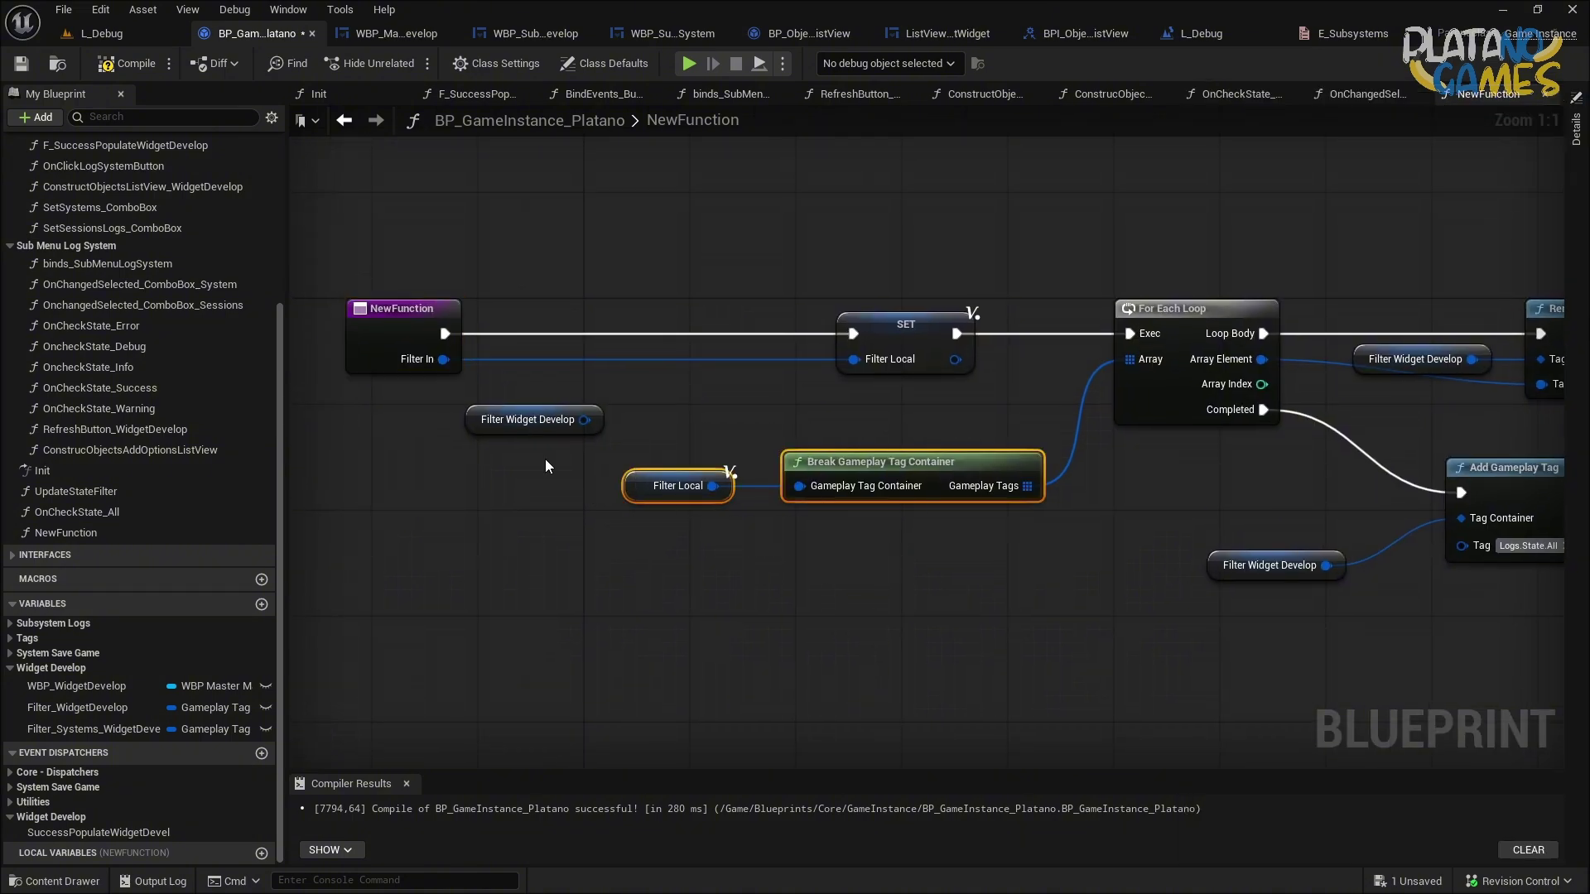
{"action": "right_click_drag", "start_coordinate": [1076, 398], "coordinate": [1337, 418]}
{"action": "left_click_drag", "start_coordinate": [1475, 389], "coordinate": [1244, 217]}
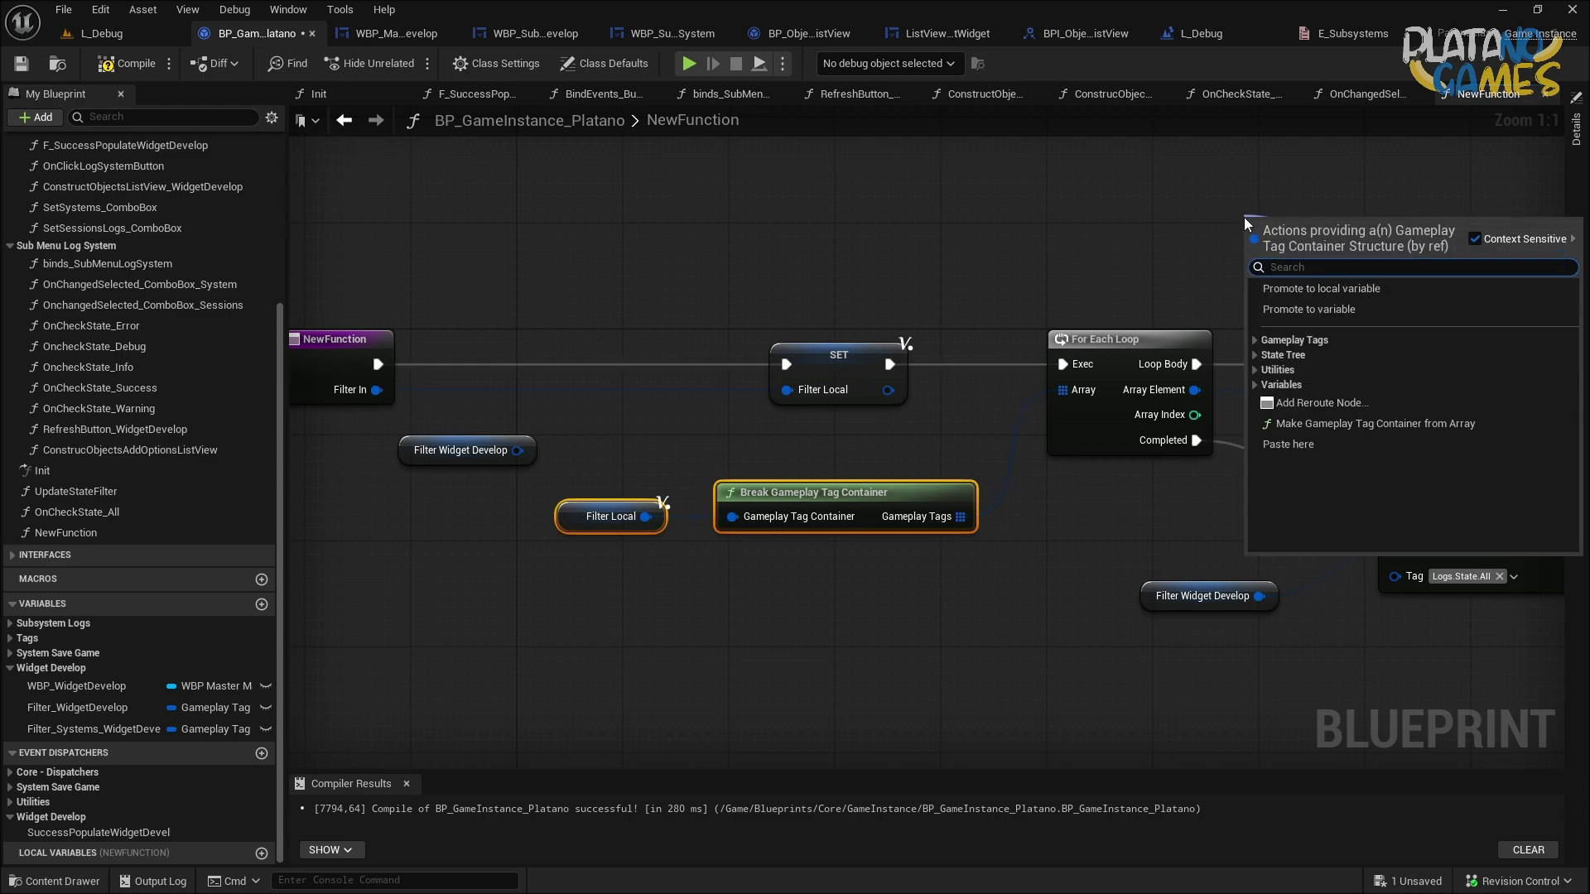
{"action": "type", "text": "Filter In"}
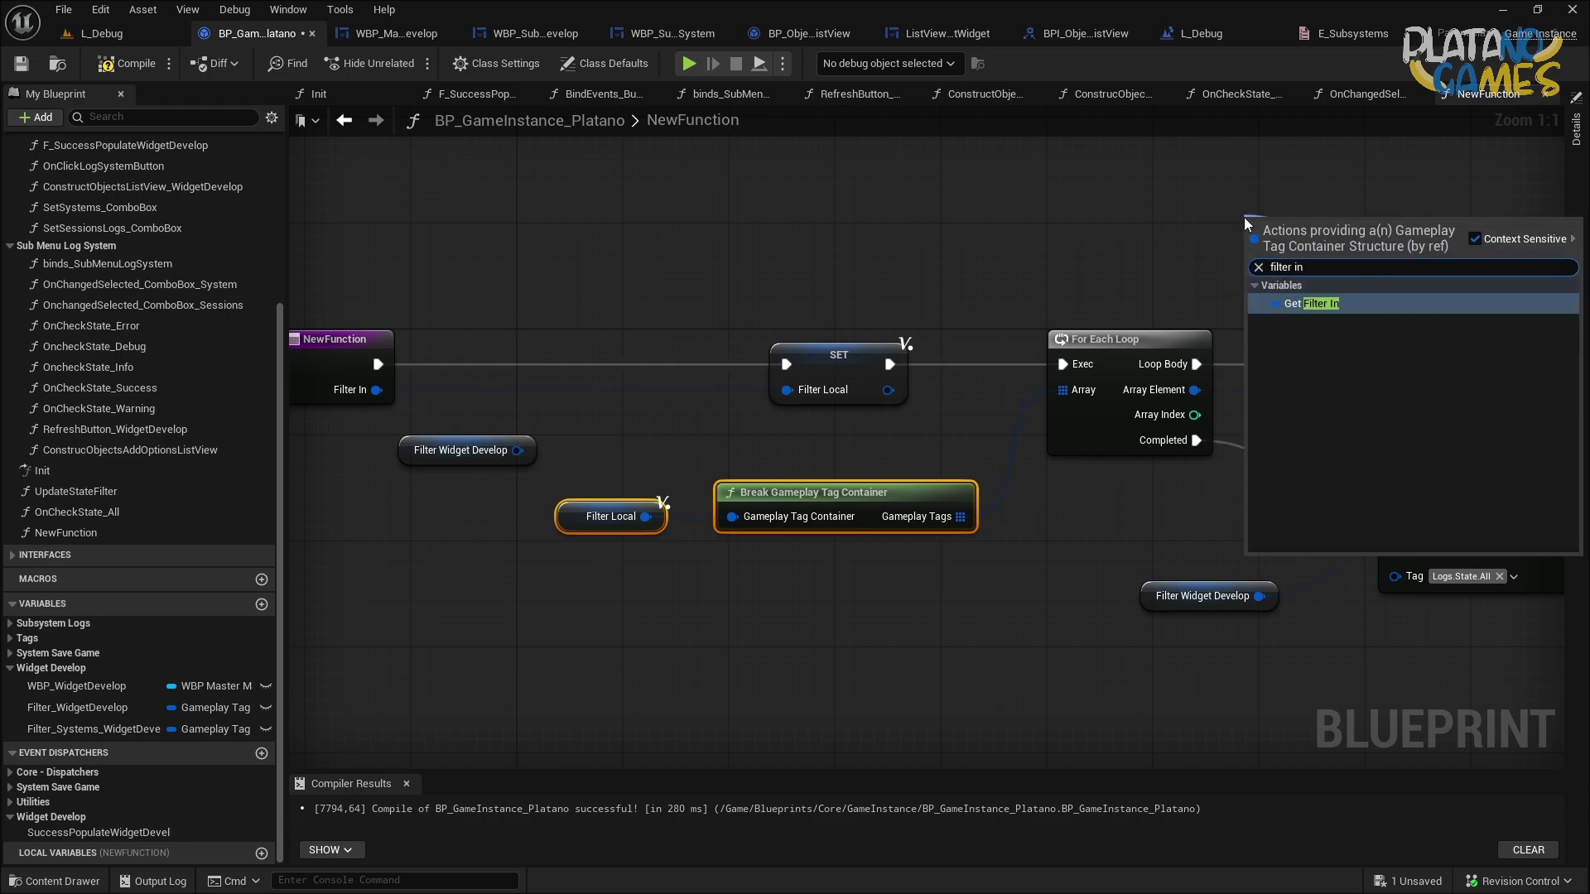
{"action": "key", "text": "Return"}
Feed Add Gameplay Tag from a pasted Filter In getter, delete Filter Widget Develop, and expose Tag as an input.
{"action": "right_click_drag", "start_coordinate": [1314, 520], "coordinate": [1222, 460]}
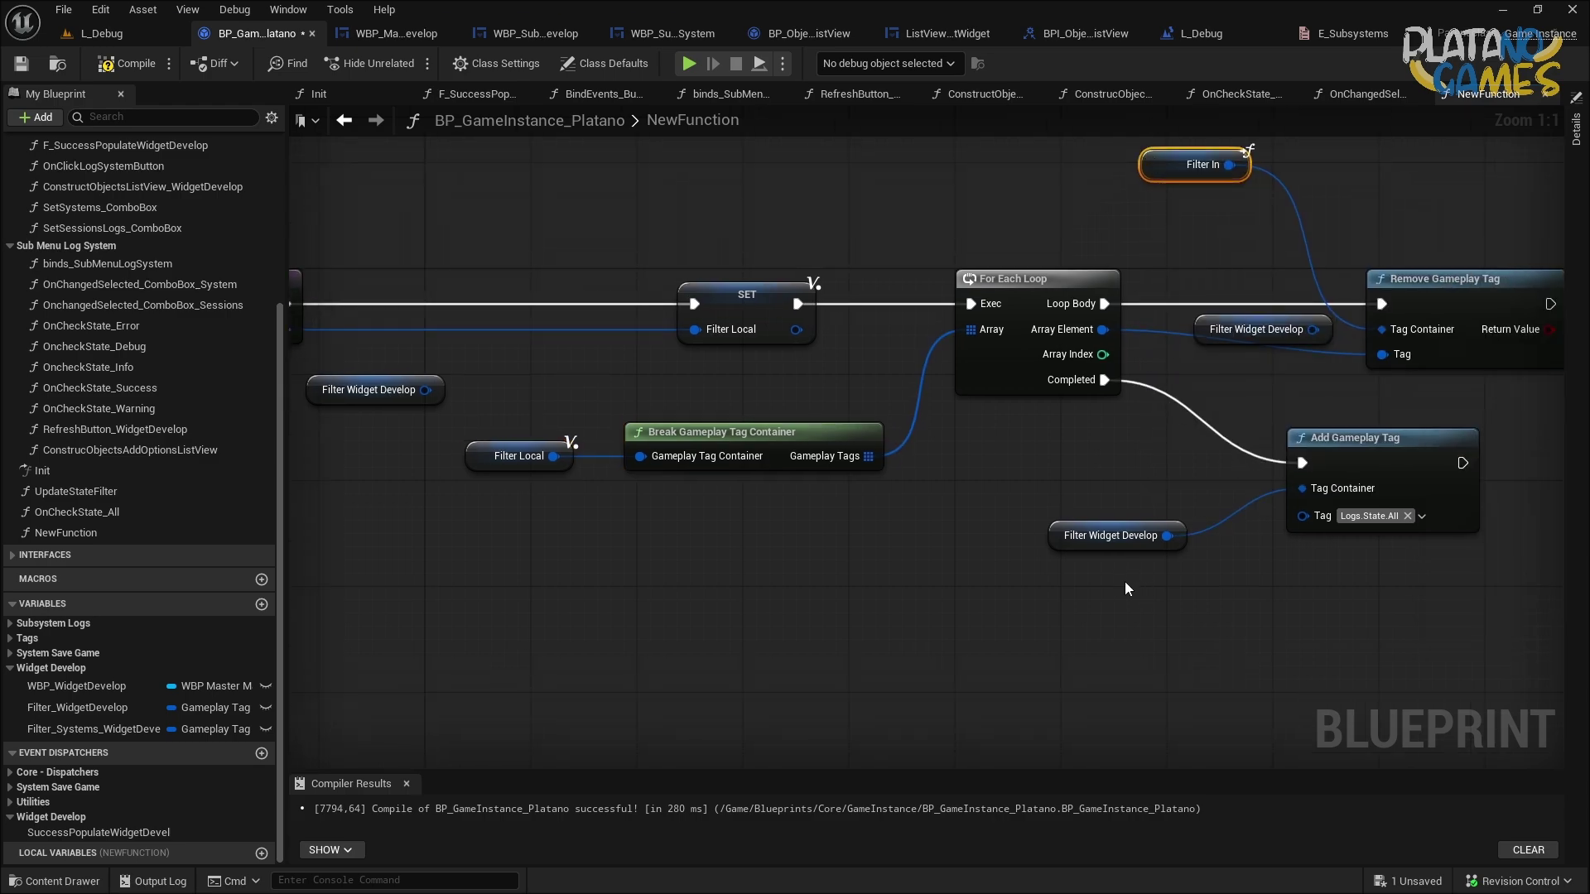
{"action": "key", "text": "ctrl+c"}
{"action": "key", "text": "ctrl+v"}
{"action": "left_click_drag", "start_coordinate": [1202, 588], "coordinate": [1303, 489]}
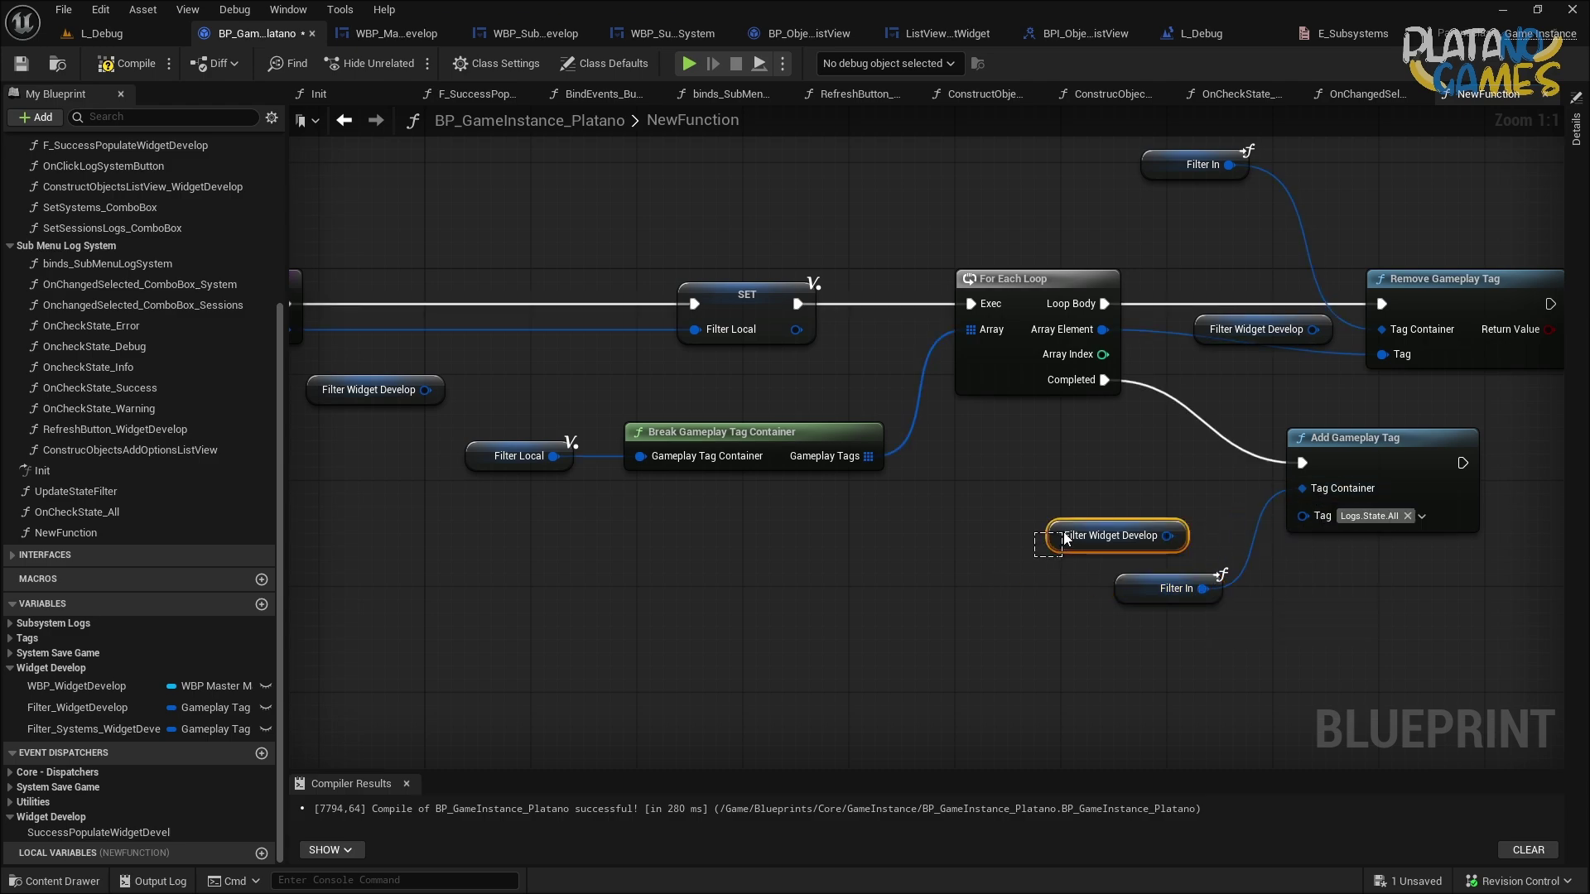
{"action": "key", "text": "Delete"}
{"action": "right_click_drag", "start_coordinate": [1122, 617], "coordinate": [1041, 646]}
{"action": "left_click_drag", "start_coordinate": [1030, 603], "coordinate": [1058, 496]}
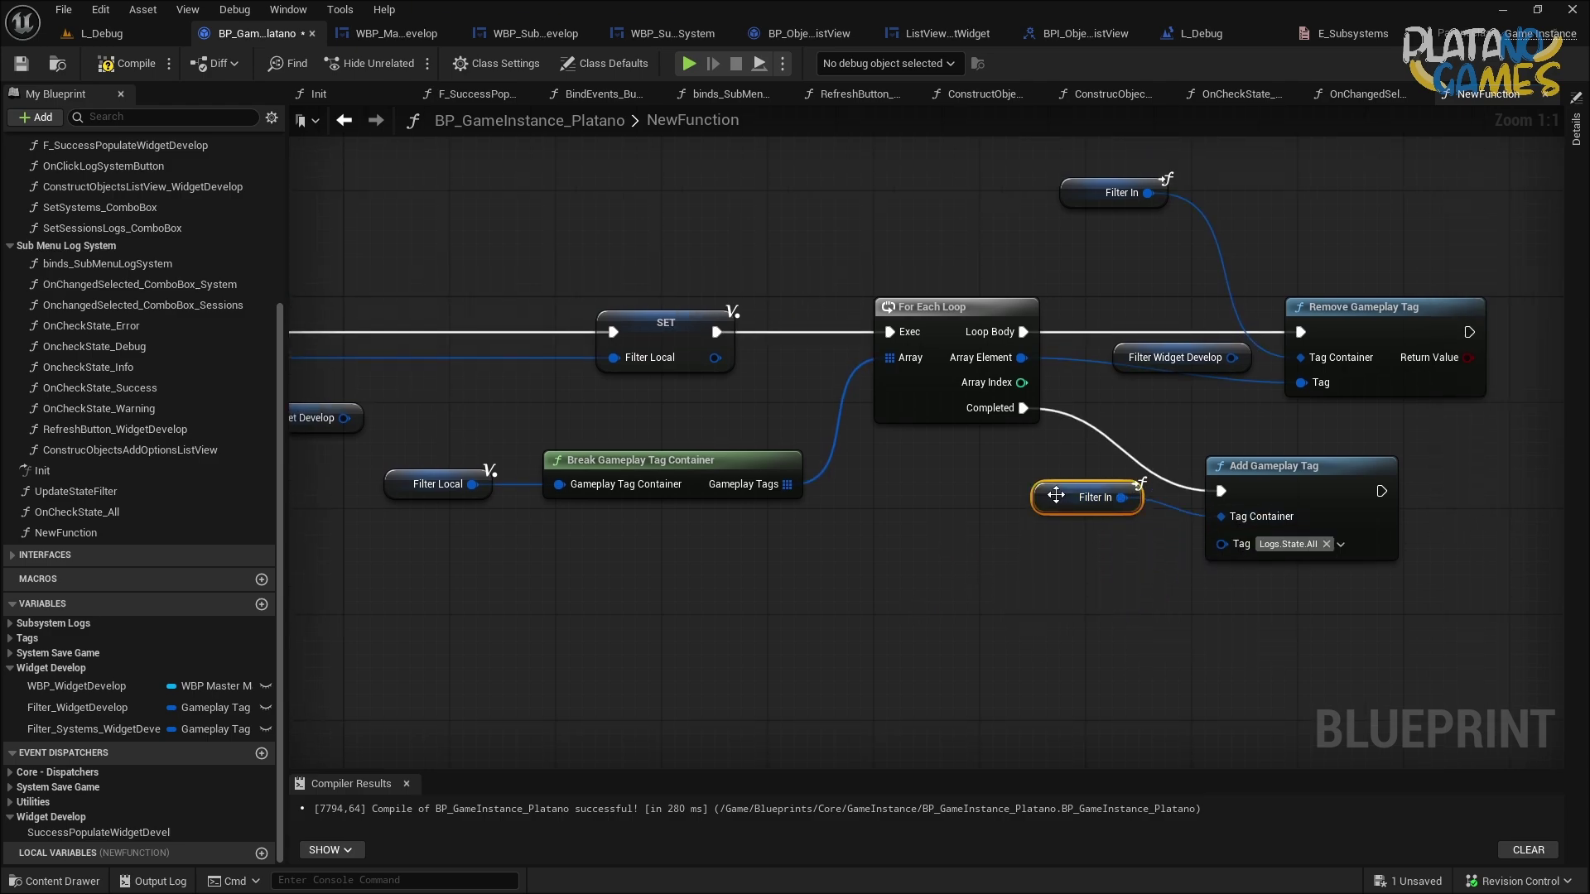
{"action": "right_click_drag", "start_coordinate": [1180, 407], "coordinate": [1210, 391]}
{"action": "left_click", "coordinate": [1206, 342]}
{"action": "right_click_drag", "start_coordinate": [1163, 479], "coordinate": [1273, 478]}
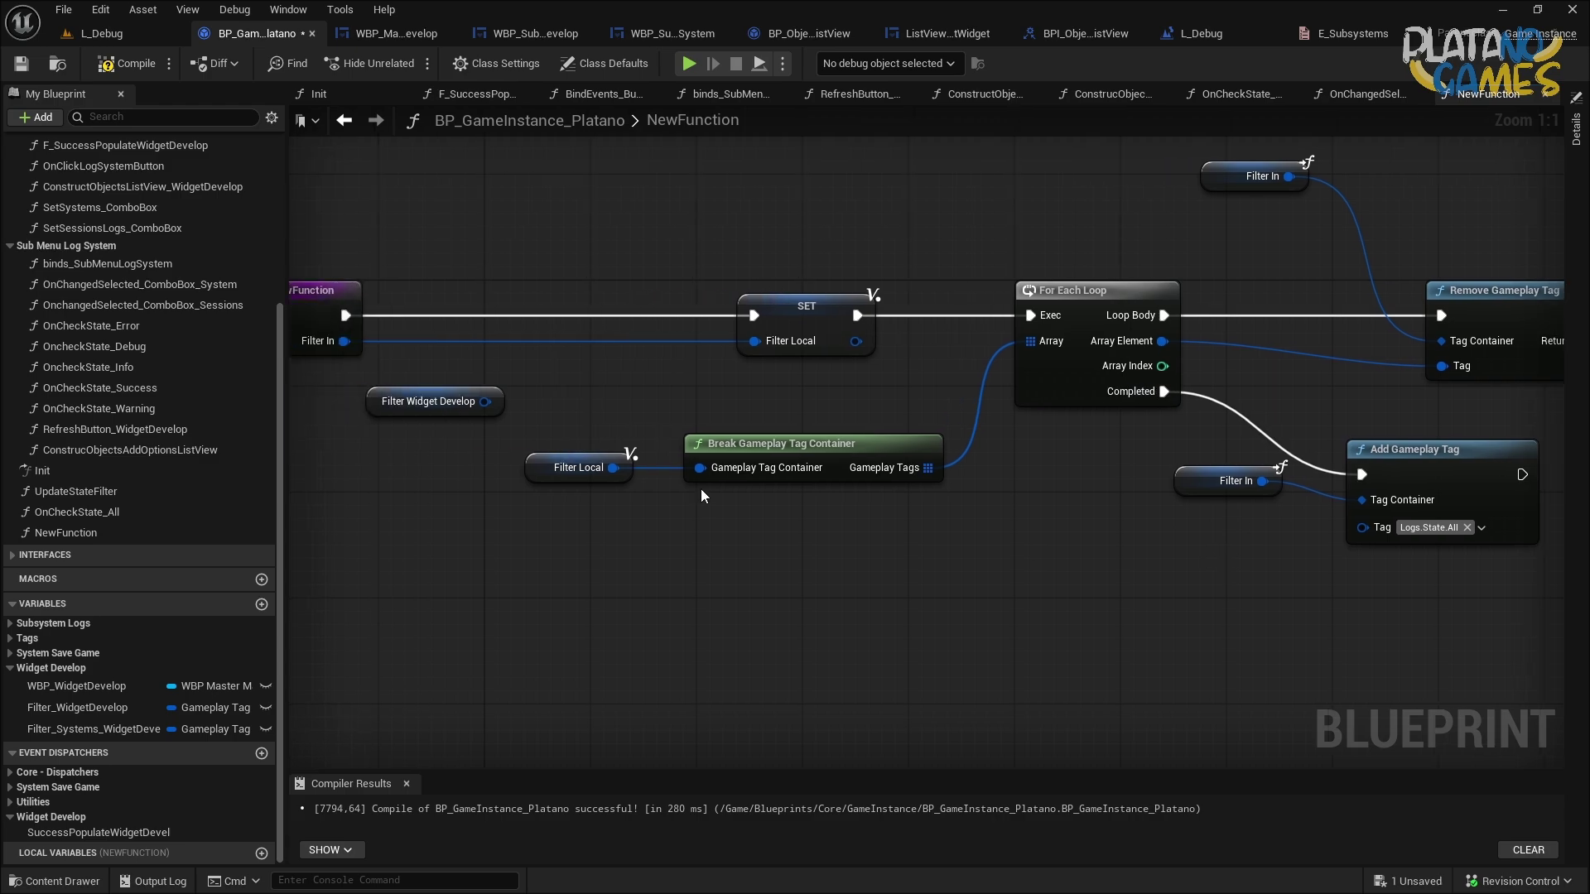
{"action": "key", "text": "Delete"}
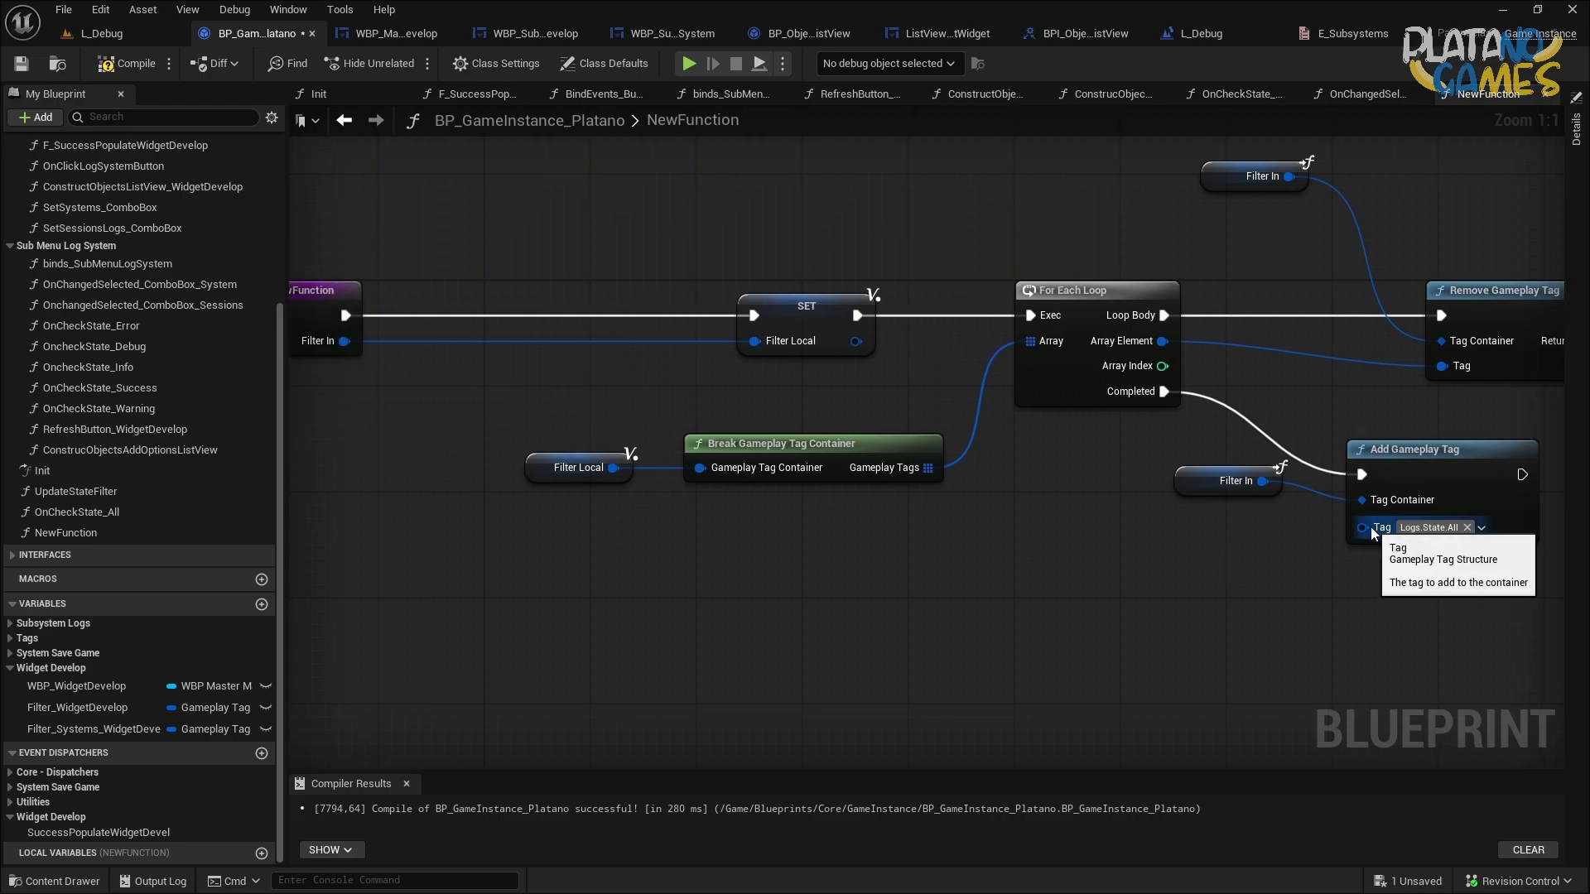
{"action": "mouse_move", "coordinate": [1362, 527]}
{"action": "left_mouse_down"}
{"action": "mouse_move", "coordinate": [1266, 551]}
{"action": "mouse_move", "coordinate": [332, 331]}
{"action": "left_mouse_up"}
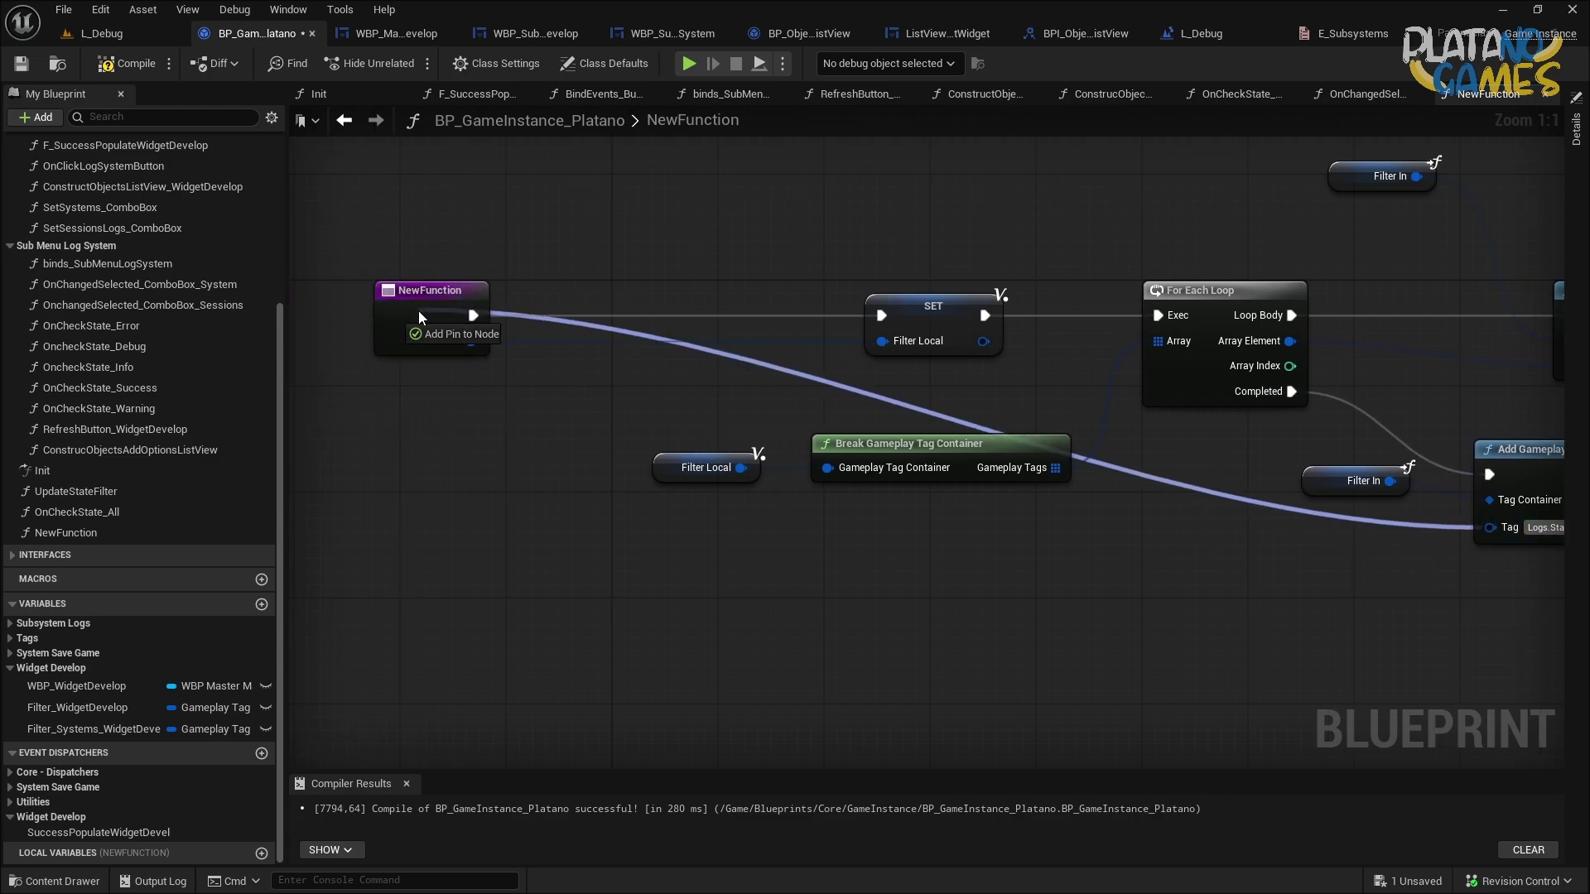
Rename NewFunction's second input to Set Complete Tag.
{"action": "left_click", "coordinate": [1570, 147]}
{"action": "left_click", "coordinate": [1254, 416]}
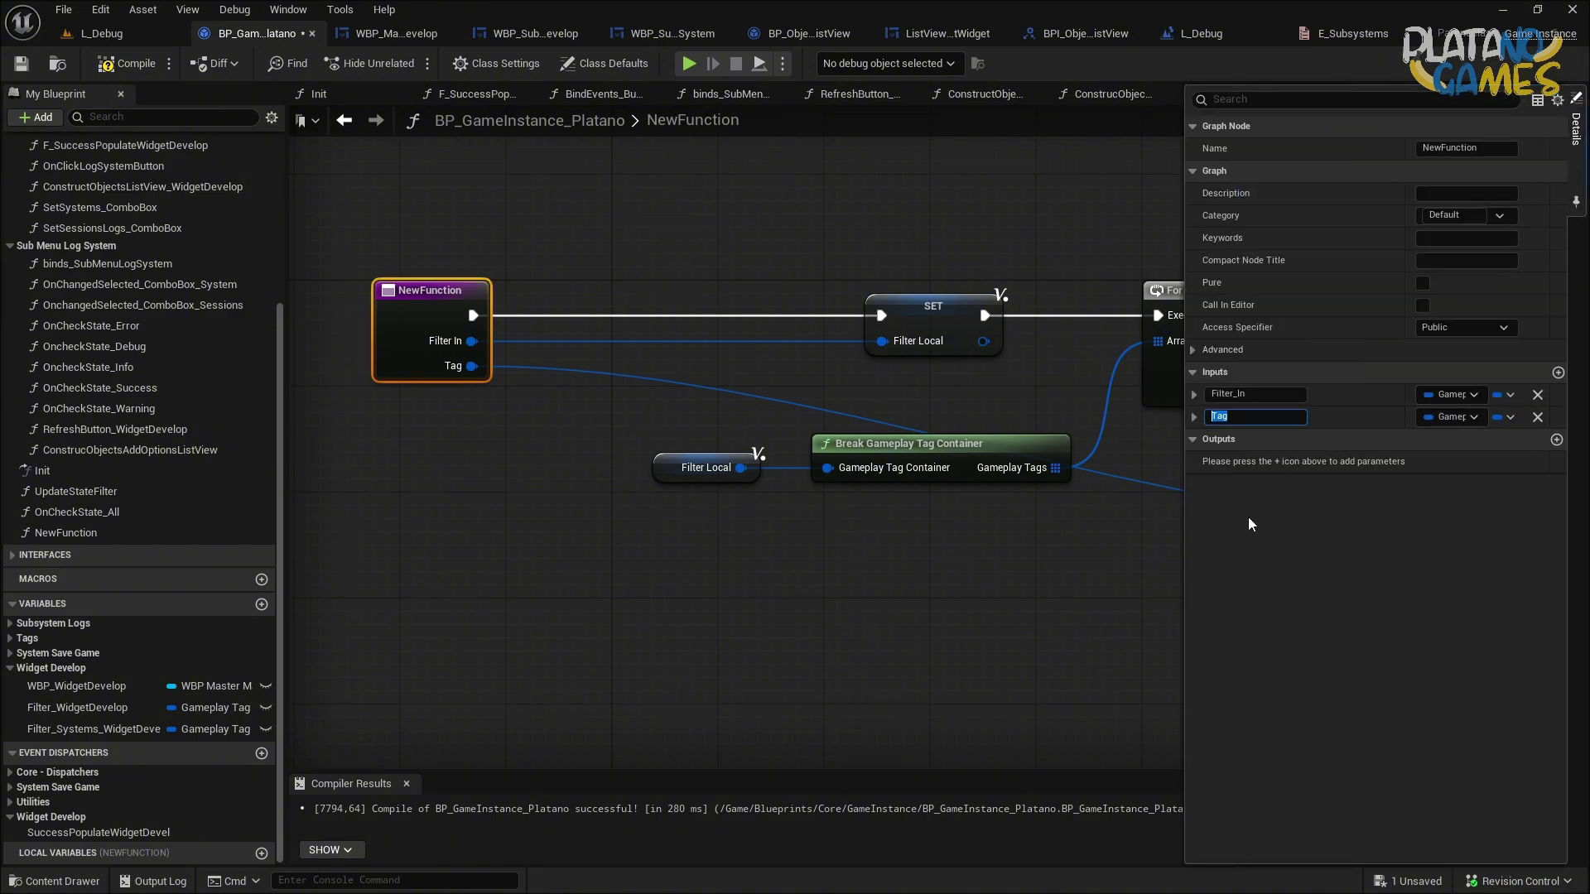
{"action": "type", "text": "Set Complete Tag"}
{"action": "key", "text": "Return"}
Reroute the Set Complete Tag wire into the Tag pin and comment the Filter In and Add Gameplay Tag nodes.
{"action": "left_click", "coordinate": [1255, 524]}
{"action": "right_click_drag", "start_coordinate": [1255, 523], "coordinate": [1011, 463]}
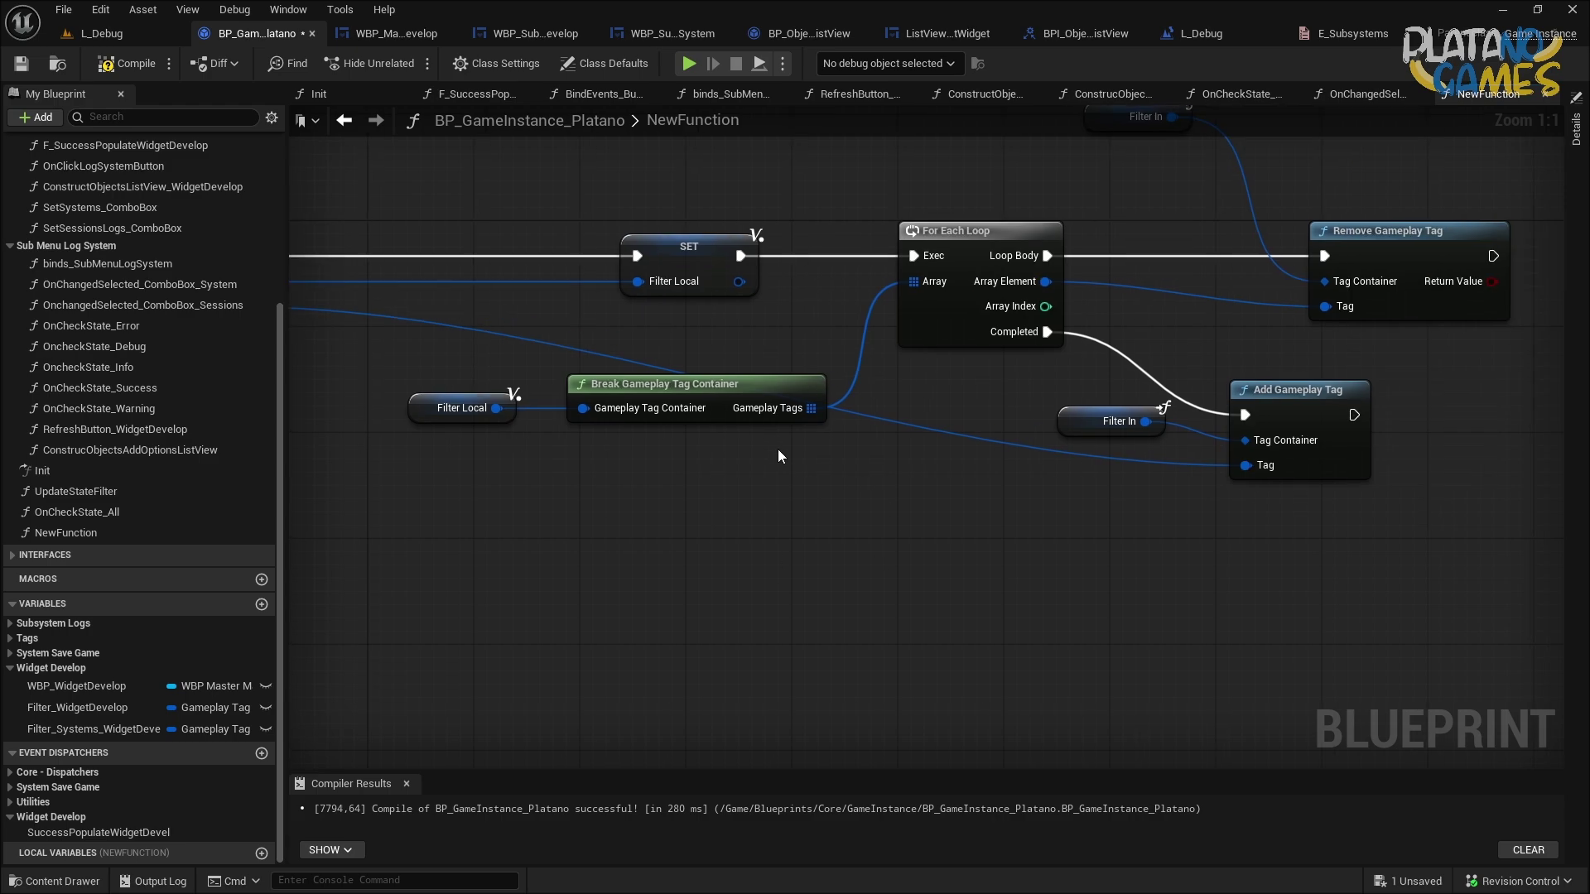
{"action": "right_click_drag", "start_coordinate": [936, 423], "coordinate": [1081, 401]}
{"action": "double_click", "coordinate": [1089, 406]}
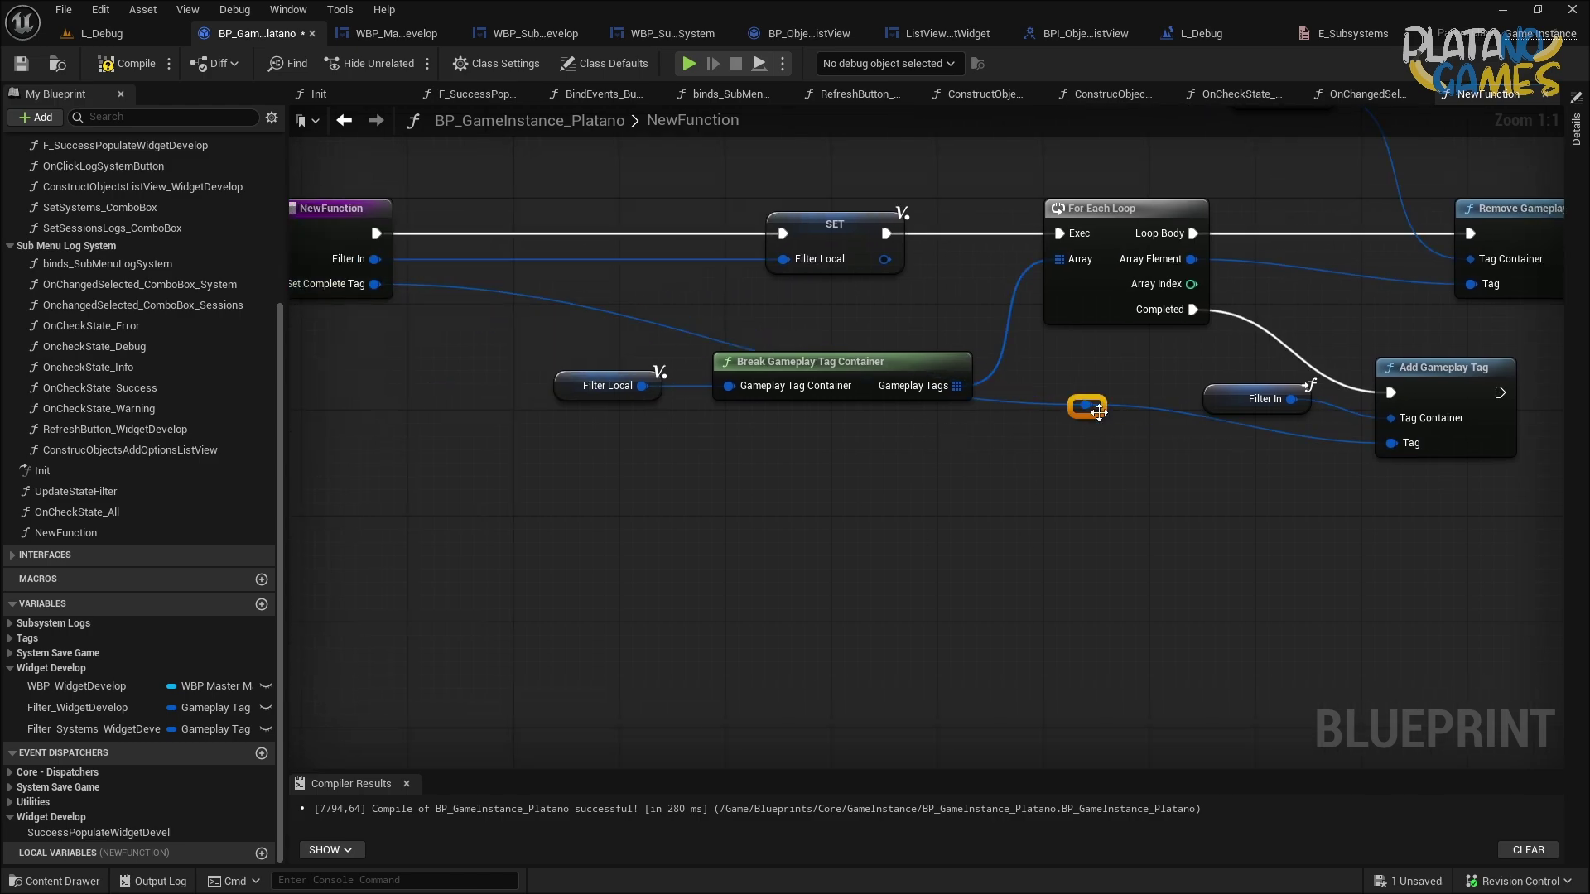
{"action": "left_click_drag", "start_coordinate": [1098, 412], "coordinate": [548, 455]}
{"action": "right_click_drag", "start_coordinate": [1116, 478], "coordinate": [1077, 538]}
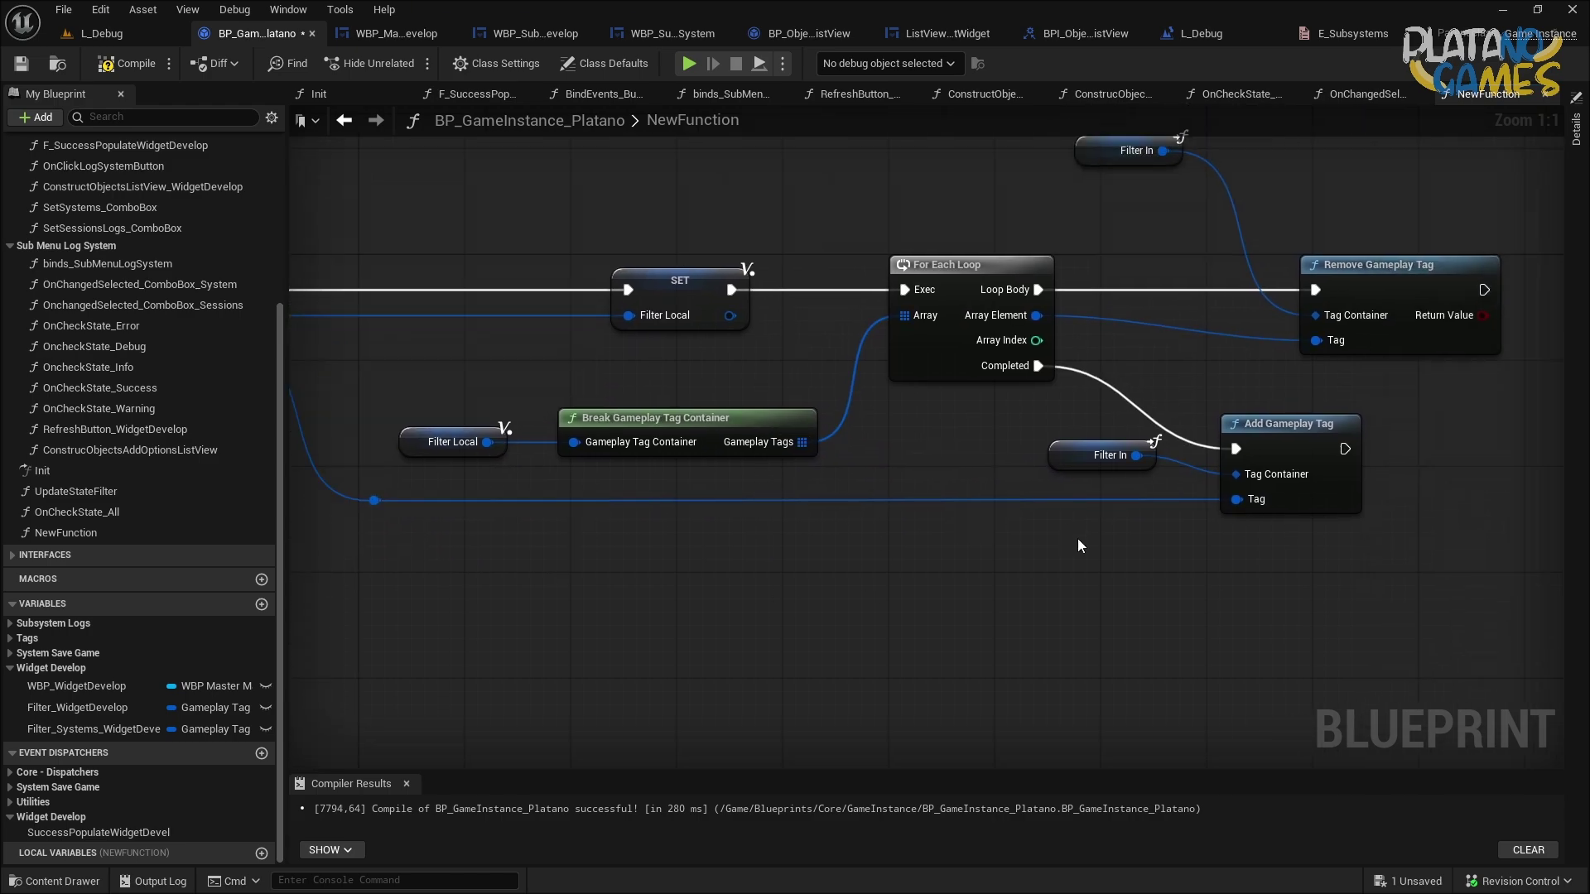
{"action": "left_click_drag", "start_coordinate": [1076, 538], "coordinate": [1383, 397]}
{"action": "key", "text": "c"}
{"action": "left_click_drag", "start_coordinate": [1206, 364], "coordinate": [1308, 443]}
{"action": "right_click_drag", "start_coordinate": [1308, 441], "coordinate": [1402, 390]}
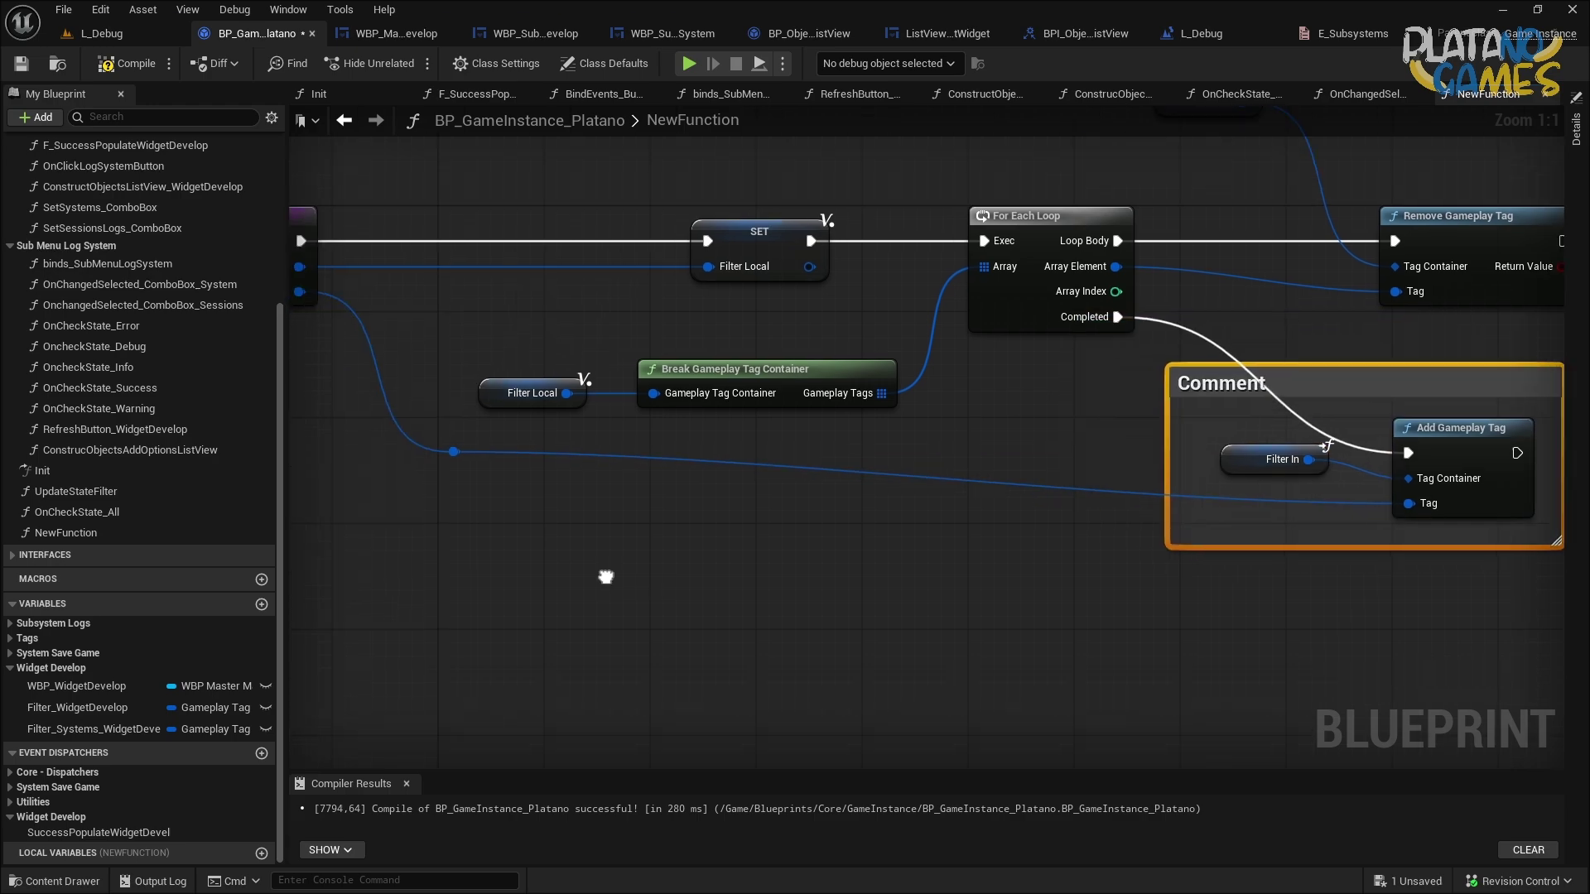
{"action": "left_click", "coordinate": [464, 450]}
{"action": "key", "text": "q"}
Wrap Filter In and Remove Gameplay Tag in a comment titled "Elimina todos los tags".
{"action": "left_click", "coordinate": [1123, 536]}
{"action": "right_click_drag", "start_coordinate": [1122, 537], "coordinate": [959, 581]}
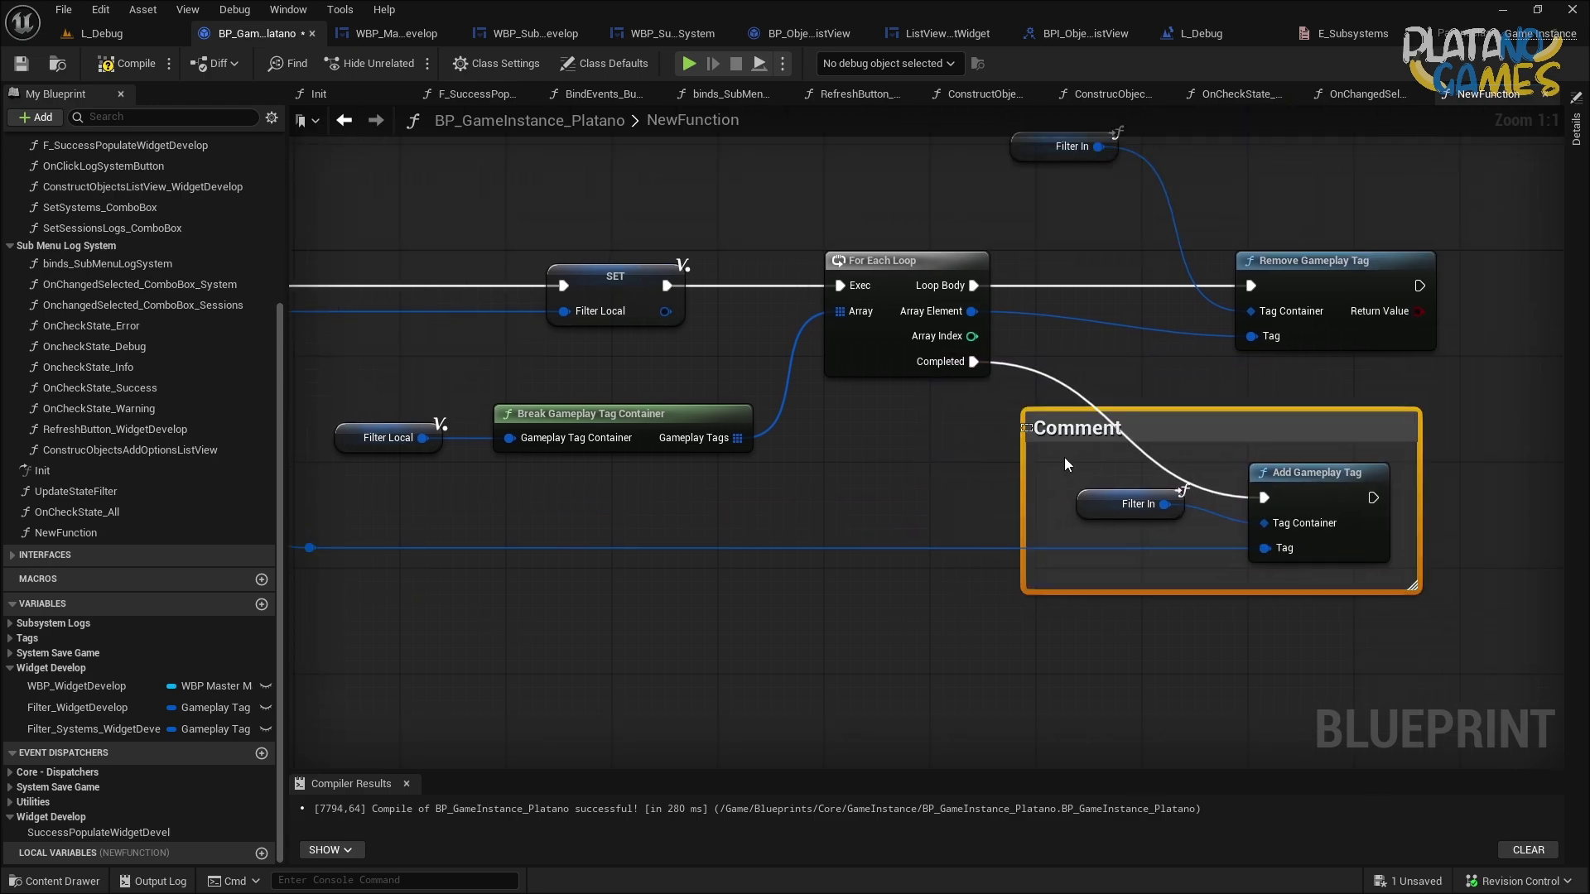
{"action": "scroll", "coordinate": [1189, 278], "scroll_direction": "down", "scroll_amount": 1}
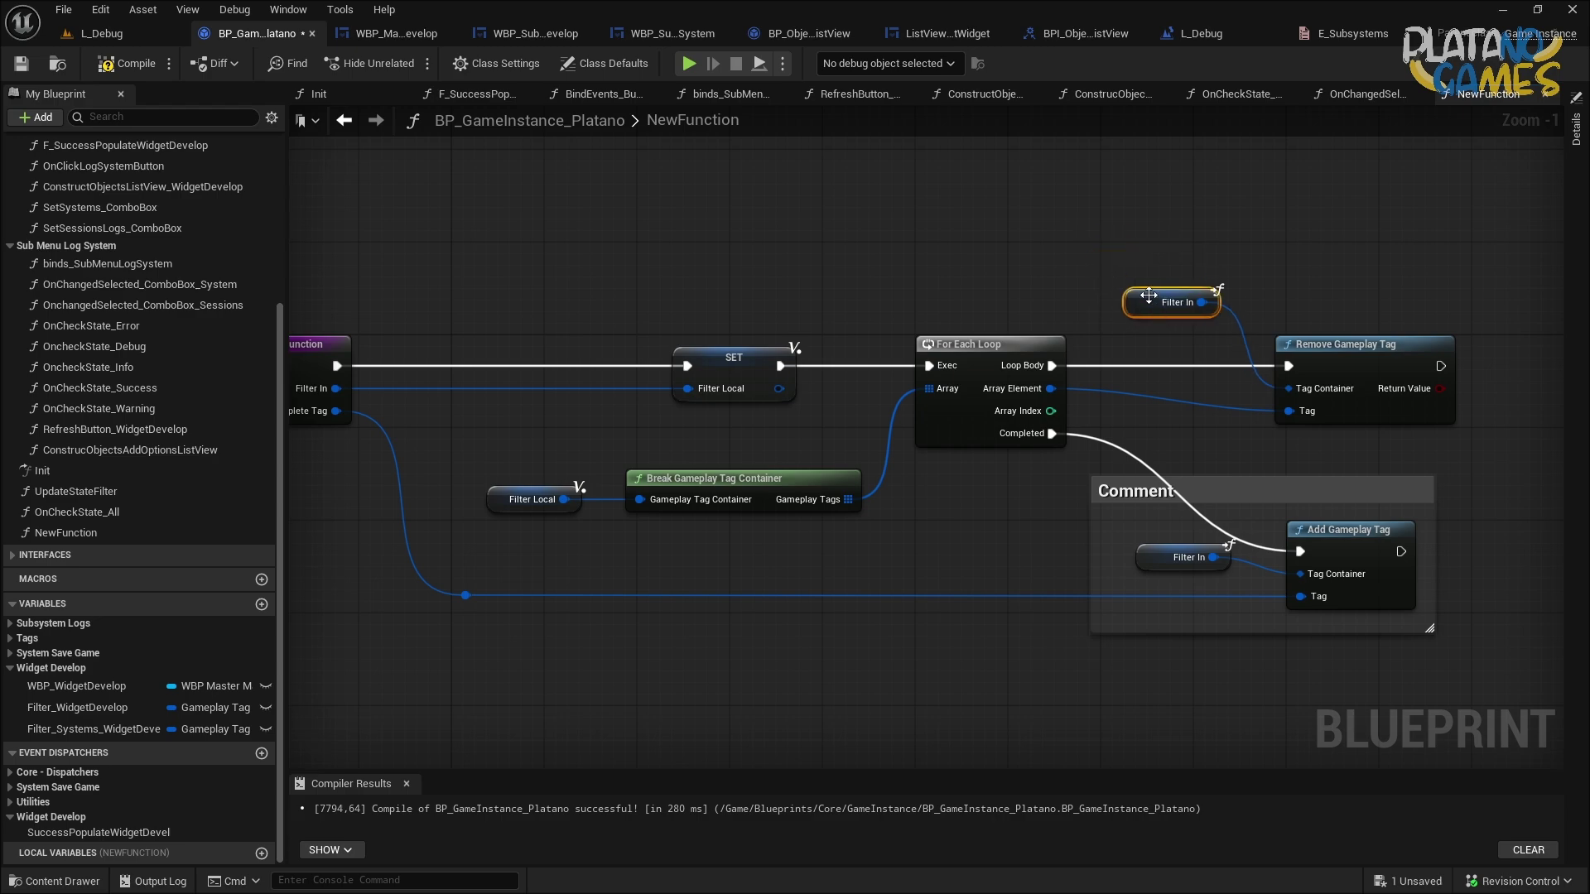
{"action": "left_click_drag", "start_coordinate": [1123, 320], "coordinate": [1469, 457]}
{"action": "key", "text": "c"}
{"action": "type", "text": "Elimina todos los"}
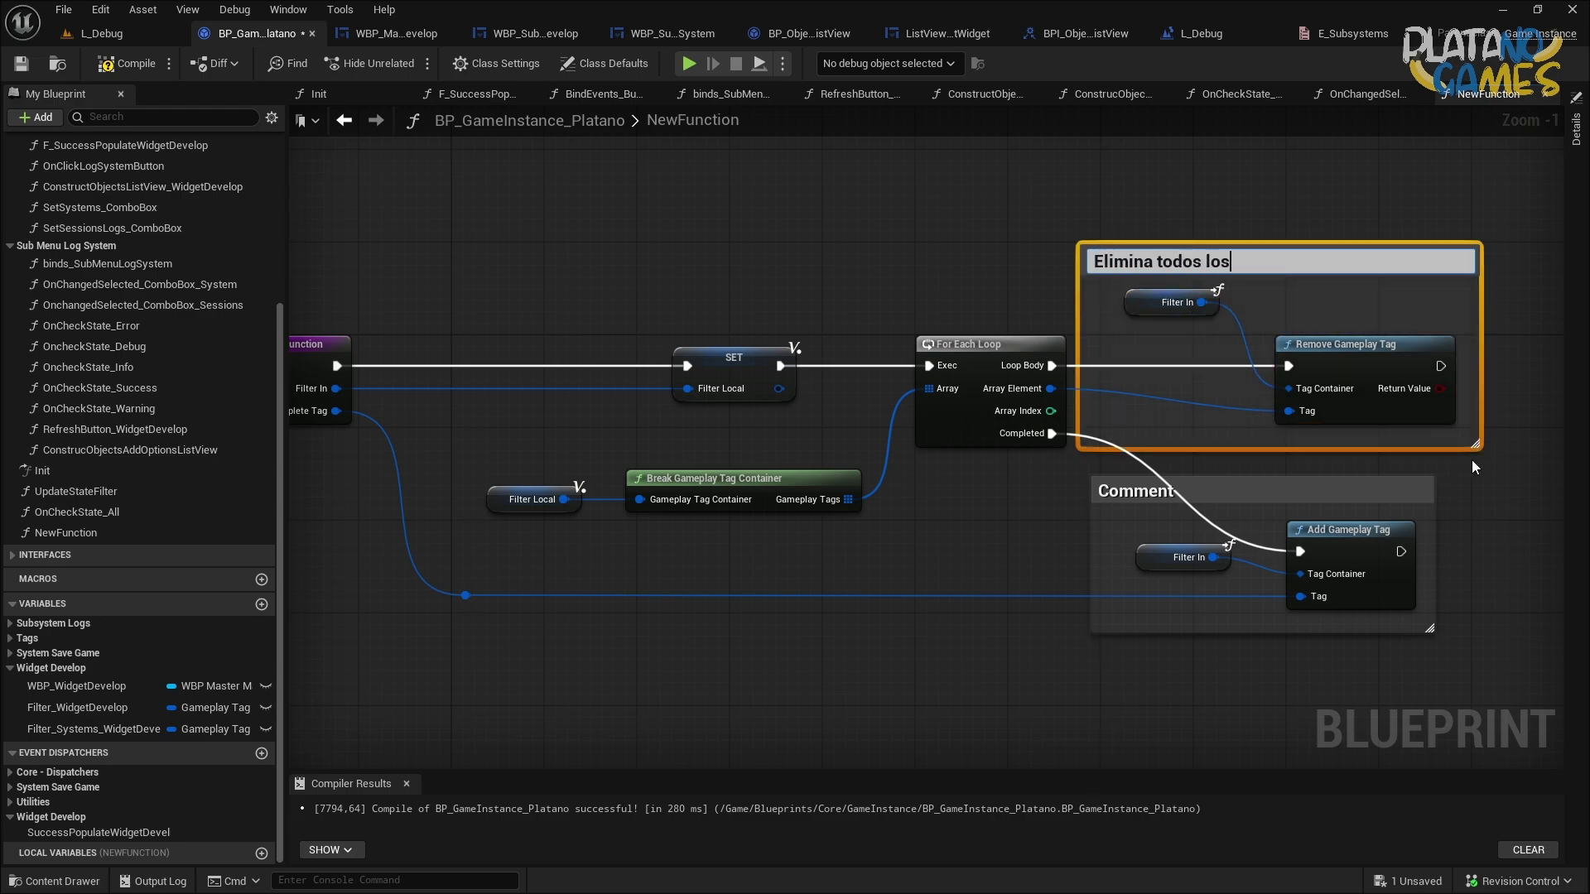
{"action": "type", "text": "tags"}
{"action": "key", "text": "Return"}
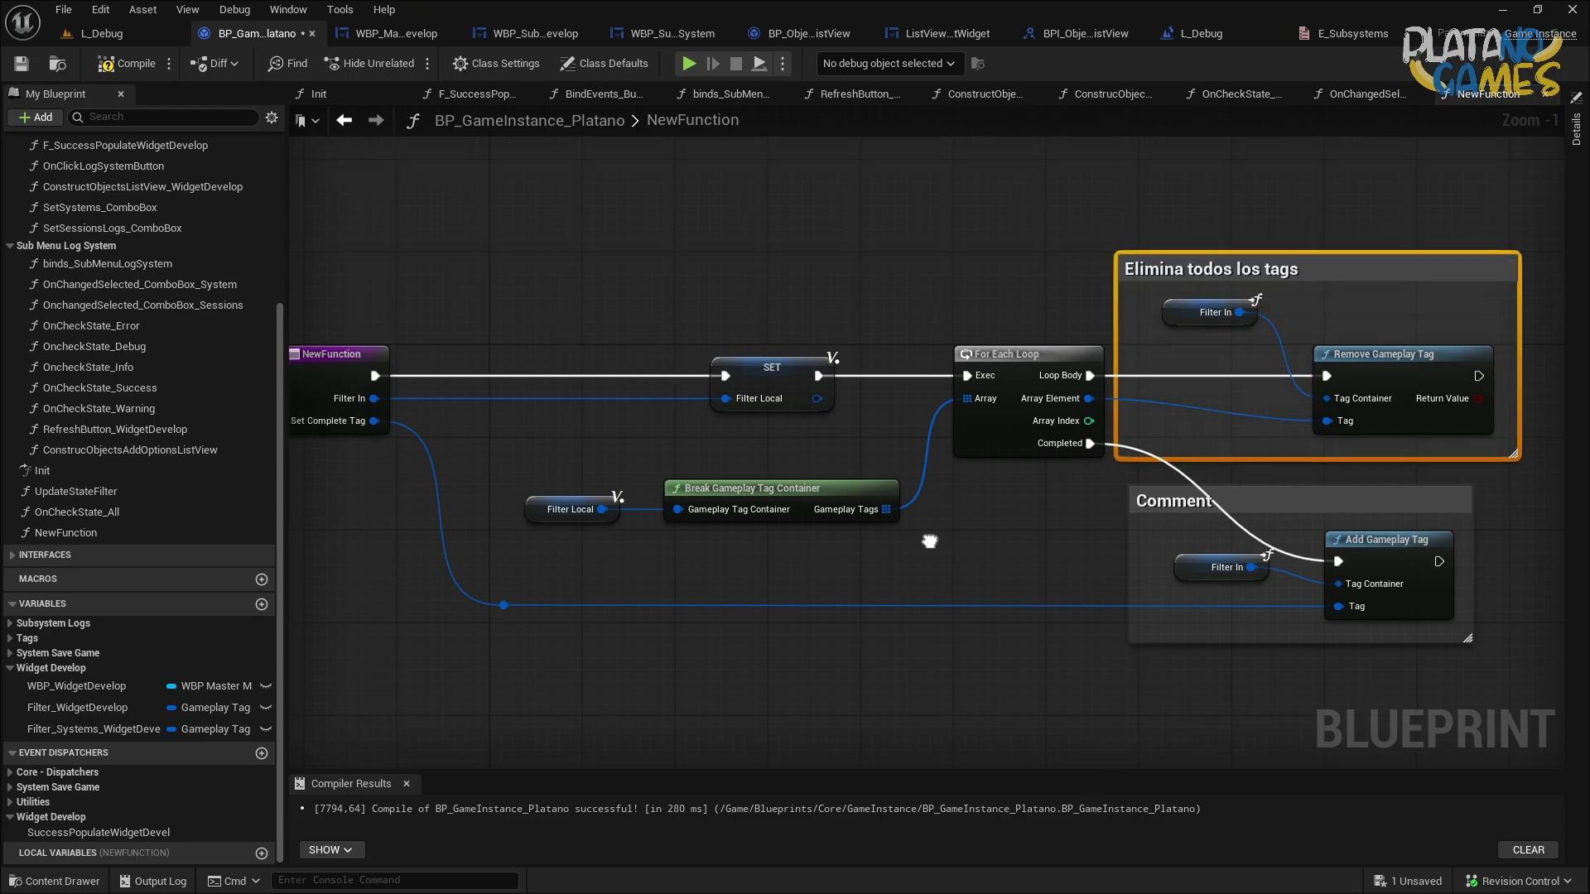
Move the SET node closer to the entry node and compile the blueprint.
{"action": "left_click_drag", "start_coordinate": [929, 540], "coordinate": [694, 298]}
{"action": "left_click", "coordinate": [882, 368]}
{"action": "left_click_drag", "start_coordinate": [882, 369], "coordinate": [675, 369]}
{"action": "right_click_drag", "start_coordinate": [766, 467], "coordinate": [666, 385]}
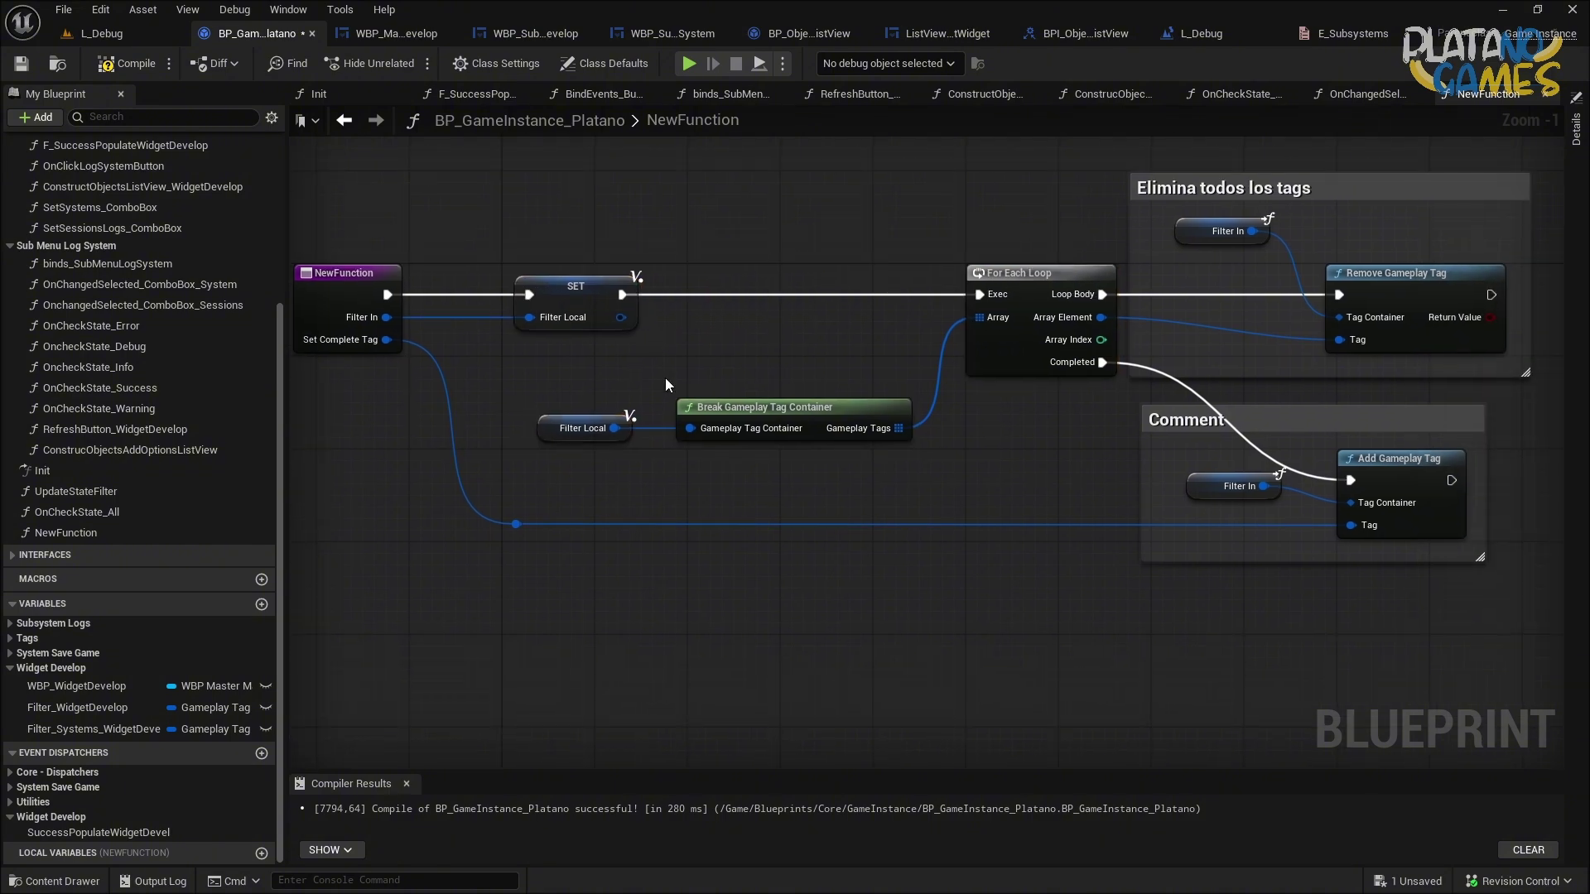
{"action": "left_click", "coordinate": [133, 63]}
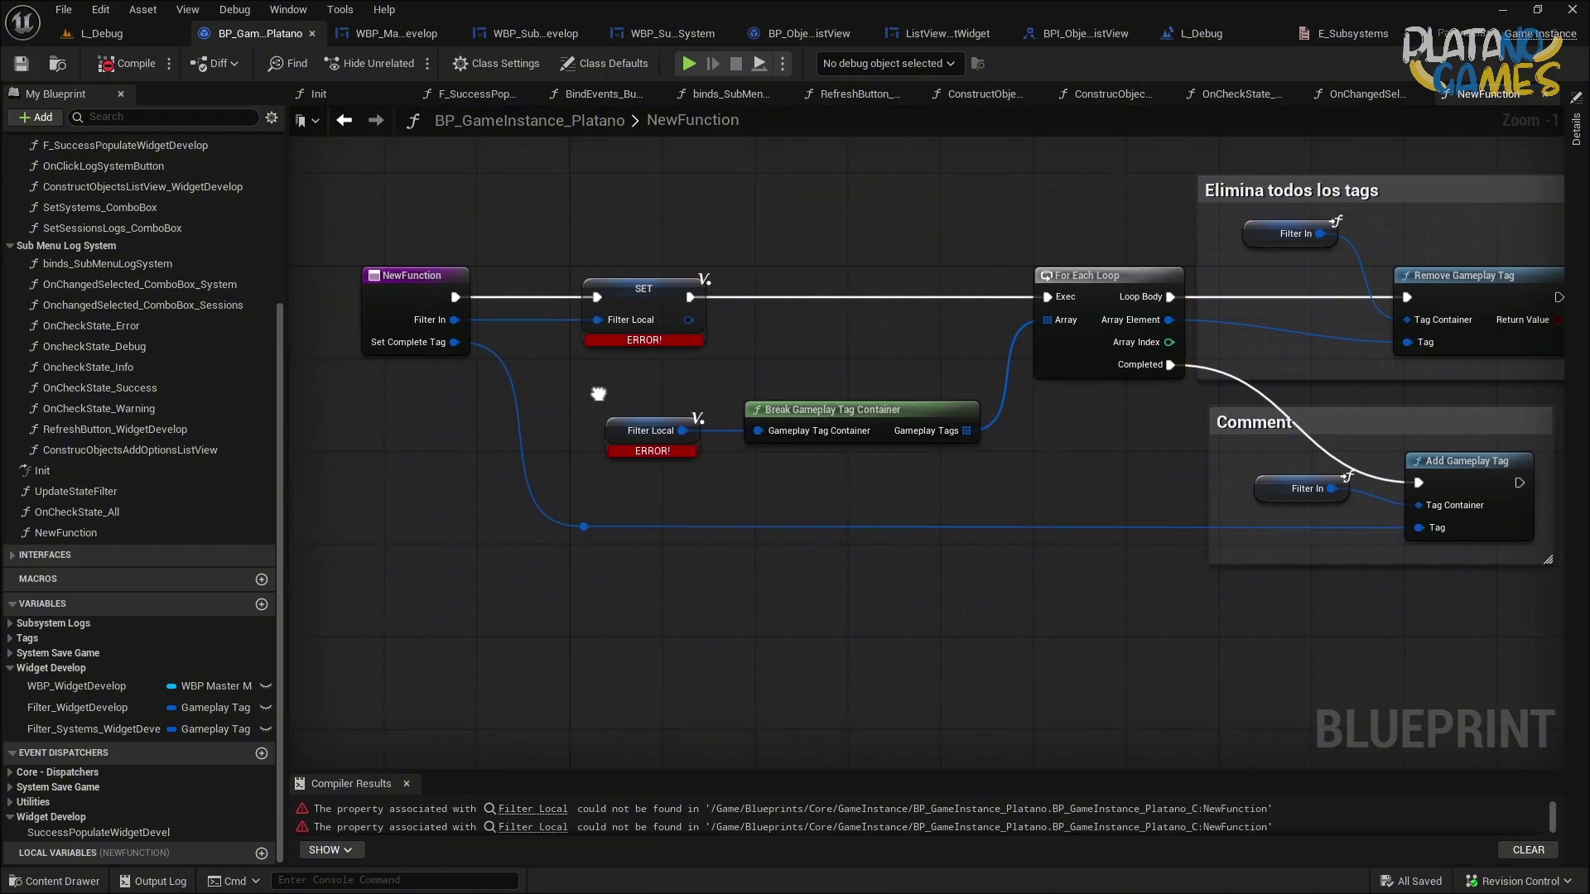
Delete the broken SET and Filter Local nodes causing the compile errors.
{"action": "right_click_drag", "start_coordinate": [665, 301], "coordinate": [735, 298]}
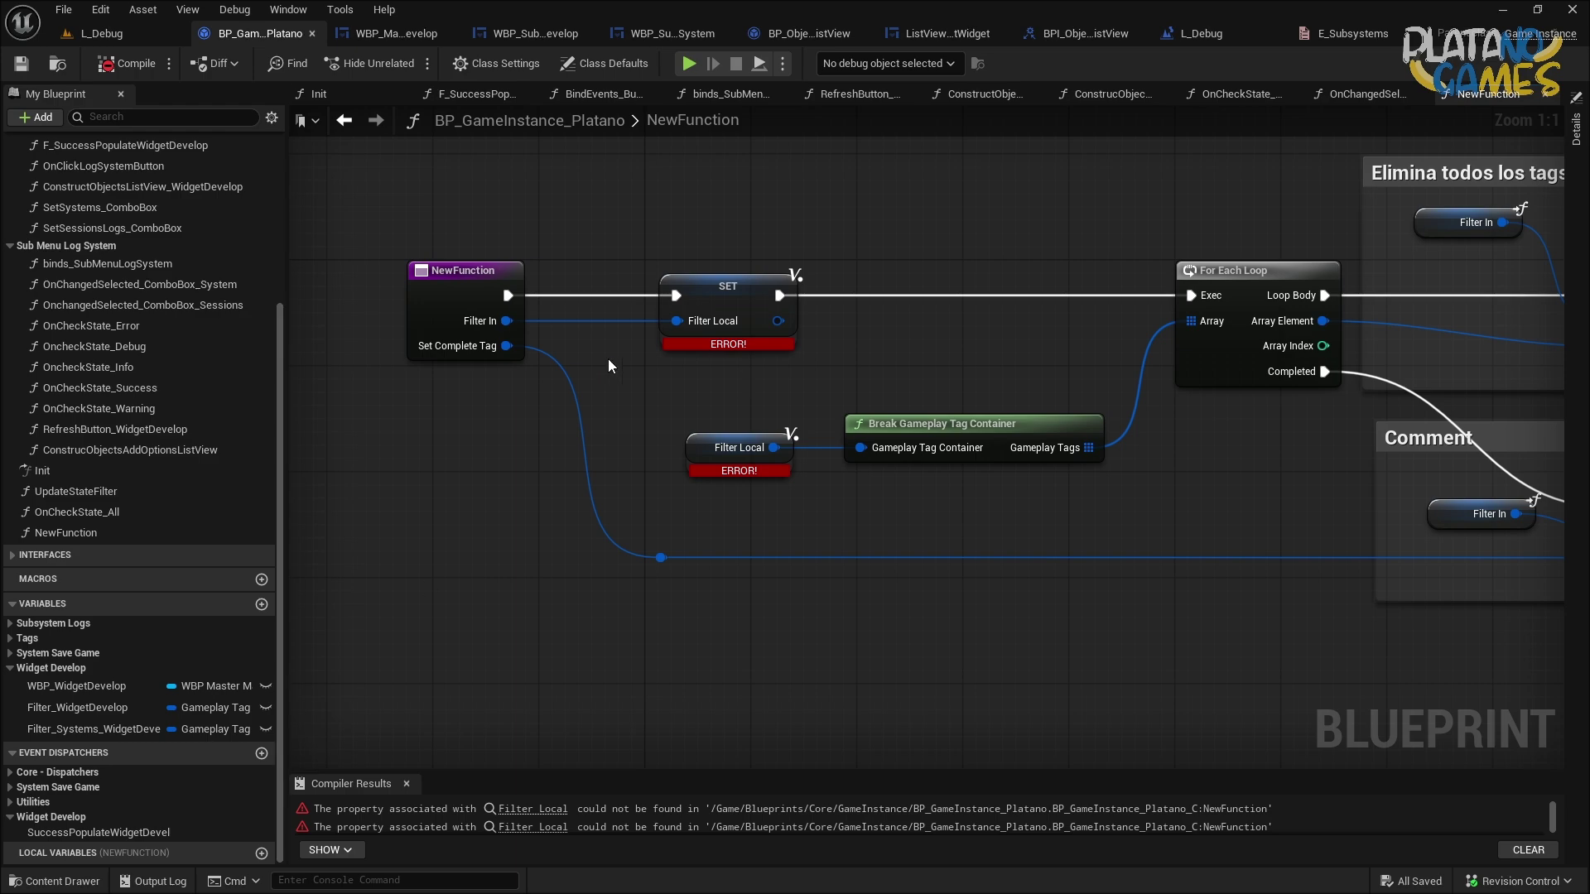
{"action": "right_click", "coordinate": [698, 304]}
{"action": "left_click", "coordinate": [644, 390]}
{"action": "left_click_drag", "start_coordinate": [748, 490], "coordinate": [669, 202]}
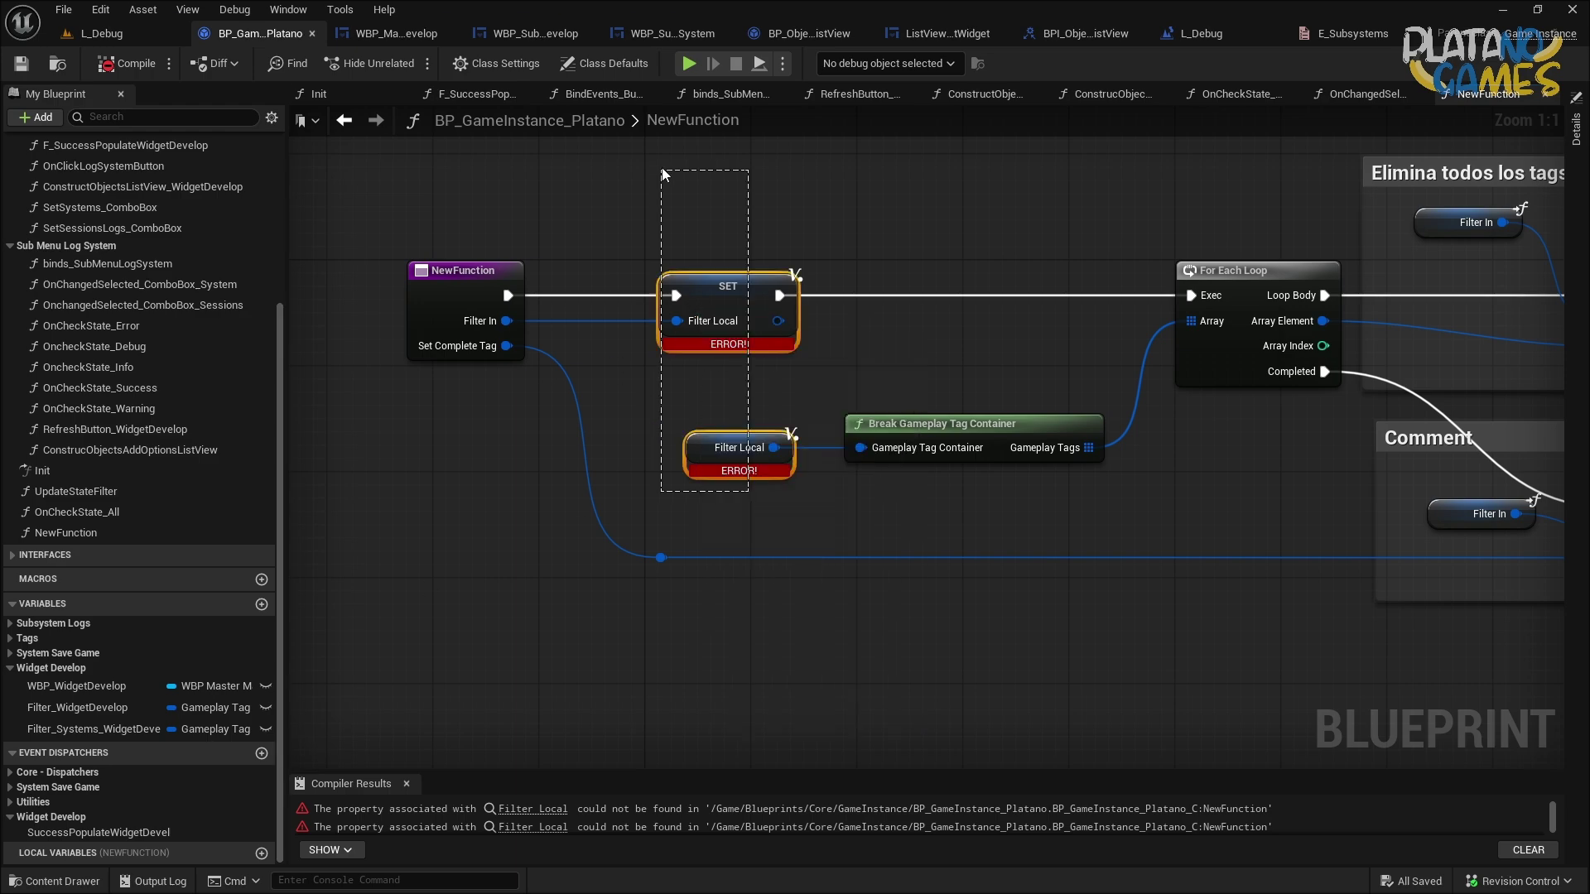
{"action": "key", "text": "Delete"}
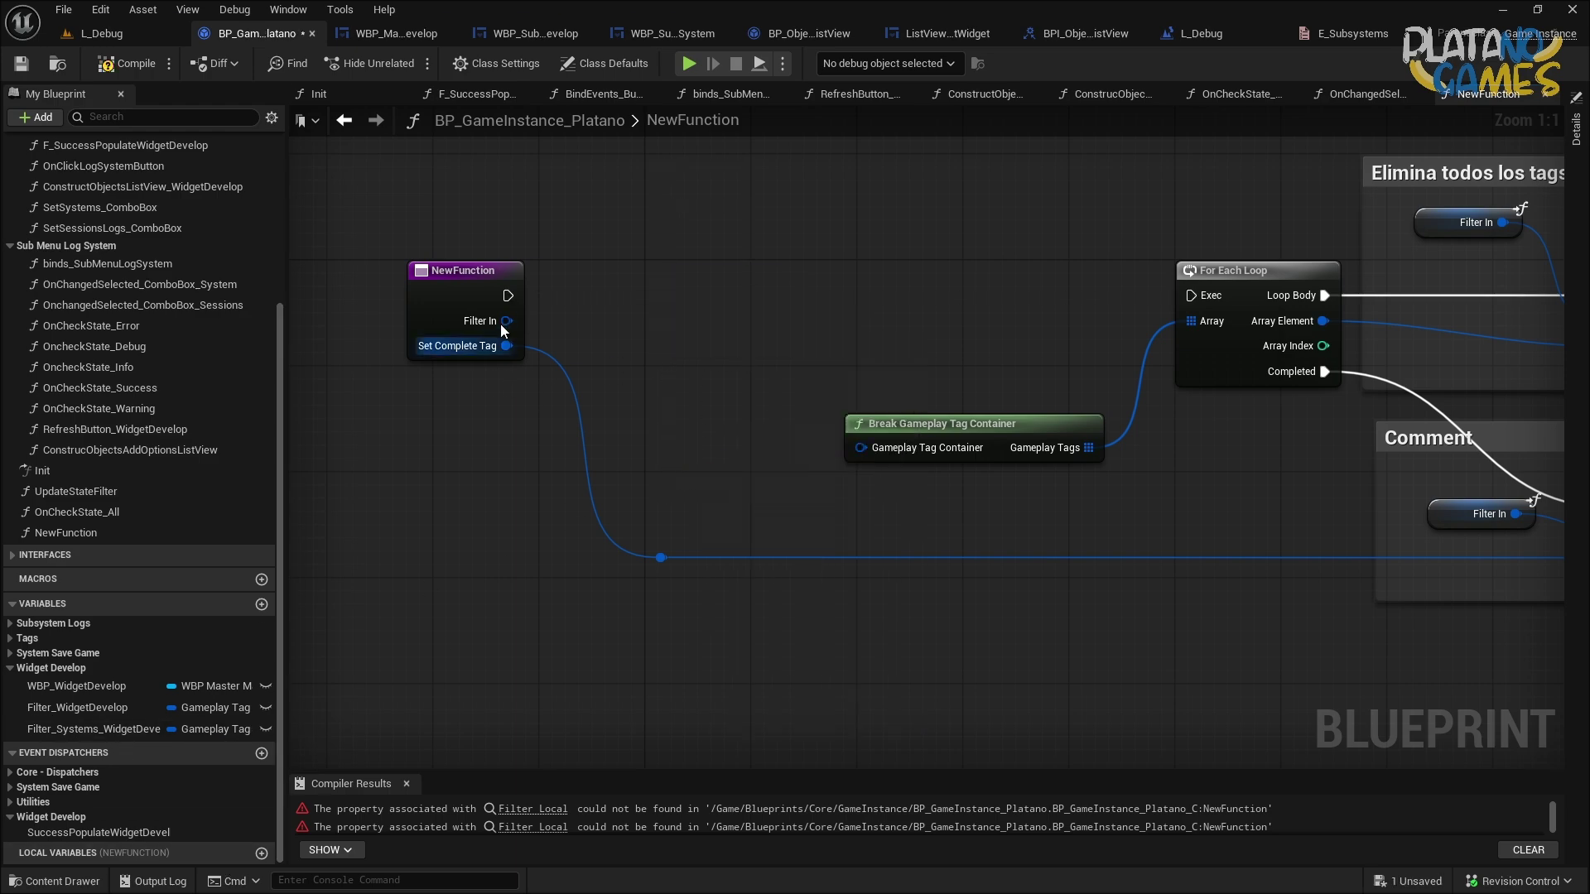
Promote Filter In to a local variable named Filter_Local, wire it into the break node, then compile and save.
{"action": "left_click_drag", "start_coordinate": [506, 320], "coordinate": [613, 289]}
{"action": "left_click", "coordinate": [663, 357]}
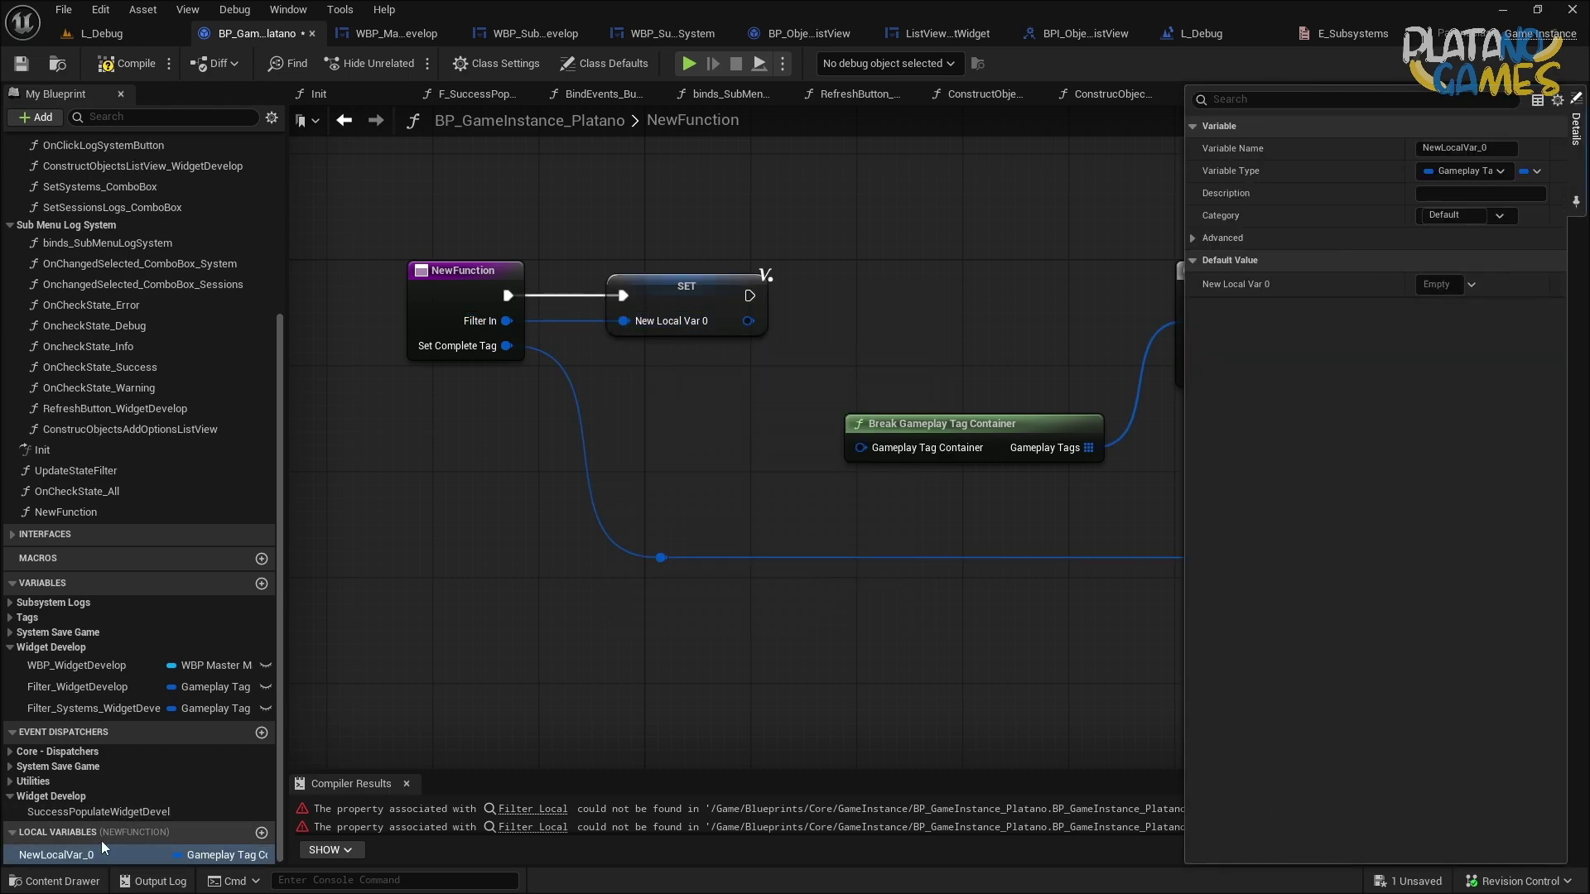
{"action": "left_click_drag", "start_coordinate": [101, 853], "coordinate": [861, 448]}
{"action": "left_click_drag", "start_coordinate": [749, 295], "coordinate": [1190, 295]}
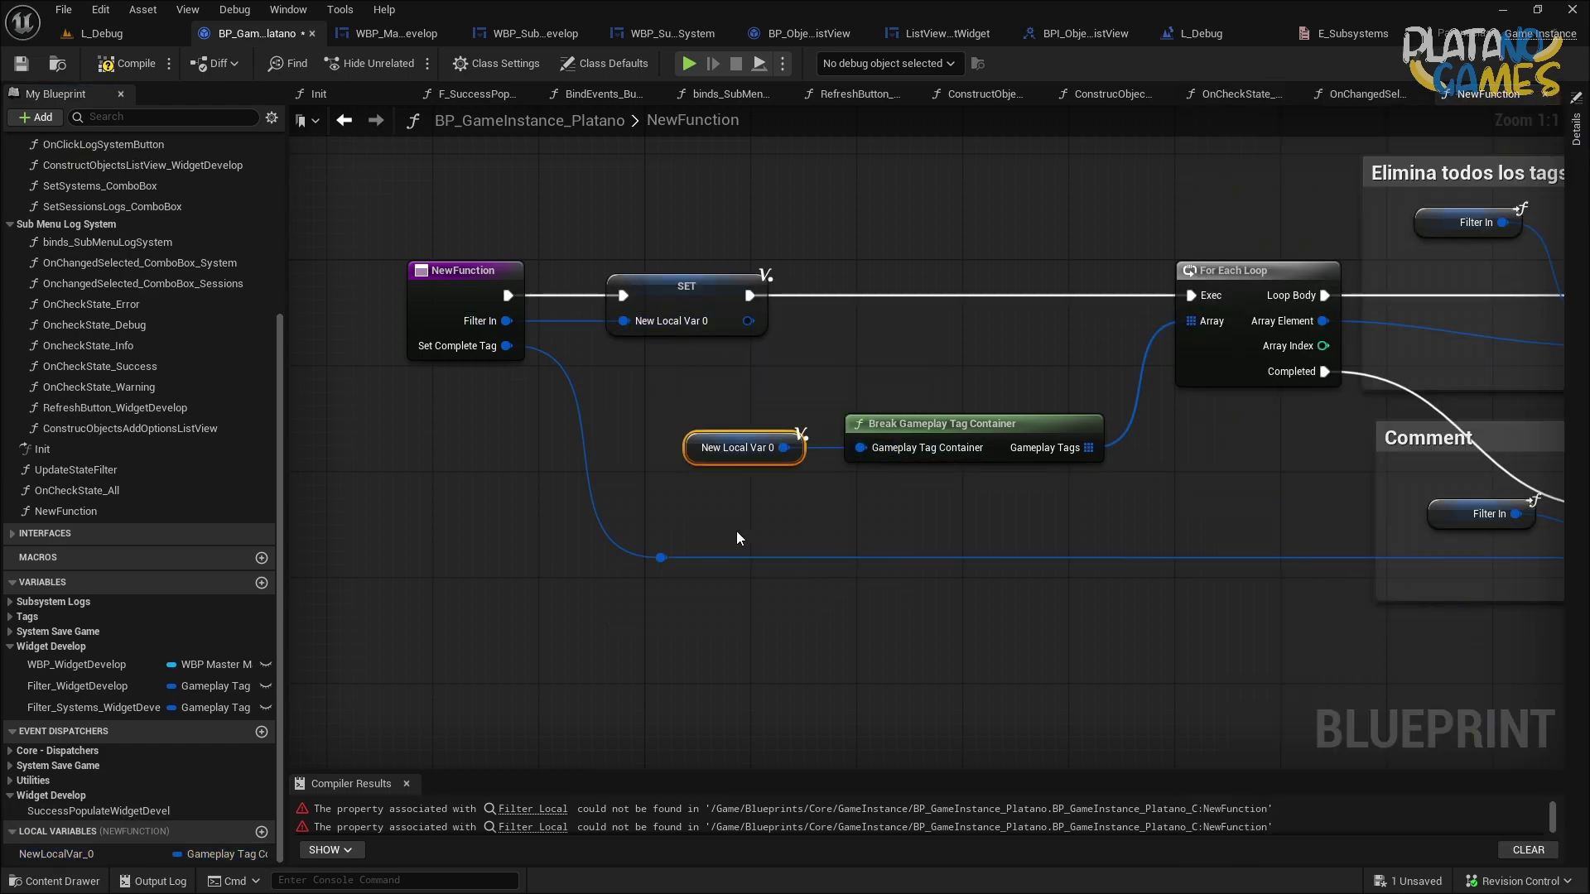
{"action": "double_click", "coordinate": [25, 854]}
{"action": "type", "text": "Filter_L"}
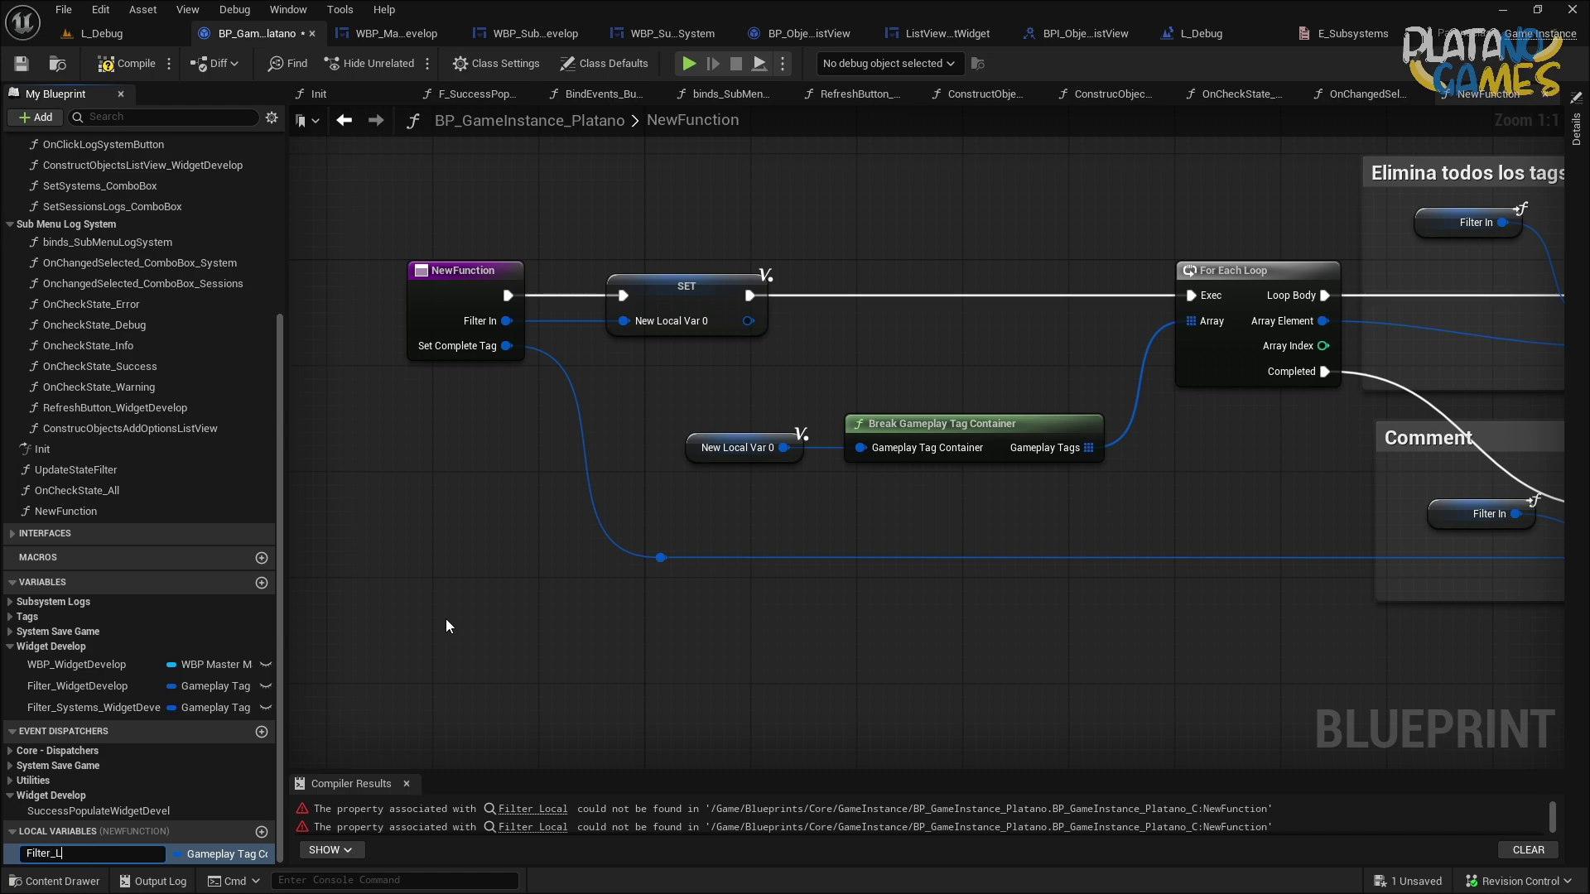
{"action": "type", "text": "ocal"}
{"action": "key", "text": "Return"}
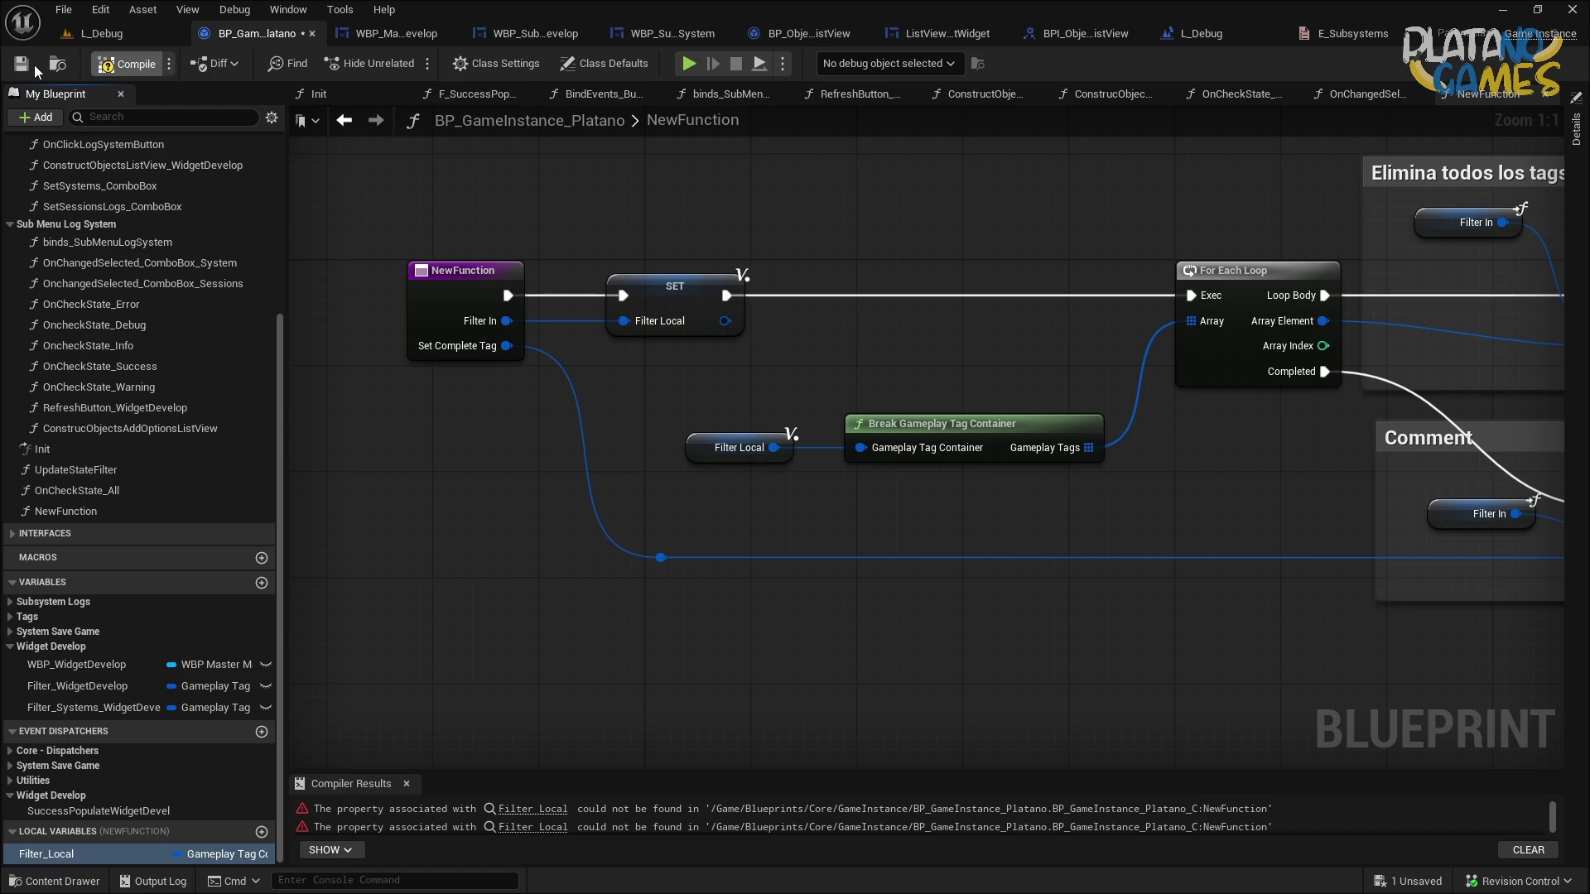
{"action": "left_click", "coordinate": [23, 64]}
In OnCheckState_All's blueprint, rename the function NewFunction to RemoveTags.
{"action": "left_click", "coordinate": [1366, 94]}
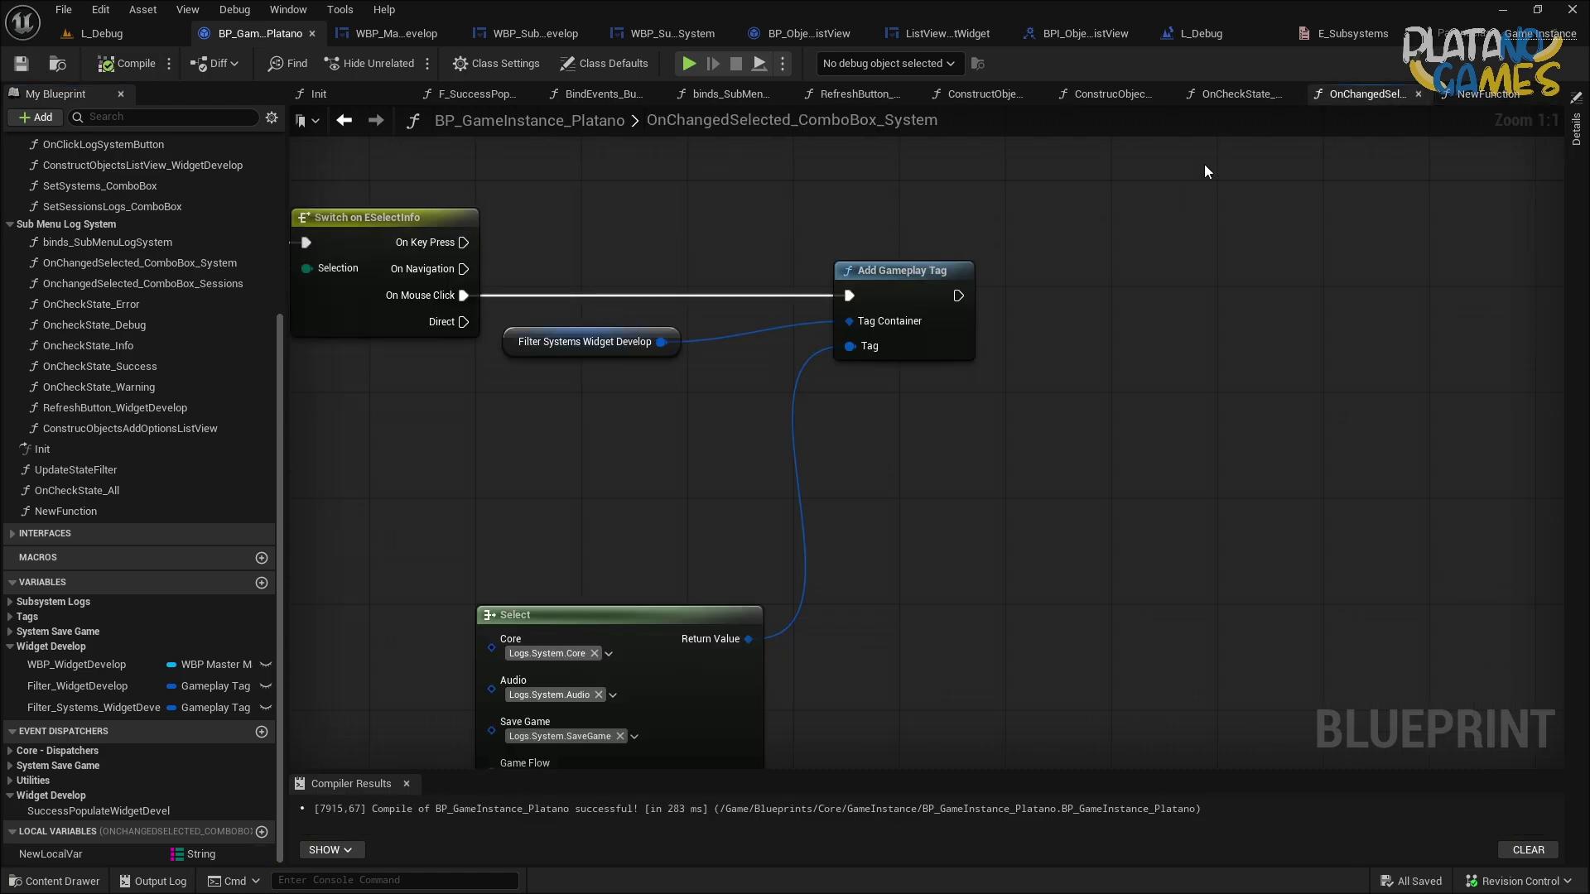
{"action": "left_click", "coordinate": [1217, 95]}
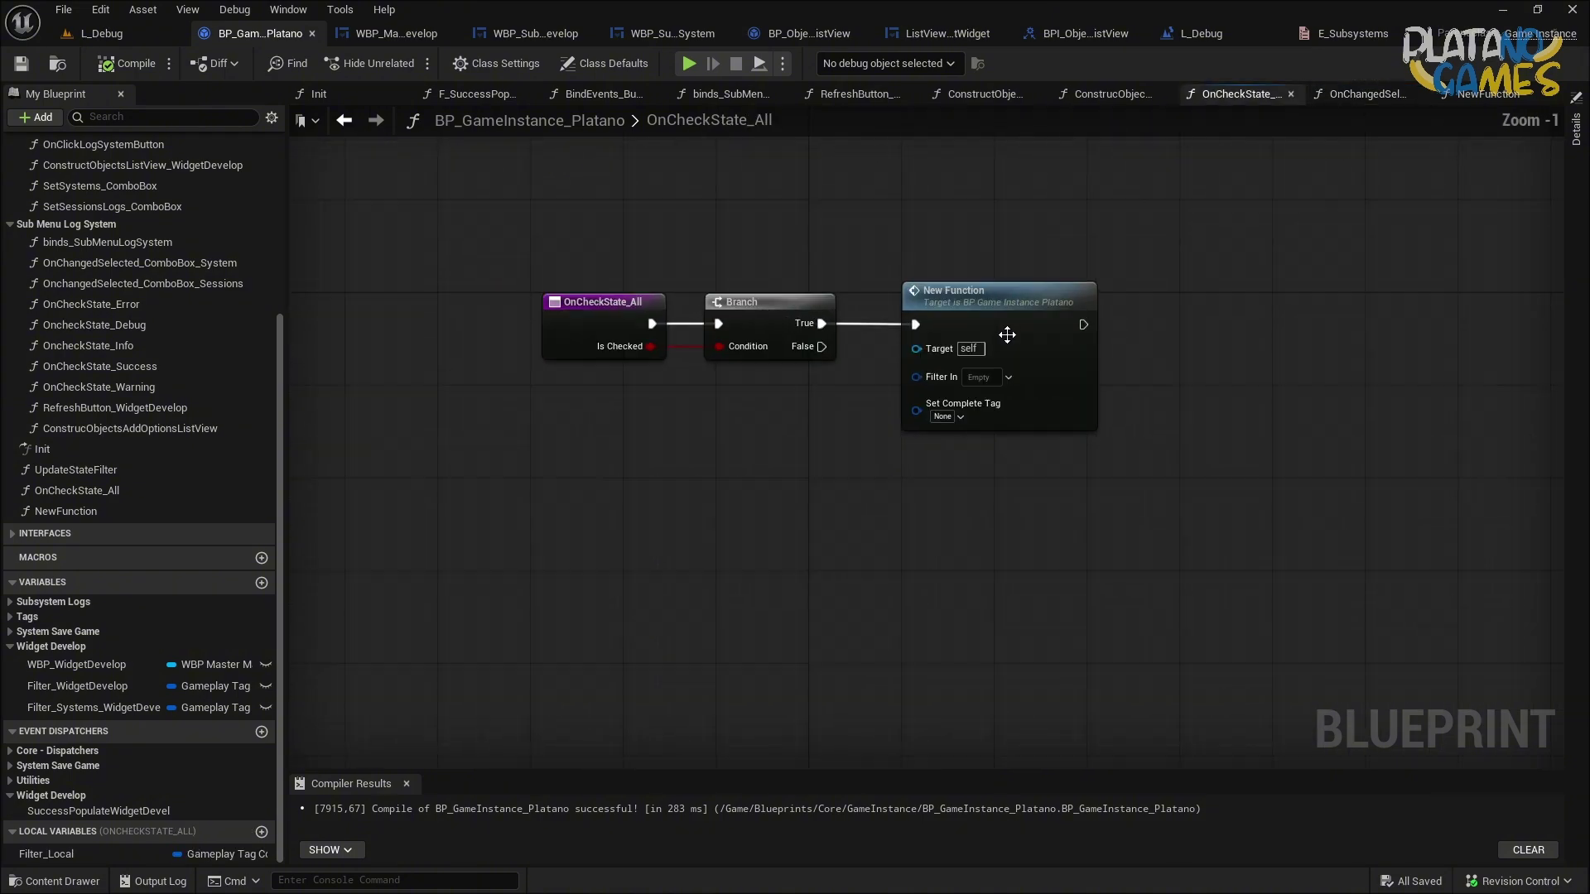
{"action": "scroll", "coordinate": [726, 319], "scroll_direction": "up", "scroll_amount": 1}
{"action": "left_click", "coordinate": [56, 511]}
{"action": "key", "text": "F2"}
{"action": "type", "text": "Re"}
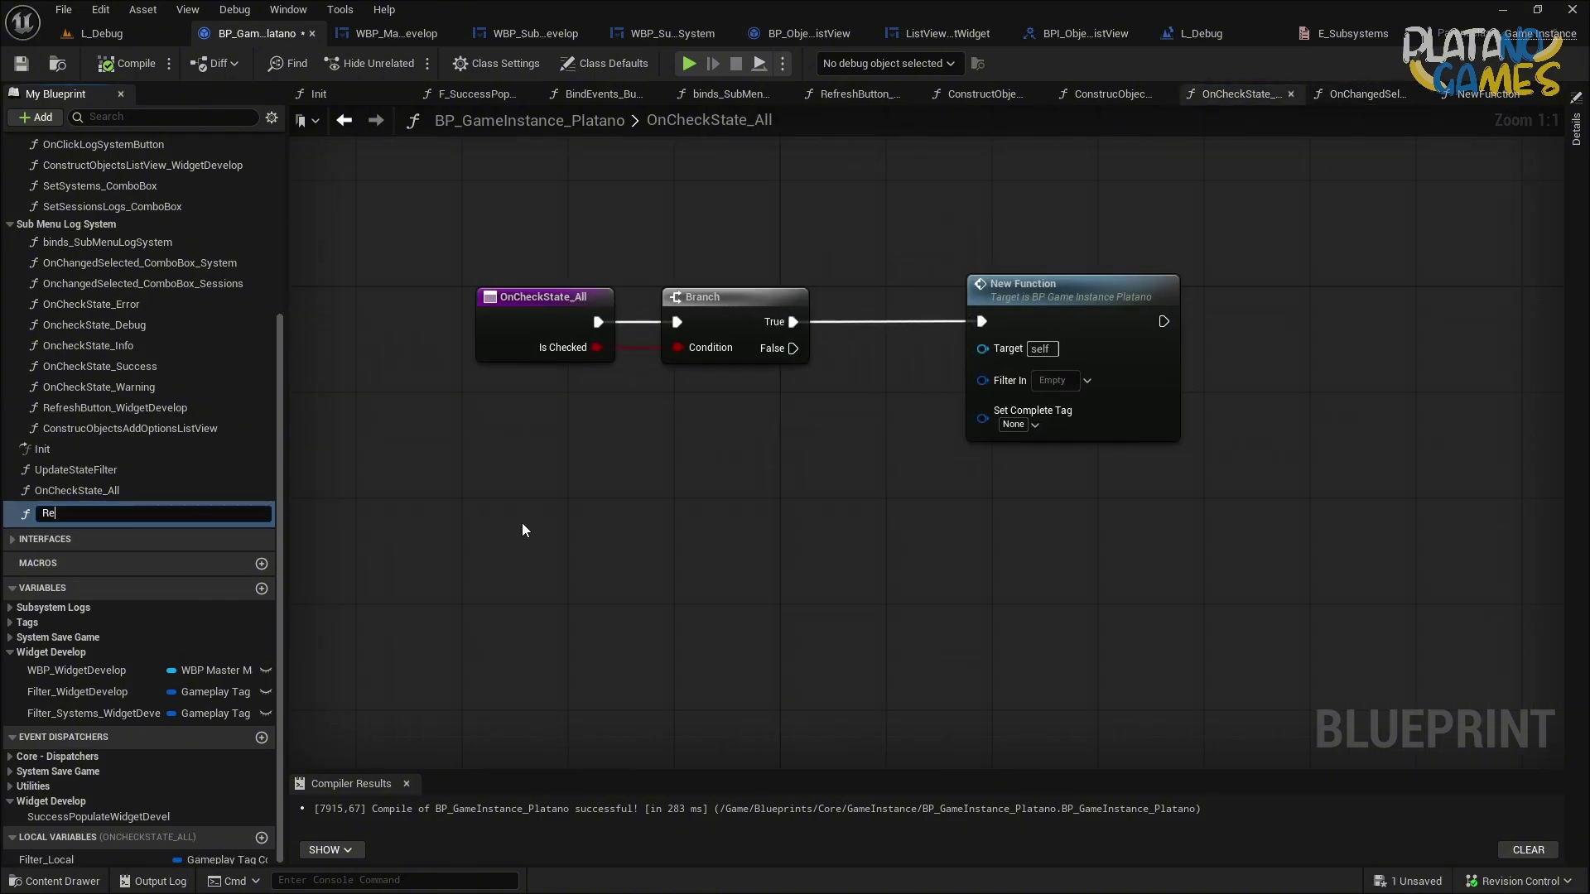
{"action": "type", "text": "moveTags"}
{"action": "key", "text": "Return"}
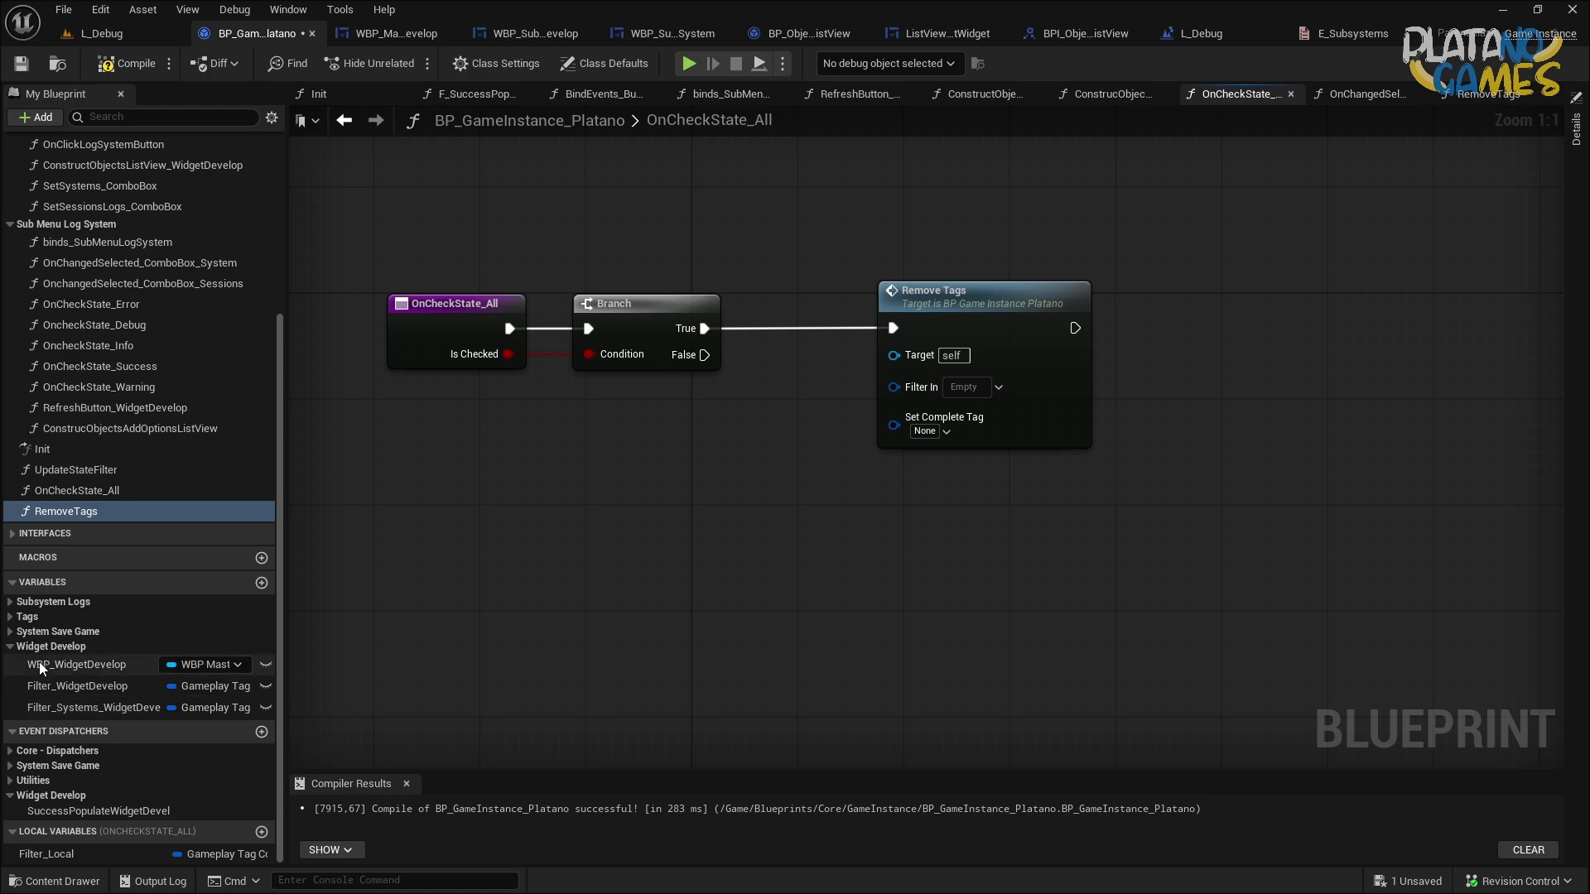
Add a Filter_WidgetDevelop getter and wire it into Remove Tags' Filter In.
{"action": "scroll", "coordinate": [58, 706], "scroll_direction": "up", "scroll_amount": 2}
{"action": "scroll", "coordinate": [41, 709], "scroll_direction": "down", "scroll_amount": 2}
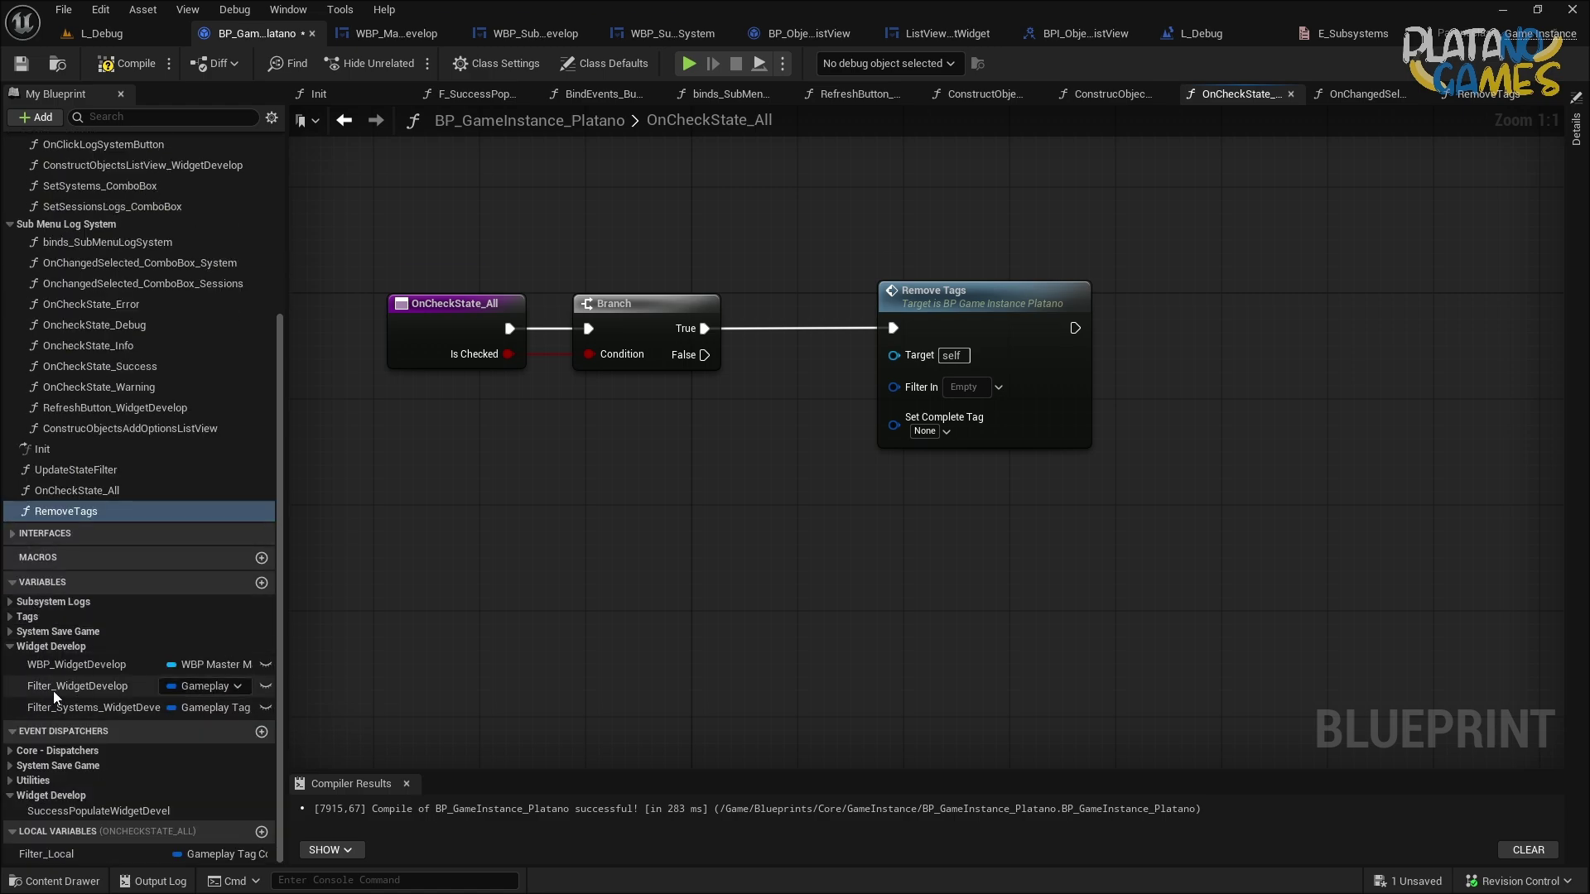
{"action": "left_click_drag", "start_coordinate": [50, 687], "coordinate": [614, 466]}
{"action": "left_click", "coordinate": [666, 483]}
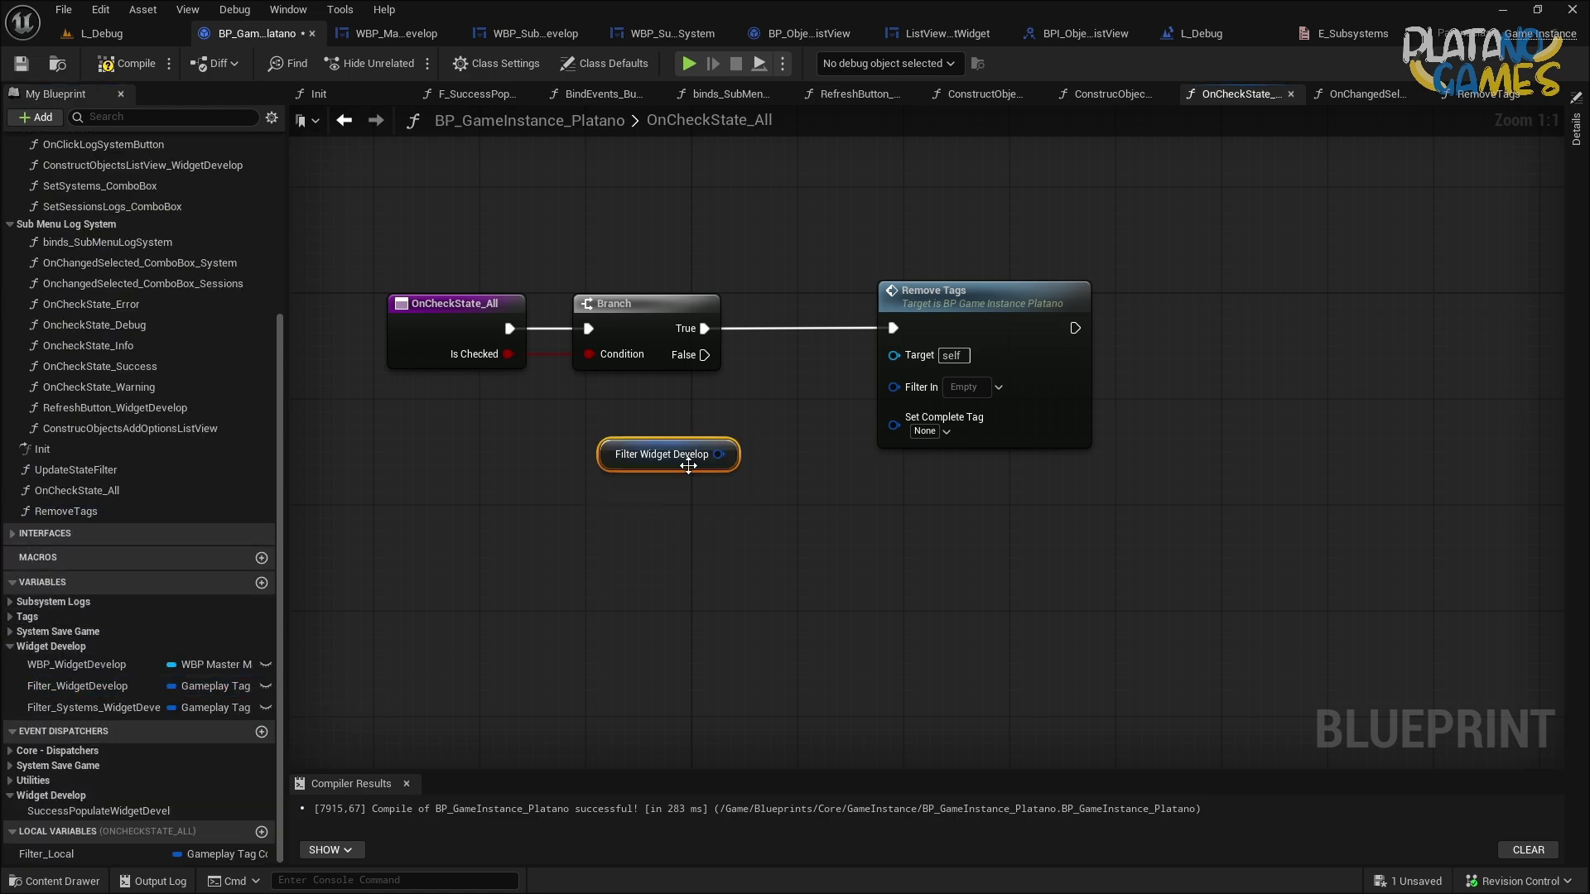
{"action": "left_click_drag", "start_coordinate": [717, 460], "coordinate": [893, 386]}
{"action": "left_click_drag", "start_coordinate": [638, 475], "coordinate": [719, 401]}
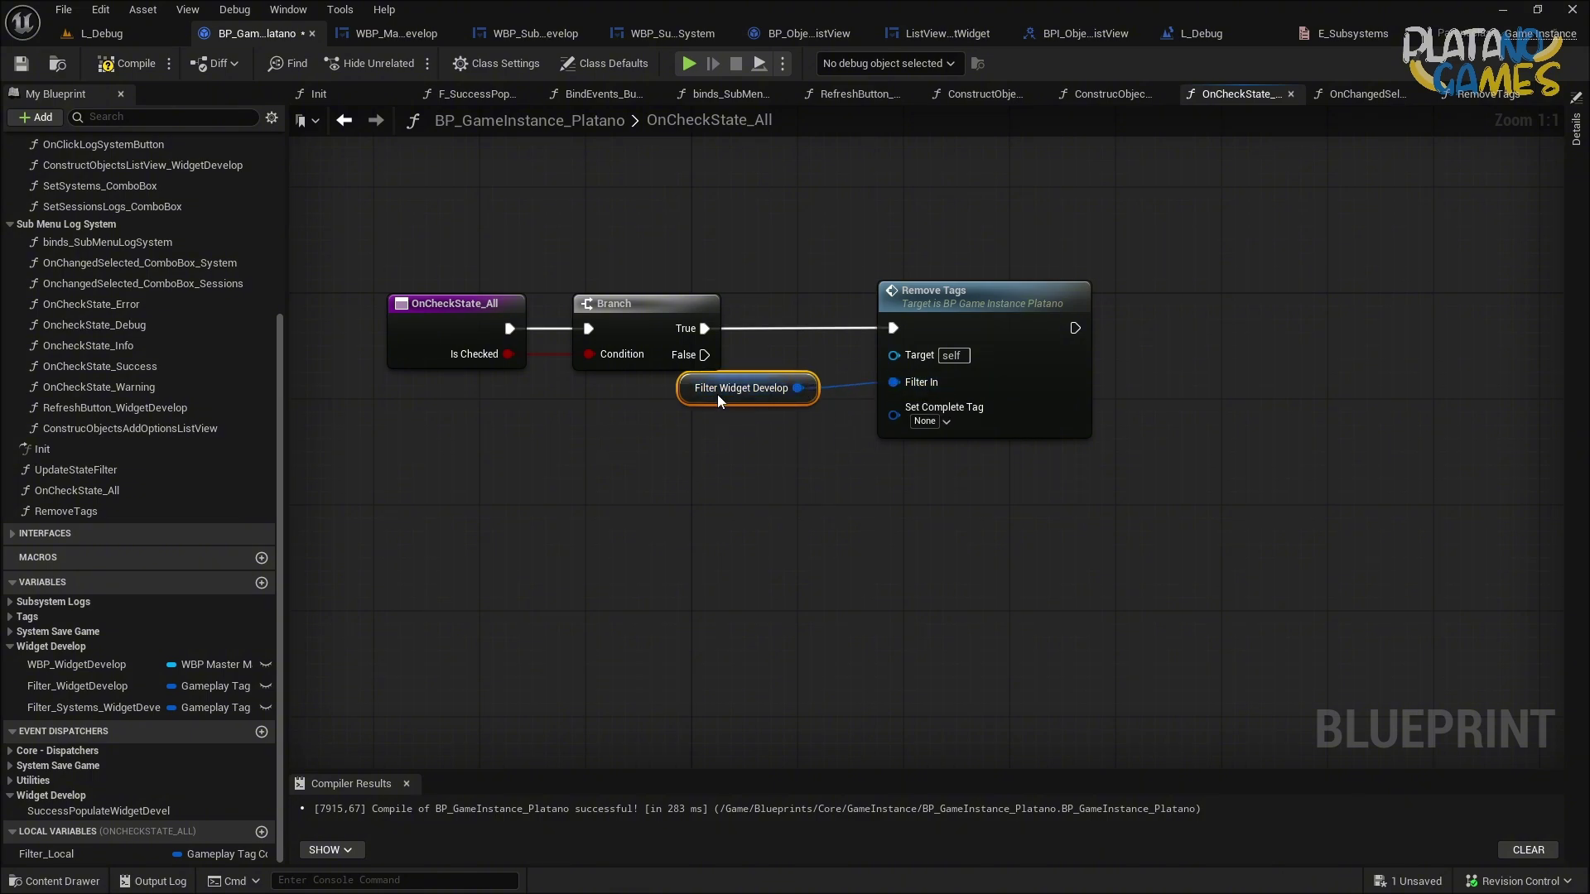
Set Remove Tags' complete tag to Logs.State.All.
{"action": "left_click", "coordinate": [928, 421]}
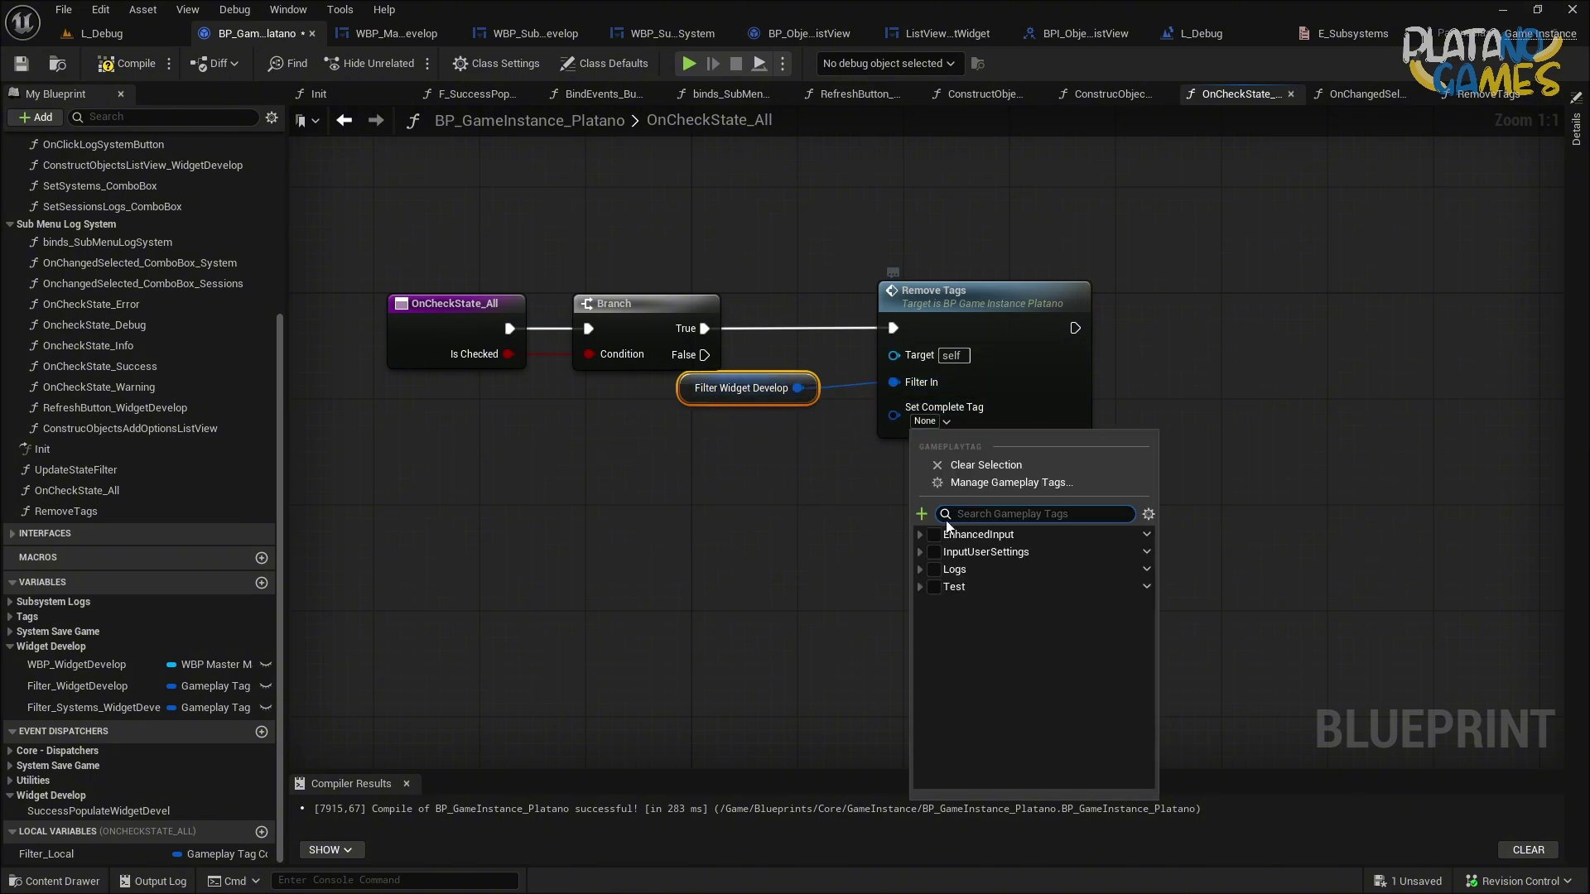
{"action": "left_click", "coordinate": [920, 568]}
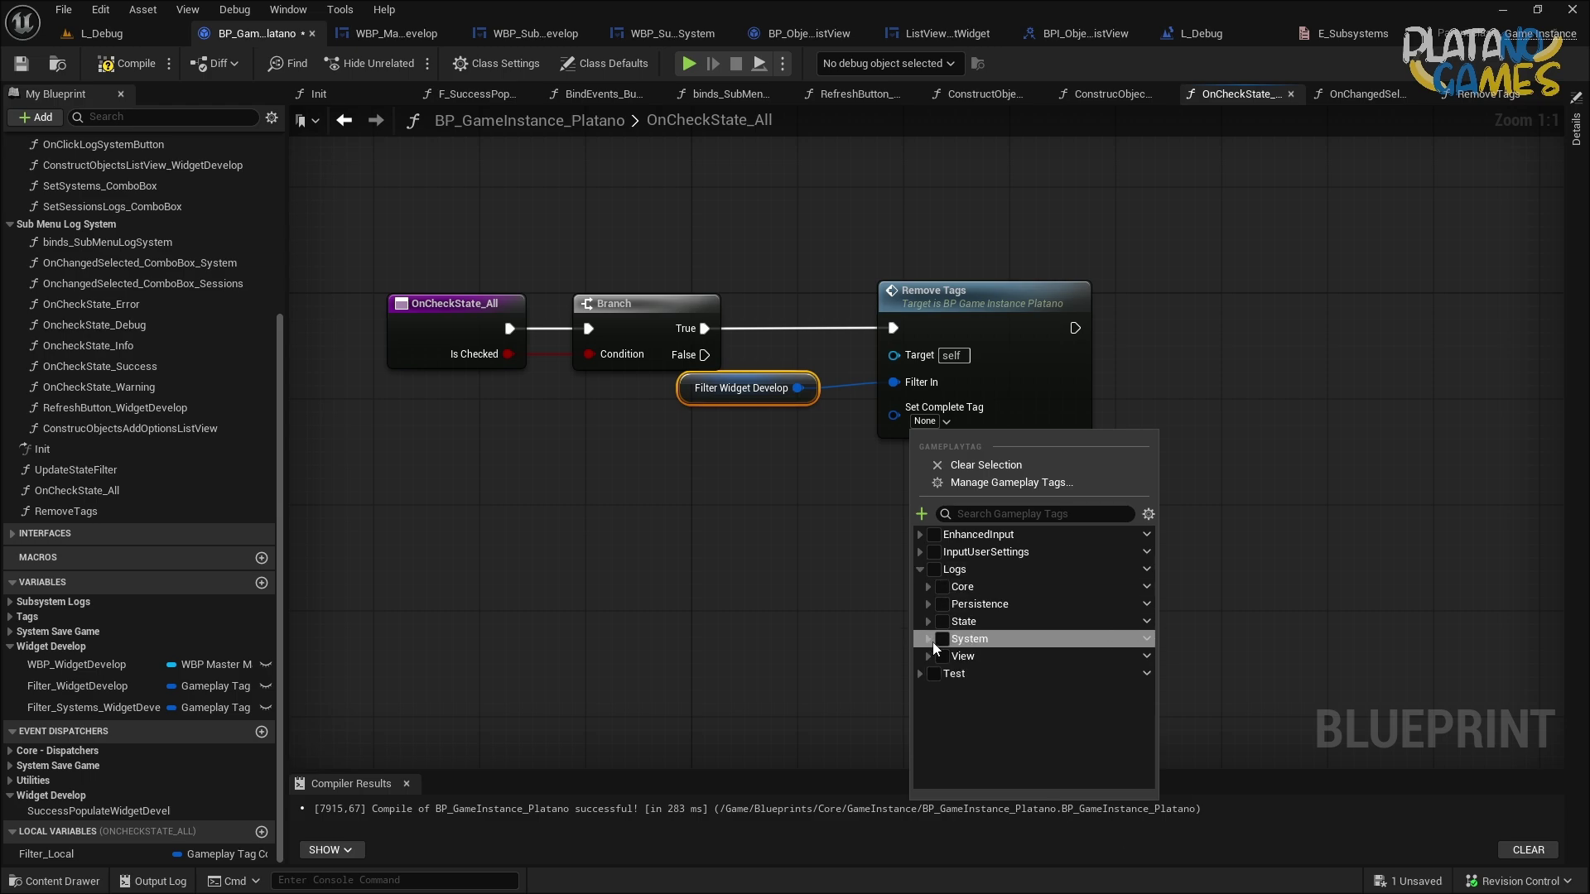
{"action": "left_click", "coordinate": [928, 621]}
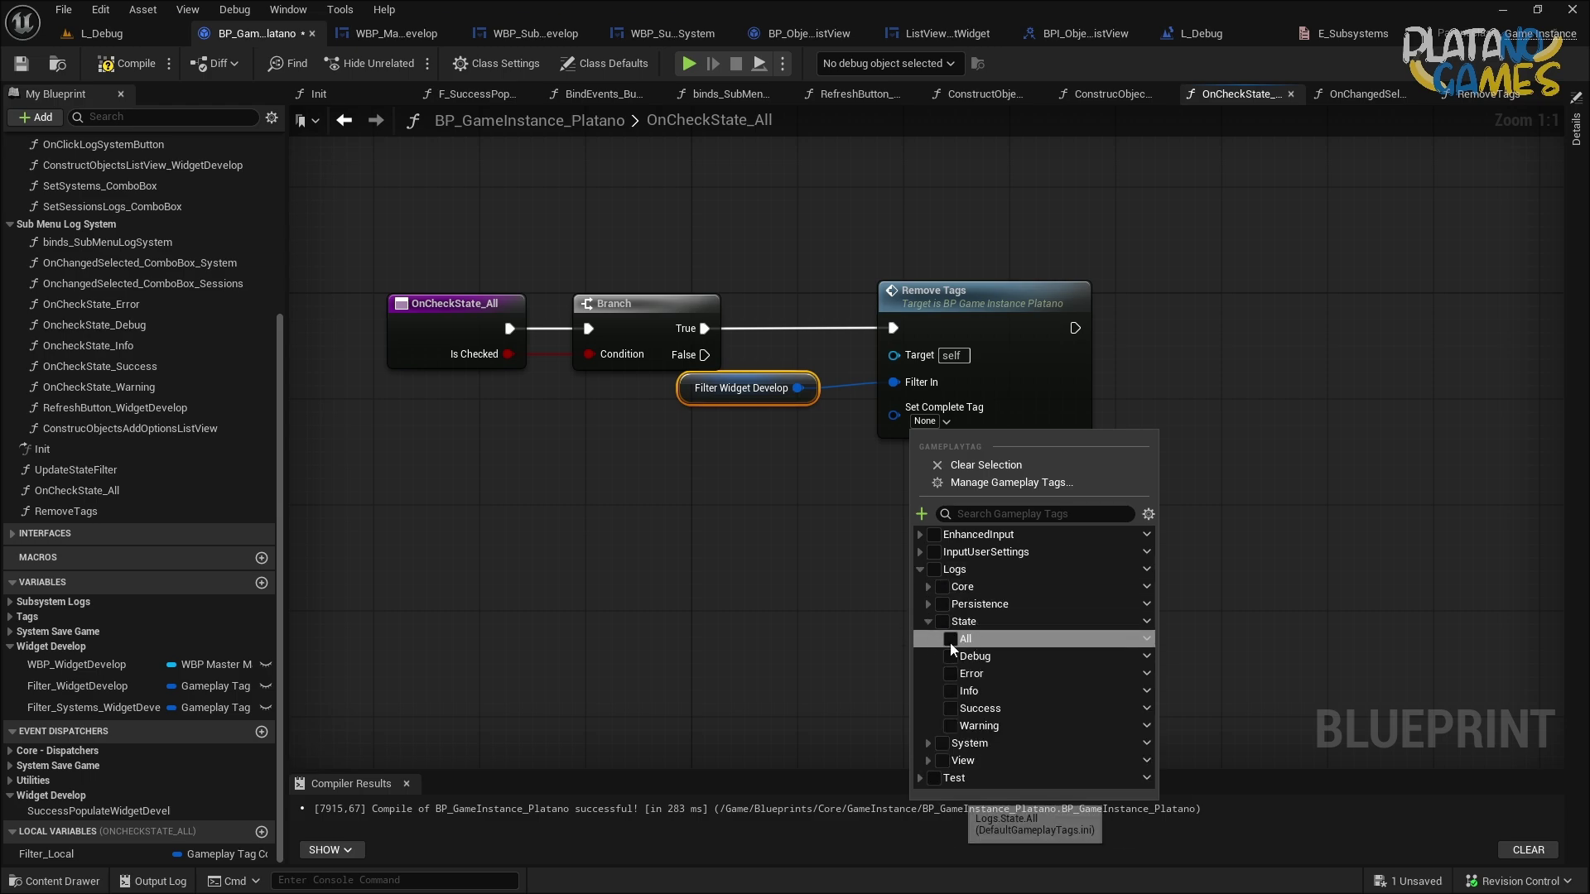
{"action": "left_click", "coordinate": [951, 639]}
{"action": "left_click", "coordinate": [894, 469]}
Tidy the Remove Tags and filter getter node positions and save the blueprint.
{"action": "right_click_drag", "start_coordinate": [895, 469], "coordinate": [894, 497]}
{"action": "left_click_drag", "start_coordinate": [935, 389], "coordinate": [1015, 389]}
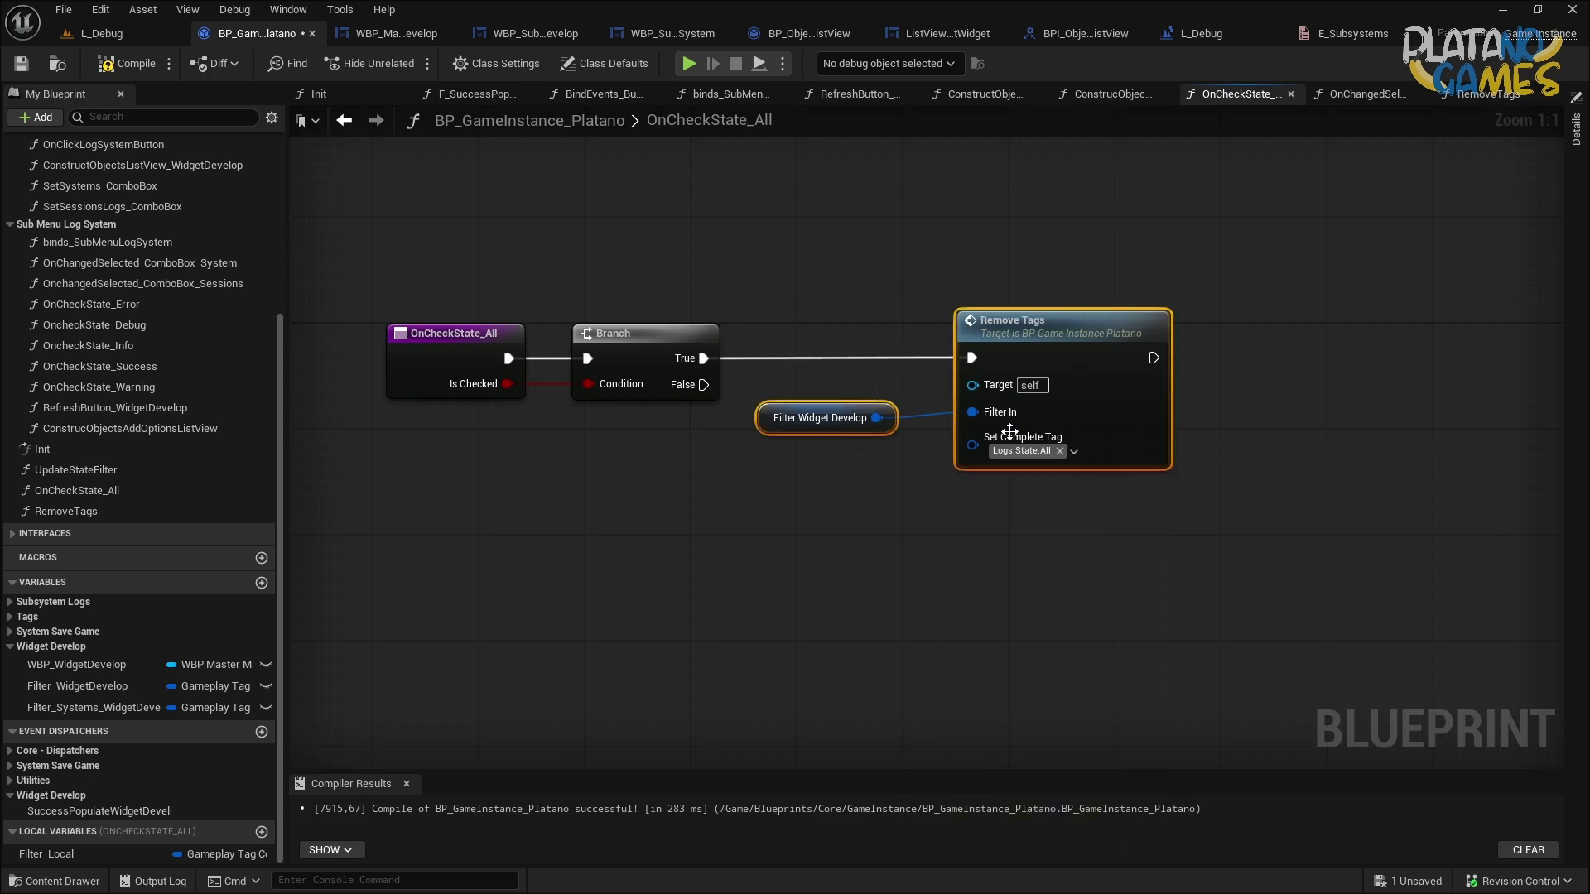
{"action": "mouse_move", "coordinate": [708, 409]}
{"action": "left_mouse_down"}
{"action": "mouse_move", "coordinate": [800, 396]}
{"action": "mouse_move", "coordinate": [827, 369]}
{"action": "left_mouse_up"}
{"action": "left_click", "coordinate": [807, 455]}
{"action": "right_click_drag", "start_coordinate": [807, 456], "coordinate": [753, 469]}
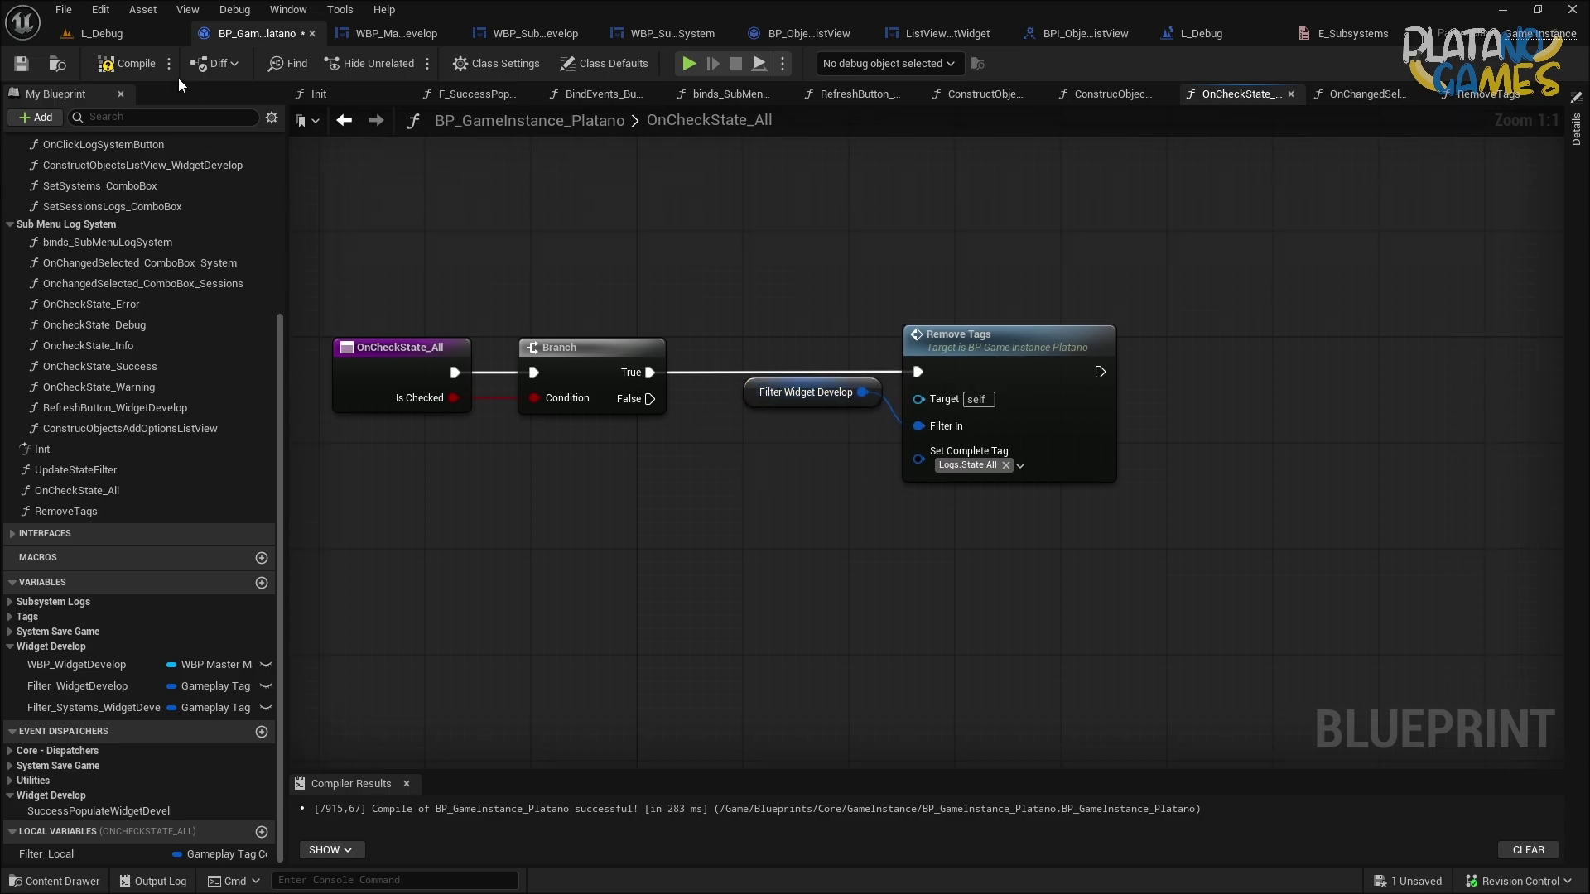
{"action": "left_click", "coordinate": [33, 66]}
{"action": "left_click_drag", "start_coordinate": [754, 404], "coordinate": [742, 417]}
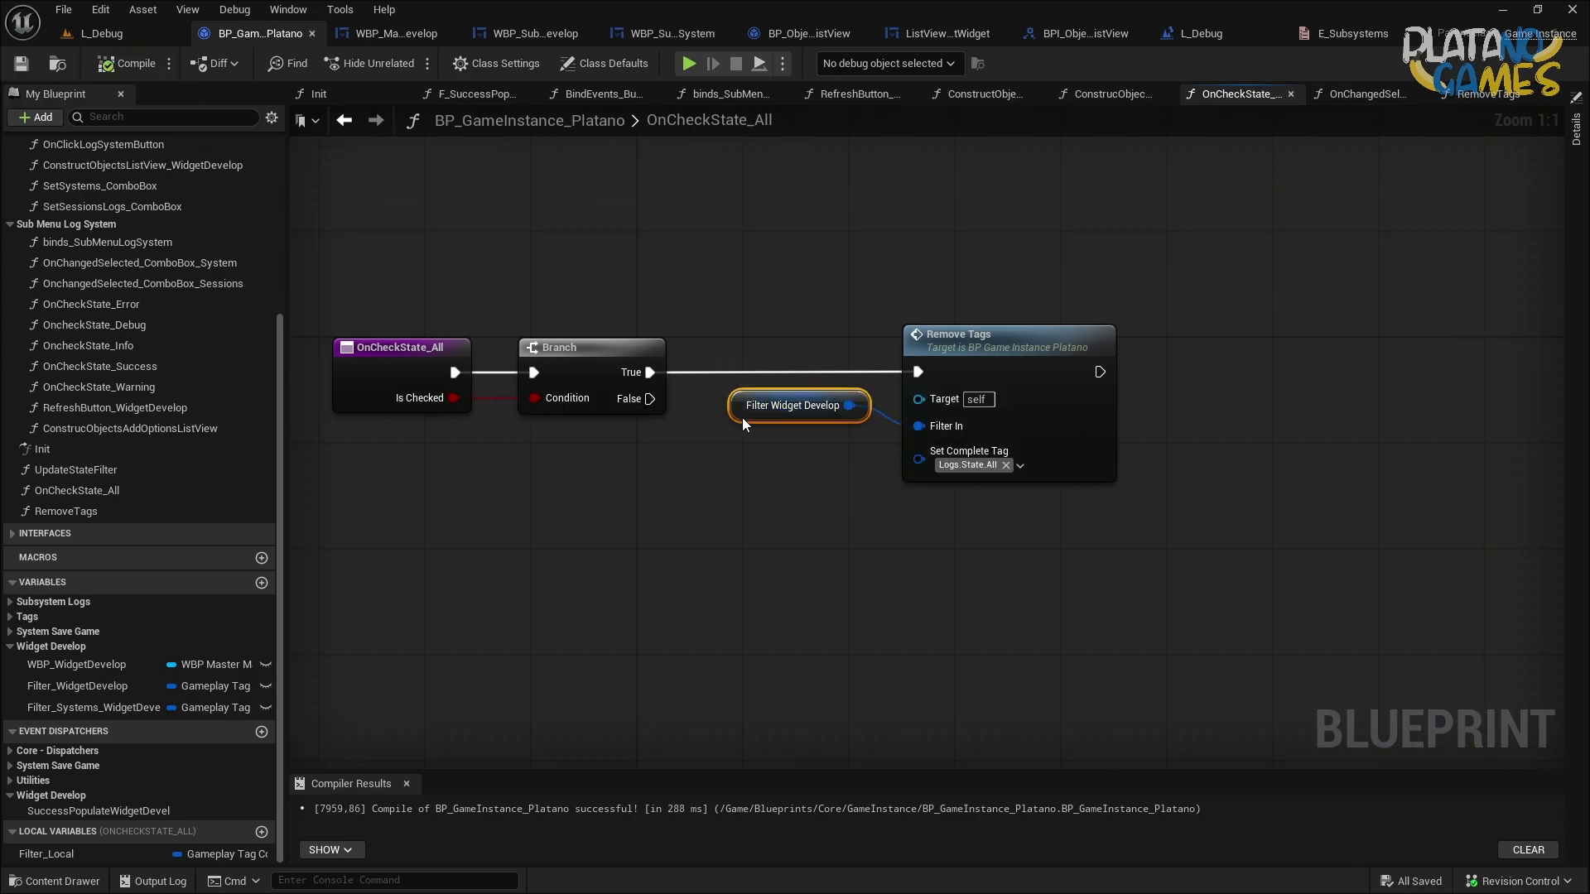
{"action": "left_click", "coordinate": [769, 479]}
{"action": "right_click_drag", "start_coordinate": [768, 478], "coordinate": [802, 473]}
{"action": "right_click_drag", "start_coordinate": [732, 412], "coordinate": [726, 439]}
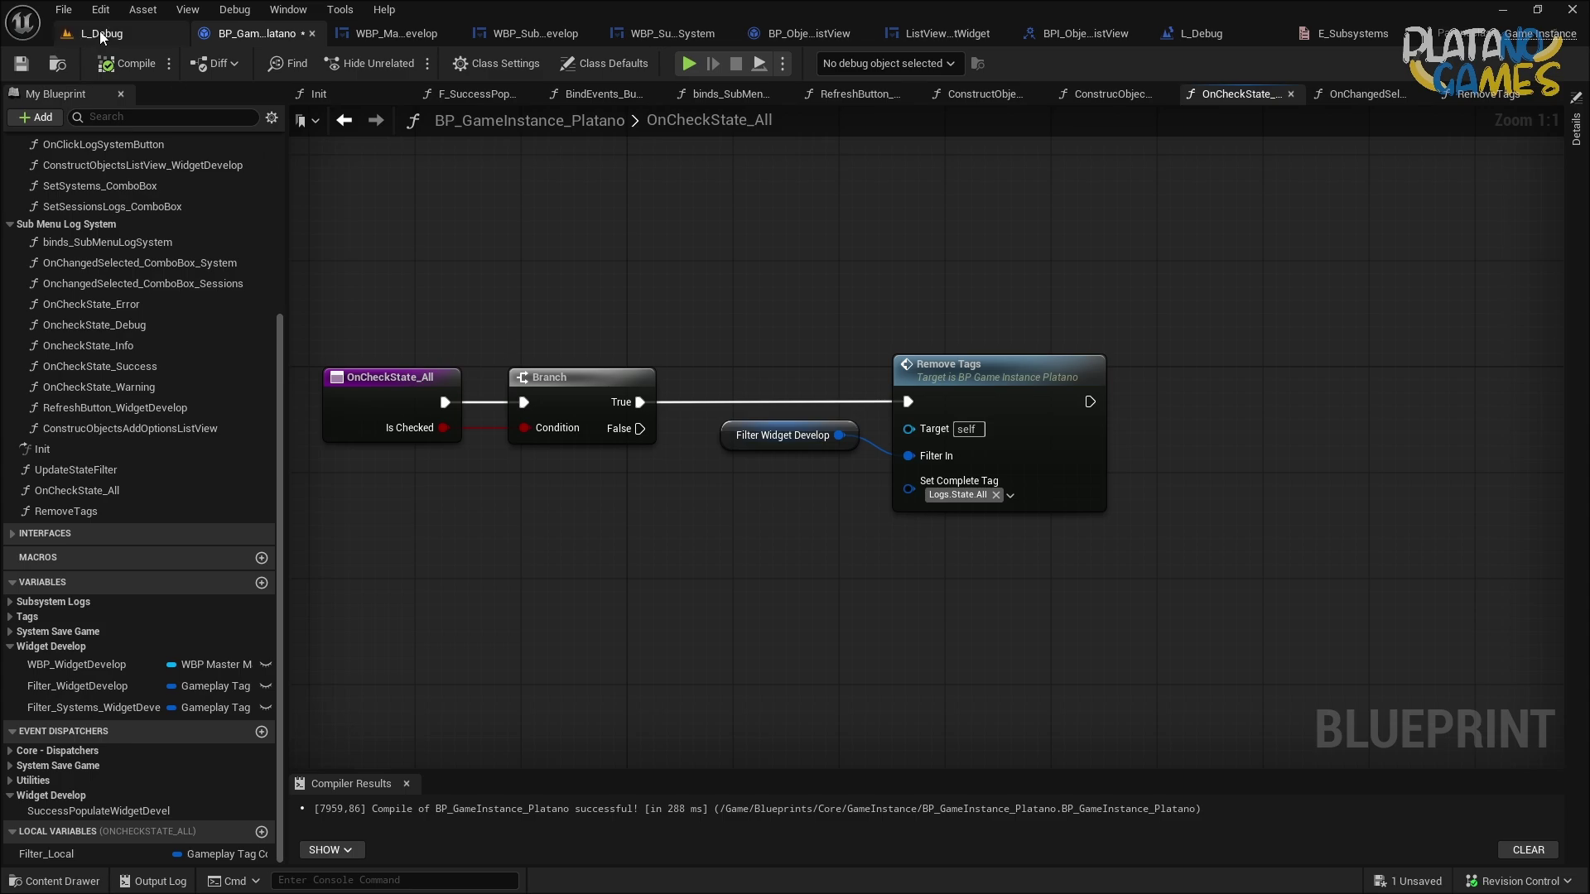
{"action": "left_click", "coordinate": [33, 66]}
{"action": "left_click", "coordinate": [691, 64]}
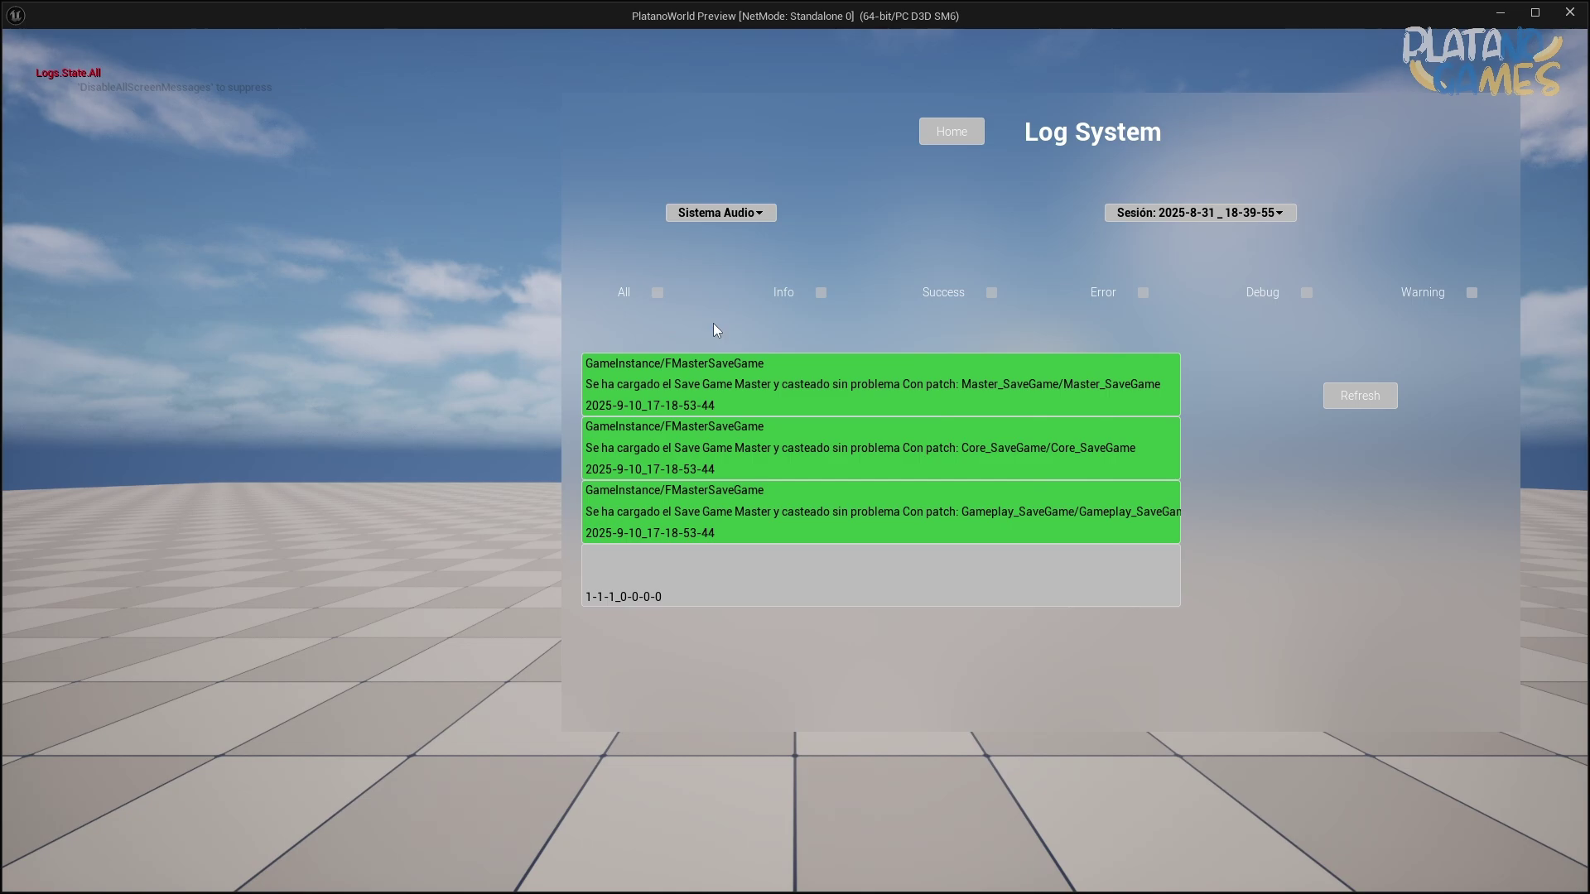
Duplicate the filter getter and Remove Tags nodes, wire Branch False to the copy, clear its tag, and compile.
{"action": "left_click", "coordinate": [1570, 12]}
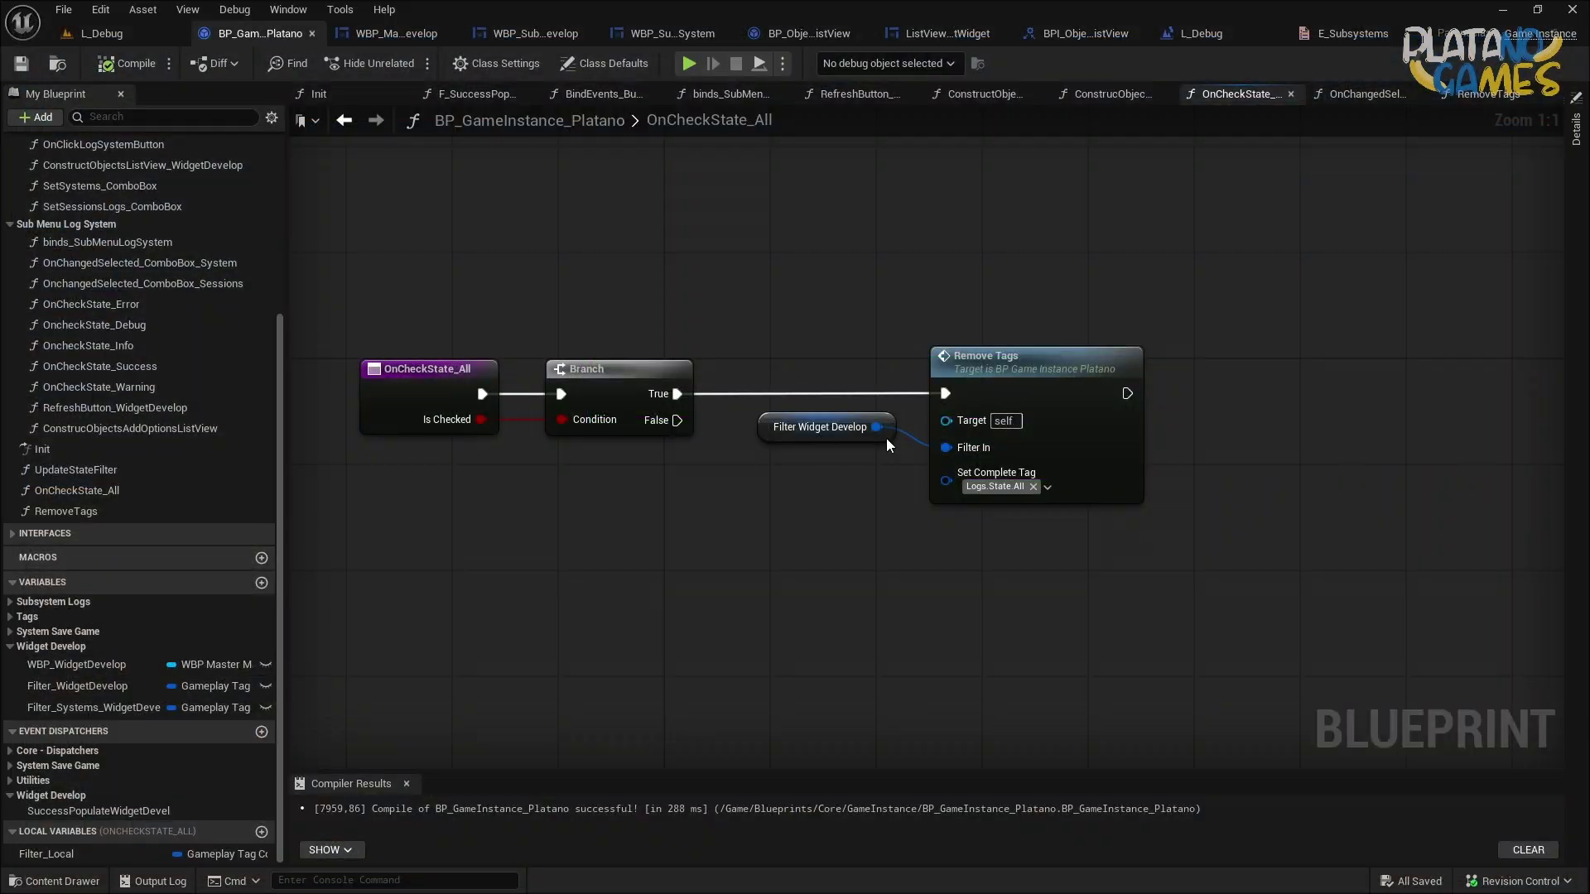
{"action": "left_click_drag", "start_coordinate": [886, 439], "coordinate": [1019, 305]}
{"action": "key", "text": "ctrl+d"}
{"action": "left_click_drag", "start_coordinate": [1000, 545], "coordinate": [960, 480]}
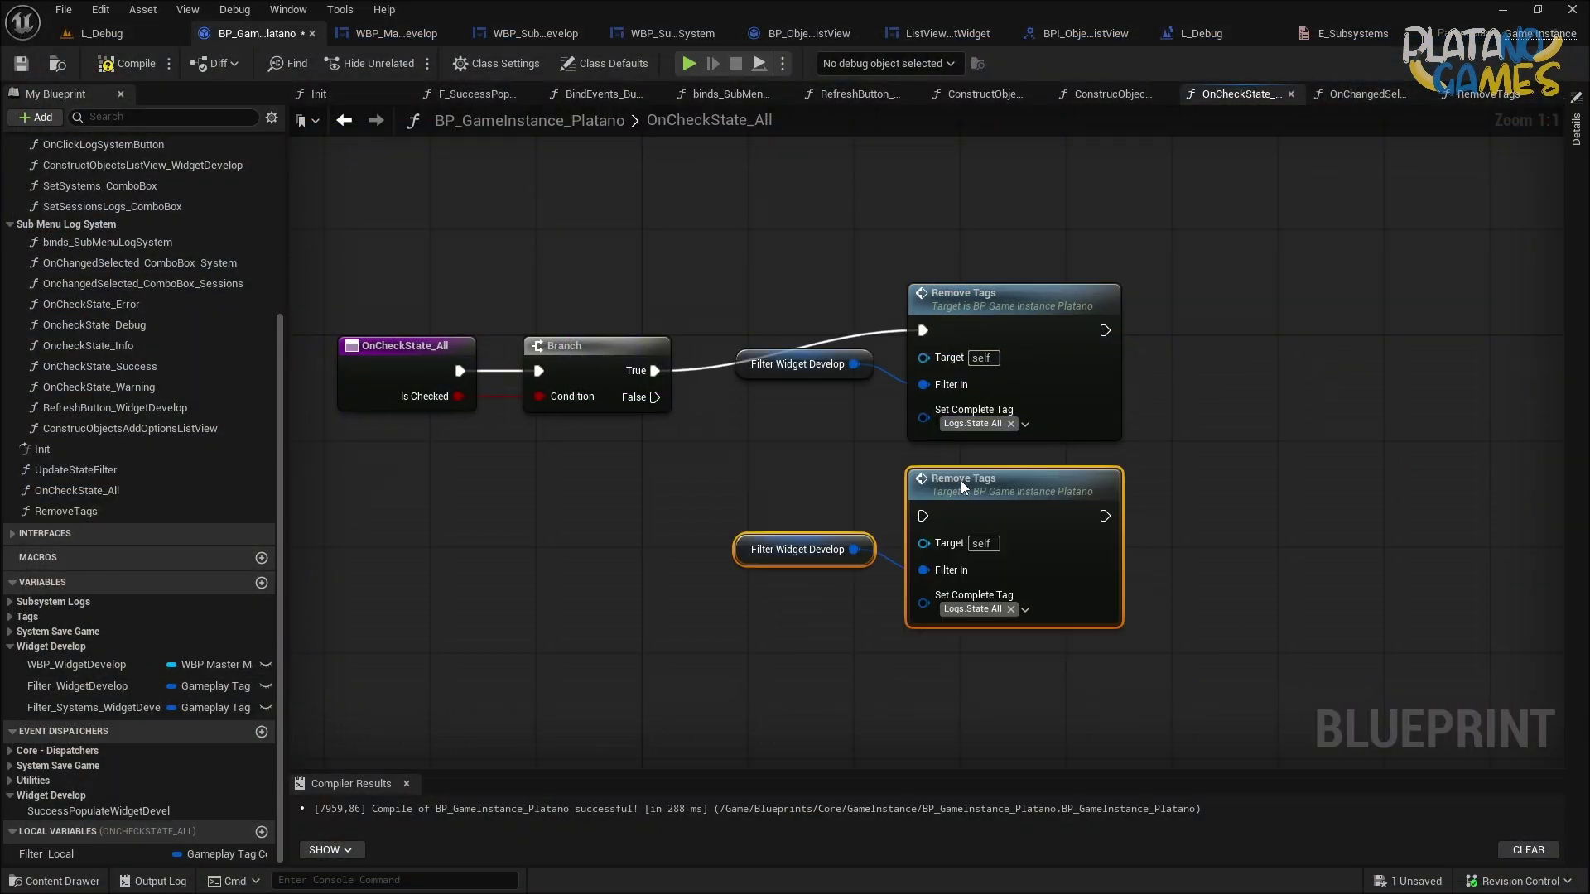
{"action": "left_click", "coordinate": [679, 419]}
{"action": "left_click_drag", "start_coordinate": [655, 397], "coordinate": [921, 501]}
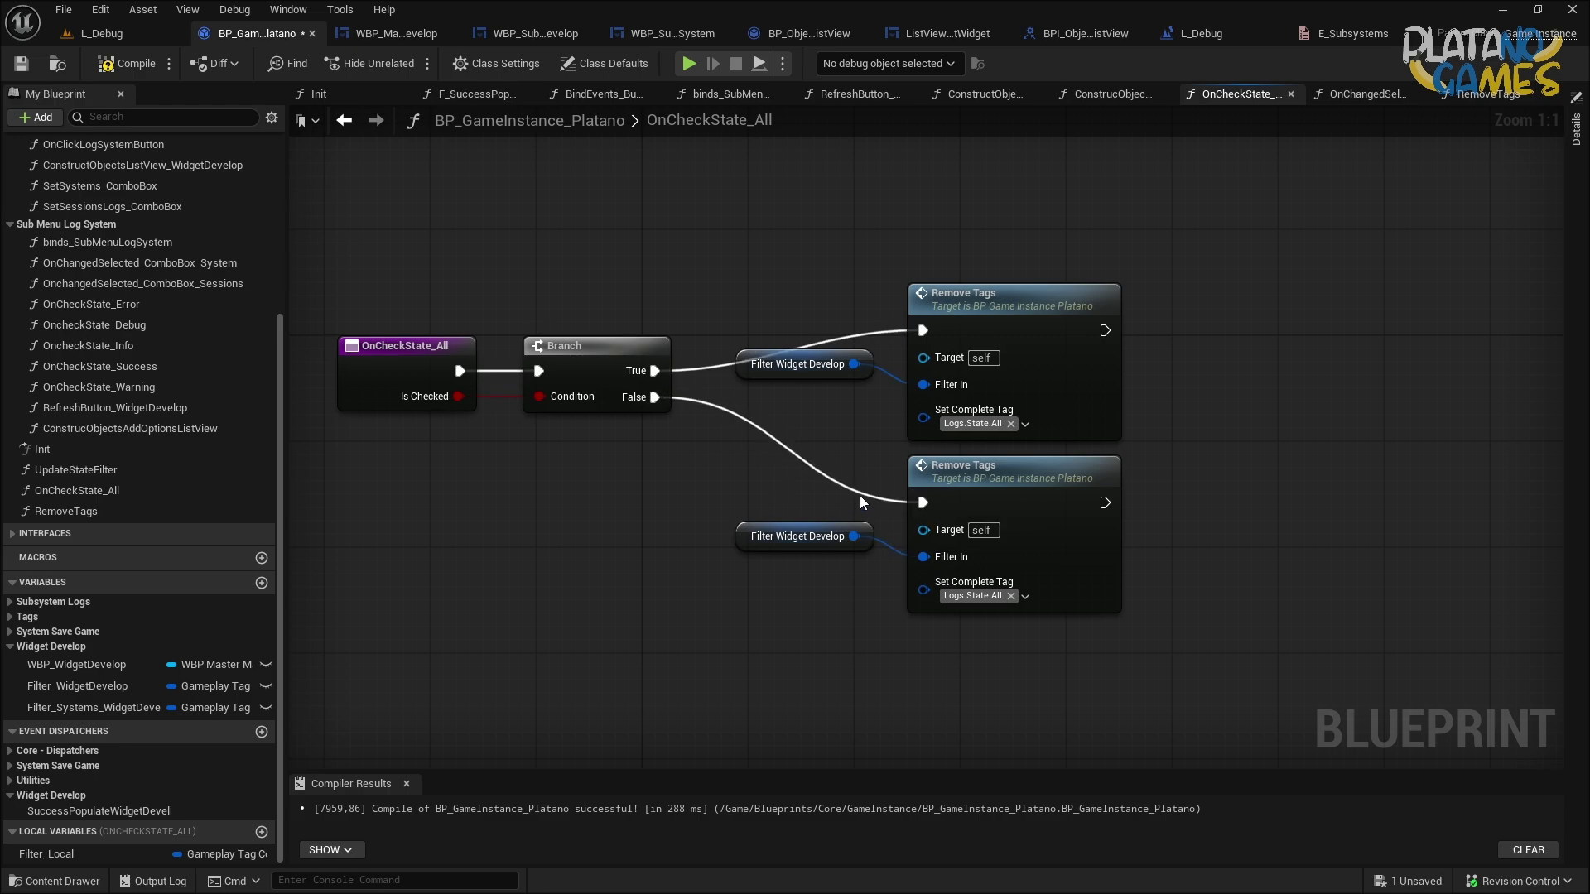
{"action": "right_click_drag", "start_coordinate": [859, 495], "coordinate": [855, 428]}
{"action": "left_click", "coordinate": [1005, 528]}
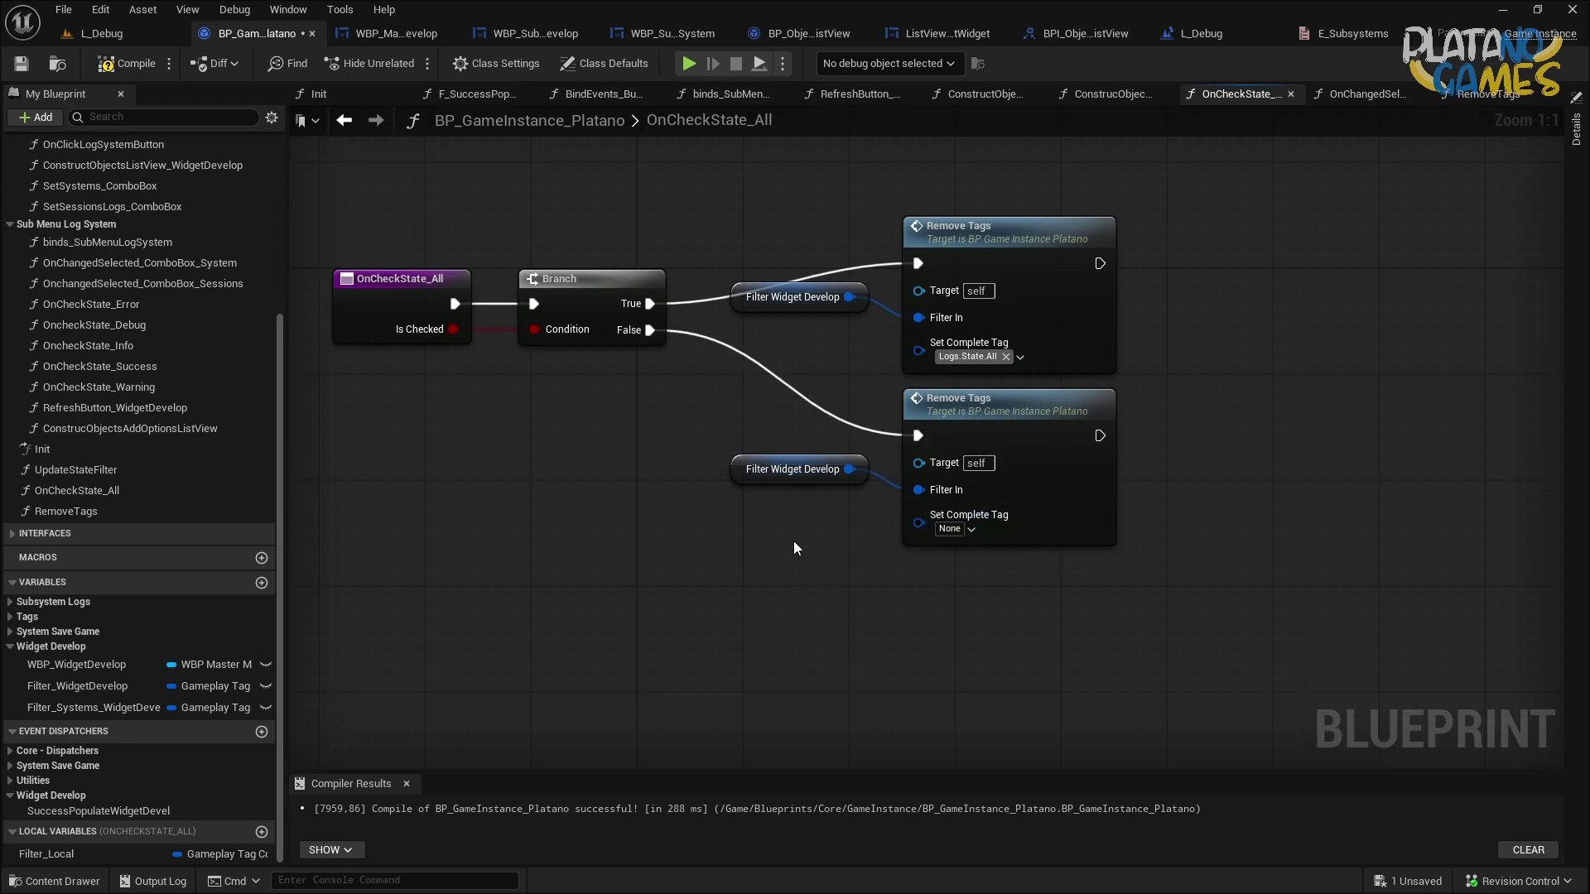
{"action": "right_click_drag", "start_coordinate": [793, 540], "coordinate": [806, 568]}
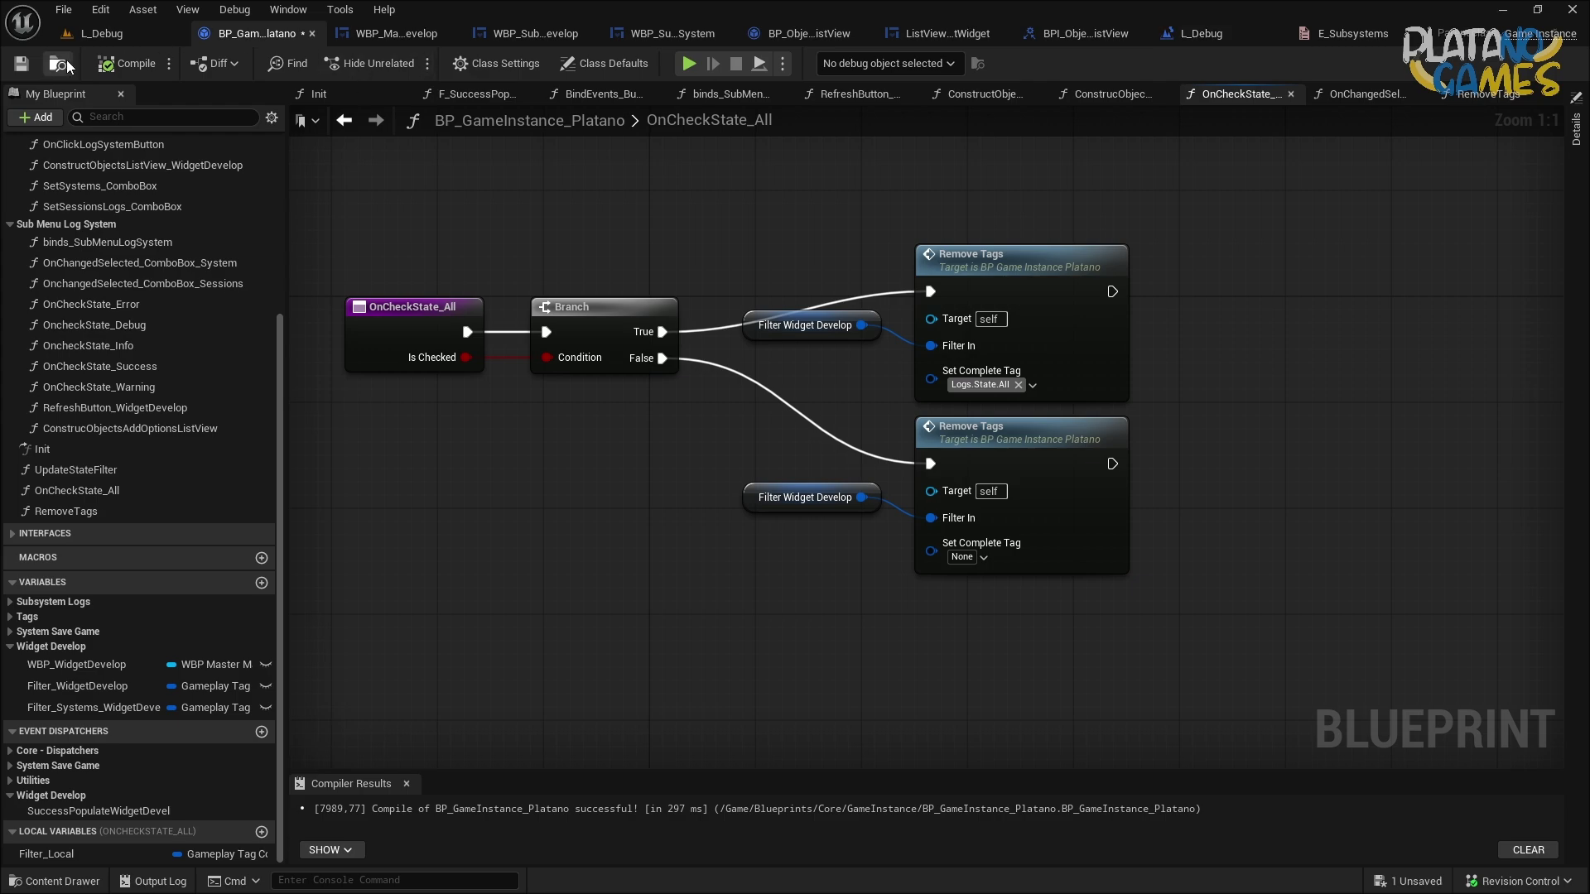
{"action": "left_click", "coordinate": [20, 64]}
Replace the duplicate Remove Tags with a Remove Gameplay Tag node off the filter getter.
{"action": "left_click", "coordinate": [994, 463]}
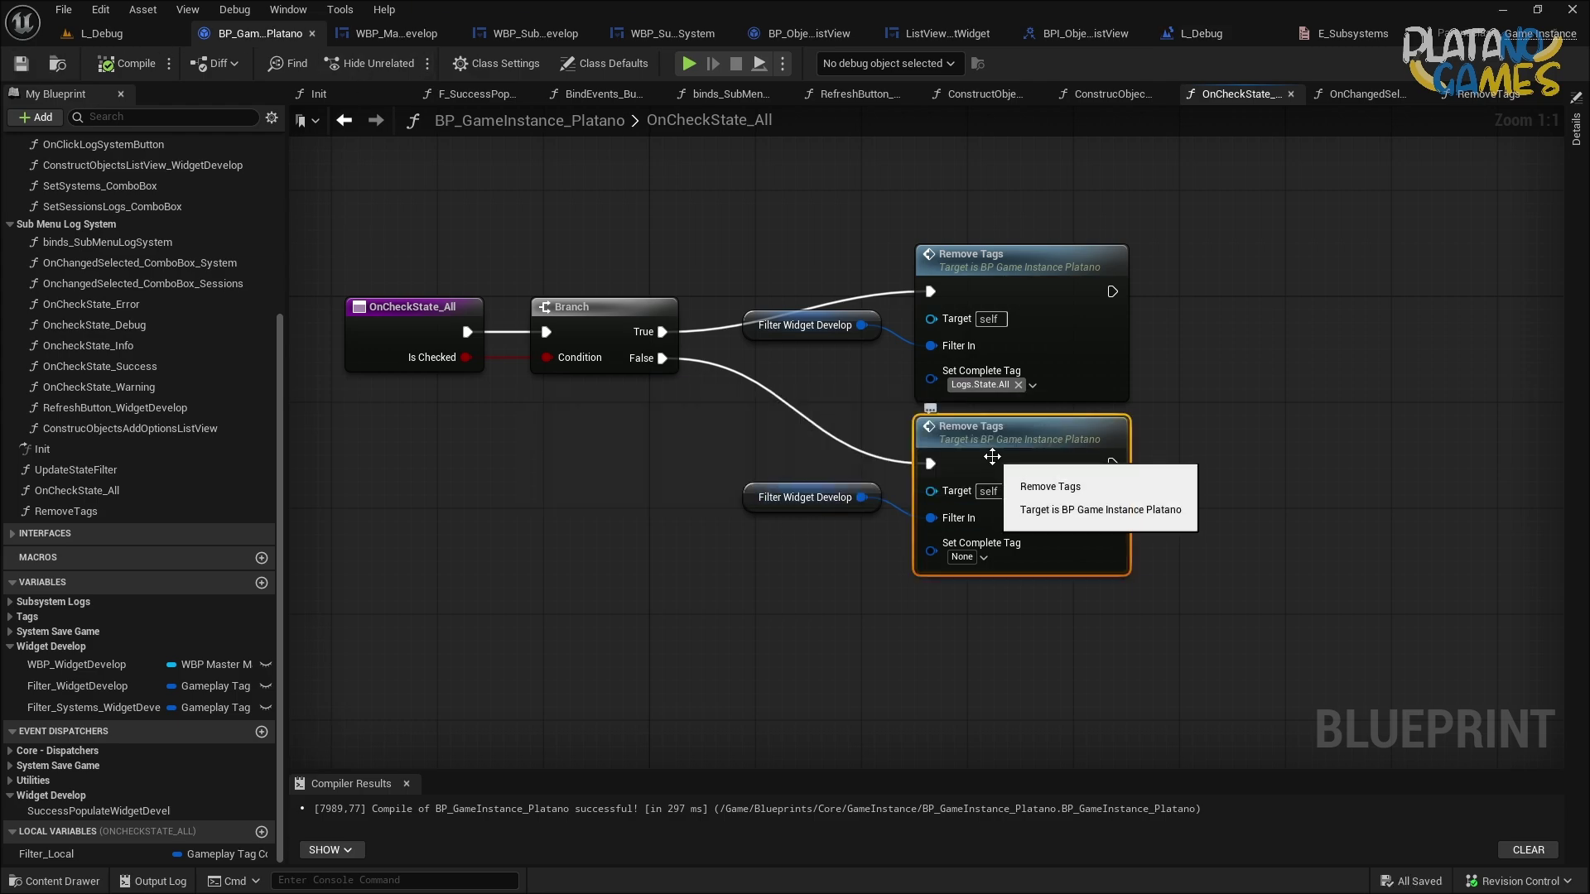
{"action": "key", "text": "Delete"}
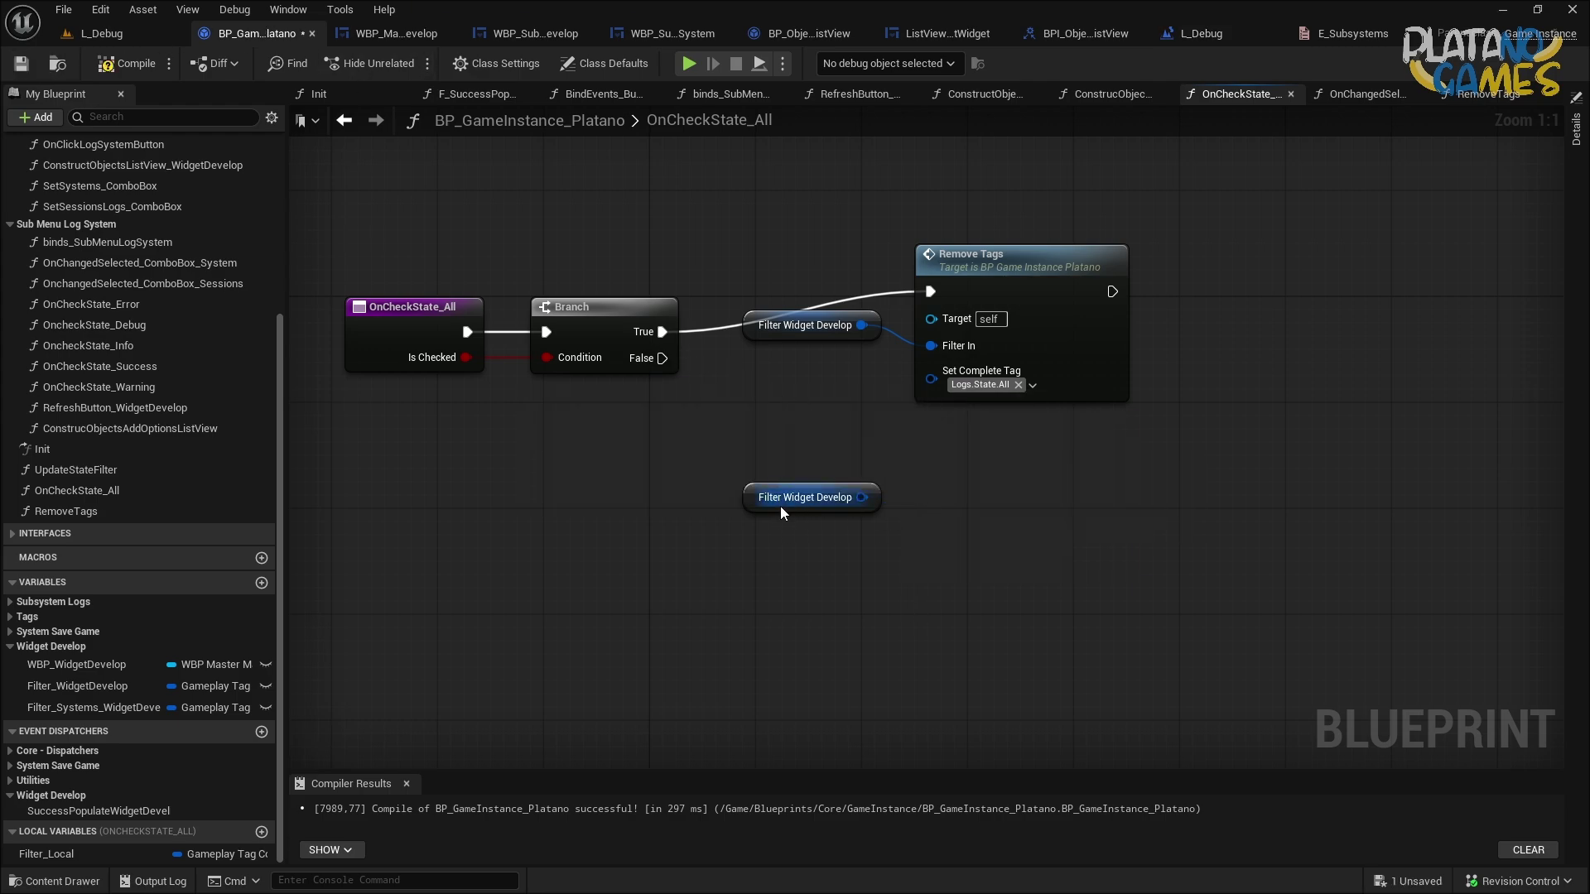
{"action": "left_click_drag", "start_coordinate": [780, 512], "coordinate": [741, 578]}
{"action": "left_click_drag", "start_coordinate": [927, 505], "coordinate": [928, 505]}
{"action": "type", "text": "remove"}
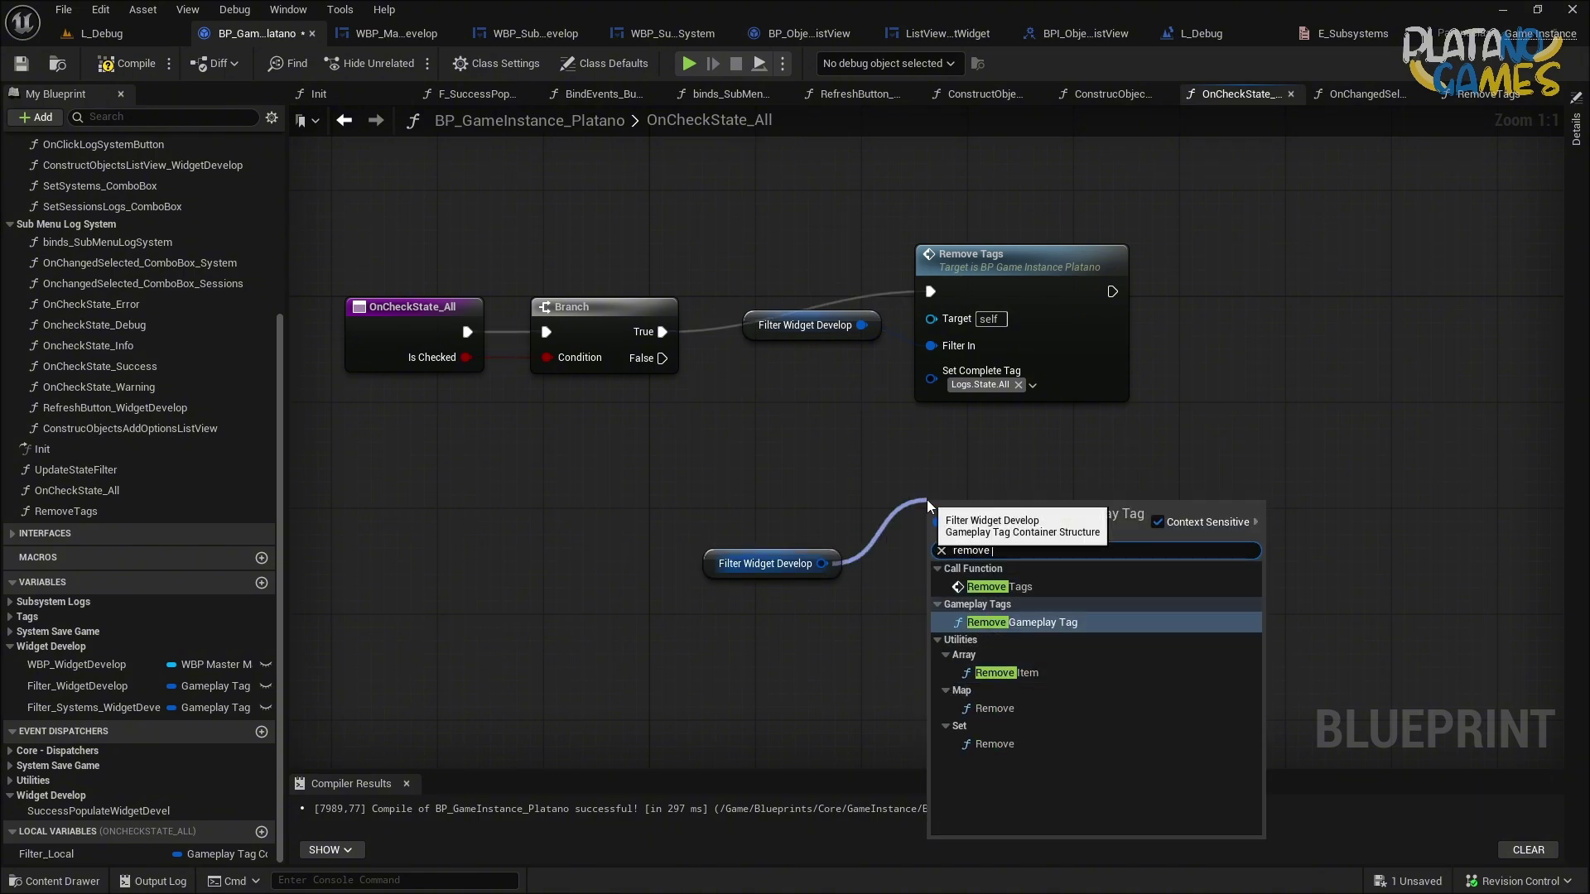
{"action": "left_click", "coordinate": [1022, 622]}
Set Remove Gameplay Tag's tag to Logs.State.All.
{"action": "left_click", "coordinate": [1004, 584]}
{"action": "left_click", "coordinate": [974, 343]}
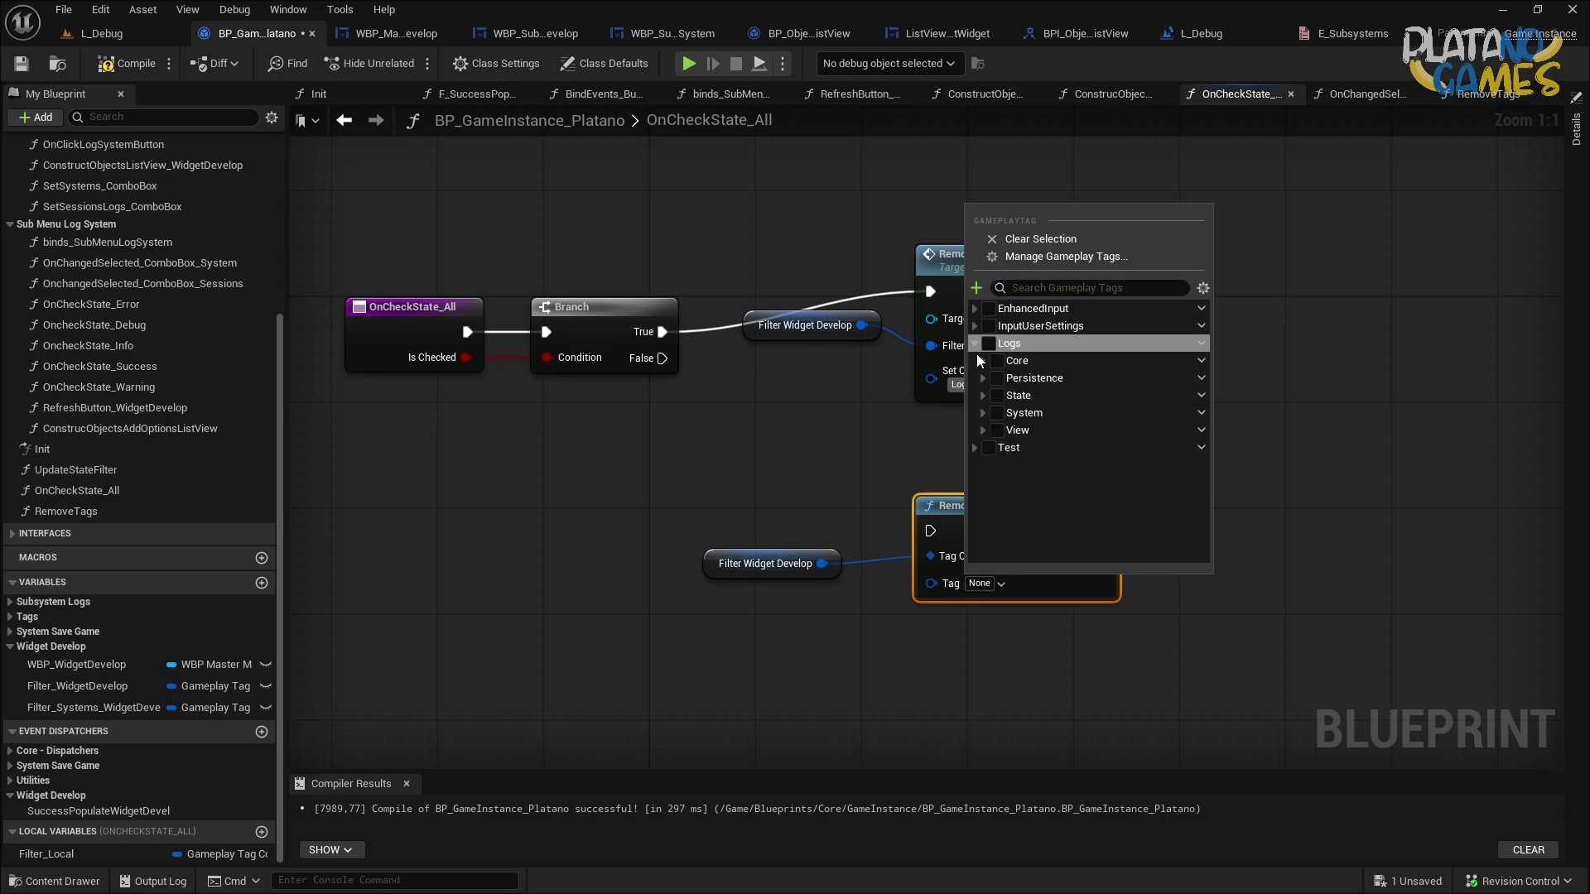
{"action": "left_click", "coordinate": [983, 395]}
{"action": "left_click", "coordinate": [1002, 412]}
{"action": "left_click", "coordinate": [946, 457]}
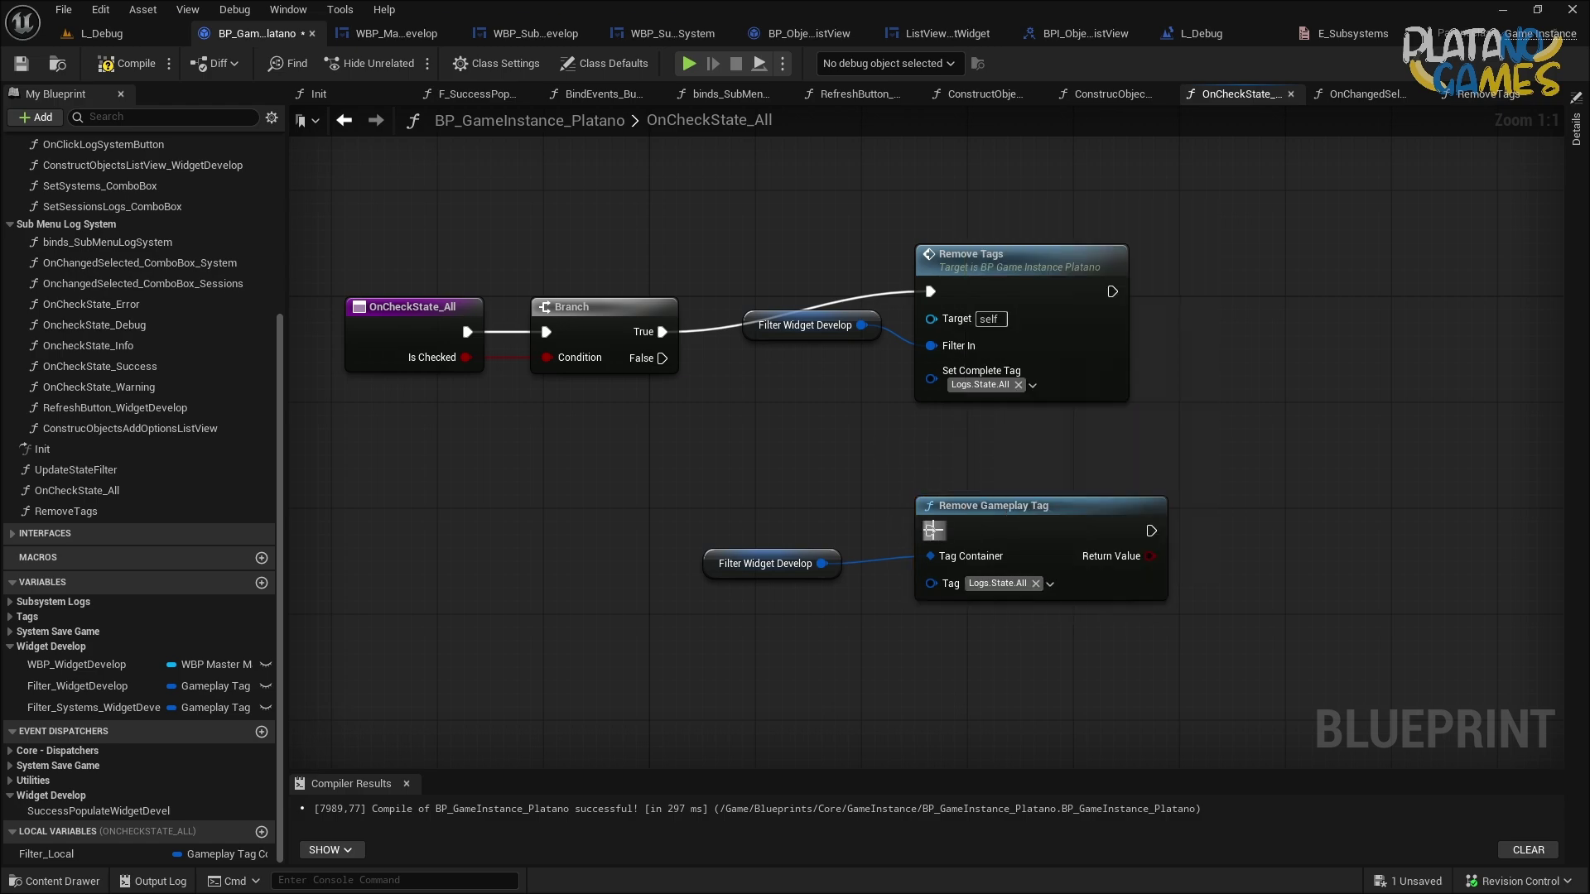
Connect Branch False to Remove Gameplay Tag, then compile, save and start a test play.
{"action": "left_click_drag", "start_coordinate": [930, 530], "coordinate": [662, 358]}
{"action": "left_click_drag", "start_coordinate": [973, 561], "coordinate": [987, 495]}
{"action": "left_click", "coordinate": [616, 365]}
{"action": "right_click_drag", "start_coordinate": [646, 388], "coordinate": [679, 438]}
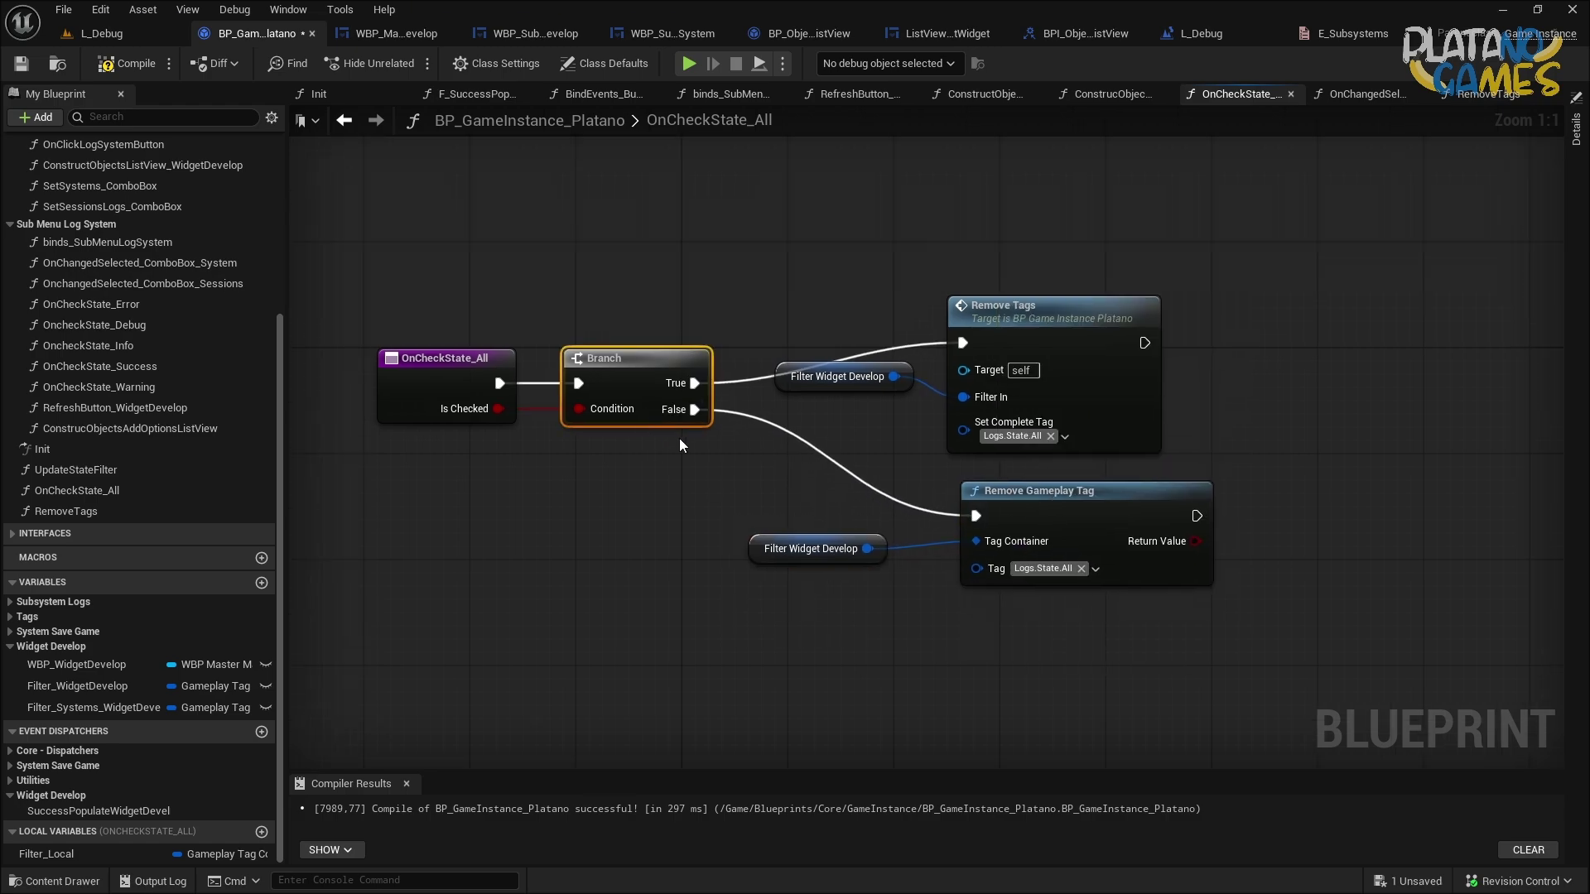
{"action": "left_click", "coordinate": [128, 64]}
{"action": "key", "text": "ctrl+s"}
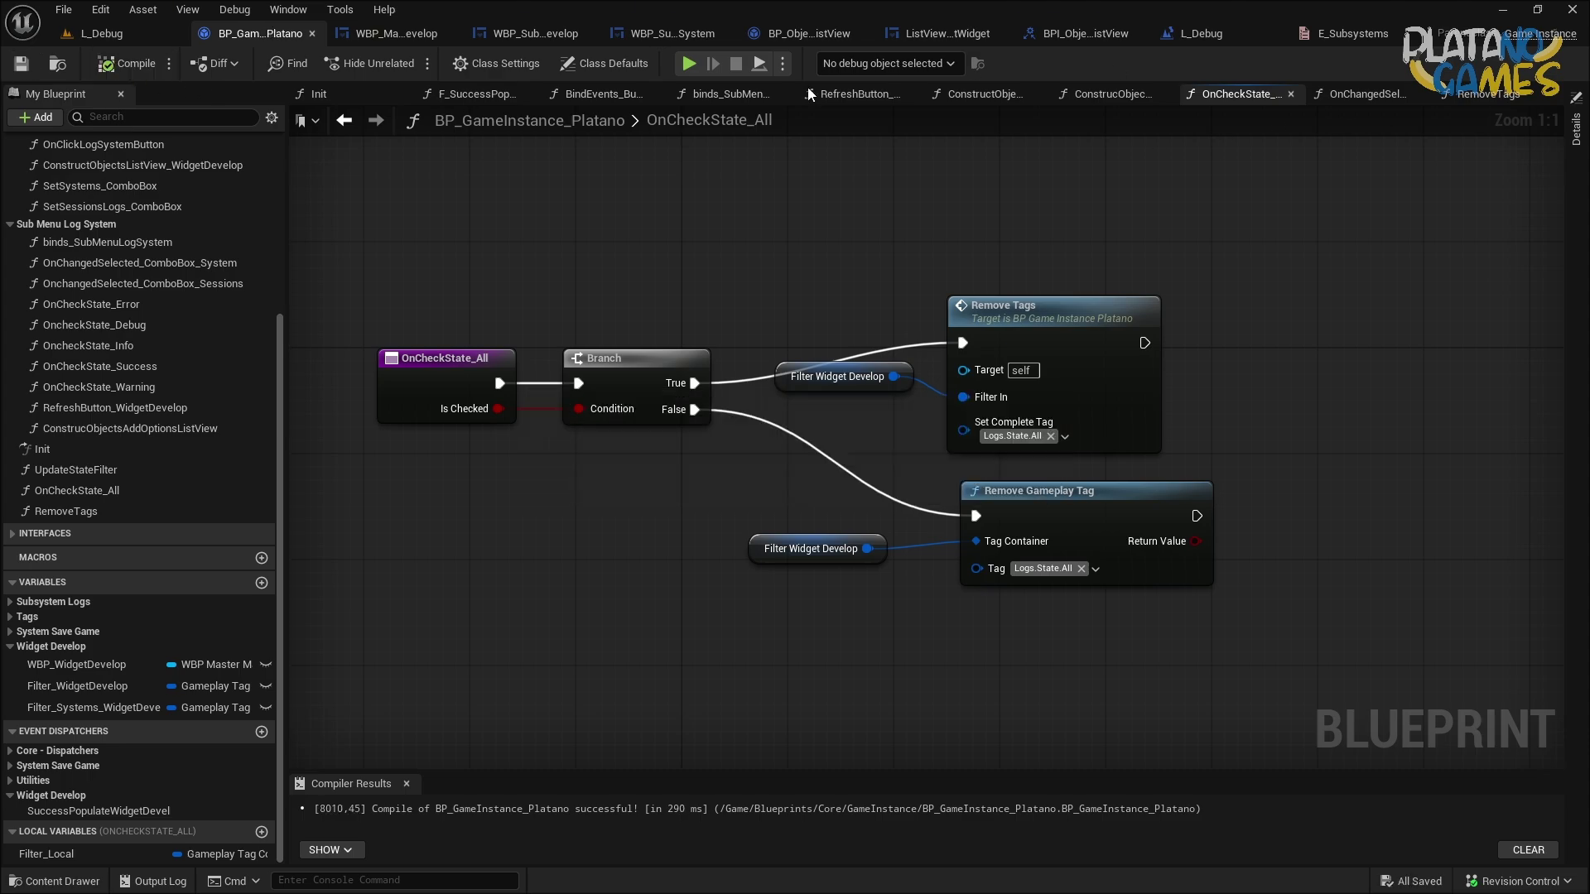
{"action": "left_click", "coordinate": [696, 66]}
End the test play and switch to the L_Debug level blueprint's event graph.
{"action": "key", "text": "Escape"}
{"action": "left_click", "coordinate": [1185, 34]}
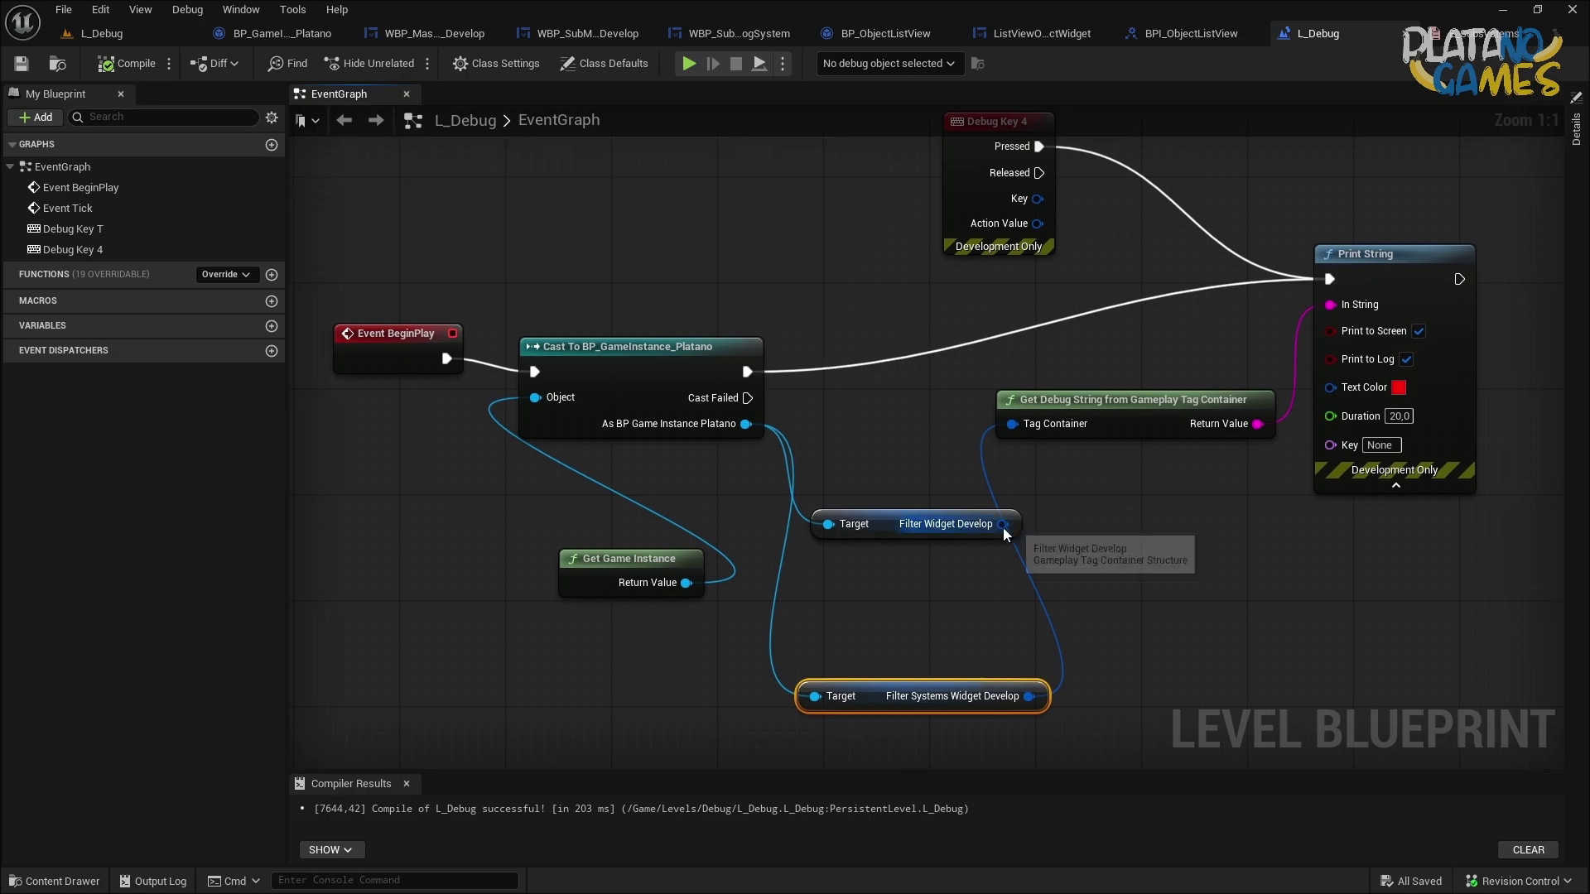
{"action": "left_click_drag", "start_coordinate": [827, 694], "coordinate": [828, 696]}
{"action": "key", "text": "Escape"}
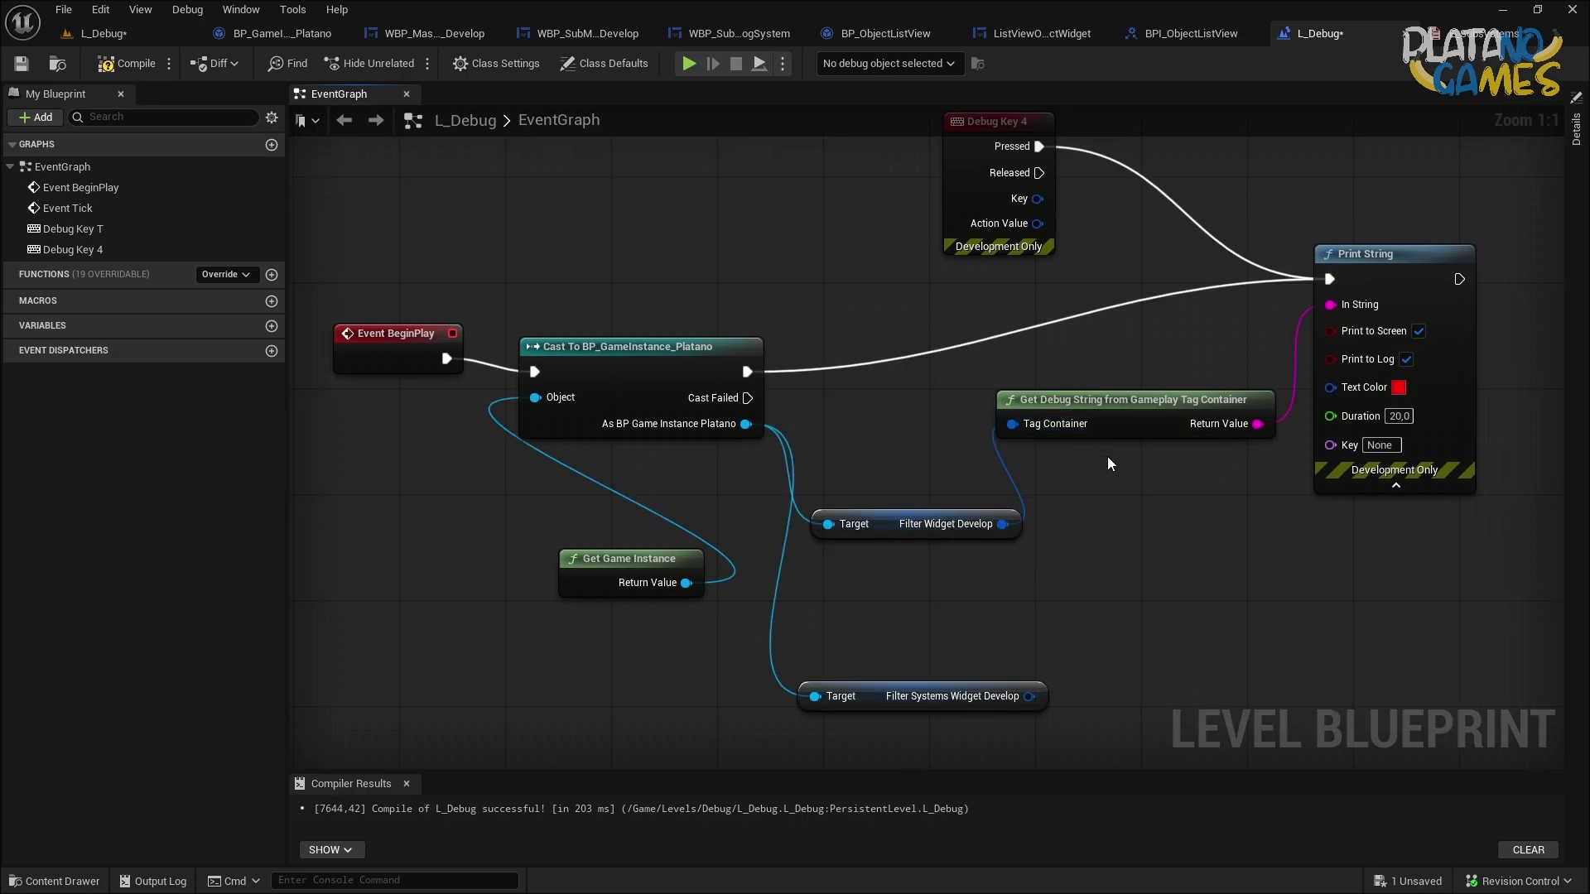
Test-play the game, tick and untick the All filter in the Log System menu.
{"action": "left_click", "coordinate": [688, 64]}
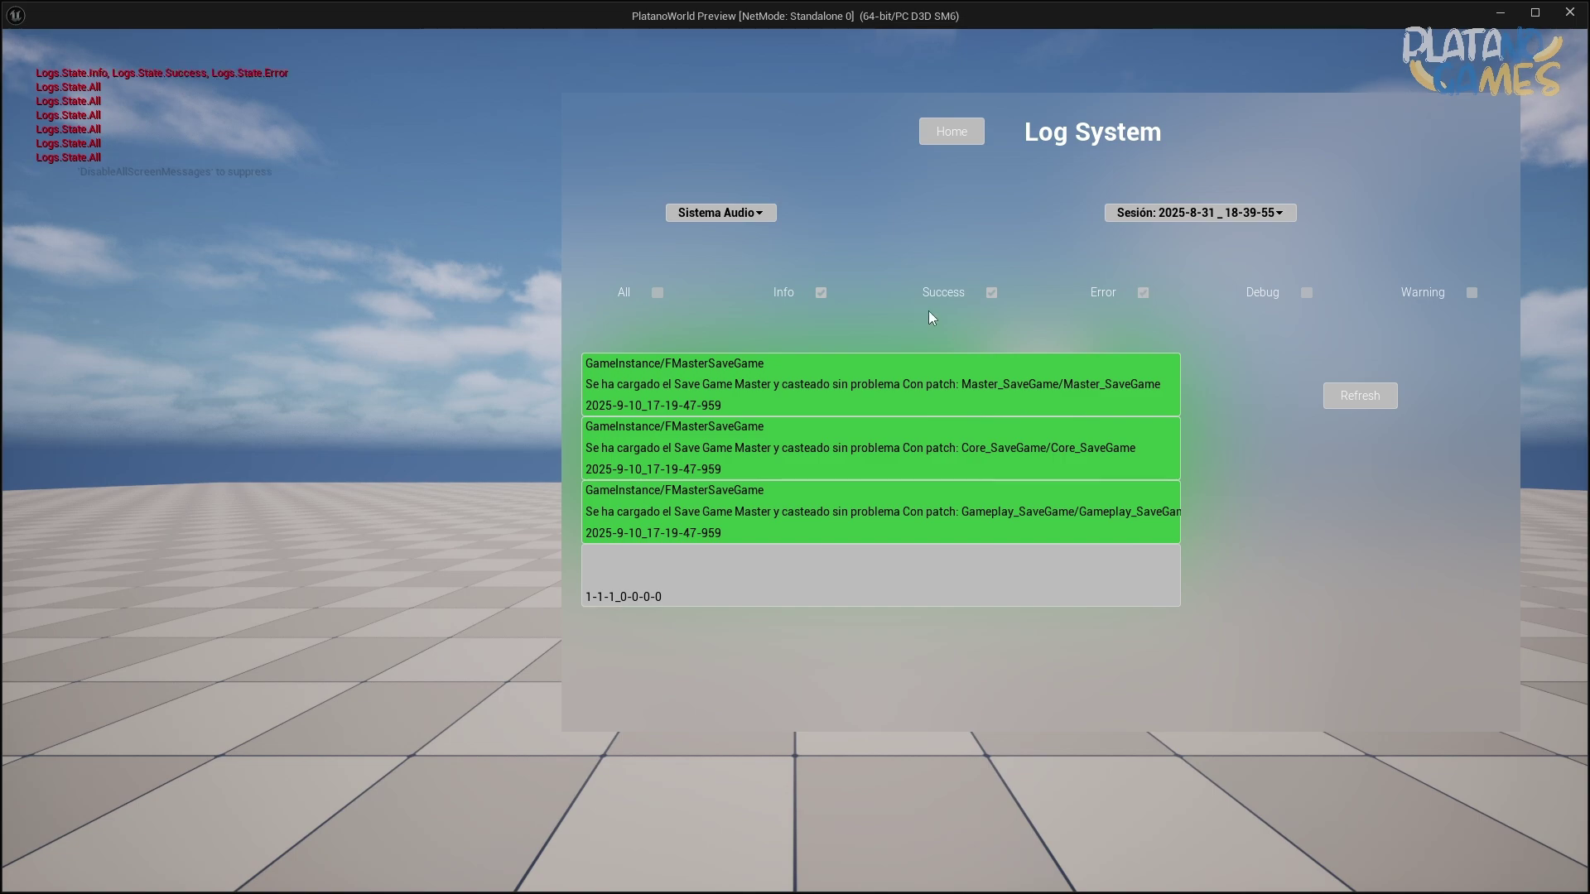
{"action": "left_click", "coordinate": [659, 293]}
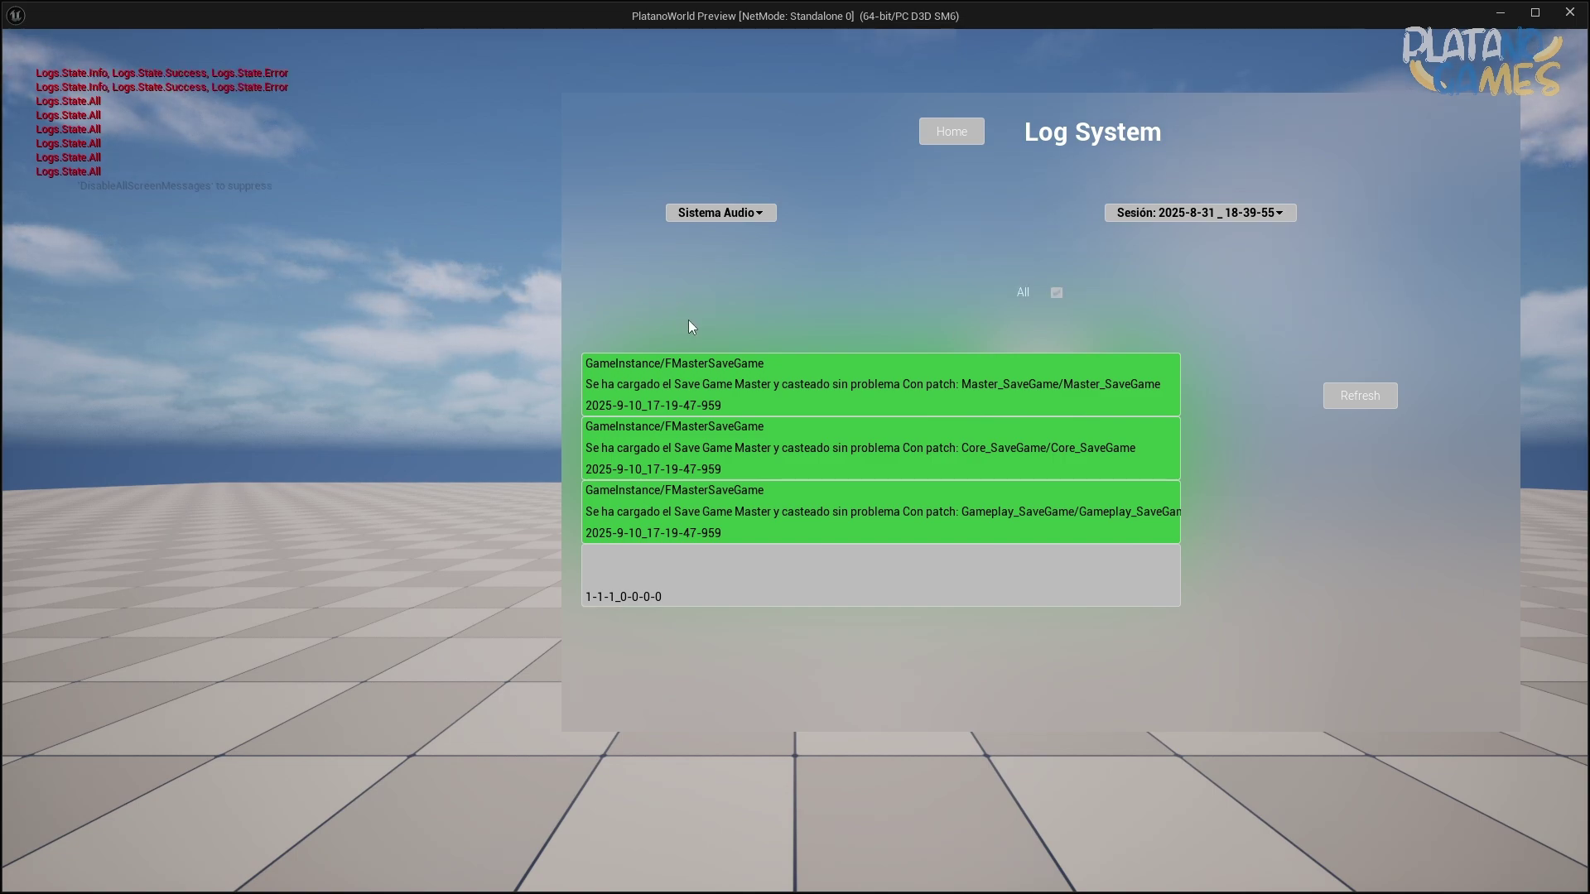
{"action": "left_click", "coordinate": [1058, 295]}
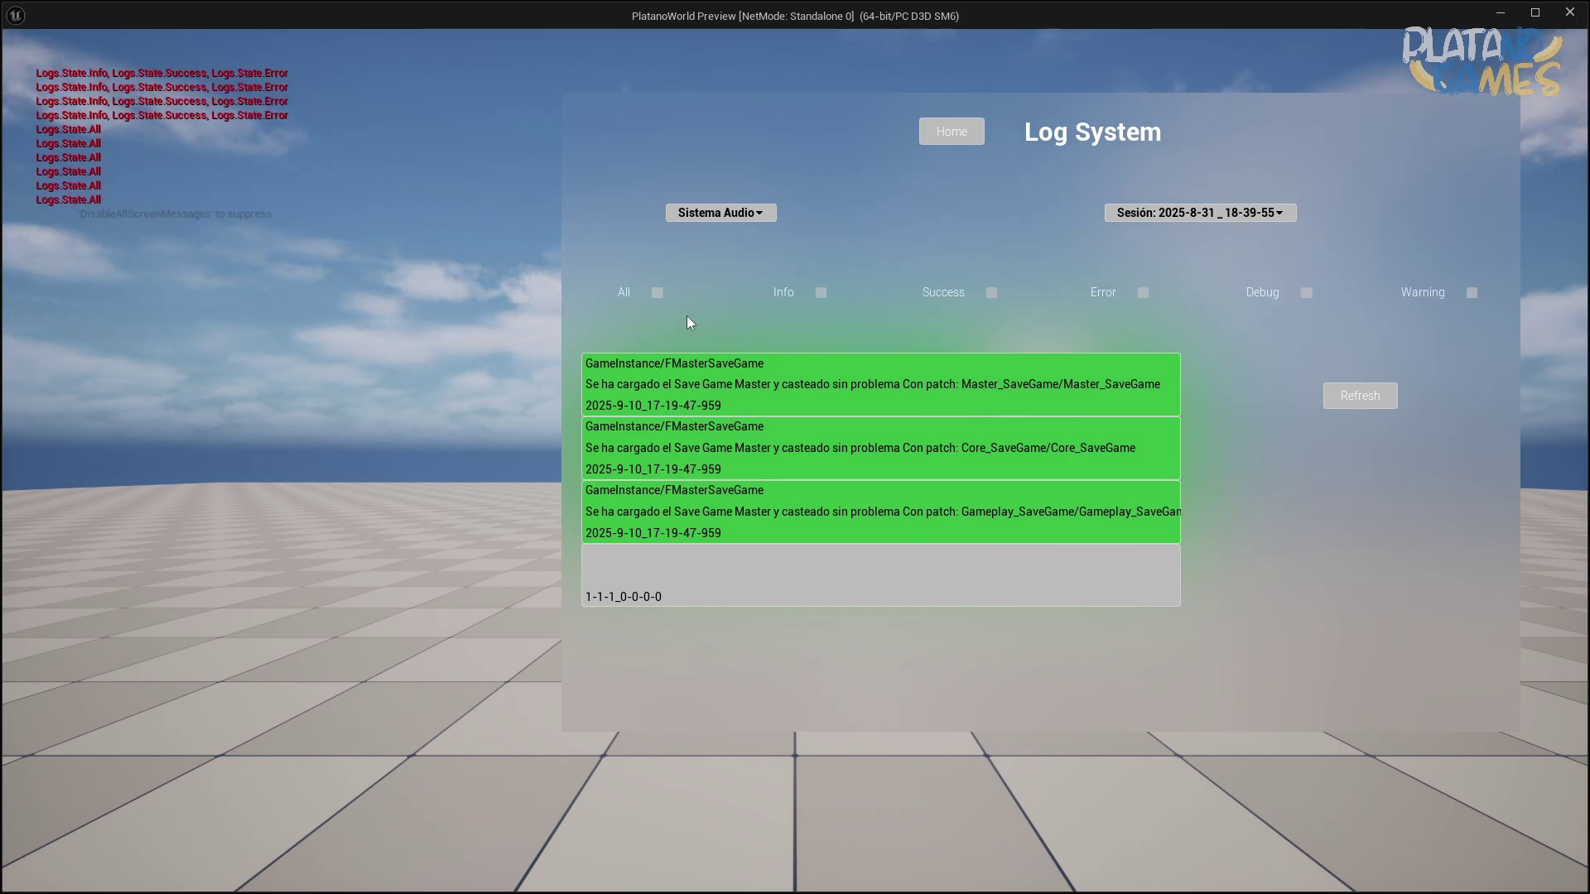
{"action": "key", "text": "Escape"}
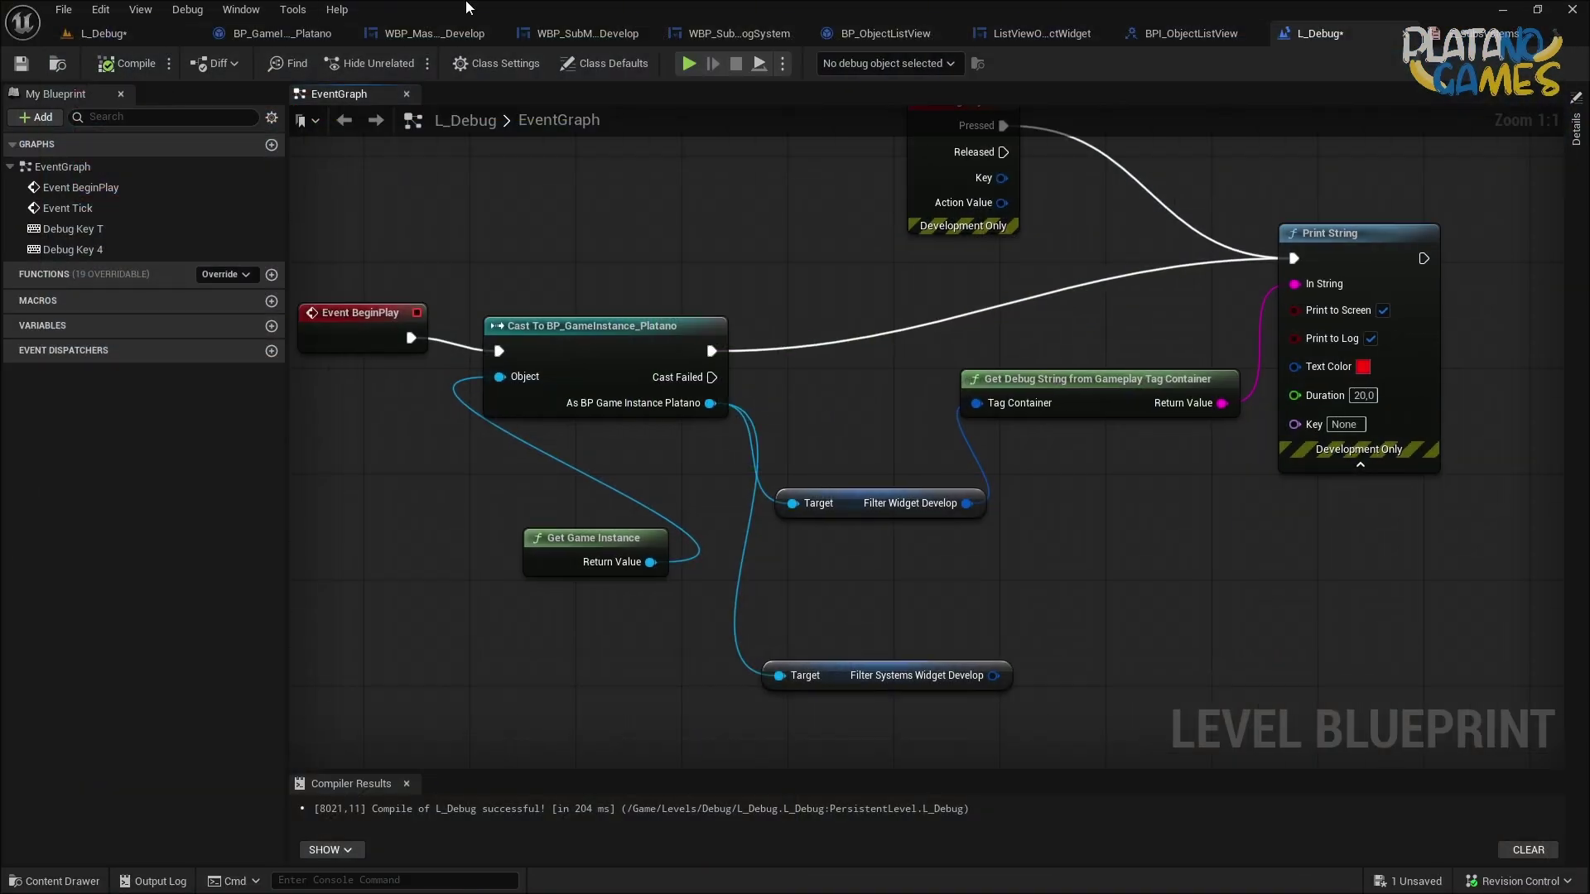
Save the L_Debug map, review the RemoveTags graph in BP_GameInstance, and save the blueprint.
{"action": "left_click", "coordinate": [281, 32]}
{"action": "key", "text": "ctrl+shift+s"}
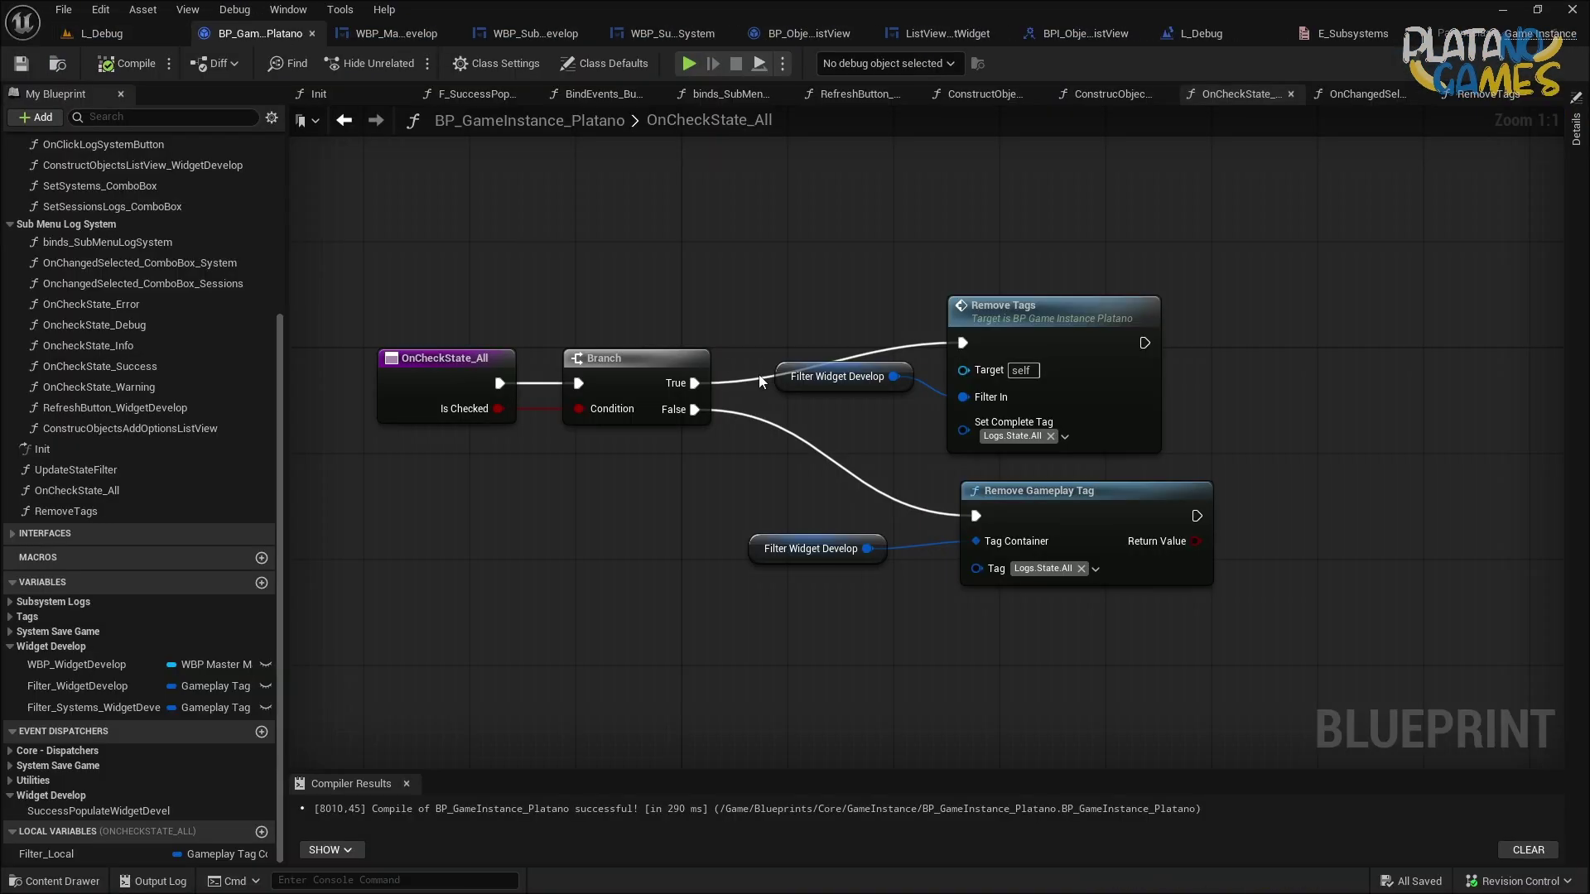
{"action": "scroll", "coordinate": [546, 426], "scroll_direction": "up", "scroll_amount": 3}
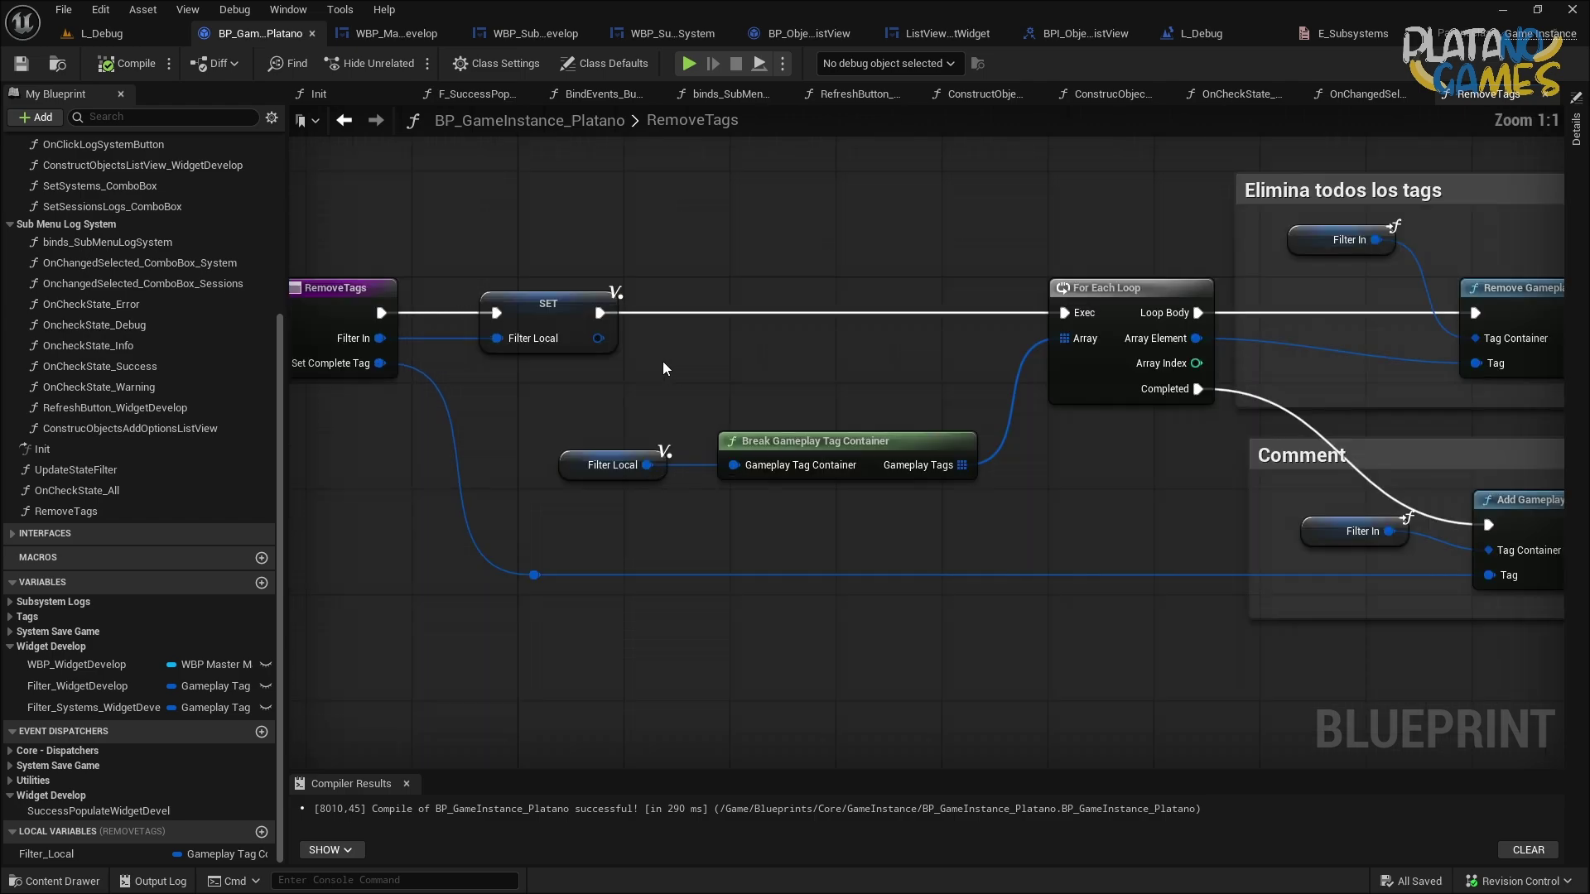
{"action": "left_click", "coordinate": [537, 301]}
{"action": "mouse_move", "coordinate": [622, 391]}
{"action": "right_mouse_down"}
{"action": "mouse_move", "coordinate": [607, 352]}
{"action": "mouse_move", "coordinate": [906, 352]}
{"action": "right_mouse_up"}
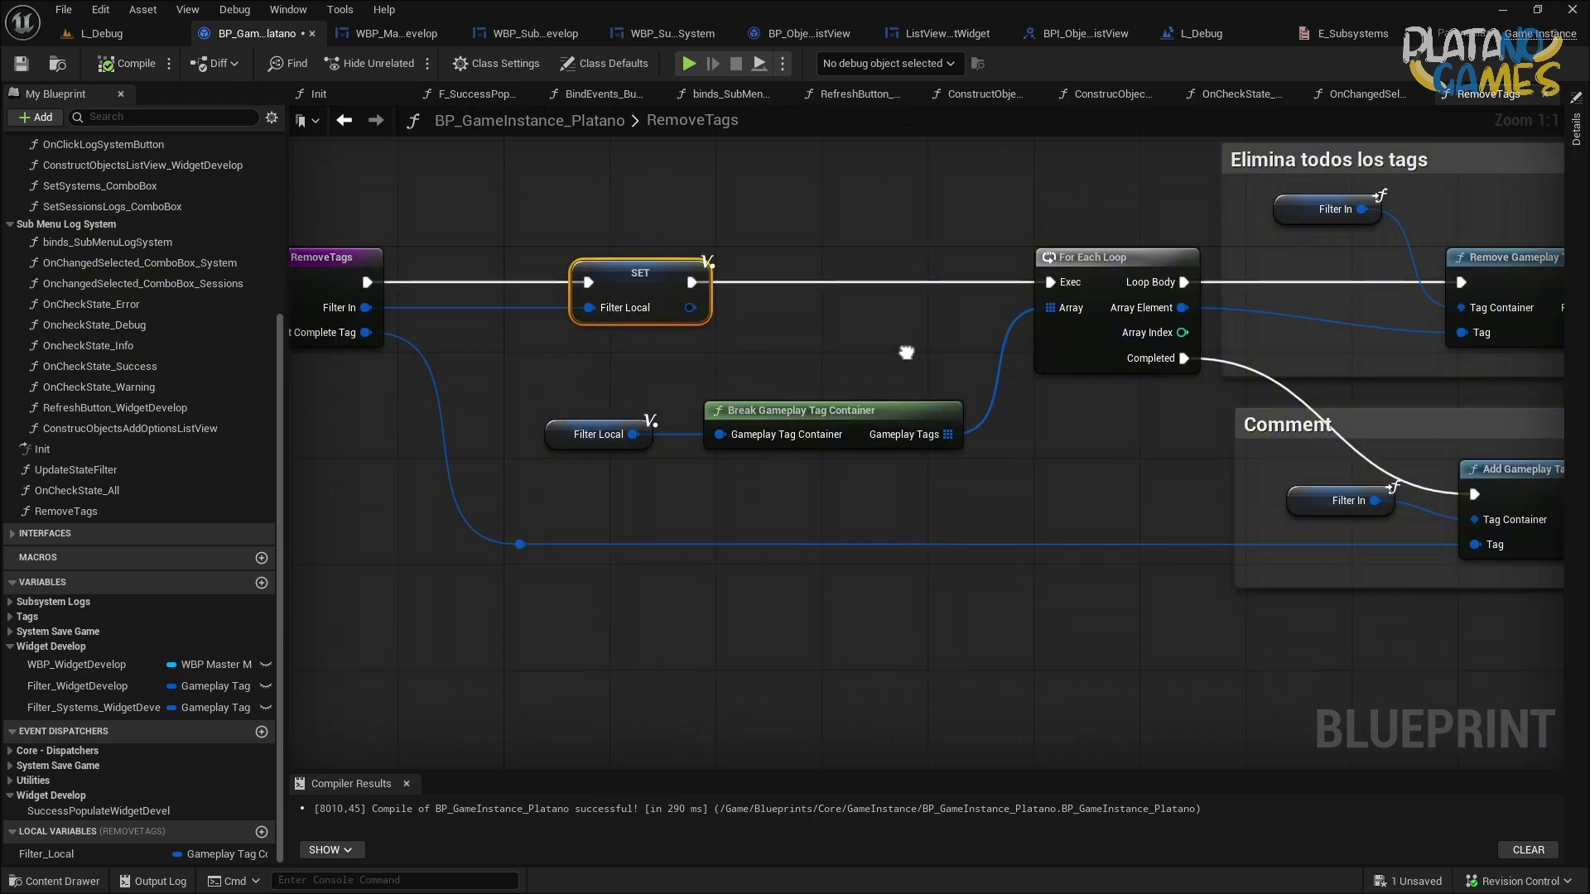
{"action": "right_click_drag", "start_coordinate": [906, 351], "coordinate": [778, 376]}
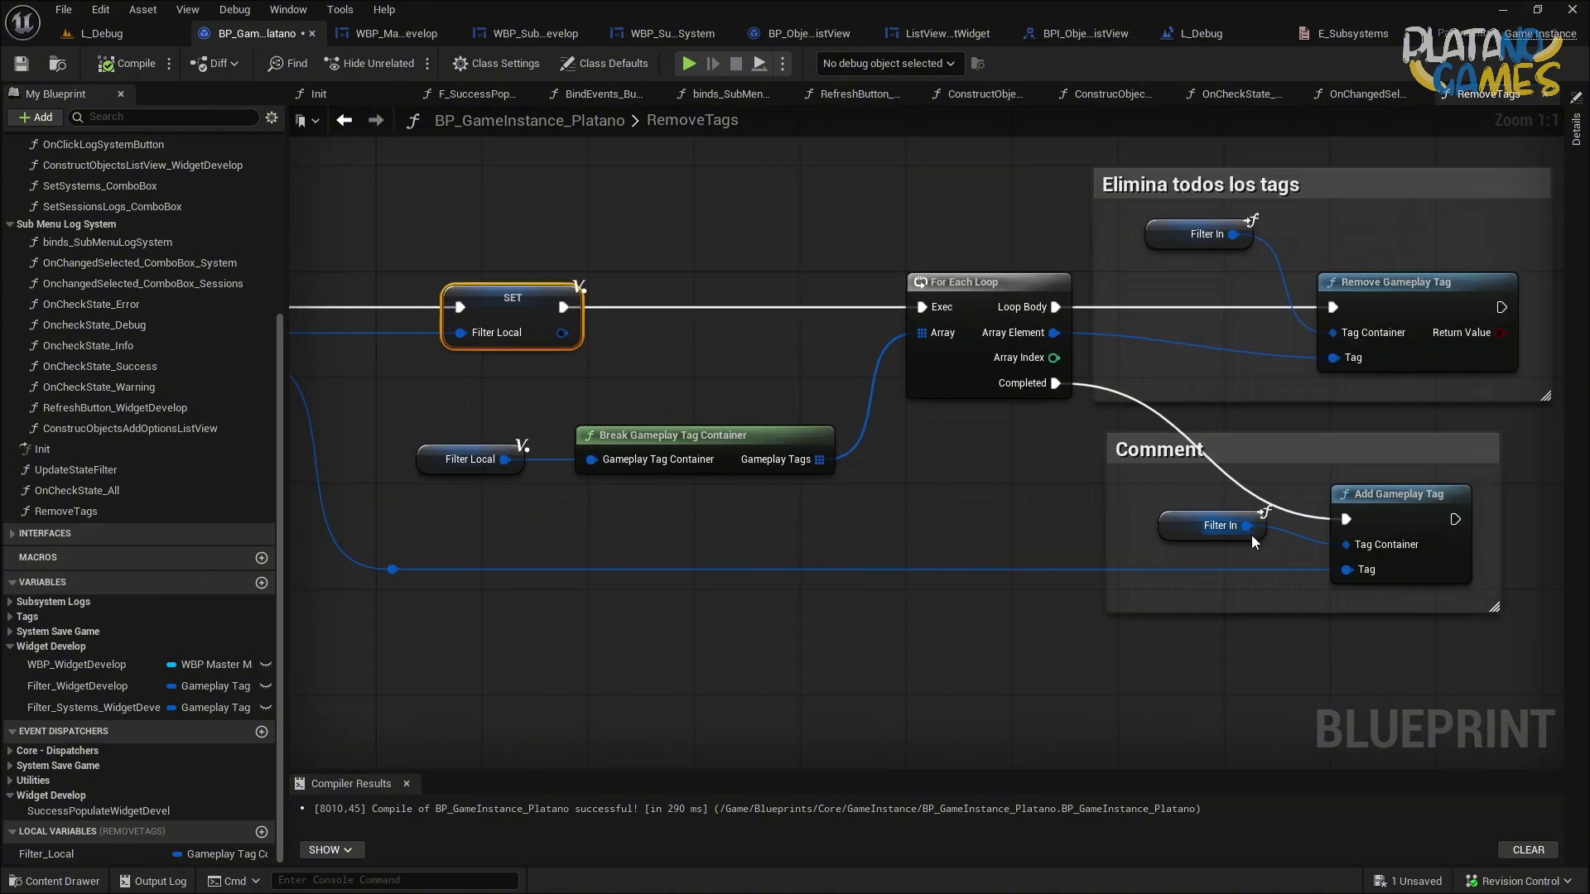
{"action": "scroll", "coordinate": [952, 589], "scroll_direction": "down", "scroll_amount": 2}
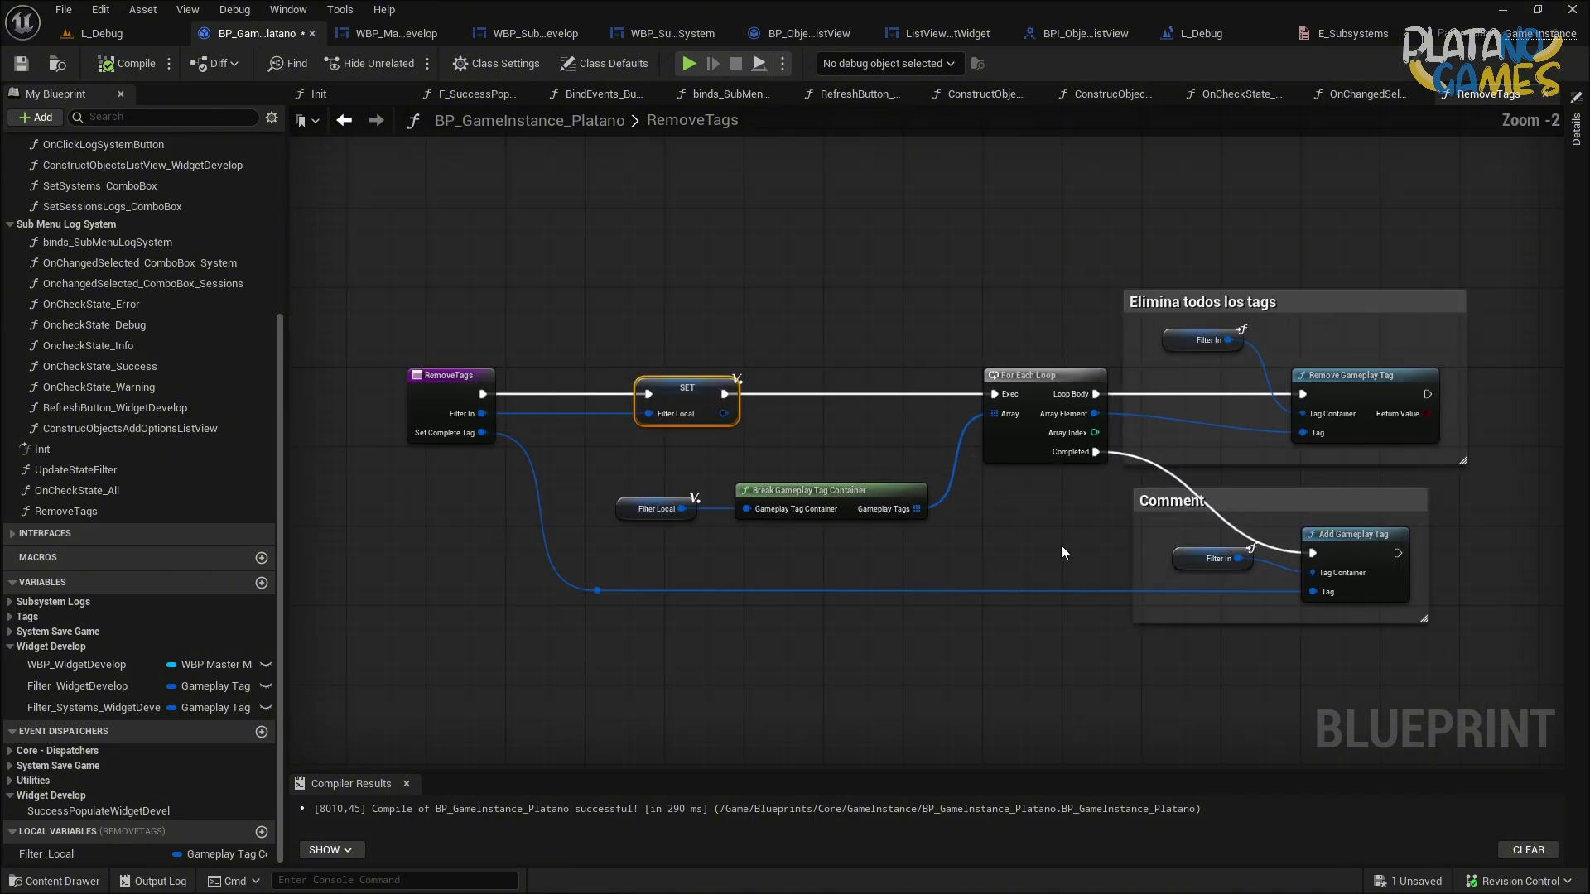
{"action": "left_click", "coordinate": [21, 63]}
Back in OnCheckState_All, nudge Filter Widget Develop down to straighten its wire.
{"action": "left_click", "coordinate": [348, 122]}
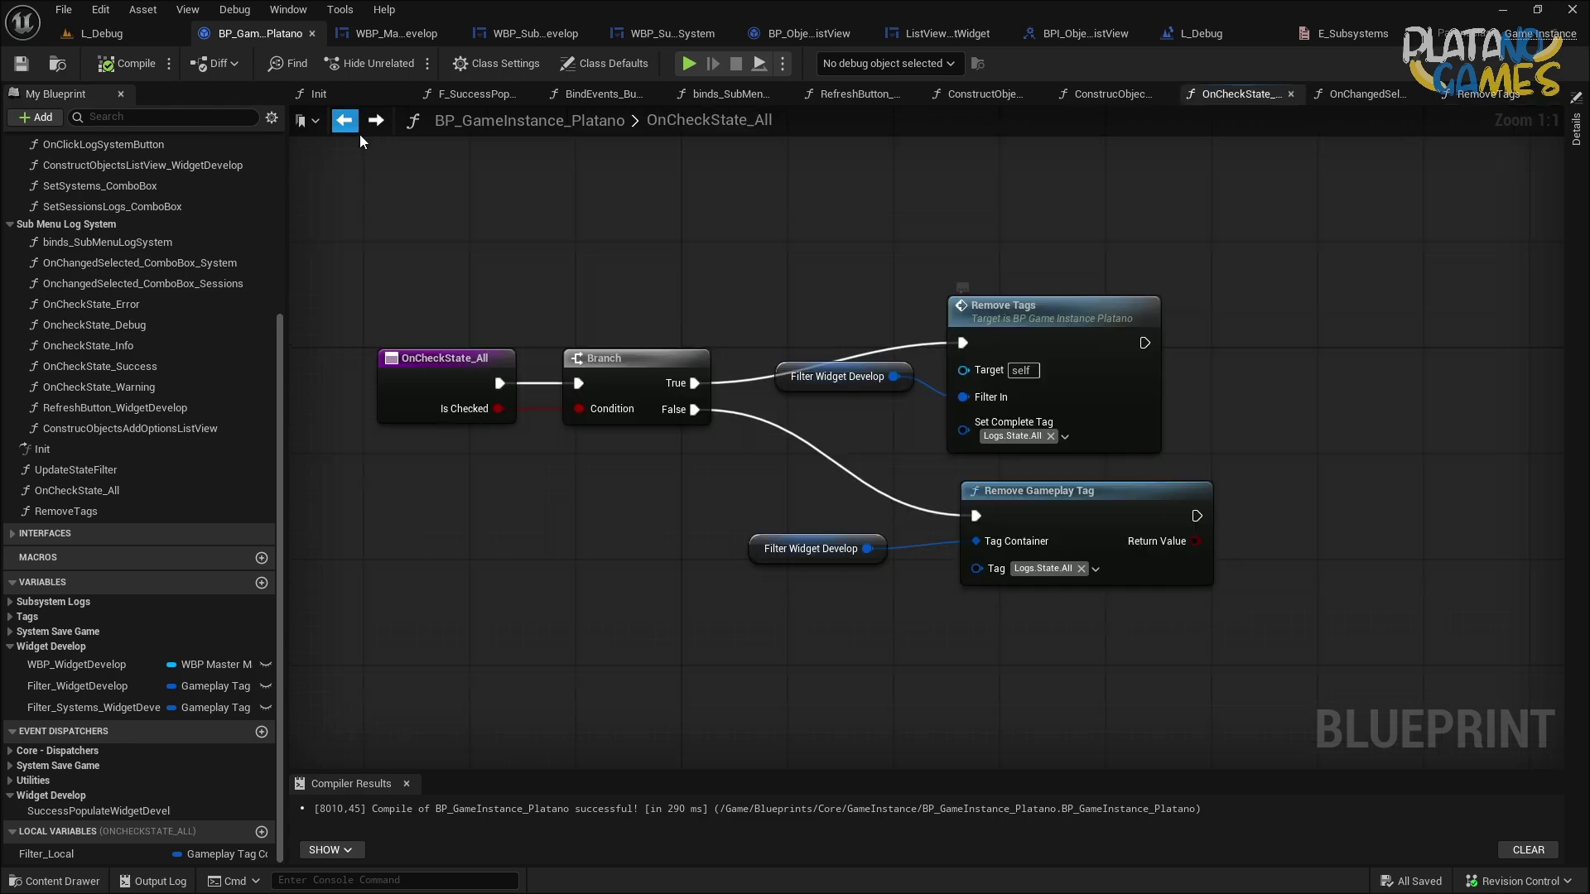
{"action": "left_click", "coordinate": [859, 358]}
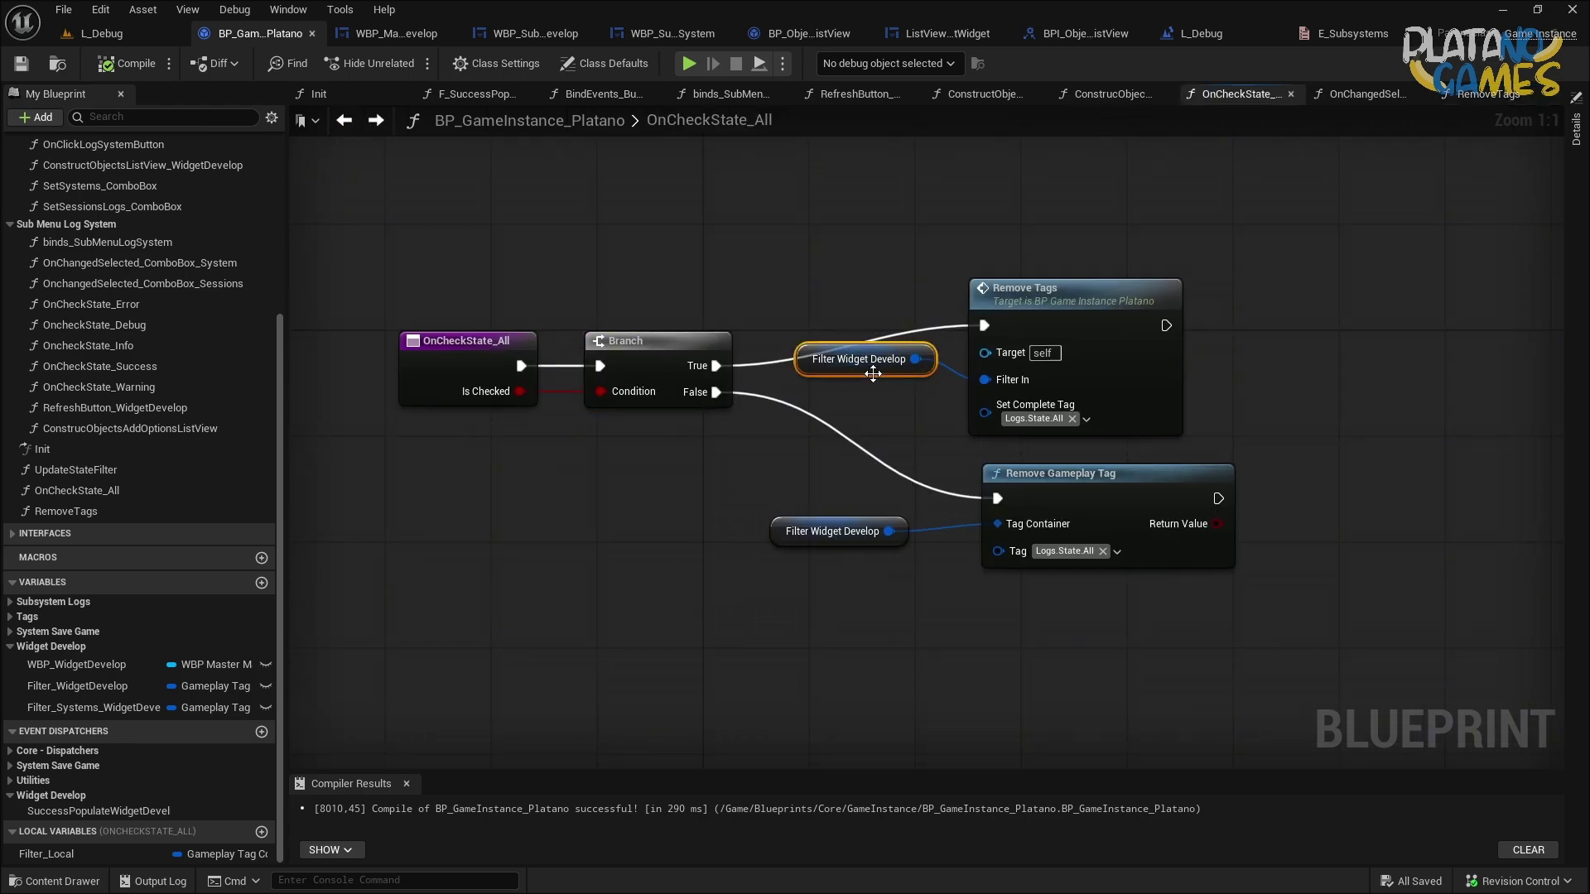
{"action": "left_click_drag", "start_coordinate": [874, 374], "coordinate": [874, 388]}
{"action": "right_click_drag", "start_coordinate": [869, 414], "coordinate": [855, 385]}
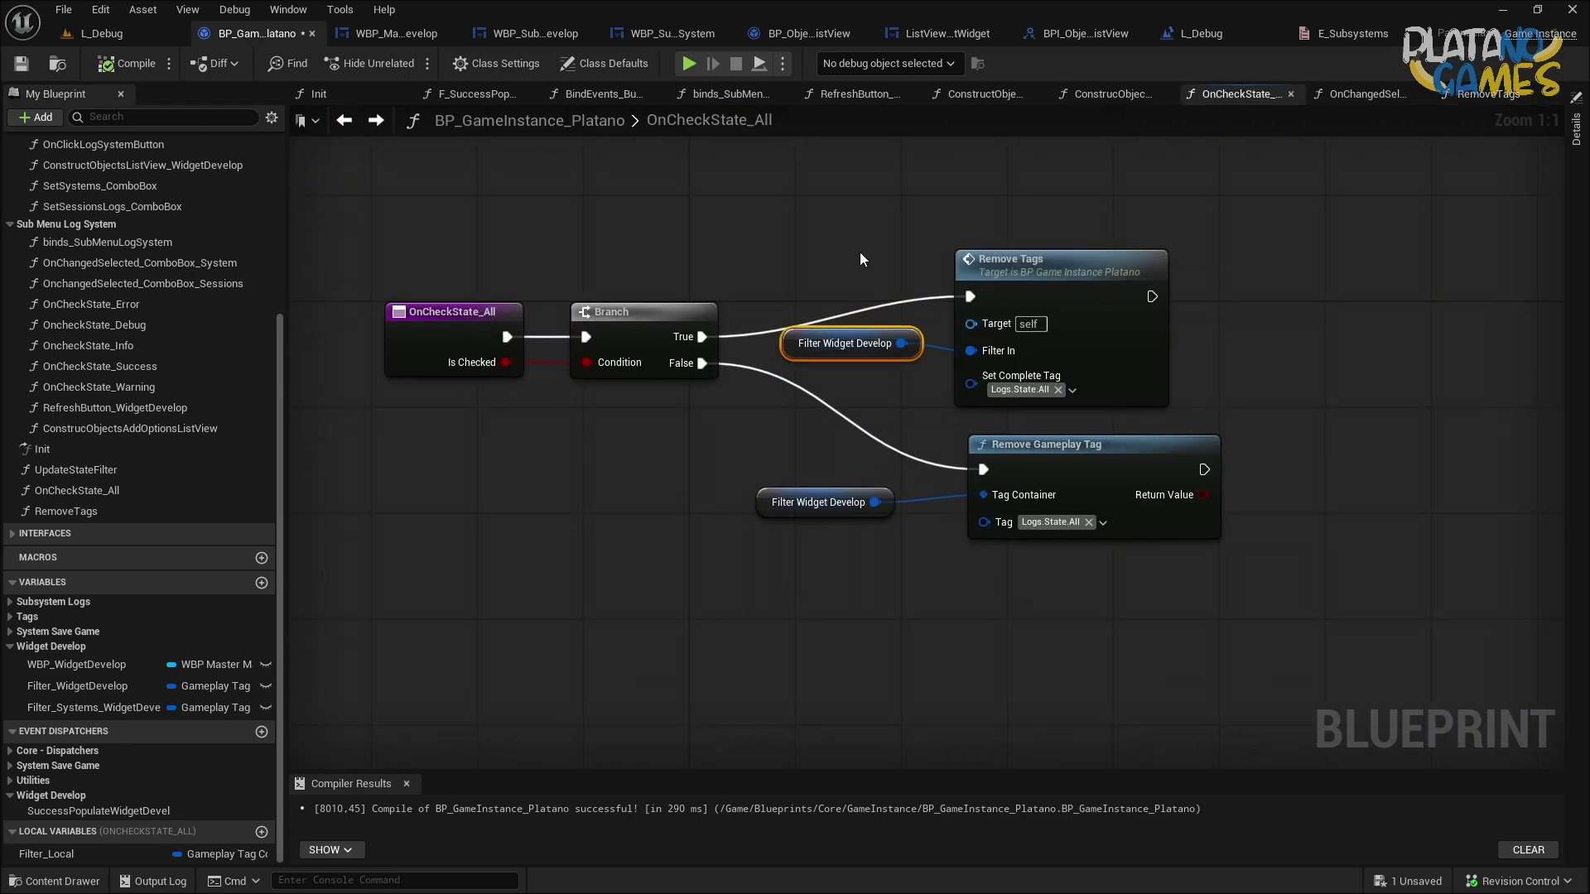
{"action": "left_click", "coordinate": [1021, 515]}
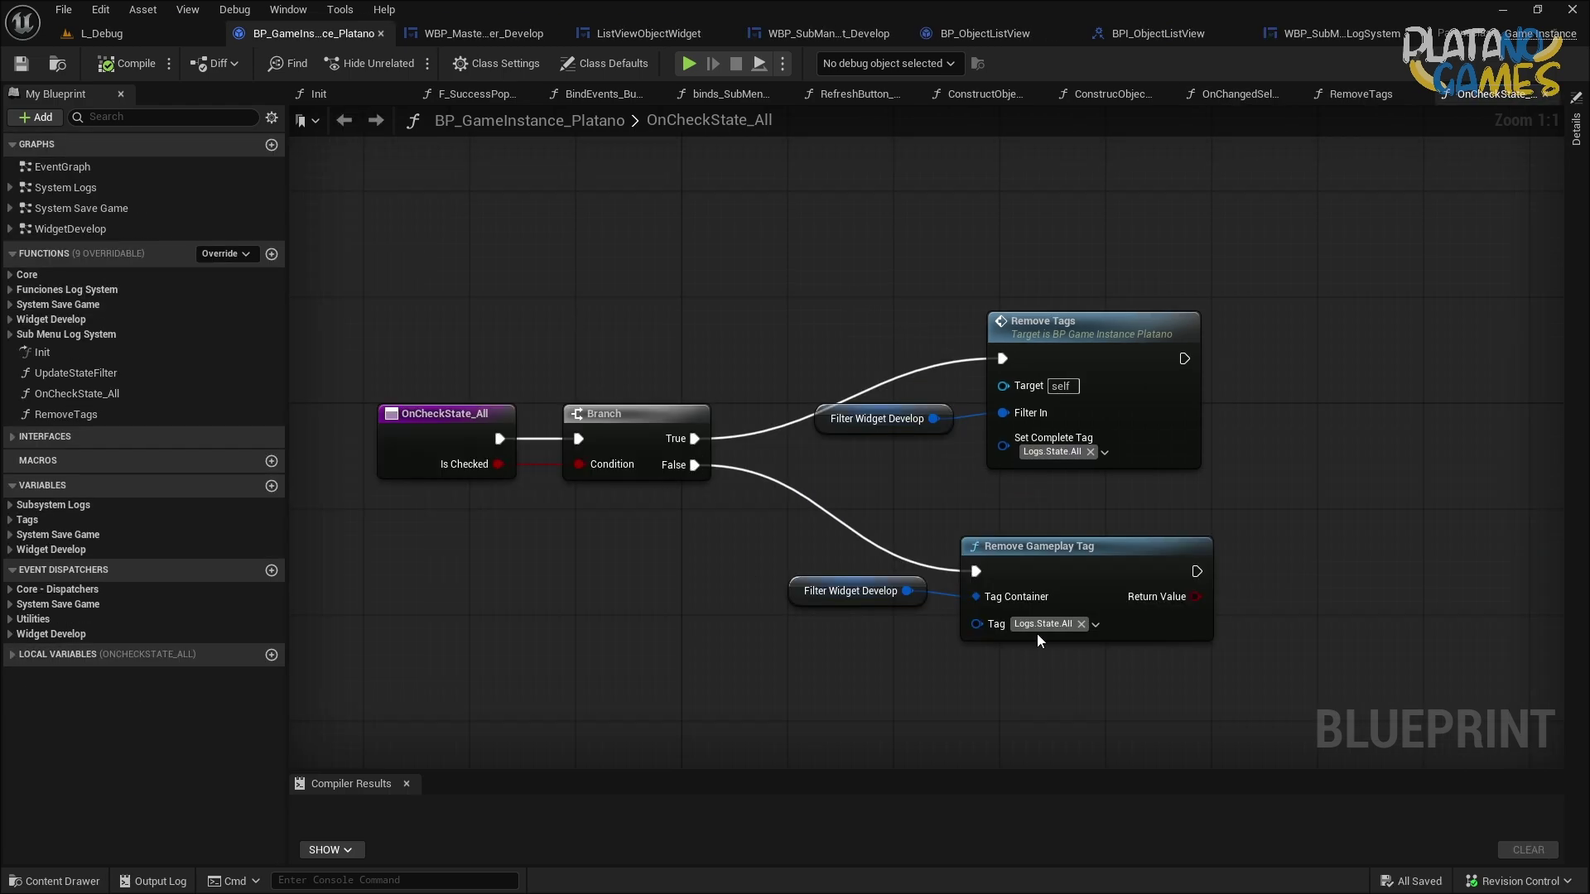
{"action": "right_click_drag", "start_coordinate": [1036, 637], "coordinate": [979, 652]}
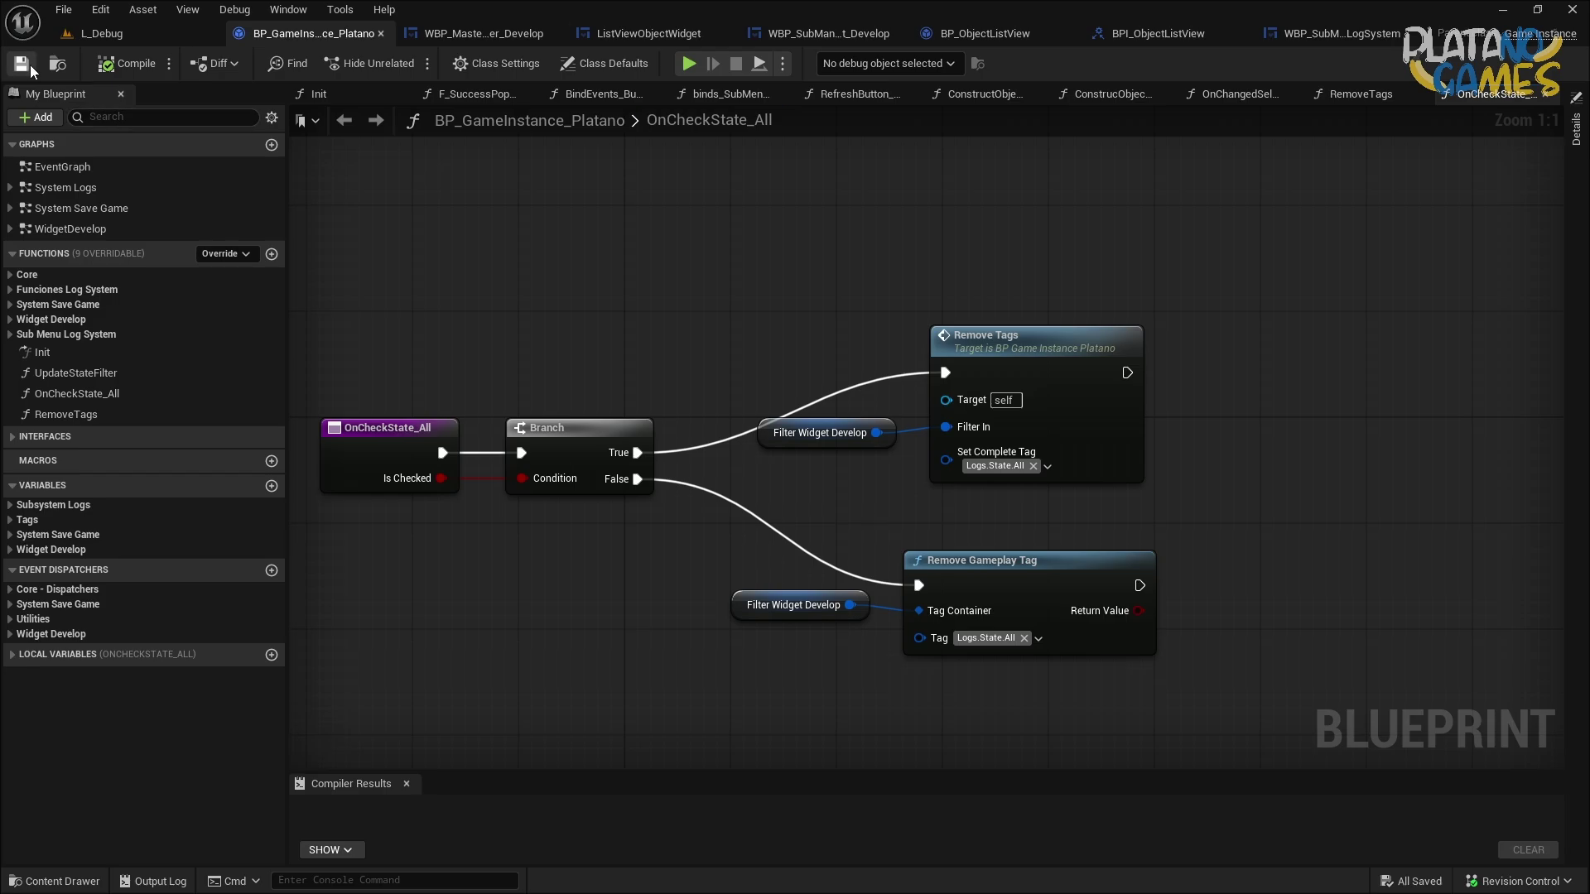
Play-test the game ticking the All log filter, then stop.
{"action": "left_click", "coordinate": [688, 64]}
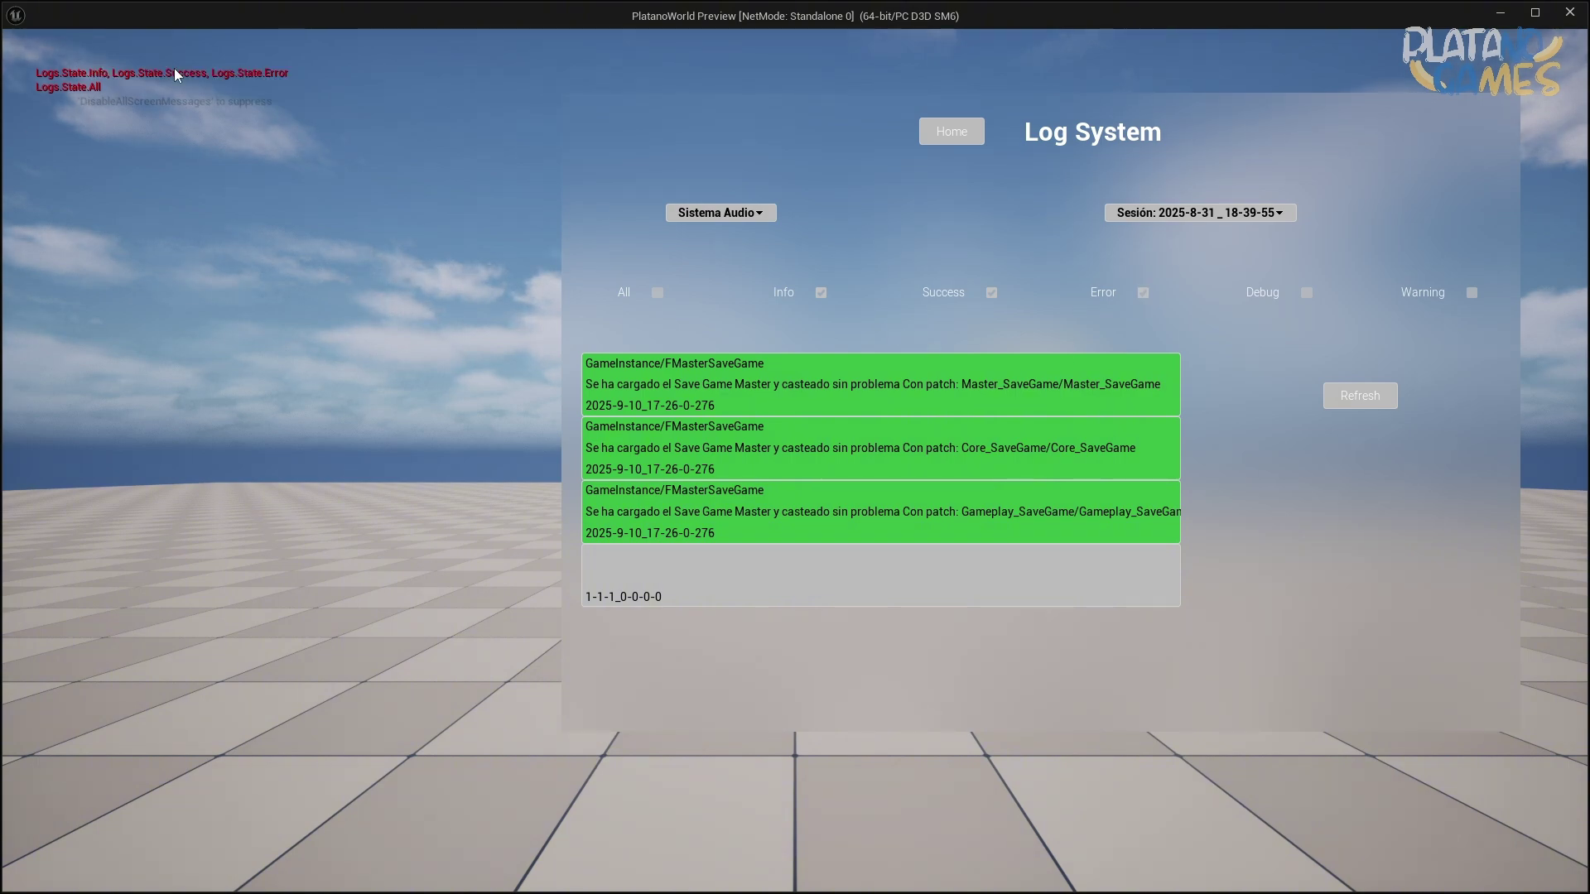
{"action": "left_click", "coordinate": [658, 293]}
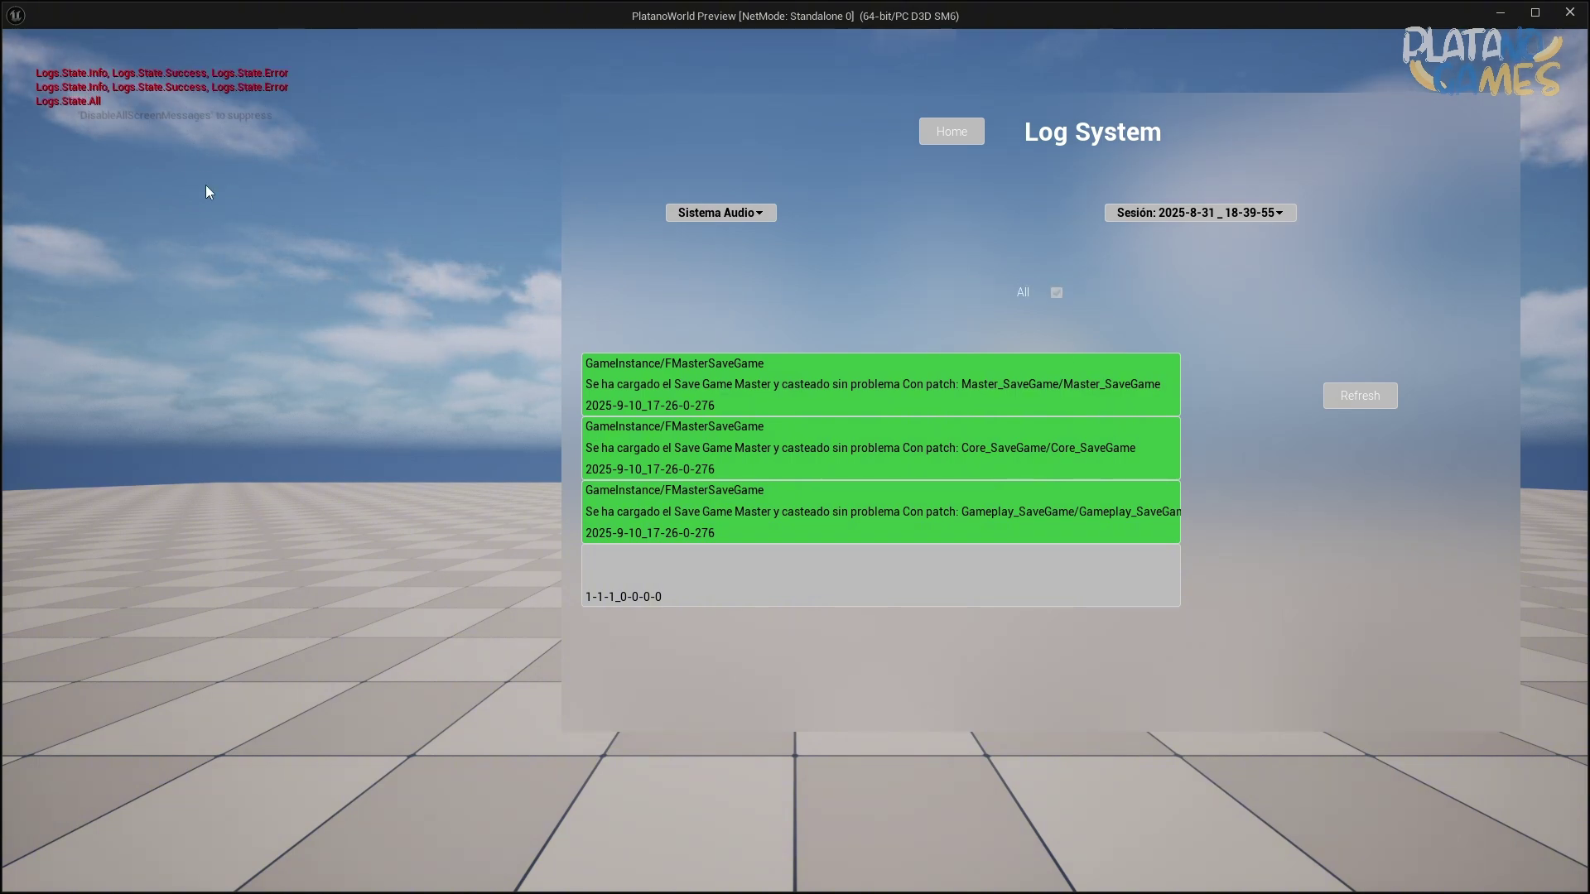
{"action": "key", "text": "Escape"}
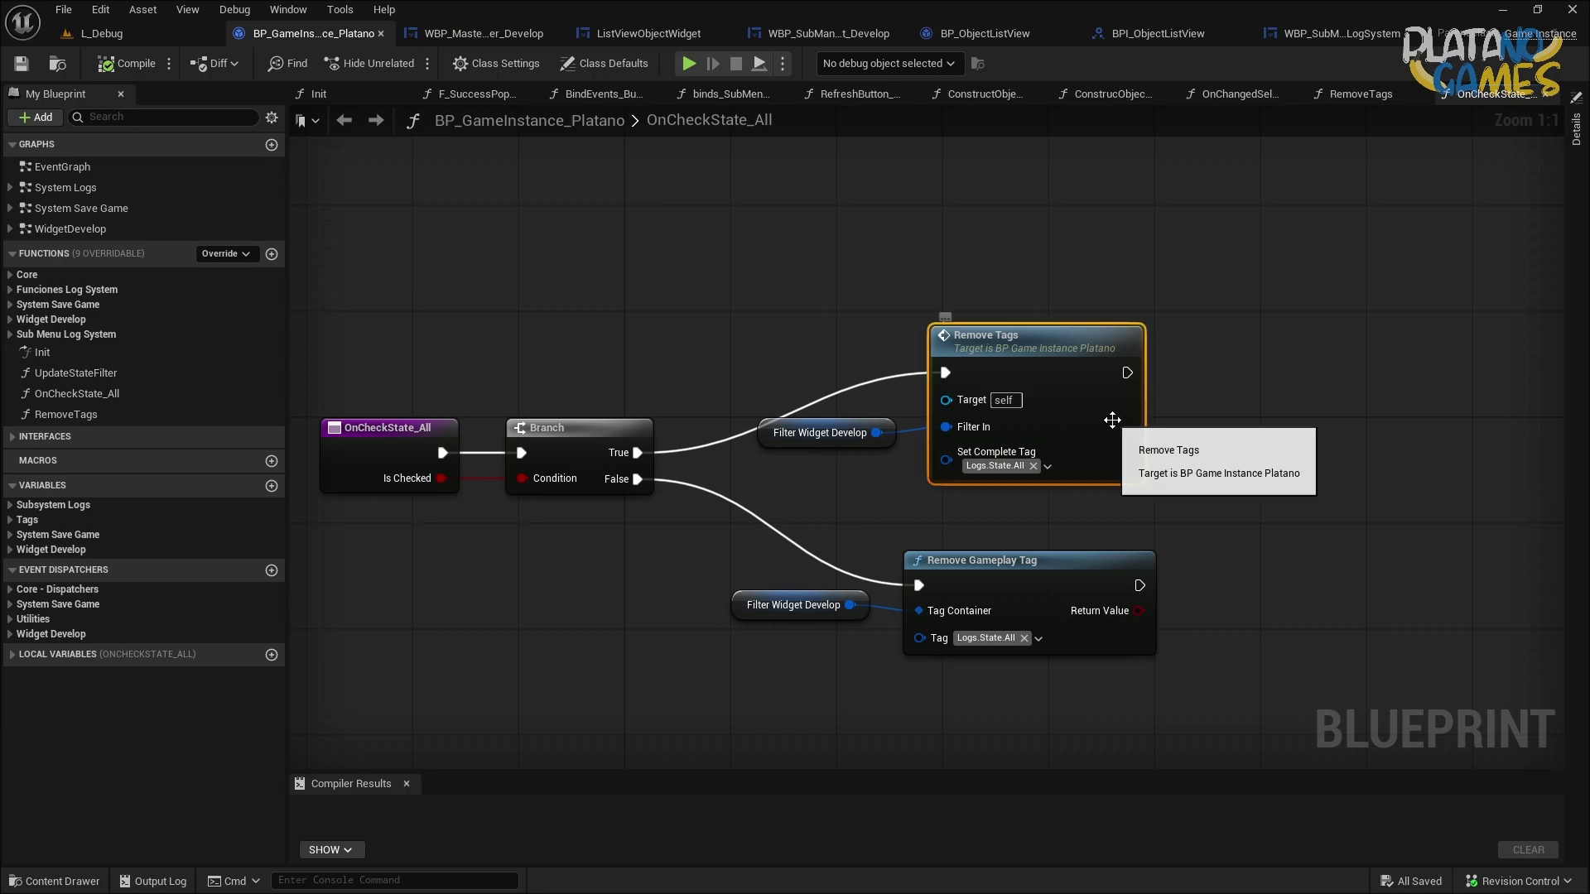
Make Remove Tags' Filter_In input pass-by-reference, then compile and save.
{"action": "left_click", "coordinate": [1573, 136]}
{"action": "left_click", "coordinate": [1194, 349]}
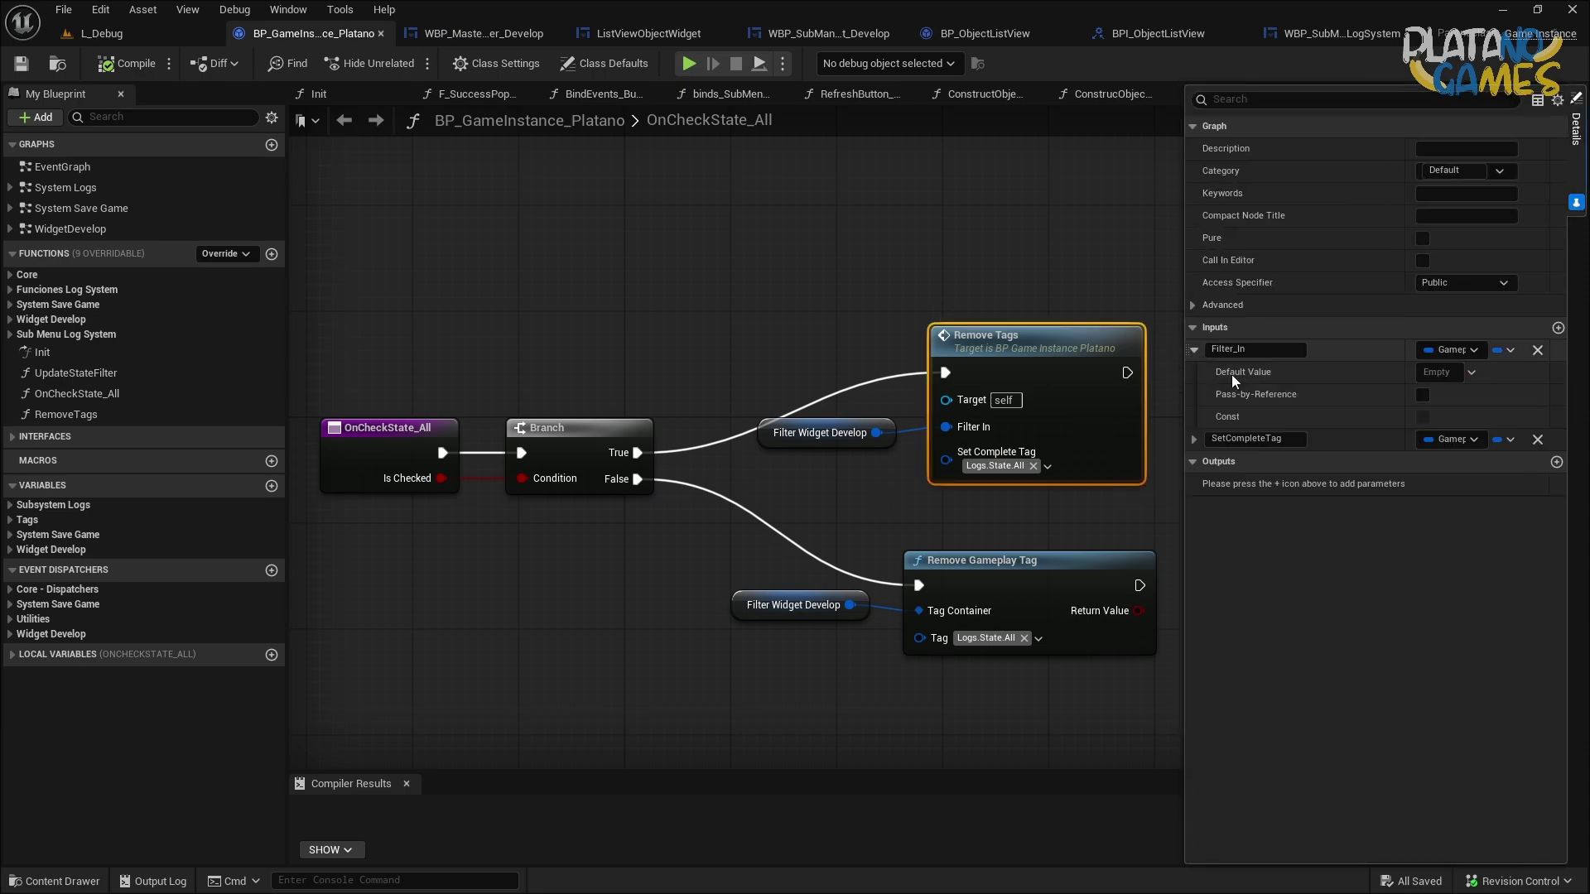
{"action": "left_click", "coordinate": [1422, 395]}
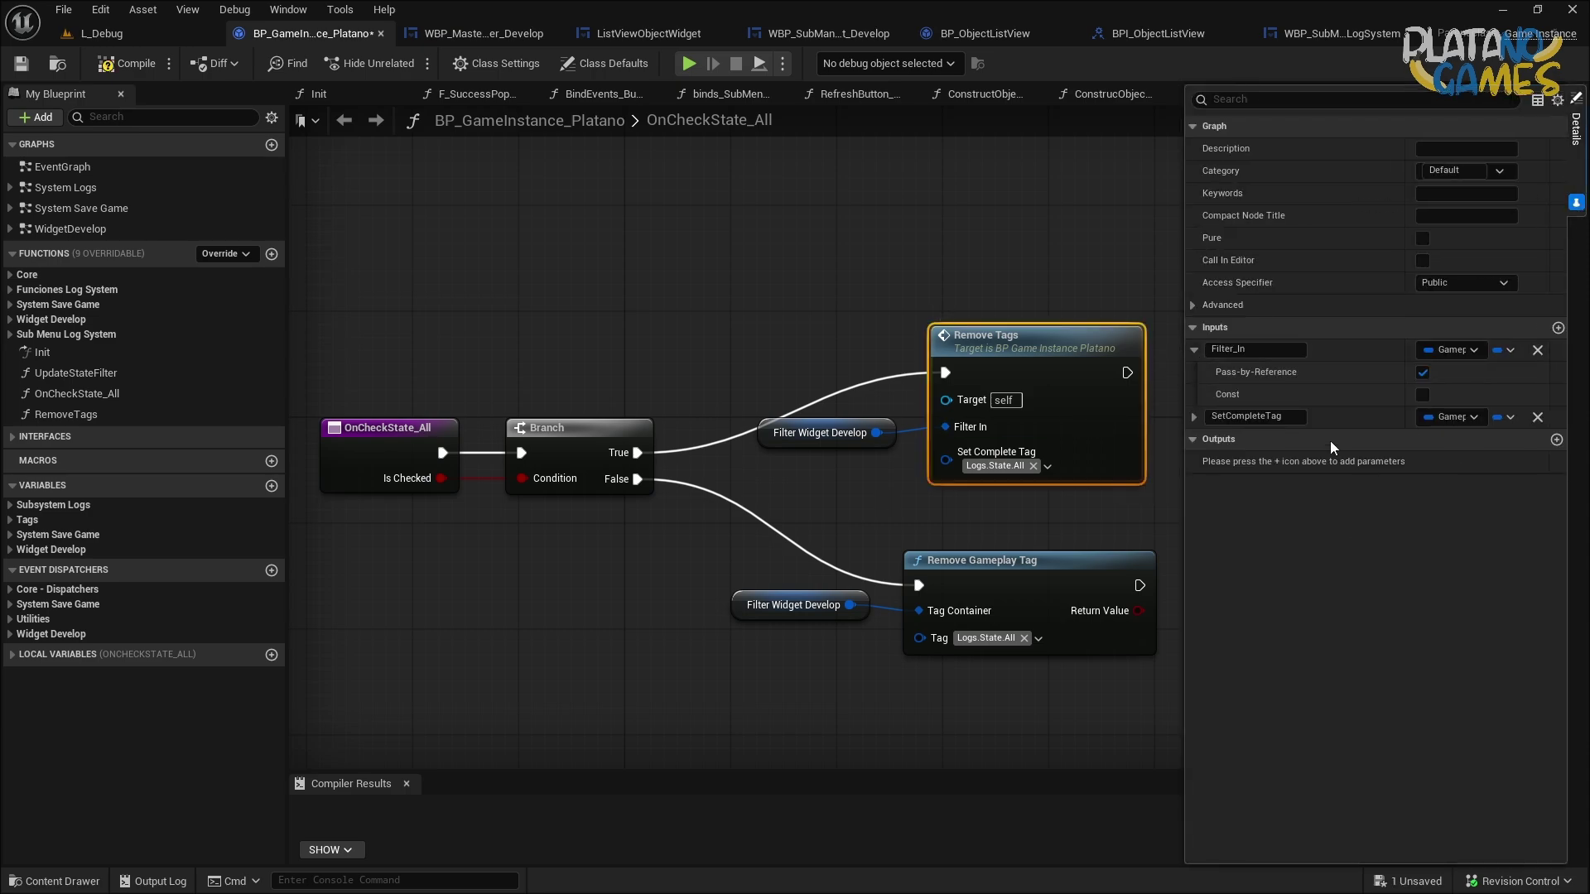
{"action": "left_click", "coordinate": [749, 330]}
{"action": "right_click_drag", "start_coordinate": [780, 337], "coordinate": [704, 327]}
{"action": "key", "text": "ctrl+s"}
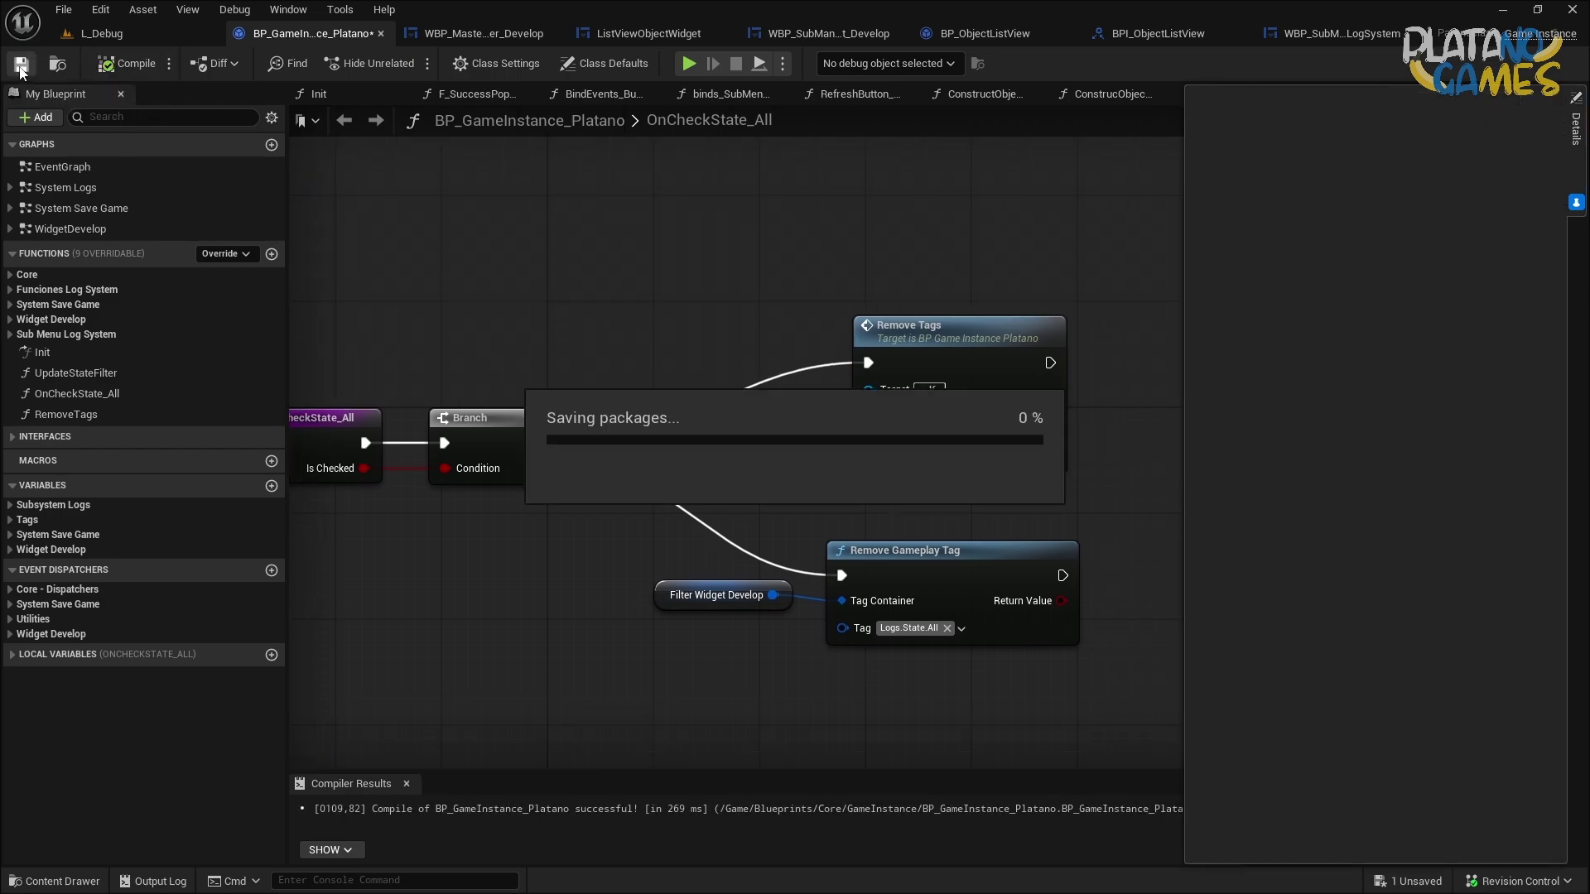
{"action": "left_click", "coordinate": [1576, 128]}
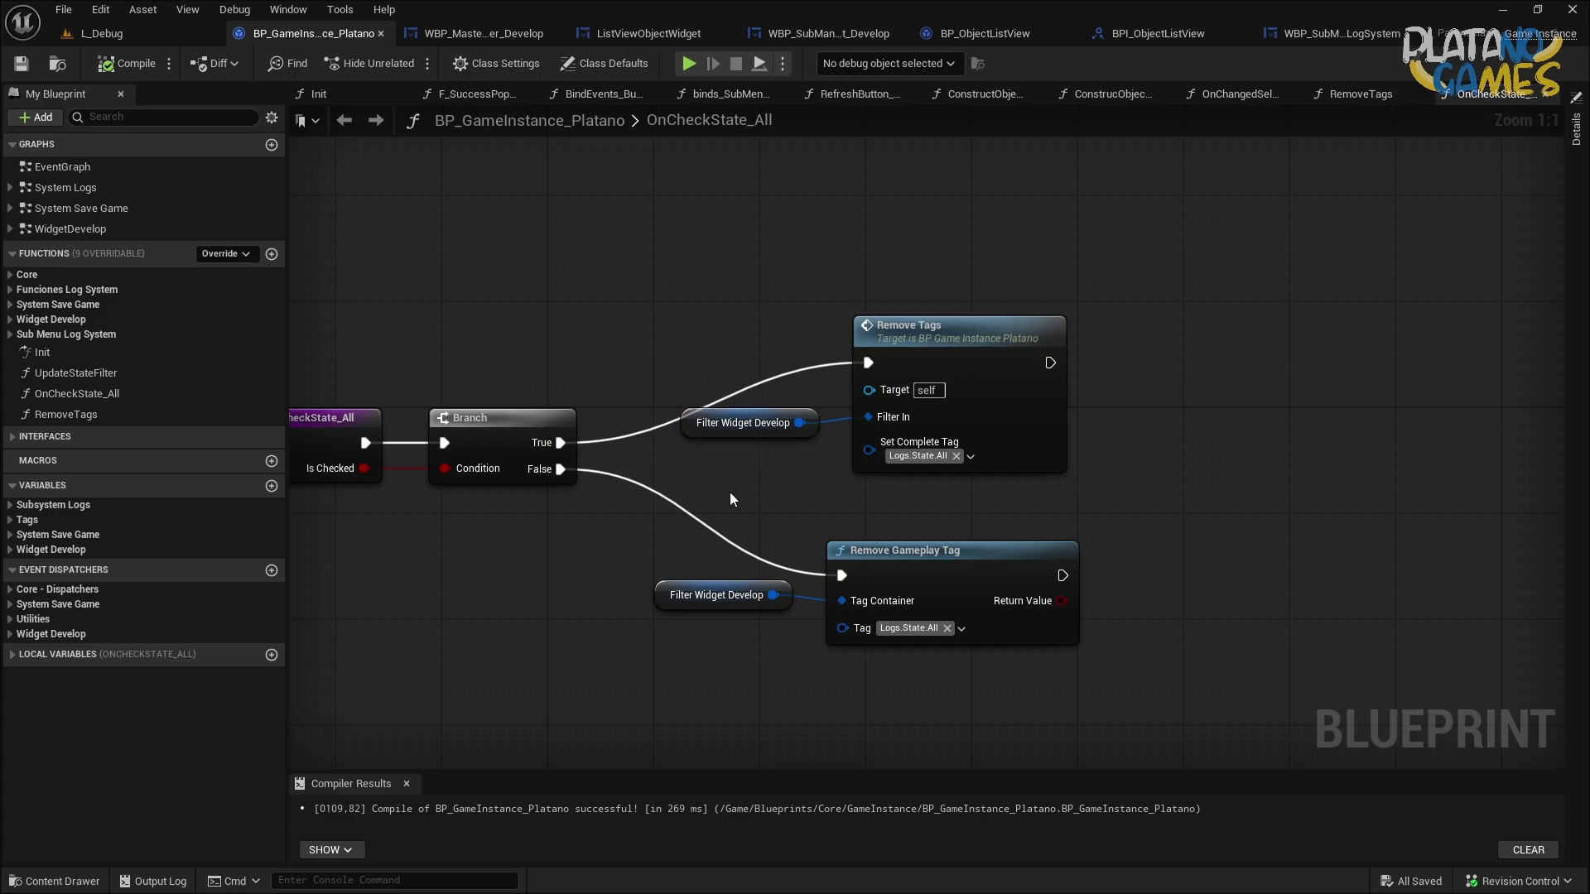
{"action": "right_click_drag", "start_coordinate": [729, 492], "coordinate": [736, 512]}
Check the RemoveTags graph and retest the game by ticking the All log filter.
{"action": "left_click", "coordinate": [688, 63]}
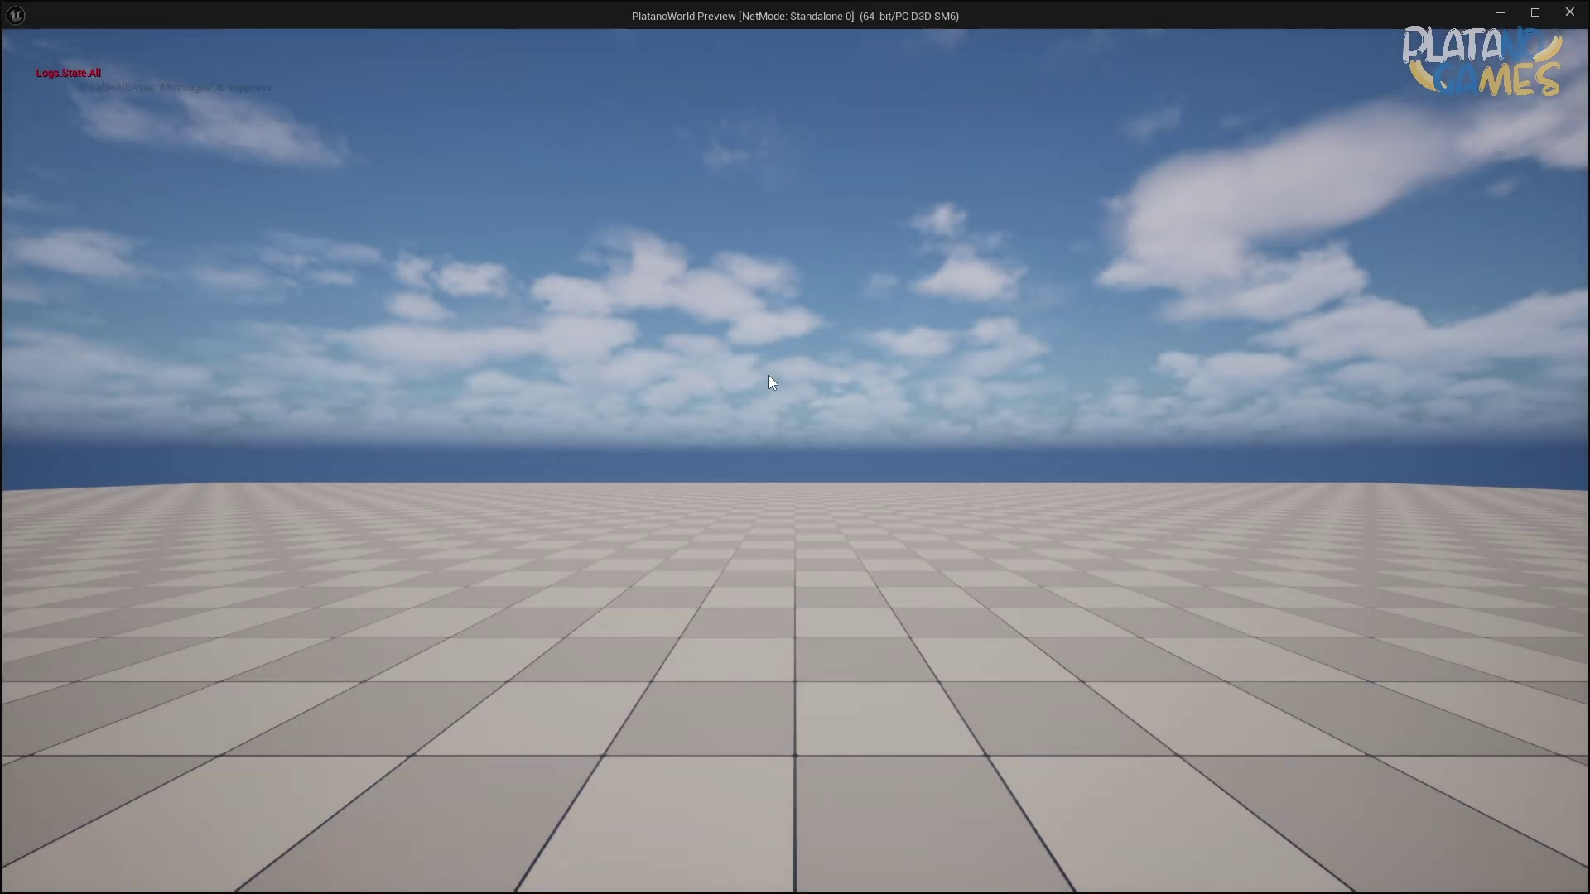
{"action": "key", "text": "Escape"}
{"action": "double_click", "coordinate": [1002, 378]}
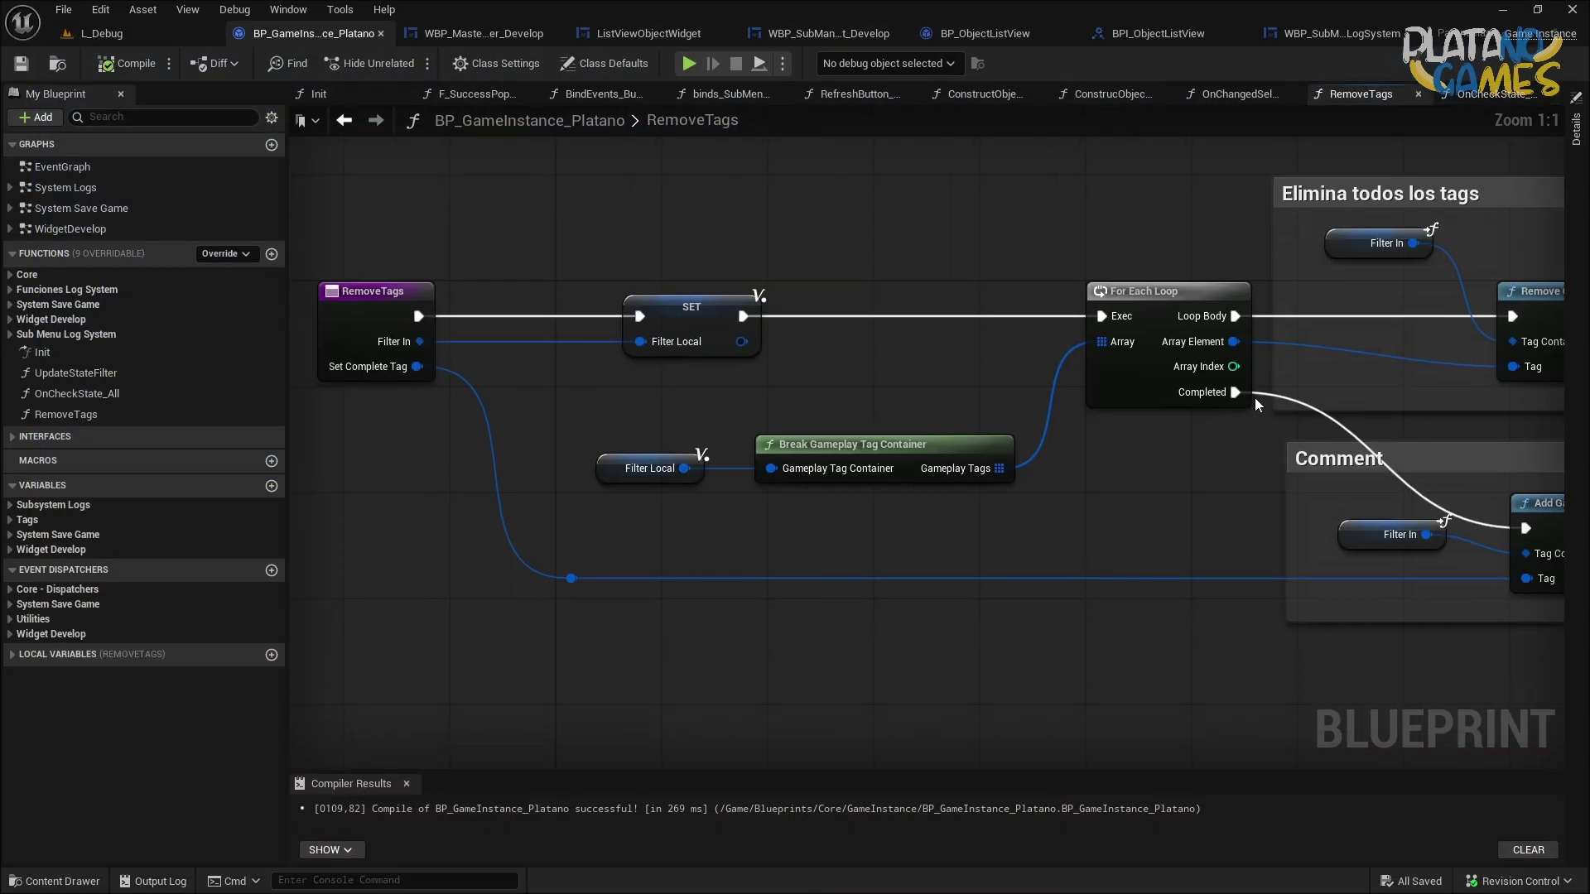
{"action": "left_click", "coordinate": [343, 120]}
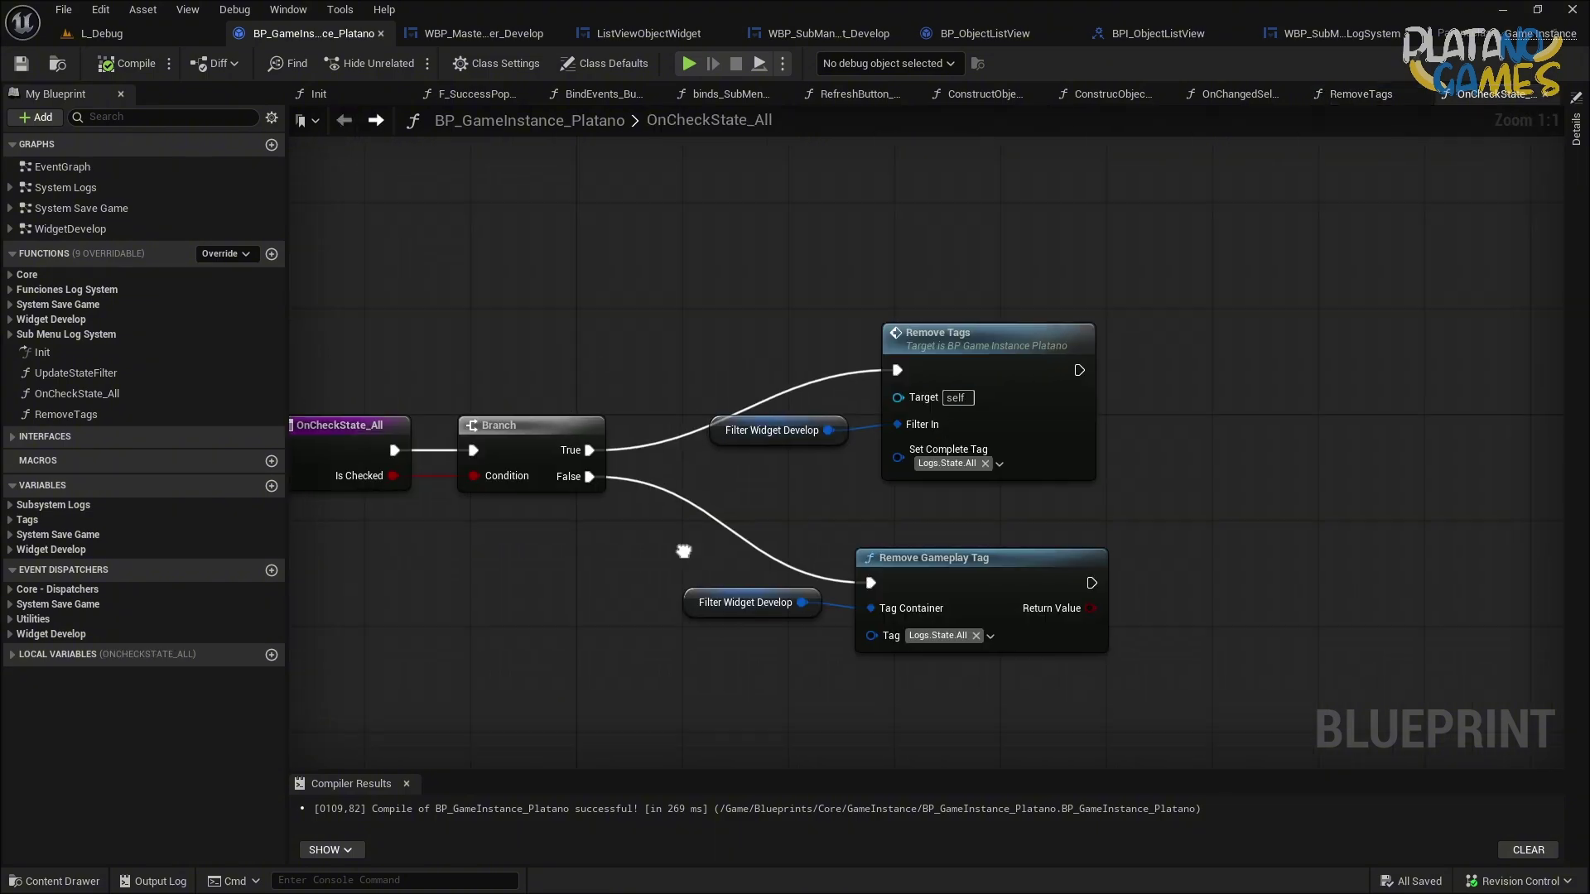
{"action": "left_click", "coordinate": [688, 63]}
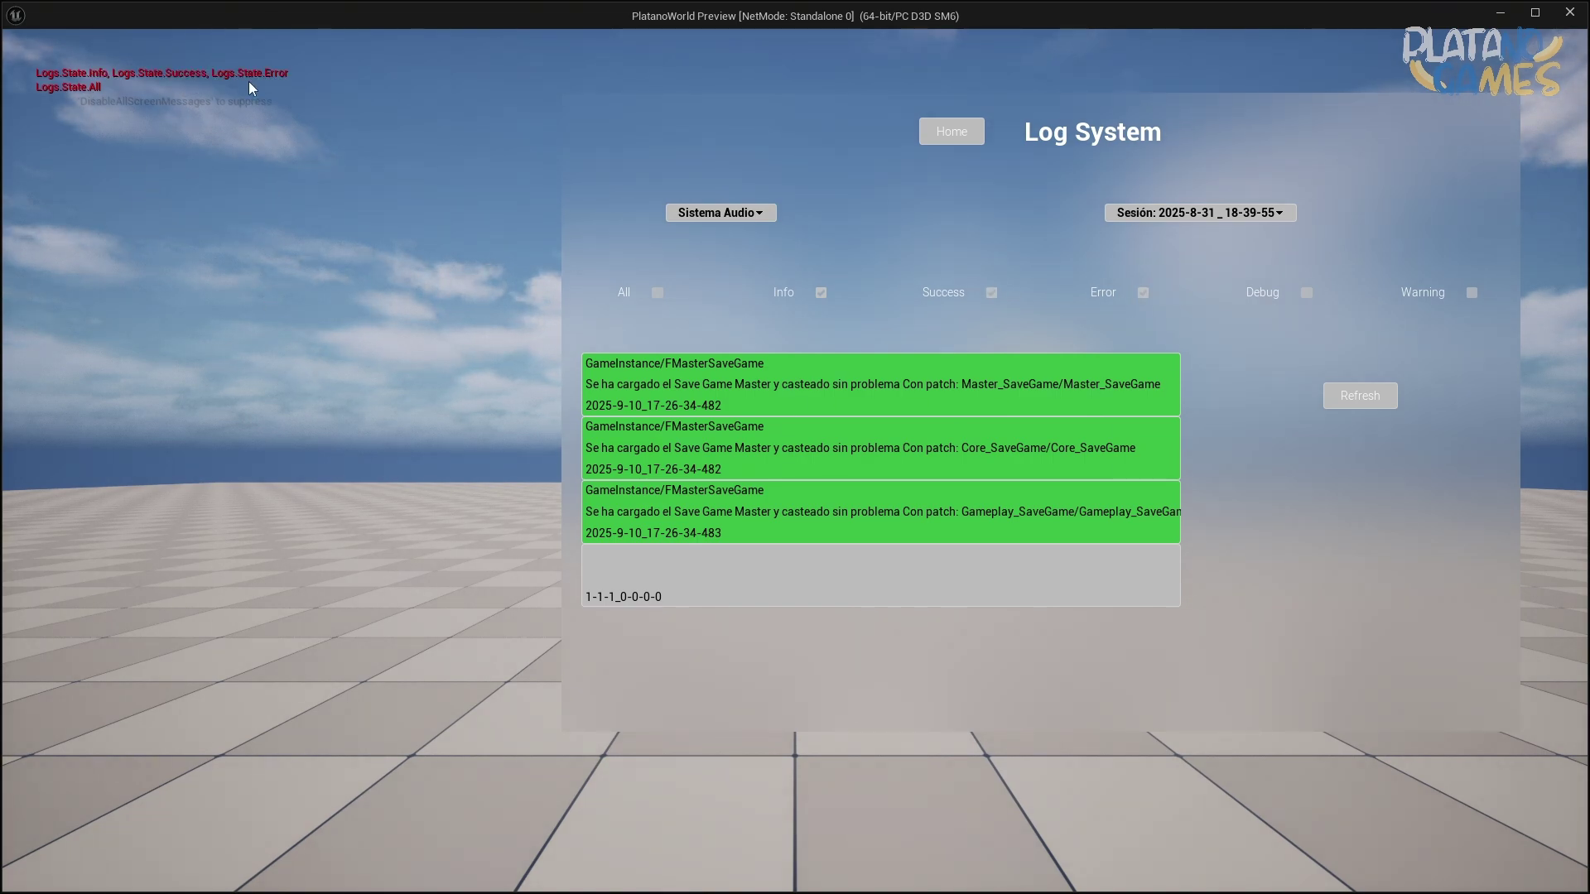
{"action": "left_click", "coordinate": [656, 293]}
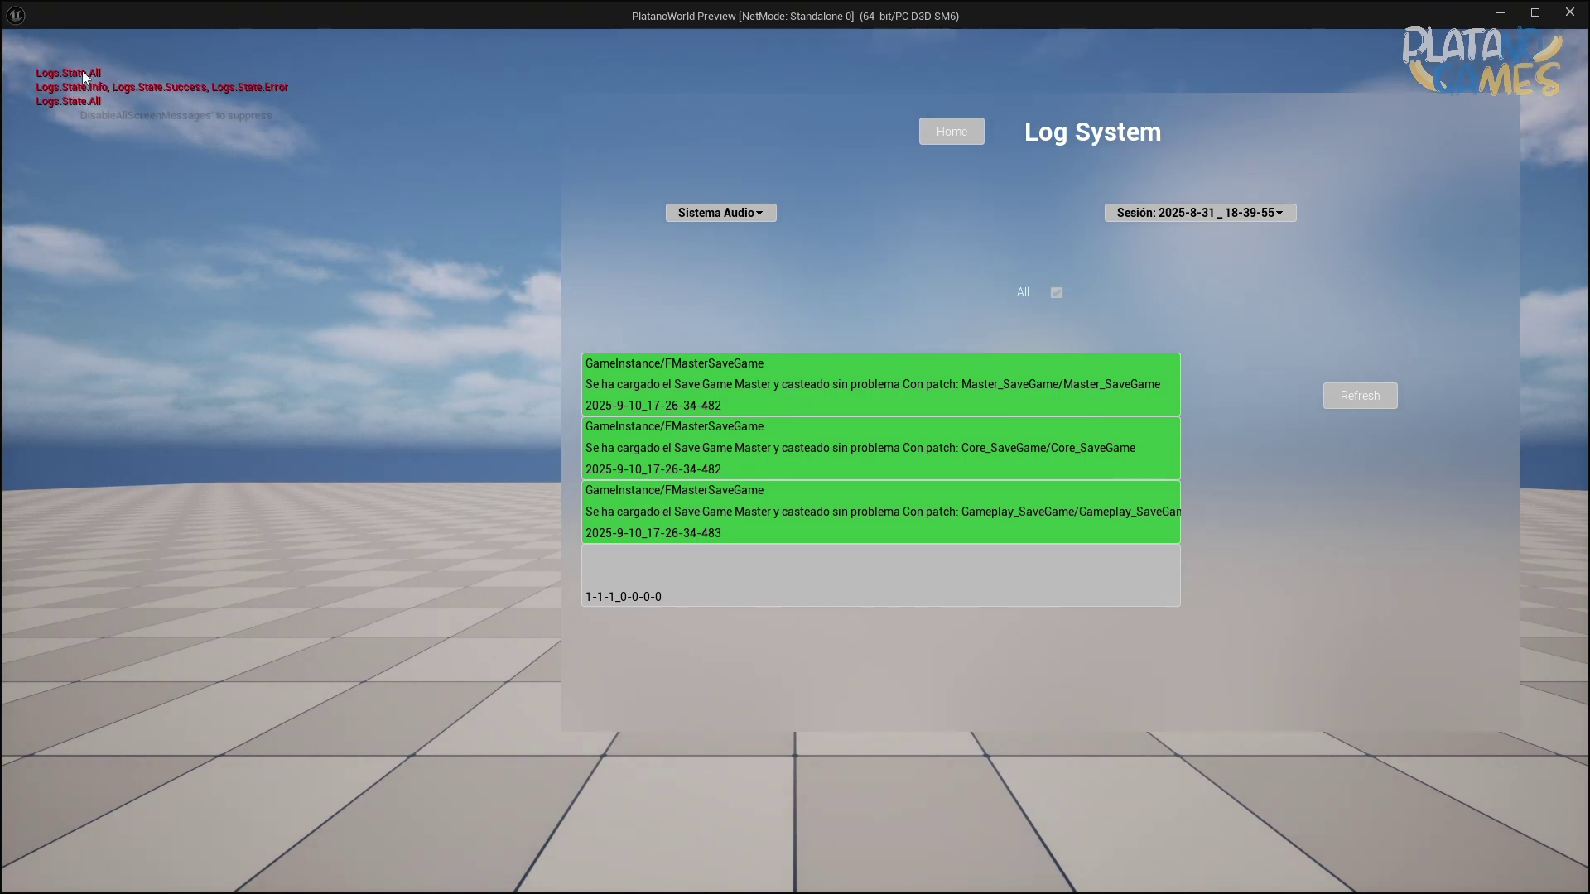
{"action": "key", "text": "Escape"}
Open the RemoveTags graph, then move to the OnChangedSelected_ComboBox_System graph.
{"action": "left_click_drag", "start_coordinate": [736, 489], "coordinate": [1099, 608]}
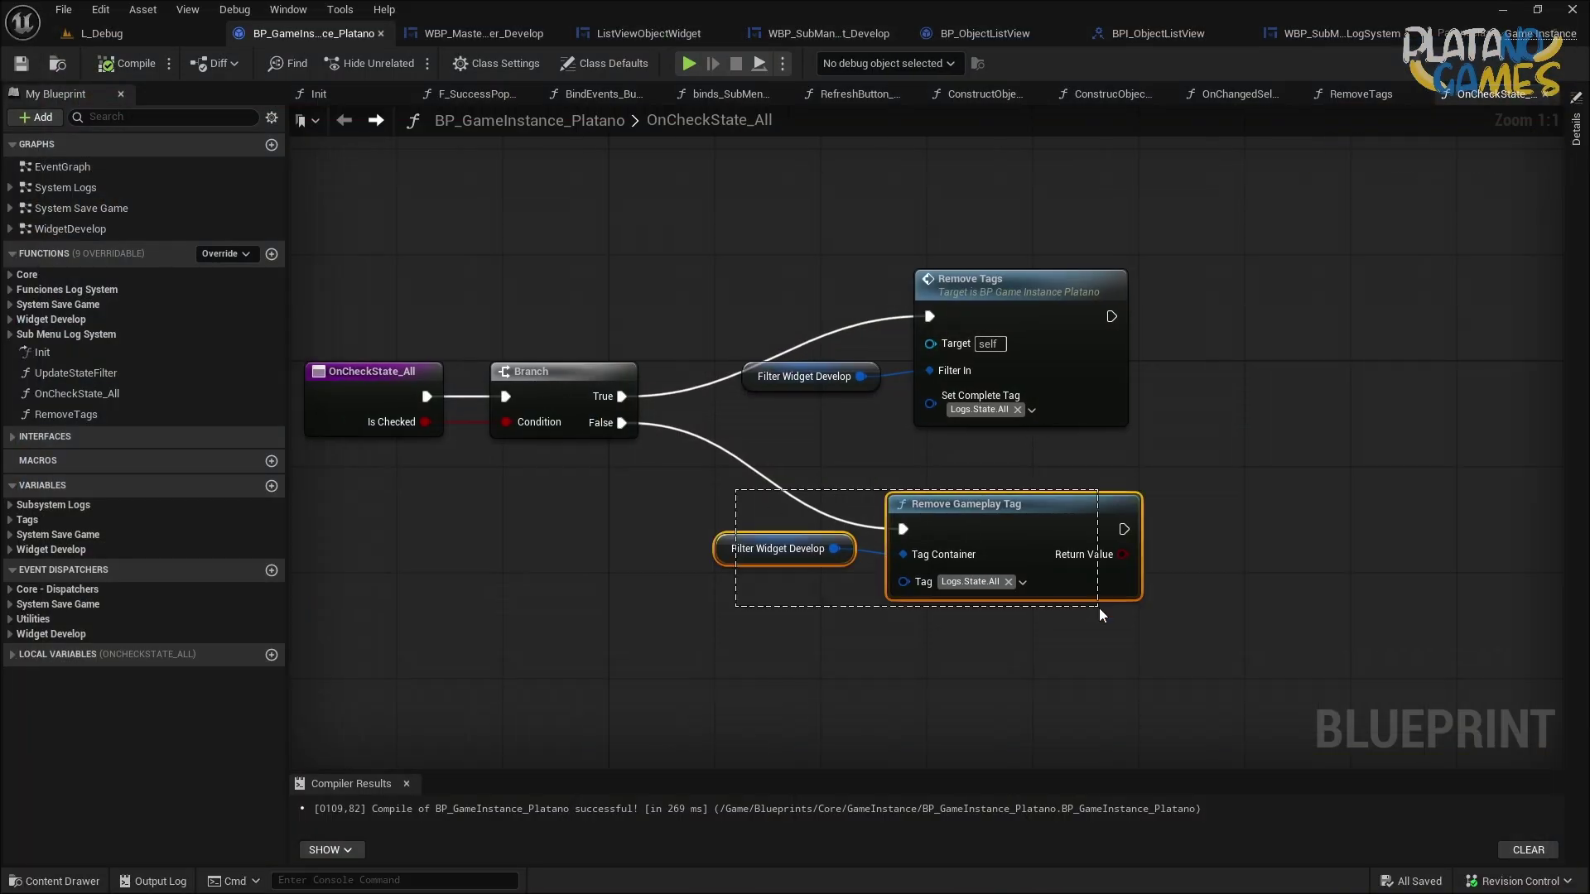
{"action": "left_click", "coordinate": [1040, 376]}
{"action": "left_click", "coordinate": [1386, 97]}
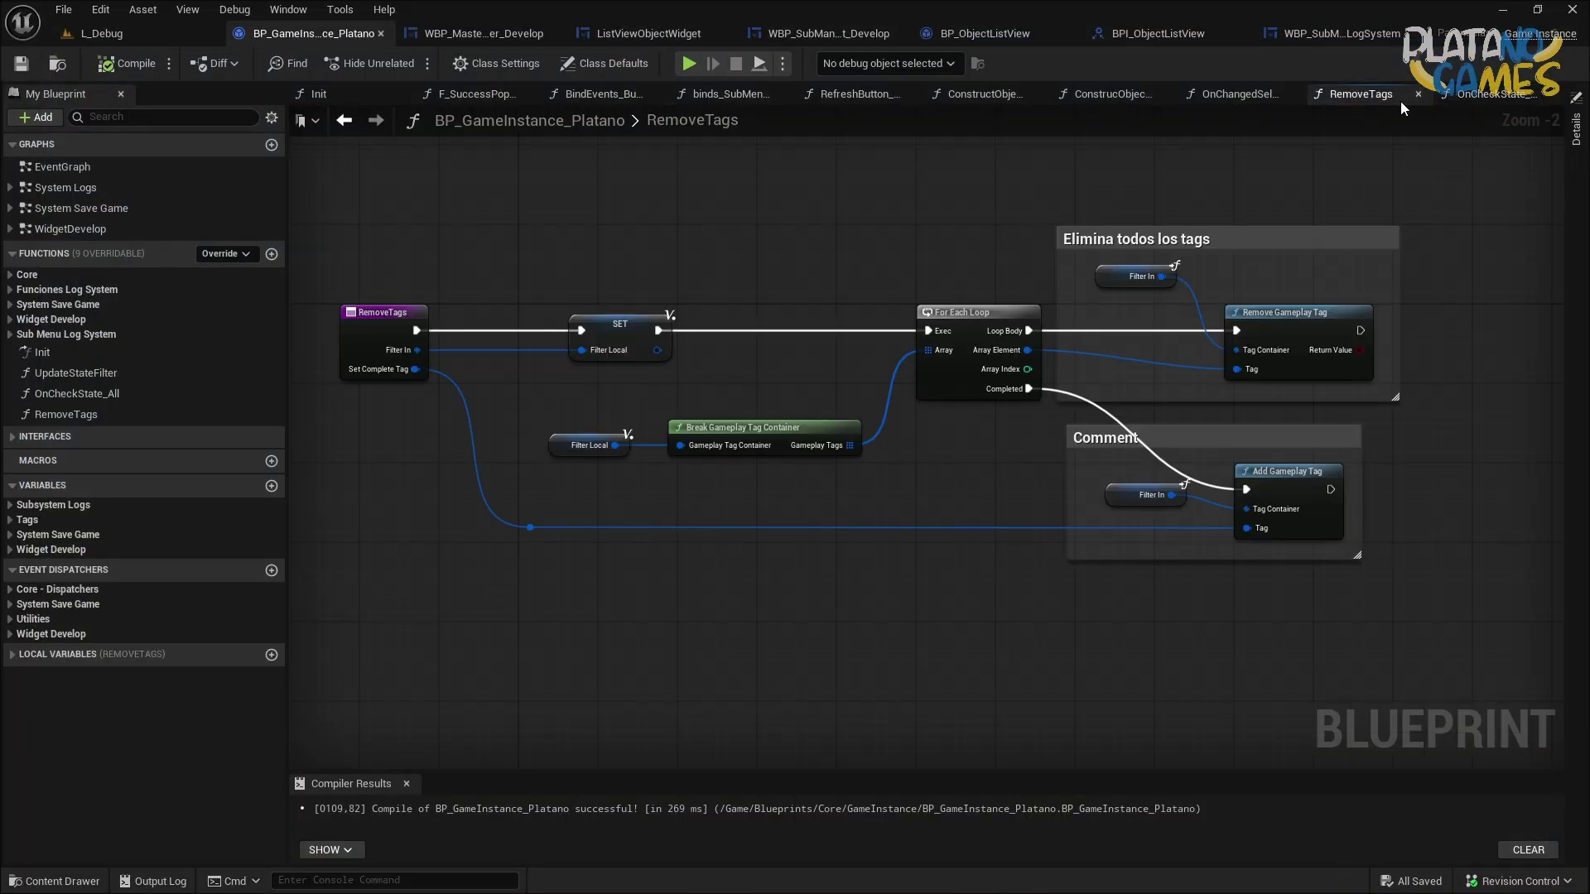
{"action": "left_click", "coordinate": [1265, 97]}
Add a Filter_Systems_WidgetDevelop getter to the OnChangedSelected_ComboBox_System graph.
{"action": "left_click", "coordinate": [1416, 93]}
{"action": "mouse_move", "coordinate": [1159, 431]}
{"action": "right_mouse_down"}
{"action": "mouse_move", "coordinate": [1027, 445]}
{"action": "mouse_move", "coordinate": [1199, 390]}
{"action": "right_mouse_up"}
{"action": "scroll", "coordinate": [1016, 404], "scroll_direction": "down", "scroll_amount": 3}
{"action": "right_click_drag", "start_coordinate": [894, 417], "coordinate": [848, 475]}
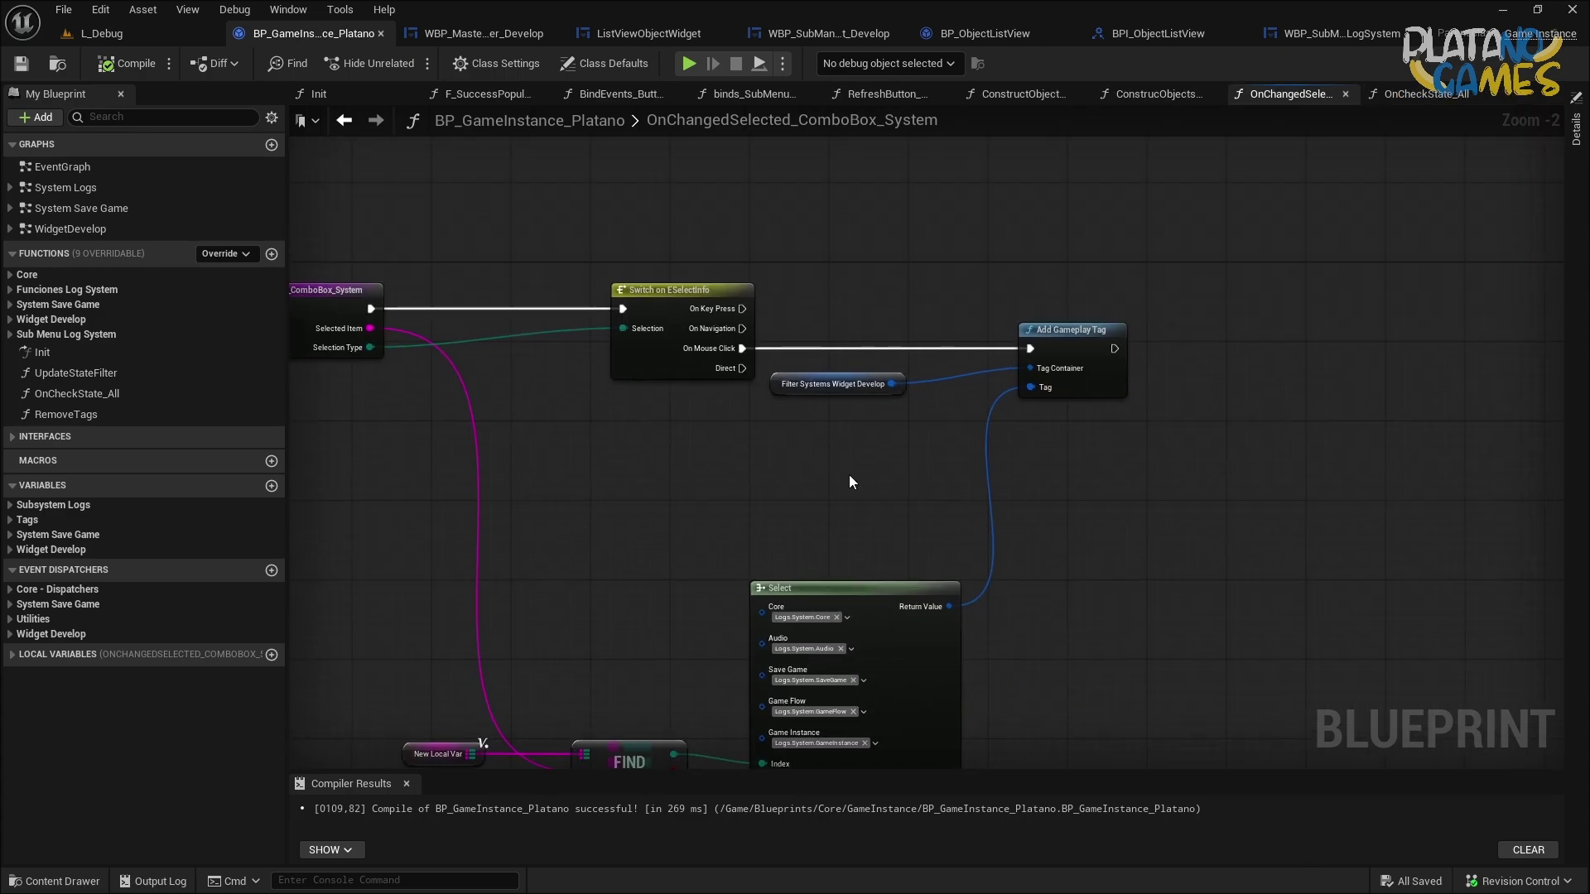
{"action": "left_click", "coordinate": [11, 551]}
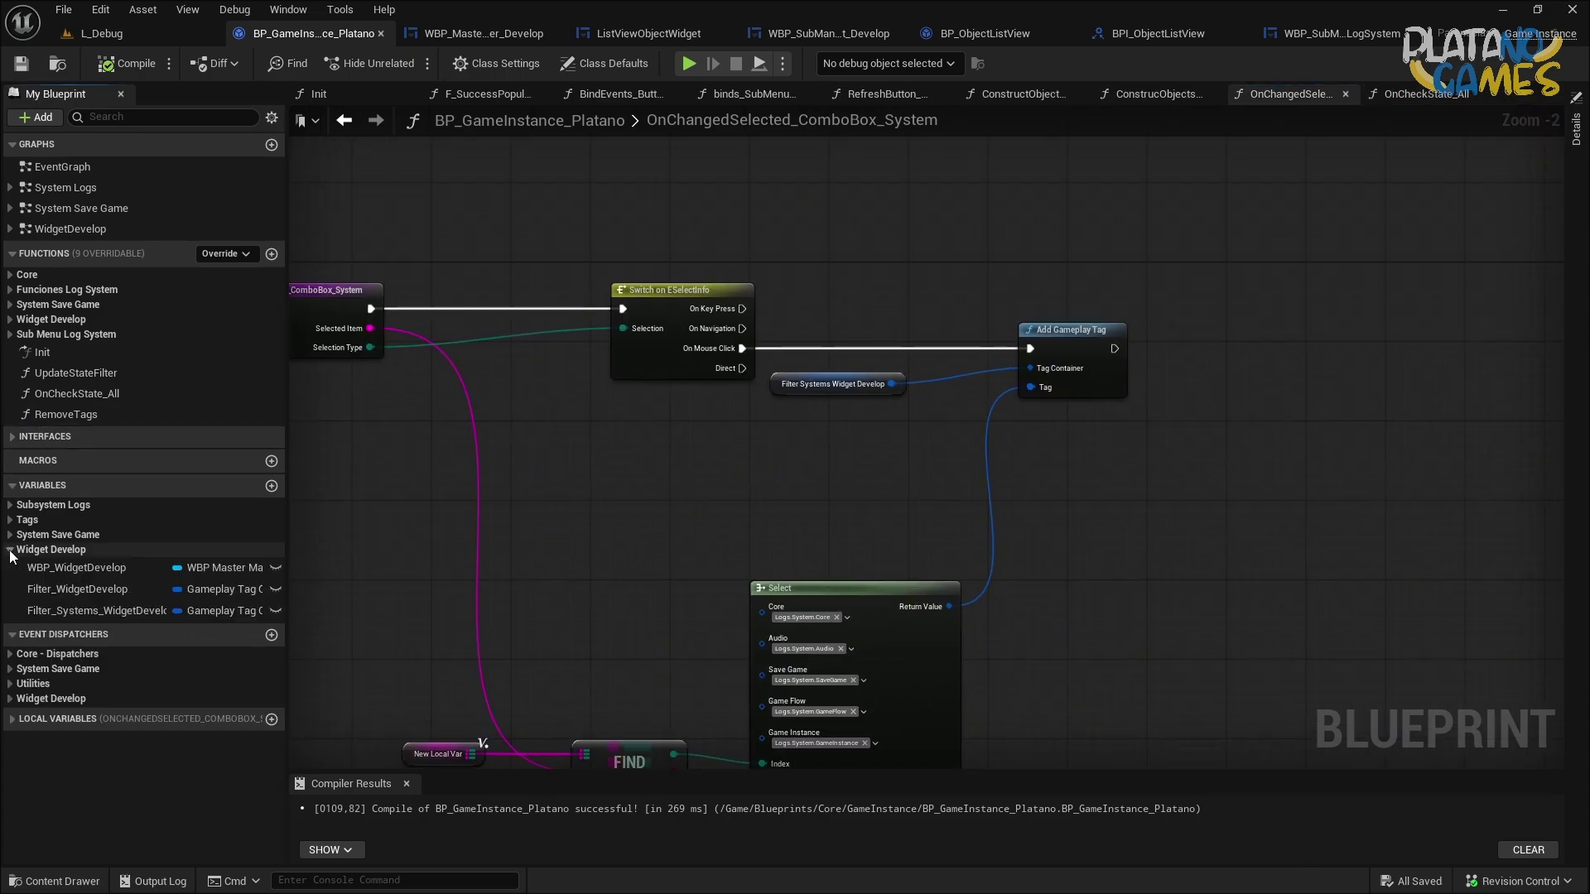
{"action": "left_click_drag", "start_coordinate": [103, 613], "coordinate": [735, 446]}
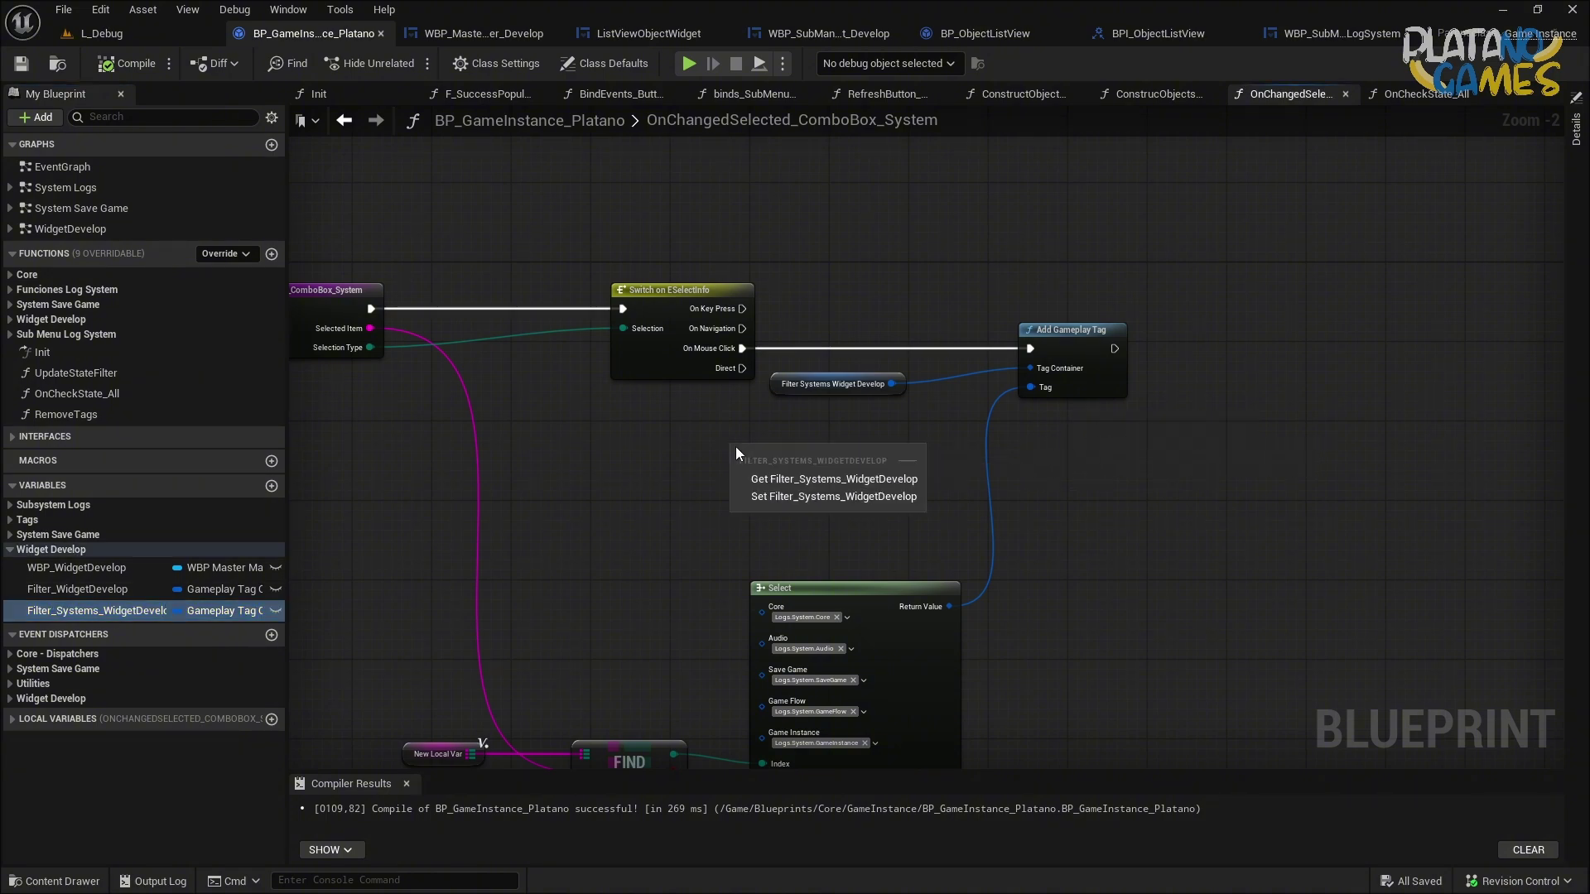
{"action": "left_click", "coordinate": [834, 479]}
Delete the old filter getter and Add Gameplay Tag nodes, then compile.
{"action": "mouse_move", "coordinate": [861, 407]}
{"action": "left_mouse_down"}
{"action": "mouse_move", "coordinate": [1130, 319]}
{"action": "mouse_move", "coordinate": [1428, 349]}
{"action": "left_mouse_up"}
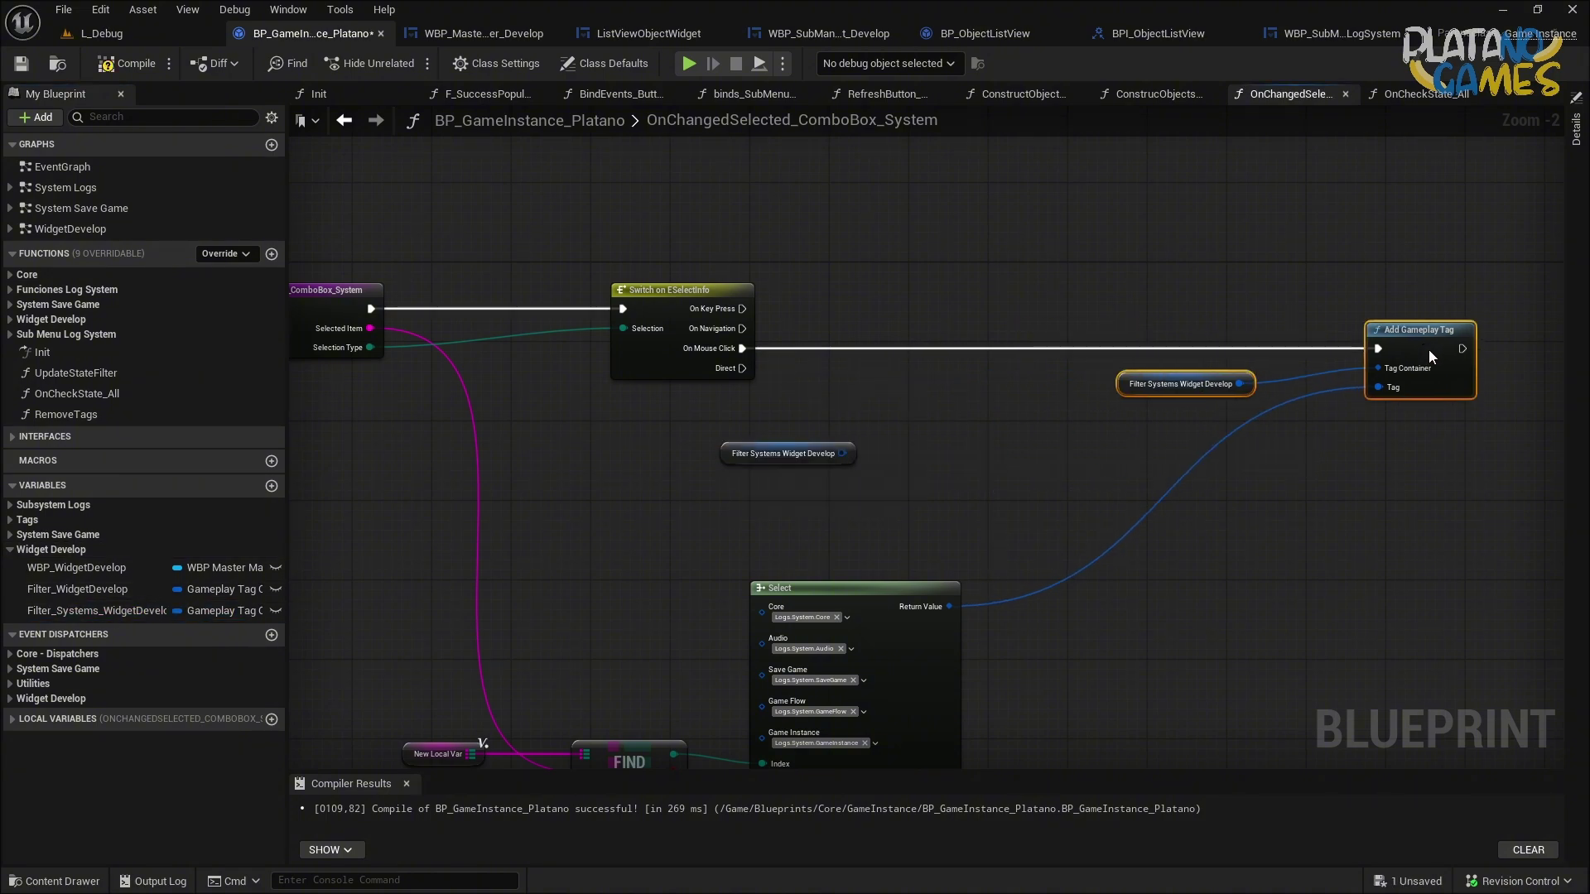
{"action": "scroll", "coordinate": [1011, 387], "scroll_direction": "up", "scroll_amount": 3}
{"action": "left_click_drag", "start_coordinate": [1073, 440], "coordinate": [1467, 331]}
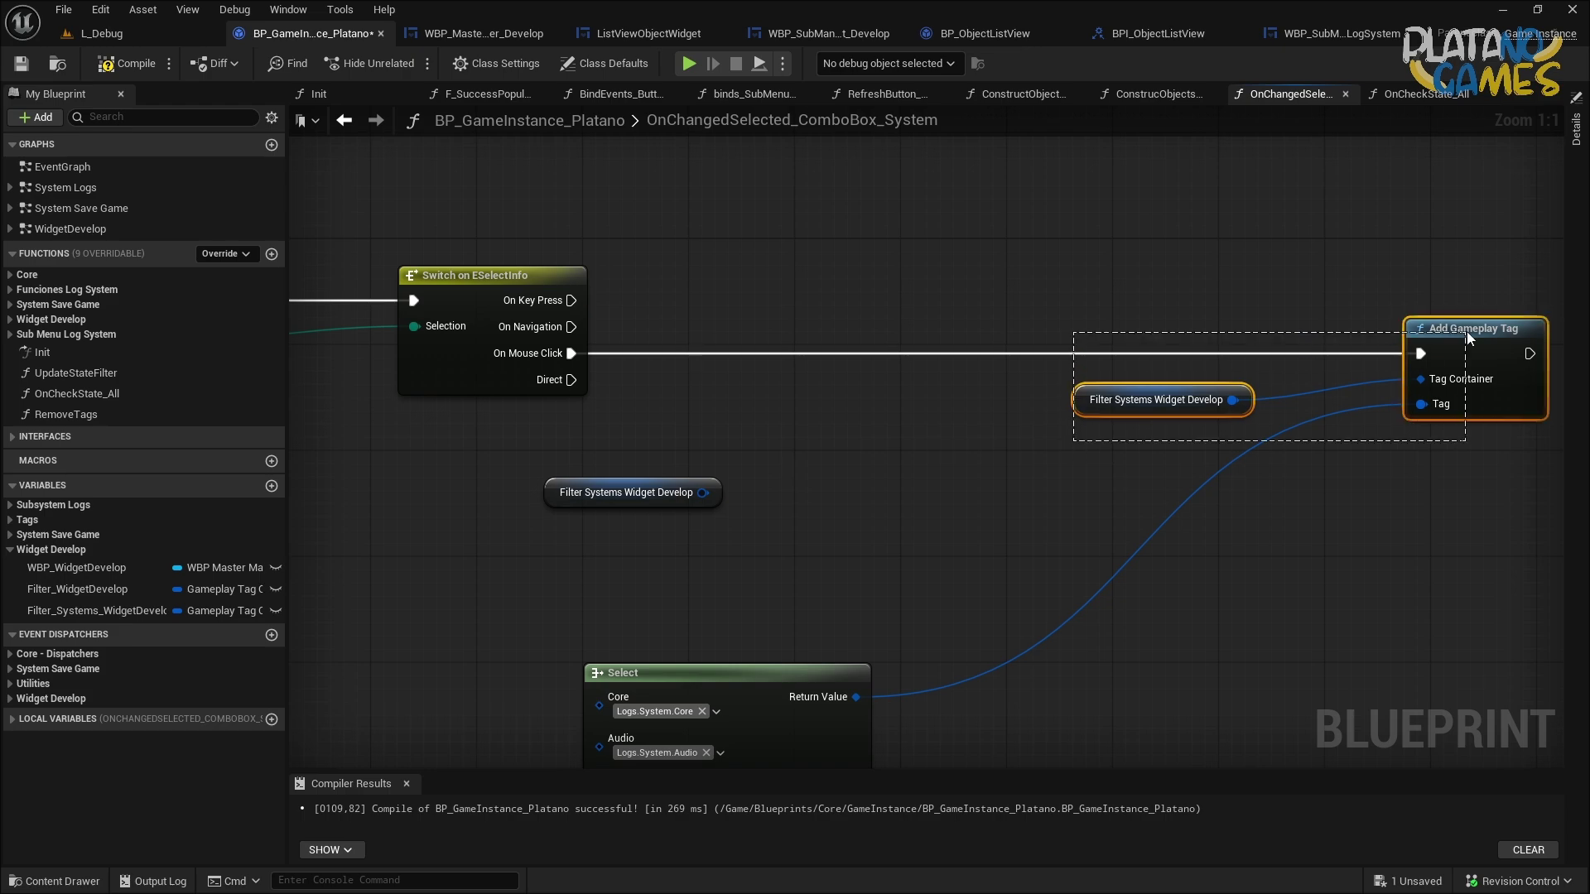
{"action": "left_click", "coordinate": [1068, 498]}
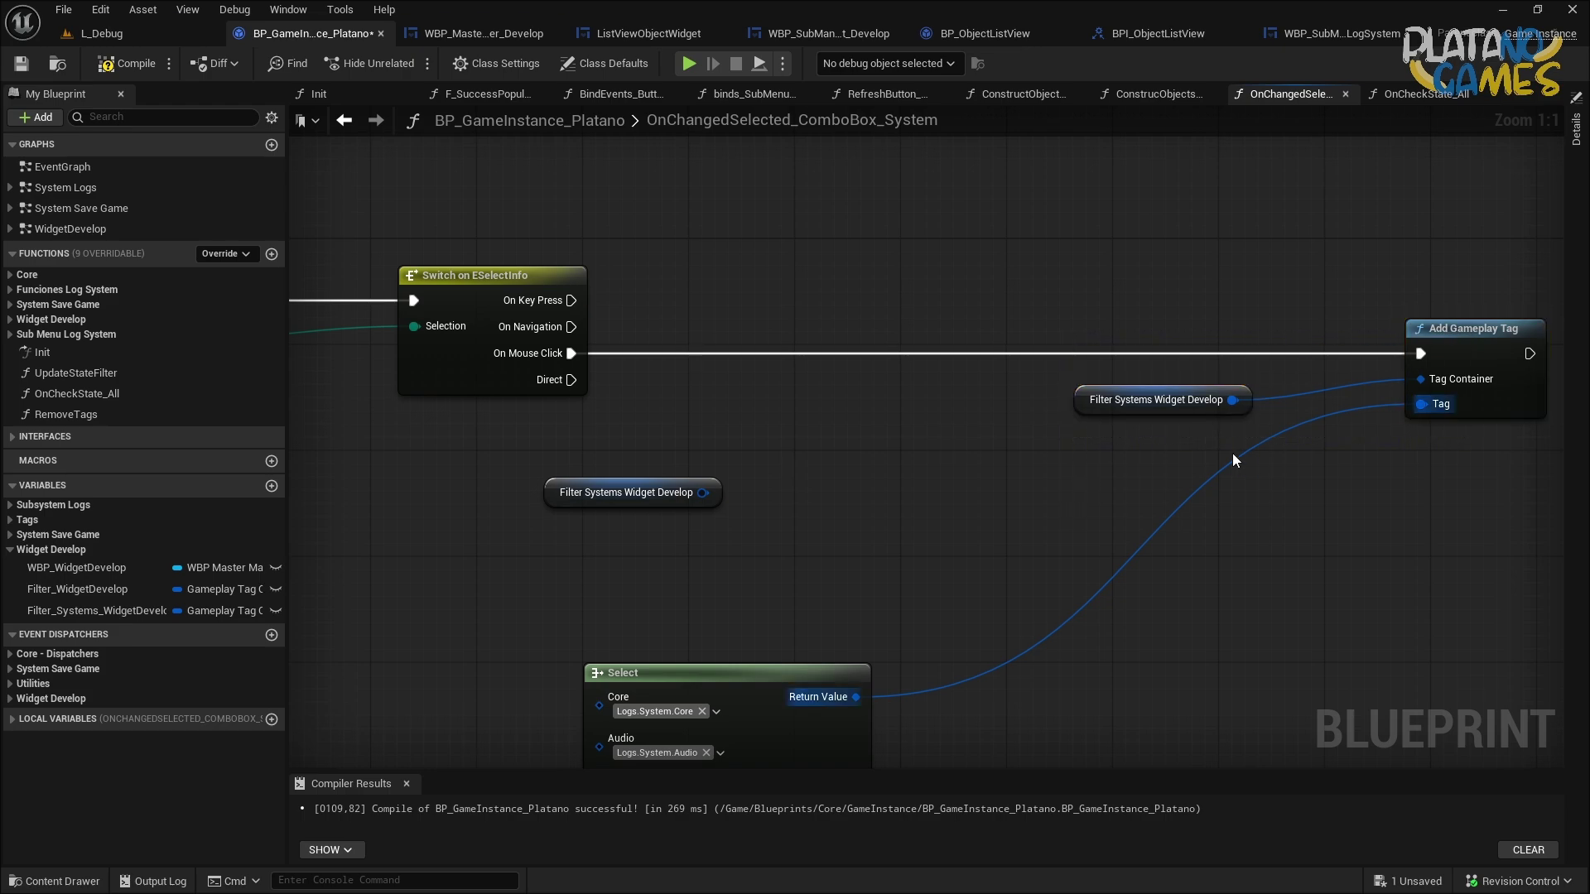
{"action": "left_click_drag", "start_coordinate": [1232, 454], "coordinate": [1427, 305]}
{"action": "key", "text": "Delete"}
{"action": "right_click_drag", "start_coordinate": [842, 516], "coordinate": [818, 429]}
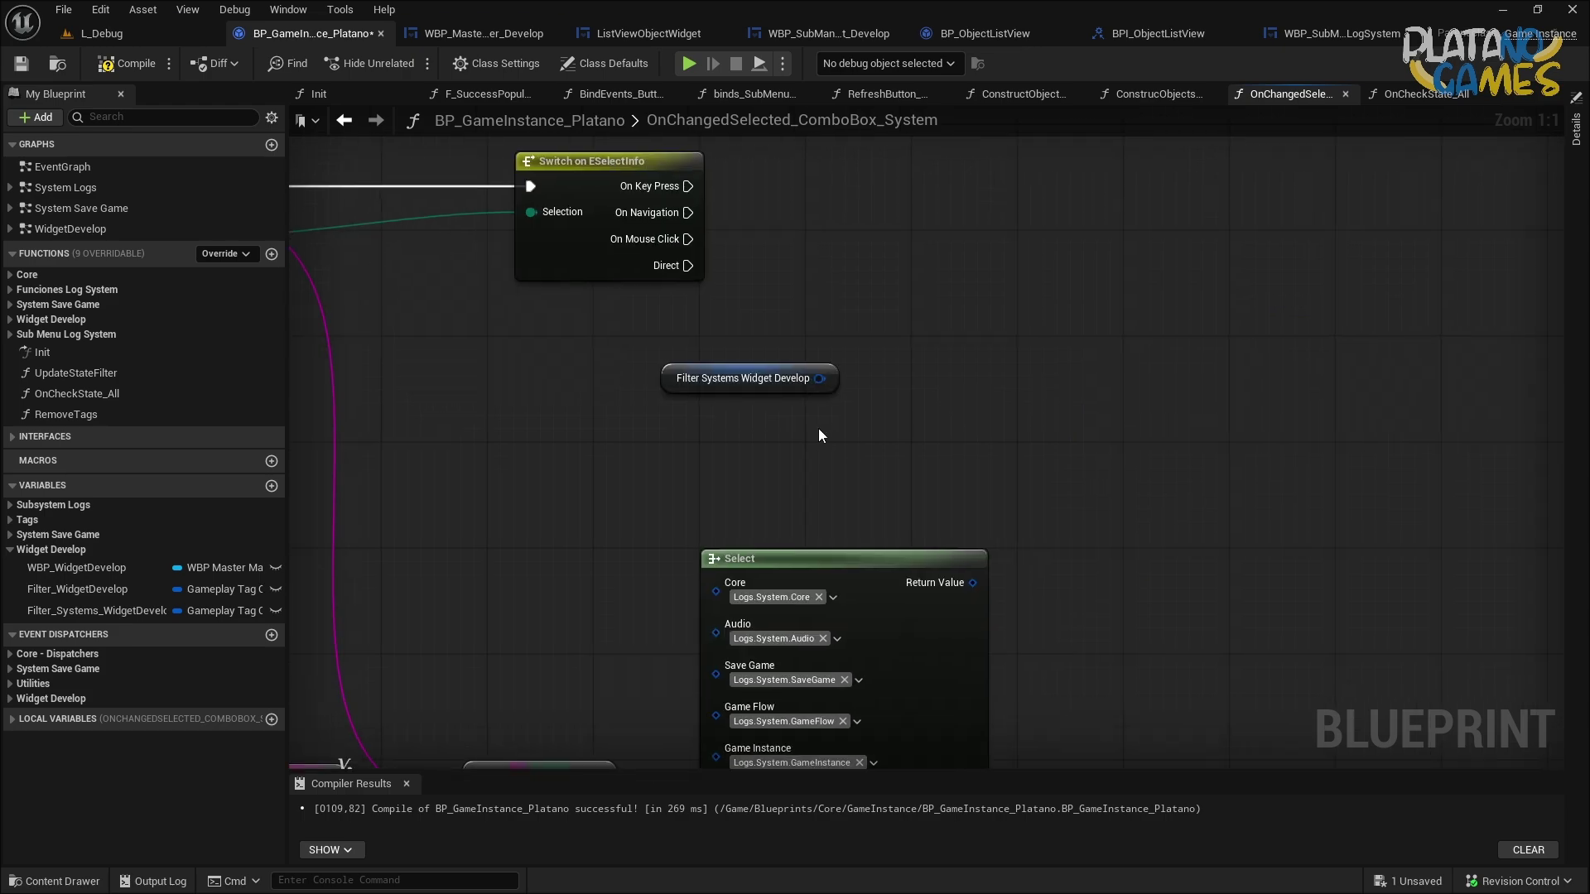
{"action": "left_click", "coordinate": [136, 63]}
Add a Remove Tags call wired from On Mouse Click, the system filter and Select's Return Value.
{"action": "left_click_drag", "start_coordinate": [66, 414], "coordinate": [1049, 314]}
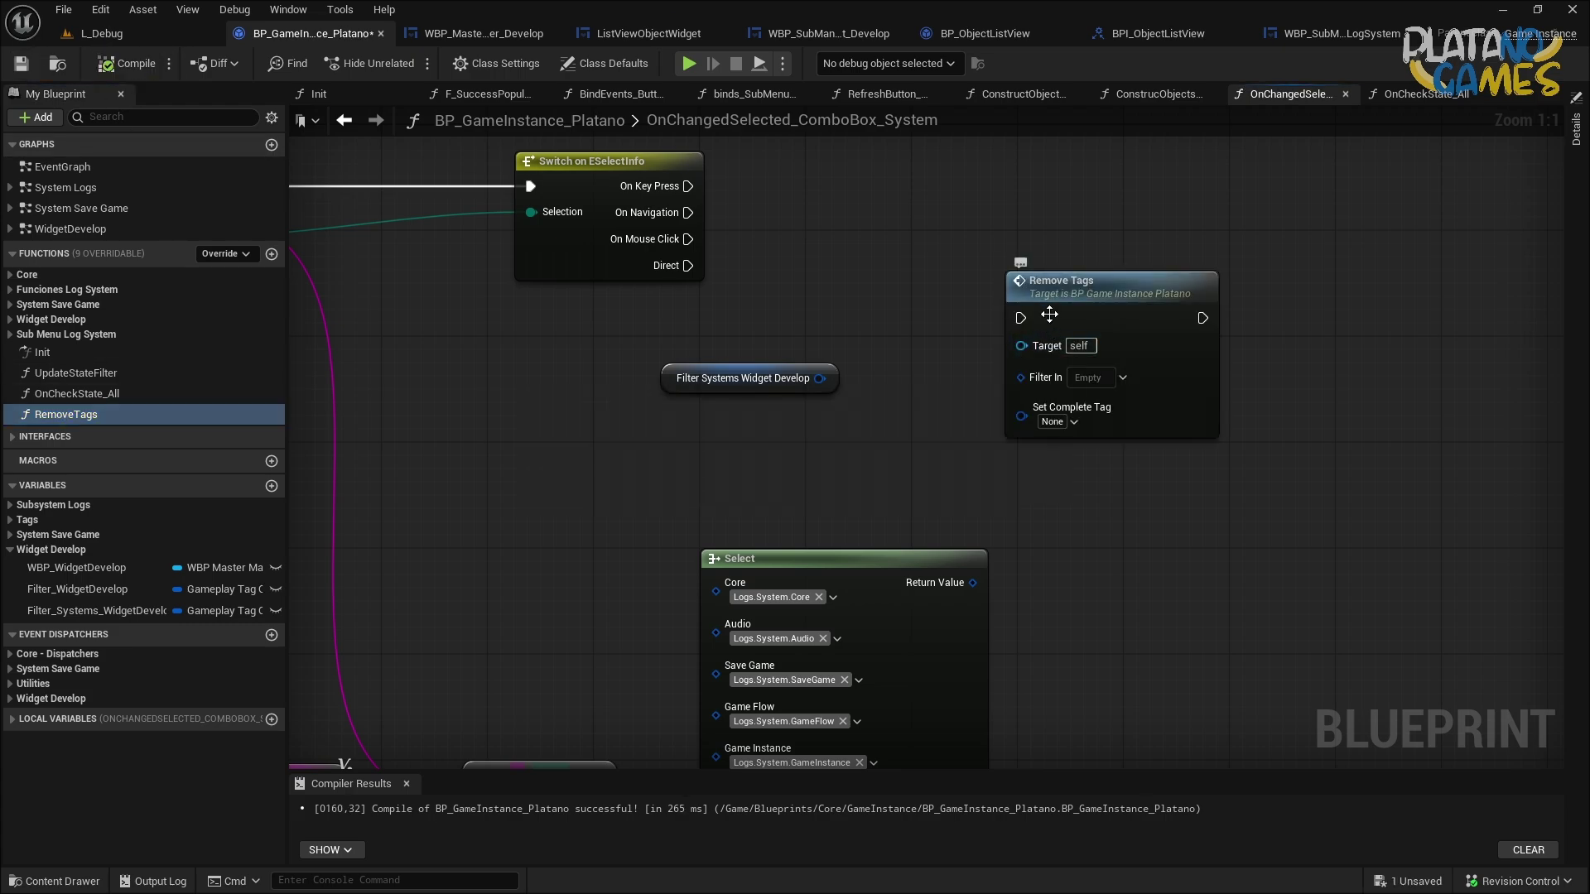
{"action": "mouse_move", "coordinate": [688, 238]}
{"action": "left_mouse_down"}
{"action": "mouse_move", "coordinate": [1021, 318]}
{"action": "mouse_move", "coordinate": [1047, 206]}
{"action": "left_mouse_up"}
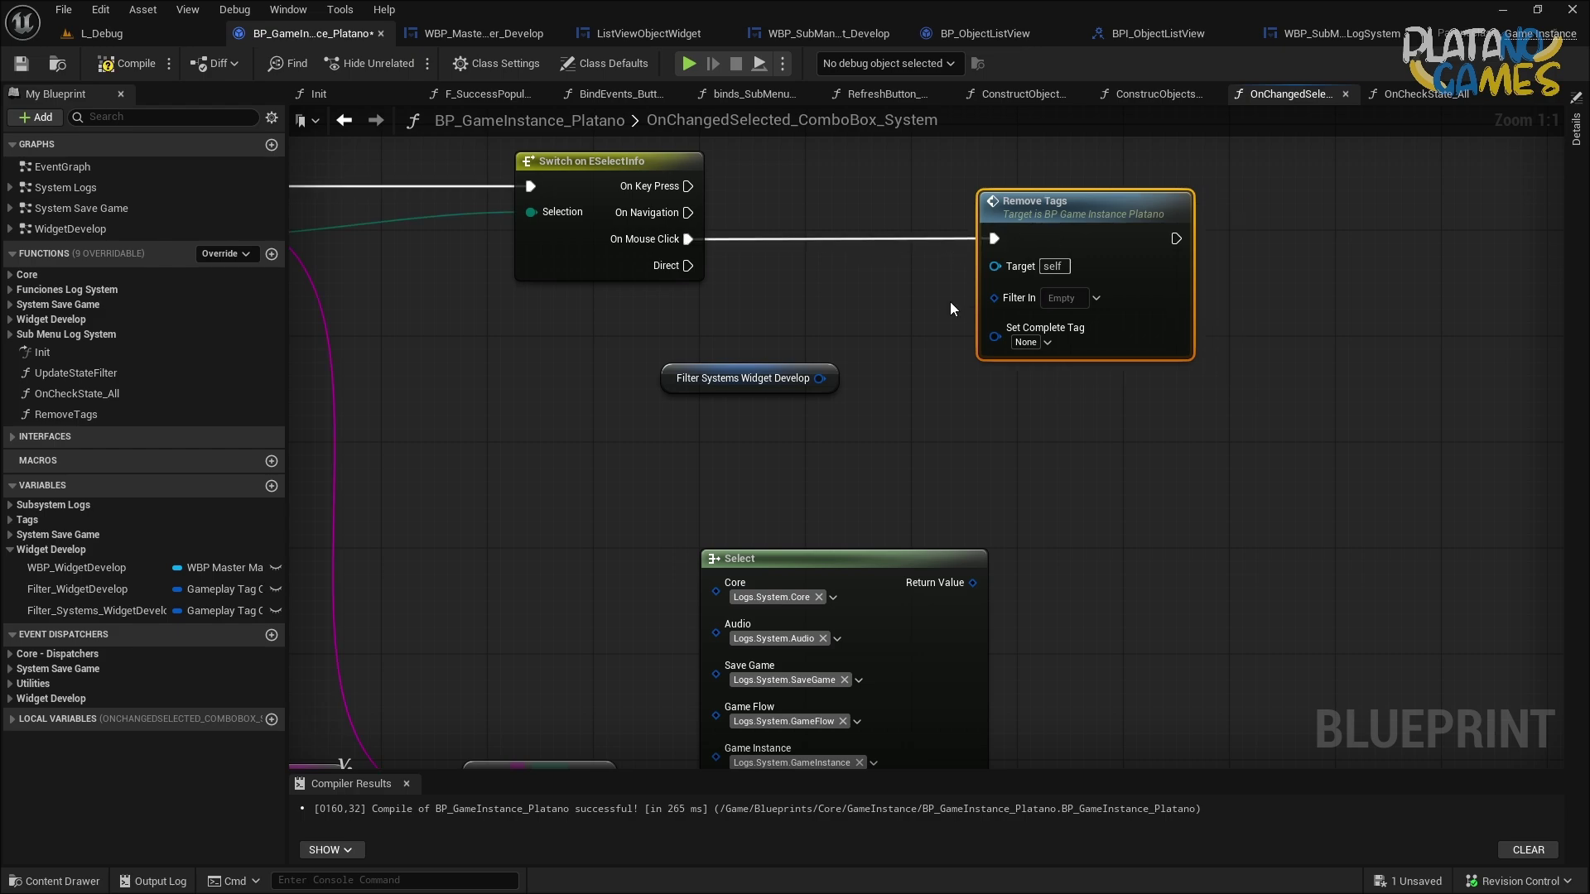
{"action": "left_click_drag", "start_coordinate": [819, 377], "coordinate": [994, 297]}
{"action": "left_click_drag", "start_coordinate": [745, 378], "coordinate": [852, 284]}
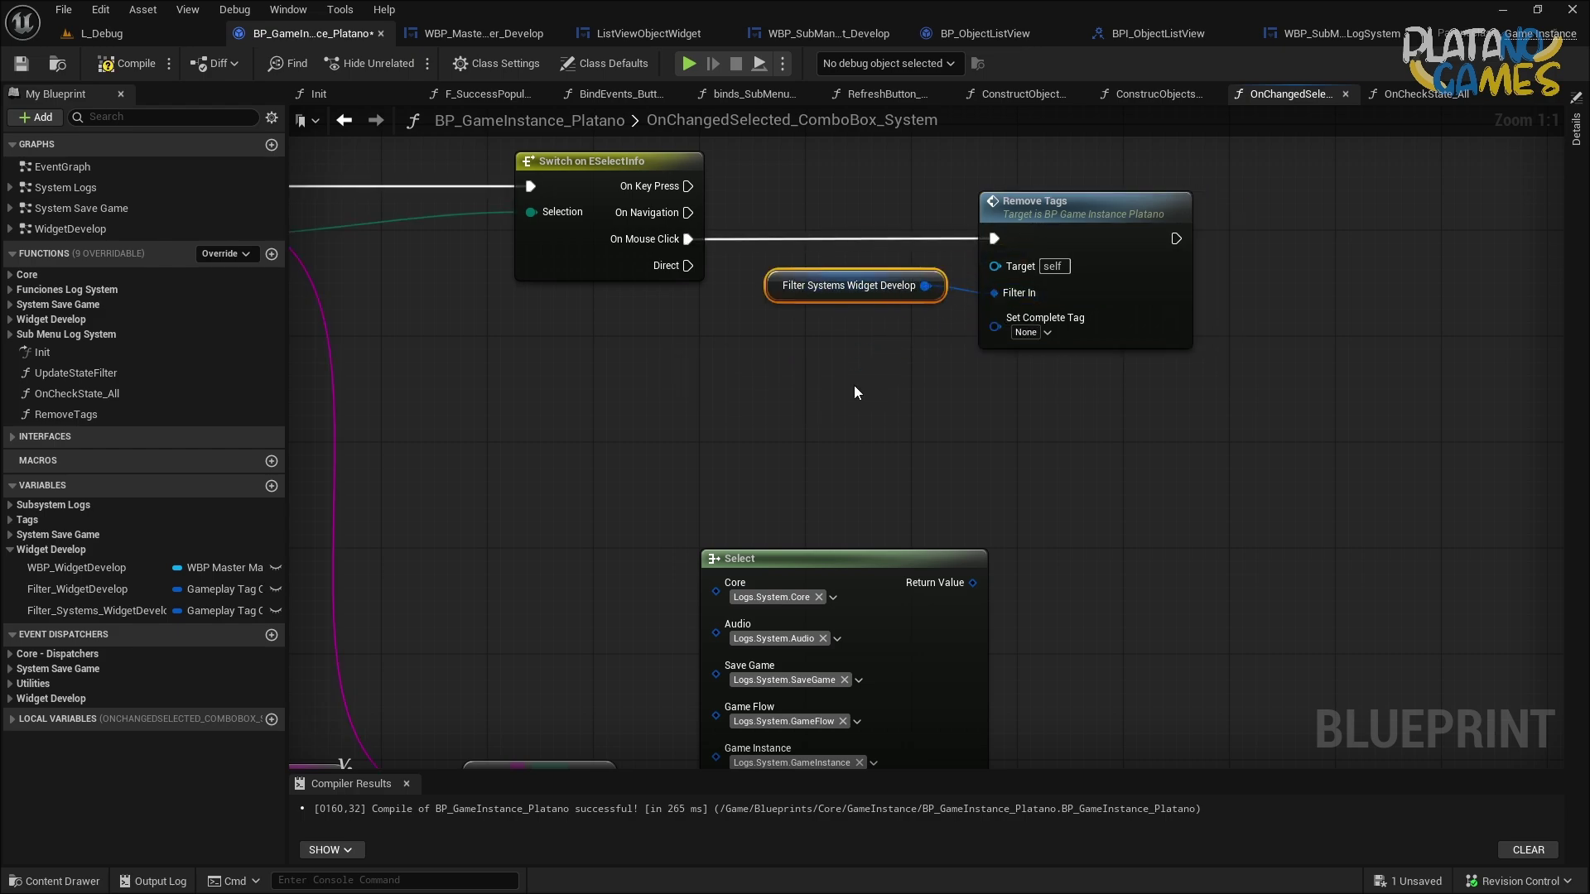
{"action": "mouse_move", "coordinate": [886, 598]}
{"action": "left_mouse_down"}
{"action": "mouse_move", "coordinate": [833, 413]}
{"action": "mouse_move", "coordinate": [1002, 328]}
{"action": "left_mouse_up"}
{"action": "right_click_drag", "start_coordinate": [952, 414], "coordinate": [1234, 356]}
{"action": "left_click_drag", "start_coordinate": [828, 662], "coordinate": [795, 553]}
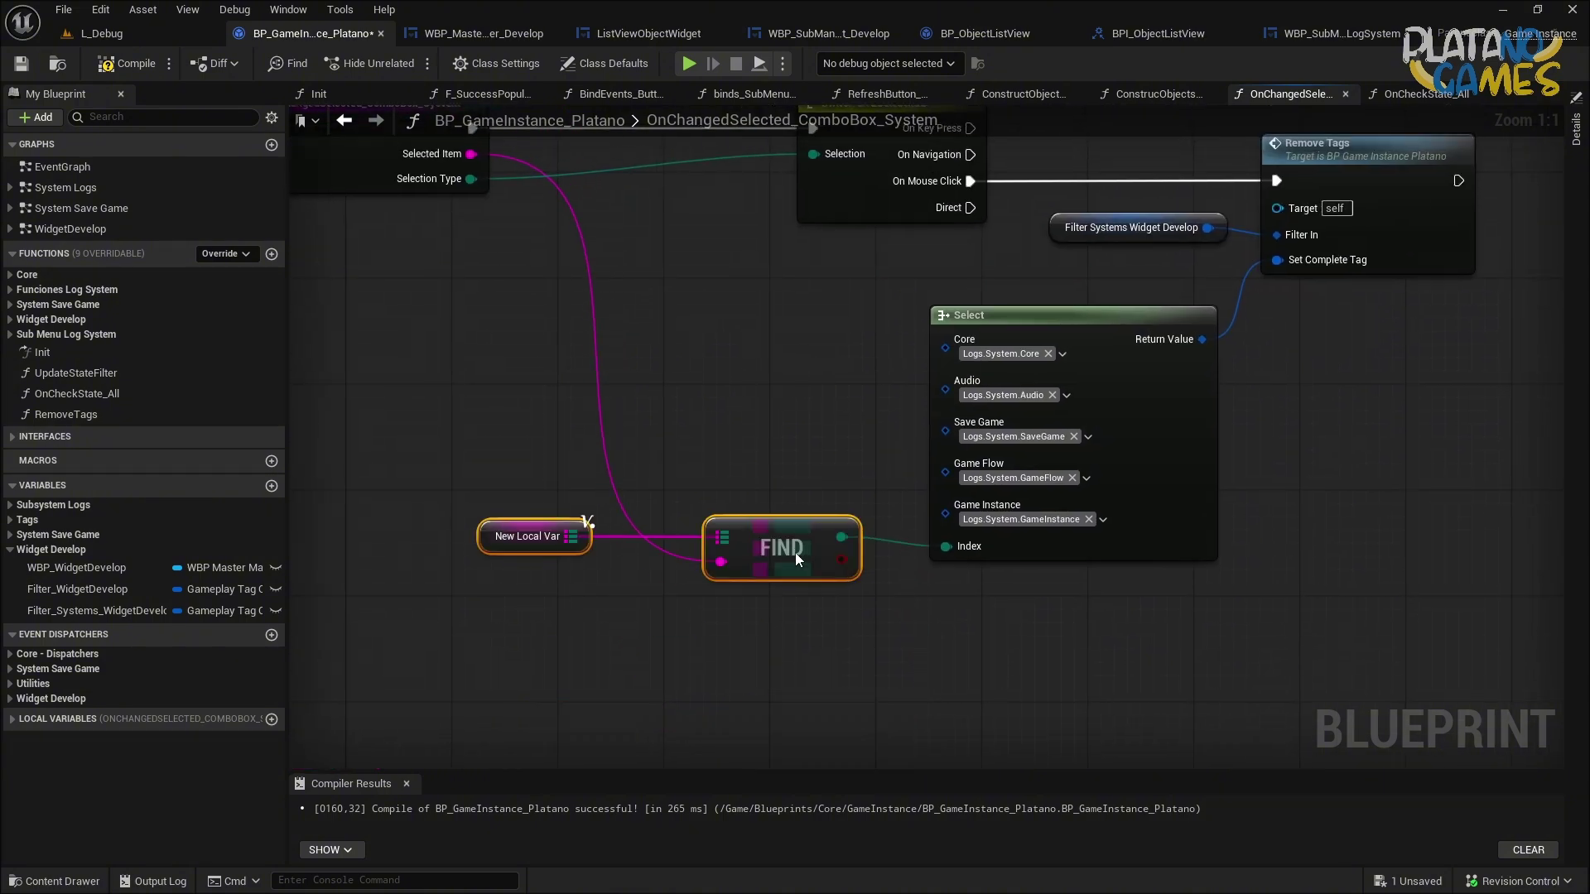
{"action": "right_click_drag", "start_coordinate": [794, 553], "coordinate": [997, 370]}
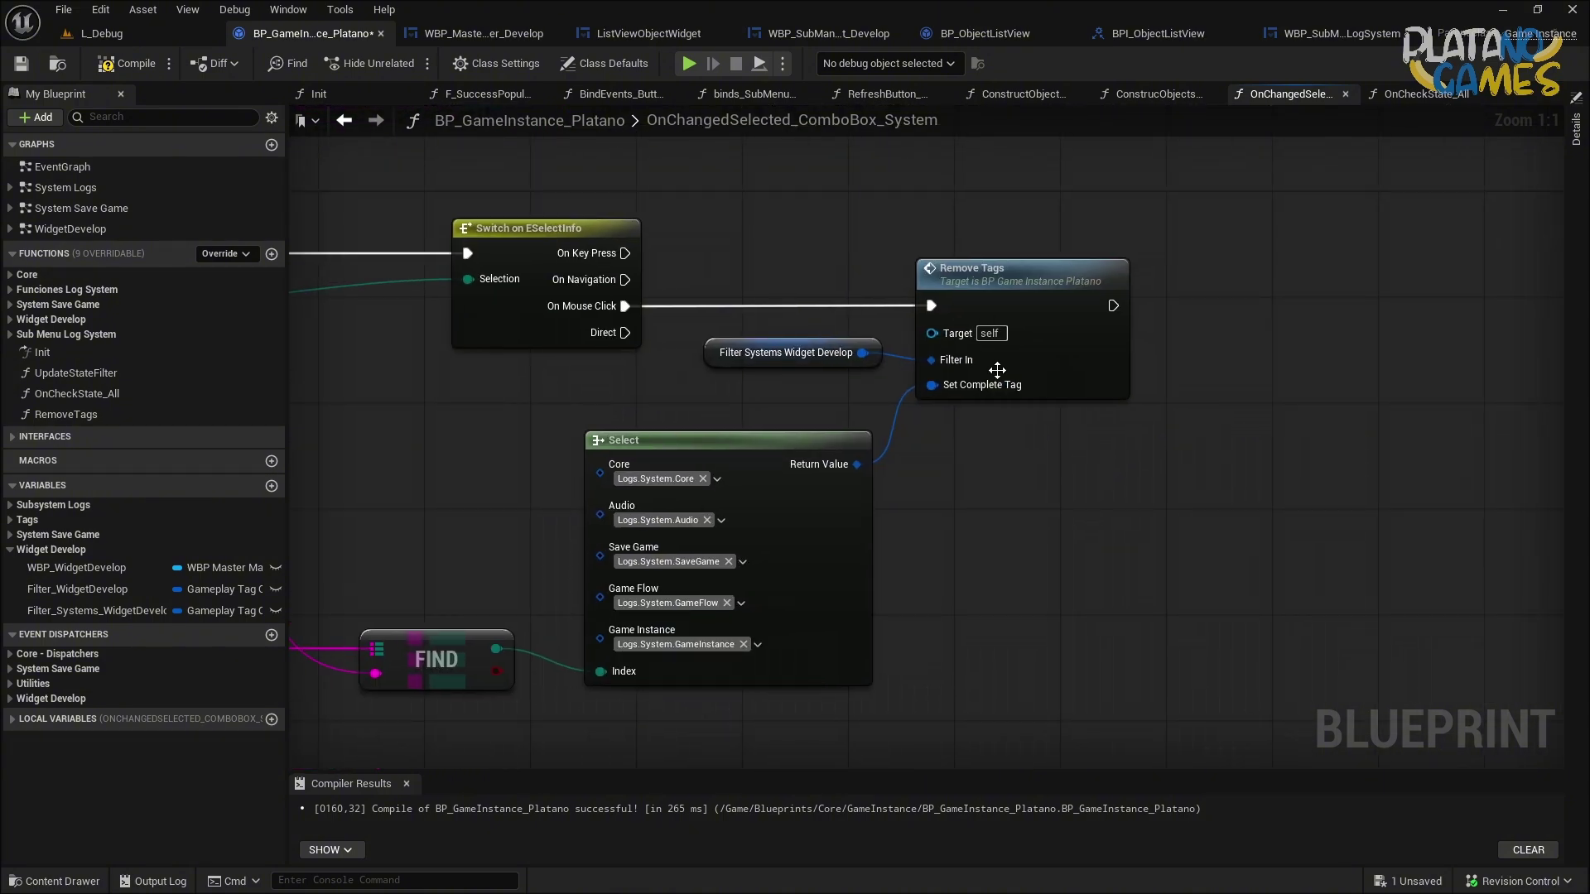
{"action": "left_click", "coordinate": [95, 33]}
Rewire L_Debug's Level Blueprint Tag Container to Filter Systems Widget Develop, compile, and save BP_GameInstance_Platano.
{"action": "left_click", "coordinate": [294, 62]}
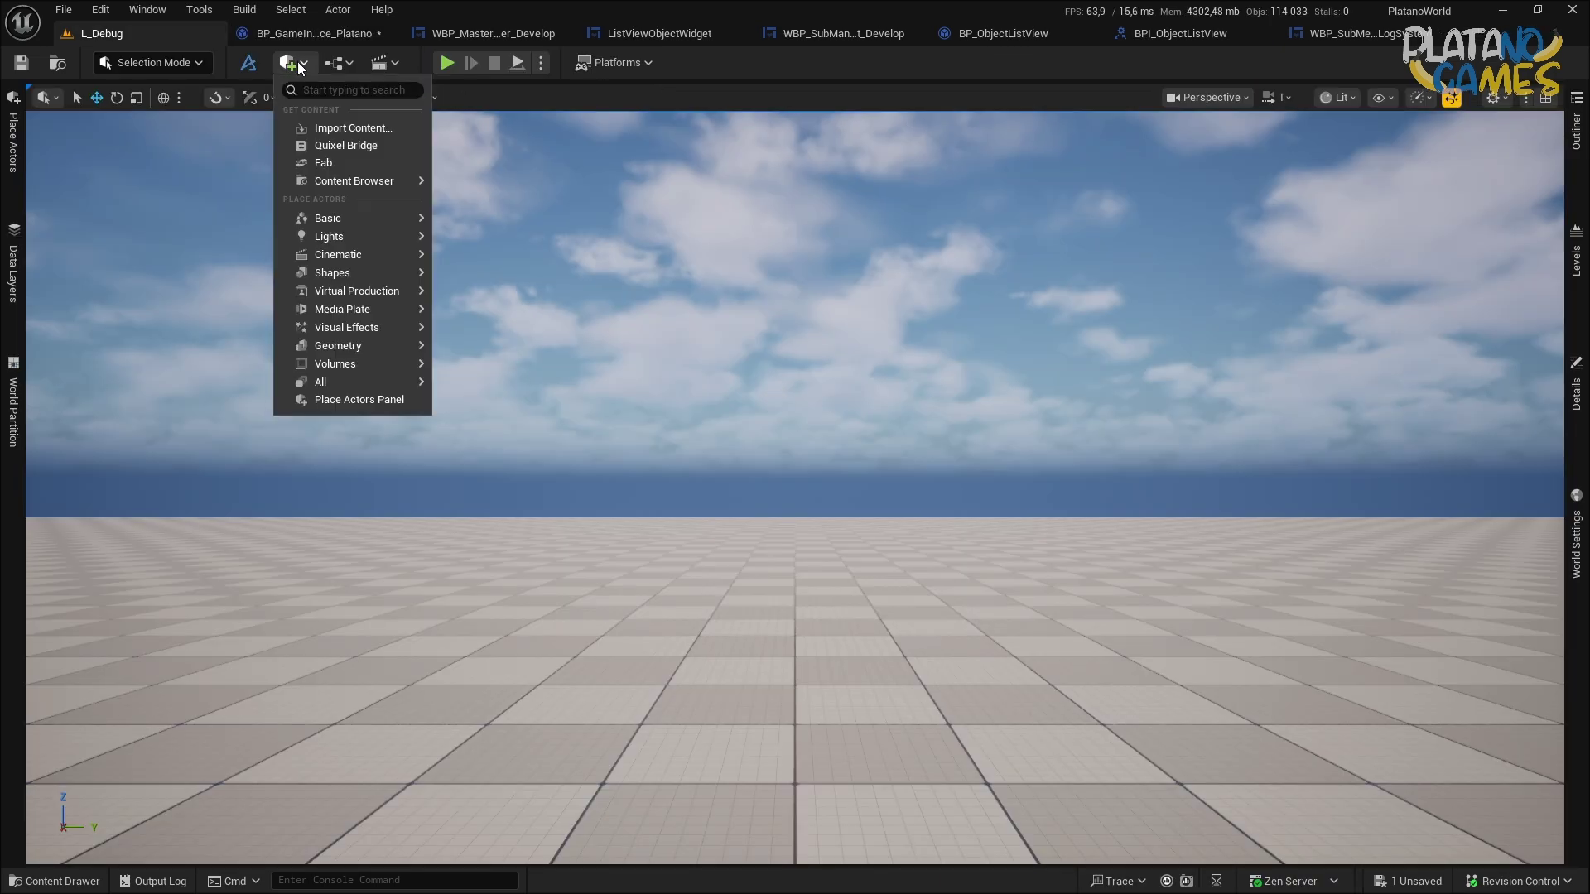
{"action": "left_click", "coordinate": [330, 65]}
{"action": "left_click", "coordinate": [355, 174]}
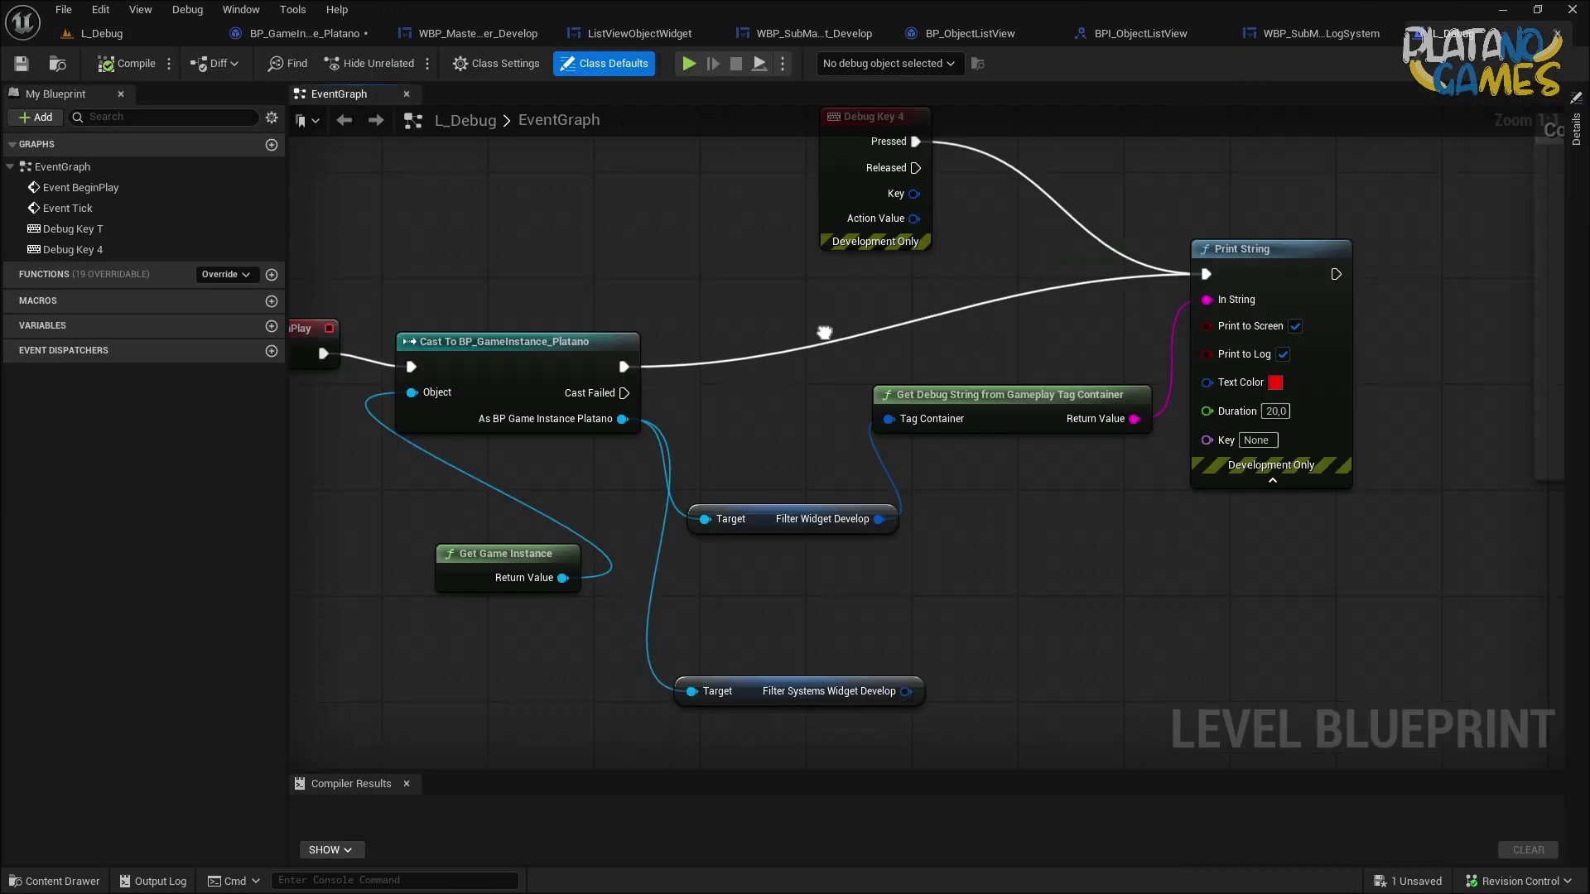
{"action": "left_click_drag", "start_coordinate": [896, 676], "coordinate": [878, 403]}
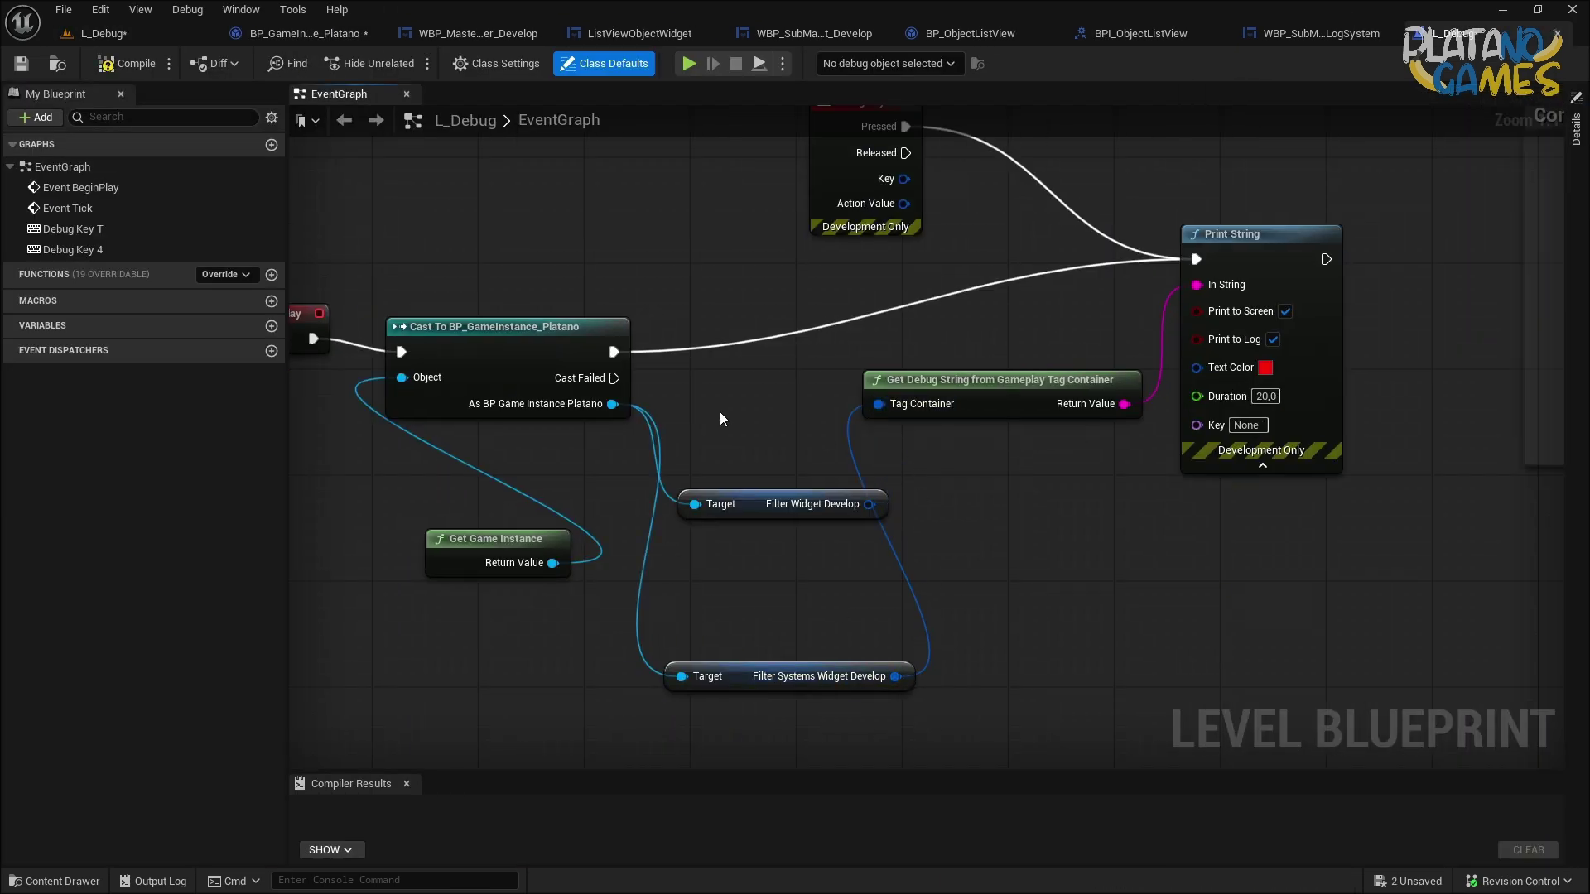
{"action": "left_click", "coordinate": [24, 66]}
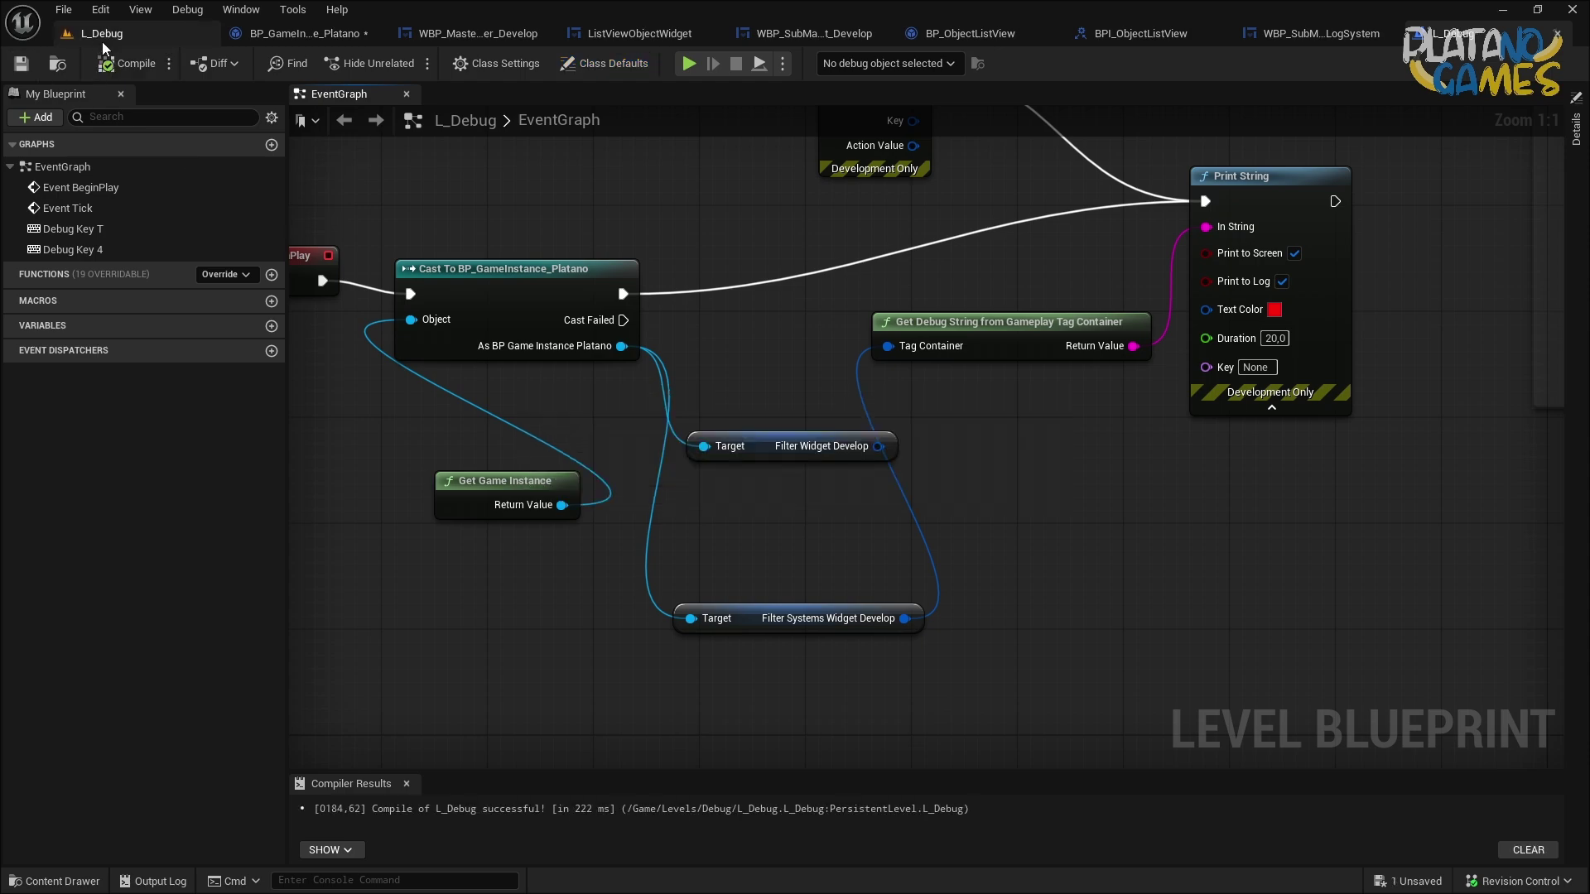
{"action": "left_click", "coordinate": [331, 33]}
{"action": "left_click", "coordinate": [21, 64]}
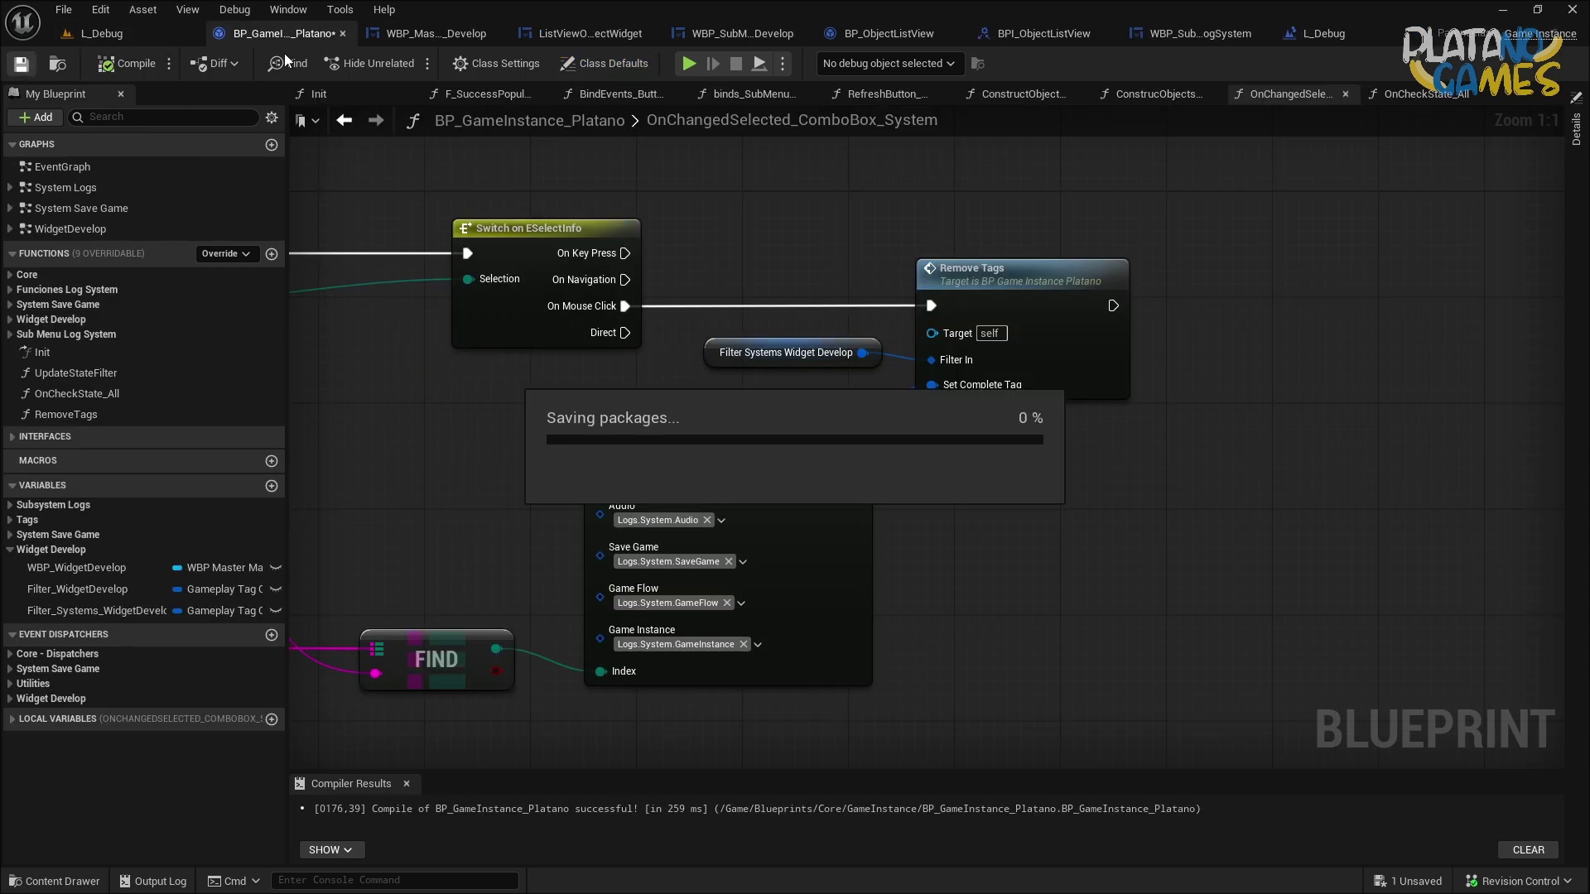
Play standalone and choose Core, GameFlow, GameInstance, Save Game and Audio in the system combo box.
{"action": "left_click", "coordinate": [689, 64]}
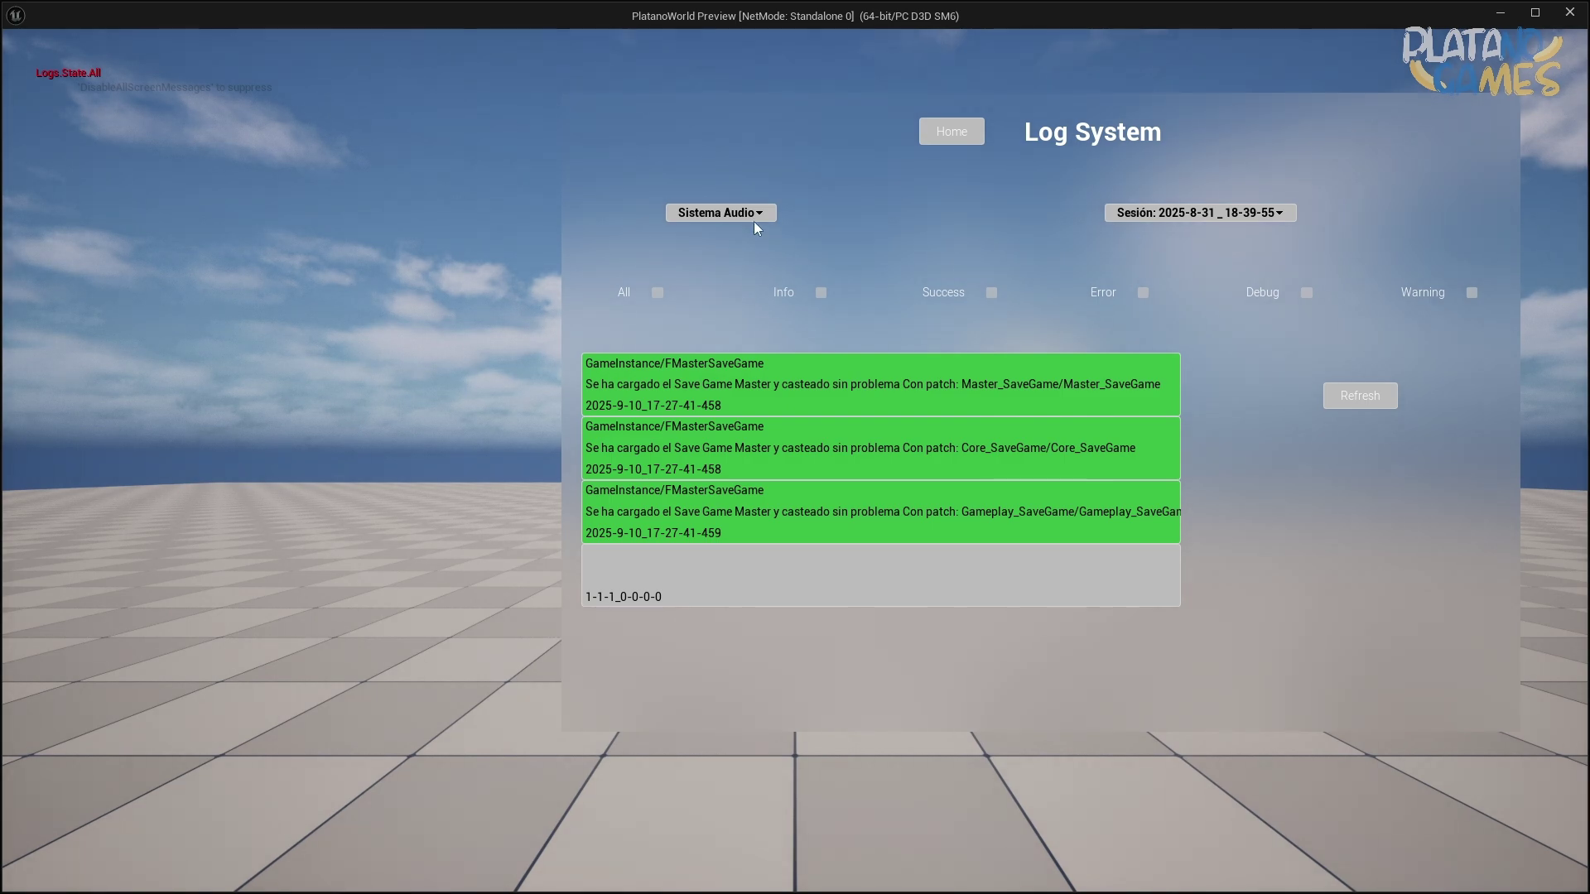
{"action": "left_click", "coordinate": [754, 222]}
{"action": "left_click", "coordinate": [740, 242]}
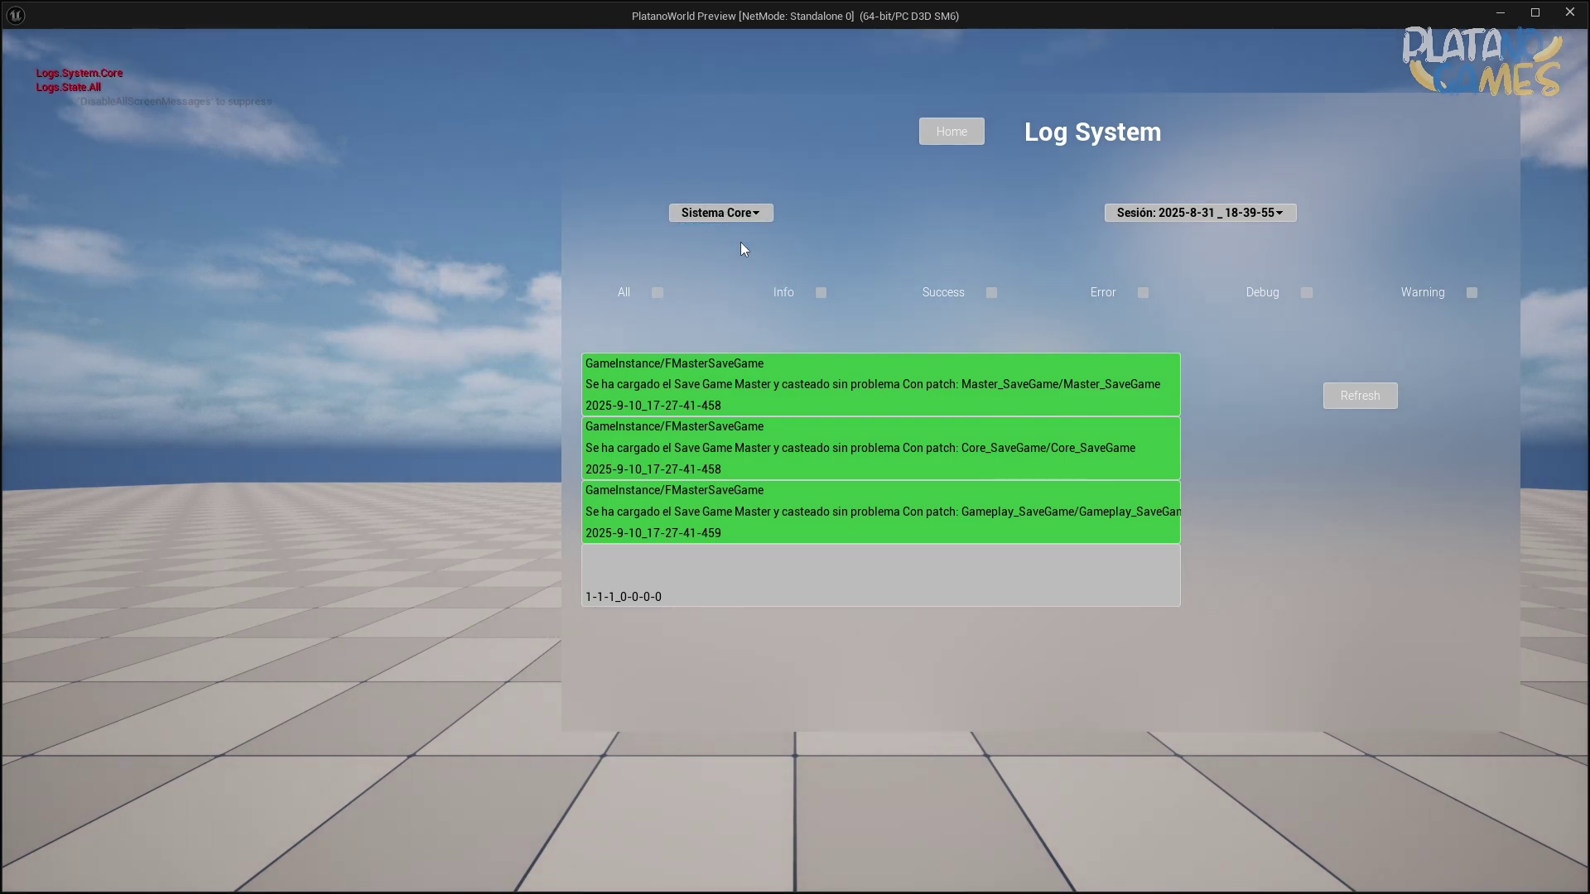
{"action": "left_click", "coordinate": [747, 217]}
{"action": "left_click", "coordinate": [752, 254]}
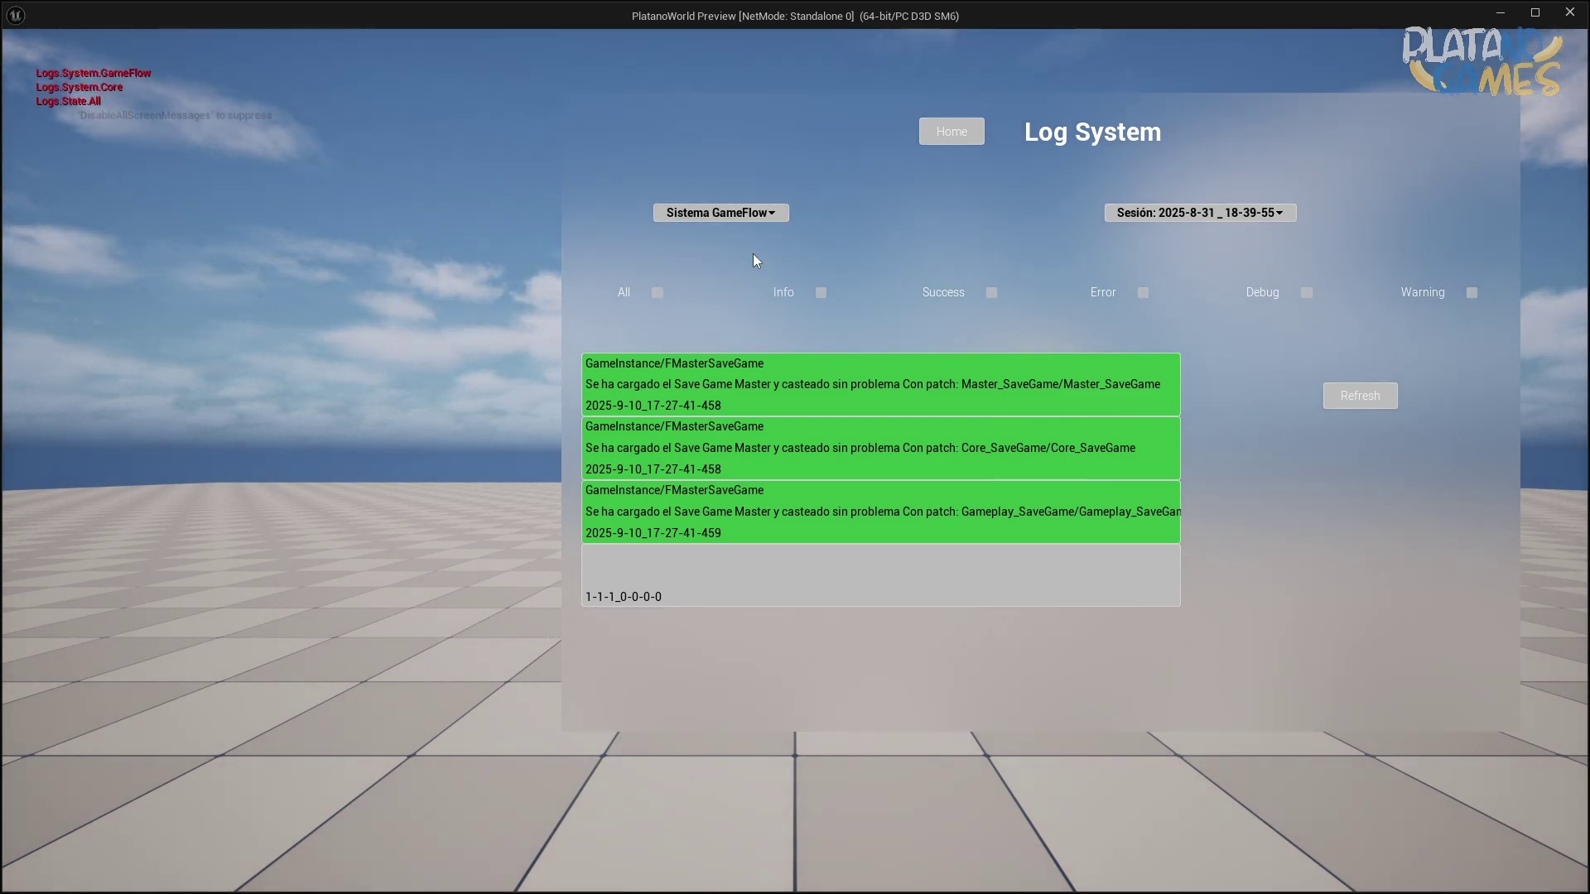
{"action": "left_click", "coordinate": [753, 216]}
{"action": "left_click", "coordinate": [757, 269]}
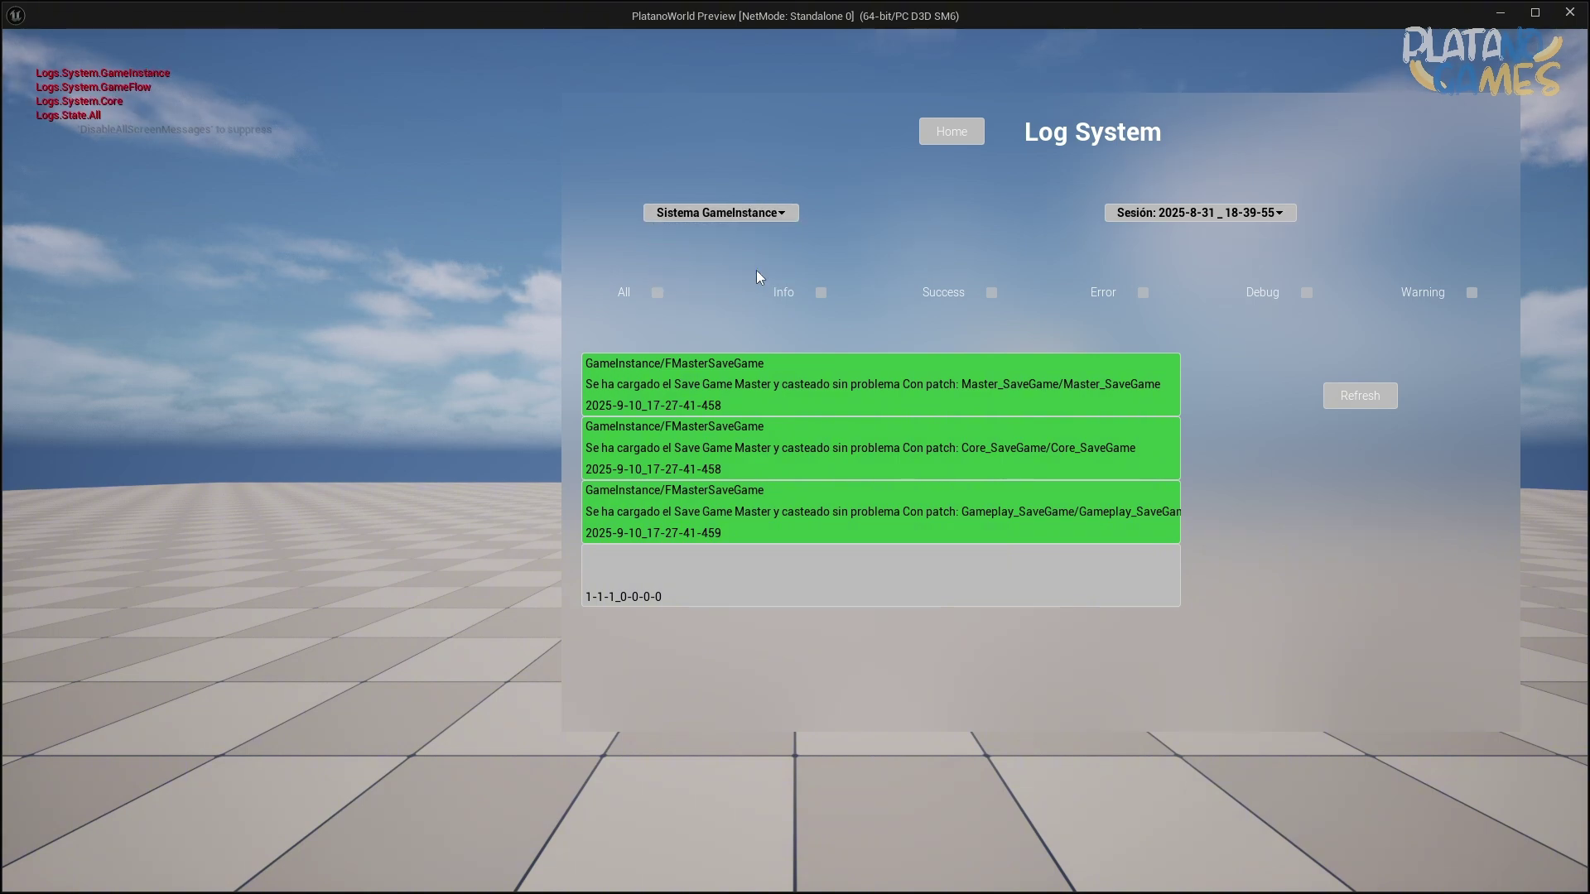
{"action": "left_click", "coordinate": [762, 217]}
{"action": "left_click", "coordinate": [752, 281]}
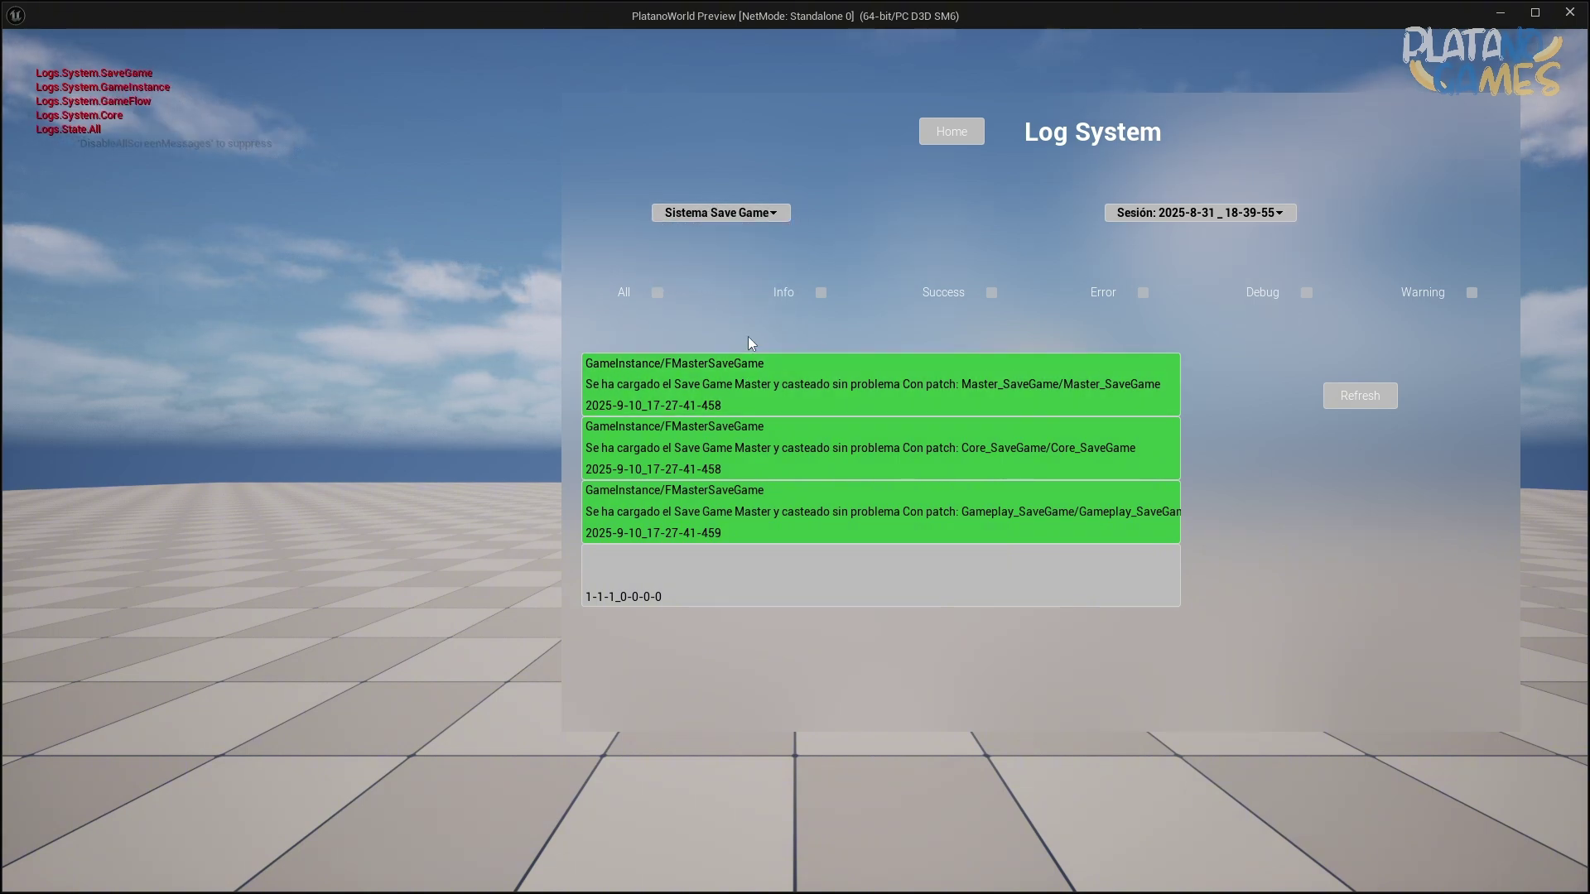
{"action": "left_click", "coordinate": [759, 220]}
{"action": "left_click", "coordinate": [750, 236]}
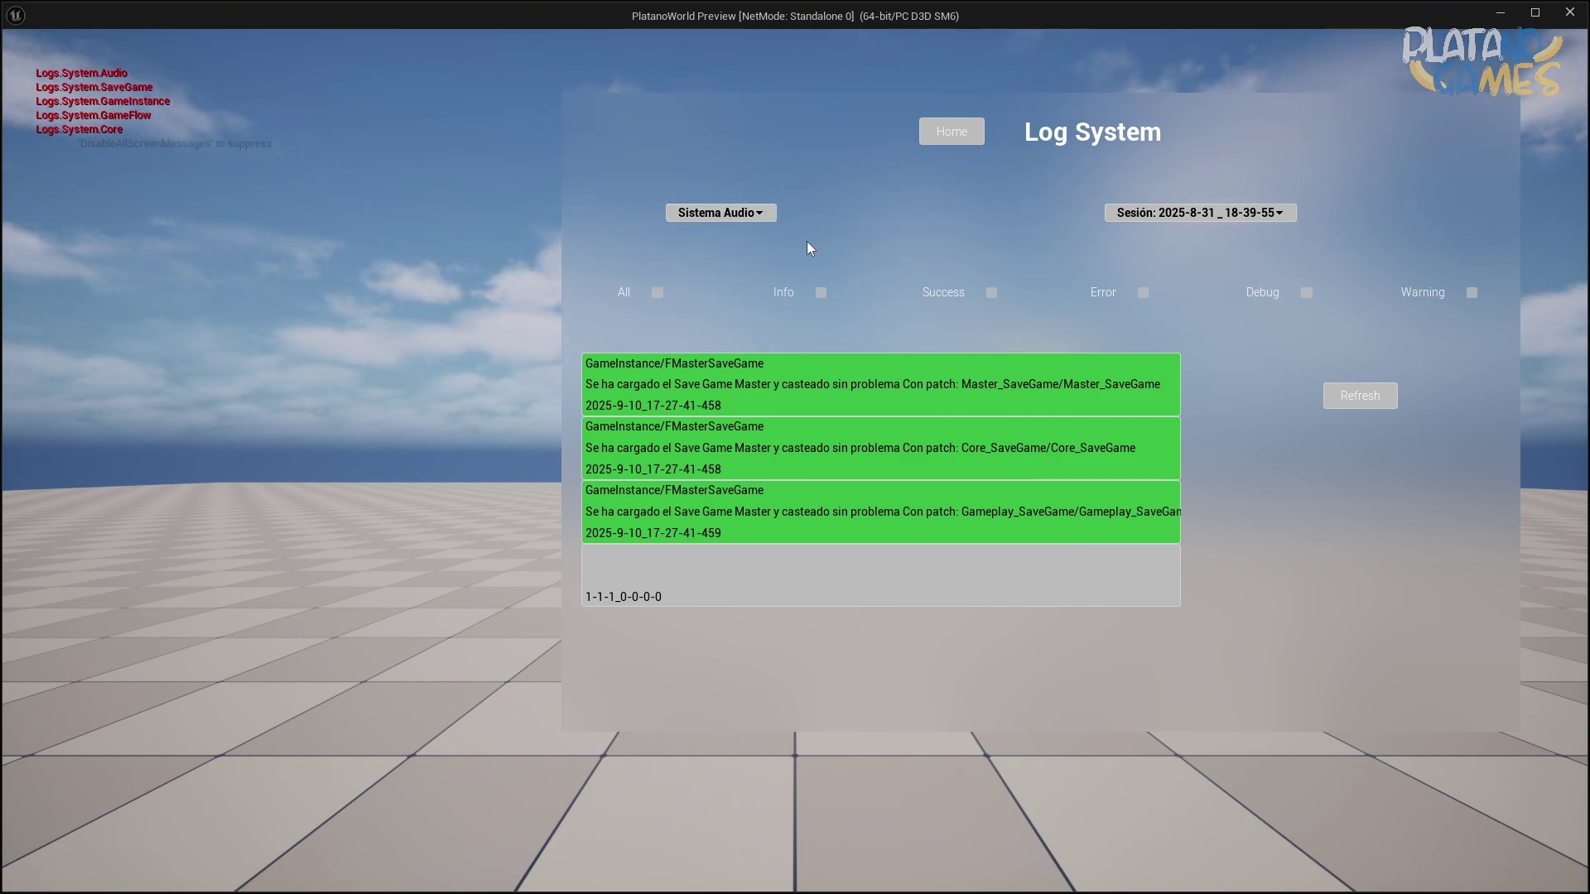
Check the saved-sessions list without changing it, then close the game preview.
{"action": "left_click", "coordinate": [1230, 214]}
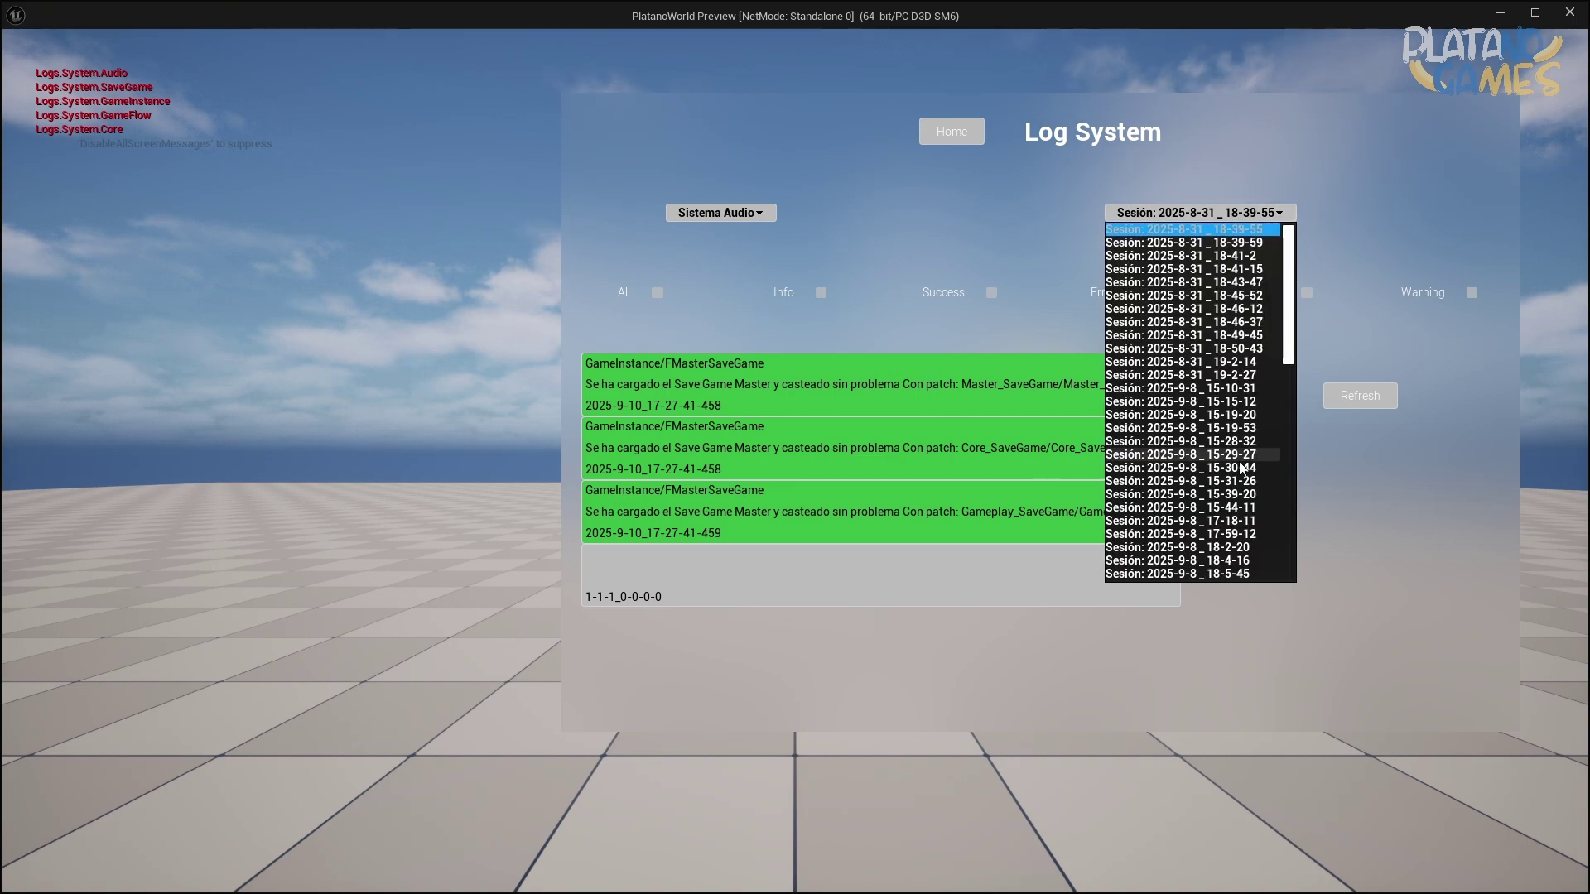
{"action": "scroll", "coordinate": [1289, 337], "scroll_direction": "down", "scroll_amount": 3}
{"action": "left_click_drag", "start_coordinate": [1289, 337], "coordinate": [1323, 213]}
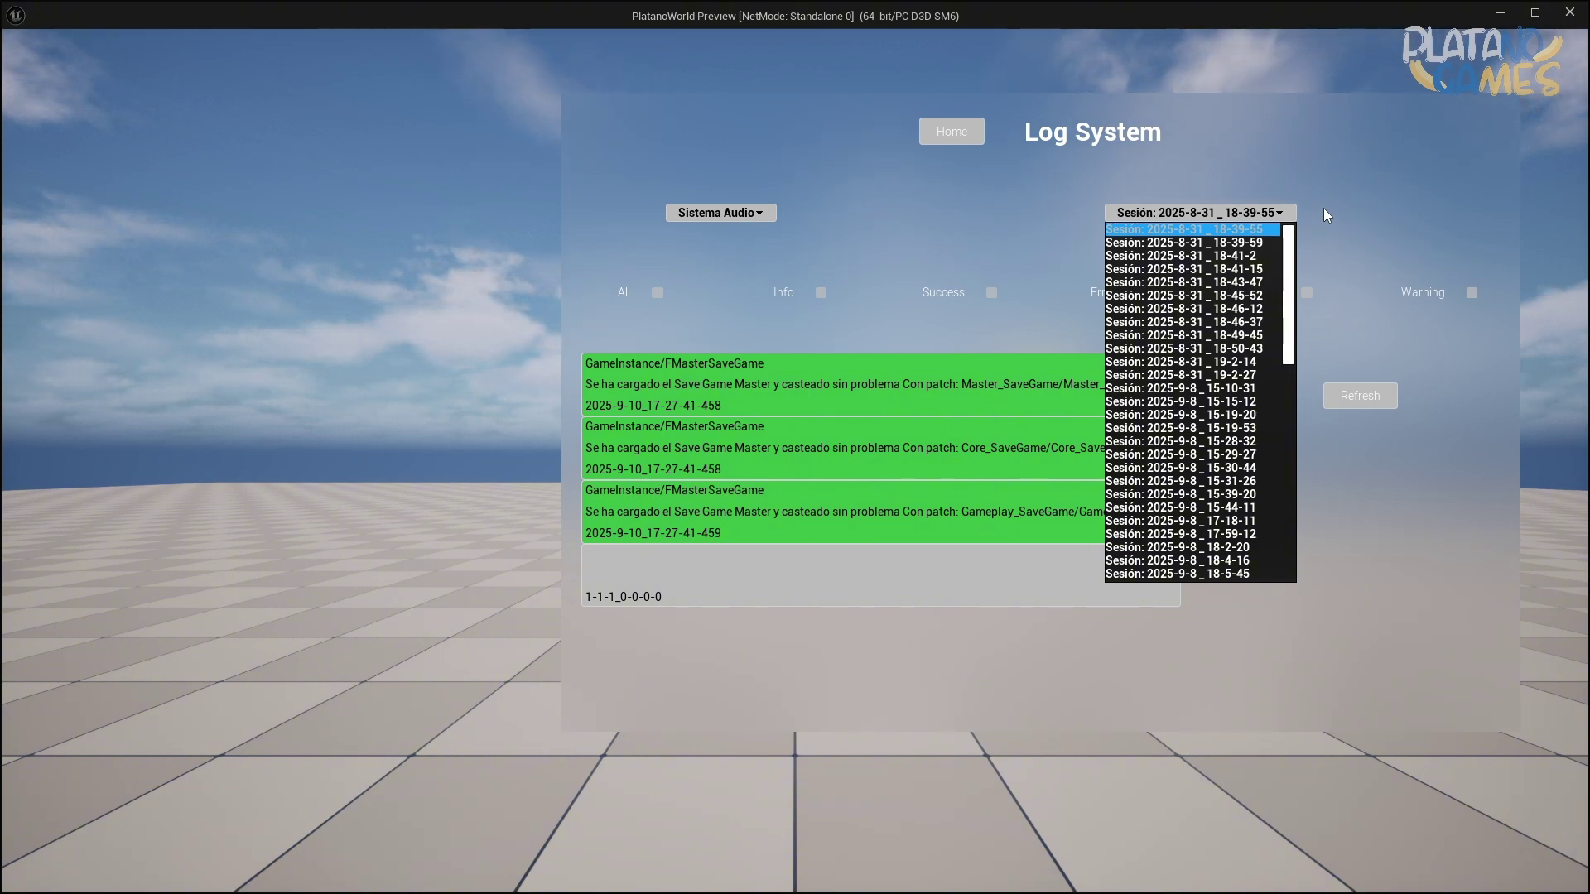
{"action": "left_click", "coordinate": [1323, 209]}
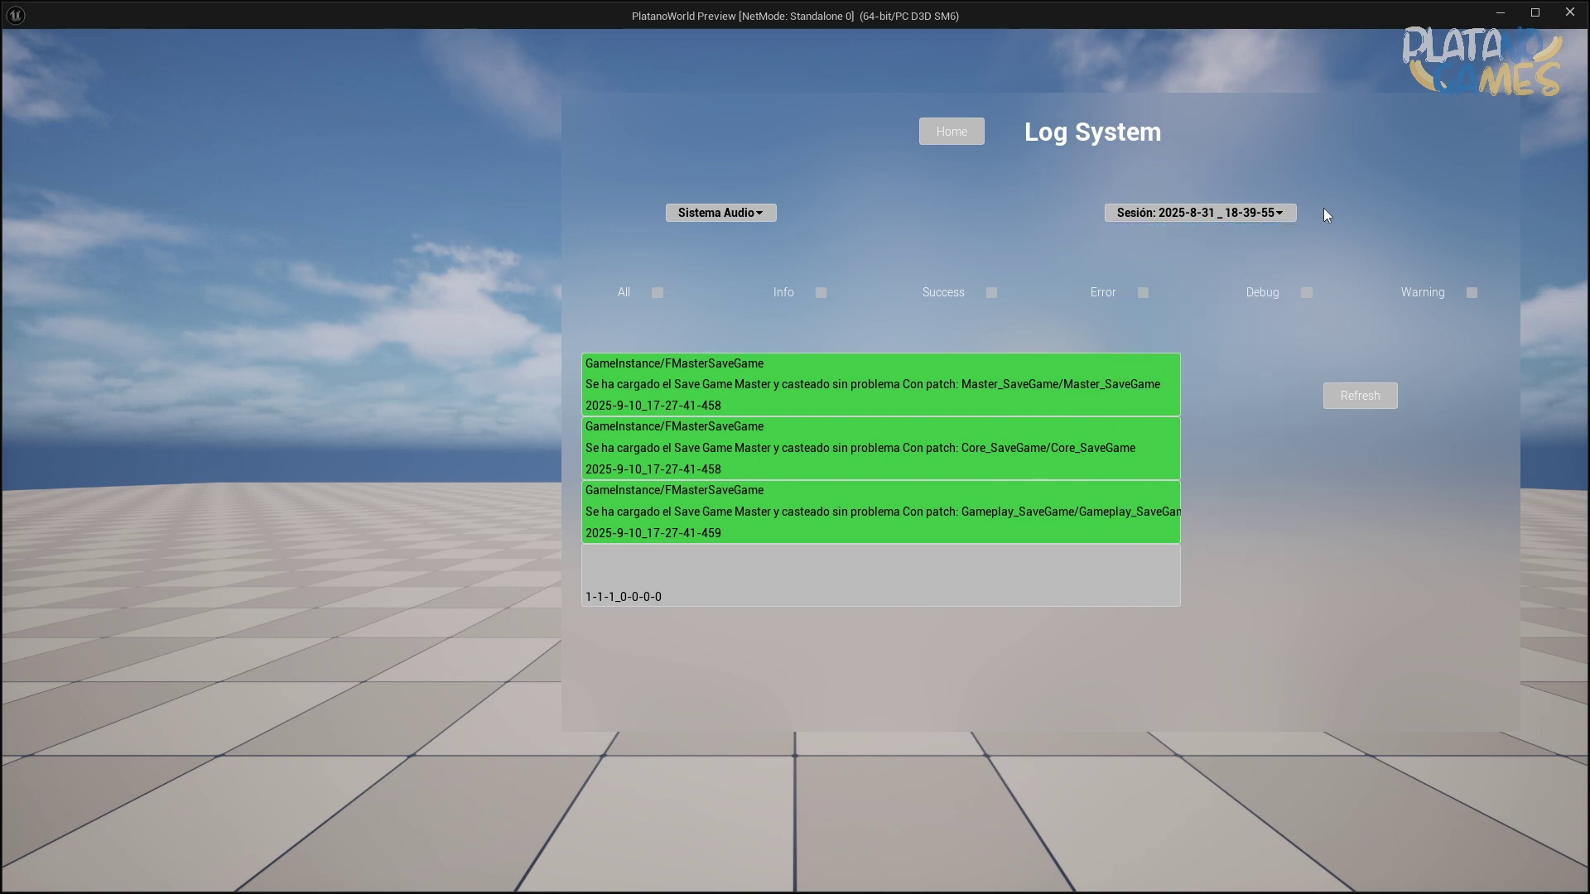
{"action": "left_click", "coordinate": [1568, 8]}
{"action": "scroll", "coordinate": [1107, 385], "scroll_direction": "down", "scroll_amount": 1}
{"action": "scroll", "coordinate": [1253, 573], "scroll_direction": "down", "scroll_amount": 2}
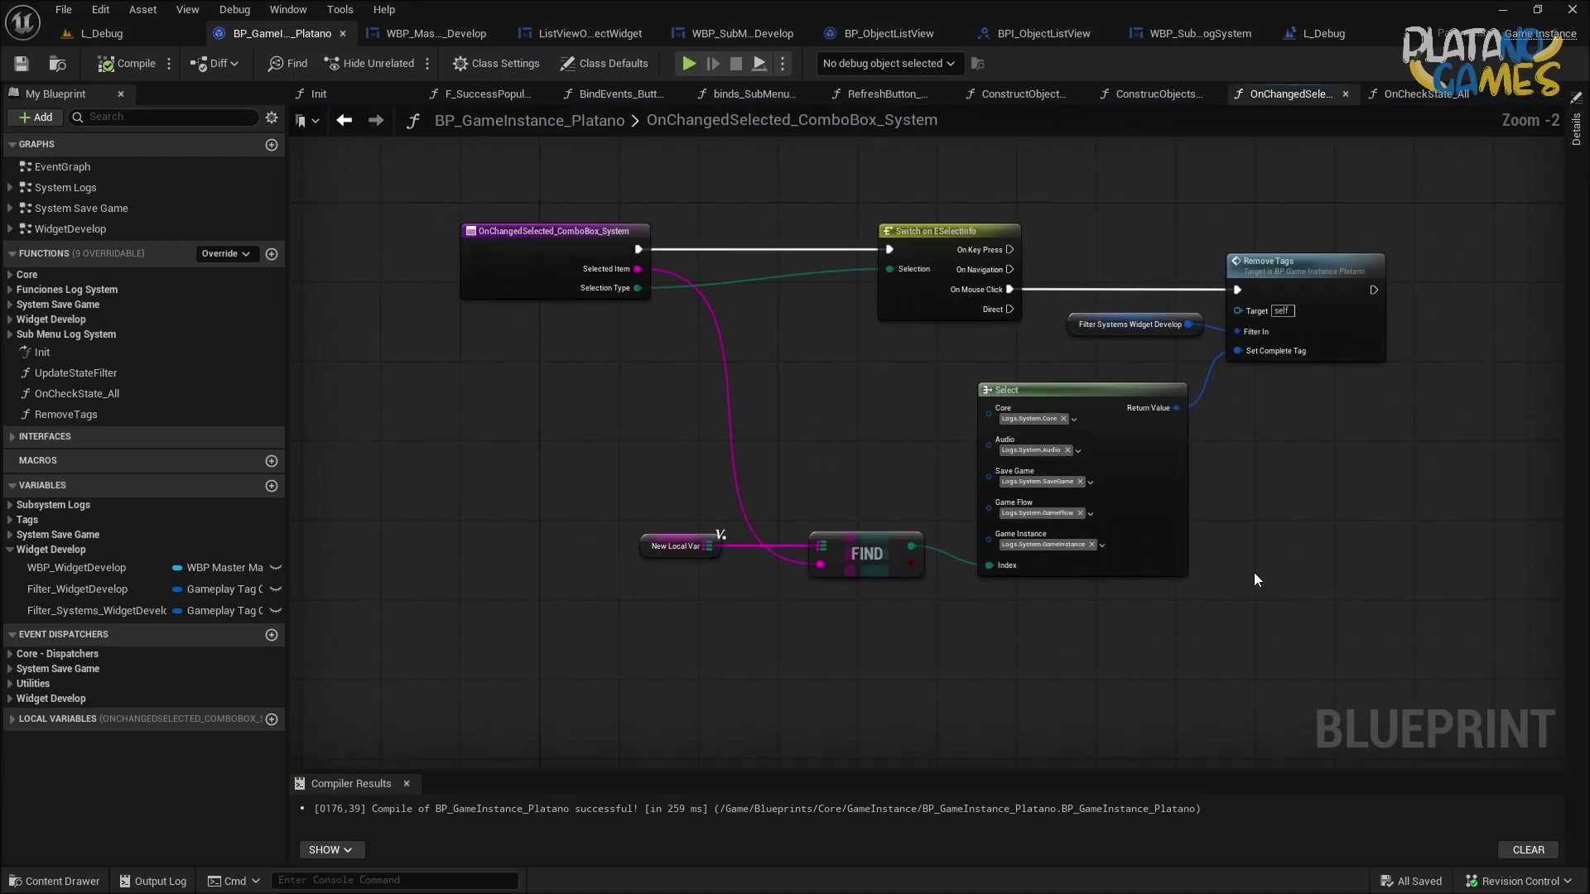
{"action": "scroll", "coordinate": [1145, 578], "scroll_direction": "up", "scroll_amount": 2}
{"action": "scroll", "coordinate": [975, 232], "scroll_direction": "up", "scroll_amount": 1}
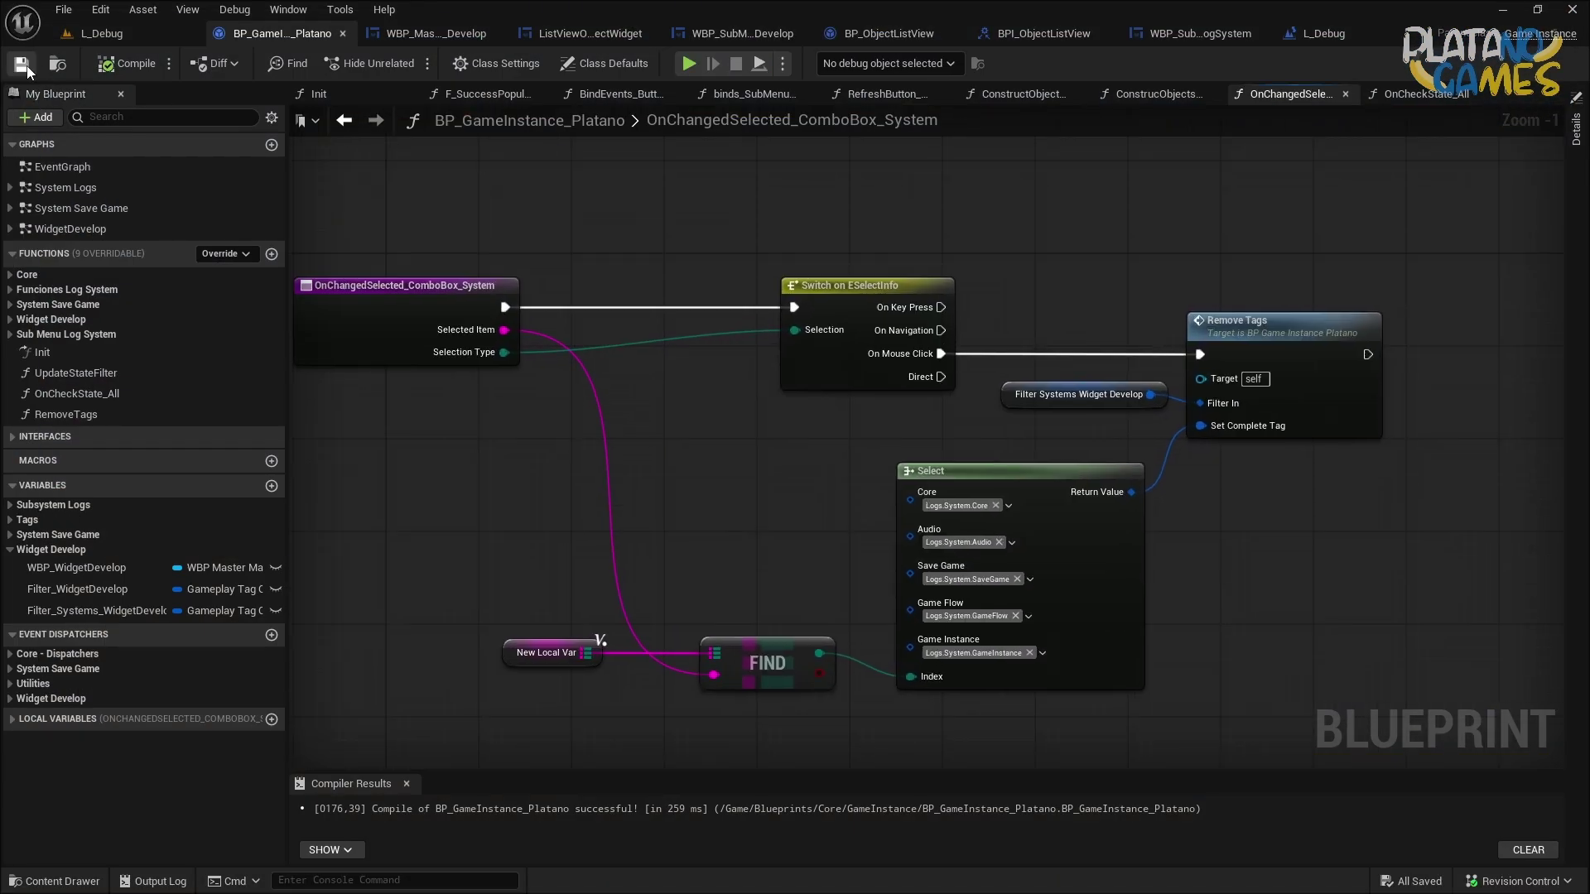
Open the SetSessionsLogs_ComboBox function graph from the Set Sessions Logs Combo Box call in BindEvents_ButtonsWidgetDevelop.
{"action": "left_click", "coordinate": [882, 93]}
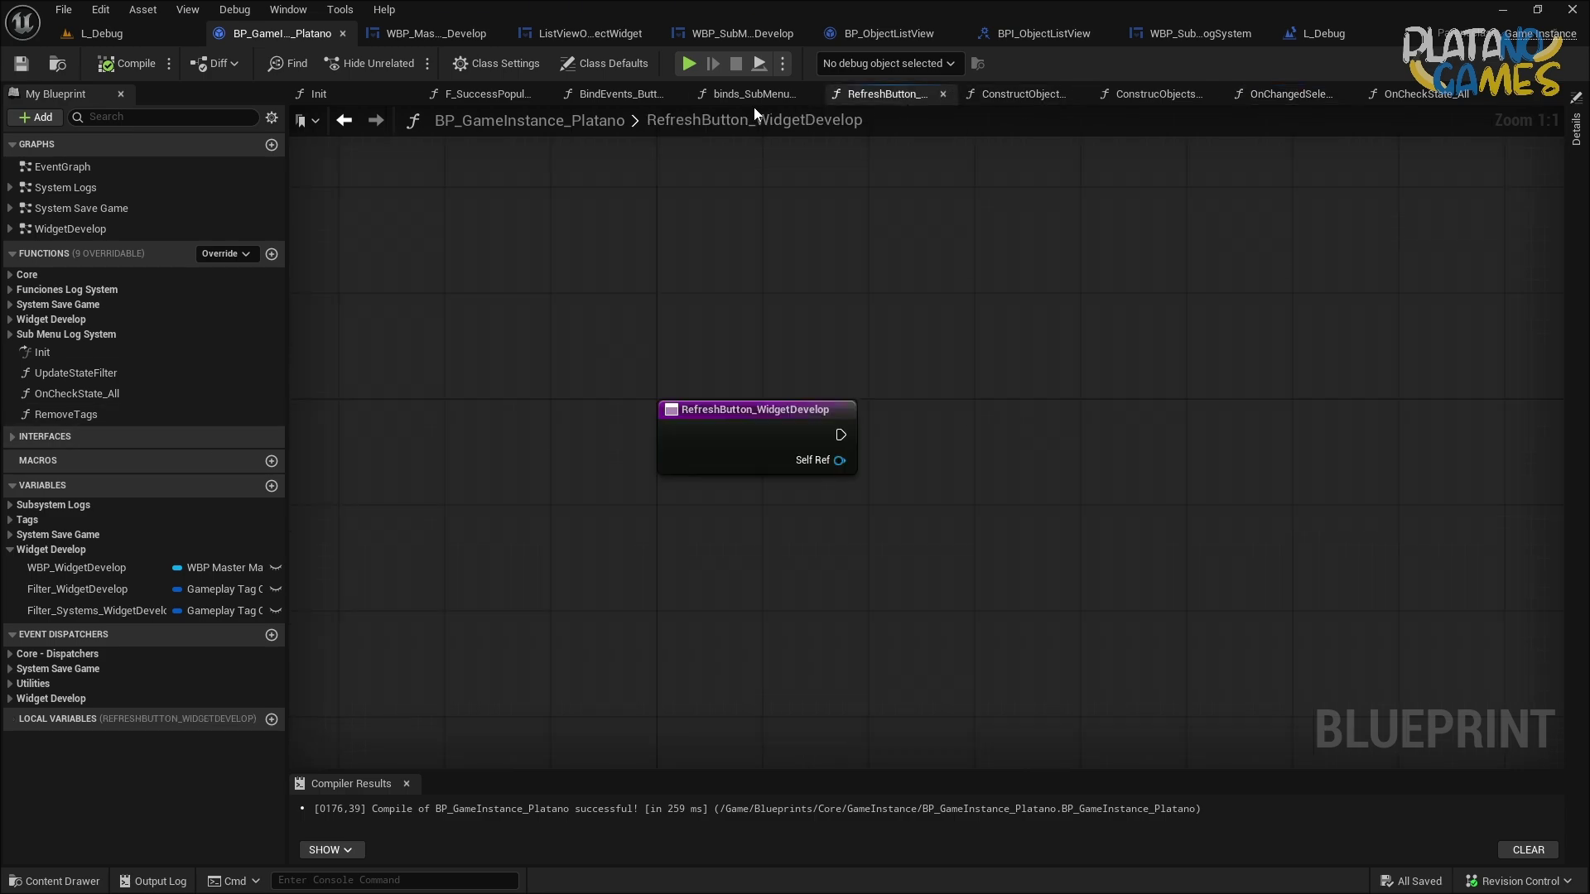
{"action": "left_click", "coordinate": [753, 93]}
{"action": "scroll", "coordinate": [940, 318], "scroll_direction": "down", "scroll_amount": 2}
{"action": "right_click_drag", "start_coordinate": [941, 318], "coordinate": [929, 361]}
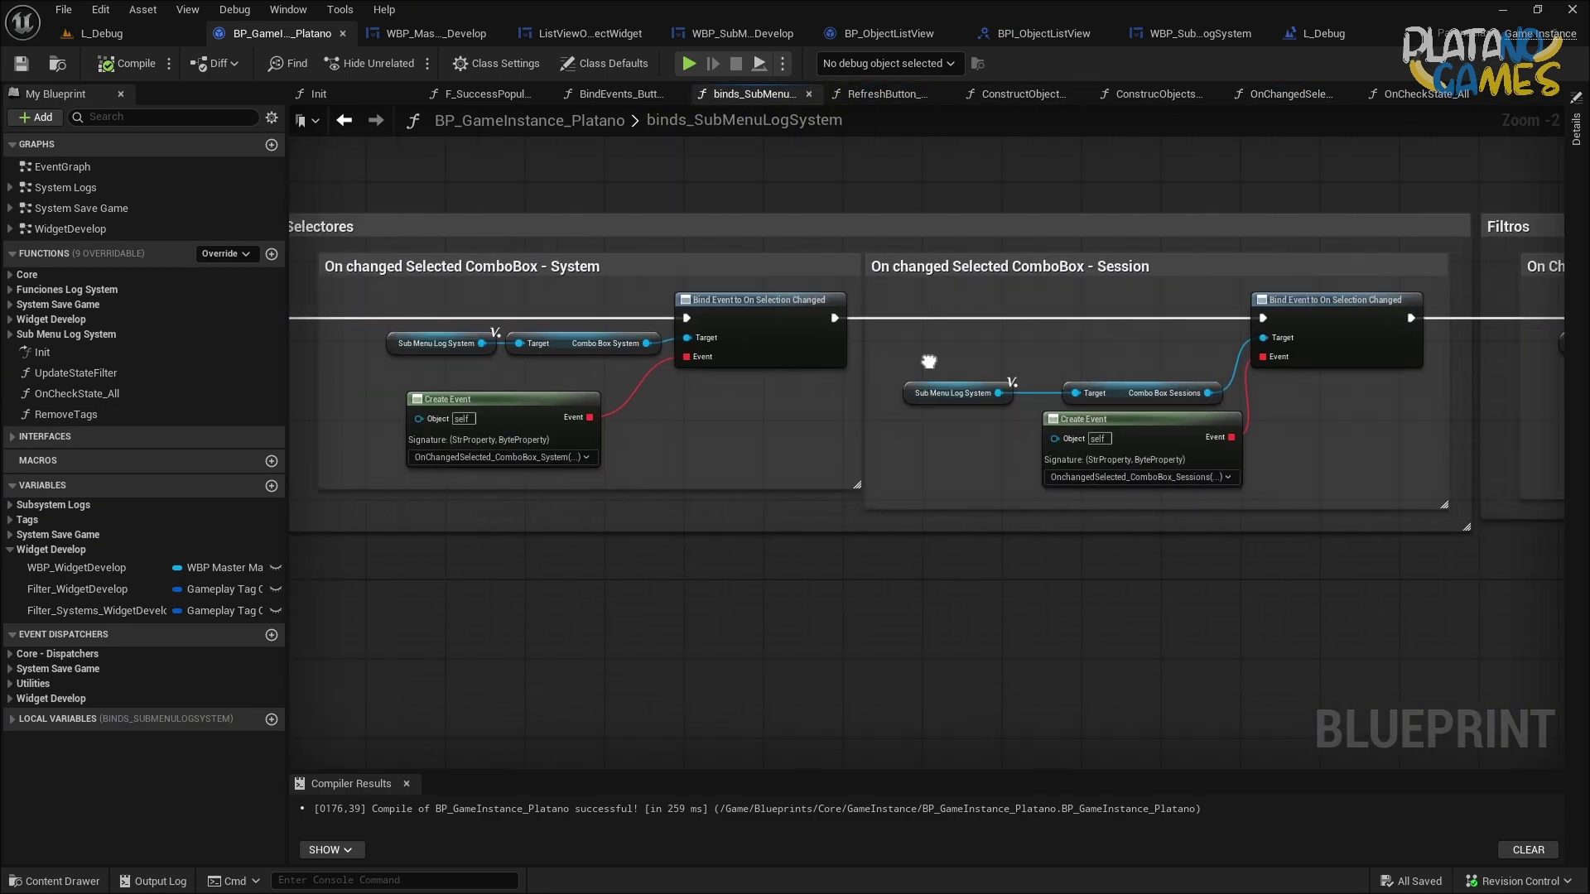
{"action": "left_click", "coordinate": [617, 94]}
{"action": "mouse_move", "coordinate": [850, 478]}
{"action": "right_mouse_down"}
{"action": "mouse_move", "coordinate": [878, 347]}
{"action": "mouse_move", "coordinate": [811, 177]}
{"action": "right_mouse_up"}
{"action": "double_click", "coordinate": [1018, 406]}
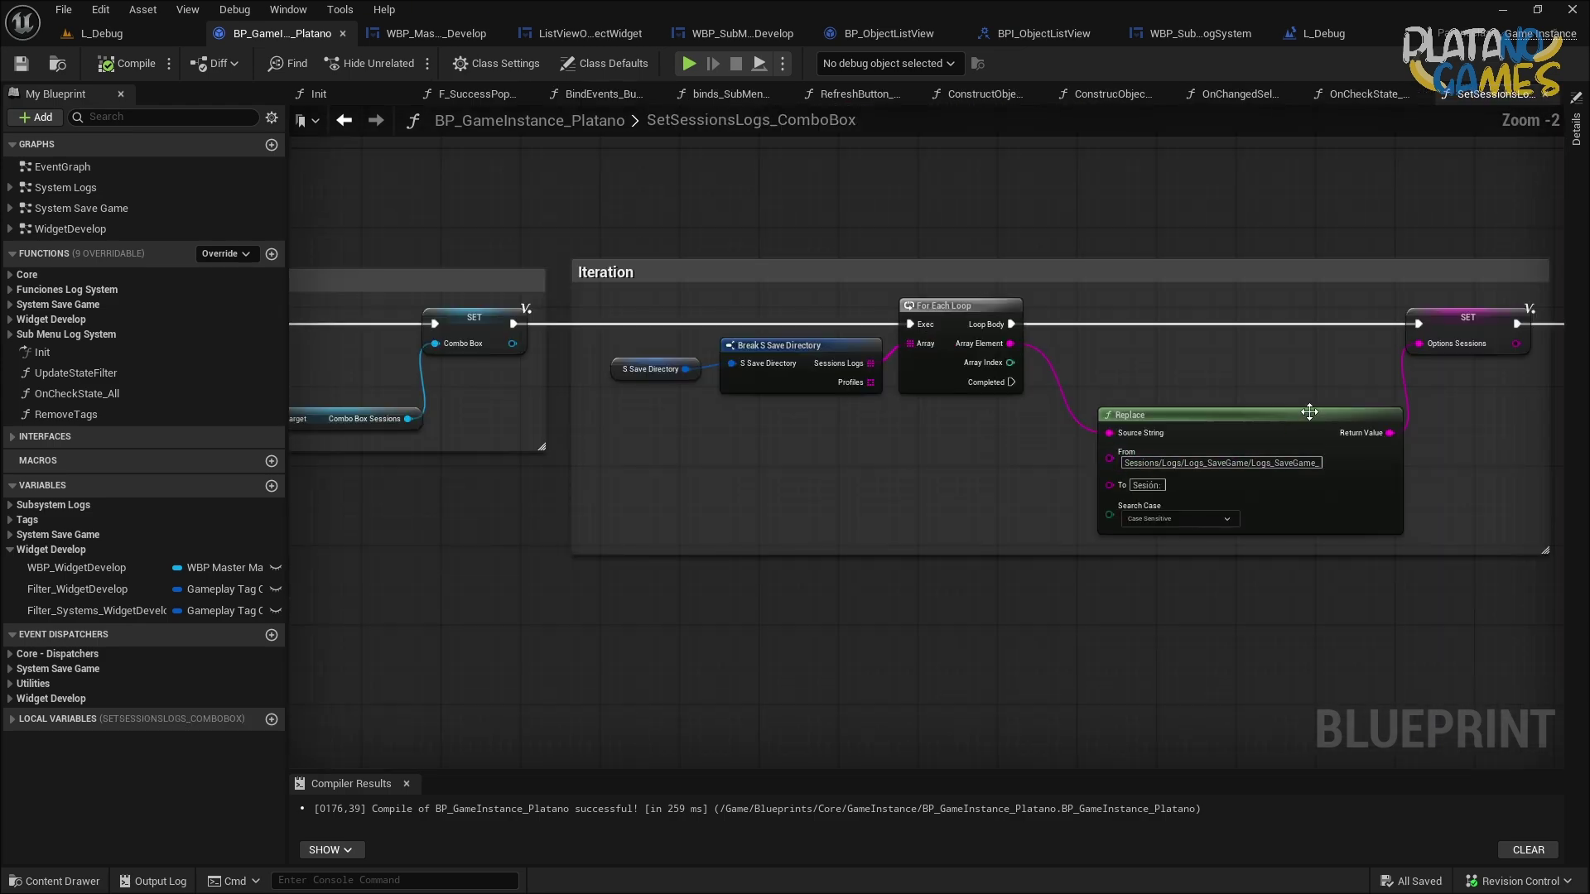
Move the Sequence node and both comment groups further right, and add a new blueprint variable.
{"action": "scroll", "coordinate": [1309, 411], "scroll_direction": "up", "scroll_amount": 2}
{"action": "left_click_drag", "start_coordinate": [780, 358], "coordinate": [1272, 608]}
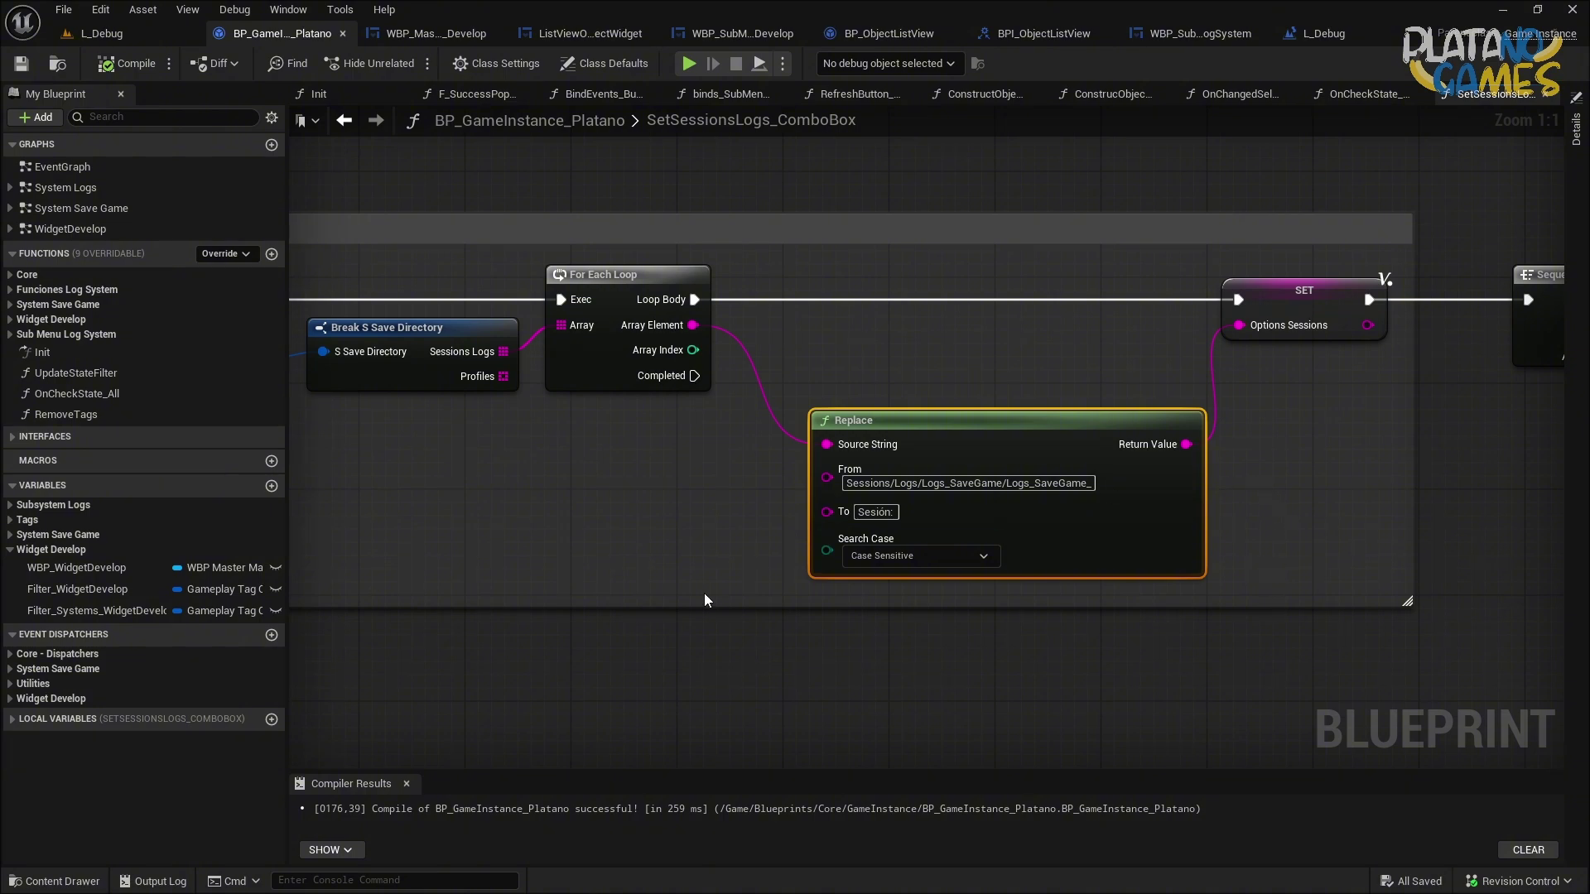
{"action": "right_click_drag", "start_coordinate": [704, 599], "coordinate": [497, 583]}
{"action": "scroll", "coordinate": [802, 338], "scroll_direction": "down", "scroll_amount": 3}
{"action": "left_click_drag", "start_coordinate": [787, 292], "coordinate": [1437, 643]}
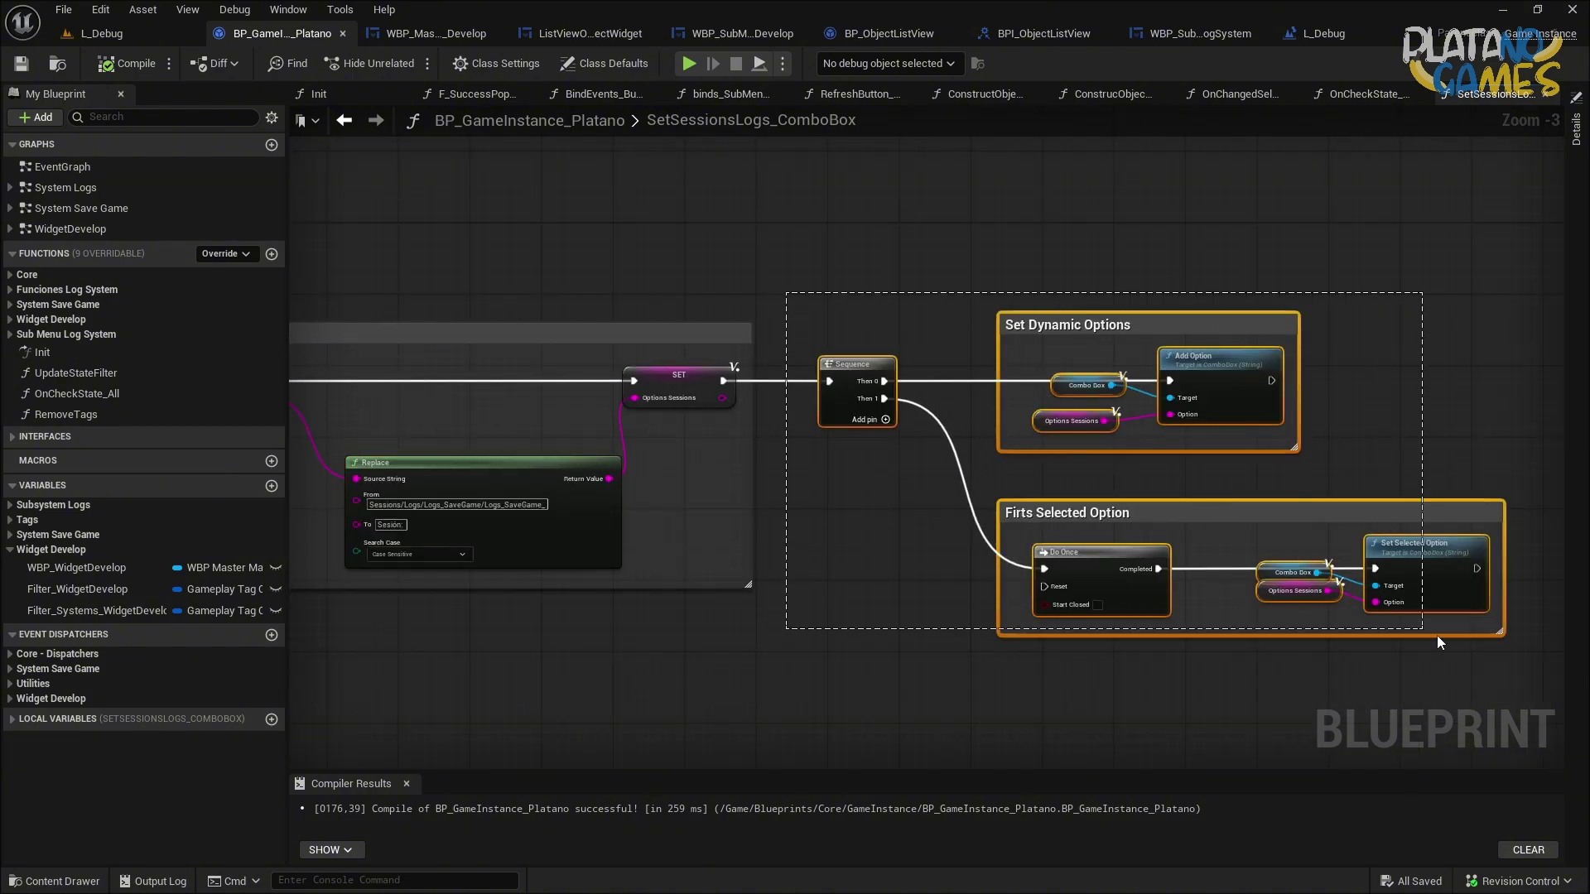
{"action": "left_click_drag", "start_coordinate": [837, 364], "coordinate": [1068, 368]}
{"action": "scroll", "coordinate": [909, 408], "scroll_direction": "up", "scroll_amount": 2}
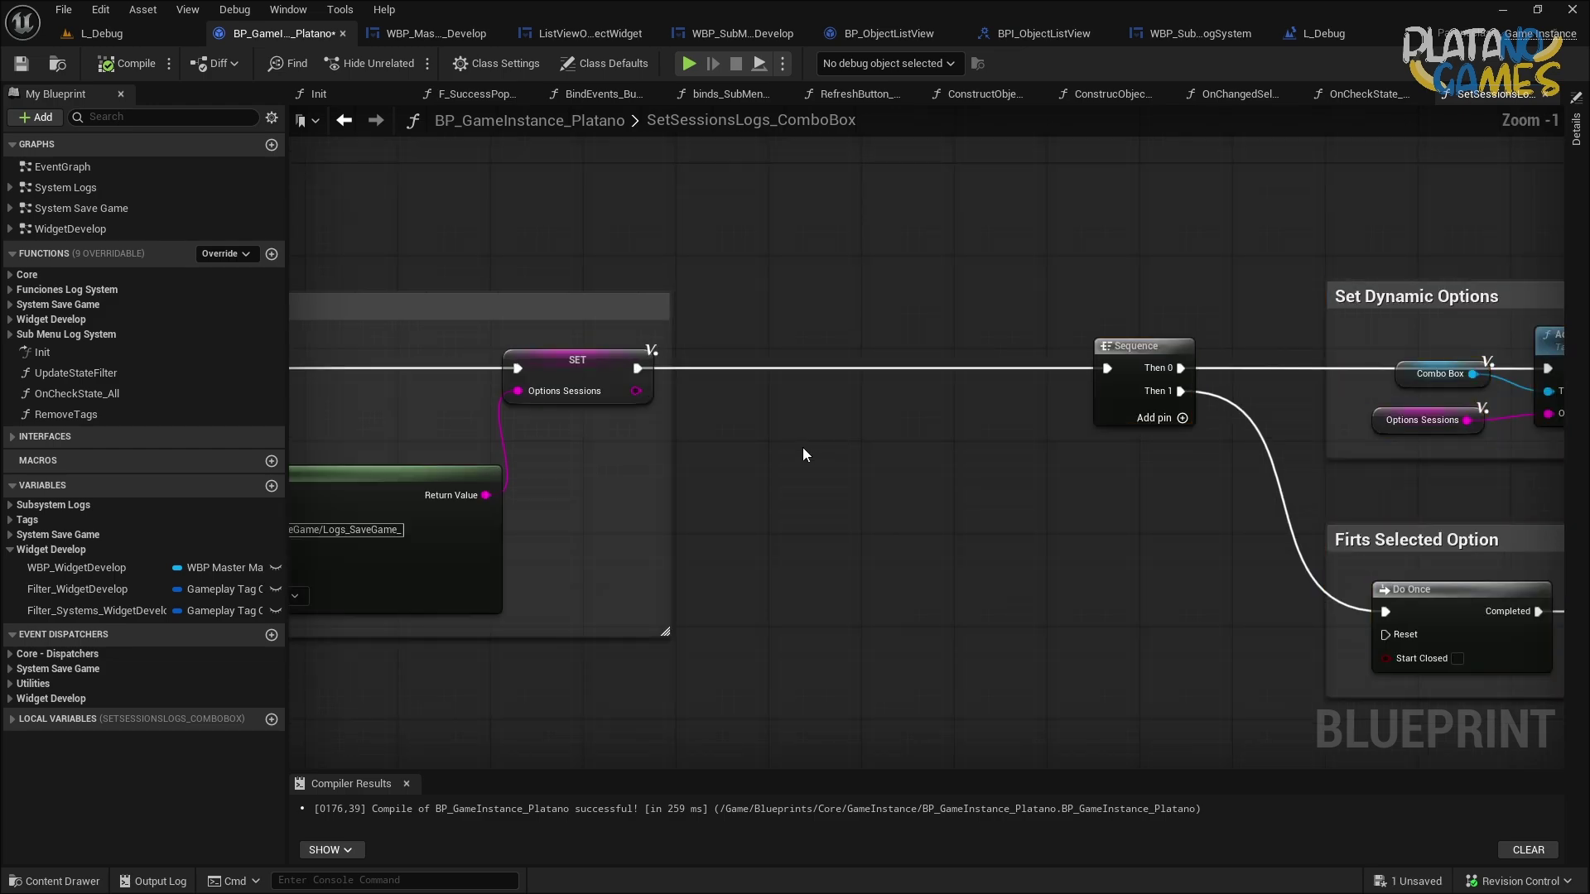
{"action": "left_click", "coordinate": [272, 485]}
File the new variable under Widget Develop, make it a String-to-String map, and name it 'Sessions_Patchs'.
{"action": "left_click_drag", "start_coordinate": [37, 632], "coordinate": [47, 547]}
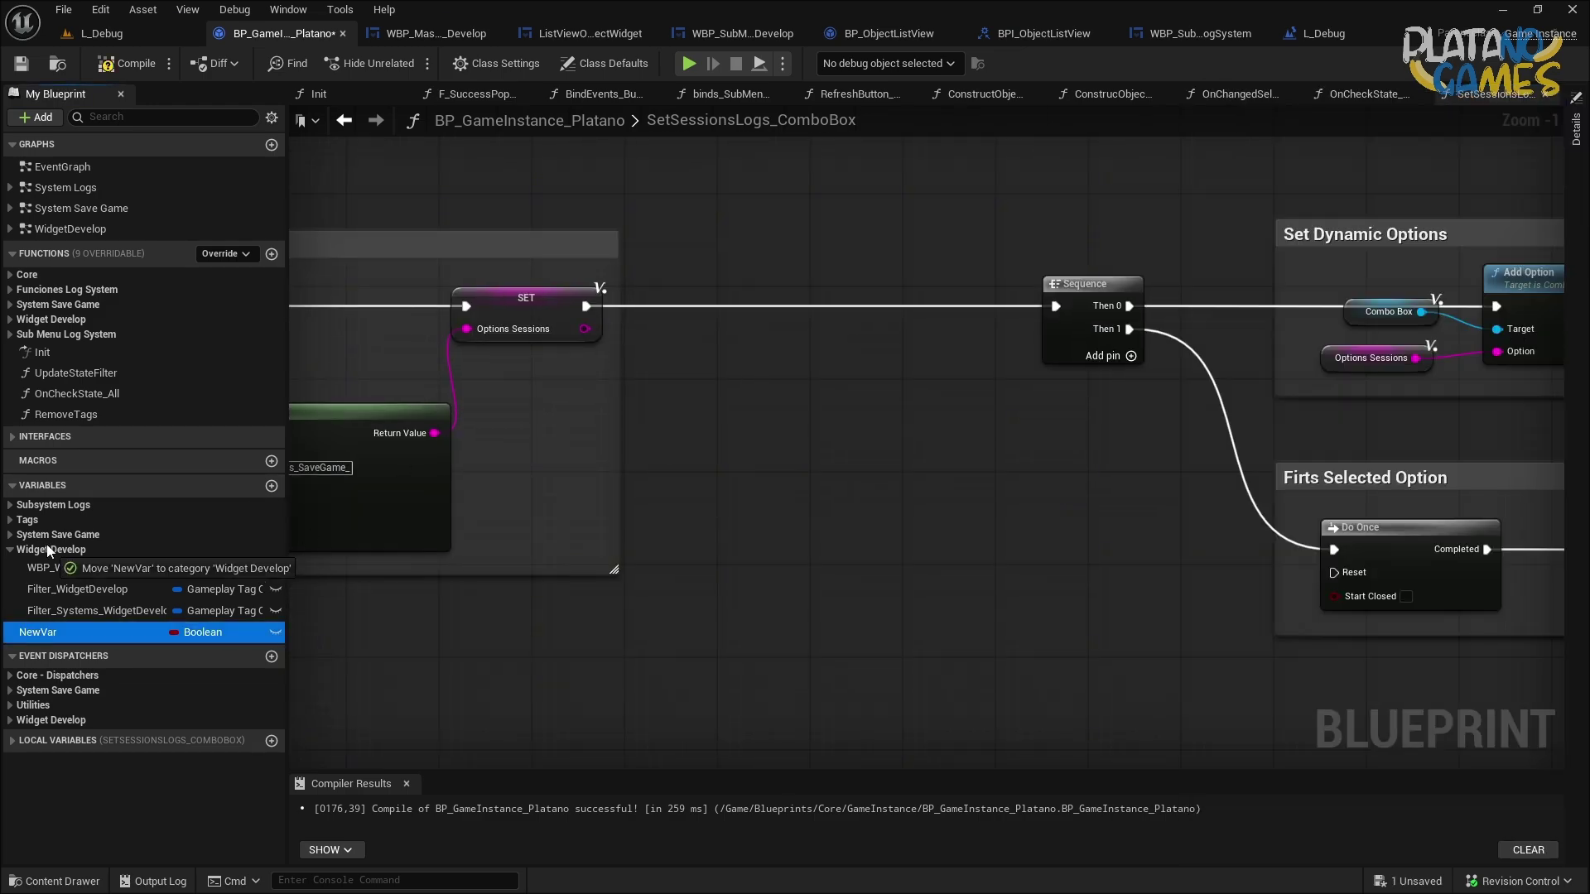
{"action": "left_click", "coordinate": [207, 632]}
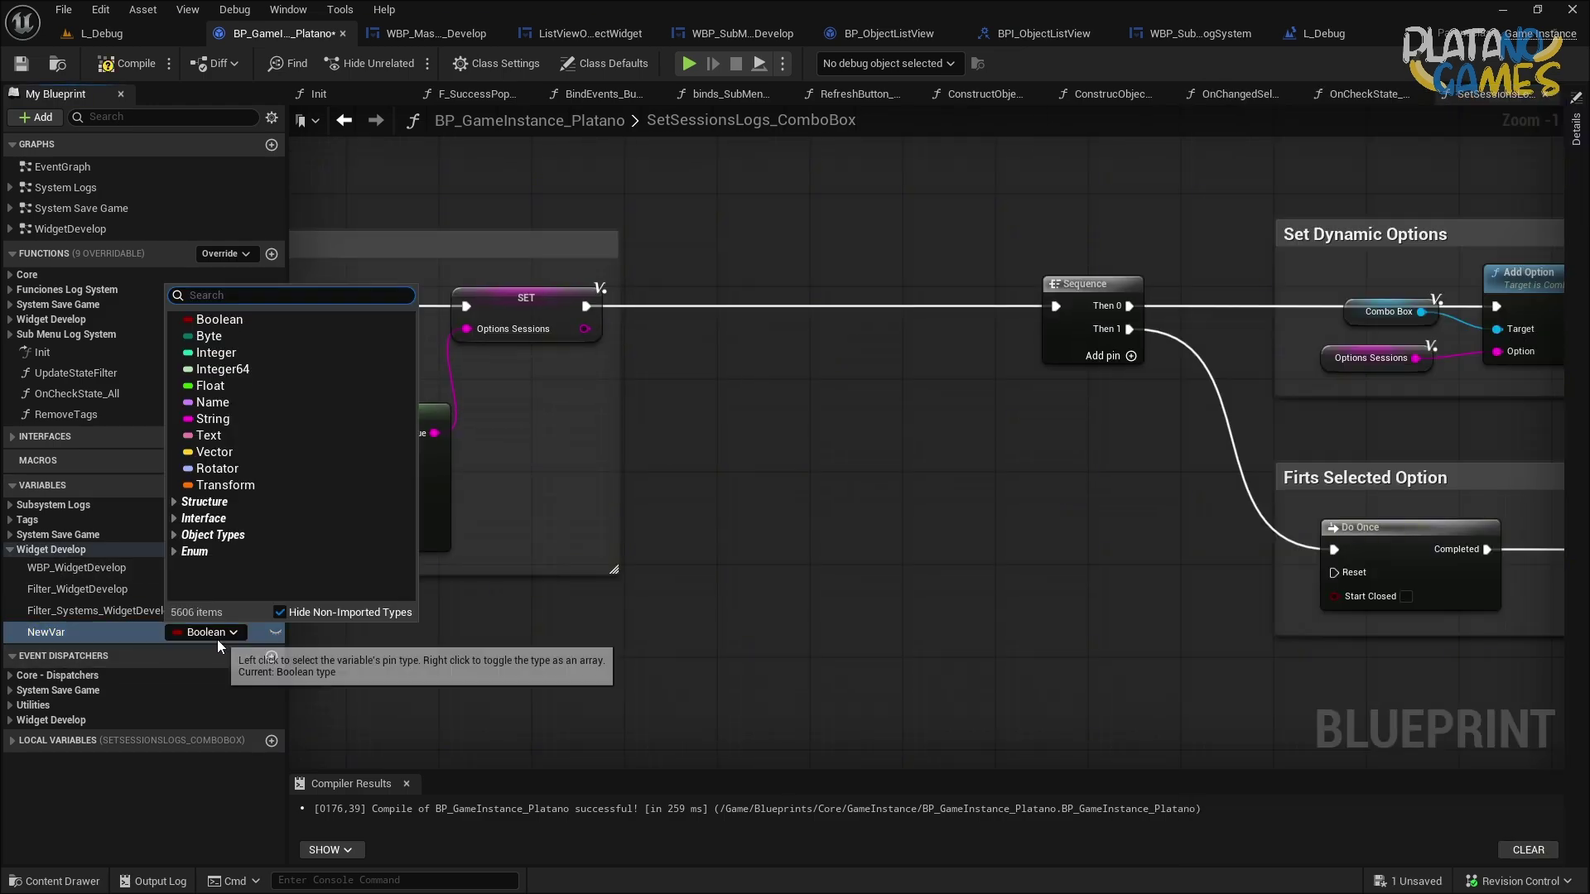
{"action": "left_click", "coordinate": [245, 418]}
{"action": "left_click", "coordinate": [1576, 129]}
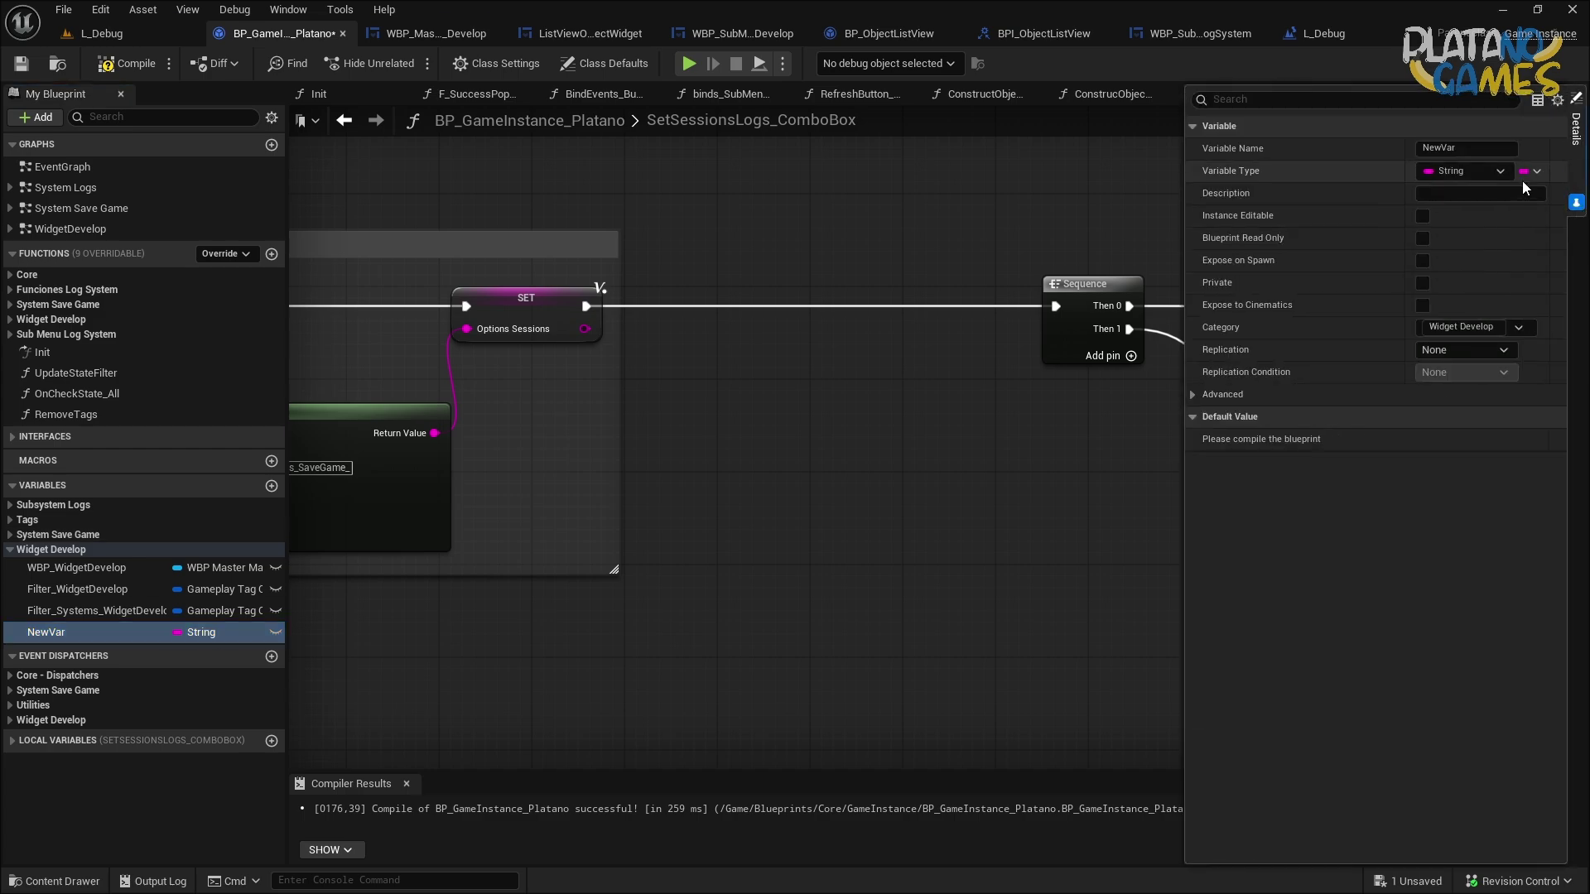
{"action": "left_click", "coordinate": [1530, 172]}
{"action": "left_click", "coordinate": [1514, 257]}
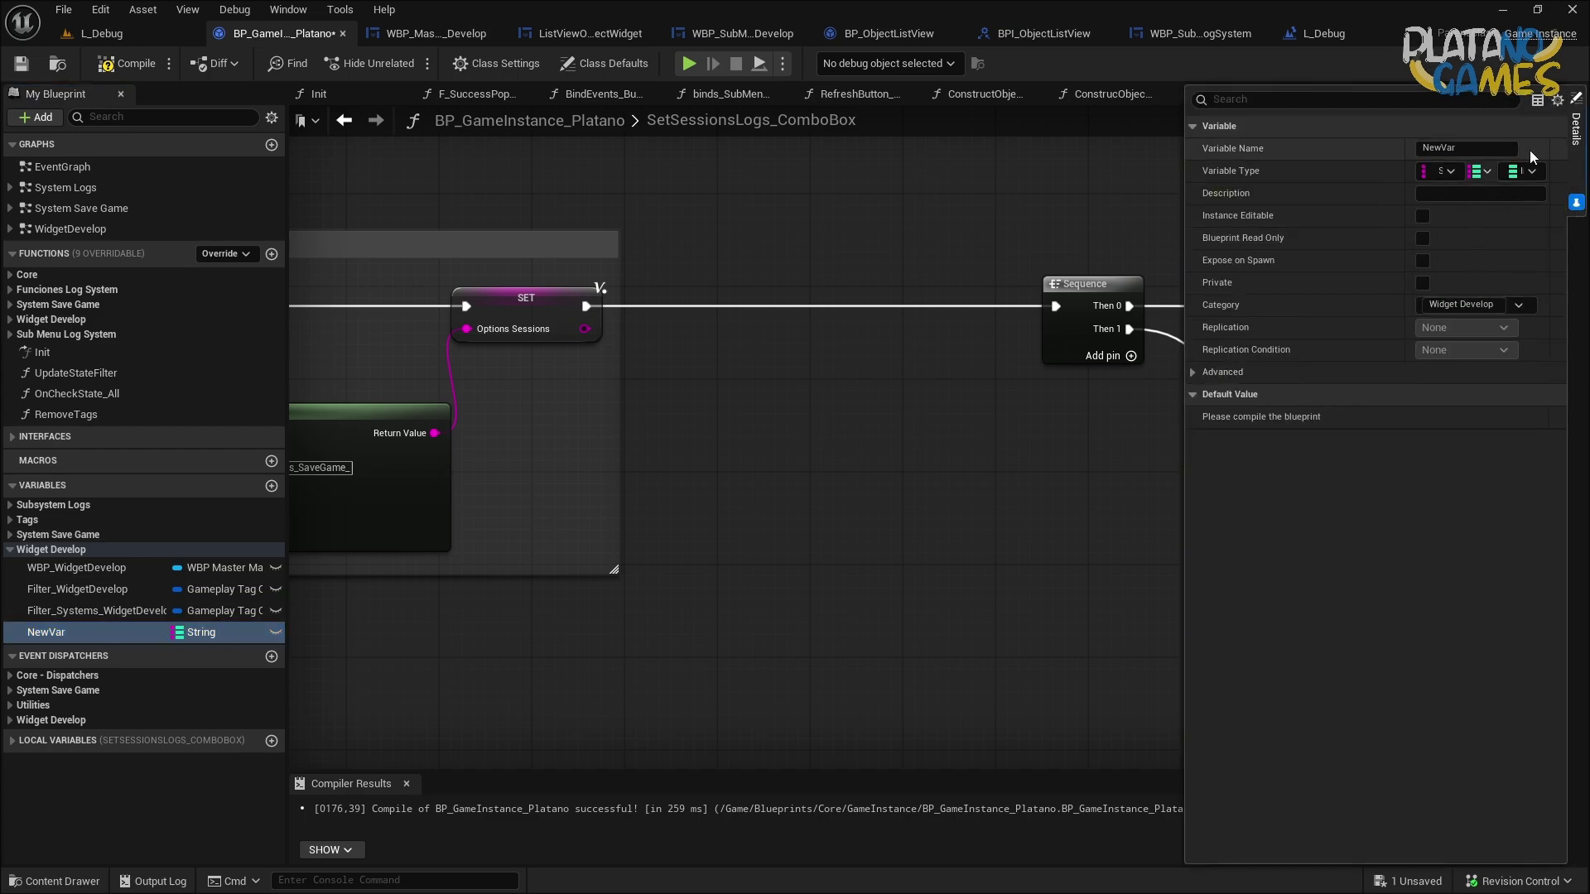
{"action": "left_click", "coordinate": [1523, 171]}
{"action": "left_click", "coordinate": [1410, 294]}
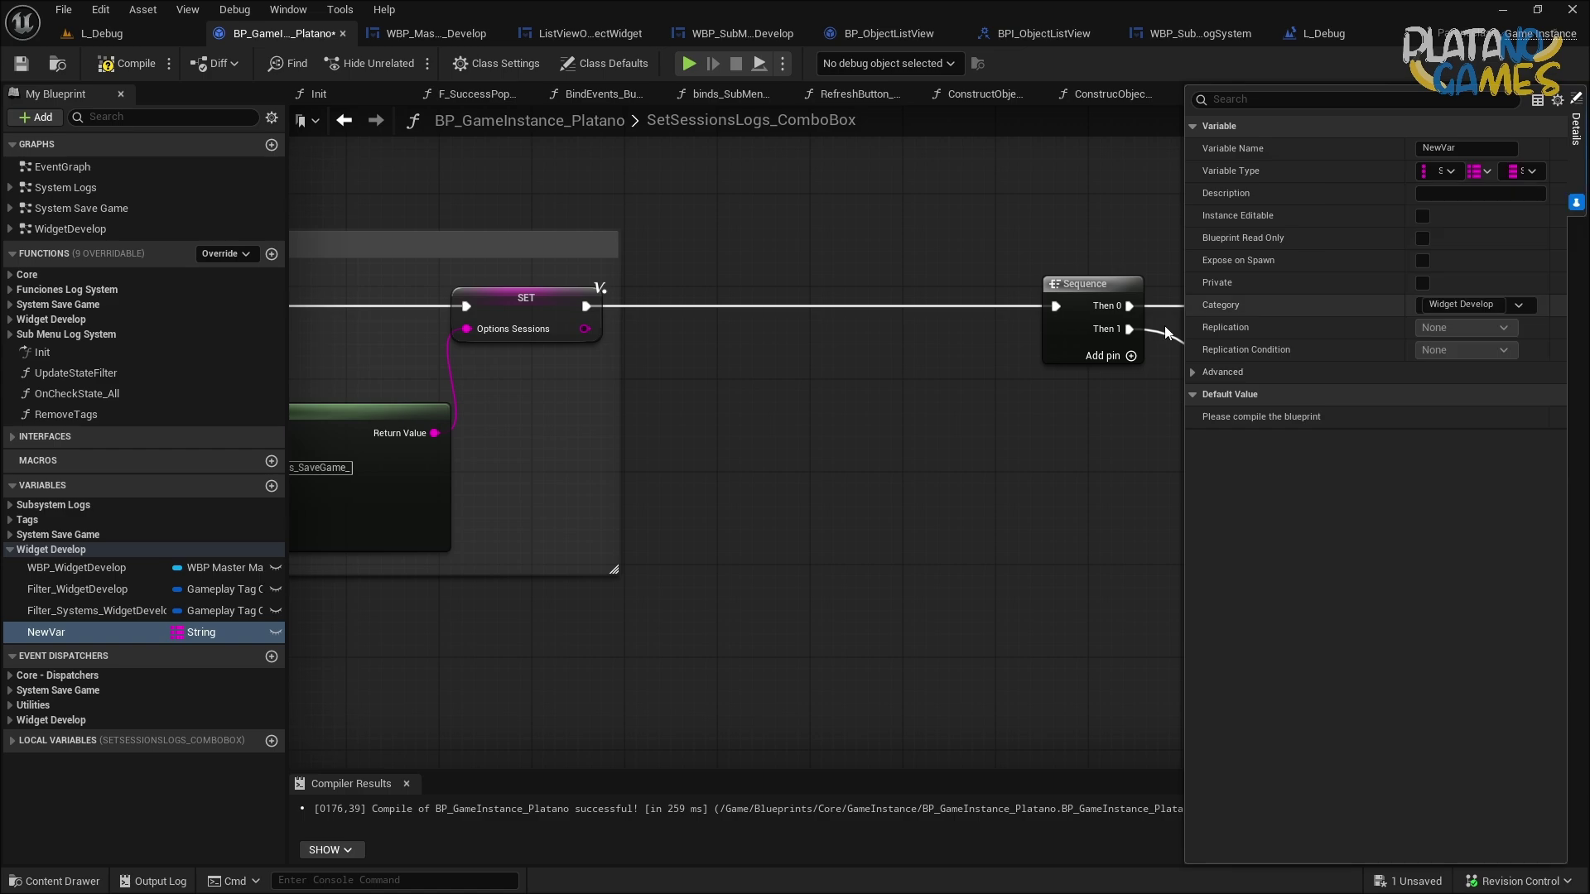
{"action": "left_click", "coordinate": [1451, 151]}
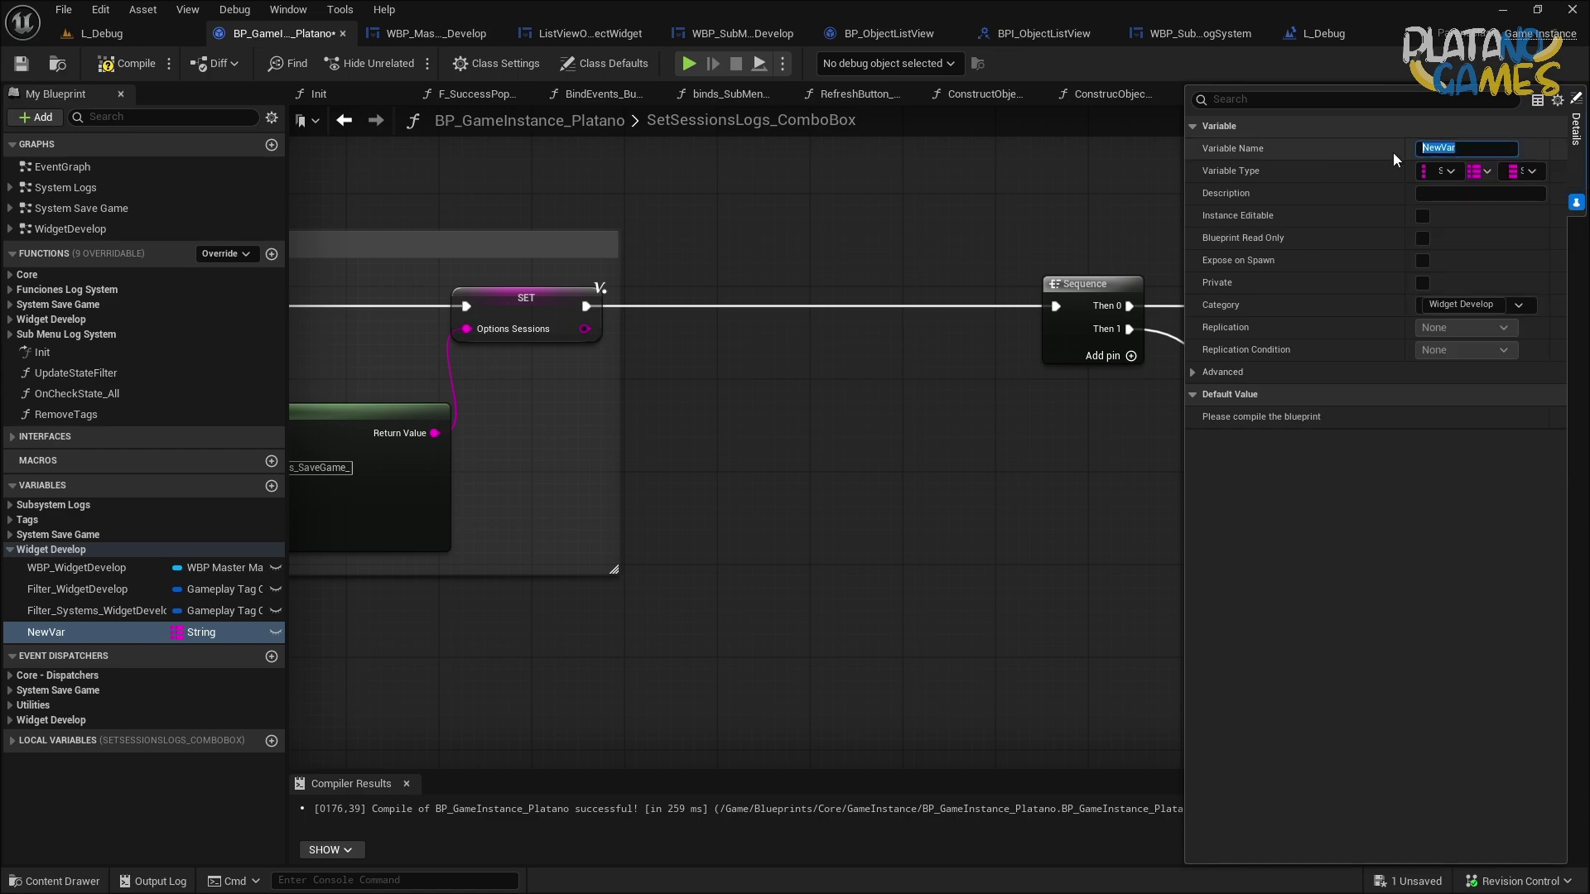
{"action": "type", "text": "Sessions_Patc"}
{"action": "type", "text": "hs"}
{"action": "key", "text": "Return"}
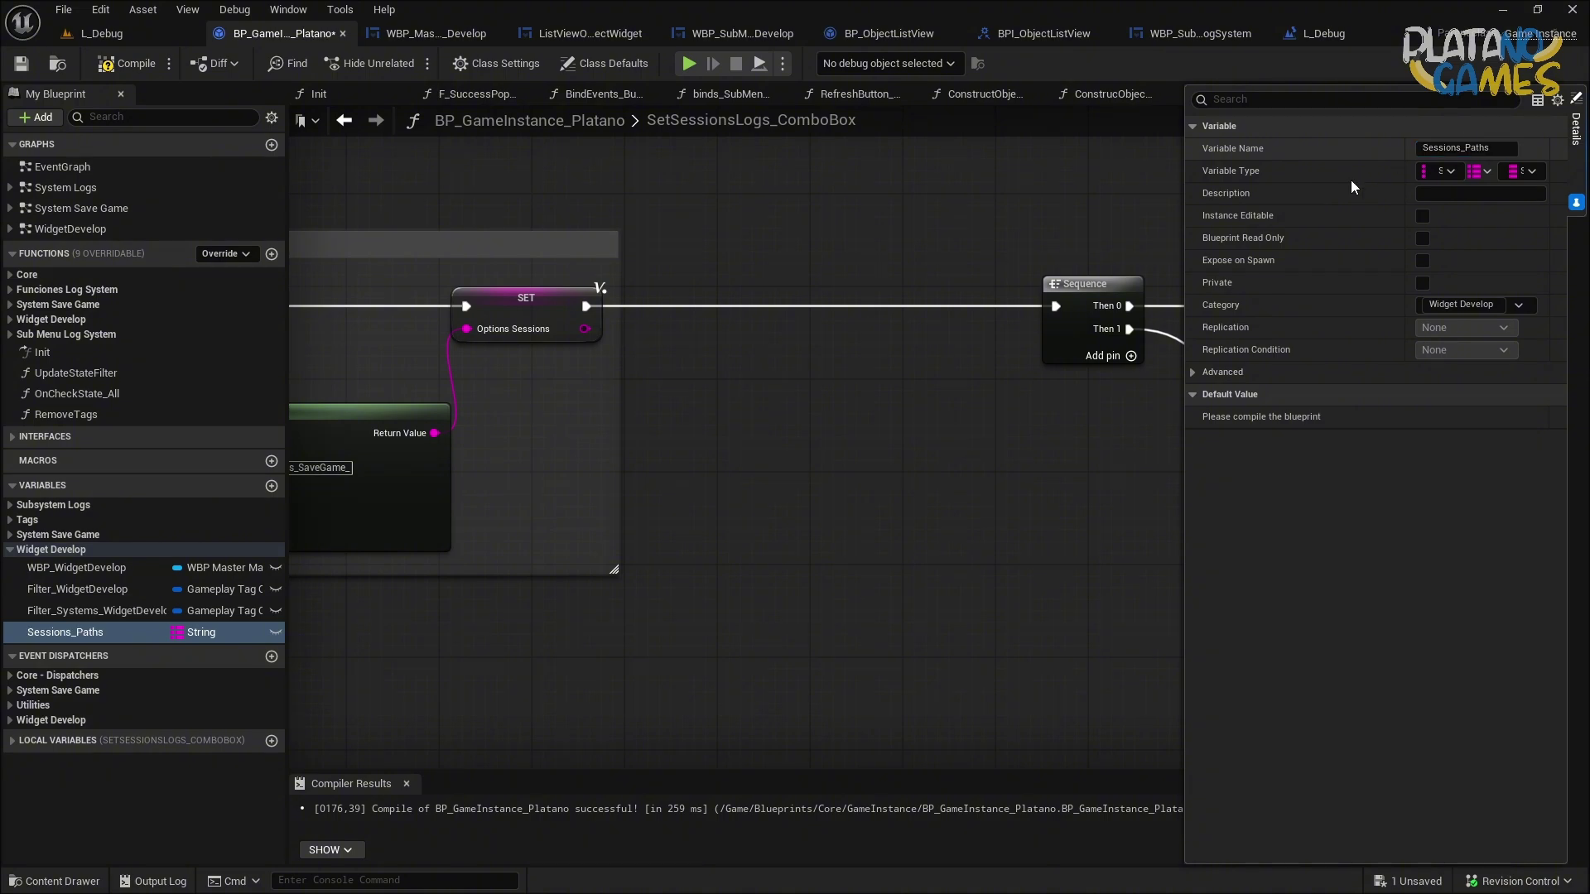
Add a Sessions_Paths Add node after the SET node, fed by Options Sessions, then compile and save.
{"action": "mouse_move", "coordinate": [81, 639]}
{"action": "left_mouse_down", "text": "ctrl"}
{"action": "mouse_move", "coordinate": [720, 419]}
{"action": "mouse_move", "coordinate": [853, 285]}
{"action": "left_mouse_up", "text": "ctrl"}
{"action": "type", "text": "add"}
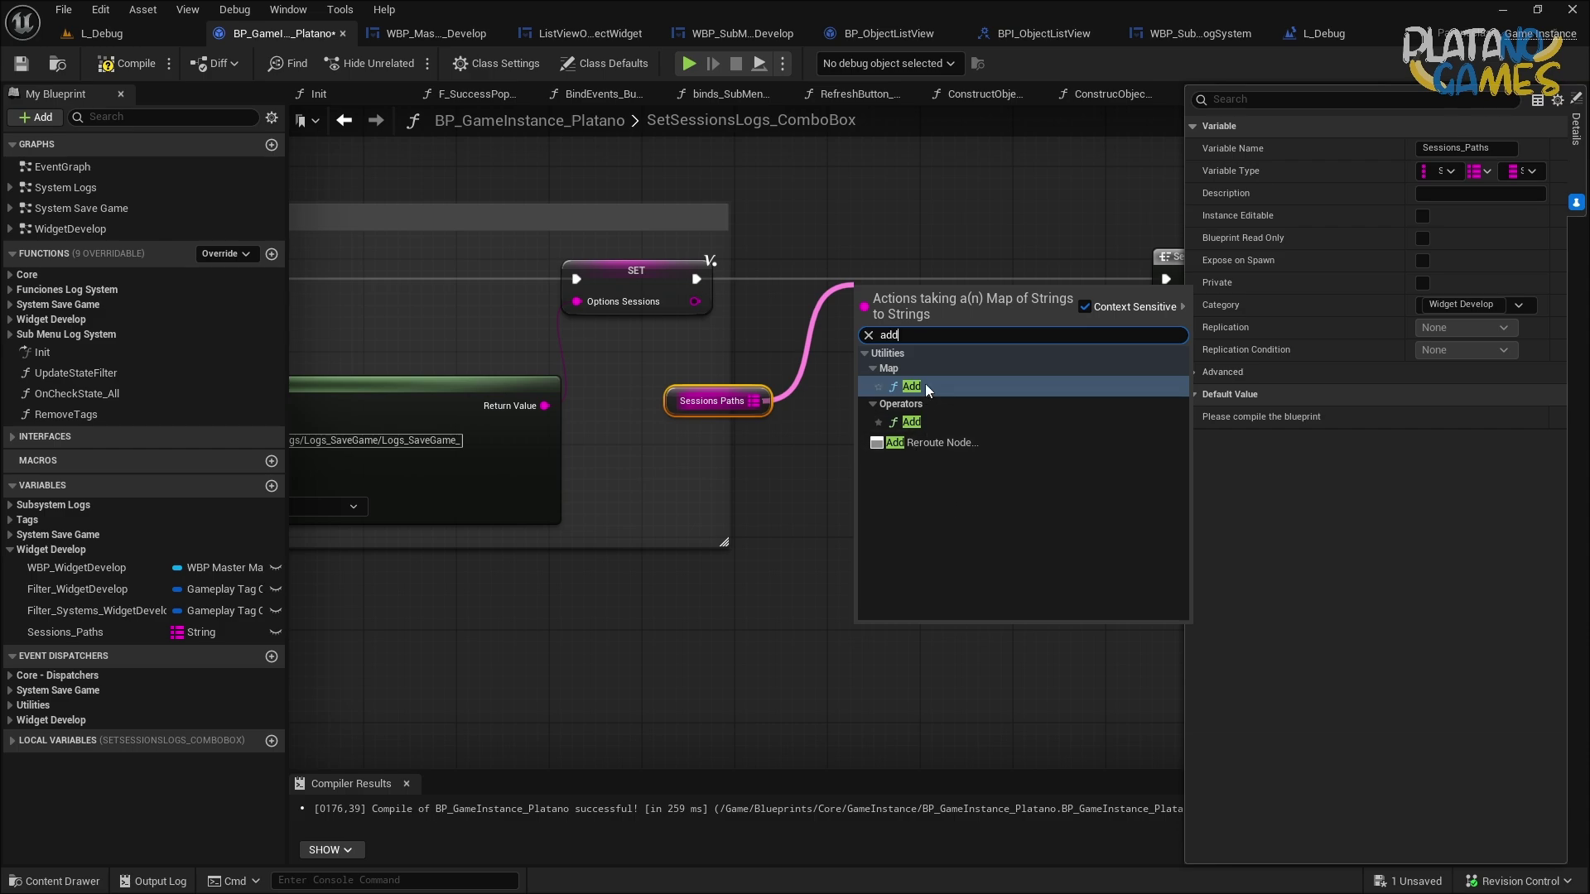
{"action": "left_click", "coordinate": [925, 384]}
{"action": "mouse_move", "coordinate": [1165, 279]}
{"action": "left_mouse_down", "text": "ctrl"}
{"action": "mouse_move", "coordinate": [876, 291]}
{"action": "mouse_move", "coordinate": [977, 271]}
{"action": "left_mouse_up", "text": "ctrl"}
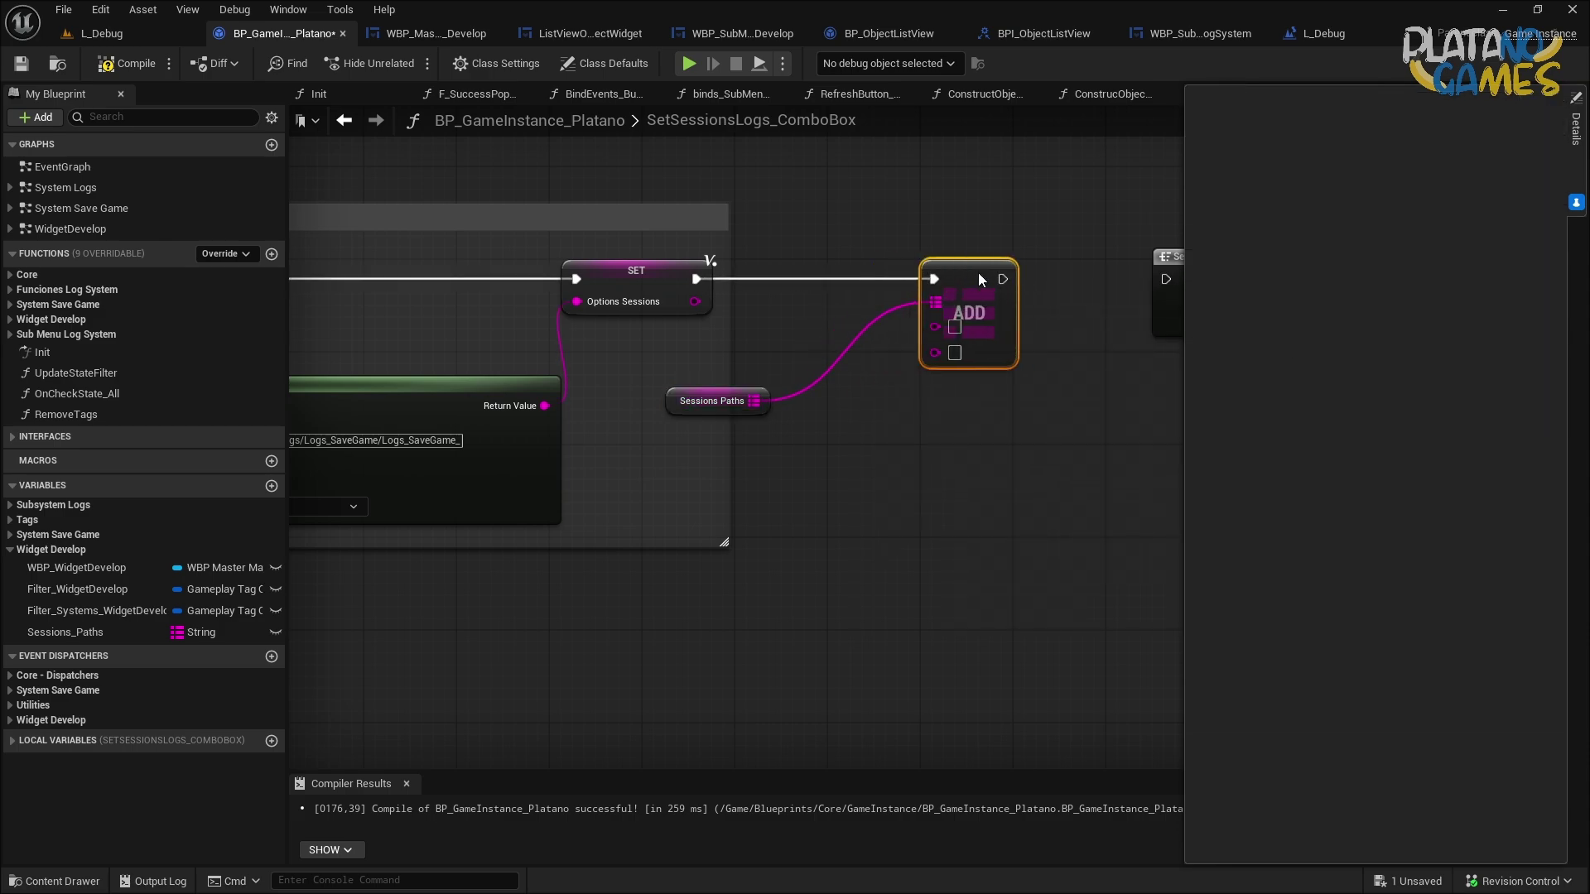
{"action": "left_click", "coordinate": [782, 330]}
{"action": "left_click_drag", "start_coordinate": [728, 291], "coordinate": [980, 316]}
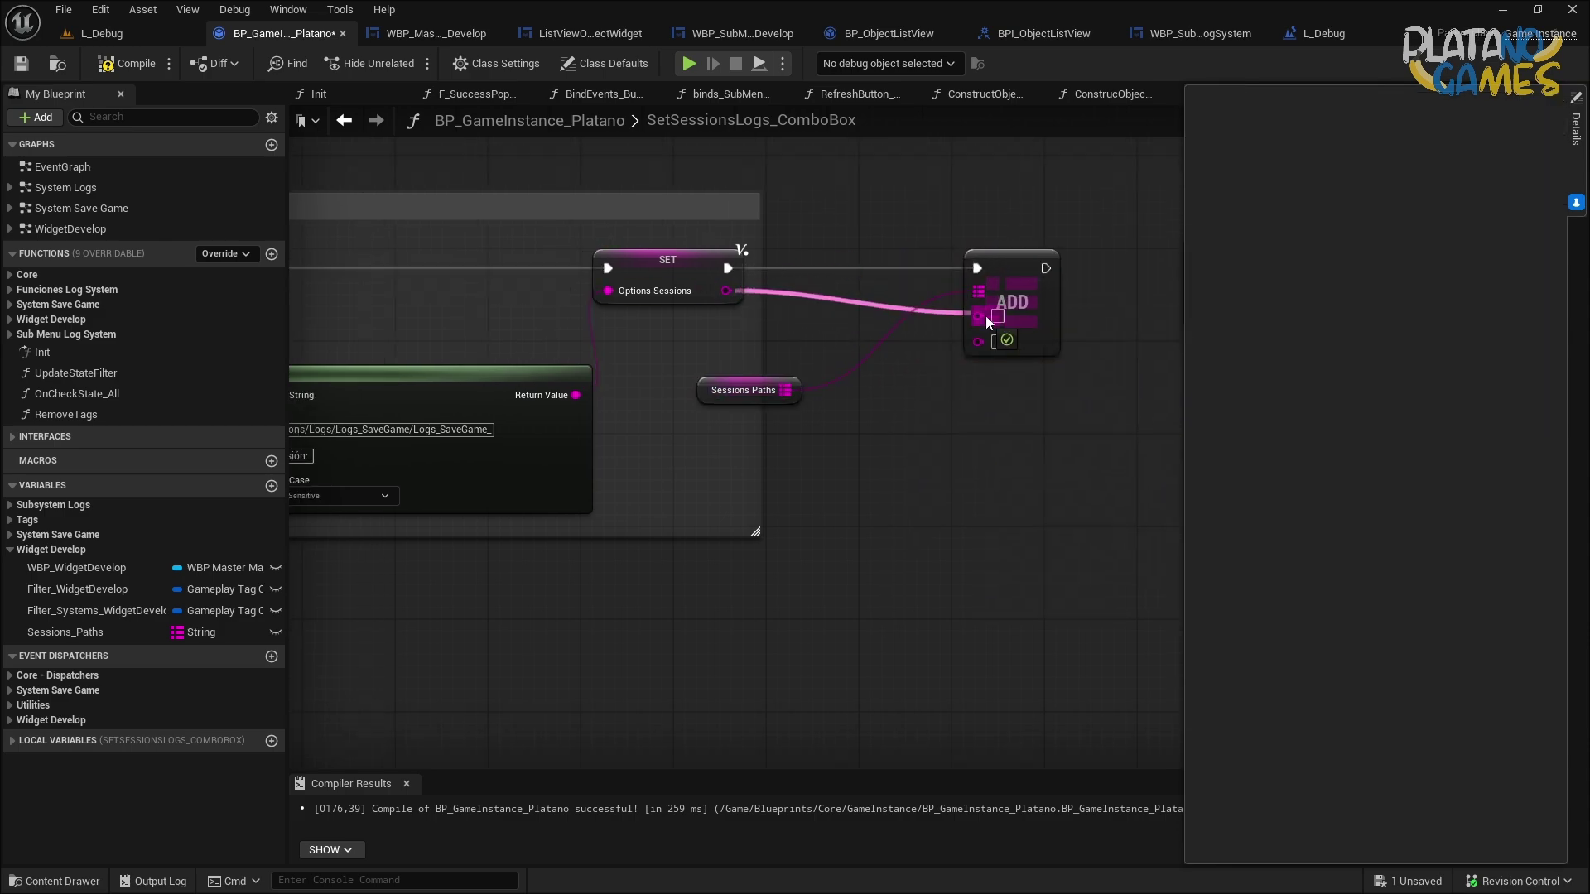
{"action": "right_click_drag", "start_coordinate": [756, 405], "coordinate": [979, 386]}
{"action": "left_click_drag", "start_coordinate": [1087, 354], "coordinate": [1169, 305]}
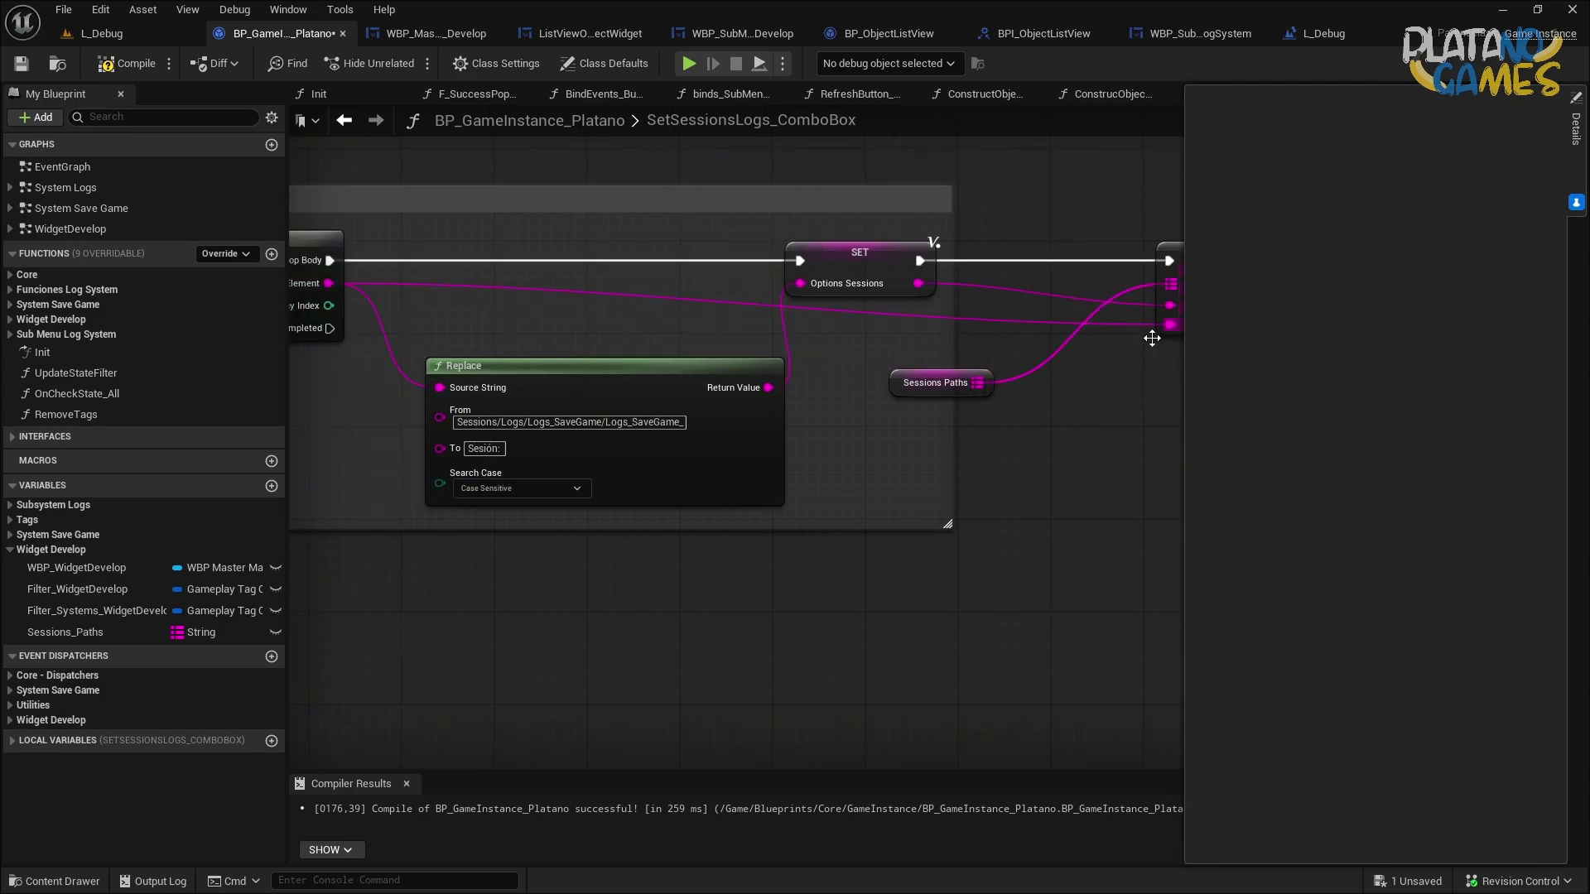
{"action": "right_click_drag", "start_coordinate": [1170, 305], "coordinate": [1020, 311]}
{"action": "left_click_drag", "start_coordinate": [770, 394], "coordinate": [896, 233]}
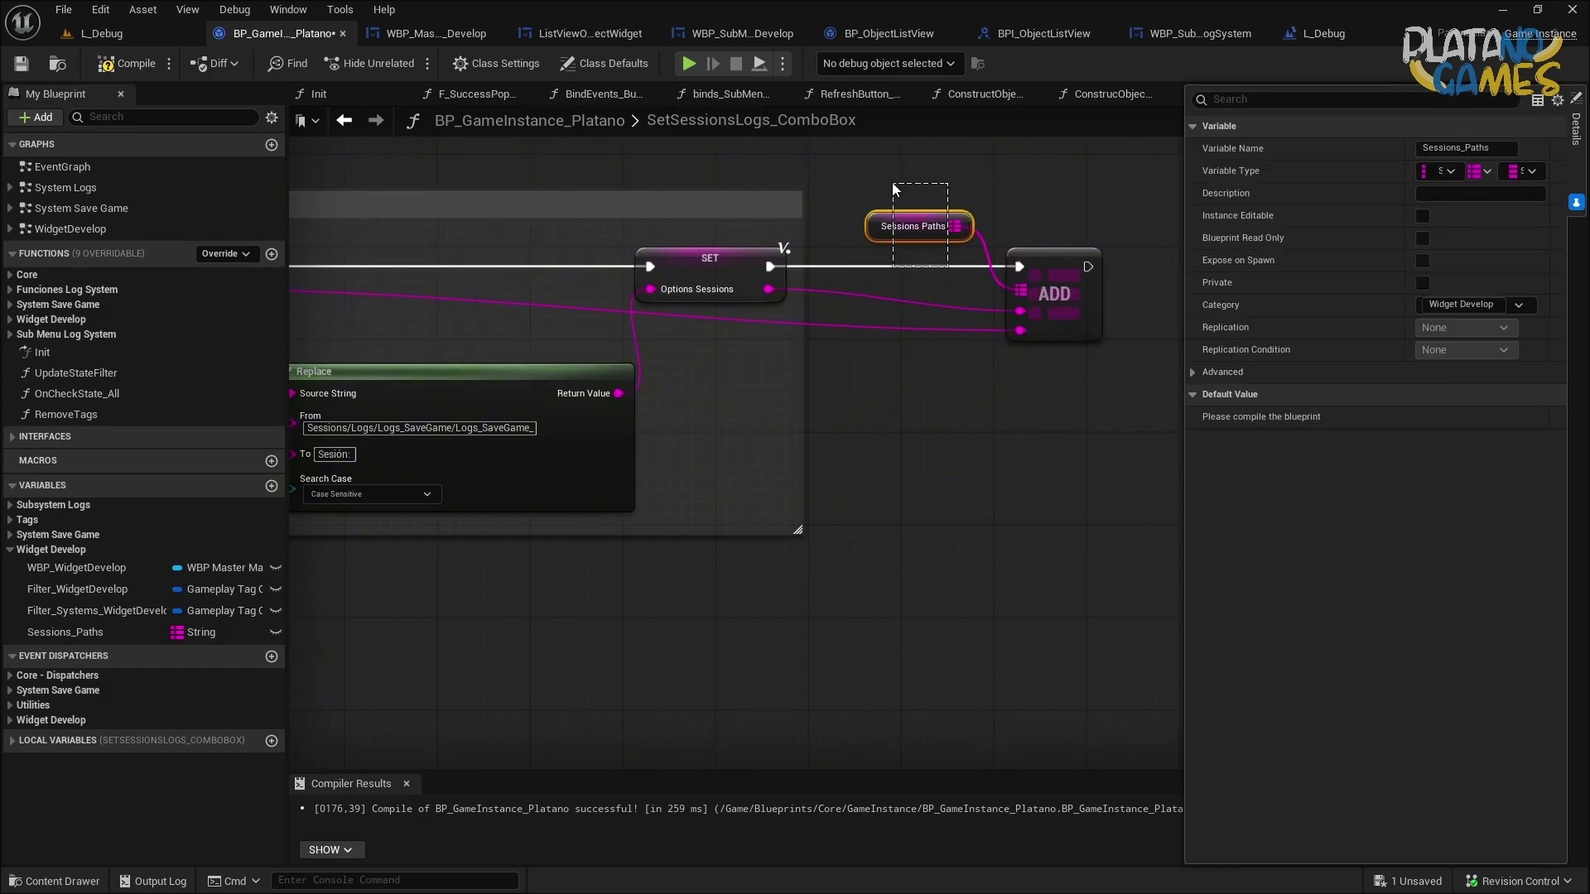
{"action": "right_click_drag", "start_coordinate": [892, 182], "coordinate": [789, 192]}
{"action": "left_click", "coordinate": [129, 62]}
{"action": "left_click", "coordinate": [19, 64]}
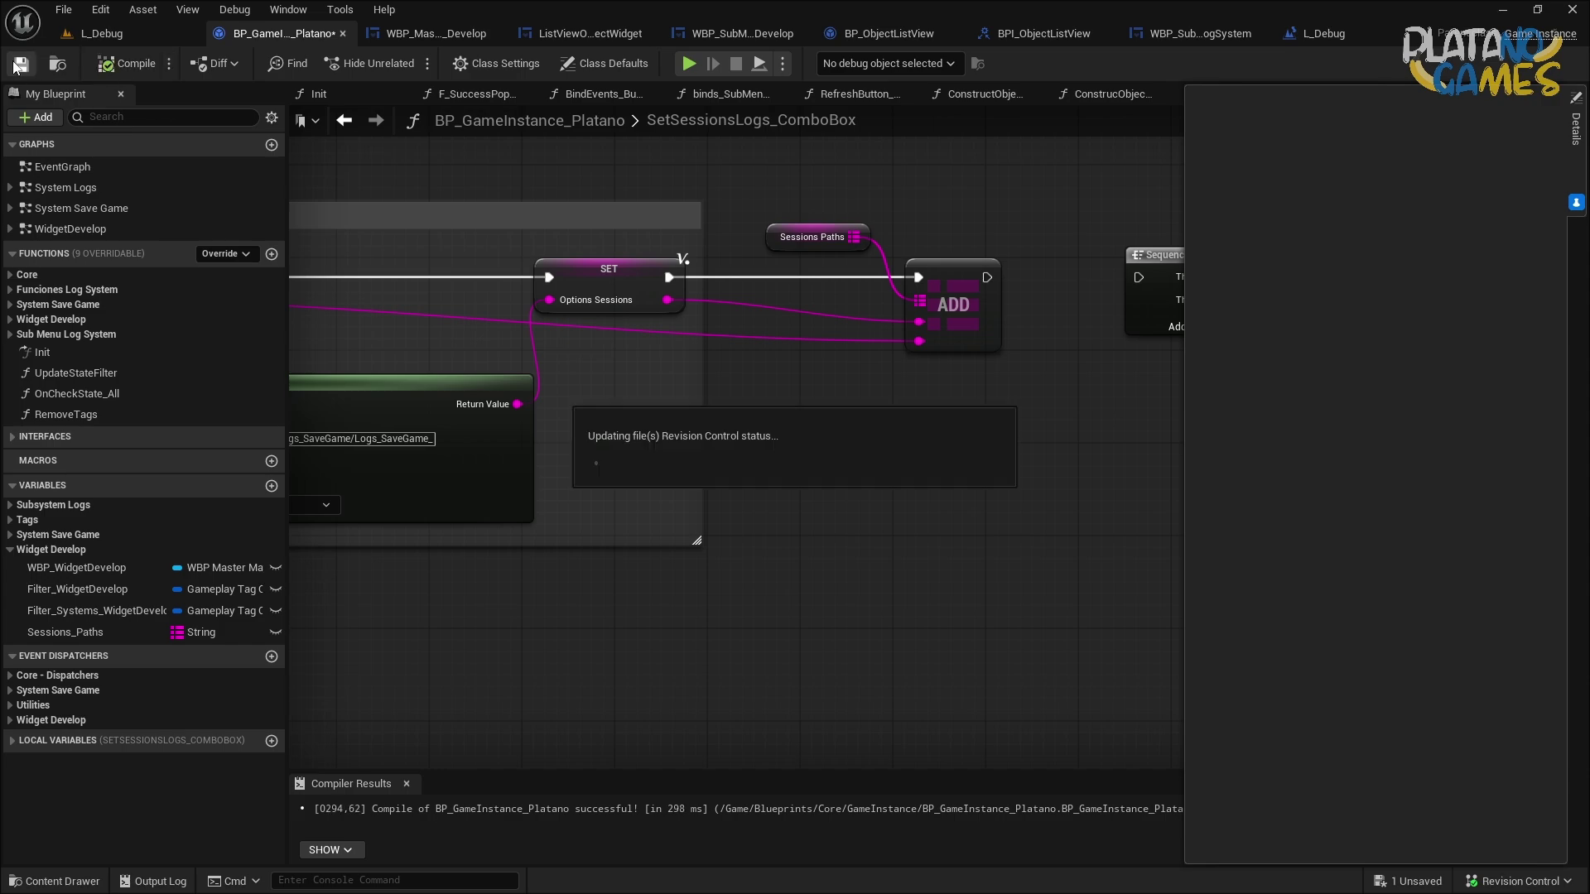
Wrap the Sessions Paths getter and ADD node in a 'Set Paths' comment, then recompile and save.
{"action": "left_click_drag", "start_coordinate": [1029, 344], "coordinate": [836, 211]}
{"action": "type", "text": "c"}
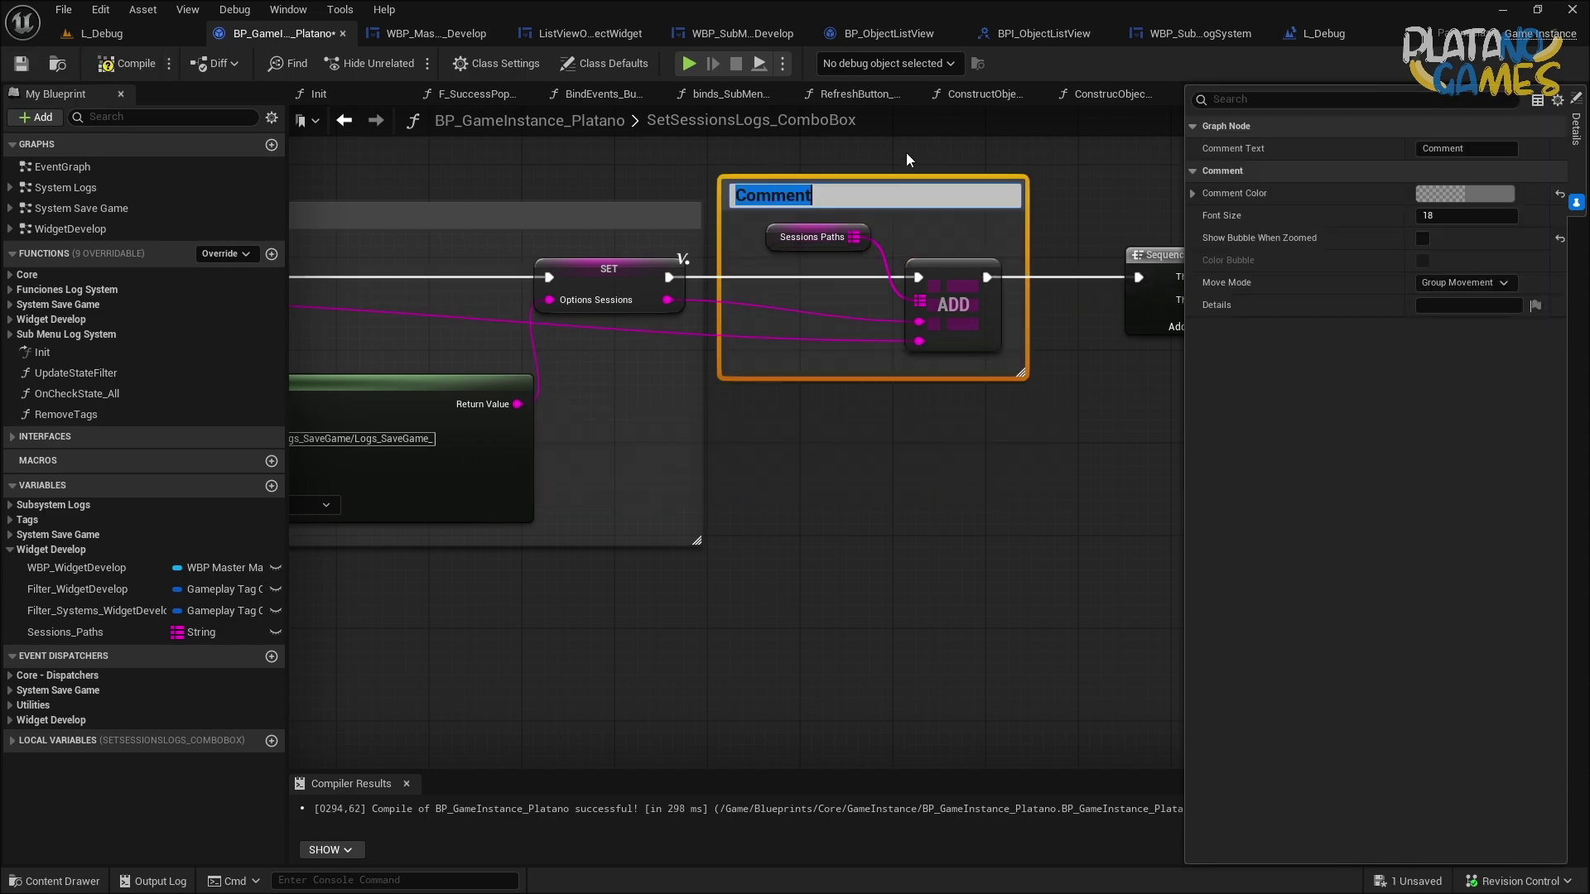
{"action": "type", "text": "Set Pa"}
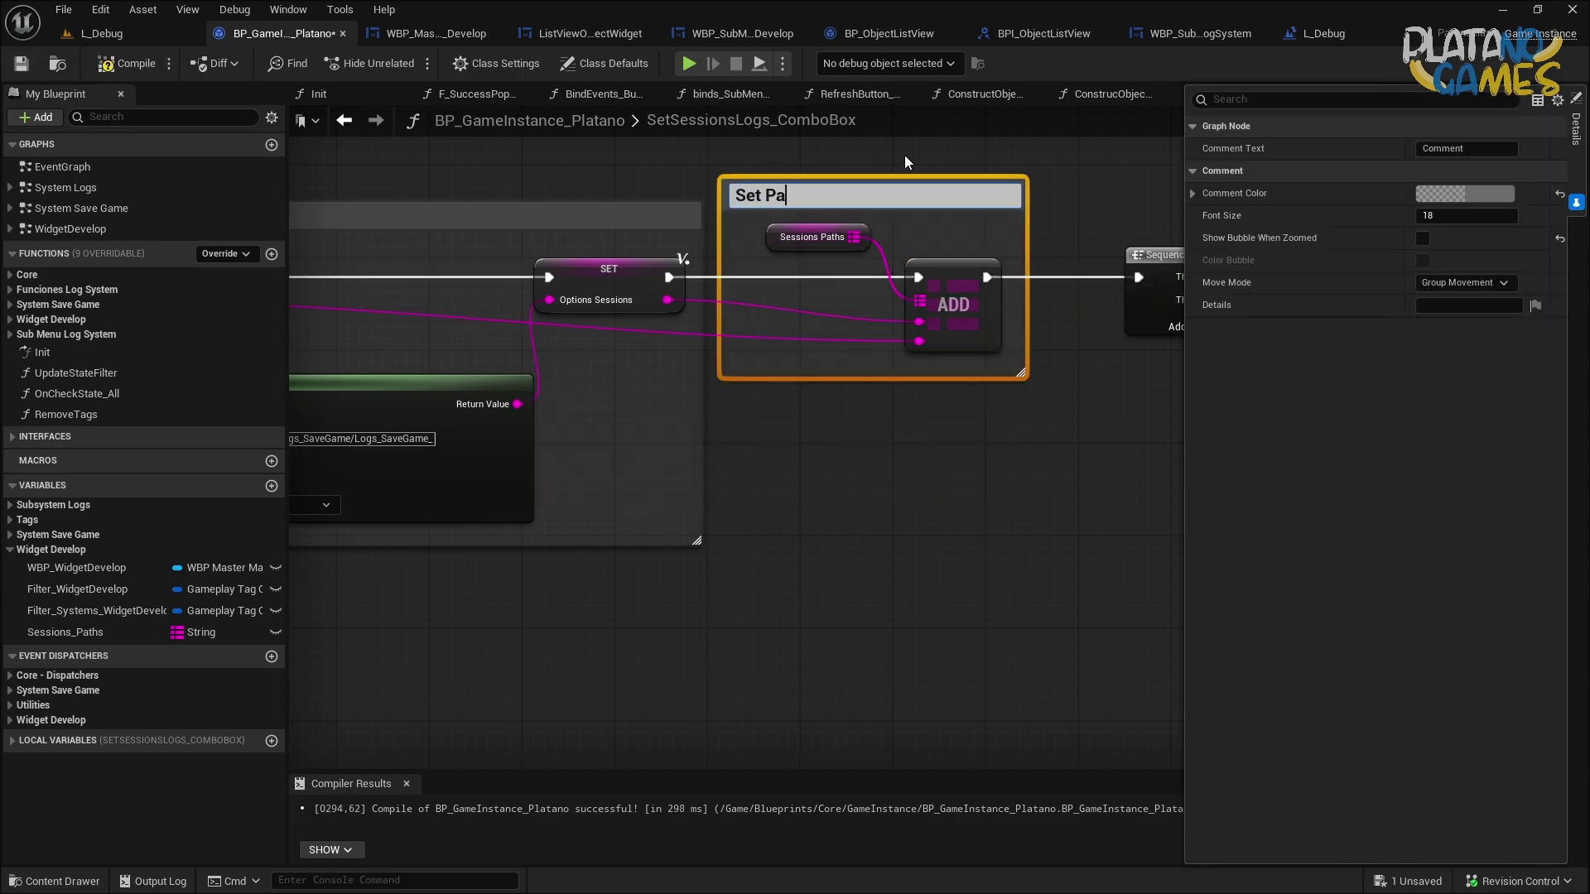
{"action": "type", "text": "ths"}
{"action": "left_click", "coordinate": [826, 453]}
{"action": "right_click_drag", "start_coordinate": [811, 286], "coordinate": [828, 323]}
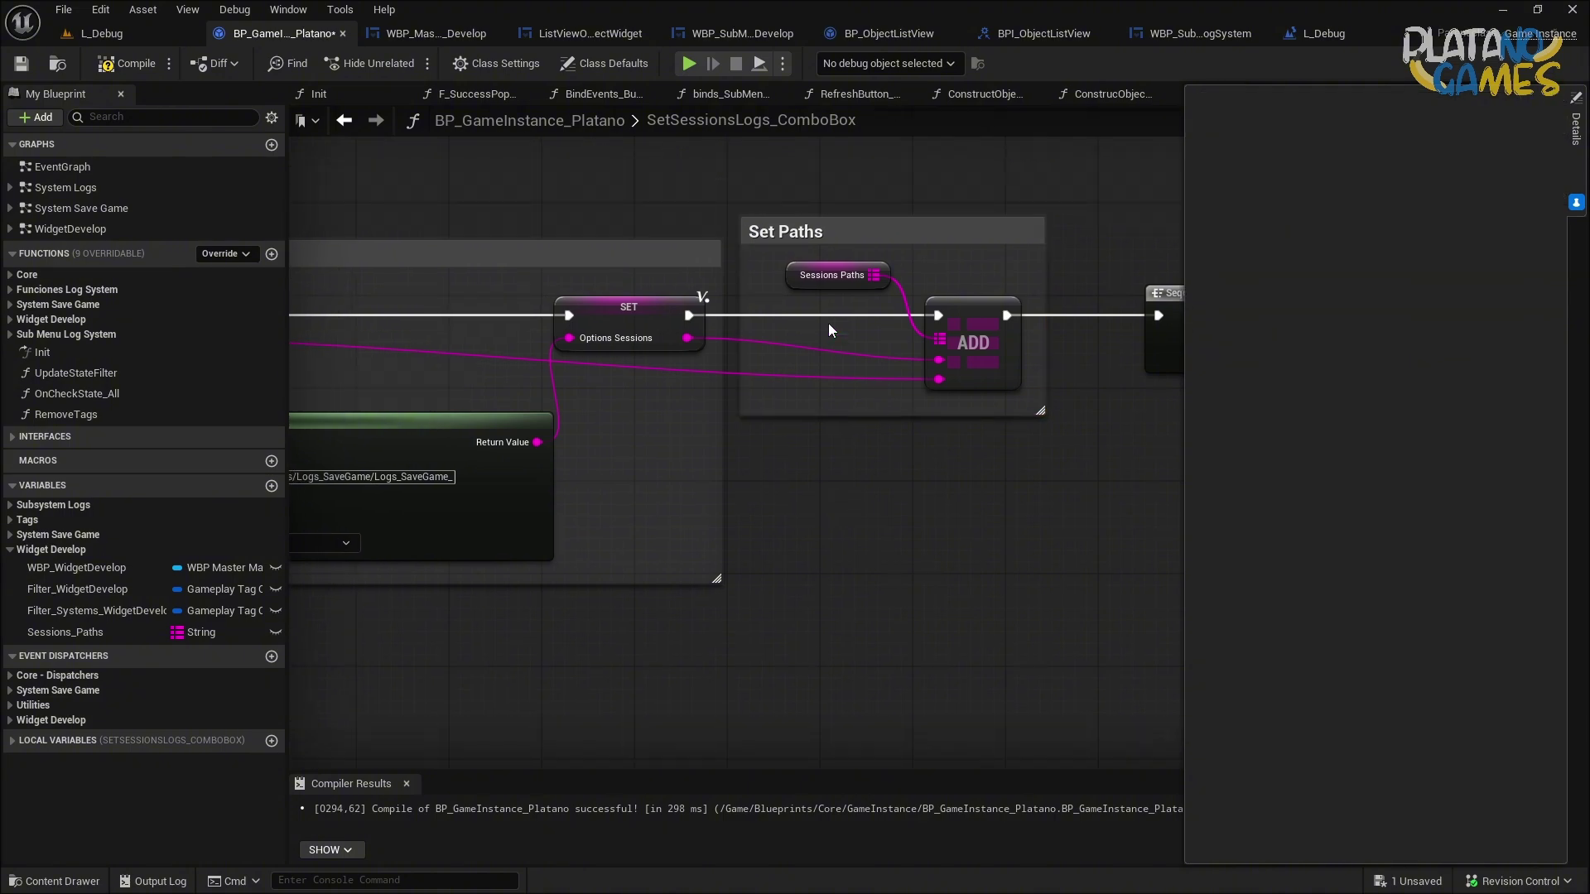
{"action": "left_click", "coordinate": [124, 64]}
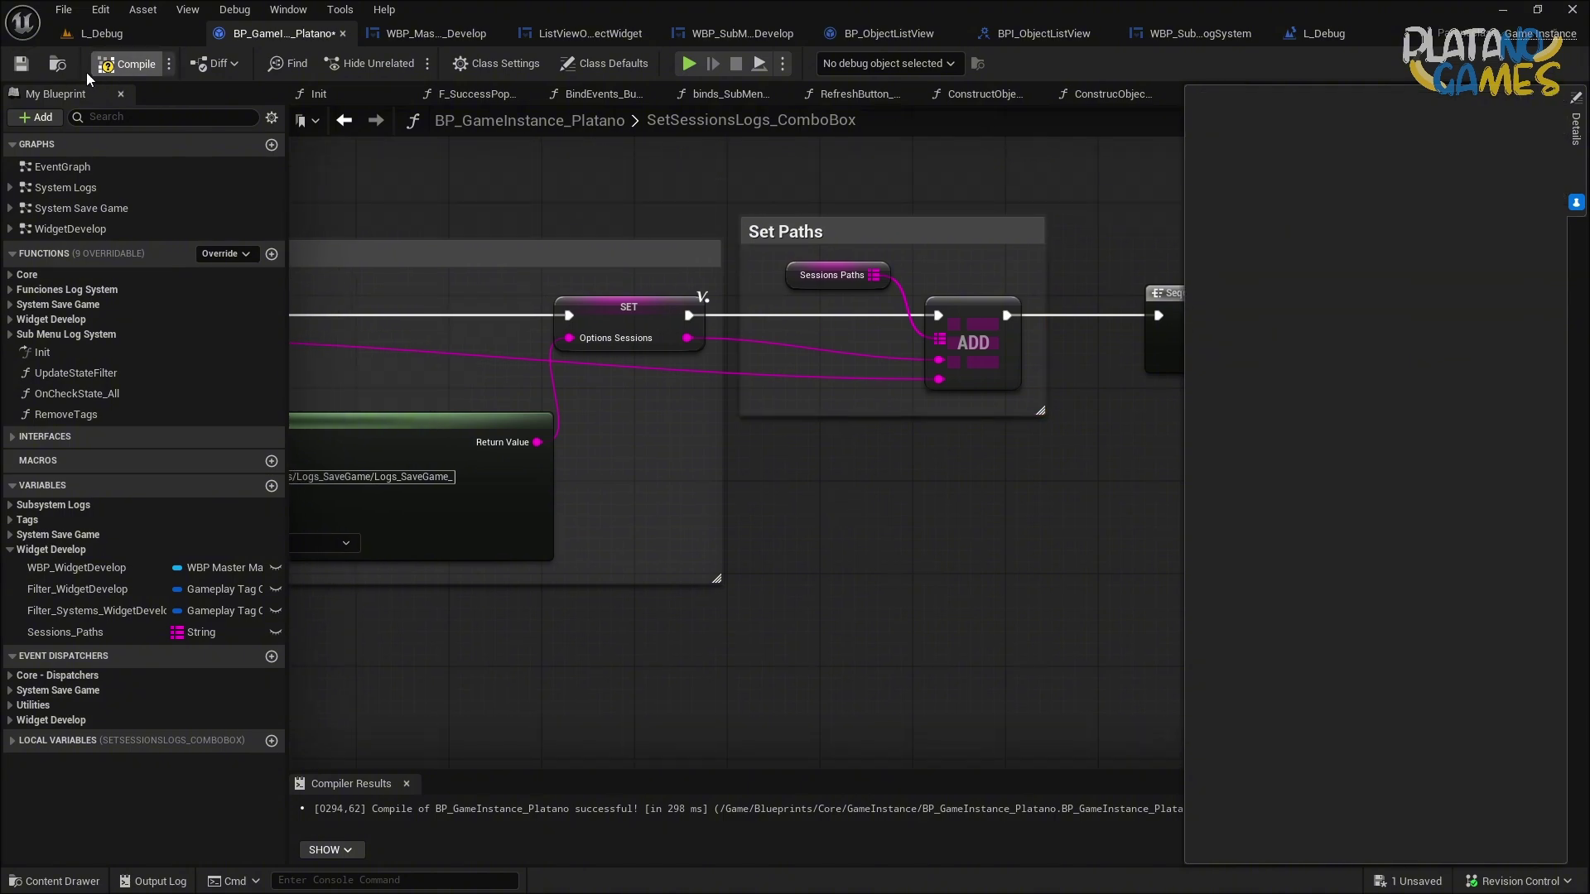
{"action": "left_click", "coordinate": [22, 65]}
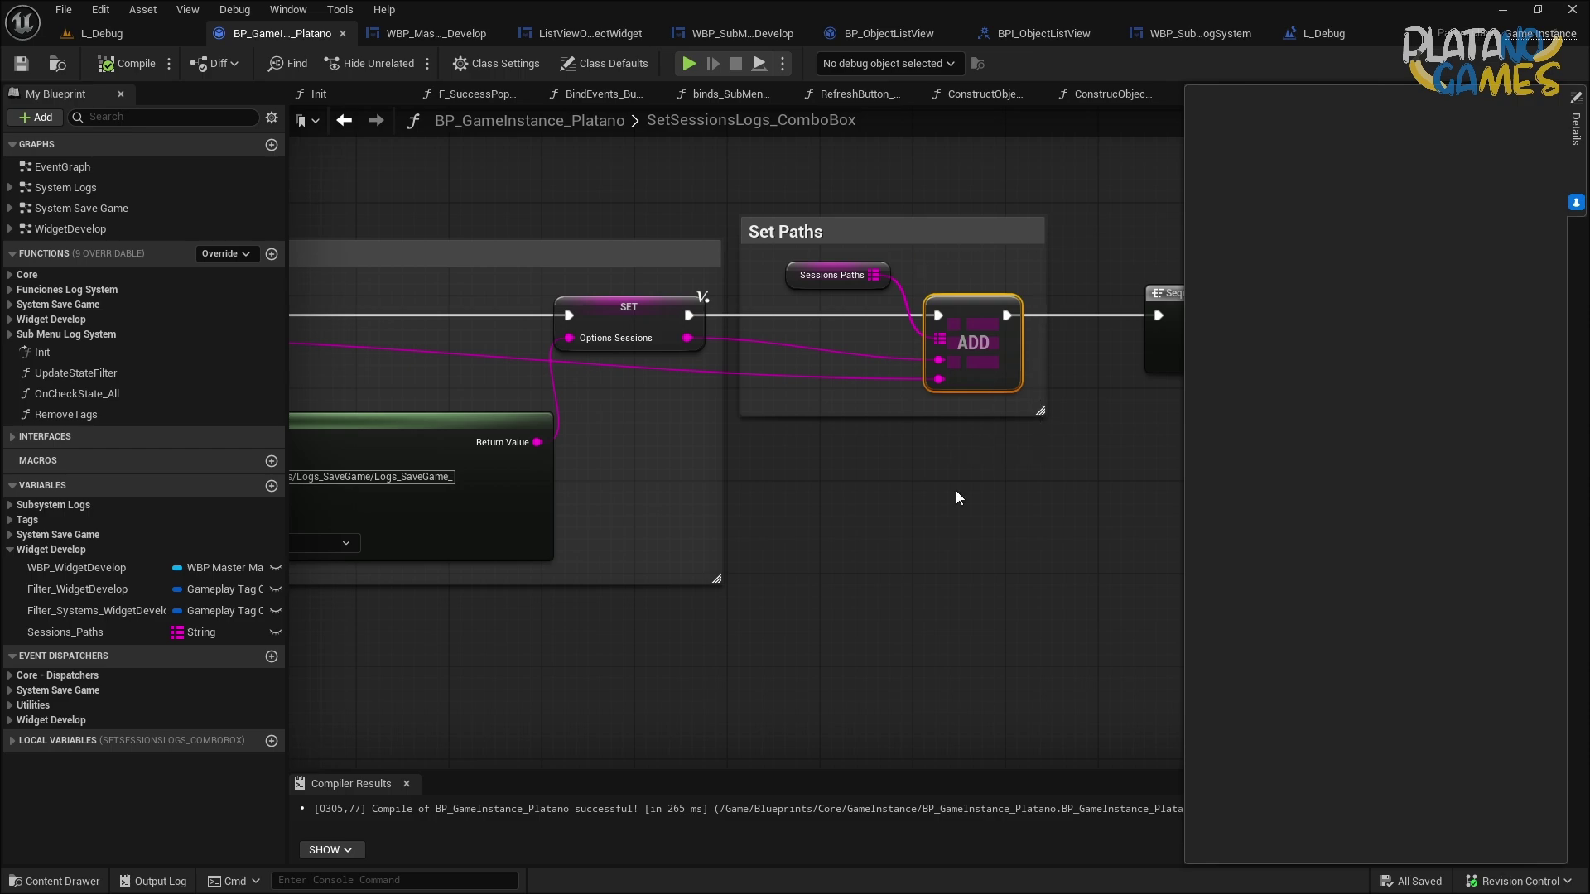
{"action": "left_click", "coordinate": [884, 494]}
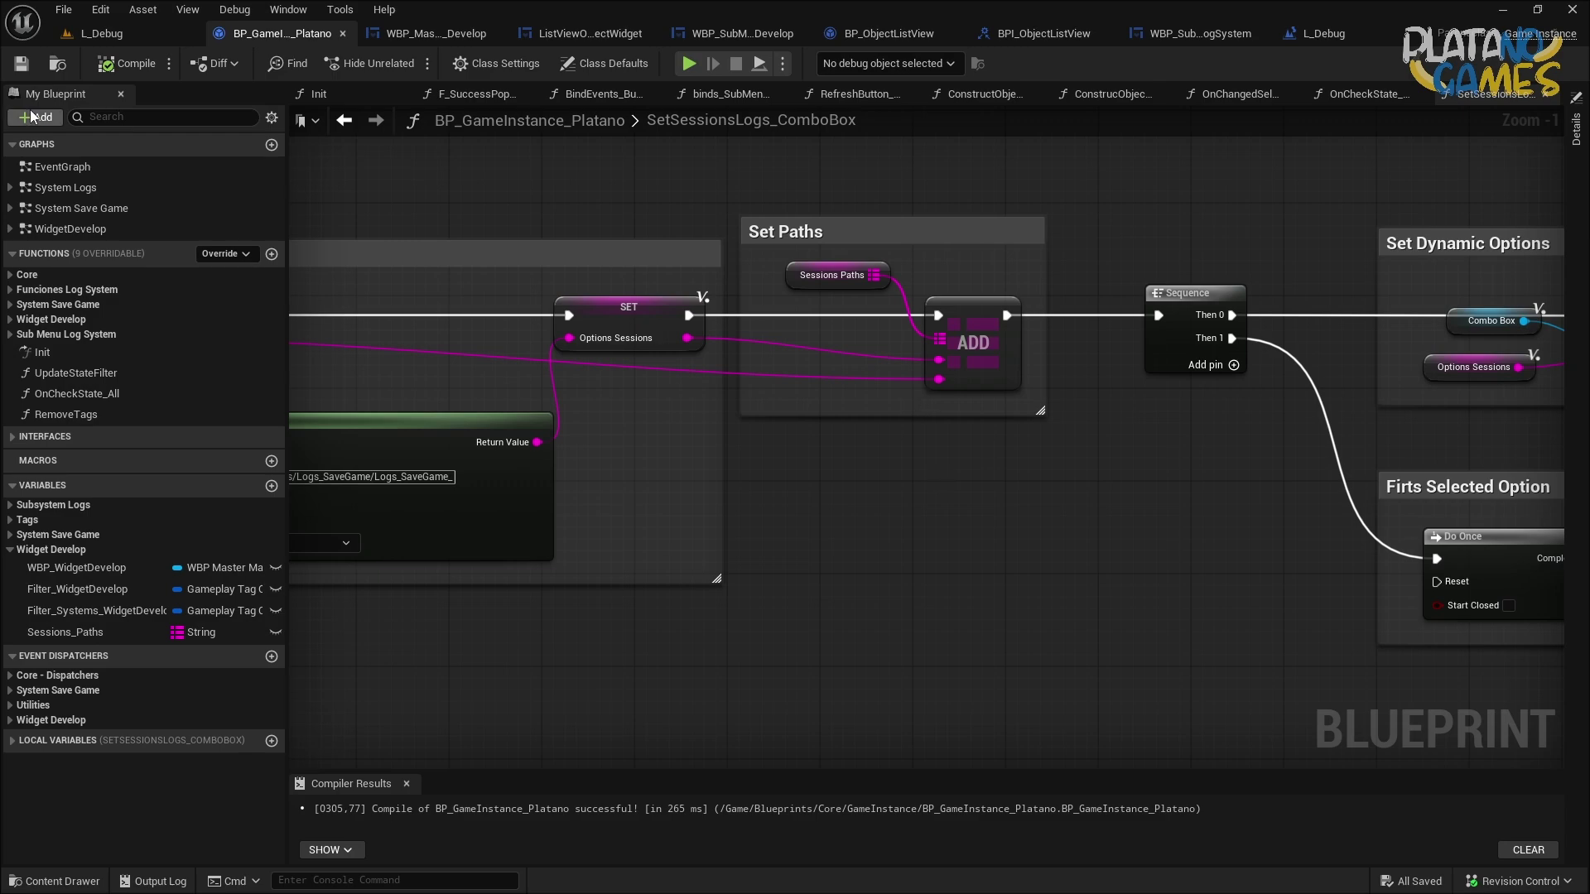
Go back to BindEvents_ButtonsWidgetDevelop and open the SetSystems_ComboBox function graph.
{"action": "key", "text": "alt+Left"}
{"action": "left_click", "coordinate": [1114, 232]}
{"action": "double_click", "coordinate": [1115, 232]}
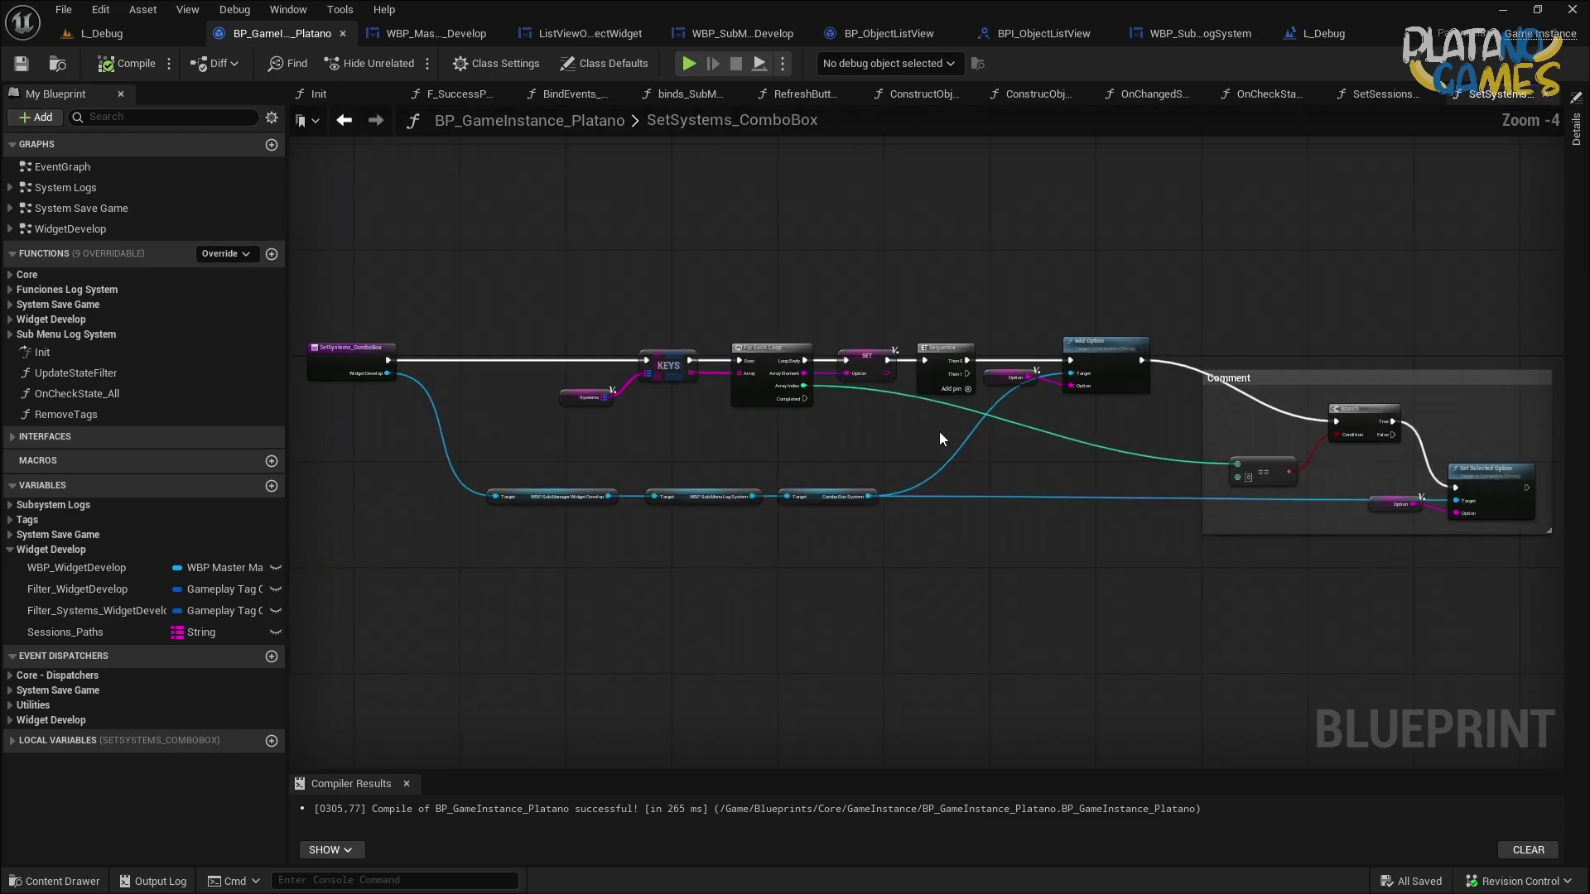
{"action": "scroll", "coordinate": [1114, 399], "scroll_direction": "up", "scroll_amount": 4}
{"action": "right_click_drag", "start_coordinate": [1115, 399], "coordinate": [818, 386]}
{"action": "left_click_drag", "start_coordinate": [818, 386], "coordinate": [734, 263]}
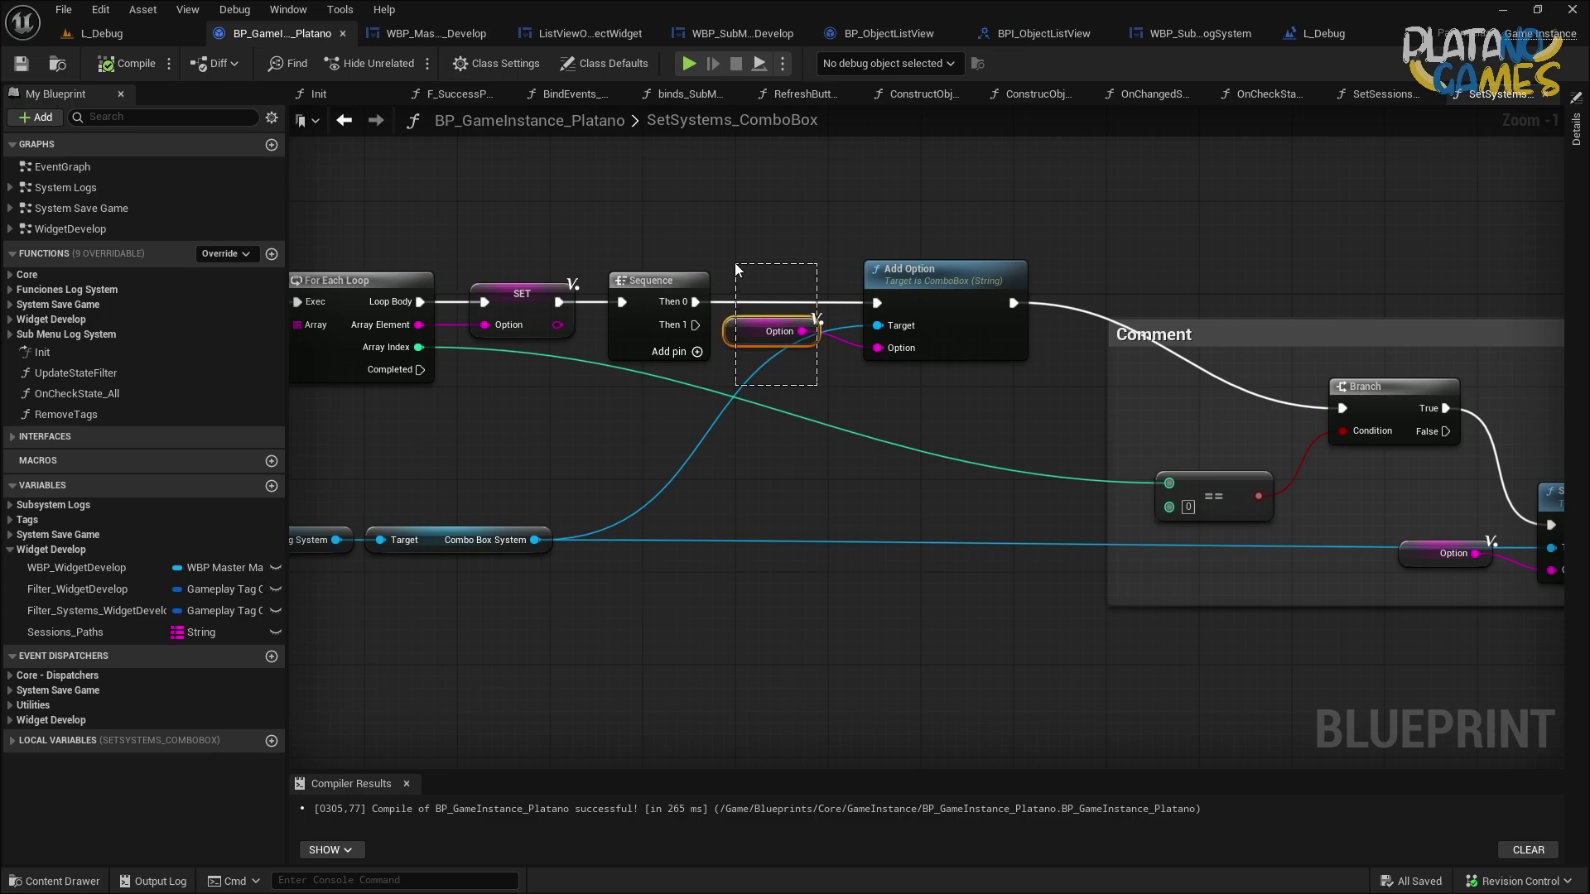
{"action": "right_click_drag", "start_coordinate": [590, 386], "coordinate": [633, 438]}
{"action": "scroll", "coordinate": [632, 438], "scroll_direction": "down", "scroll_amount": 1}
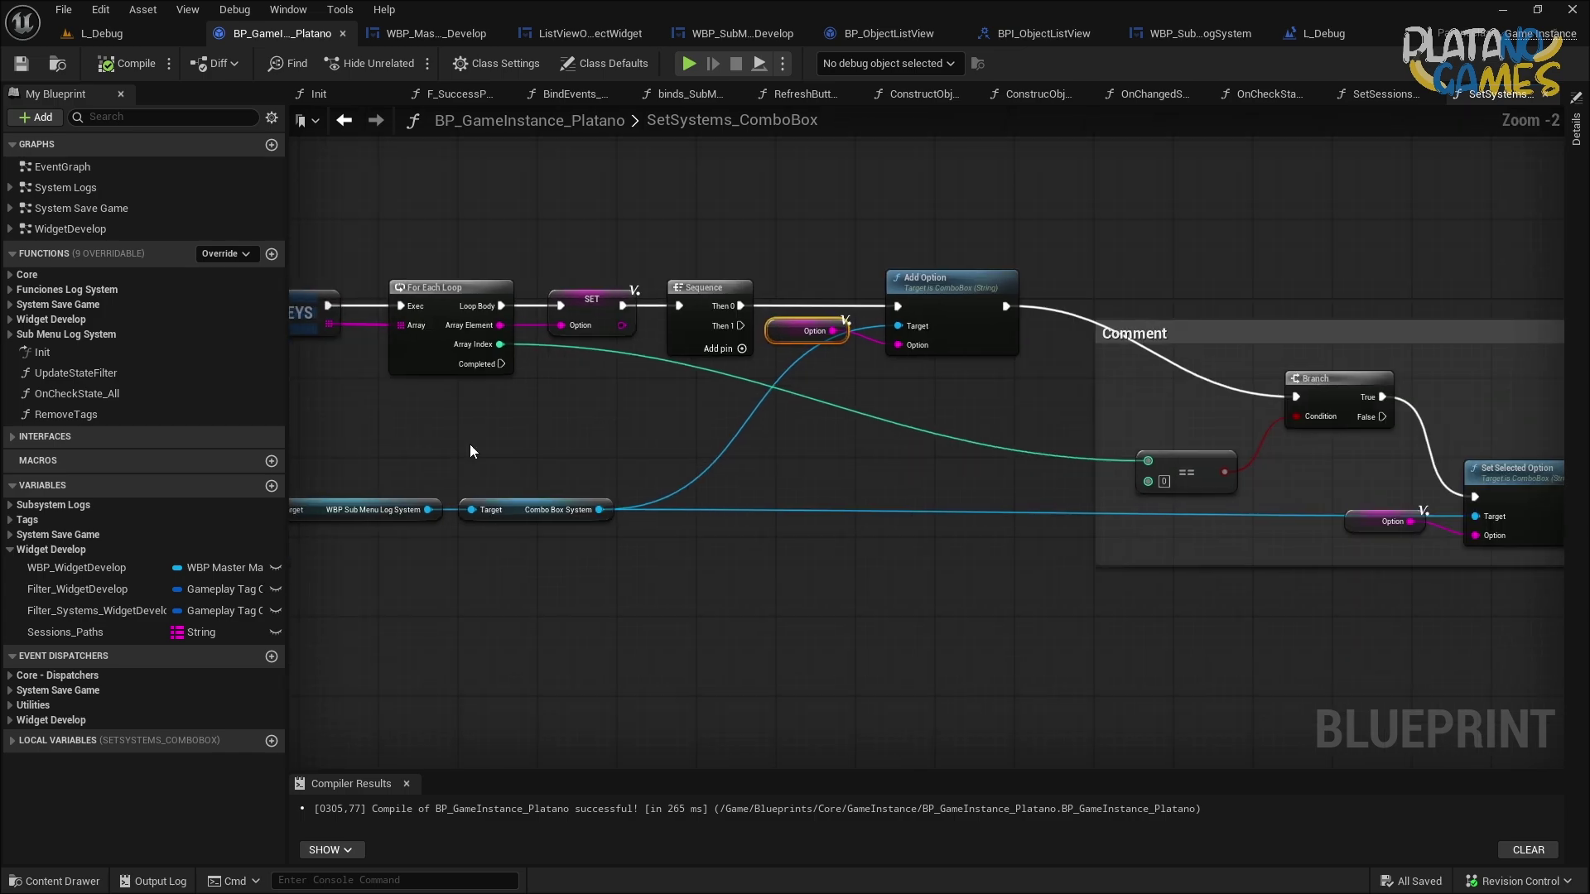
Add a new String variable named Systems_Ref and place it in the graph near the loop.
{"action": "left_click", "coordinate": [269, 485]}
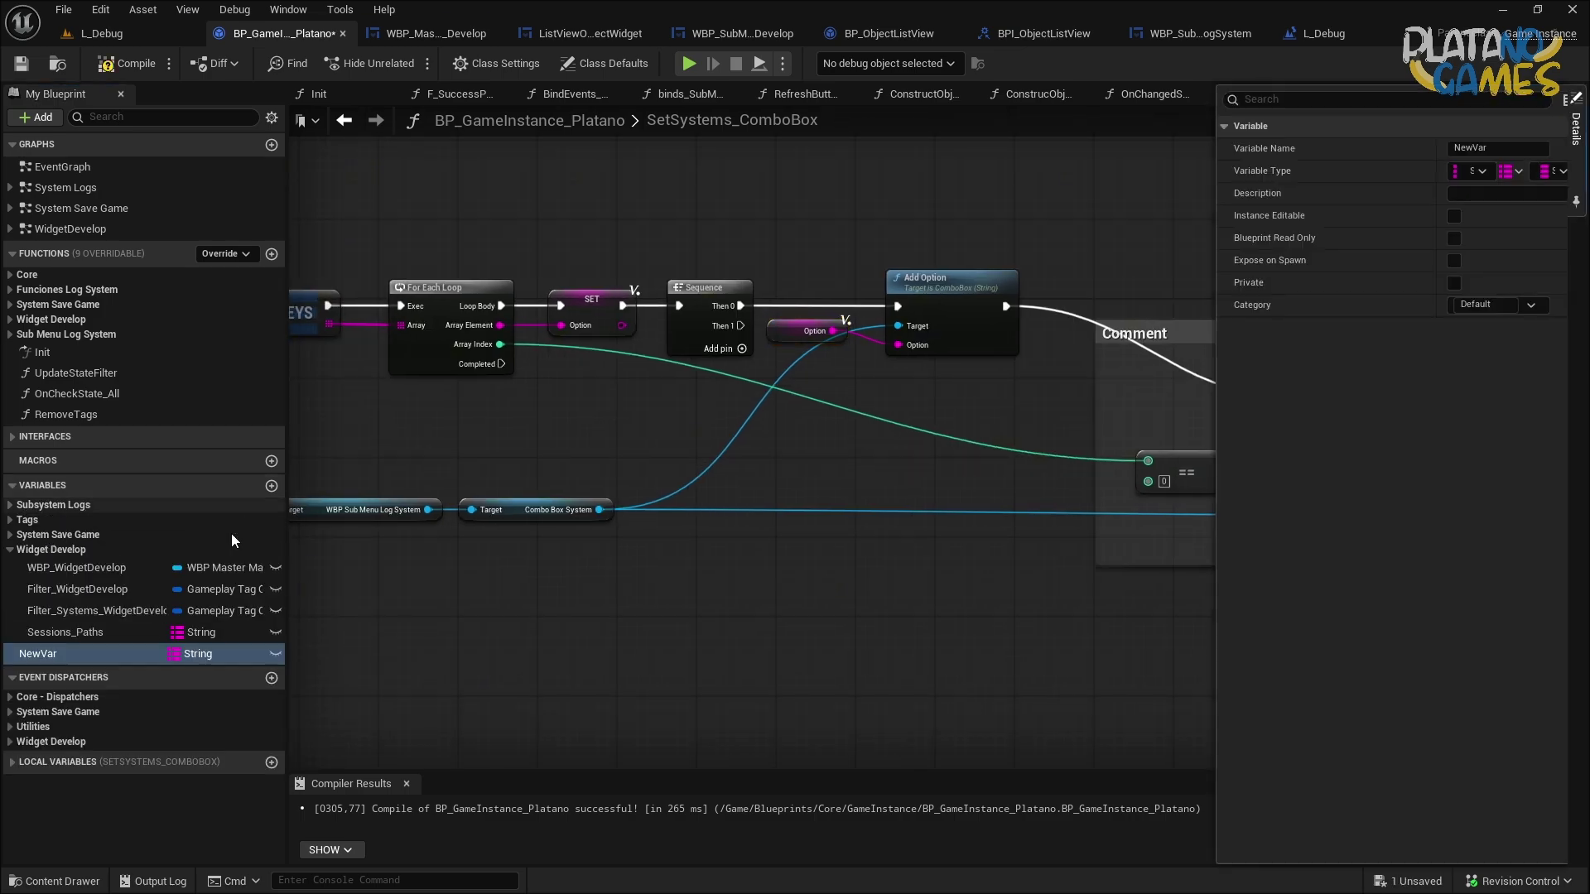
{"action": "left_click", "coordinate": [68, 658]}
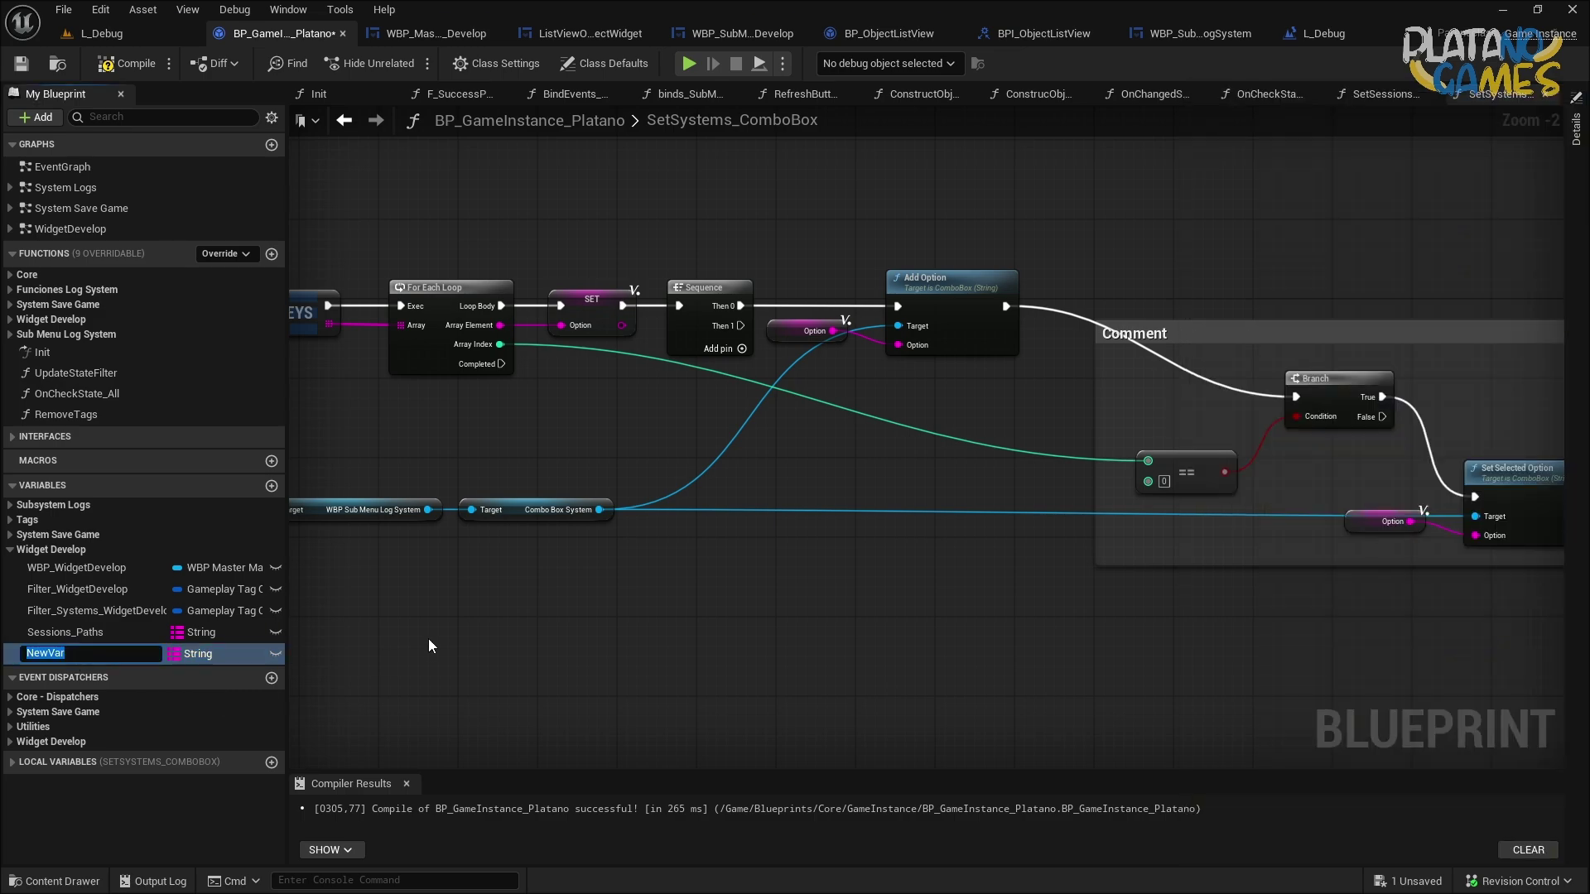
{"action": "type", "text": "Syste"}
{"action": "key", "text": "BackSpace"}
{"action": "key", "text": "Return"}
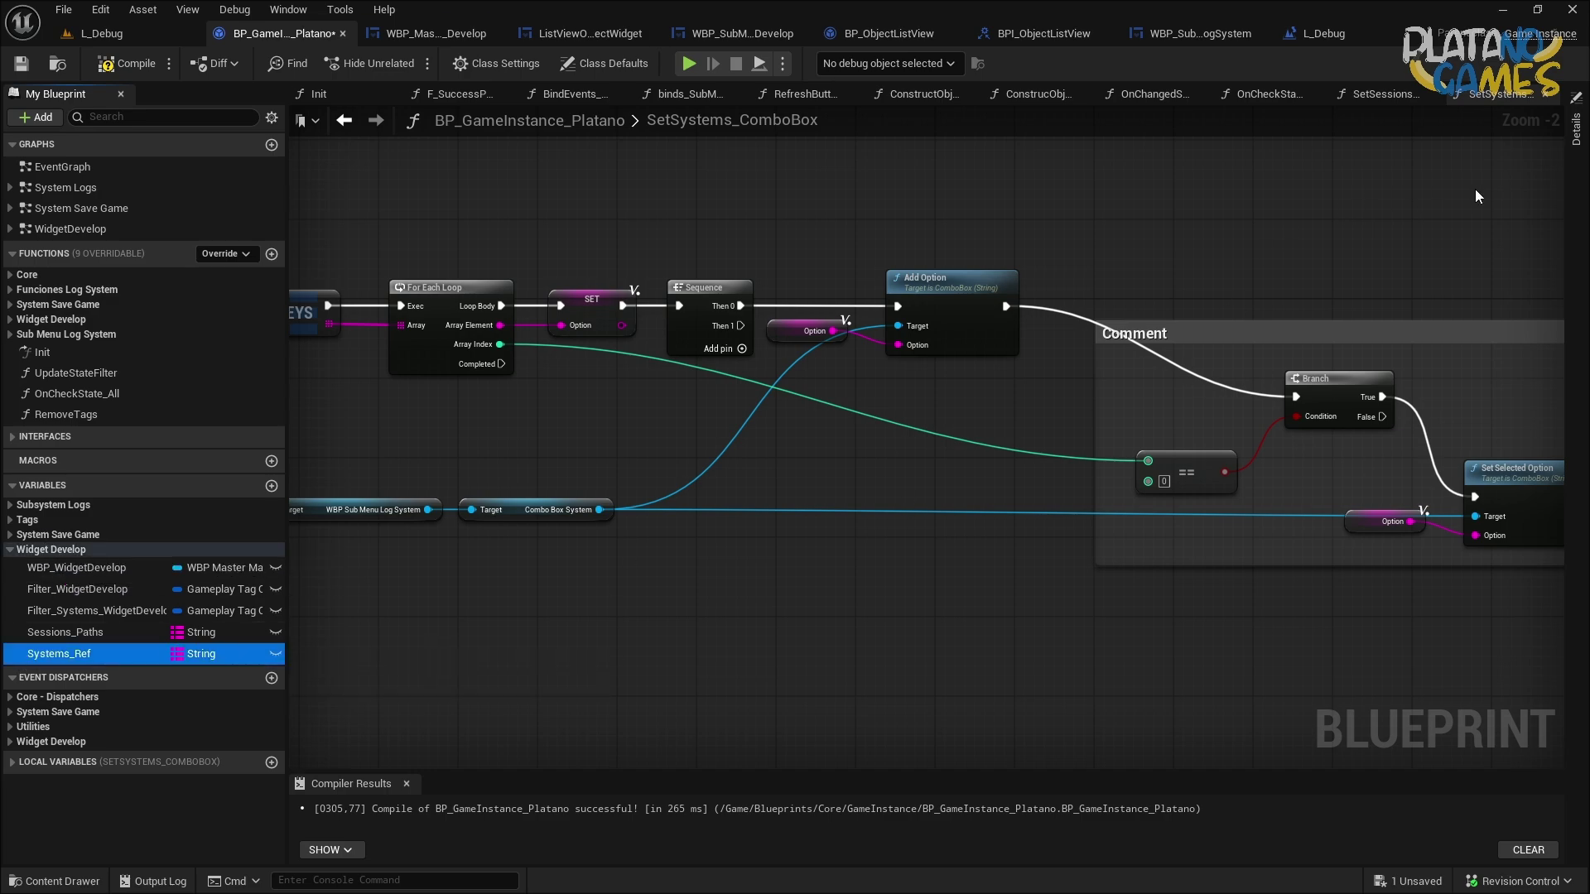
{"action": "left_click", "coordinate": [1575, 129]}
{"action": "right_click_drag", "start_coordinate": [807, 459], "coordinate": [779, 481]}
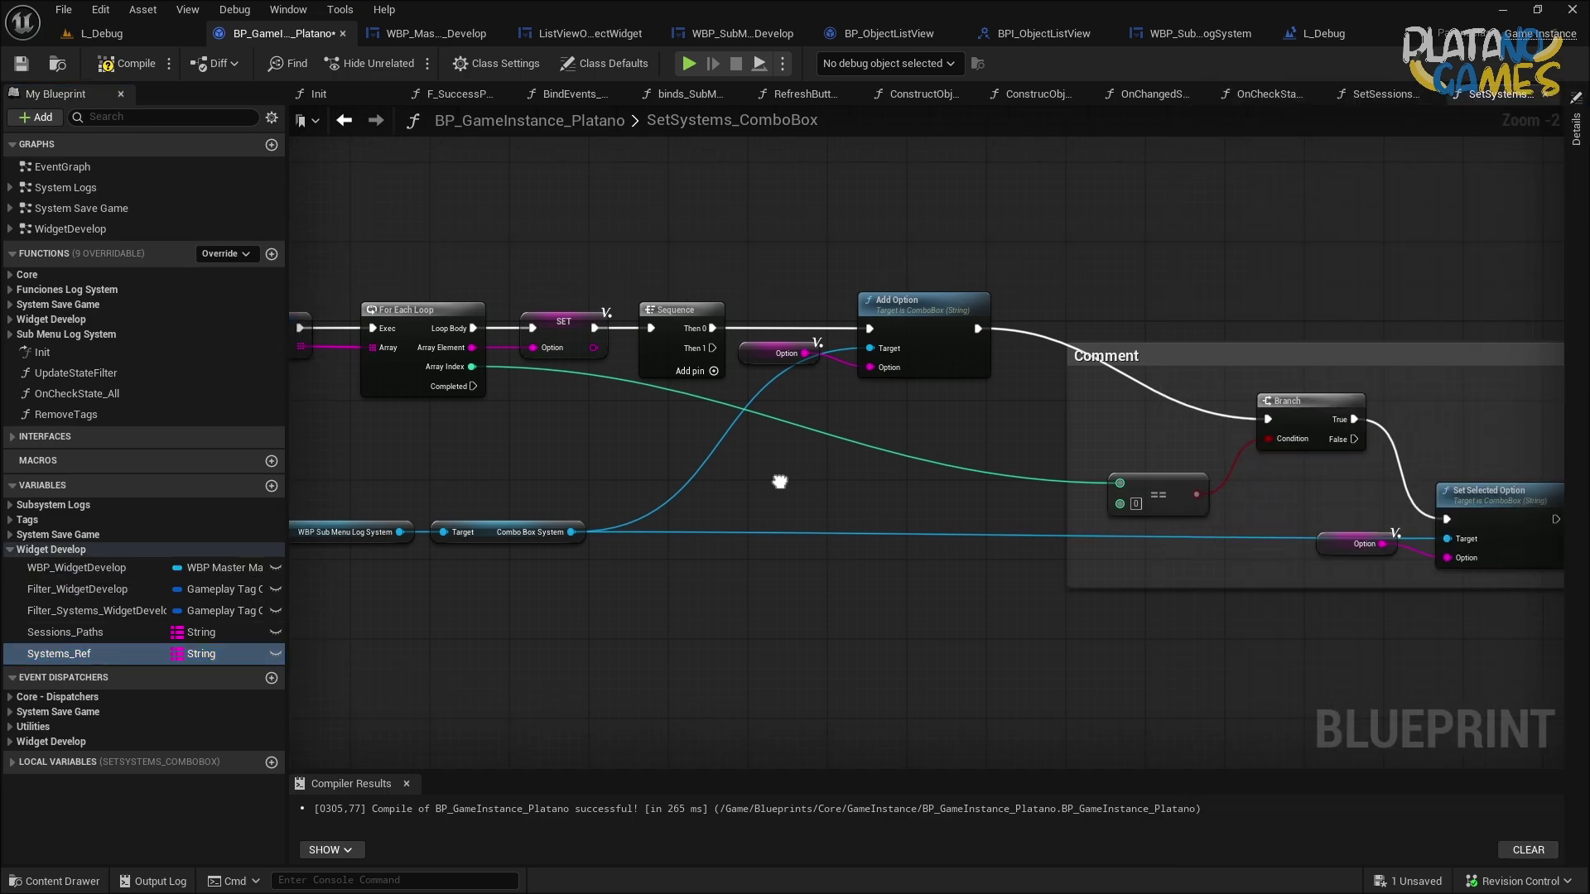
{"action": "scroll", "coordinate": [1098, 494], "scroll_direction": "up", "scroll_amount": 1}
{"action": "mouse_move", "coordinate": [59, 654]}
{"action": "left_mouse_down"}
{"action": "mouse_move", "coordinate": [905, 404]}
{"action": "mouse_move", "coordinate": [1050, 343]}
{"action": "left_mouse_up"}
Add a Systems_Ref getter and an ADD node after Add Option, wired into the Branch.
{"action": "left_click", "coordinate": [965, 435]}
{"action": "type", "text": "add"}
{"action": "left_click", "coordinate": [1081, 424]}
{"action": "right_click_drag", "start_coordinate": [1266, 405], "coordinate": [913, 414]}
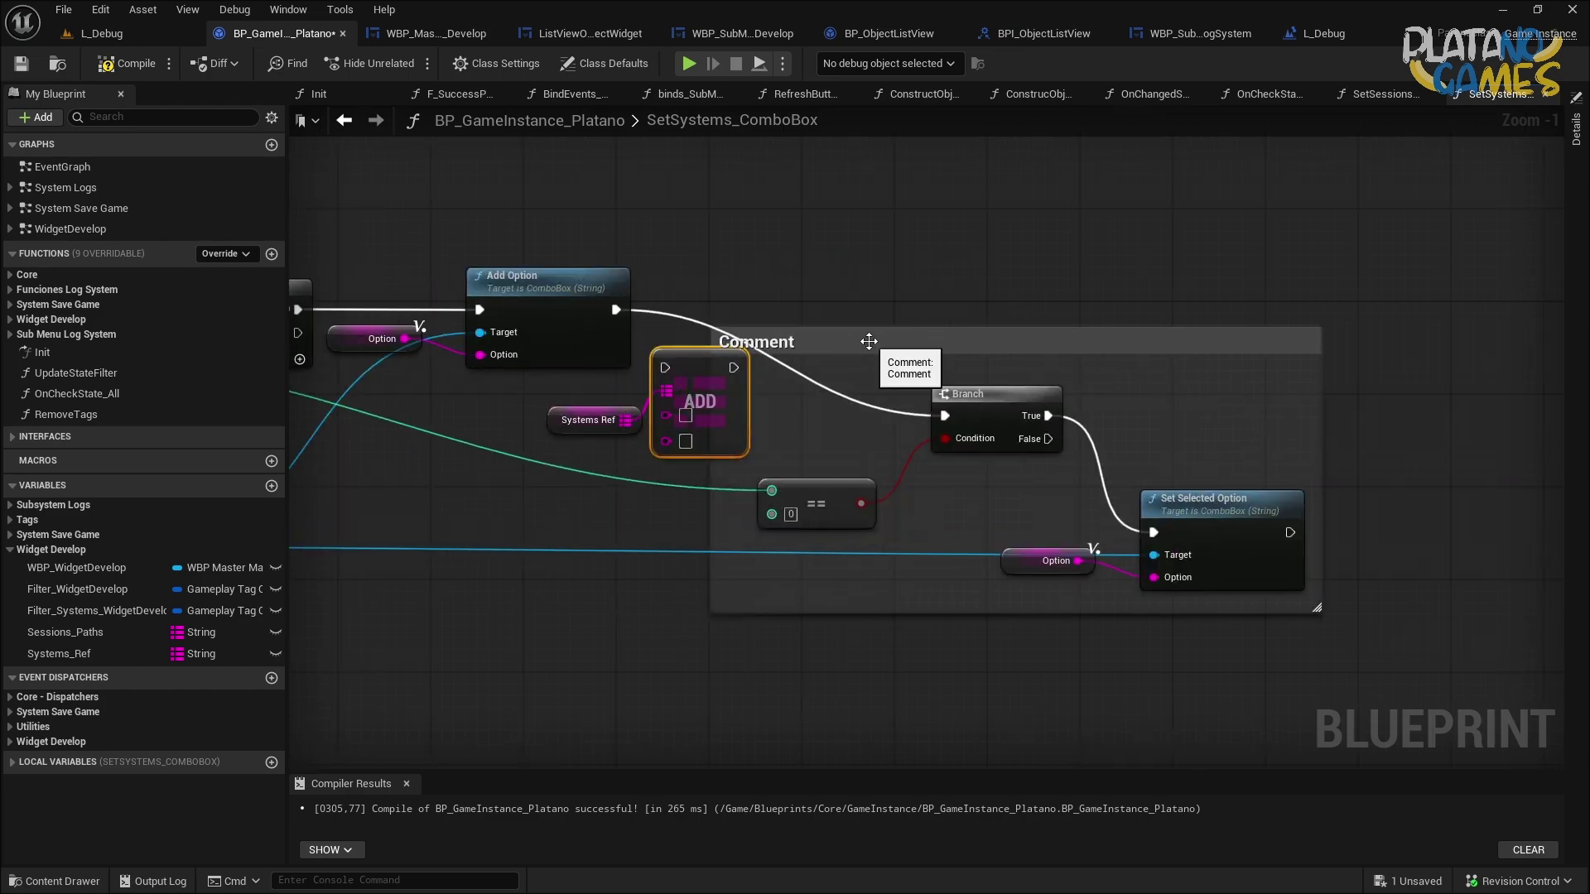
{"action": "left_click_drag", "start_coordinate": [866, 343], "coordinate": [1132, 343]}
{"action": "left_click_drag", "start_coordinate": [688, 394], "coordinate": [920, 328]}
{"action": "right_click_drag", "start_coordinate": [1073, 325], "coordinate": [869, 312]}
{"action": "left_click_drag", "start_coordinate": [870, 324], "coordinate": [1072, 325]}
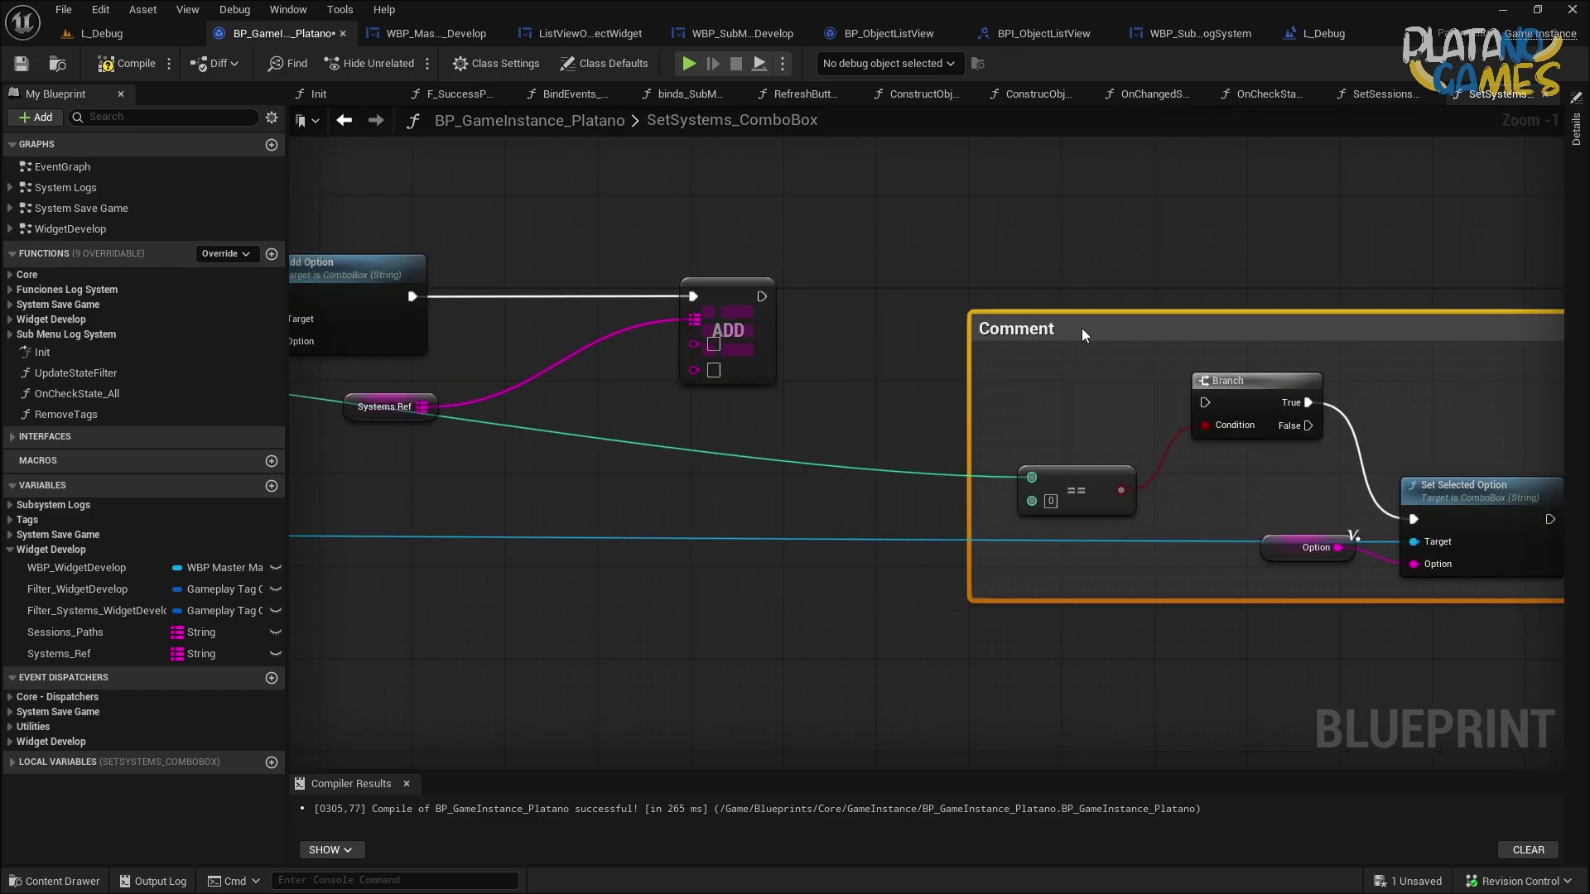
{"action": "left_click_drag", "start_coordinate": [761, 297], "coordinate": [1210, 402]}
{"action": "right_click_drag", "start_coordinate": [654, 406], "coordinate": [909, 409]}
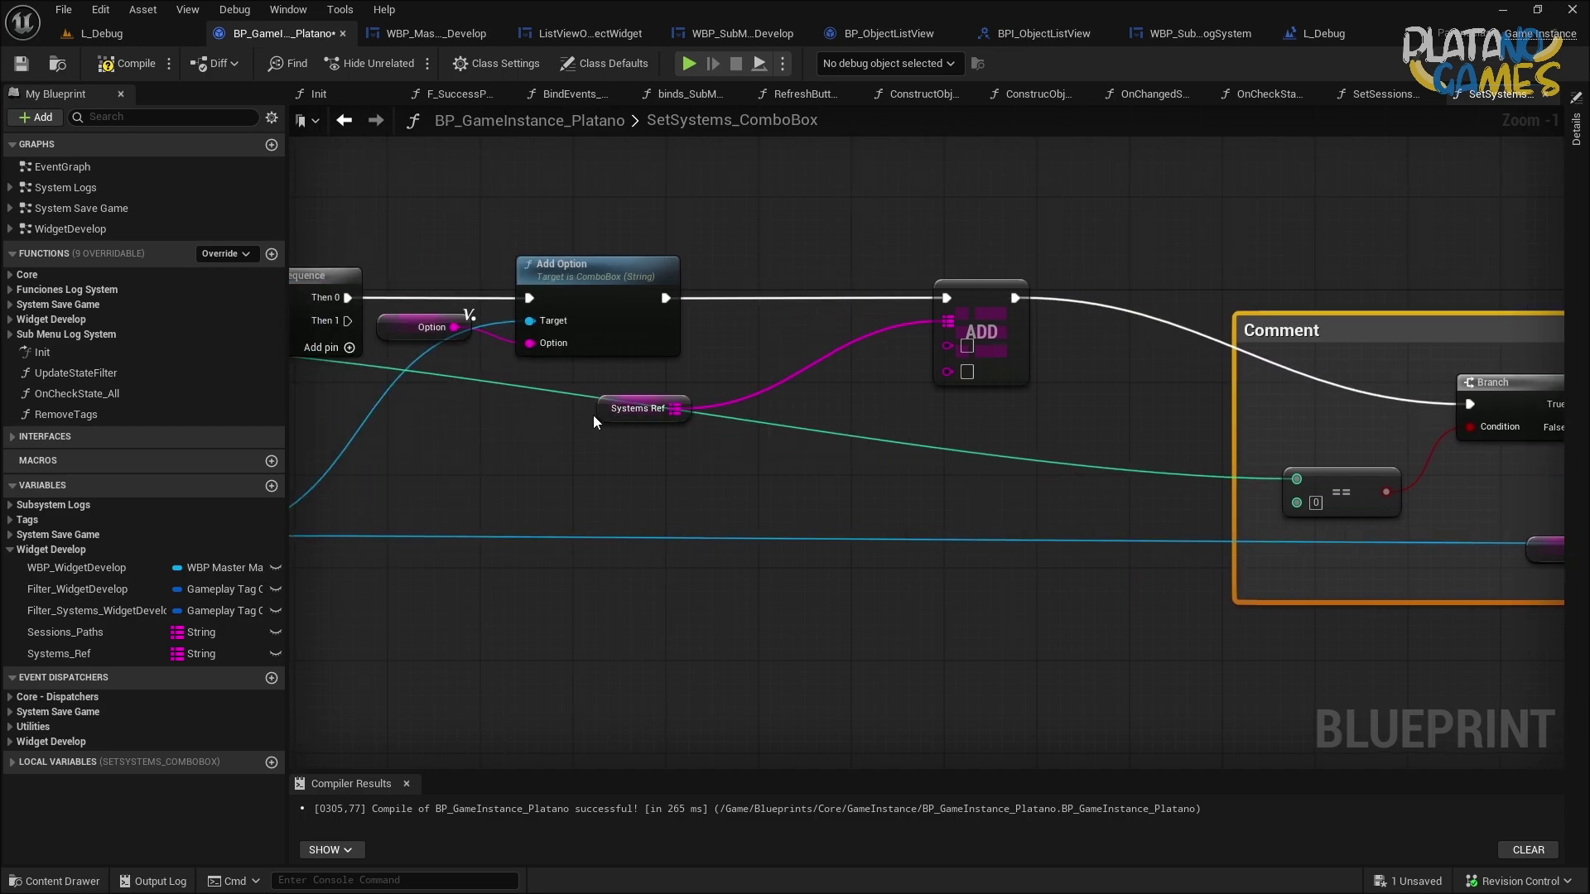
{"action": "left_click_drag", "start_coordinate": [593, 415], "coordinate": [796, 237]}
{"action": "right_click_drag", "start_coordinate": [796, 237], "coordinate": [798, 320]}
Add a CLEAR node for Systems_Ref right after the function start, feeding into KEYS.
{"action": "scroll", "coordinate": [798, 321], "scroll_direction": "up", "scroll_amount": 1}
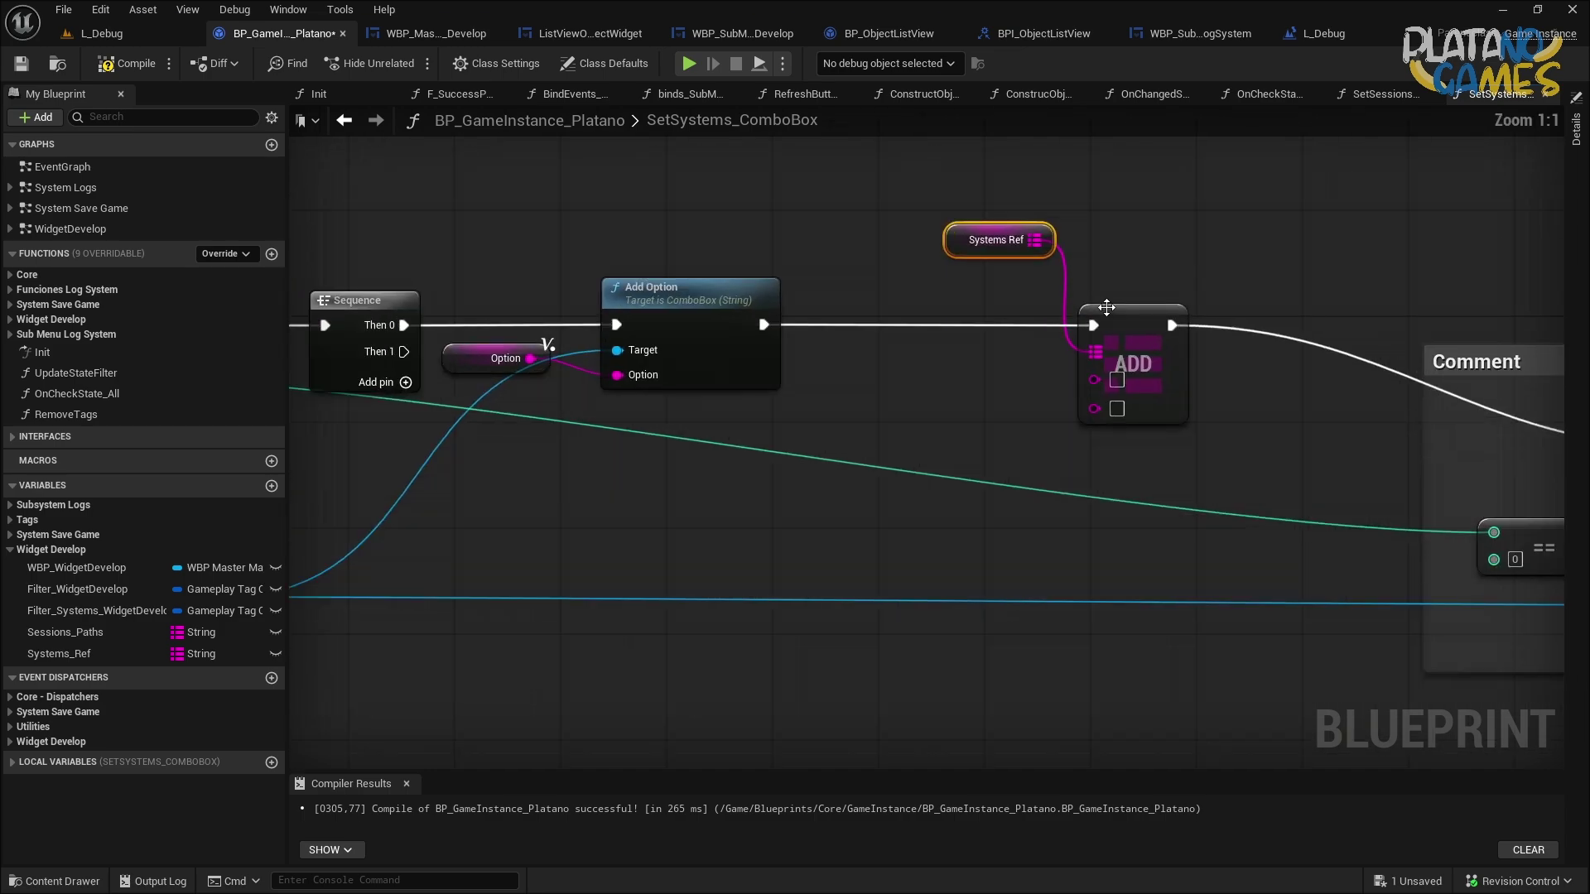
{"action": "left_click_drag", "start_coordinate": [1011, 247], "coordinate": [649, 194]}
{"action": "mouse_move", "coordinate": [648, 193]}
{"action": "right_mouse_down"}
{"action": "mouse_move", "coordinate": [1135, 199]}
{"action": "mouse_move", "coordinate": [1454, 245]}
{"action": "right_mouse_up"}
{"action": "left_click_drag", "start_coordinate": [1454, 245], "coordinate": [430, 279]}
{"action": "right_click_drag", "start_coordinate": [430, 279], "coordinate": [894, 290]}
{"action": "mouse_move", "coordinate": [894, 290]}
{"action": "left_mouse_down"}
{"action": "mouse_move", "coordinate": [605, 295]}
{"action": "mouse_move", "coordinate": [694, 340]}
{"action": "left_mouse_up"}
{"action": "type", "text": "clear"}
{"action": "key", "text": "Return"}
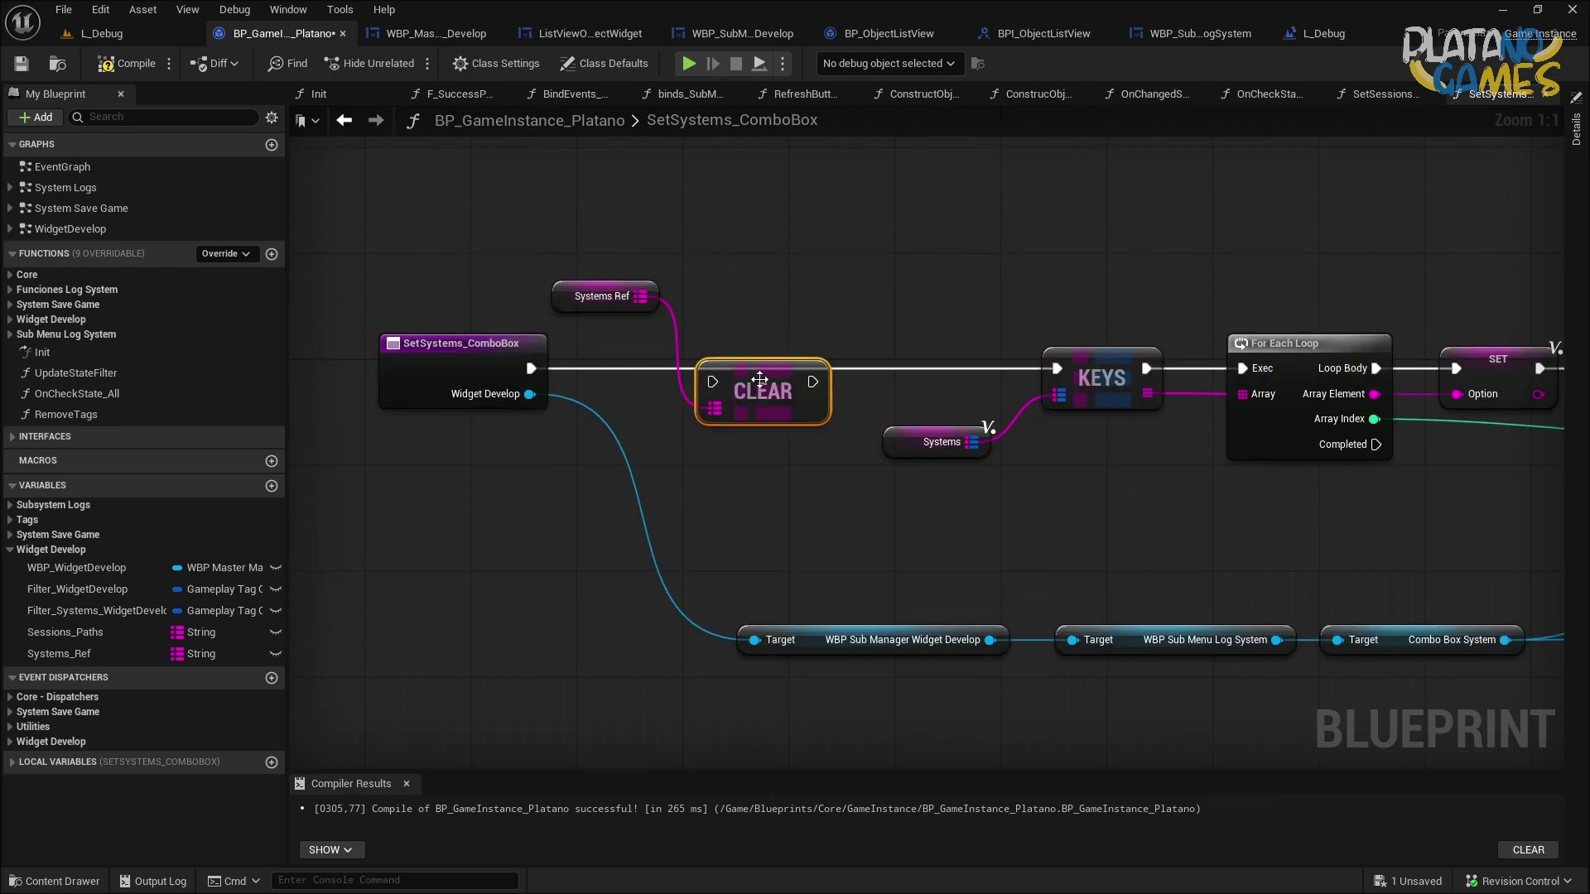
{"action": "left_click_drag", "start_coordinate": [760, 378], "coordinate": [773, 365]}
{"action": "mouse_move", "coordinate": [1056, 369]}
{"action": "left_mouse_down", "text": "ctrl"}
{"action": "mouse_move", "coordinate": [733, 370]}
{"action": "mouse_move", "coordinate": [1056, 368]}
{"action": "left_mouse_up", "text": "ctrl"}
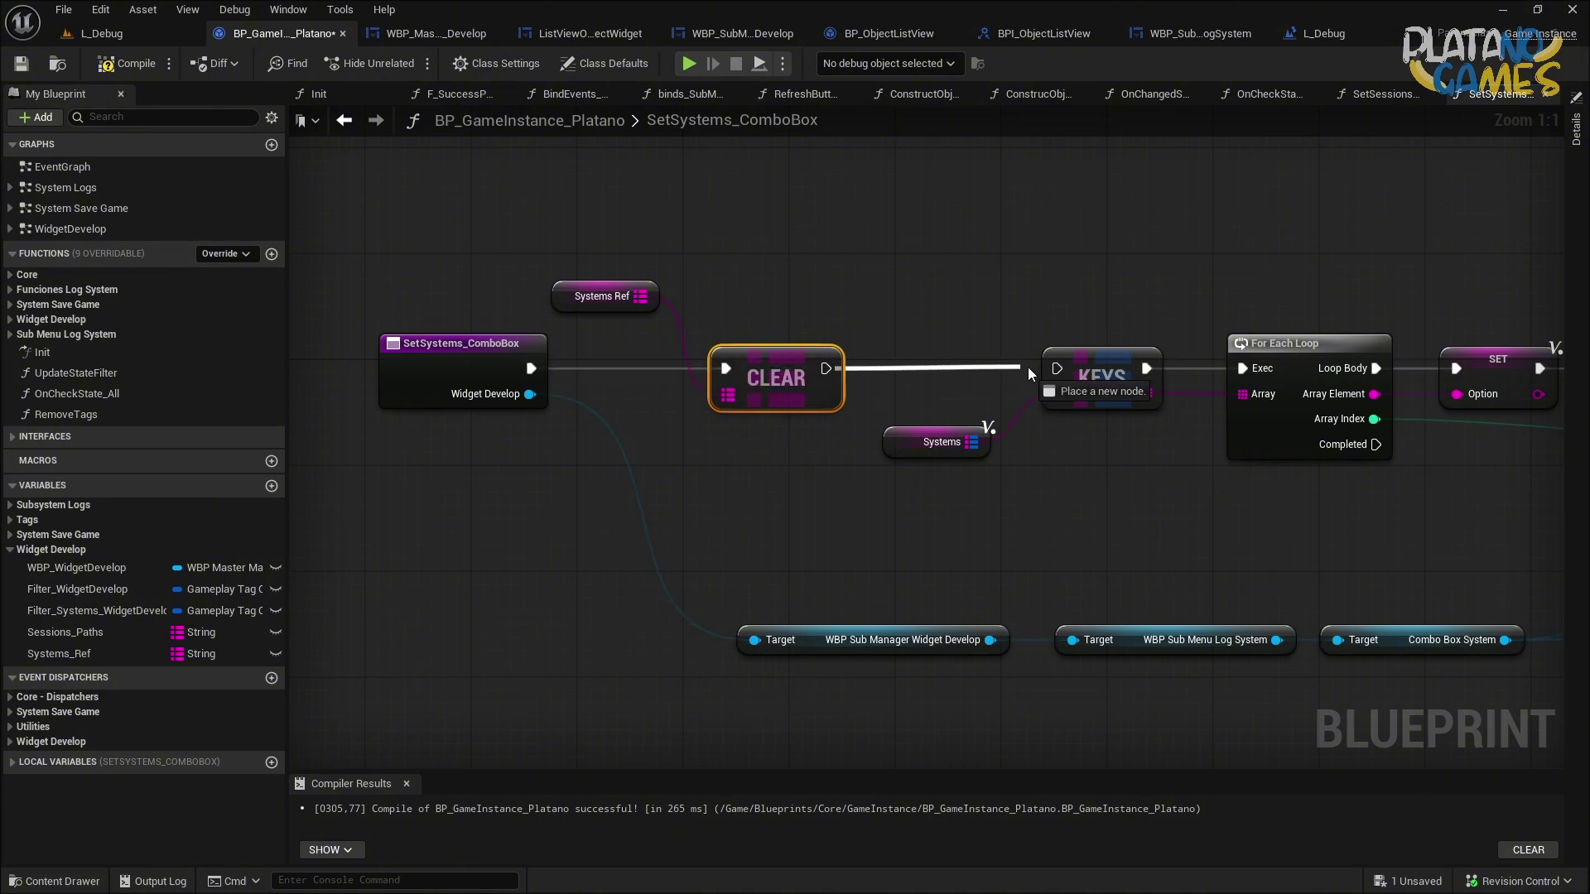
{"action": "left_click_drag", "start_coordinate": [592, 301], "coordinate": [629, 418]}
Wrap the CLEAR/Systems Ref nodes and the Systems/KEYS nodes in separate comments, resized to fit.
{"action": "right_click_drag", "start_coordinate": [630, 419], "coordinate": [801, 410]}
{"action": "left_click_drag", "start_coordinate": [613, 369], "coordinate": [507, 366]}
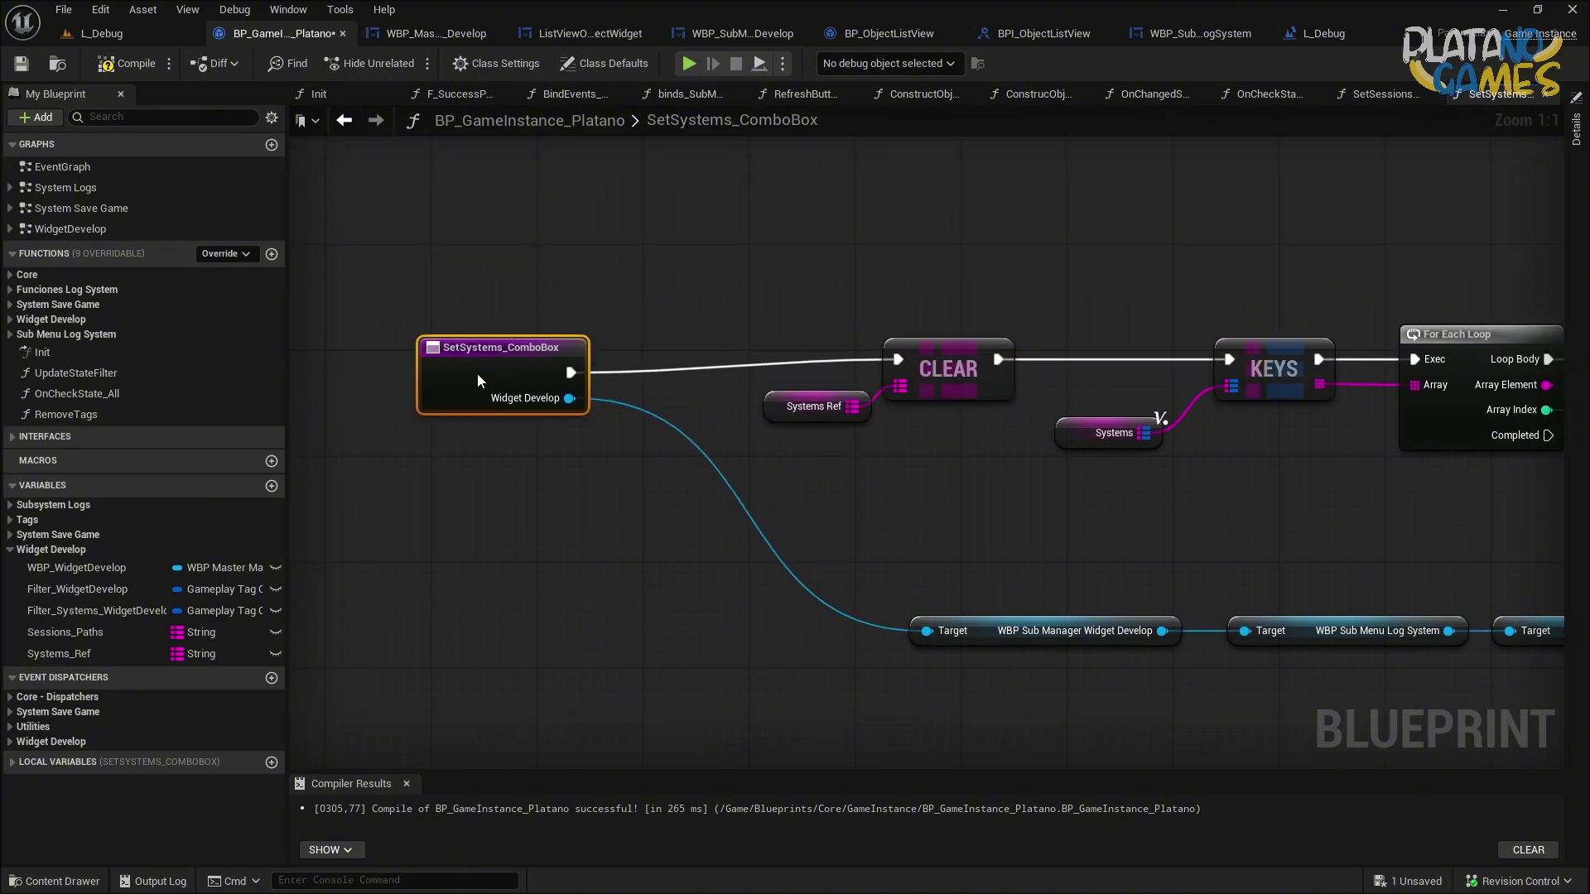
{"action": "left_click_drag", "start_coordinate": [745, 306], "coordinate": [985, 445]}
{"action": "key", "text": "c"}
{"action": "right_click_drag", "start_coordinate": [986, 445], "coordinate": [857, 492]}
{"action": "left_click_drag", "start_coordinate": [856, 499], "coordinate": [1143, 339]}
{"action": "key", "text": "c"}
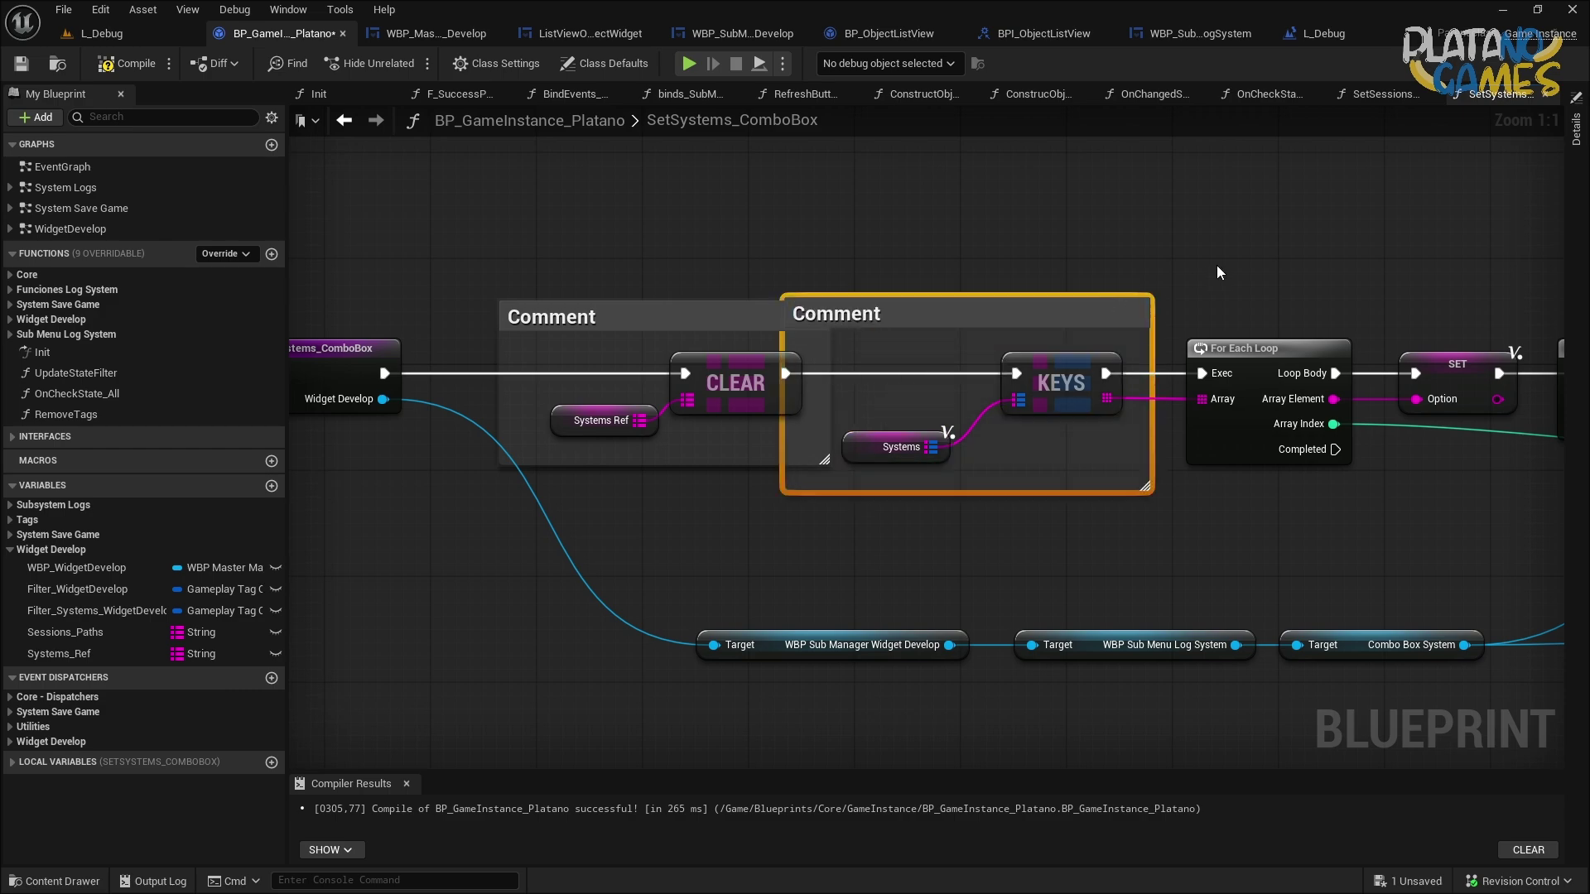
{"action": "right_click_drag", "start_coordinate": [1073, 313], "coordinate": [853, 326]}
{"action": "left_click_drag", "start_coordinate": [852, 327], "coordinate": [1325, 332]}
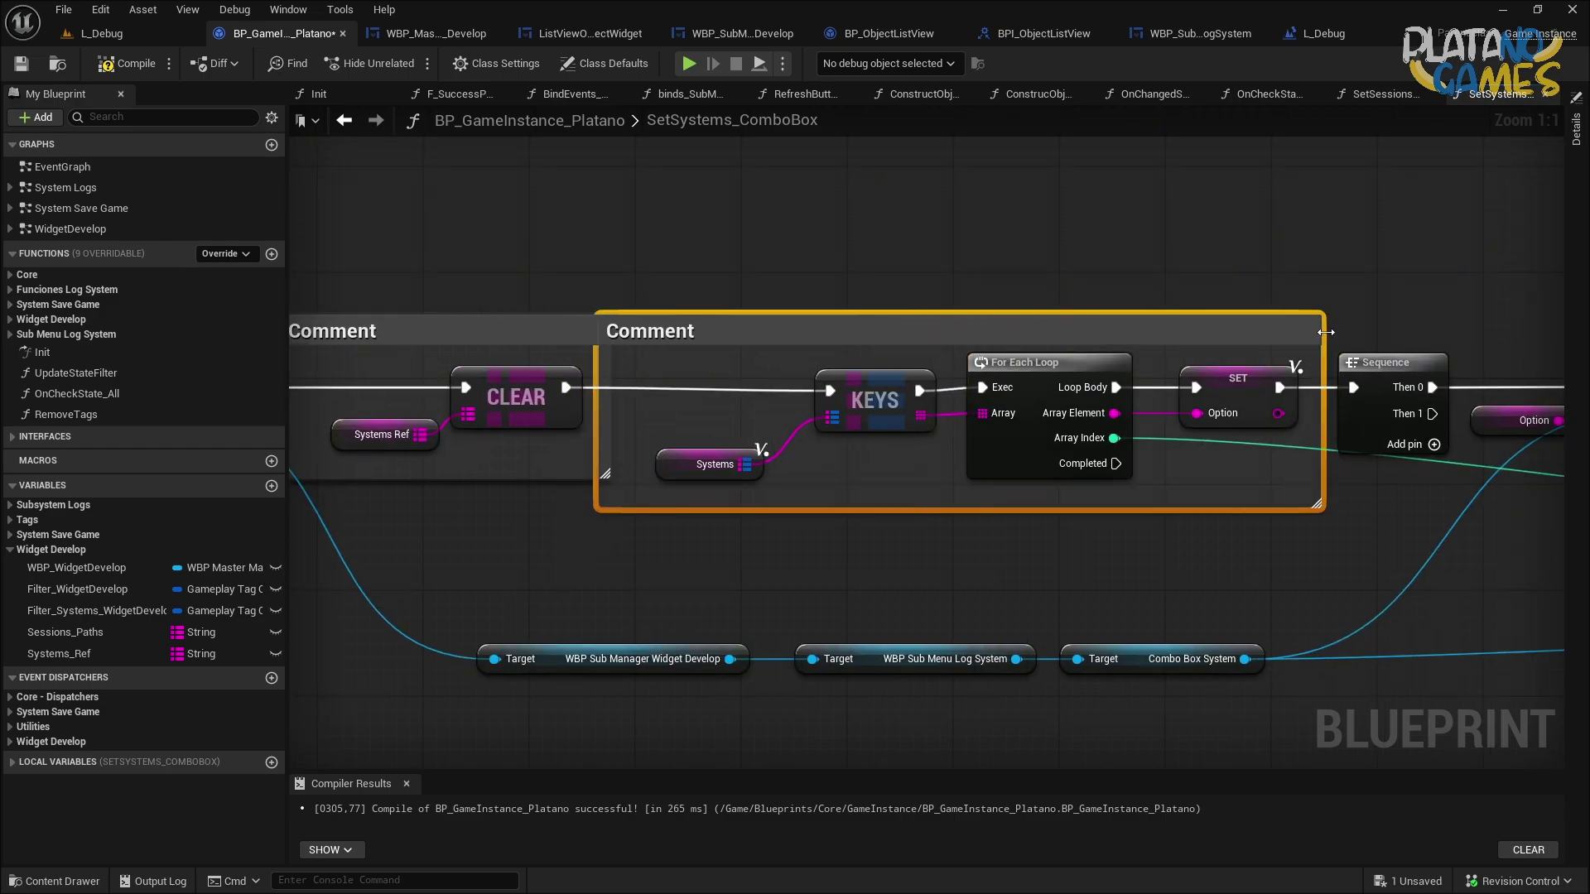
{"action": "right_click_drag", "start_coordinate": [459, 325], "coordinate": [757, 322]}
{"action": "left_click_drag", "start_coordinate": [605, 327], "coordinate": [461, 328]}
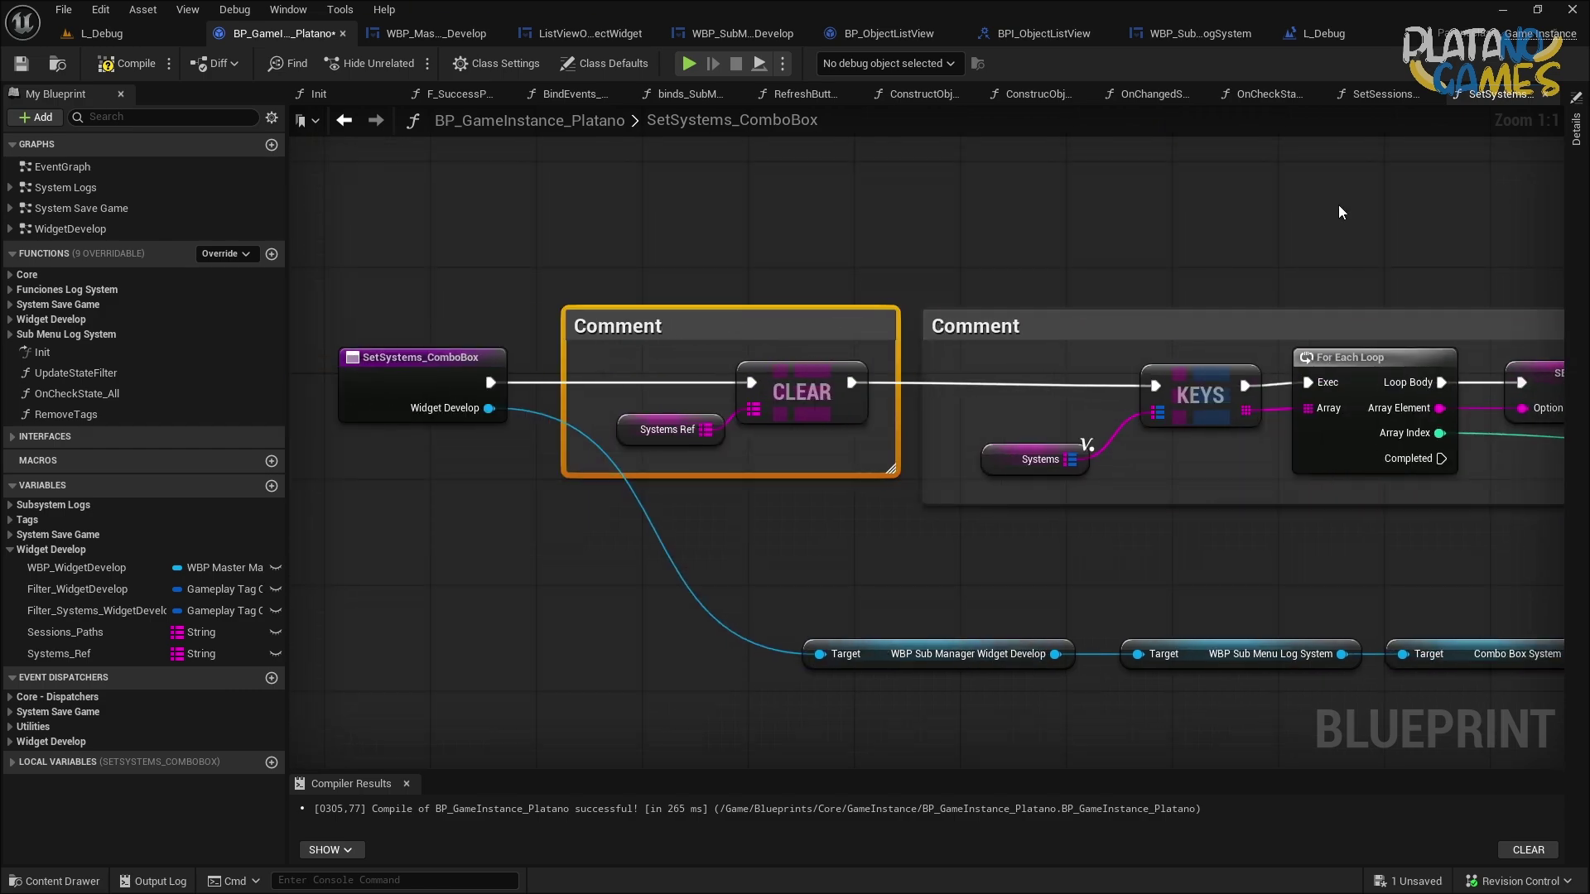
{"action": "right_click_drag", "start_coordinate": [1400, 331], "coordinate": [708, 331]}
Duplicate the Option getter and connect the copy to the ADD node's item input.
{"action": "right_click_drag", "start_coordinate": [1292, 273], "coordinate": [697, 266]}
{"action": "left_click_drag", "start_coordinate": [696, 267], "coordinate": [1055, 333]}
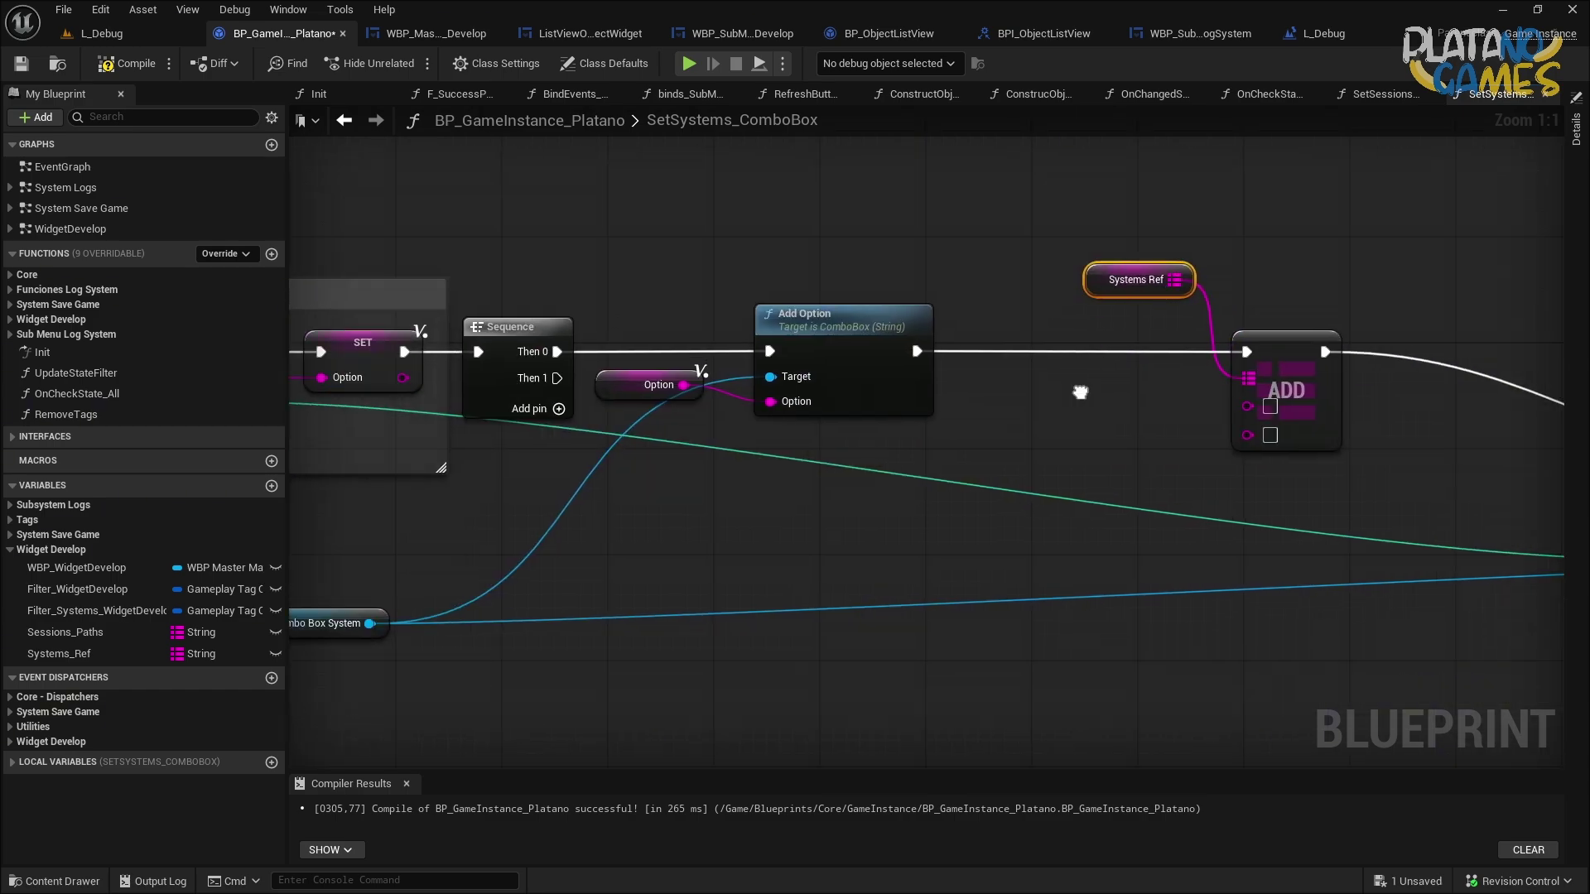
{"action": "right_click_drag", "start_coordinate": [389, 554], "coordinate": [613, 519]}
{"action": "left_click_drag", "start_coordinate": [780, 403], "coordinate": [743, 483]}
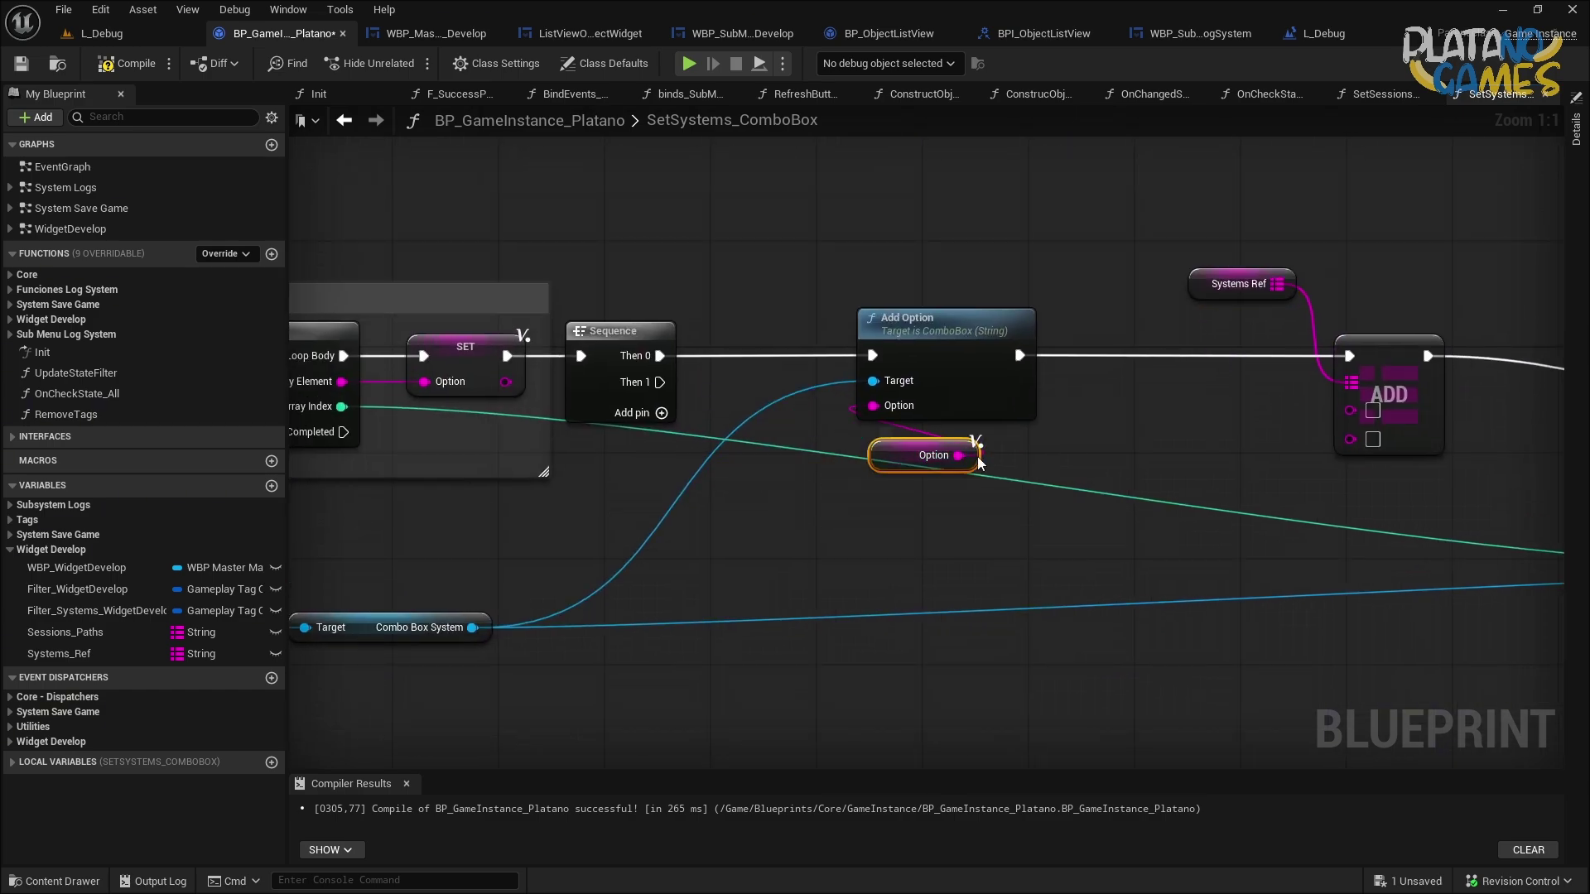
{"action": "key", "text": "ctrl+c"}
{"action": "key", "text": "ctrl+v"}
{"action": "left_click_drag", "start_coordinate": [1226, 402], "coordinate": [1351, 409]}
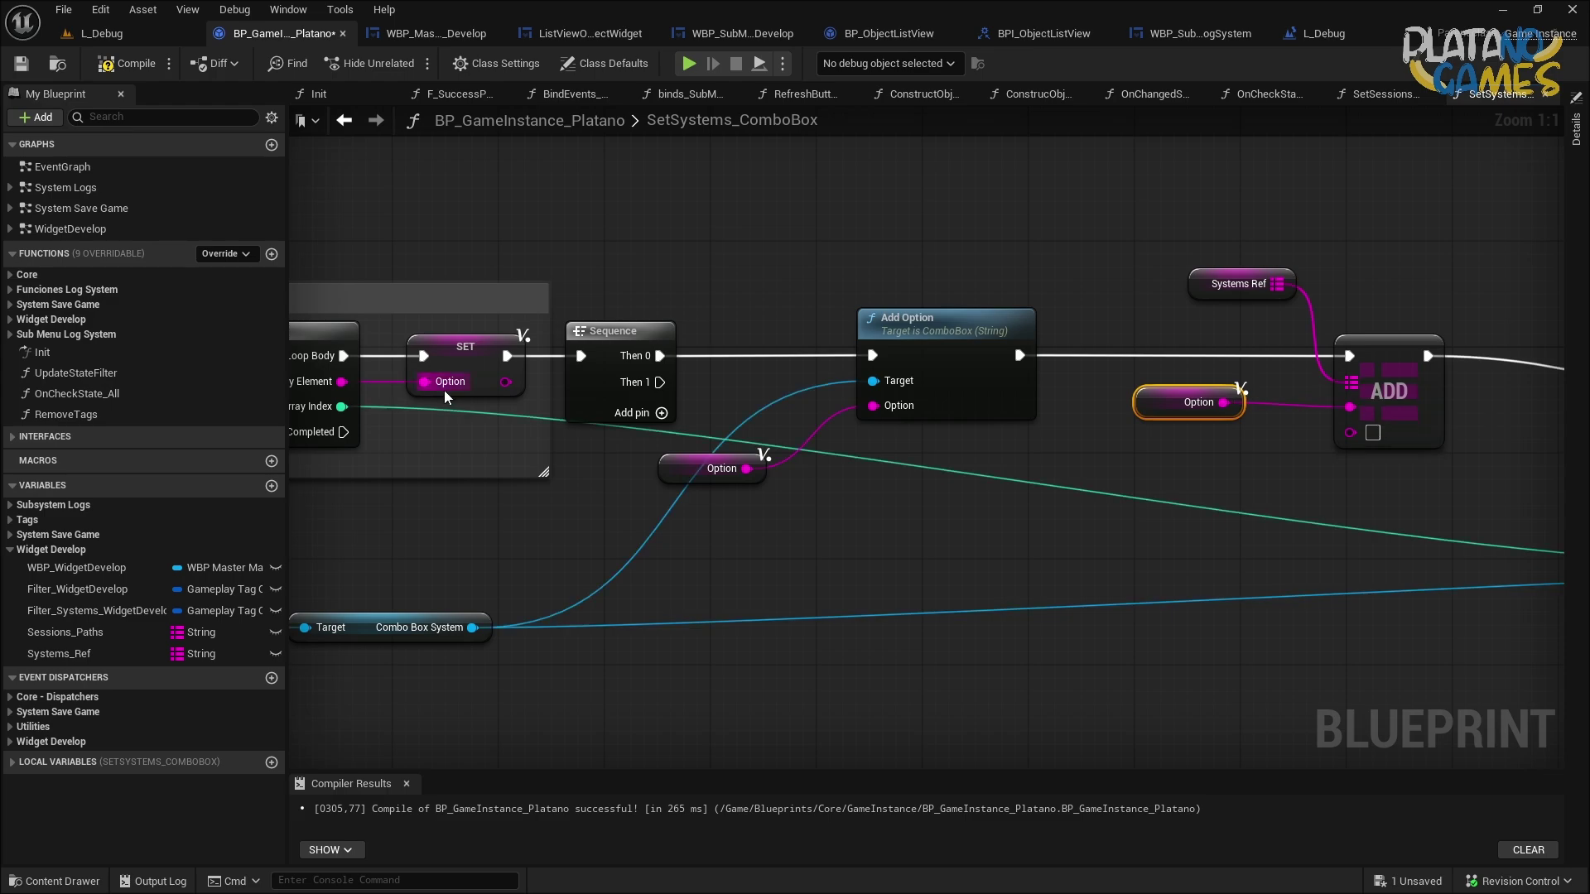
Delete the Systems Ref, Option and ADD nodes and wire Add Option directly into the Branch.
{"action": "right_click_drag", "start_coordinate": [350, 386], "coordinate": [459, 372]}
{"action": "right_click_drag", "start_coordinate": [1107, 533], "coordinate": [630, 421]}
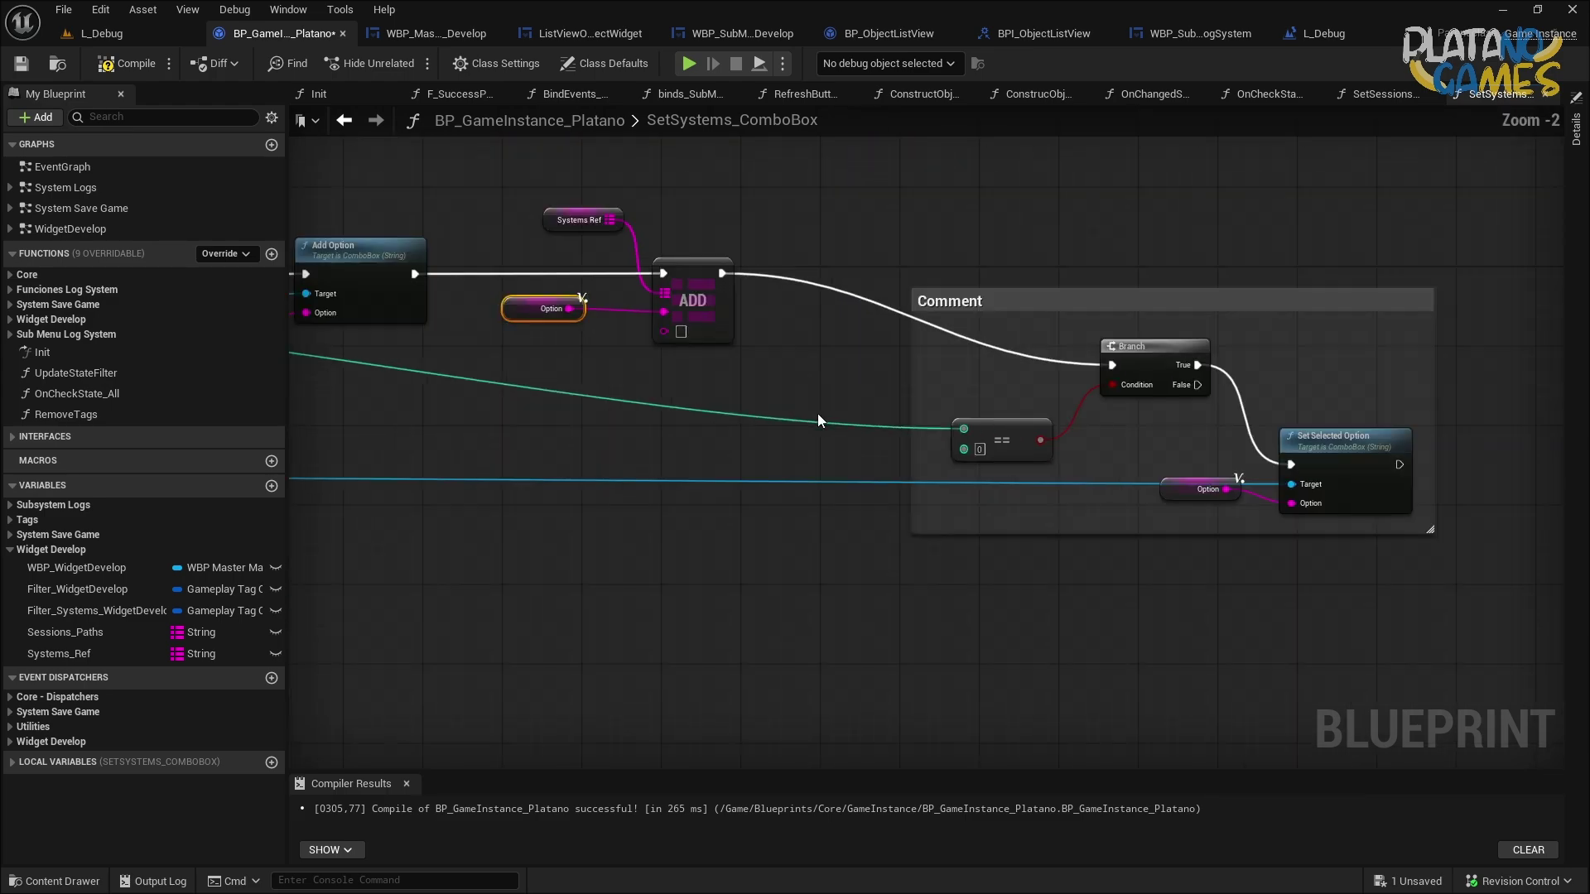
{"action": "scroll", "coordinate": [419, 390], "scroll_direction": "down", "scroll_amount": 1}
{"action": "right_click_drag", "start_coordinate": [420, 389], "coordinate": [840, 389]}
{"action": "left_click_drag", "start_coordinate": [1325, 237], "coordinate": [1282, 298]}
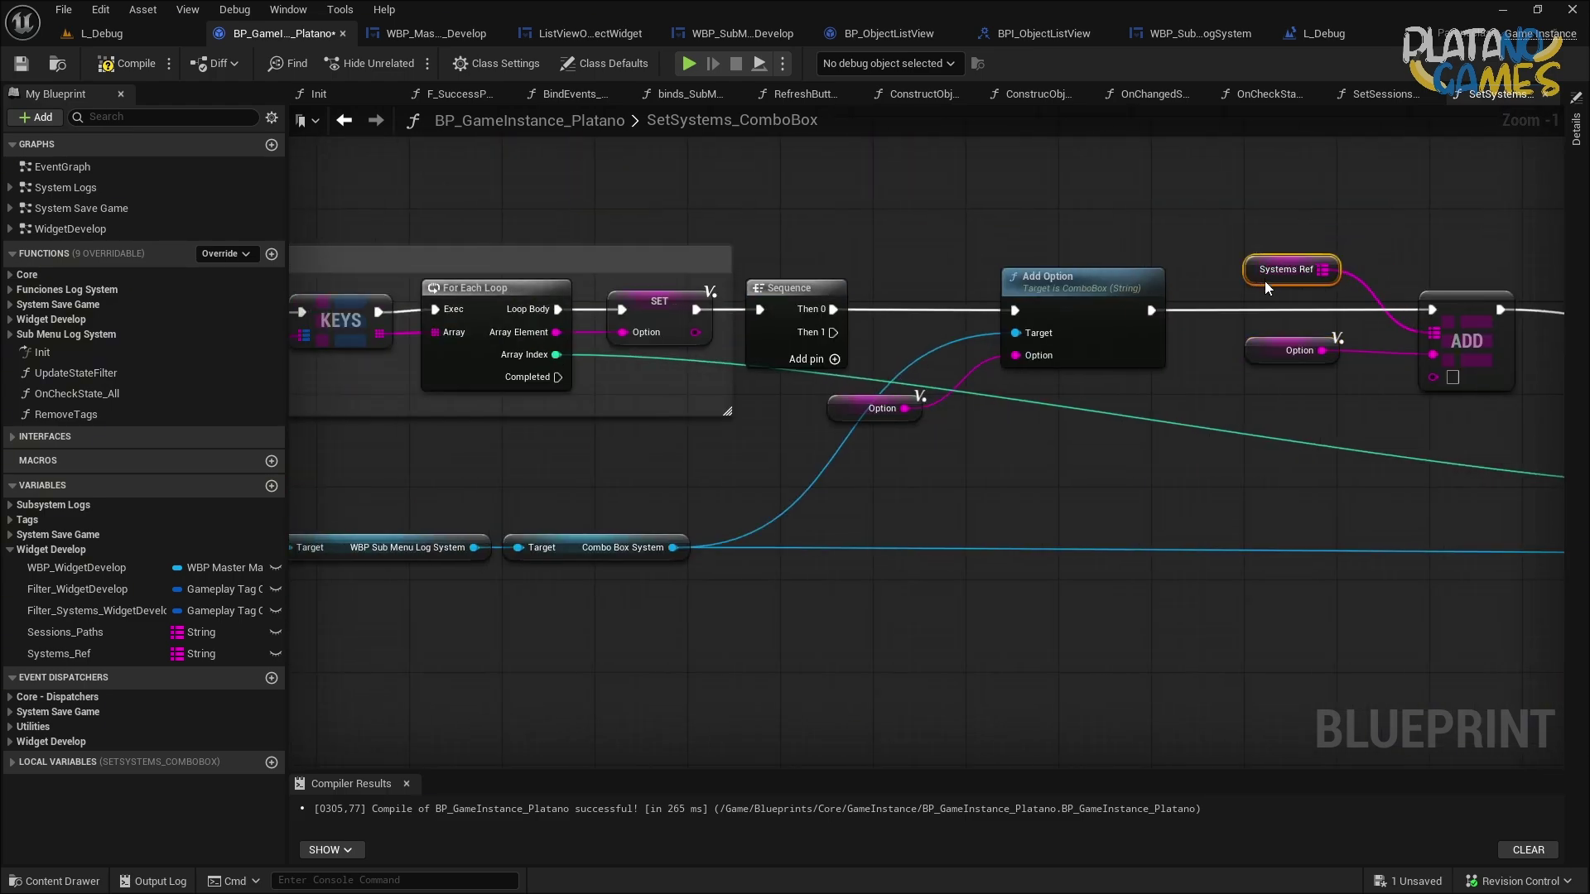
{"action": "right_click_drag", "start_coordinate": [1273, 246], "coordinate": [1150, 247]}
{"action": "left_click_drag", "start_coordinate": [1066, 236], "coordinate": [1227, 364]}
{"action": "left_click", "coordinate": [1317, 373], "text": "ctrl"}
{"action": "right_click_drag", "start_coordinate": [1305, 389], "coordinate": [996, 389]}
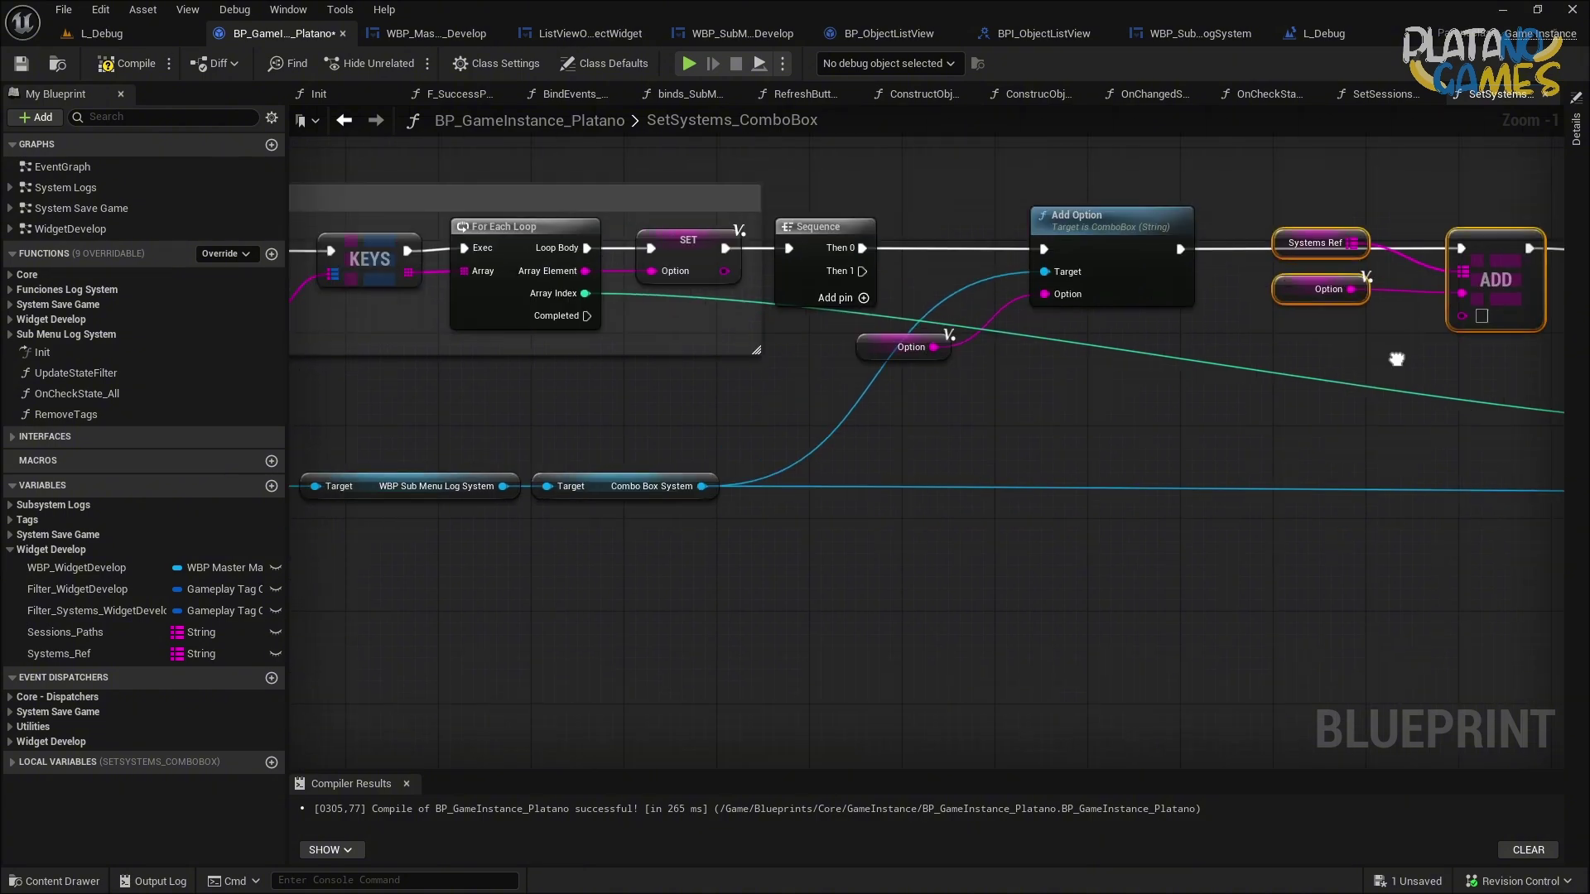
{"action": "key", "text": "Delete"}
{"action": "right_click_drag", "start_coordinate": [1310, 360], "coordinate": [1199, 356]}
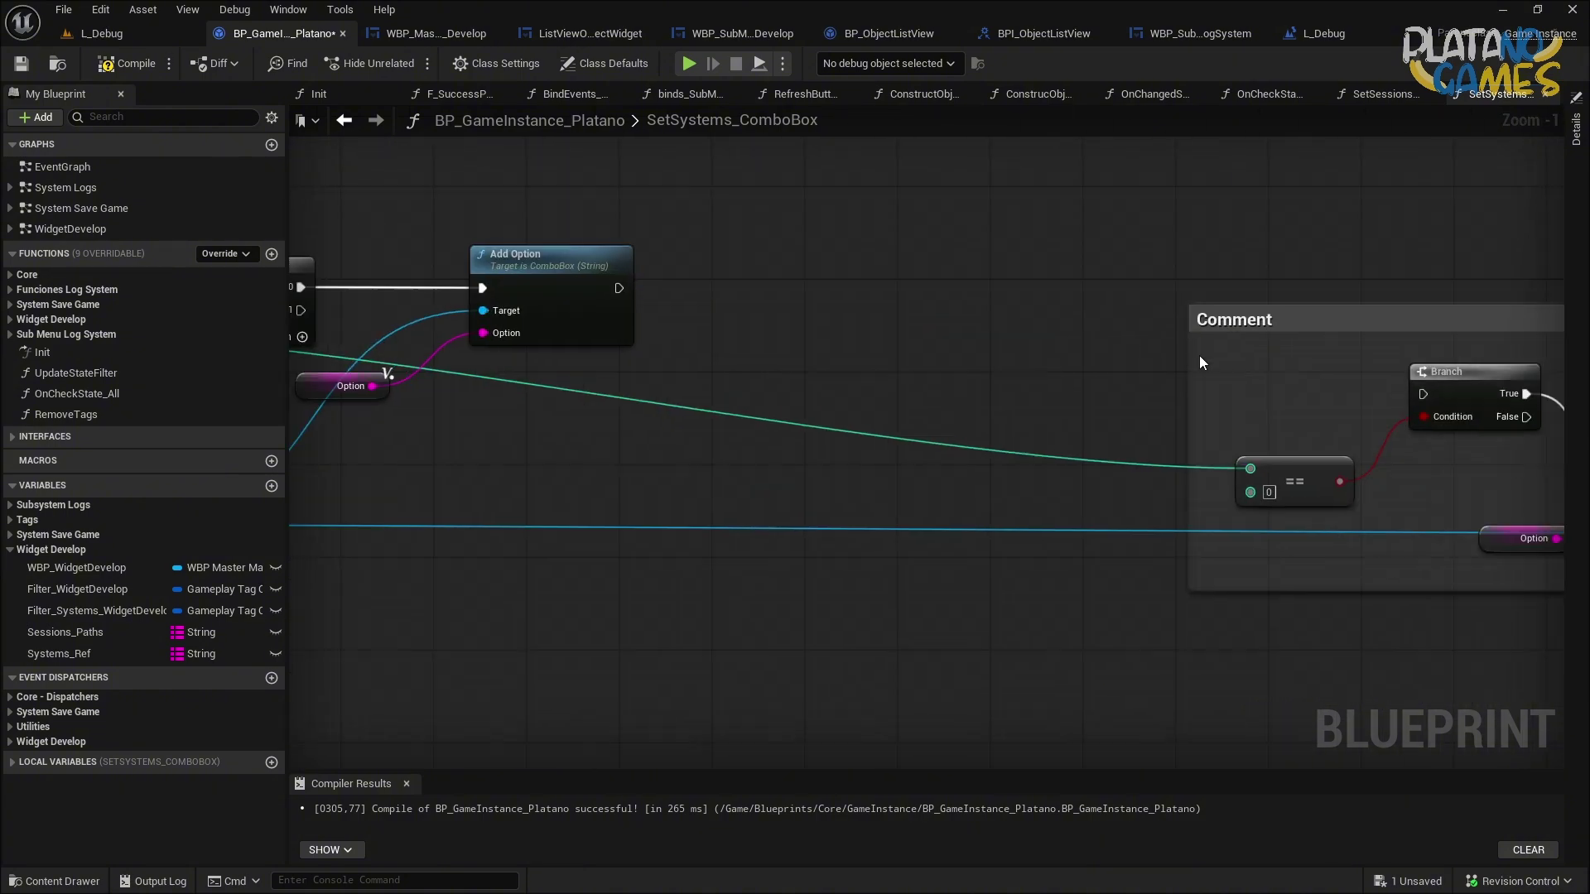
{"action": "left_click_drag", "start_coordinate": [1423, 395], "coordinate": [618, 287]}
{"action": "scroll", "coordinate": [658, 282], "scroll_direction": "down", "scroll_amount": 3}
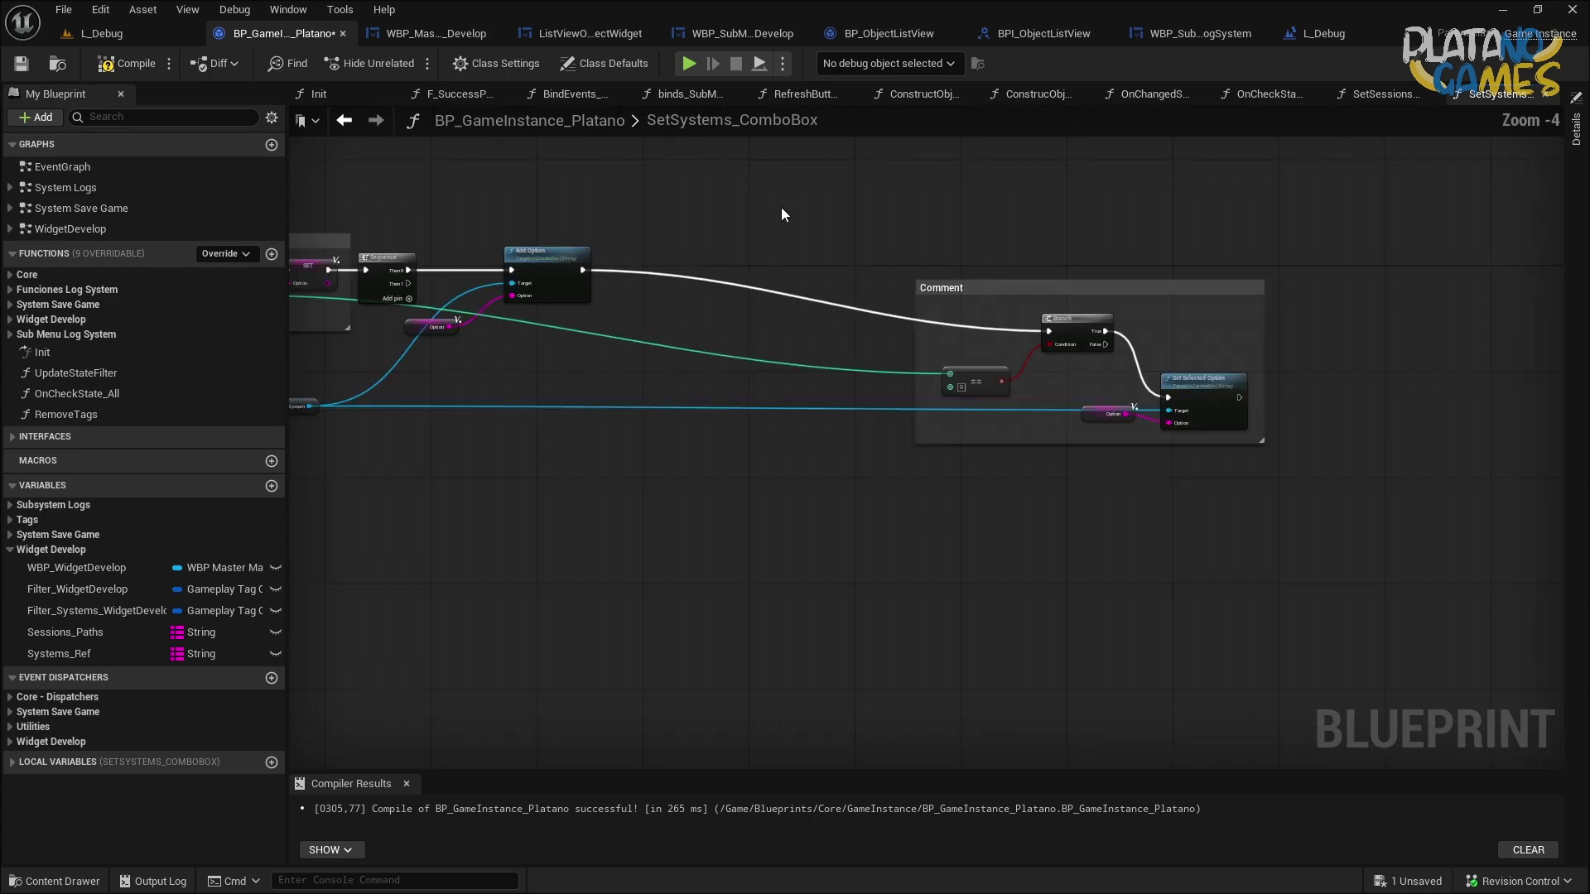
{"action": "left_click_drag", "start_coordinate": [1054, 318], "coordinate": [799, 270]}
Delete the CLEAR comment and the Systems_Ref variable, then connect the function entry to the loop.
{"action": "key", "text": "Home"}
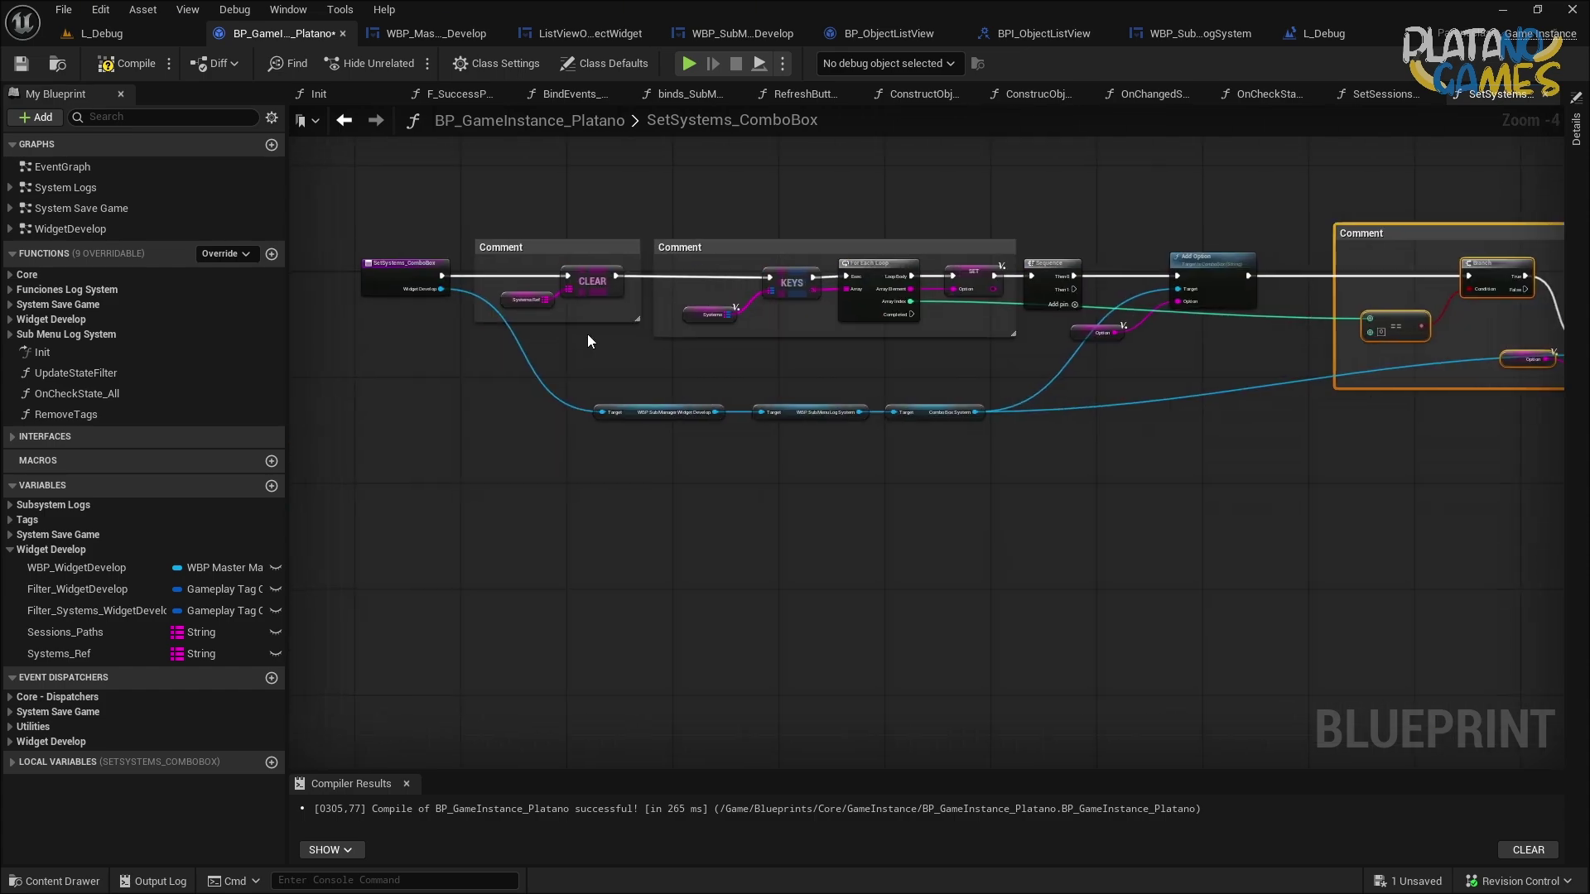
{"action": "scroll", "coordinate": [753, 327], "scroll_direction": "up", "scroll_amount": 3}
{"action": "right_click_drag", "start_coordinate": [754, 249], "coordinate": [753, 372]}
{"action": "left_click_drag", "start_coordinate": [621, 248], "coordinate": [835, 532]}
{"action": "key", "text": "Delete"}
{"action": "left_click", "coordinate": [166, 652]}
{"action": "key", "text": "Delete"}
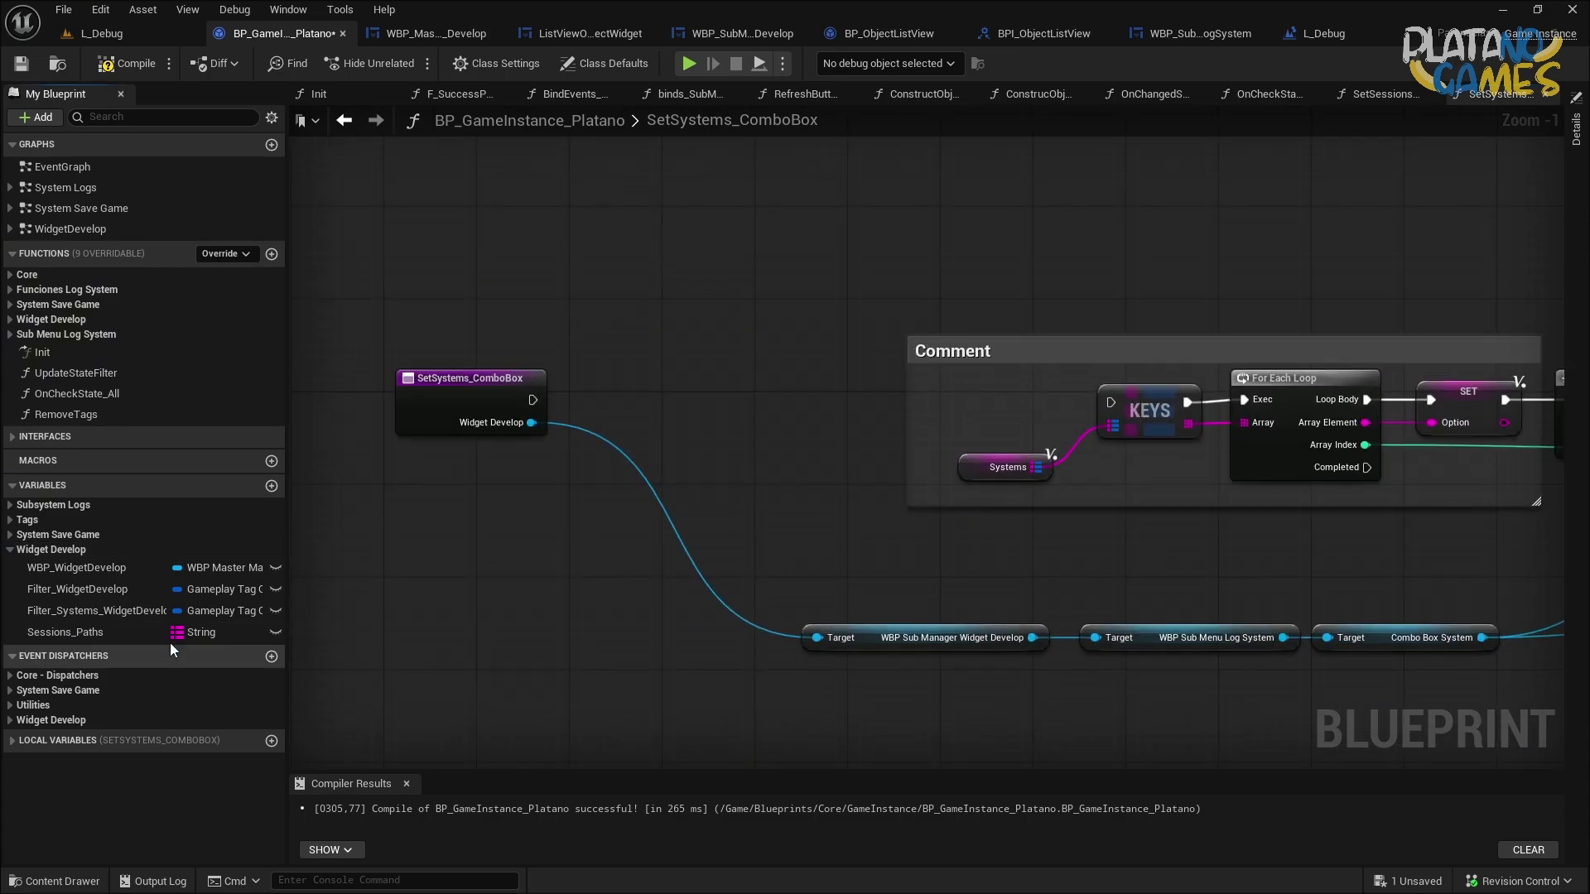
{"action": "right_click_drag", "start_coordinate": [497, 579], "coordinate": [369, 548]}
{"action": "left_click_drag", "start_coordinate": [404, 369], "coordinate": [982, 370]}
Compile and save the BP_GameInstance blueprint.
{"action": "scroll", "coordinate": [1058, 480], "scroll_direction": "down", "scroll_amount": 4}
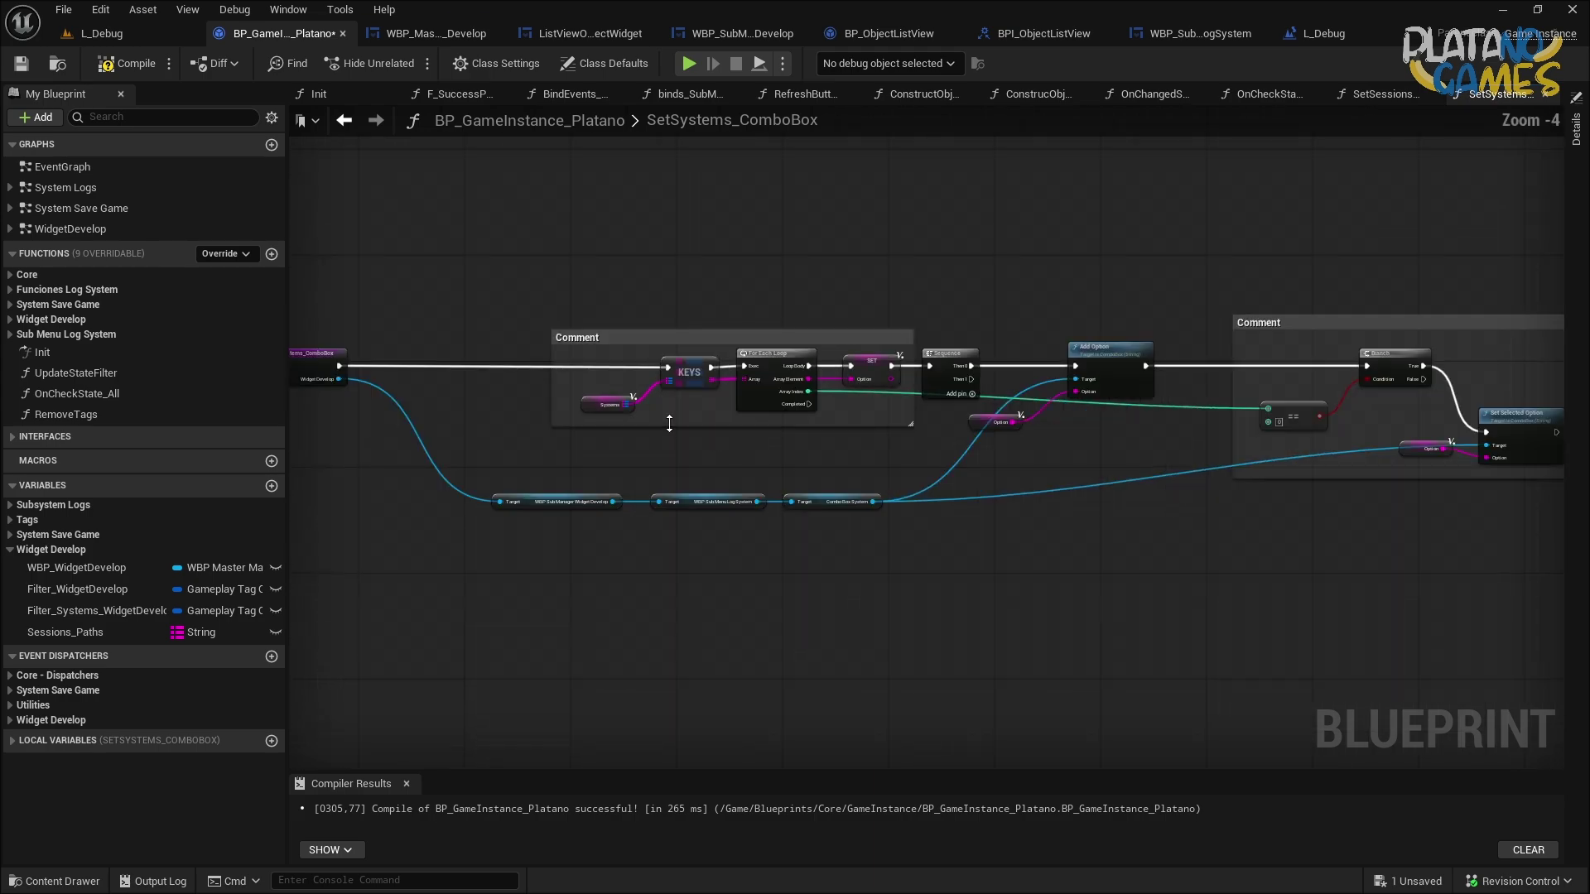
{"action": "scroll", "coordinate": [754, 435], "scroll_direction": "up", "scroll_amount": 1}
{"action": "right_click_drag", "start_coordinate": [977, 434], "coordinate": [754, 435]}
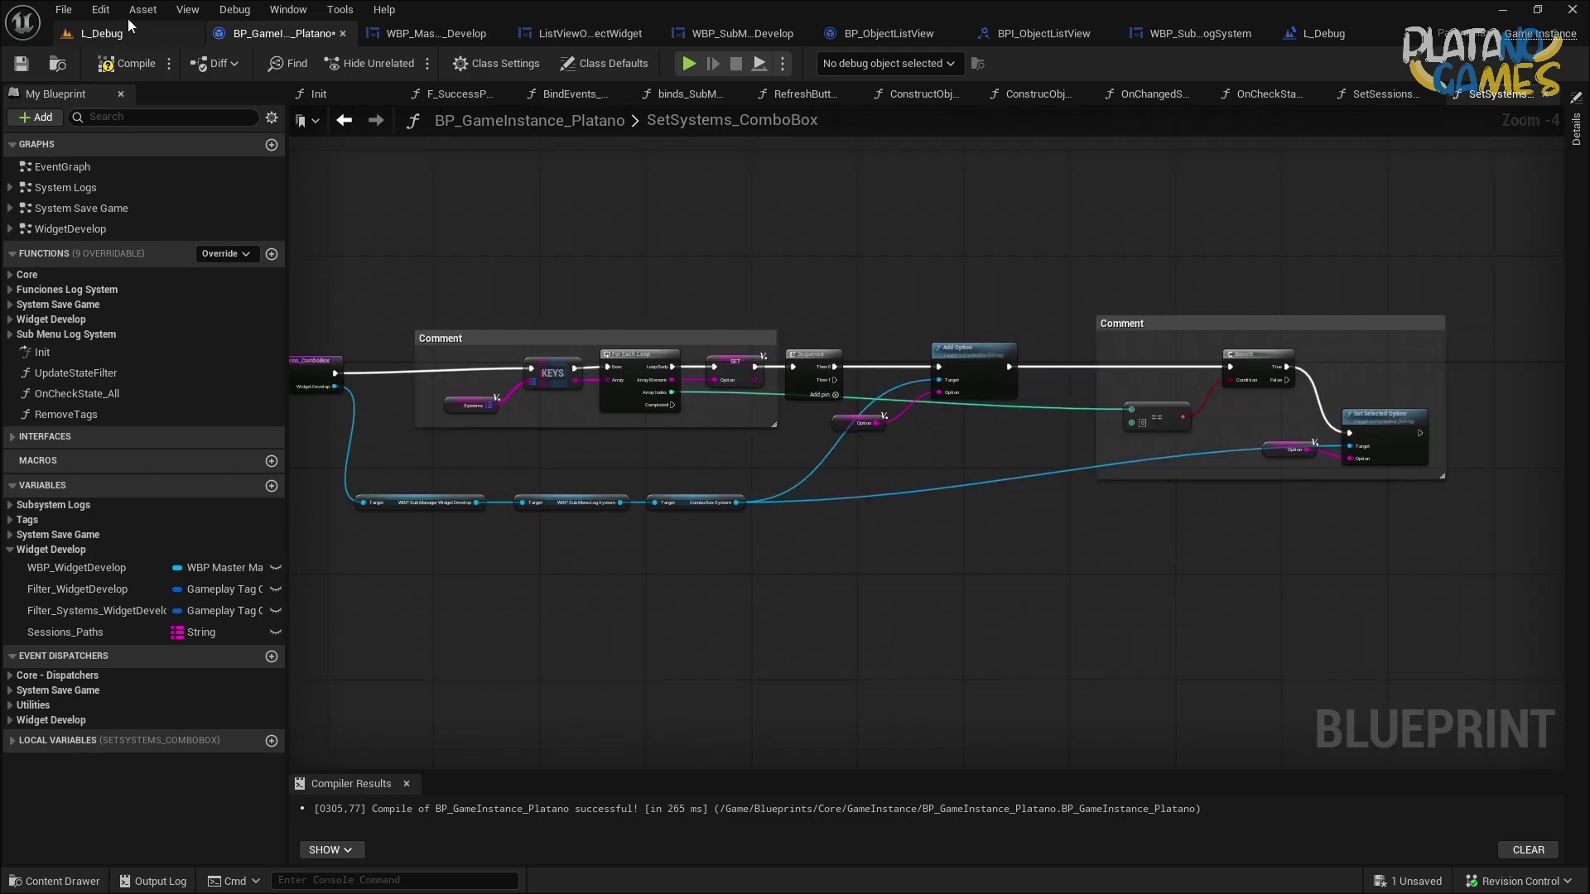
{"action": "left_click", "coordinate": [116, 63]}
{"action": "left_click", "coordinate": [21, 63]}
Review the Set Paths and loop logic in the SetSessionsLogs_ComboBox graph.
{"action": "left_click", "coordinate": [1408, 93]}
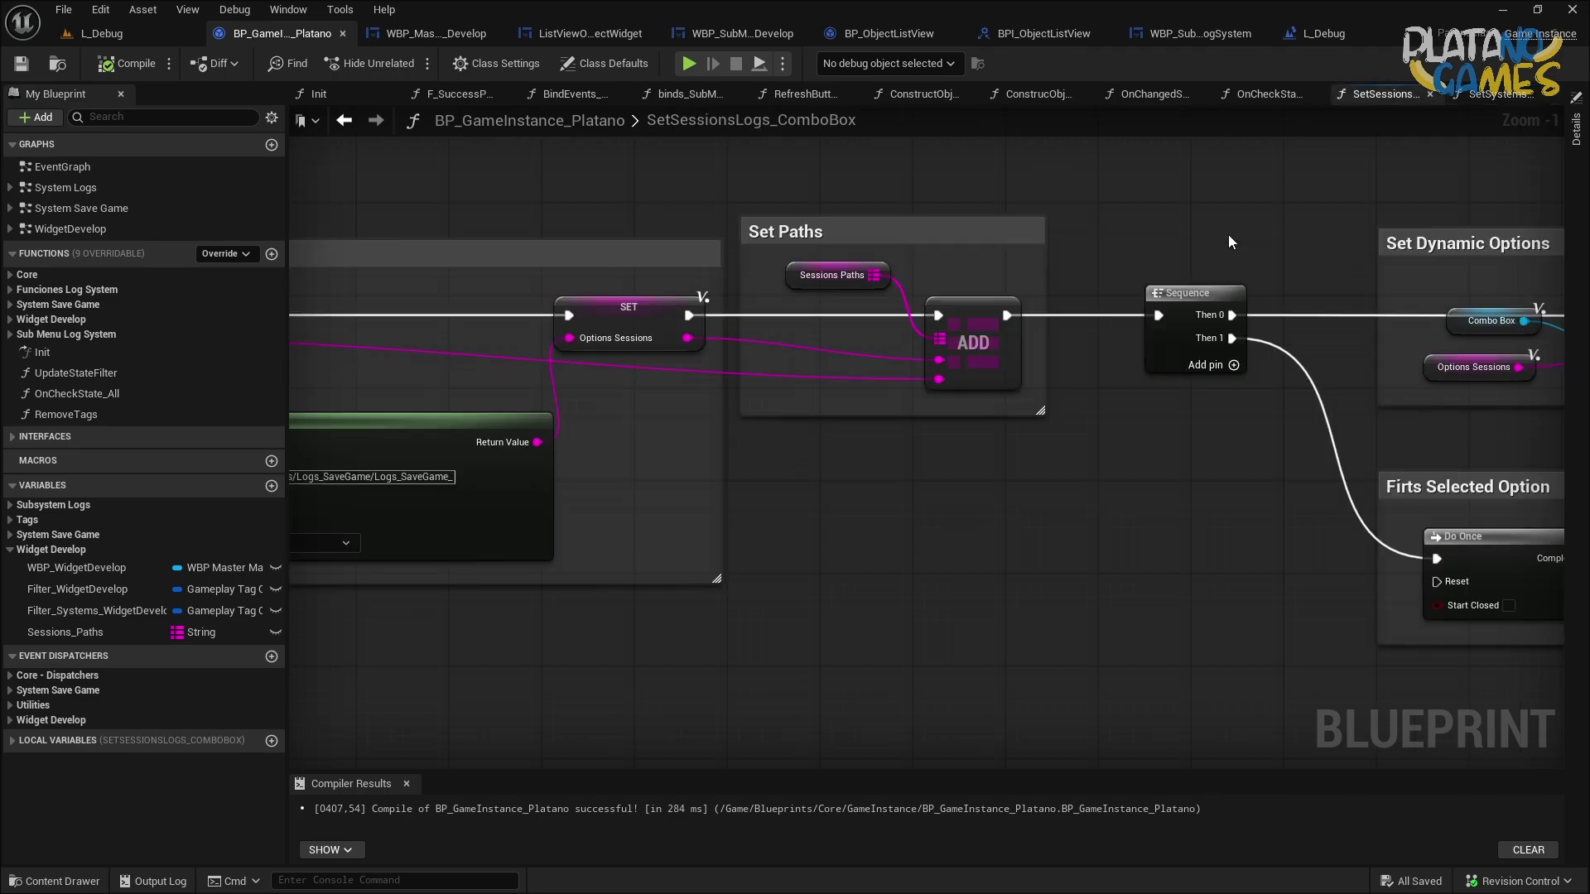
{"action": "scroll", "coordinate": [1243, 429], "scroll_direction": "down", "scroll_amount": 2}
{"action": "scroll", "coordinate": [1154, 456], "scroll_direction": "up", "scroll_amount": 2}
{"action": "left_click_drag", "start_coordinate": [1154, 456], "coordinate": [923, 201]}
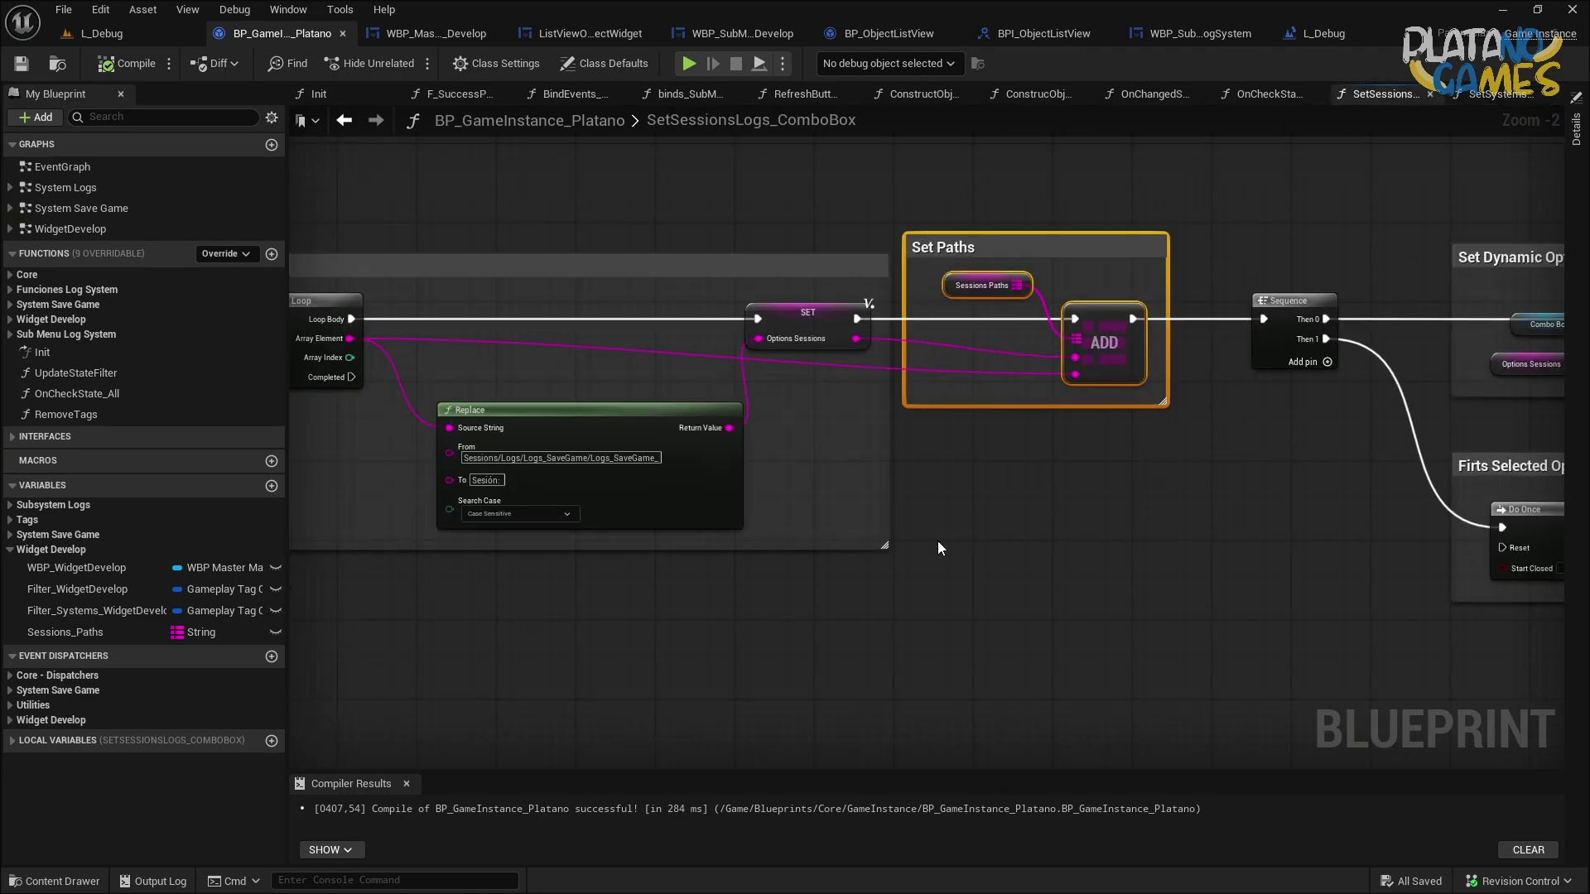
{"action": "left_click", "coordinate": [959, 489]}
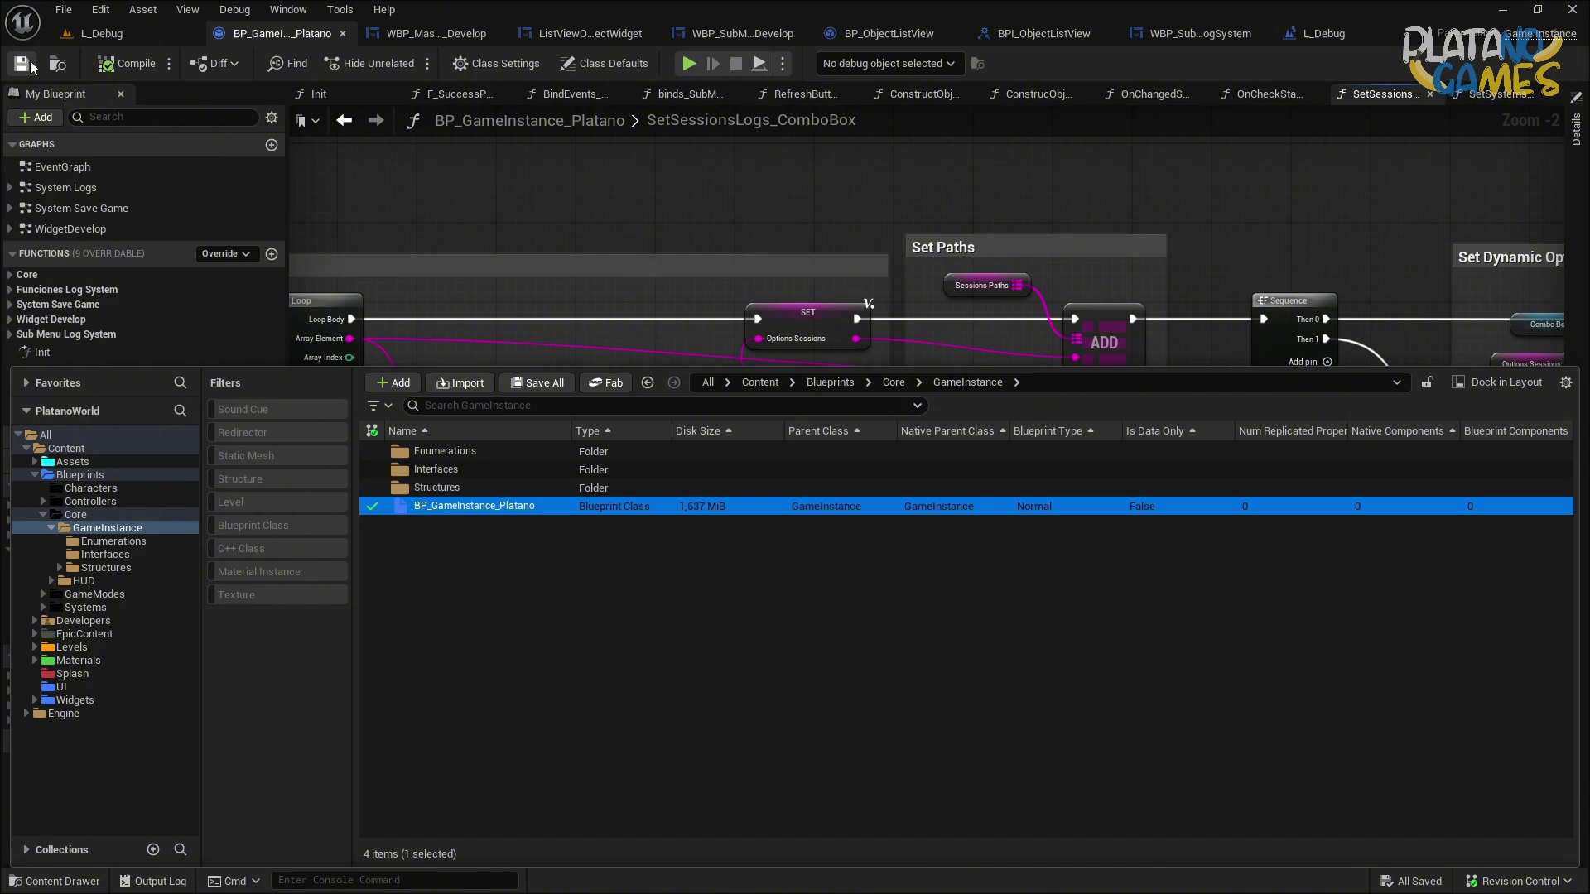
{"action": "key", "text": "ctrl+space"}
{"action": "key", "text": "ctrl+space"}
{"action": "right_click_drag", "start_coordinate": [802, 440], "coordinate": [974, 440]}
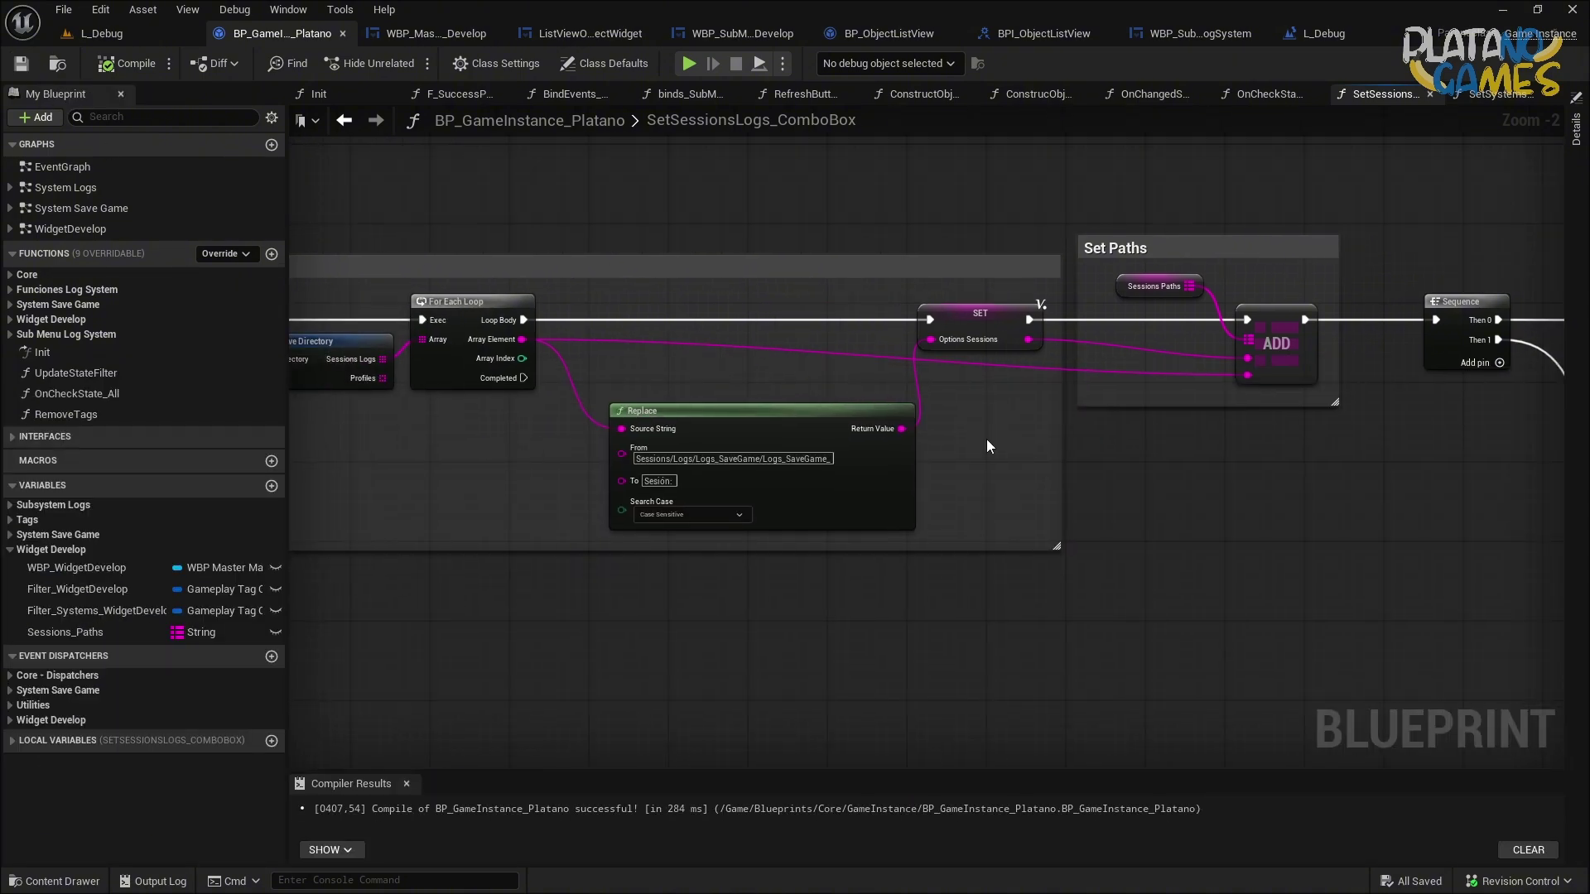
{"action": "right_click_drag", "start_coordinate": [992, 494], "coordinate": [1080, 474]}
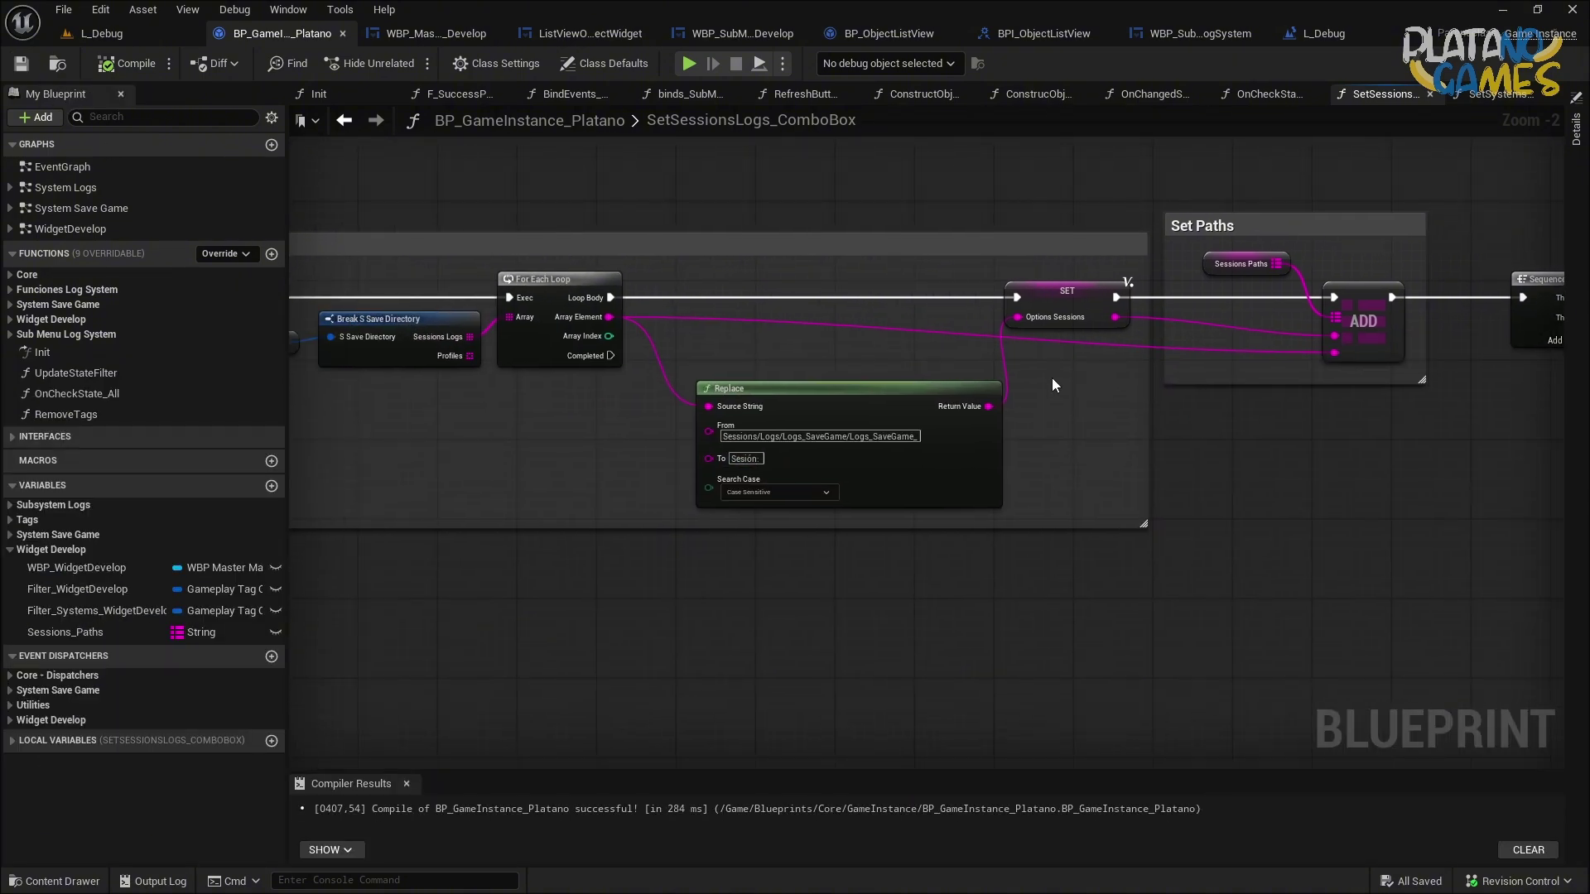
{"action": "scroll", "coordinate": [1052, 385], "scroll_direction": "down", "scroll_amount": 2}
{"action": "left_click", "coordinate": [1077, 248]}
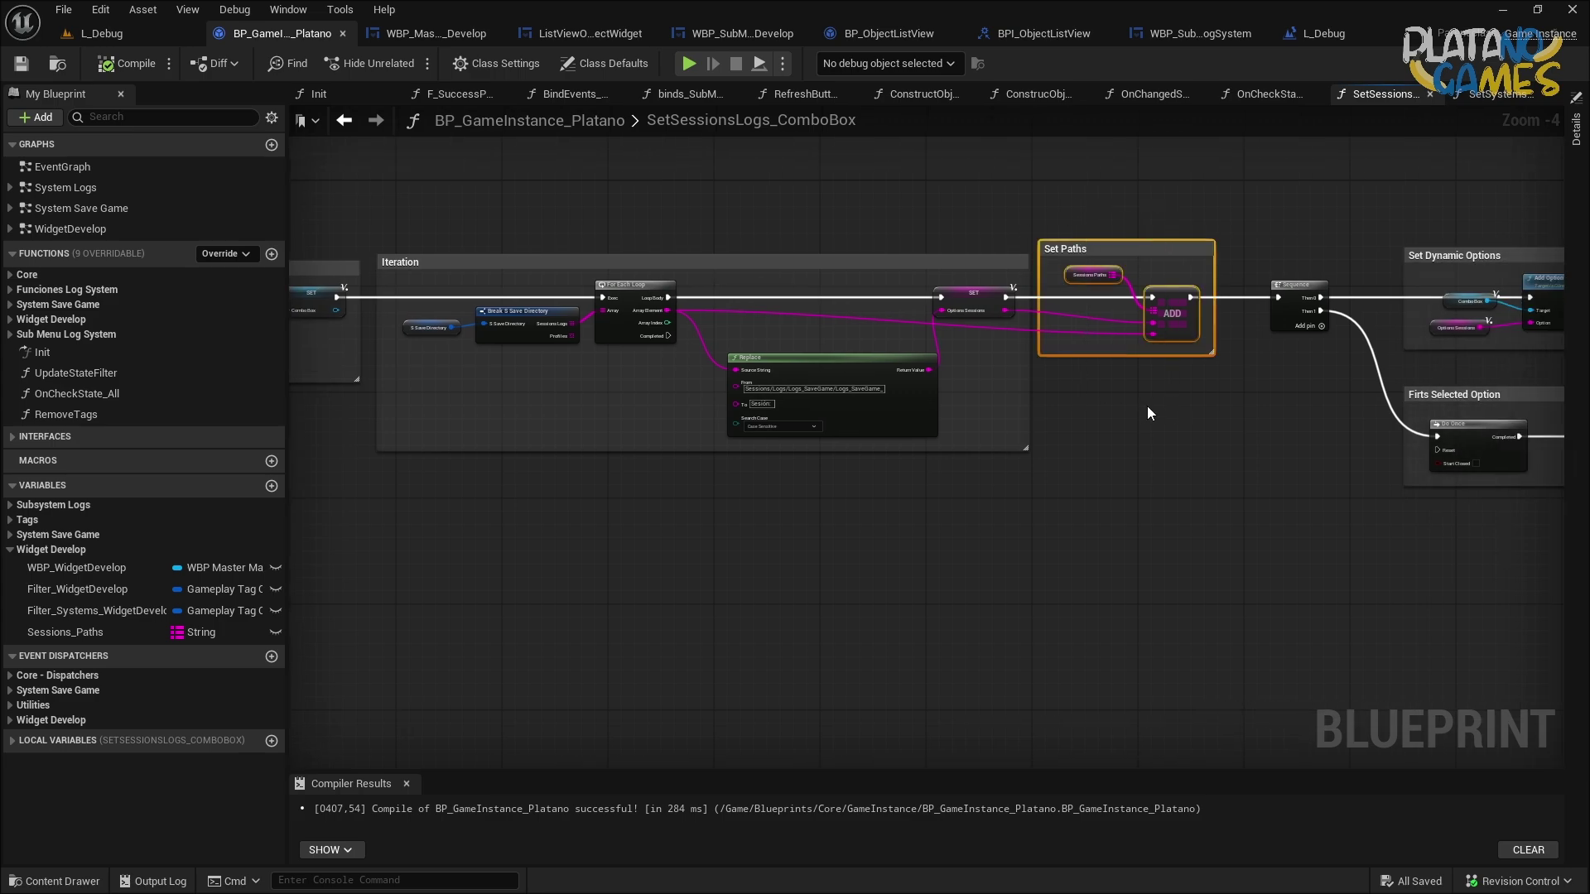
Check the OnCheckState_All, SetSystems and OnChangedSelected graphs, ending on binds_SubMenuLogSystem's Session binding.
{"action": "left_click", "coordinate": [1263, 97]}
{"action": "left_click", "coordinate": [1478, 96]}
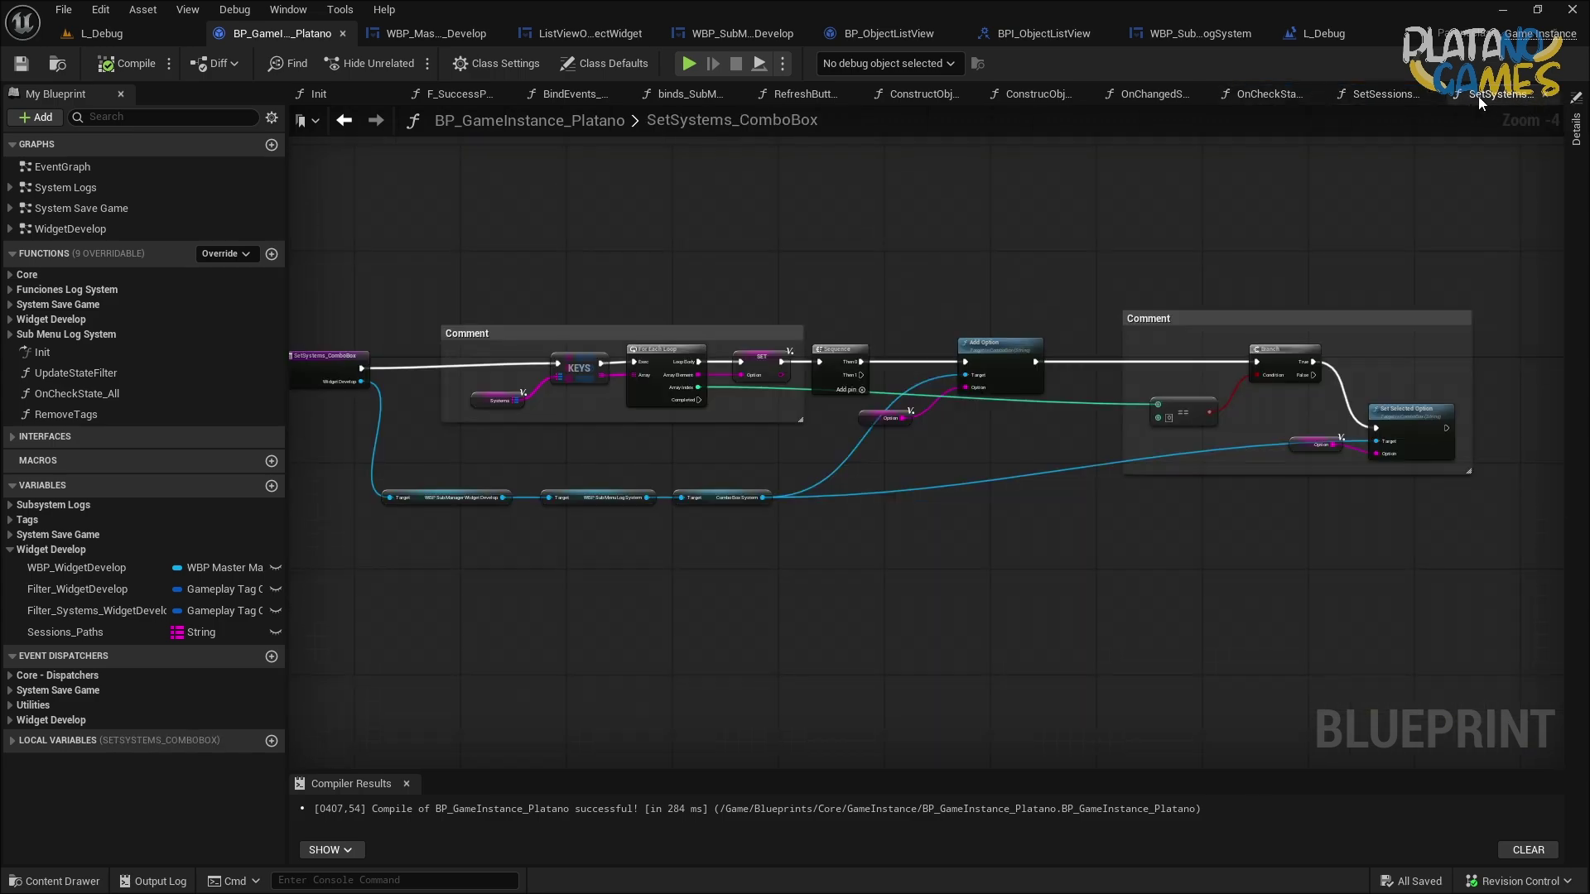
{"action": "left_click", "coordinate": [1035, 95]}
{"action": "left_click", "coordinate": [1151, 94]}
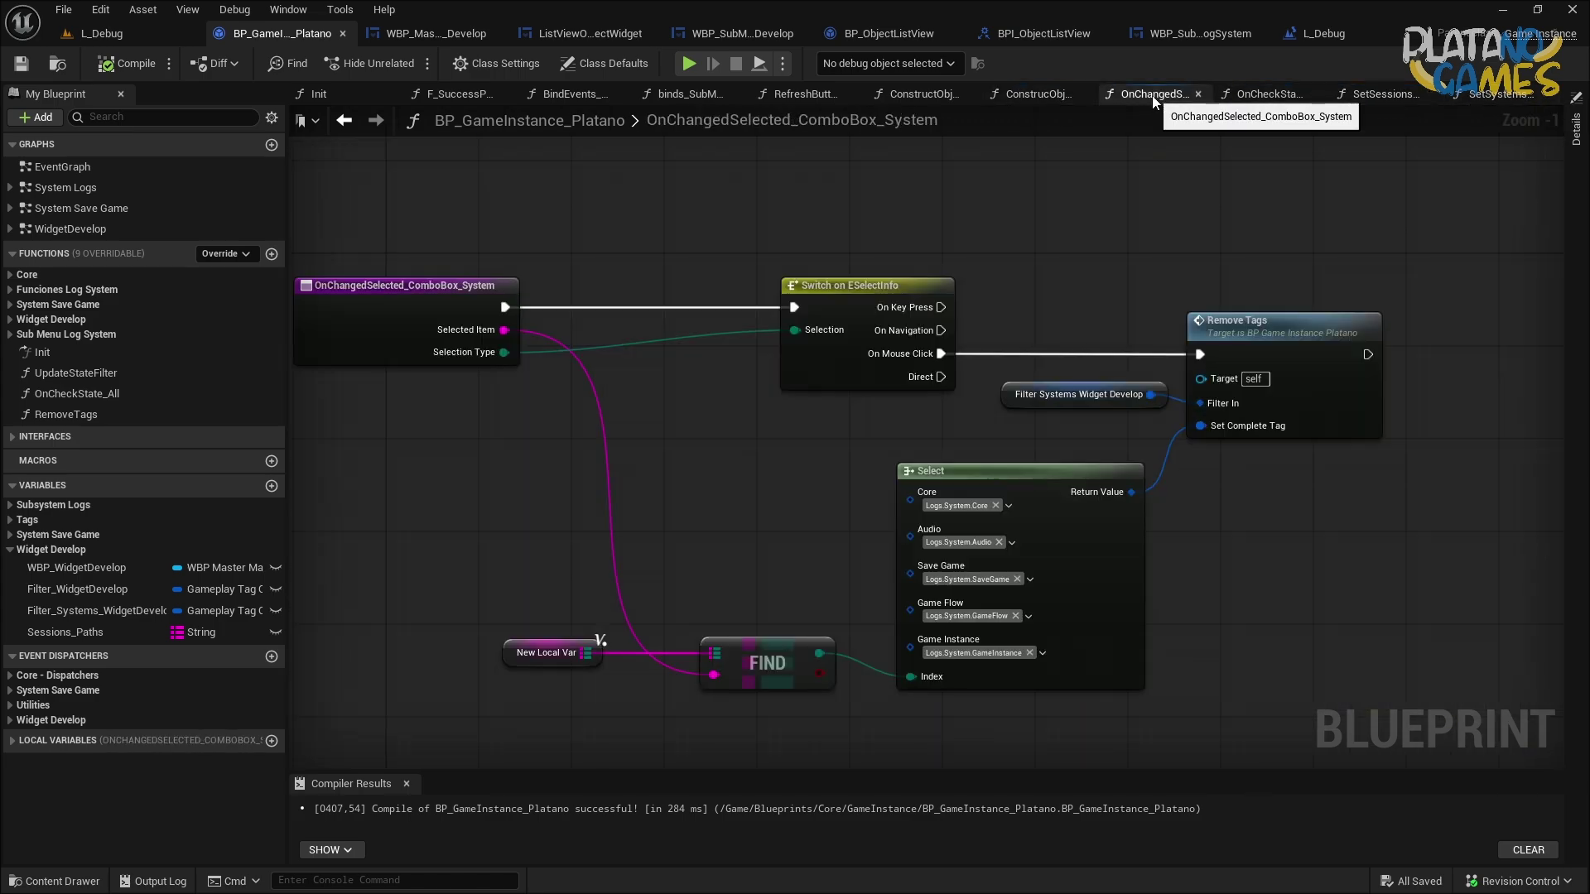
{"action": "mouse_move", "coordinate": [997, 241]}
{"action": "right_mouse_down"}
{"action": "mouse_move", "coordinate": [820, 199]}
{"action": "mouse_move", "coordinate": [1174, 207]}
{"action": "right_mouse_up"}
{"action": "scroll", "coordinate": [932, 448], "scroll_direction": "up", "scroll_amount": 1}
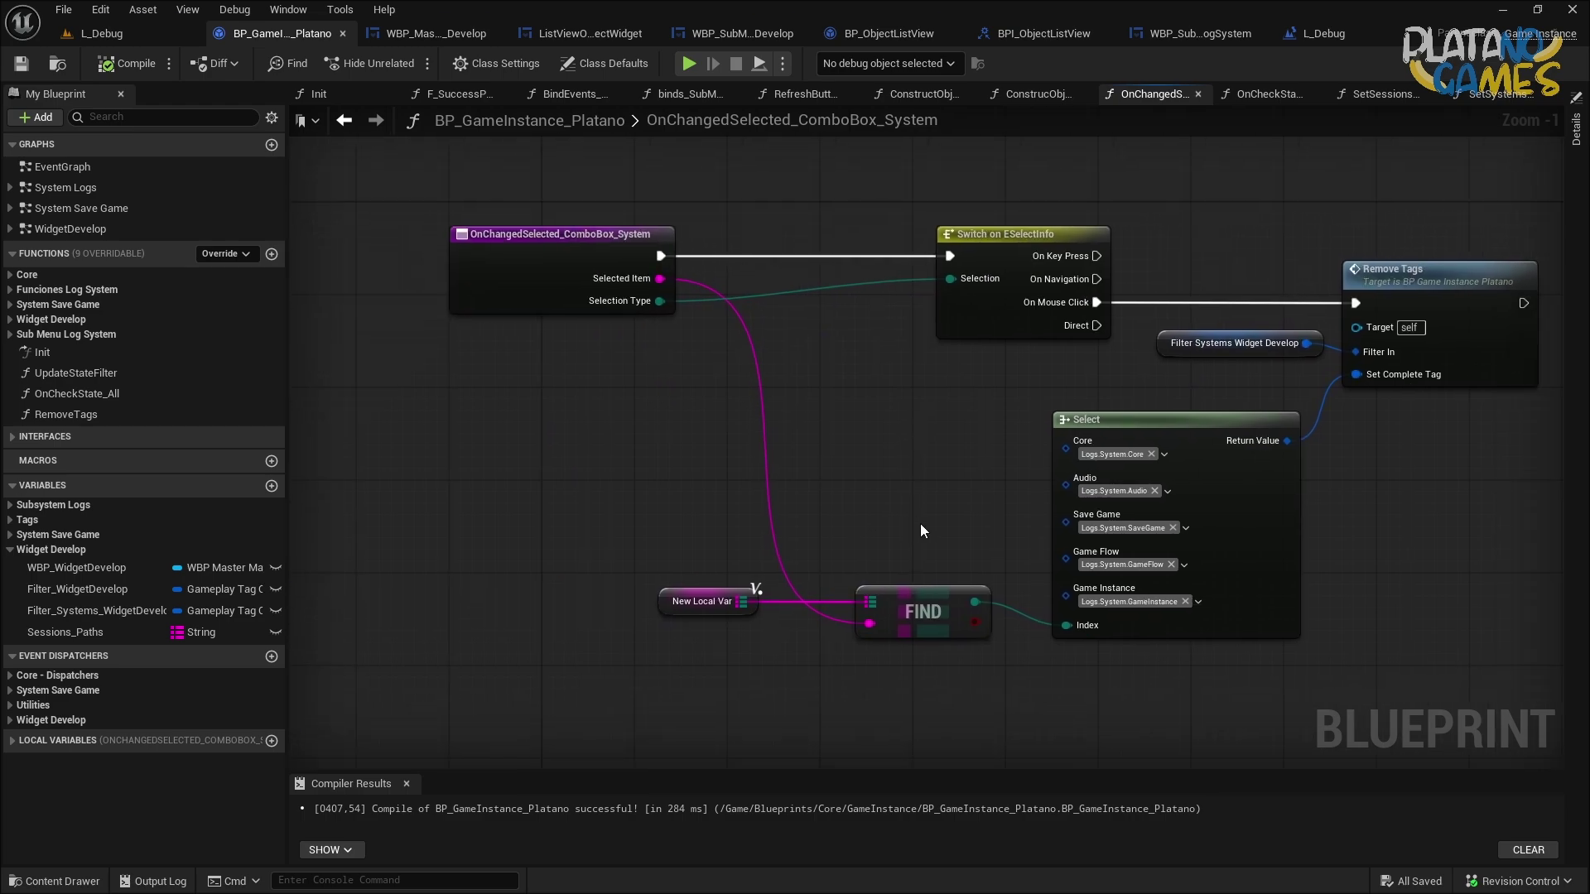
{"action": "right_click_drag", "start_coordinate": [807, 411], "coordinate": [699, 150]}
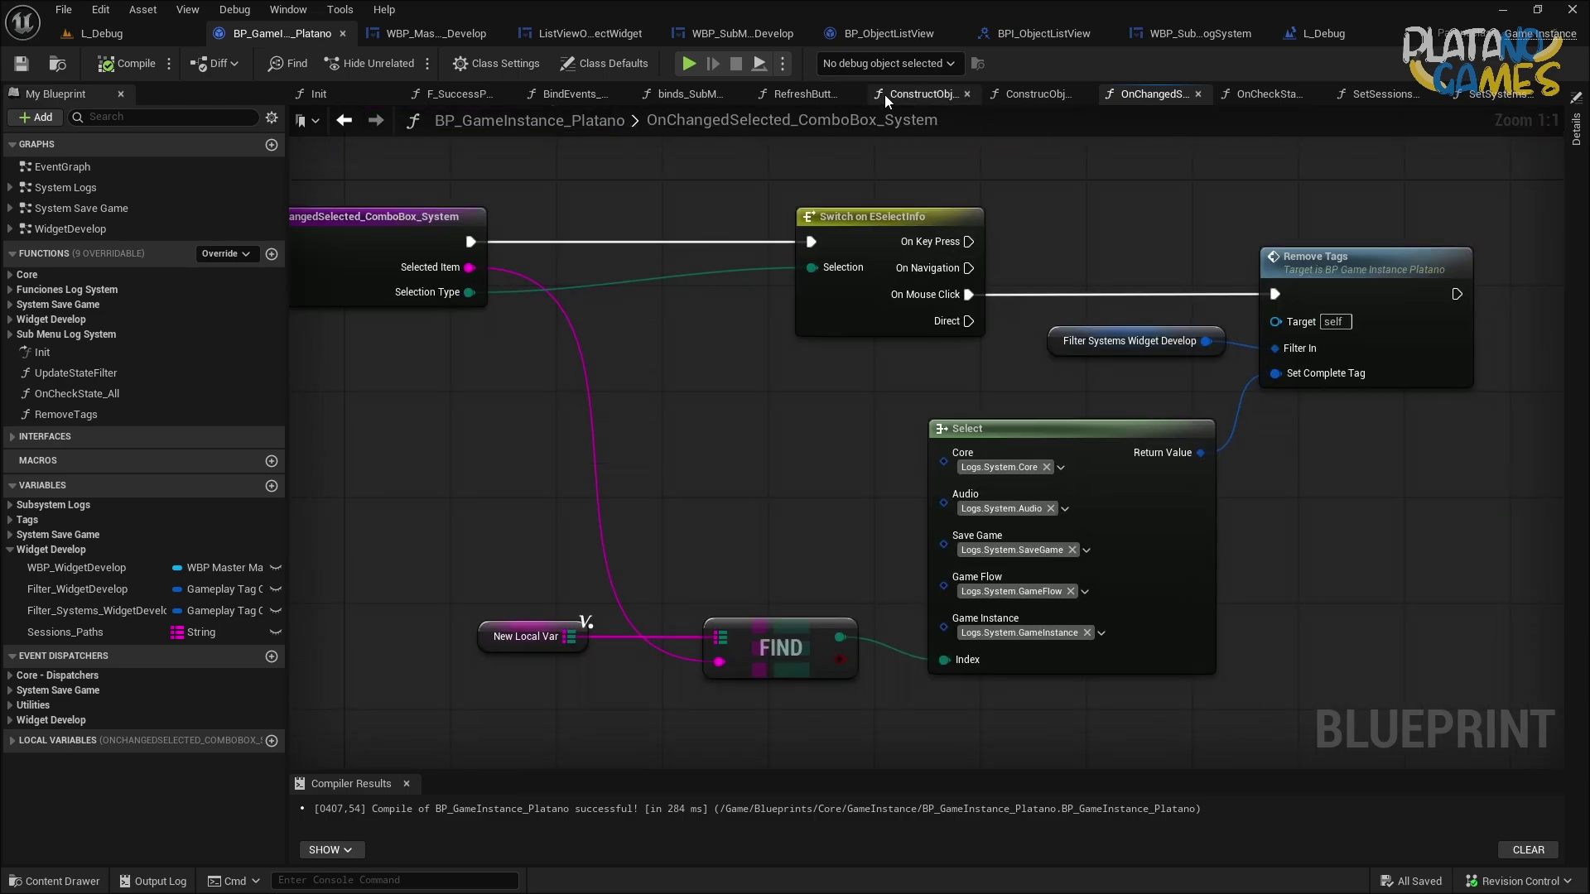
{"action": "left_click", "coordinate": [690, 94]}
{"action": "right_click_drag", "start_coordinate": [919, 382], "coordinate": [807, 383]}
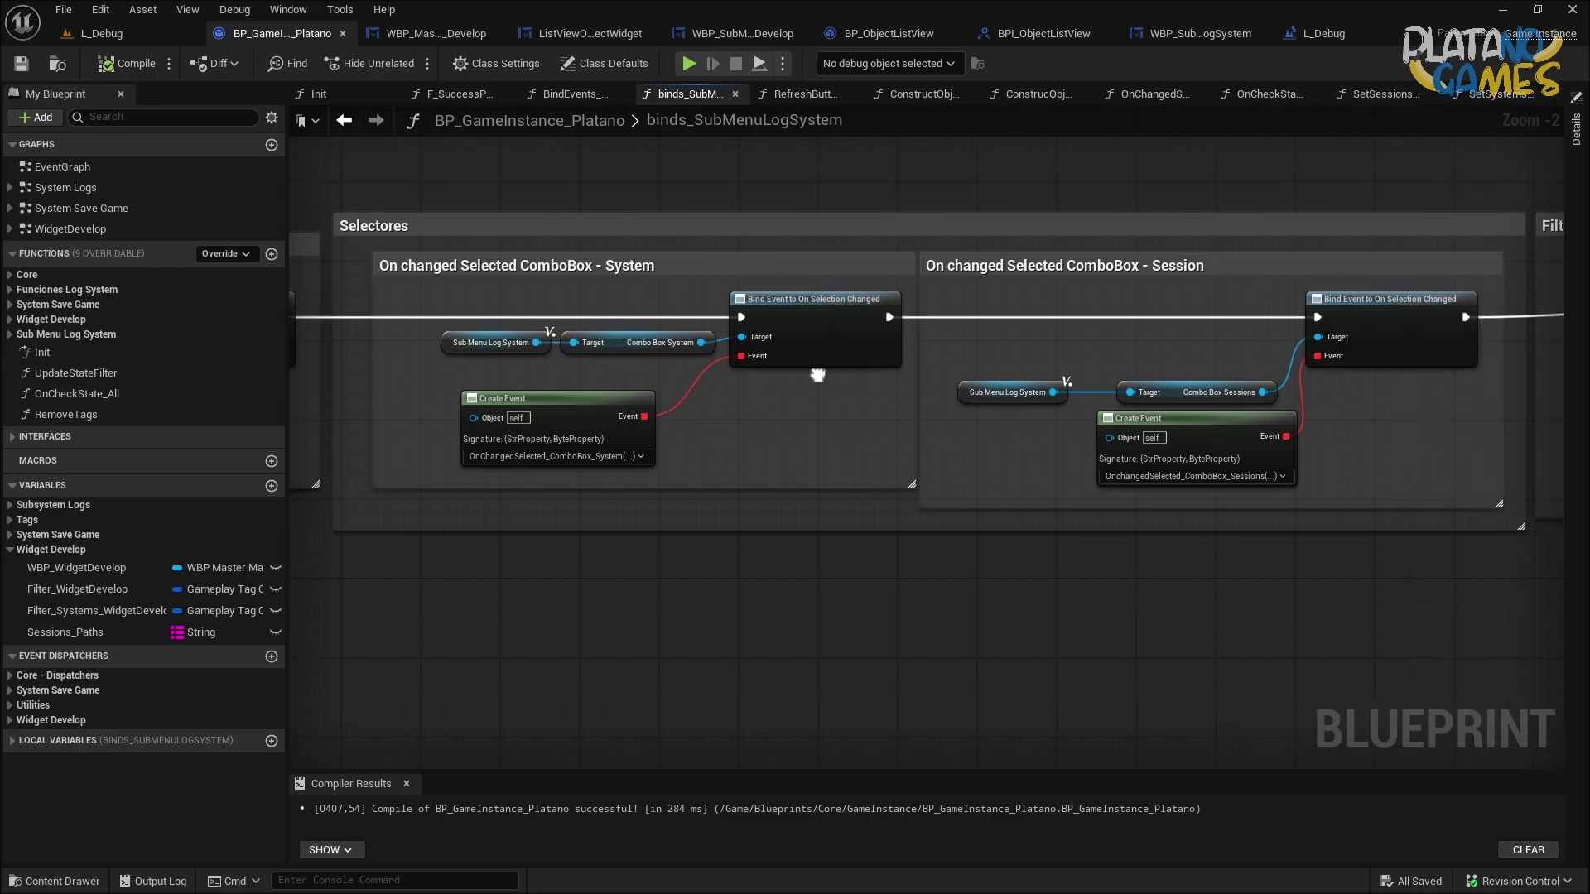
In the Sessions selection handler, add a Sessions_Paths Find node keyed on Selected Item.
{"action": "double_click", "coordinate": [1180, 443]}
{"action": "right_click_drag", "start_coordinate": [1182, 445], "coordinate": [800, 435]}
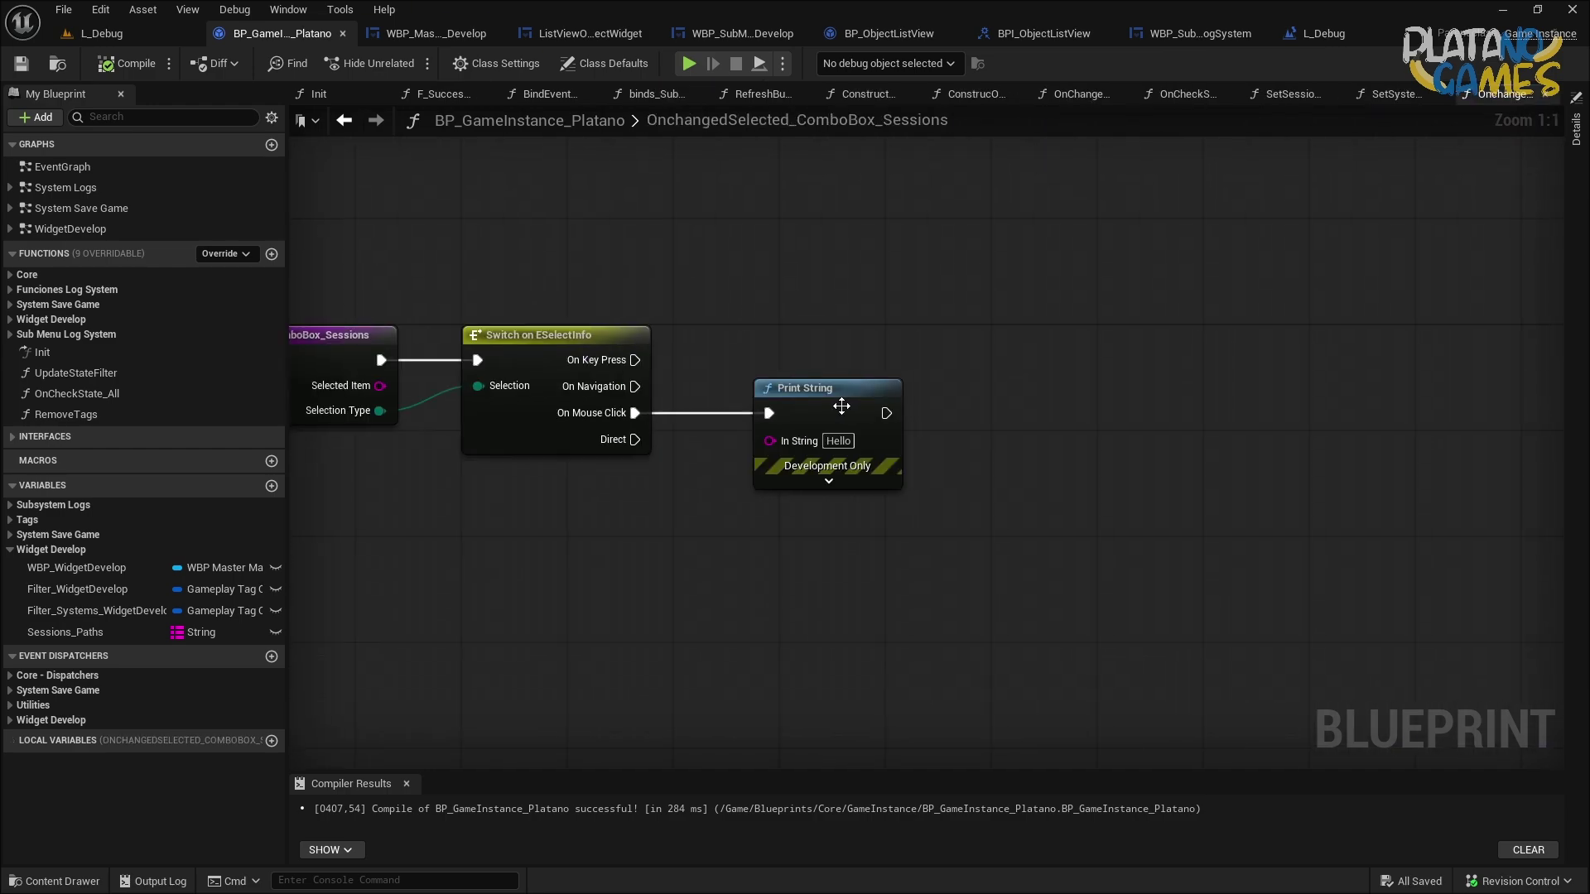
{"action": "left_click_drag", "start_coordinate": [800, 435], "coordinate": [443, 739]}
{"action": "left_click_drag", "start_coordinate": [162, 630], "coordinate": [679, 530]}
{"action": "left_click", "coordinate": [693, 563]}
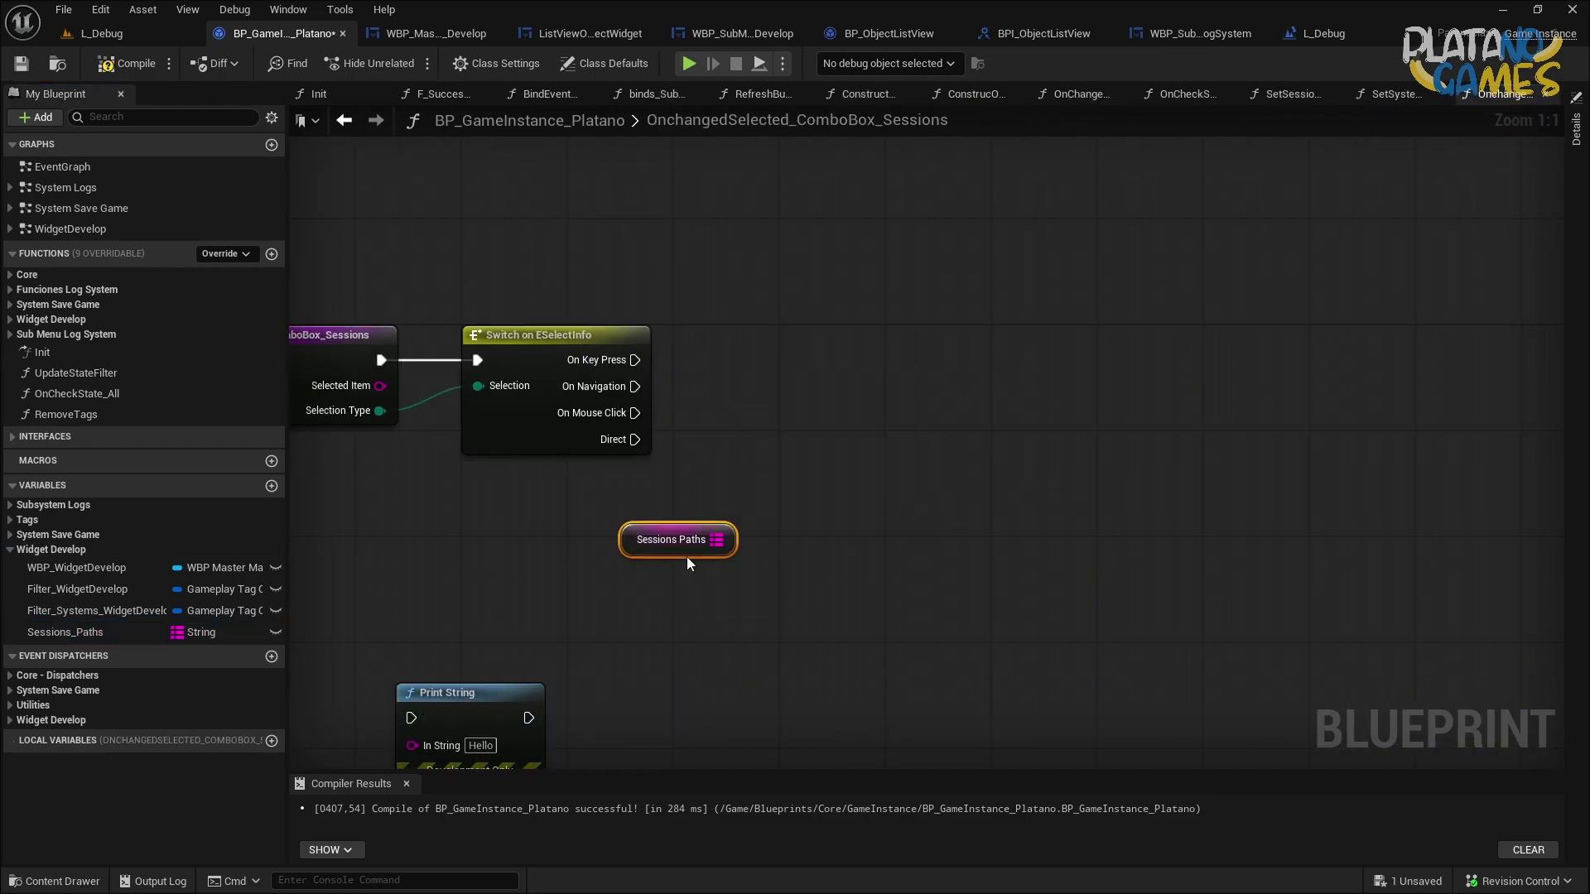
{"action": "right_click_drag", "start_coordinate": [687, 557], "coordinate": [824, 528]}
{"action": "left_click_drag", "start_coordinate": [754, 417], "coordinate": [796, 417]}
{"action": "left_click_drag", "start_coordinate": [853, 507], "coordinate": [1064, 425]}
{"action": "type", "text": "f"}
{"action": "key", "text": "Return"}
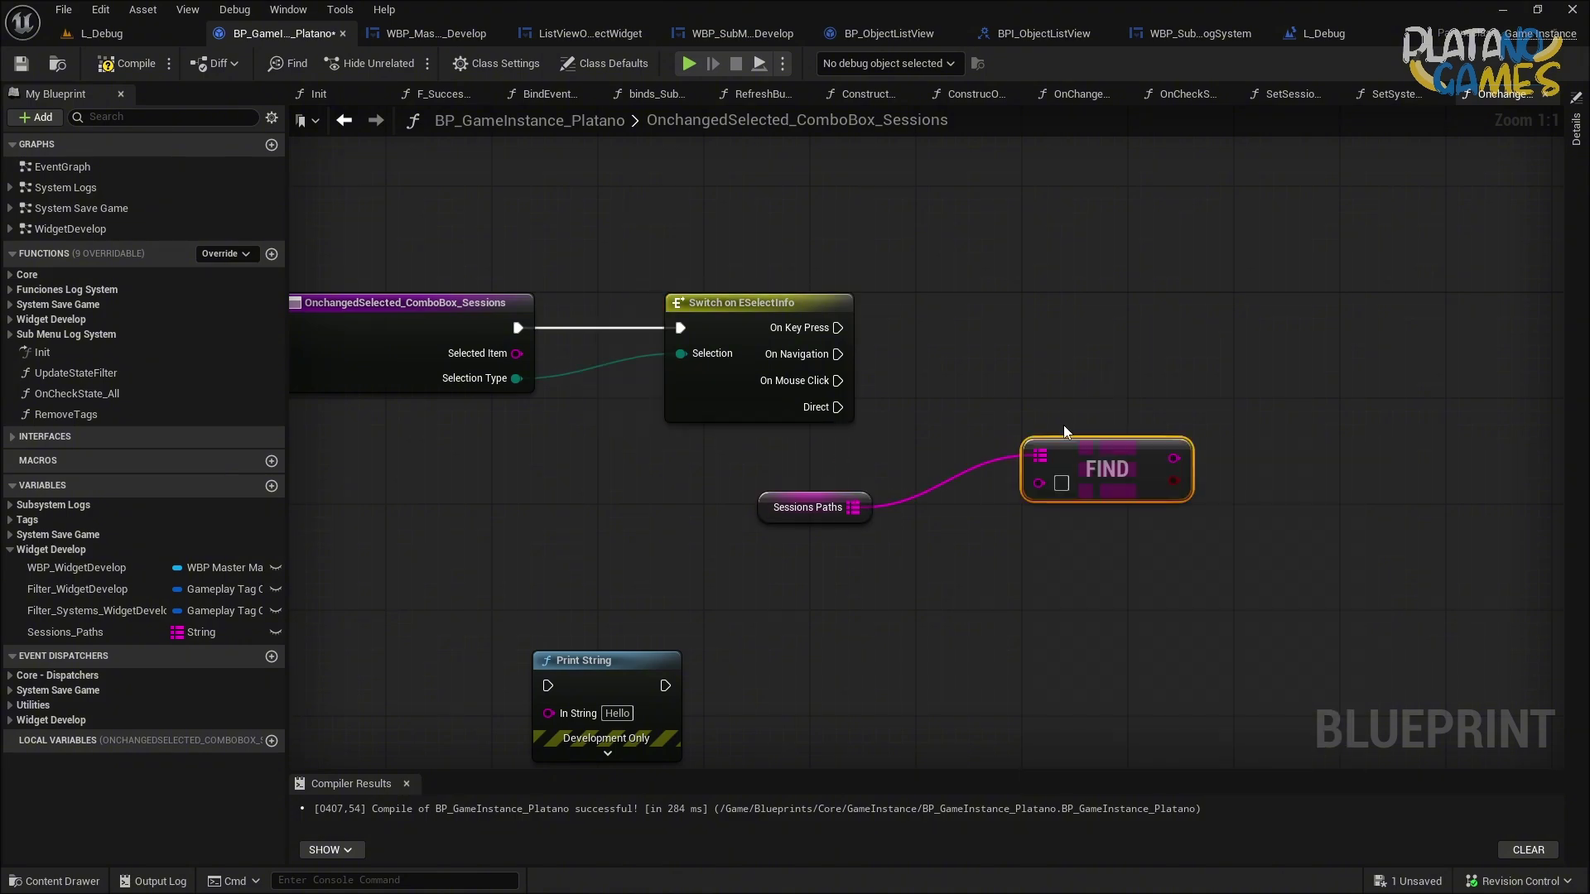
{"action": "left_click_drag", "start_coordinate": [517, 353], "coordinate": [1050, 482]}
{"action": "left_click_drag", "start_coordinate": [1140, 455], "coordinate": [1025, 469]}
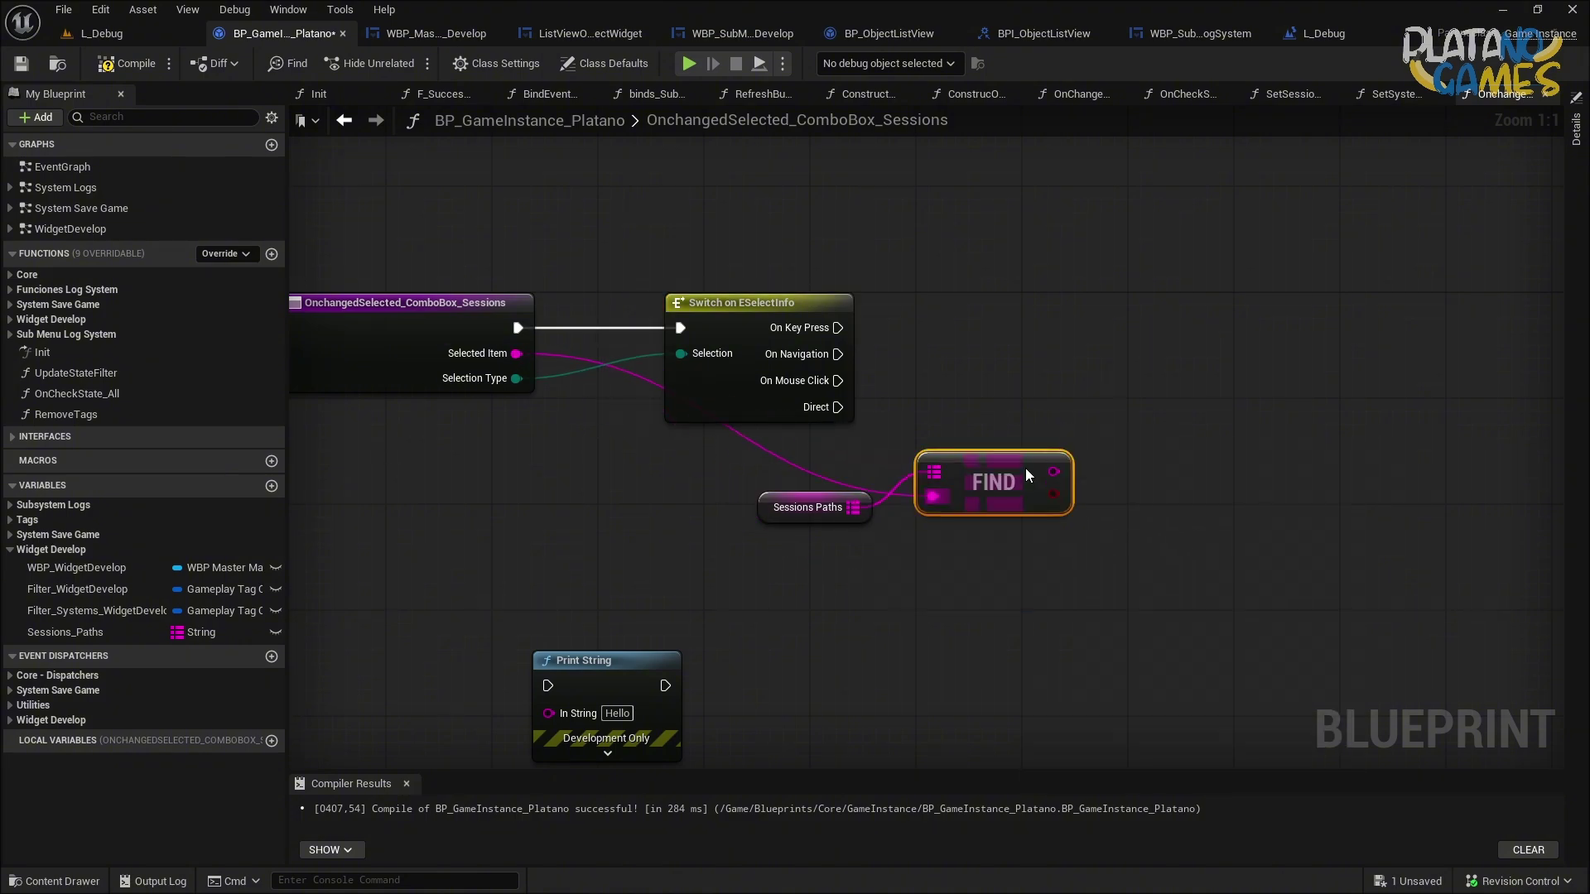
Add a Print String with black text that prints the FIND result.
{"action": "right_click", "coordinate": [1199, 335]}
{"action": "type", "text": "print"}
{"action": "key", "text": "Return"}
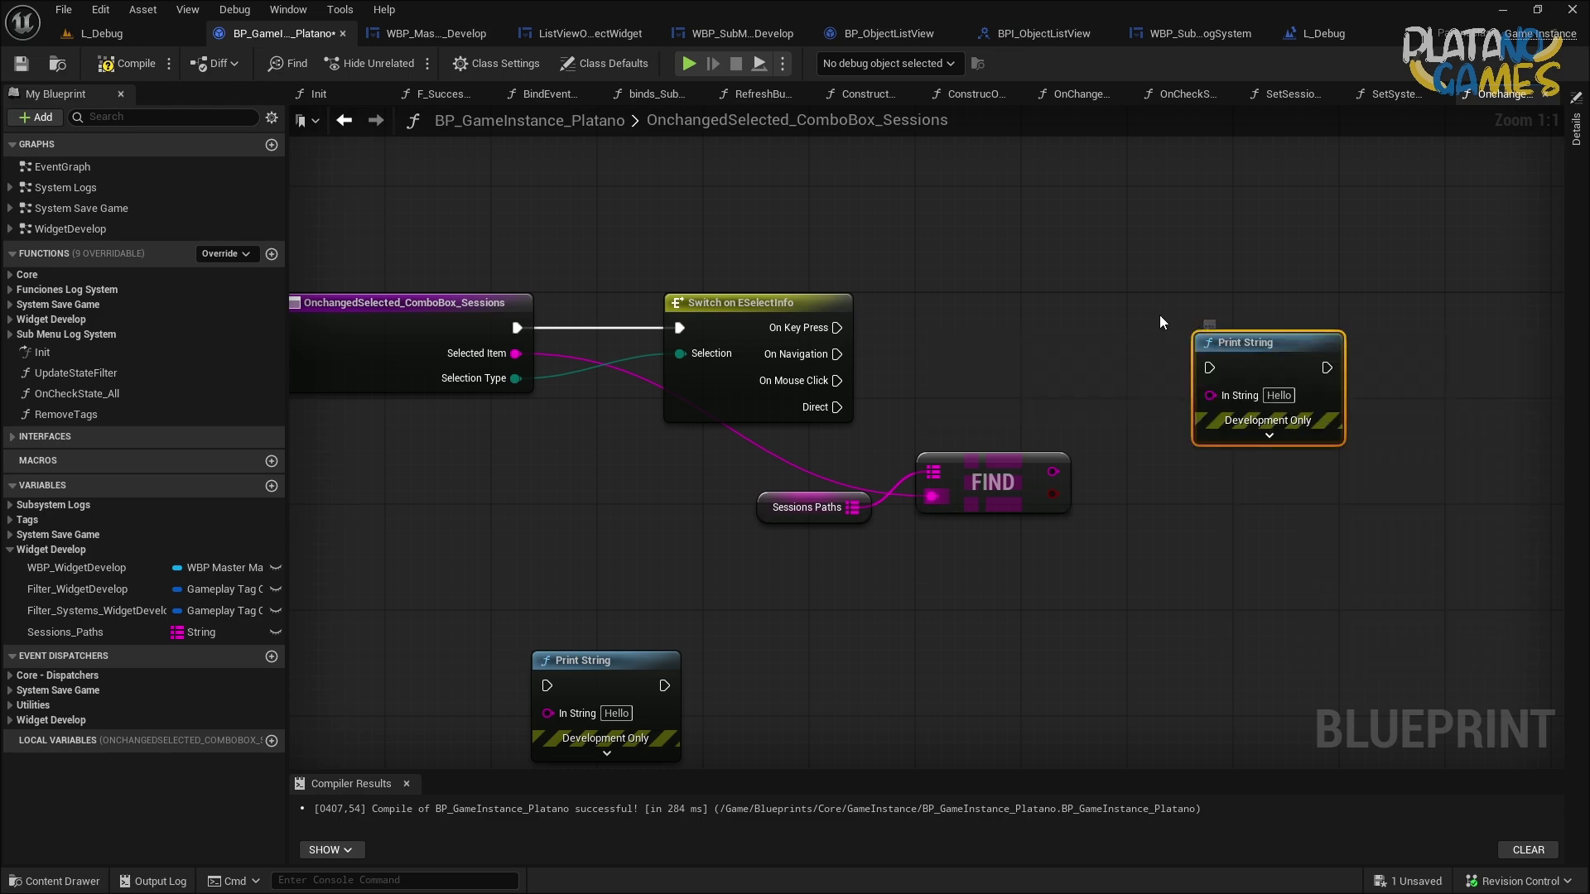
{"action": "left_click", "coordinate": [1268, 435]}
{"action": "left_click", "coordinate": [1250, 478]}
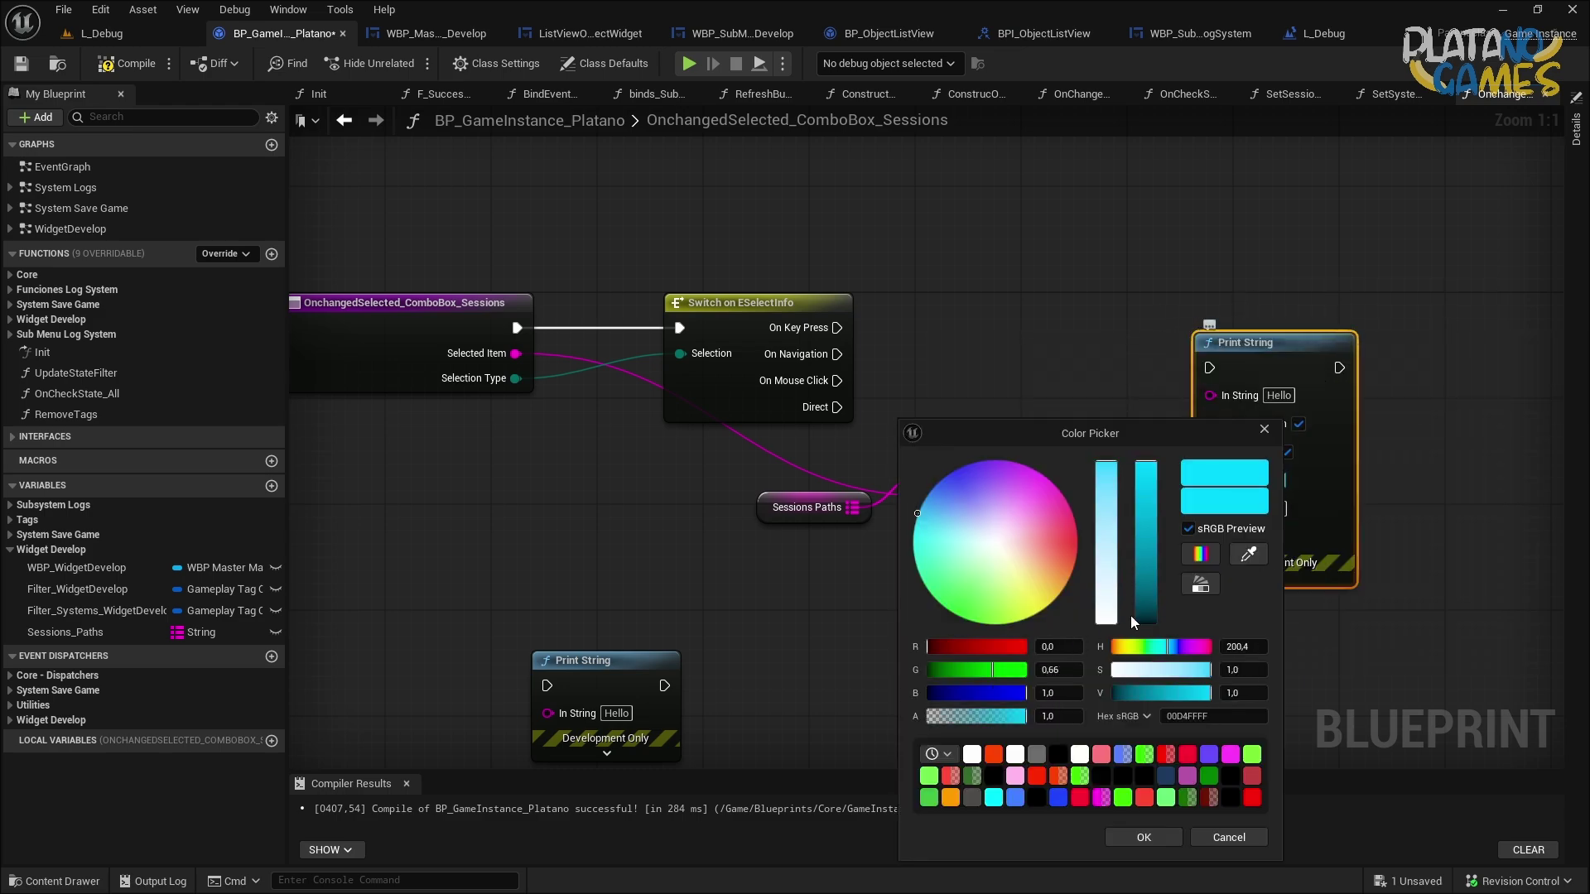
{"action": "left_click_drag", "start_coordinate": [1133, 621], "coordinate": [1143, 671]}
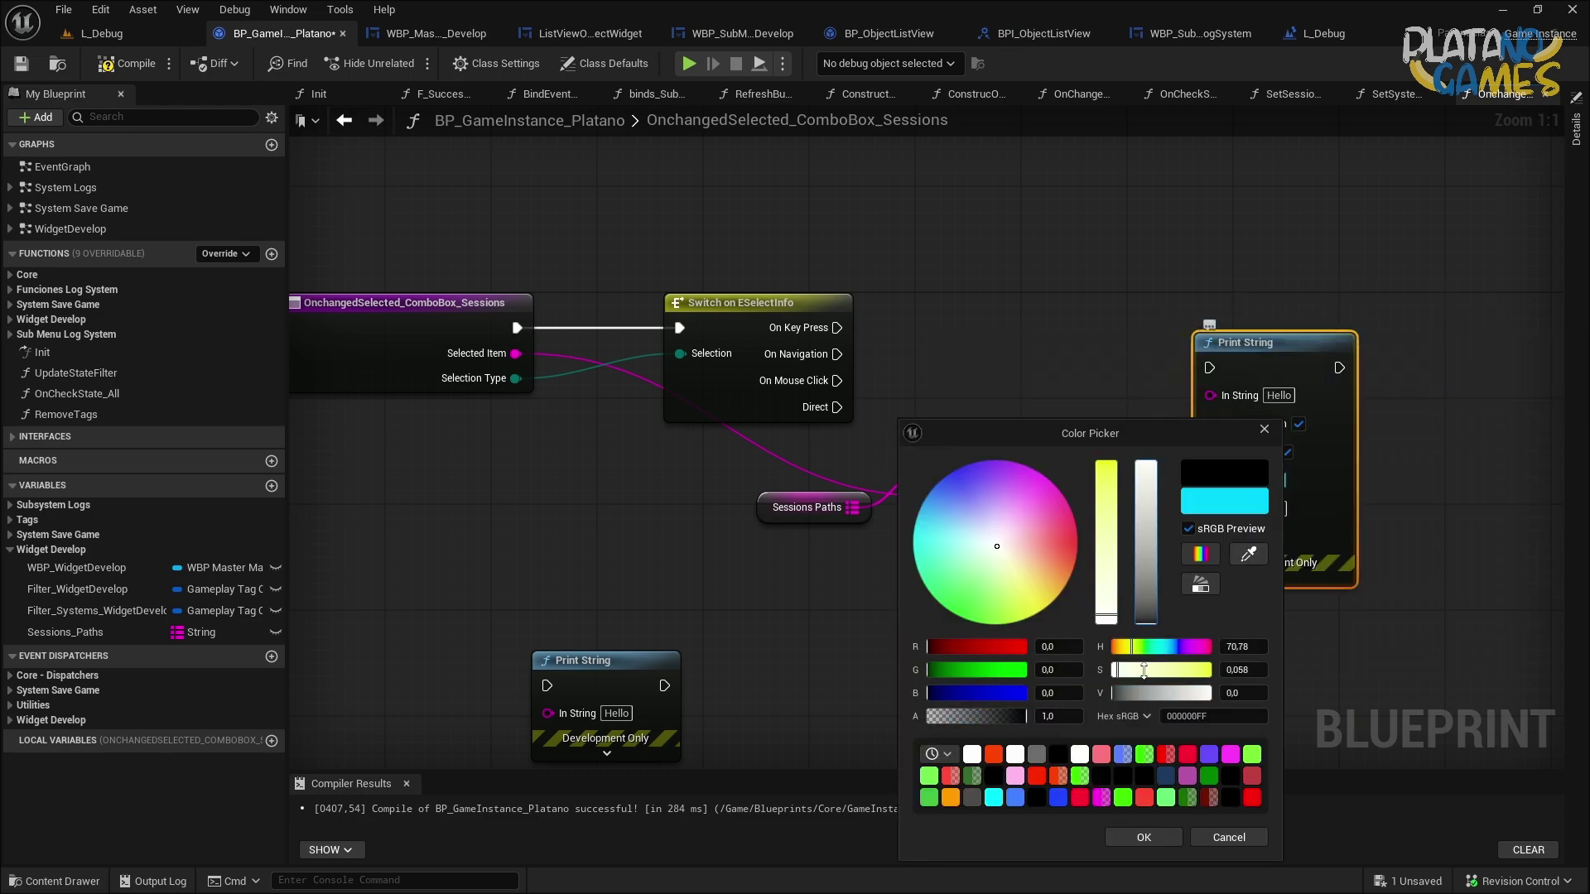
{"action": "left_click", "coordinate": [1144, 837]}
{"action": "mouse_move", "coordinate": [1052, 471]}
{"action": "left_mouse_down"}
{"action": "mouse_move", "coordinate": [1211, 393]}
{"action": "mouse_move", "coordinate": [836, 328]}
{"action": "left_mouse_up"}
Set the print duration to 20 seconds, save the blueprint and launch the preview.
{"action": "left_click", "coordinate": [1275, 504]}
{"action": "type", "text": "2"}
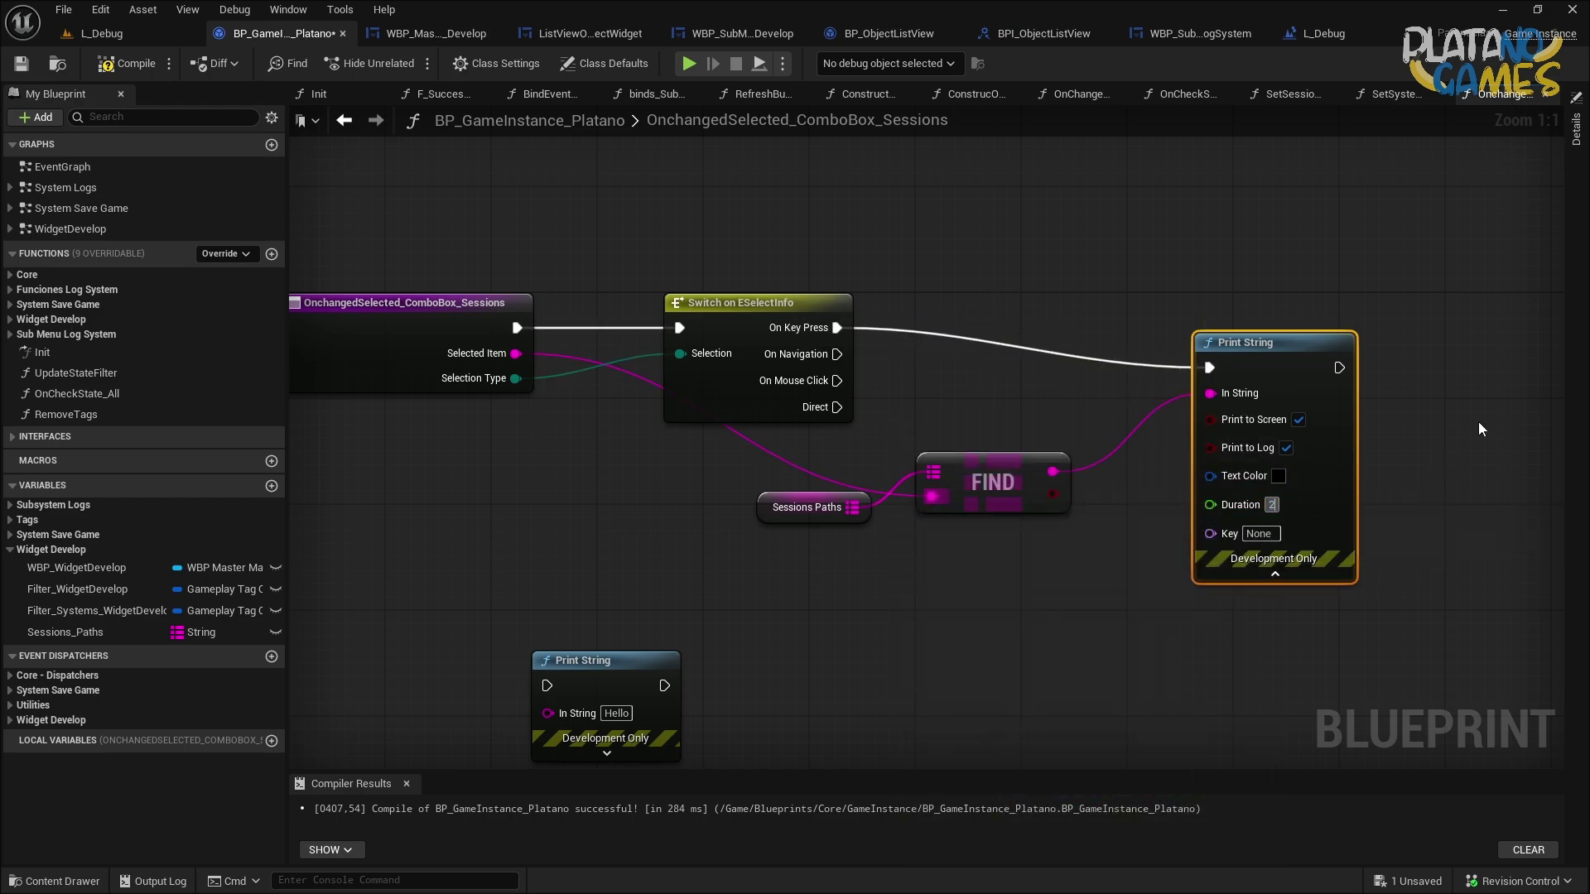
{"action": "type", "text": "0,0"}
{"action": "left_click", "coordinate": [1184, 310]}
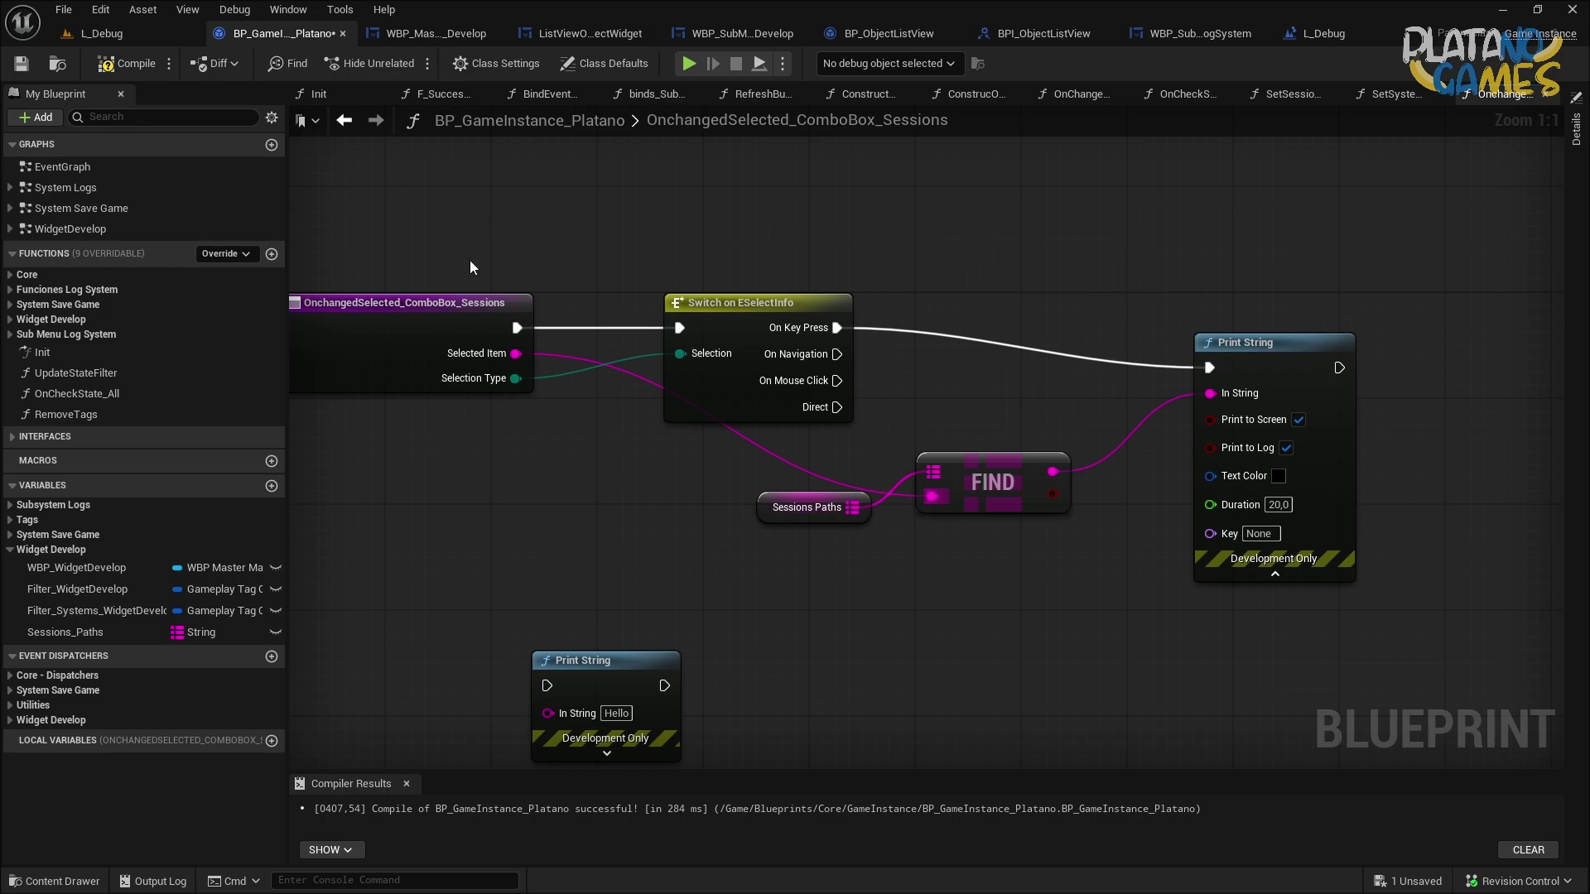
{"action": "key", "text": "ctrl+s"}
{"action": "key", "text": "alt+Tab"}
Make the Sessions print trigger on mouse-click selection, recompile and relaunch the preview.
{"action": "left_click", "coordinate": [1160, 213]}
{"action": "left_click", "coordinate": [1167, 236]}
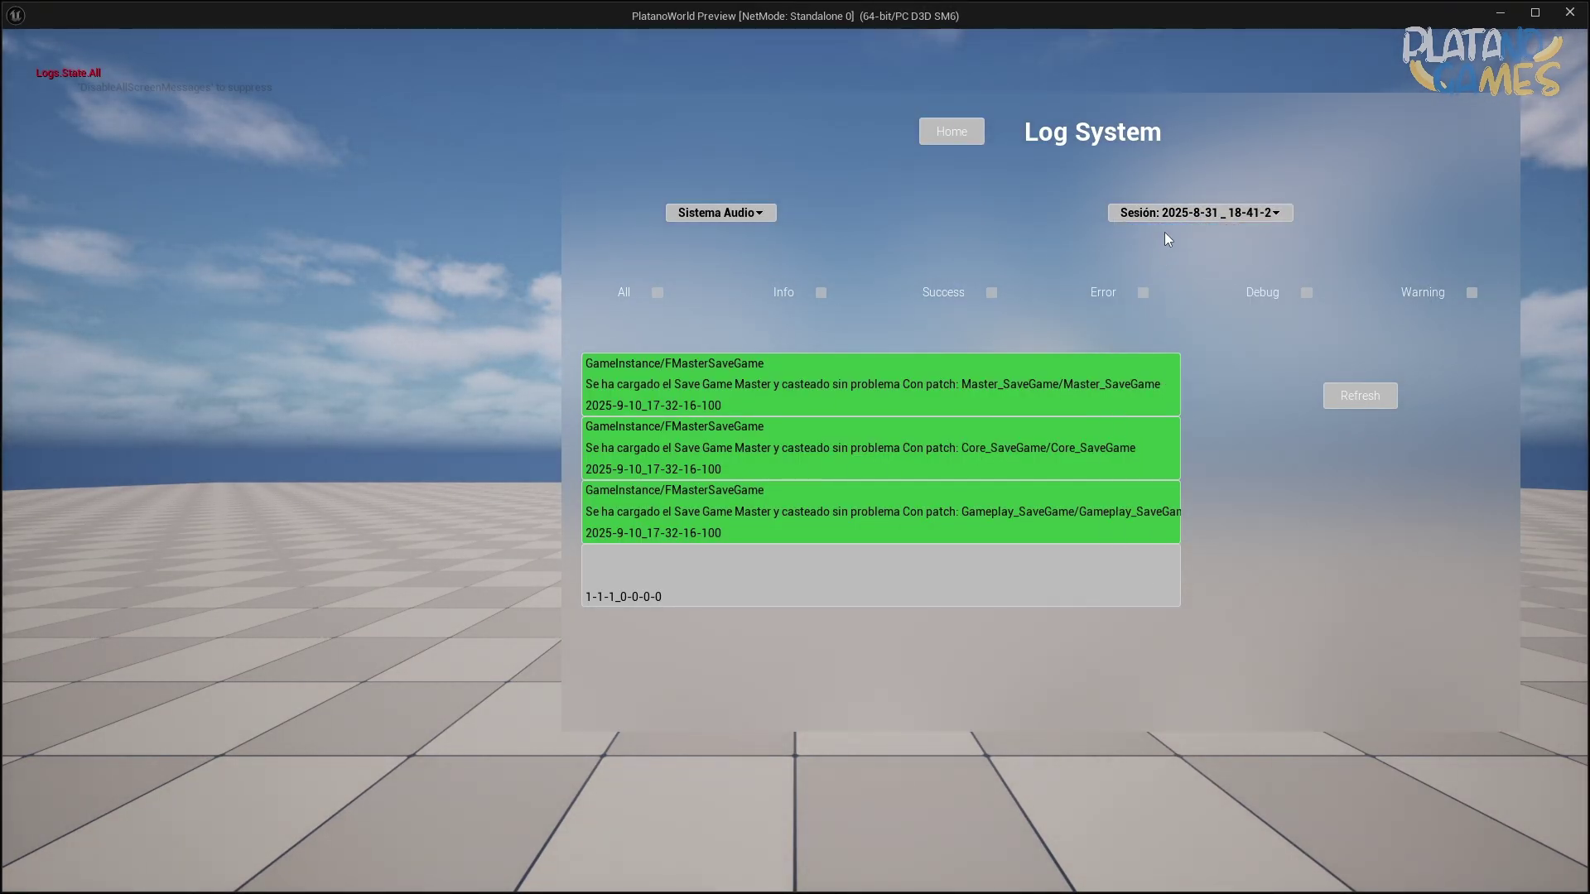
{"action": "left_click", "coordinate": [1166, 215]}
{"action": "left_click", "coordinate": [1169, 232]}
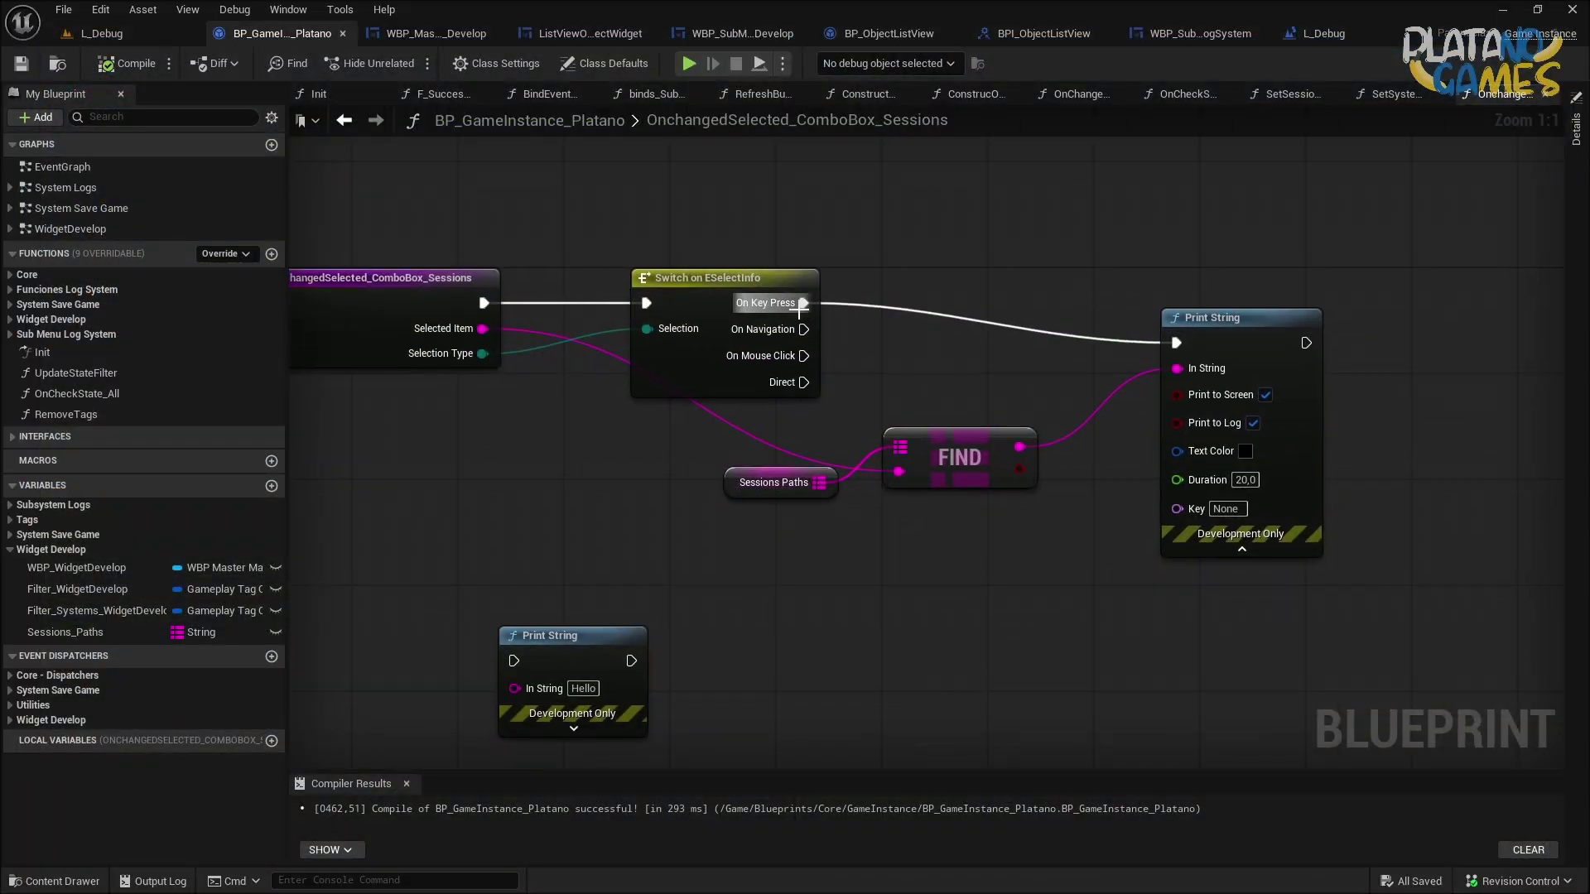
{"action": "left_click_drag", "start_coordinate": [802, 303], "coordinate": [803, 355], "text": "ctrl"}
{"action": "left_click", "coordinate": [126, 63]}
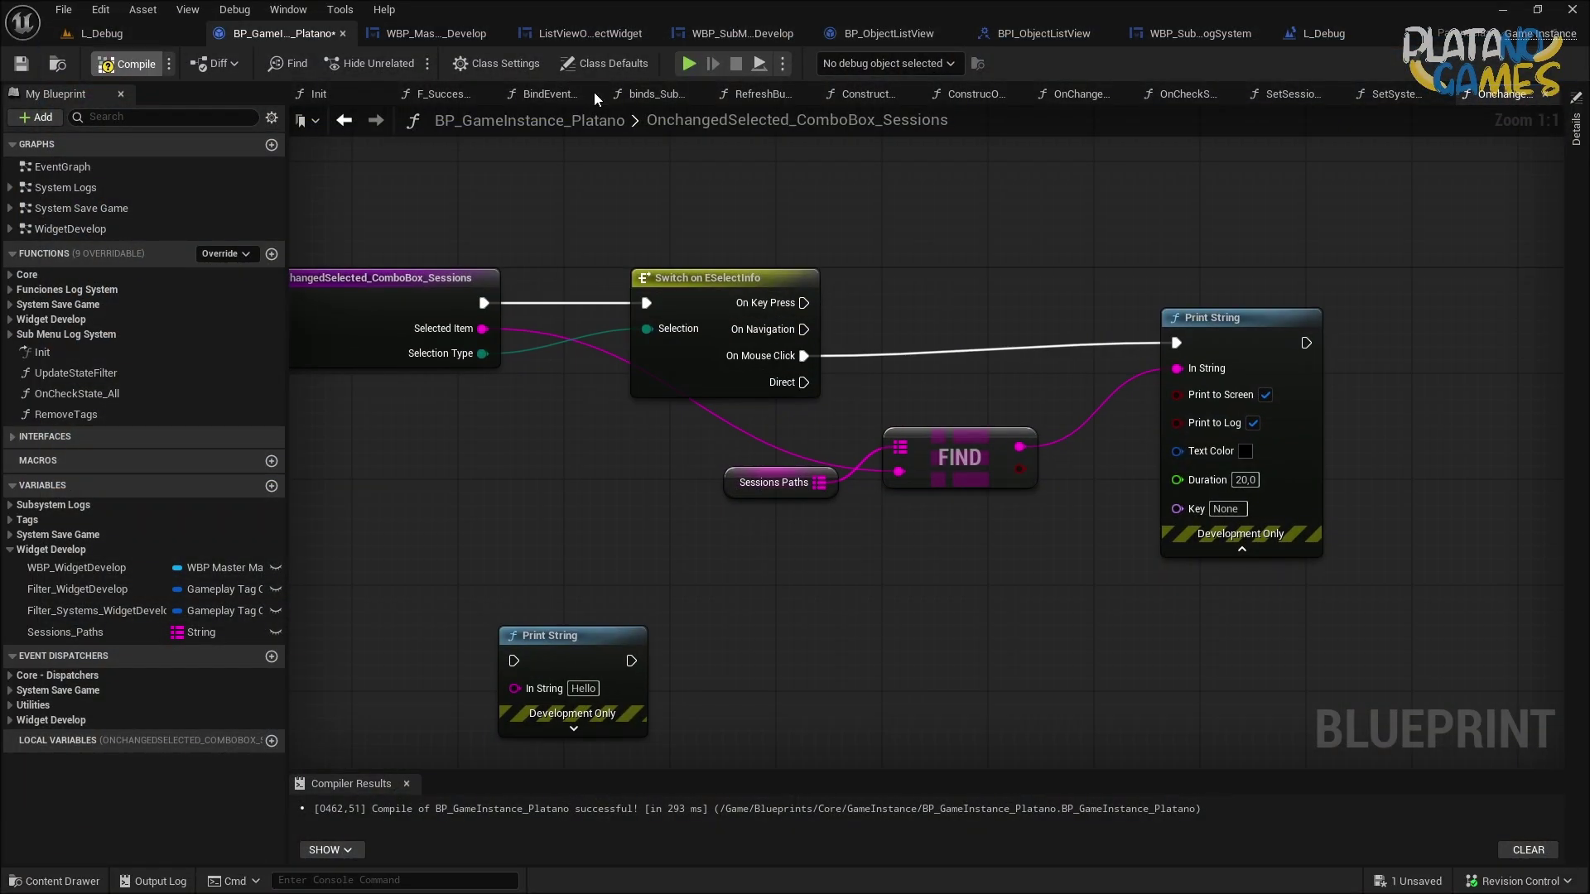
{"action": "left_click", "coordinate": [690, 63]}
Select sessions 18-49-45, 15-15-12 and 15-29-27 to print their paths, then stop the preview.
{"action": "left_click", "coordinate": [1200, 213]}
{"action": "left_click", "coordinate": [1200, 240]}
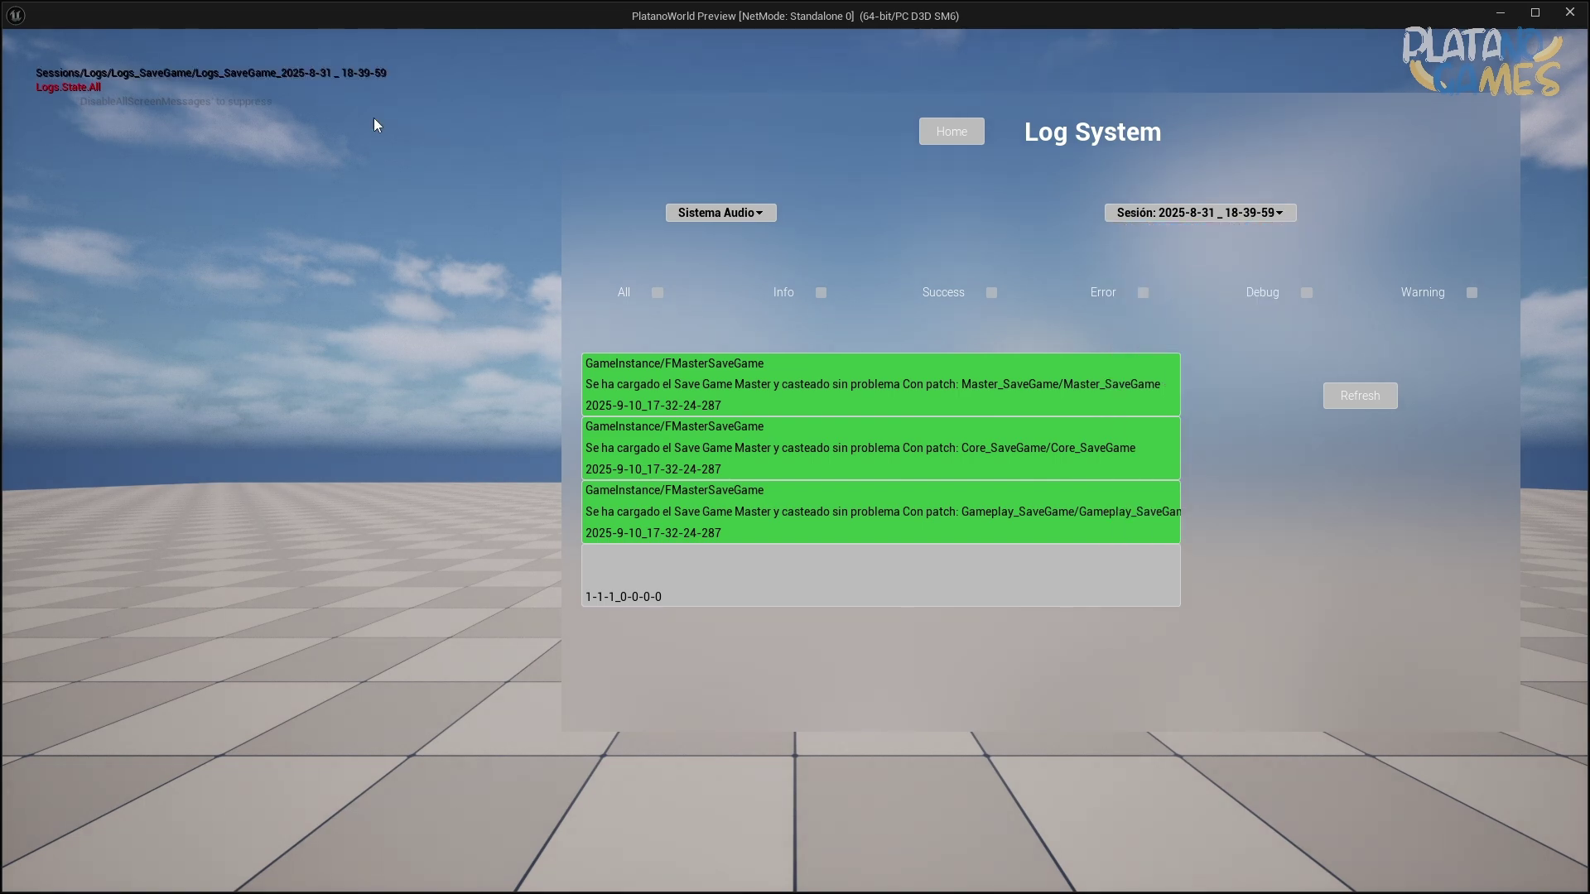
{"action": "left_click", "coordinate": [1182, 213]}
{"action": "left_click", "coordinate": [1184, 335]}
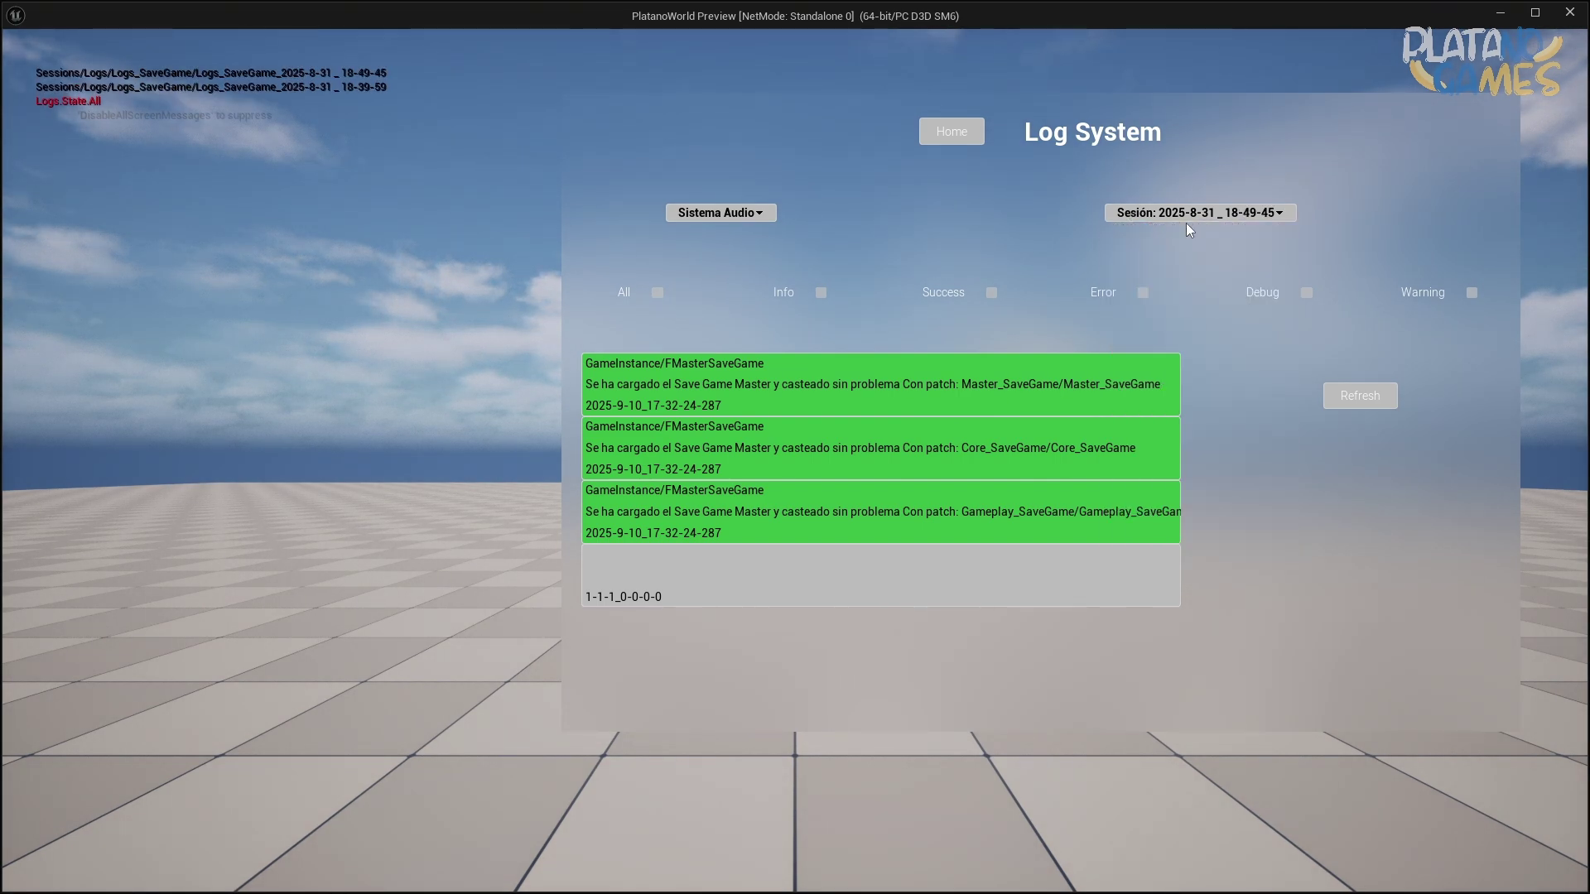
{"action": "left_click", "coordinate": [1186, 213]}
{"action": "left_click", "coordinate": [1194, 401]}
{"action": "left_click", "coordinate": [1194, 214]}
{"action": "left_click", "coordinate": [1195, 454]}
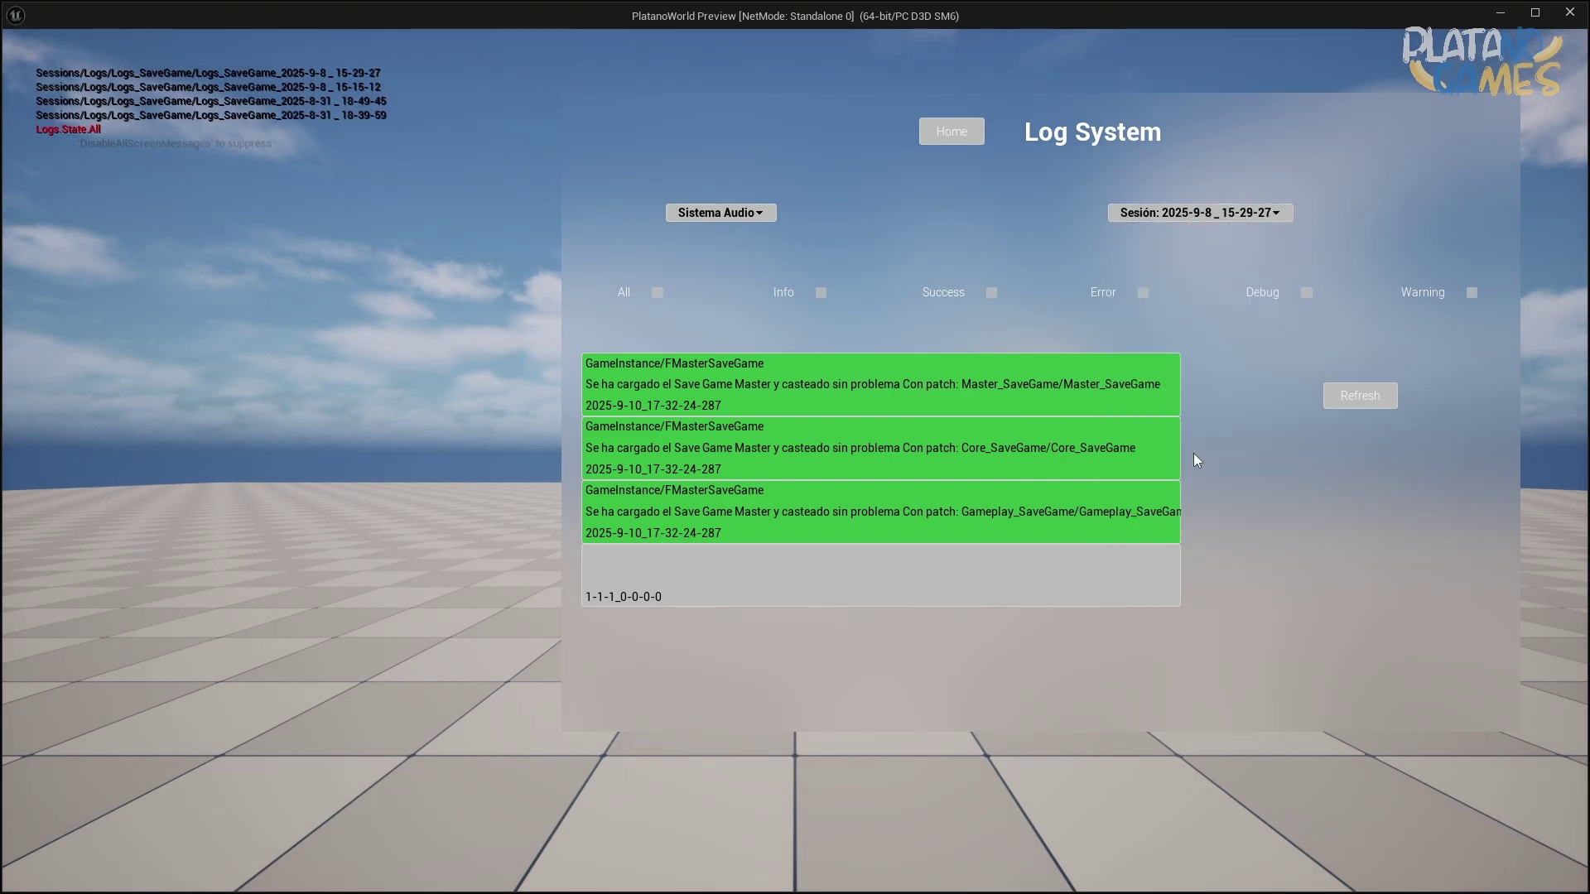
{"action": "key", "text": "Escape"}
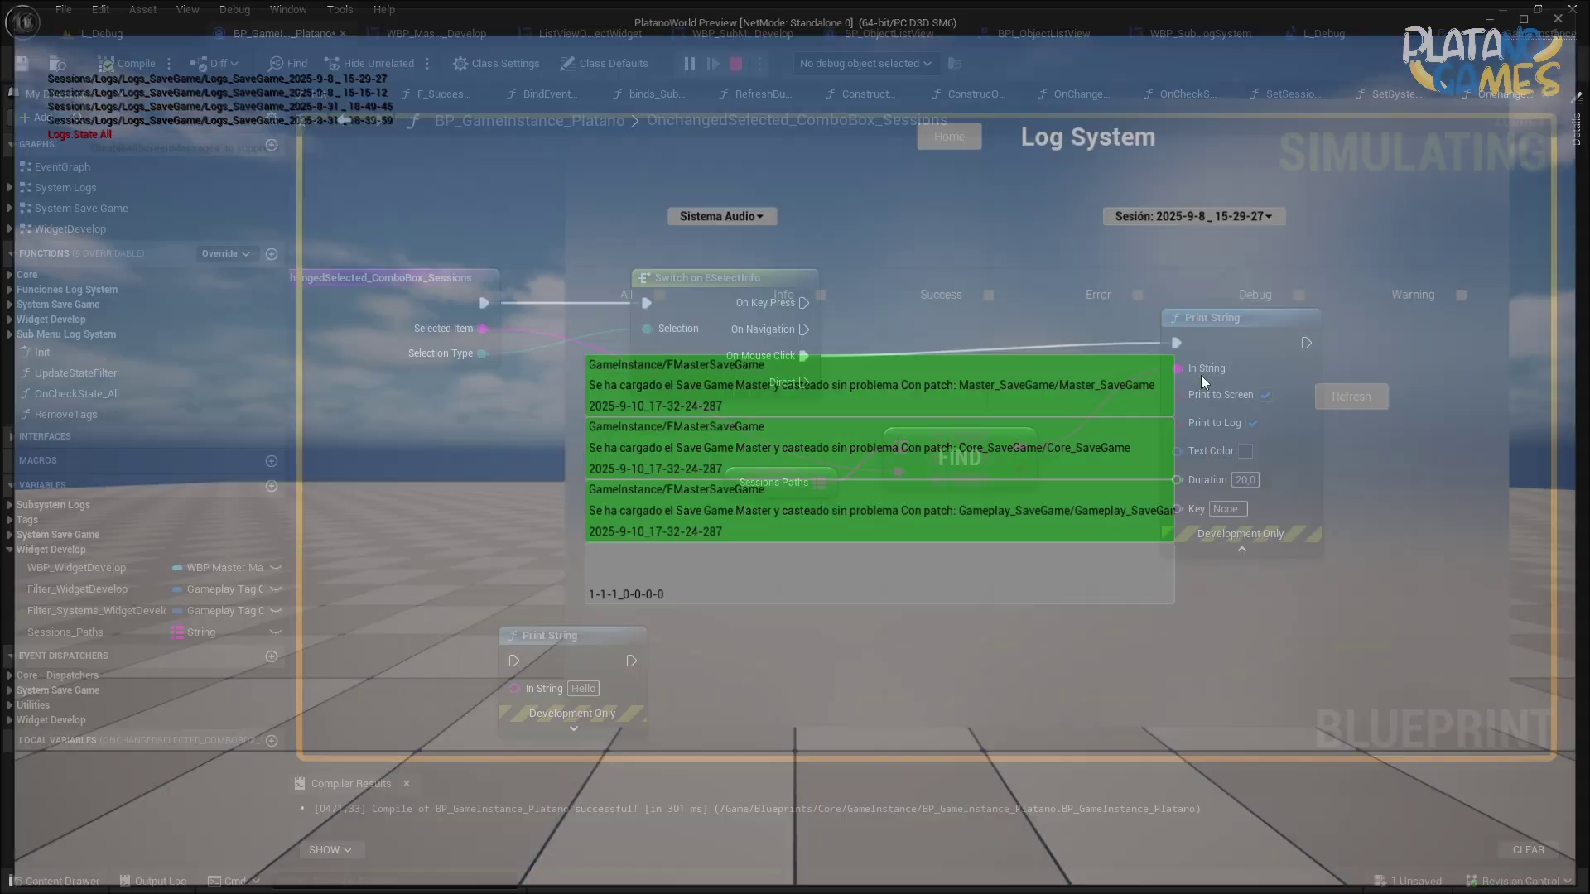
{"action": "left_click", "coordinate": [1202, 331]}
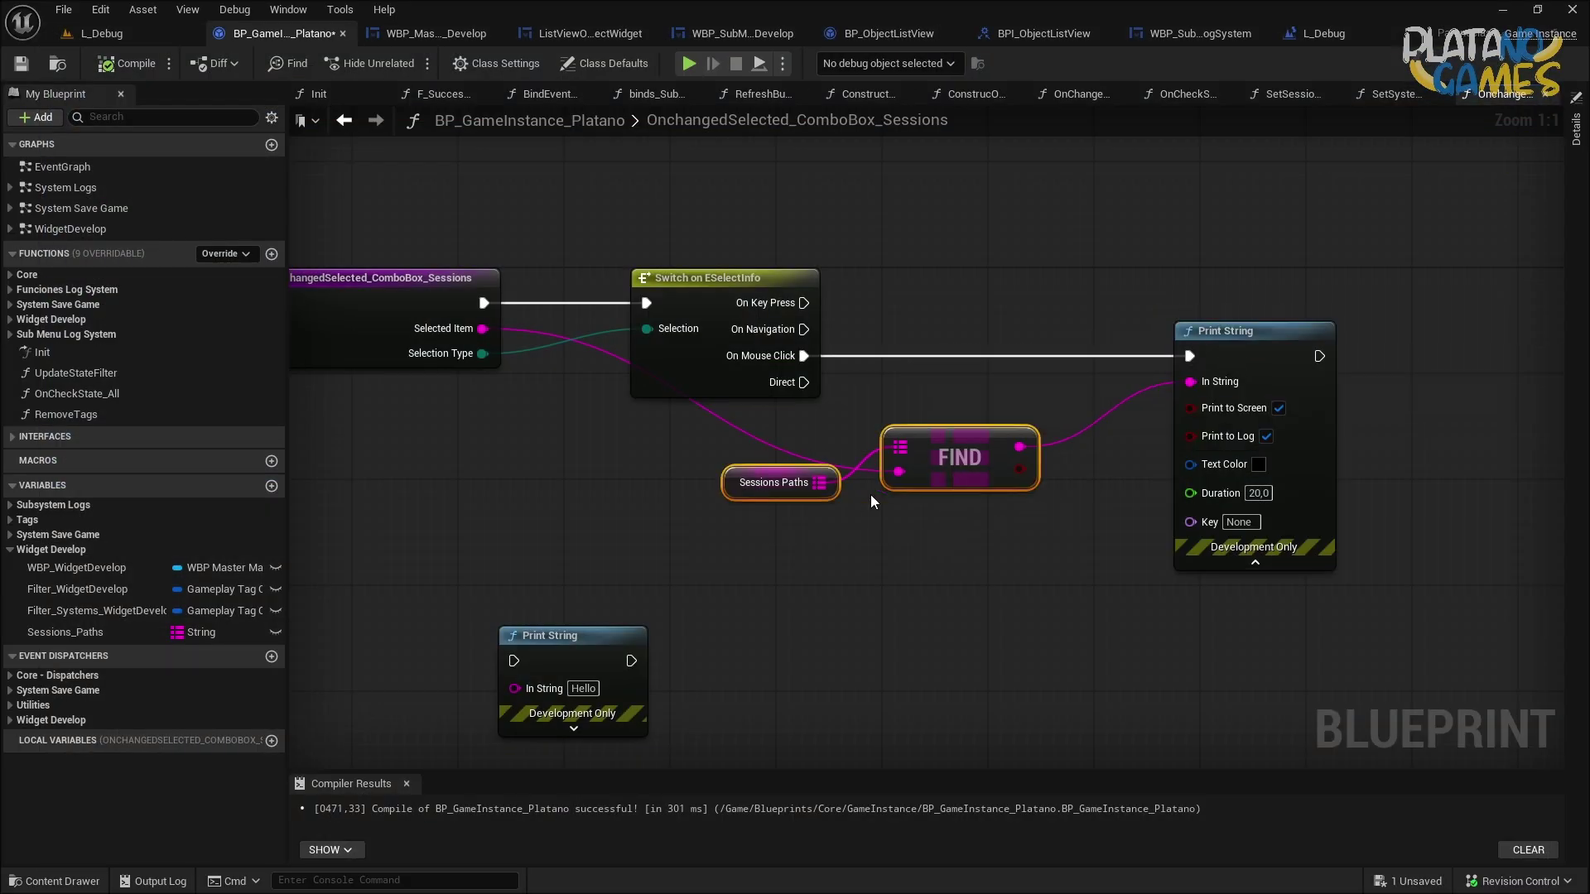
Move the FIND and Sessions Paths nodes down and right, then save the blueprint.
{"action": "left_click_drag", "start_coordinate": [956, 549], "coordinate": [795, 476]}
{"action": "left_click_drag", "start_coordinate": [977, 472], "coordinate": [1000, 513]}
{"action": "left_click", "coordinate": [948, 427]}
{"action": "right_click_drag", "start_coordinate": [949, 427], "coordinate": [706, 438]}
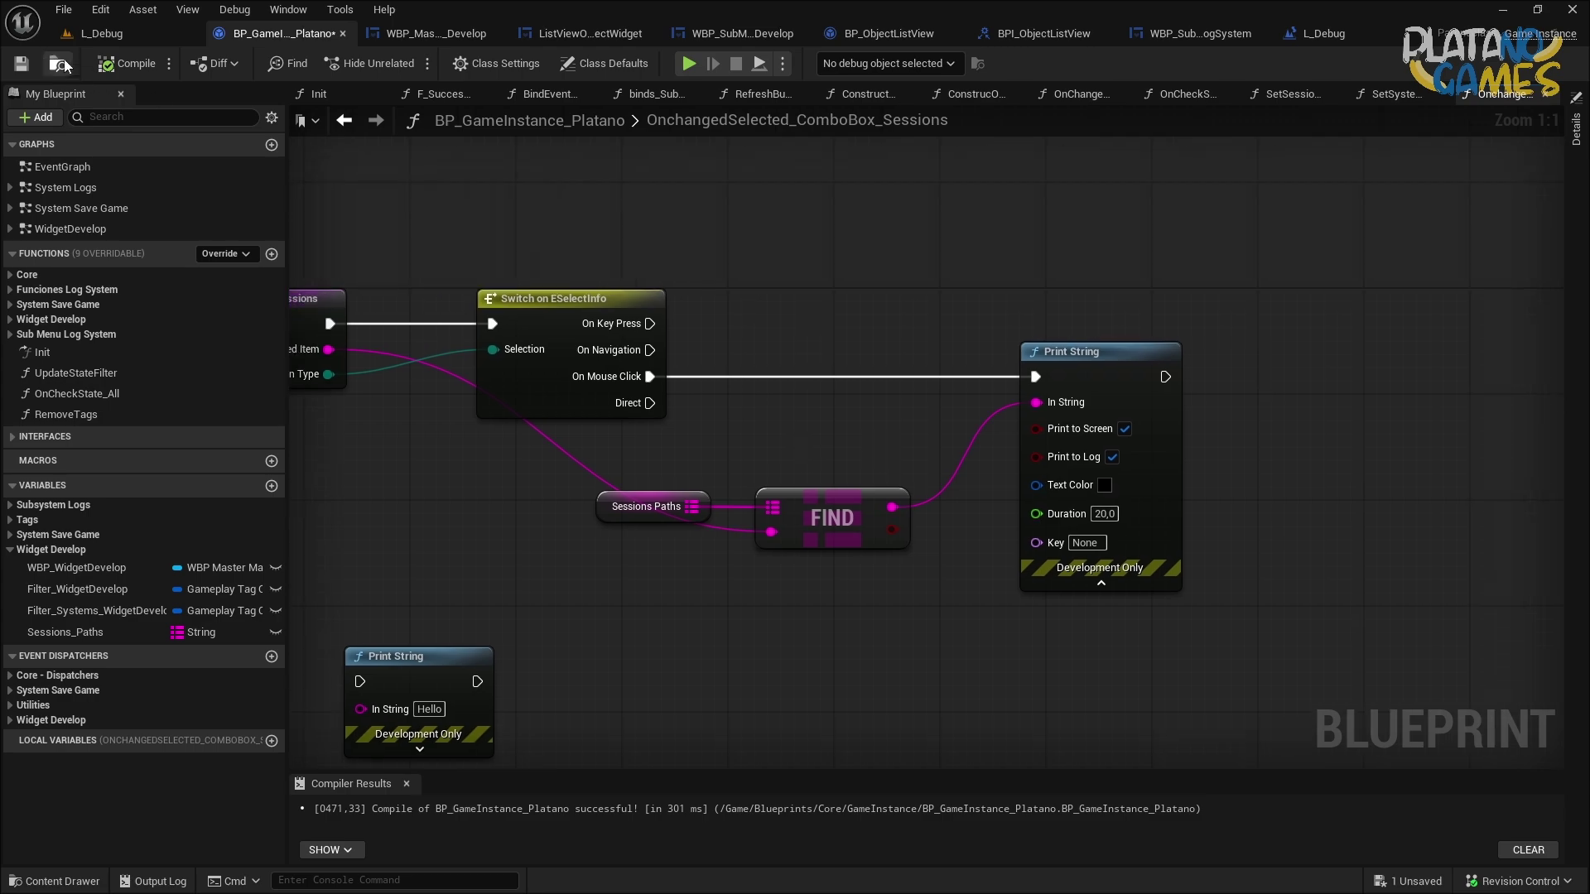
{"action": "key", "text": "ctrl+s"}
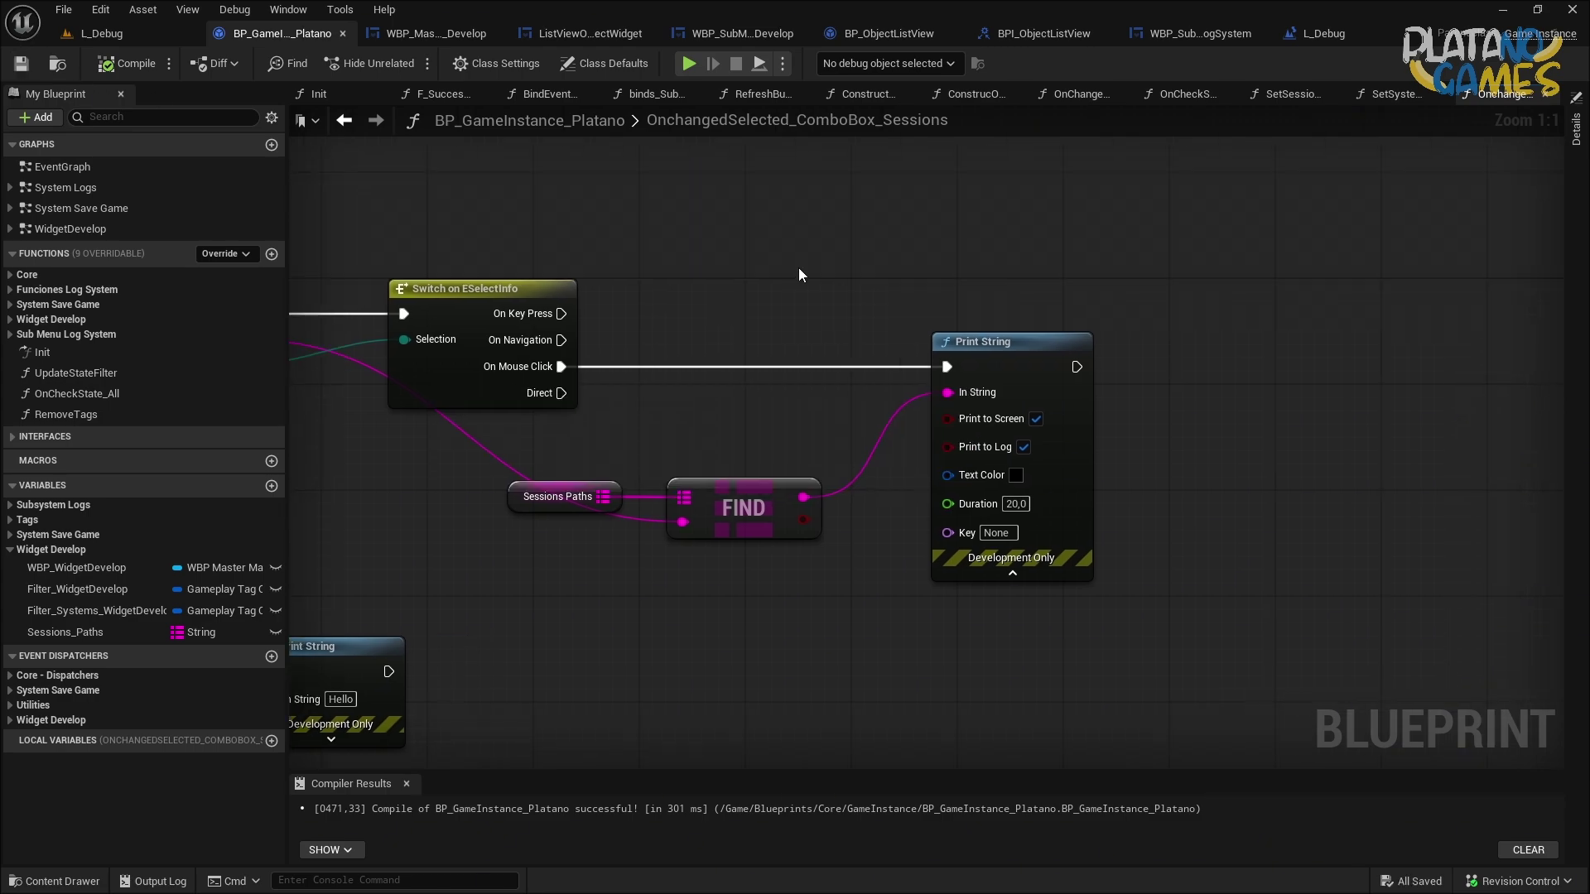
Add a Does Save Game Exist node beside Print String and wire a Branch to it.
{"action": "left_click", "coordinate": [11, 209]}
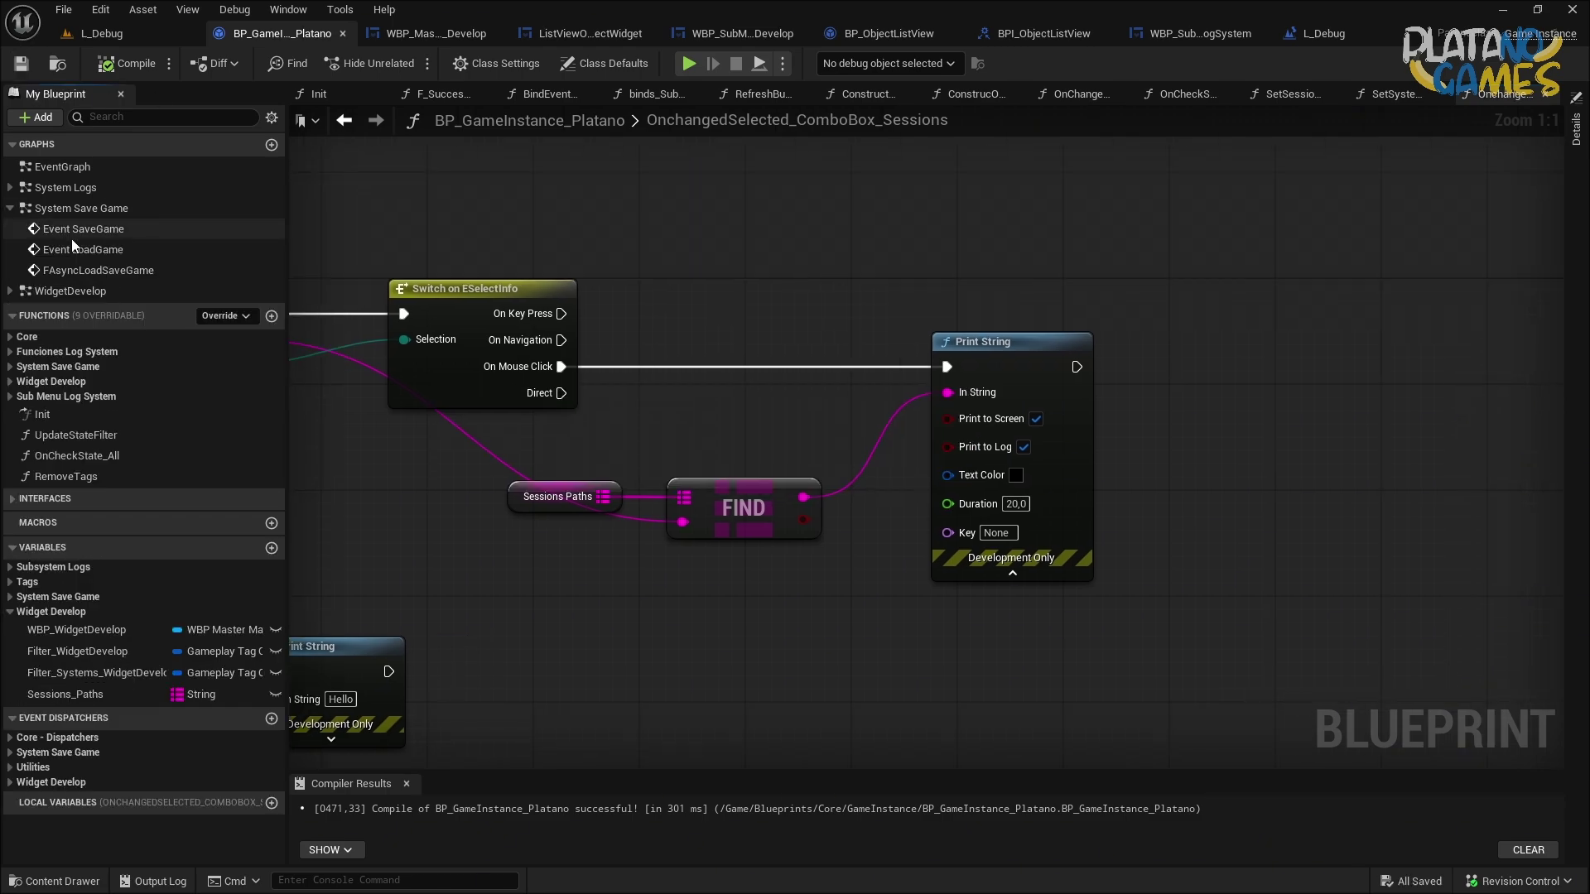
{"action": "left_click", "coordinate": [10, 208]}
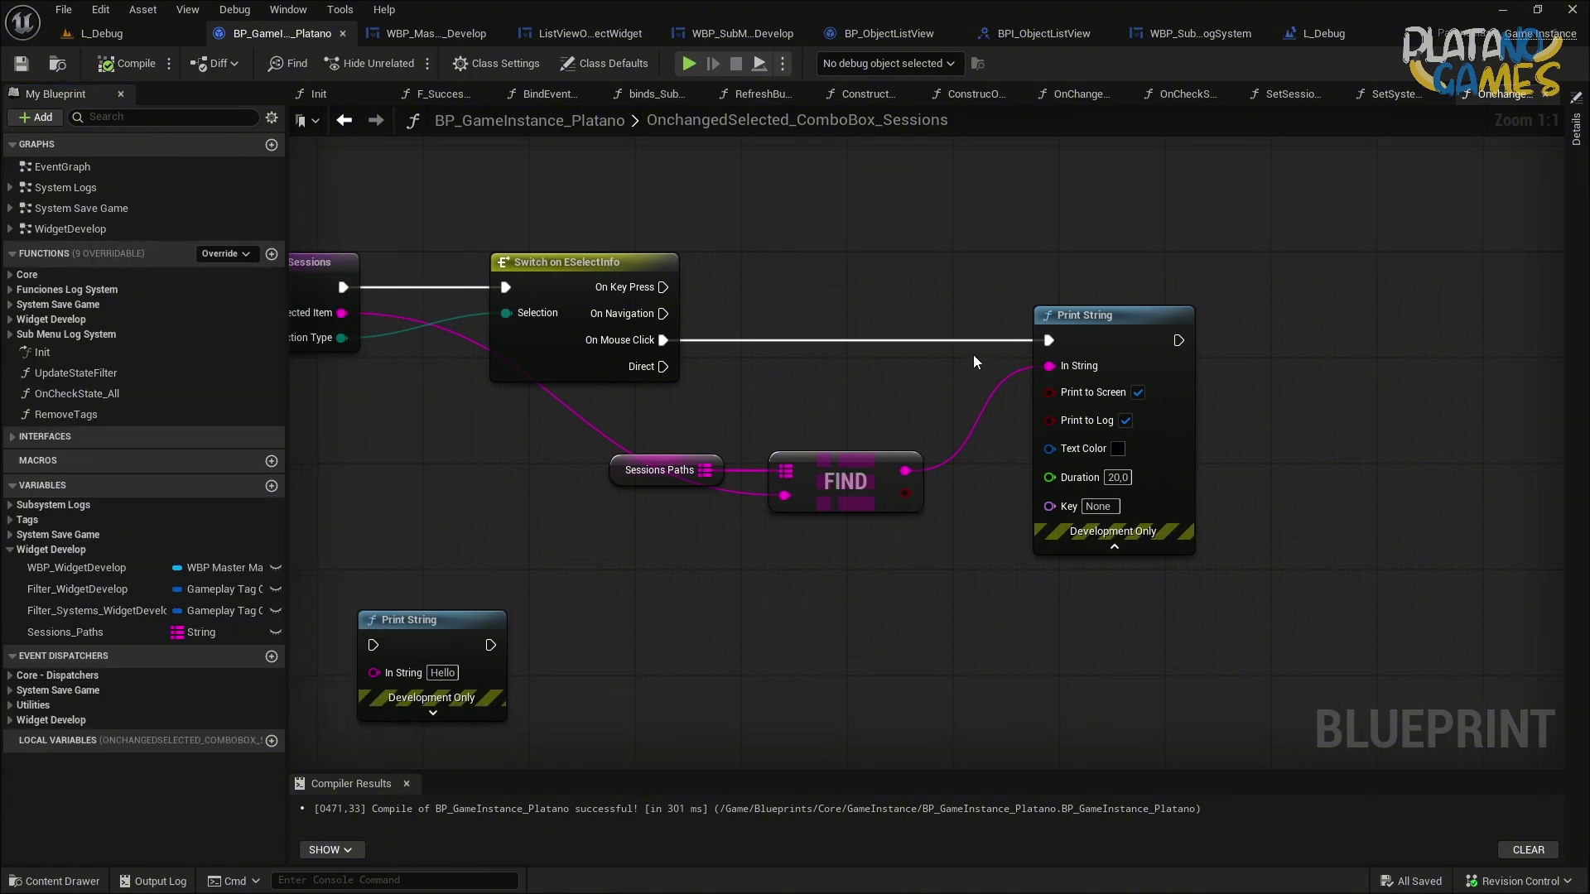
{"action": "right_click_drag", "start_coordinate": [977, 362], "coordinate": [1033, 332]}
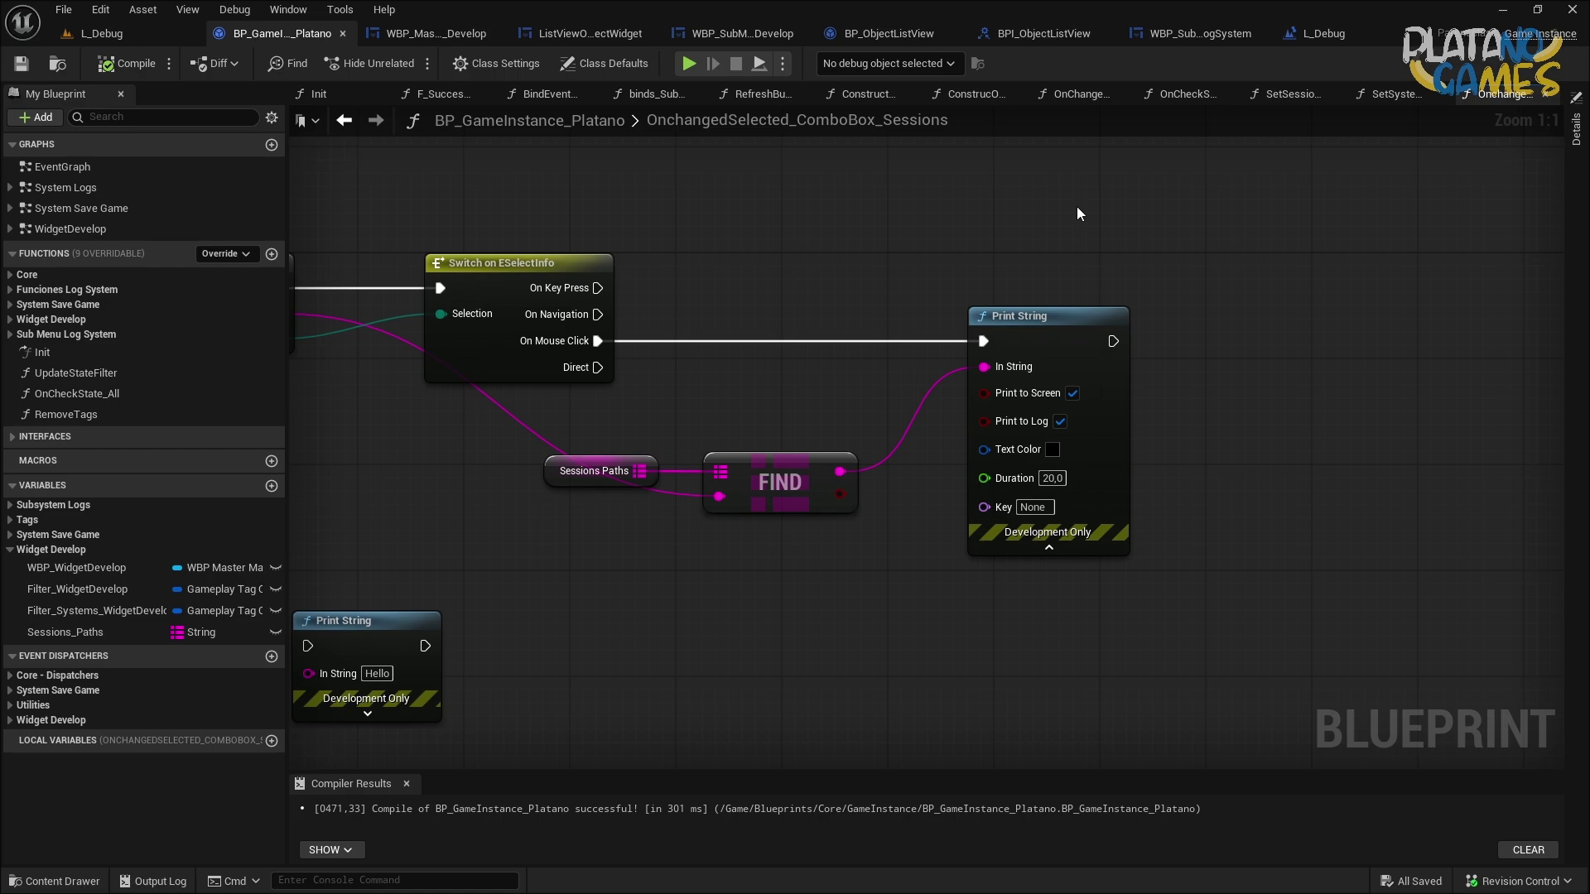
{"action": "right_click_drag", "start_coordinate": [1076, 213], "coordinate": [919, 281]}
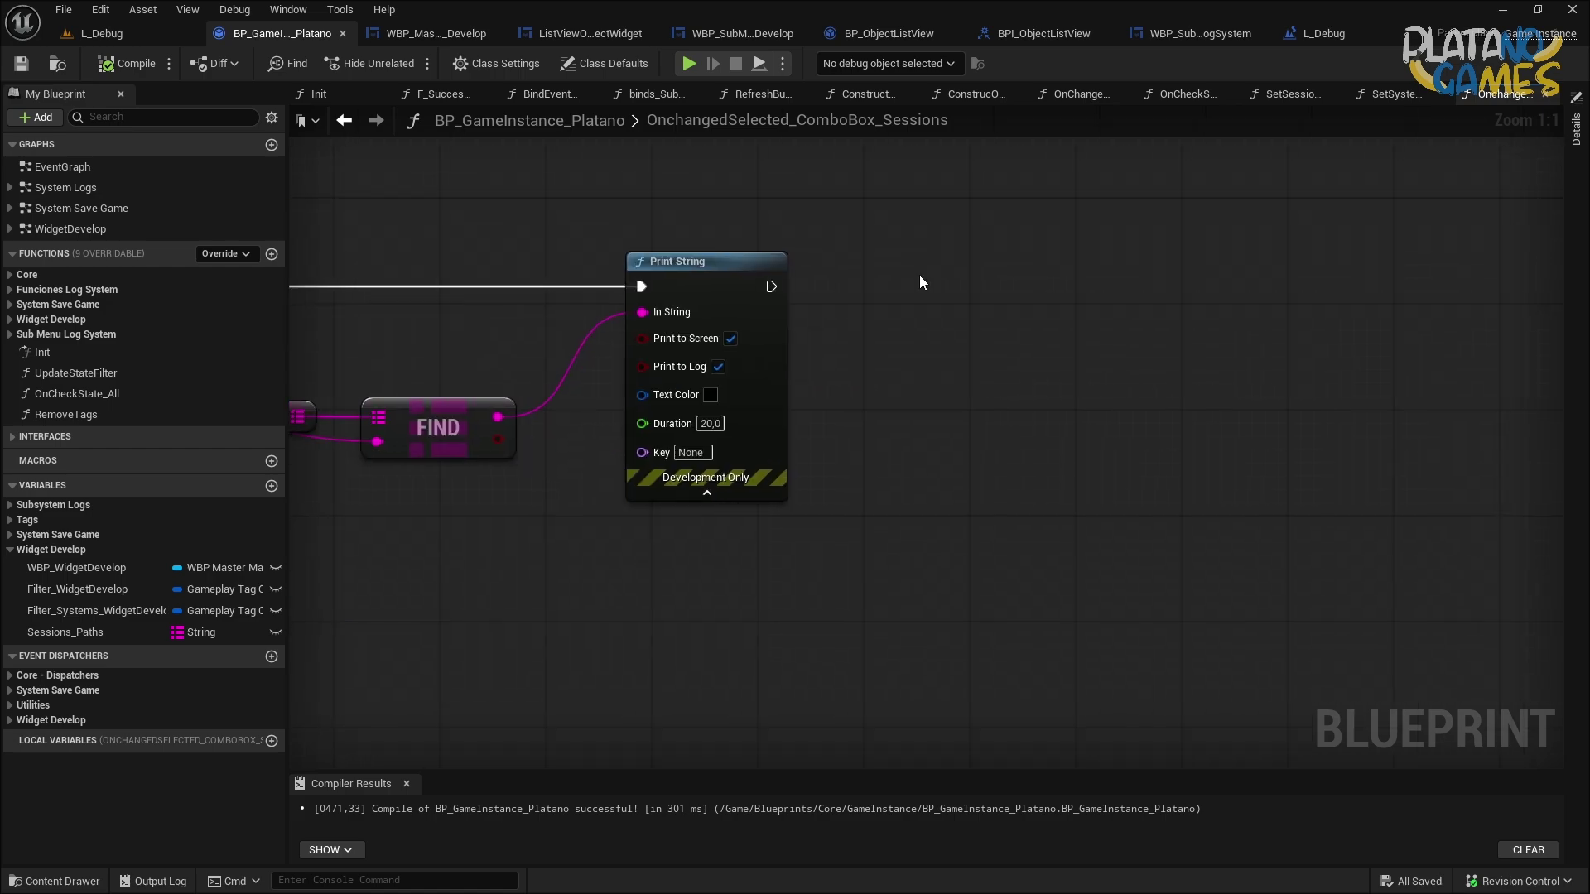
{"action": "right_click", "coordinate": [899, 308]}
{"action": "type", "text": "does"}
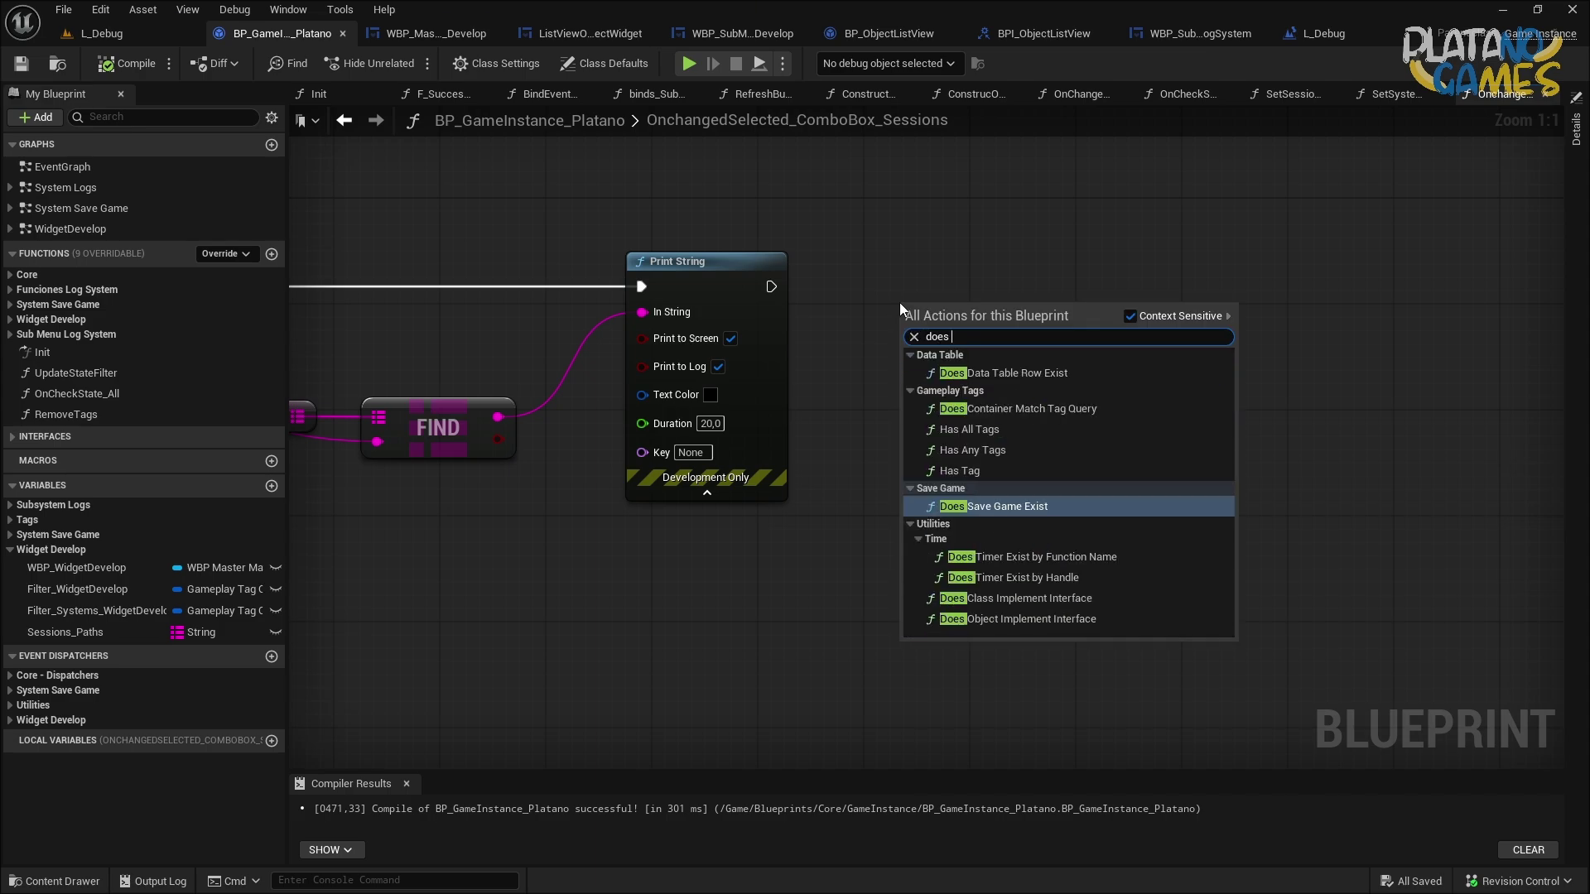
{"action": "type", "text": " ga"}
{"action": "key", "text": "Return"}
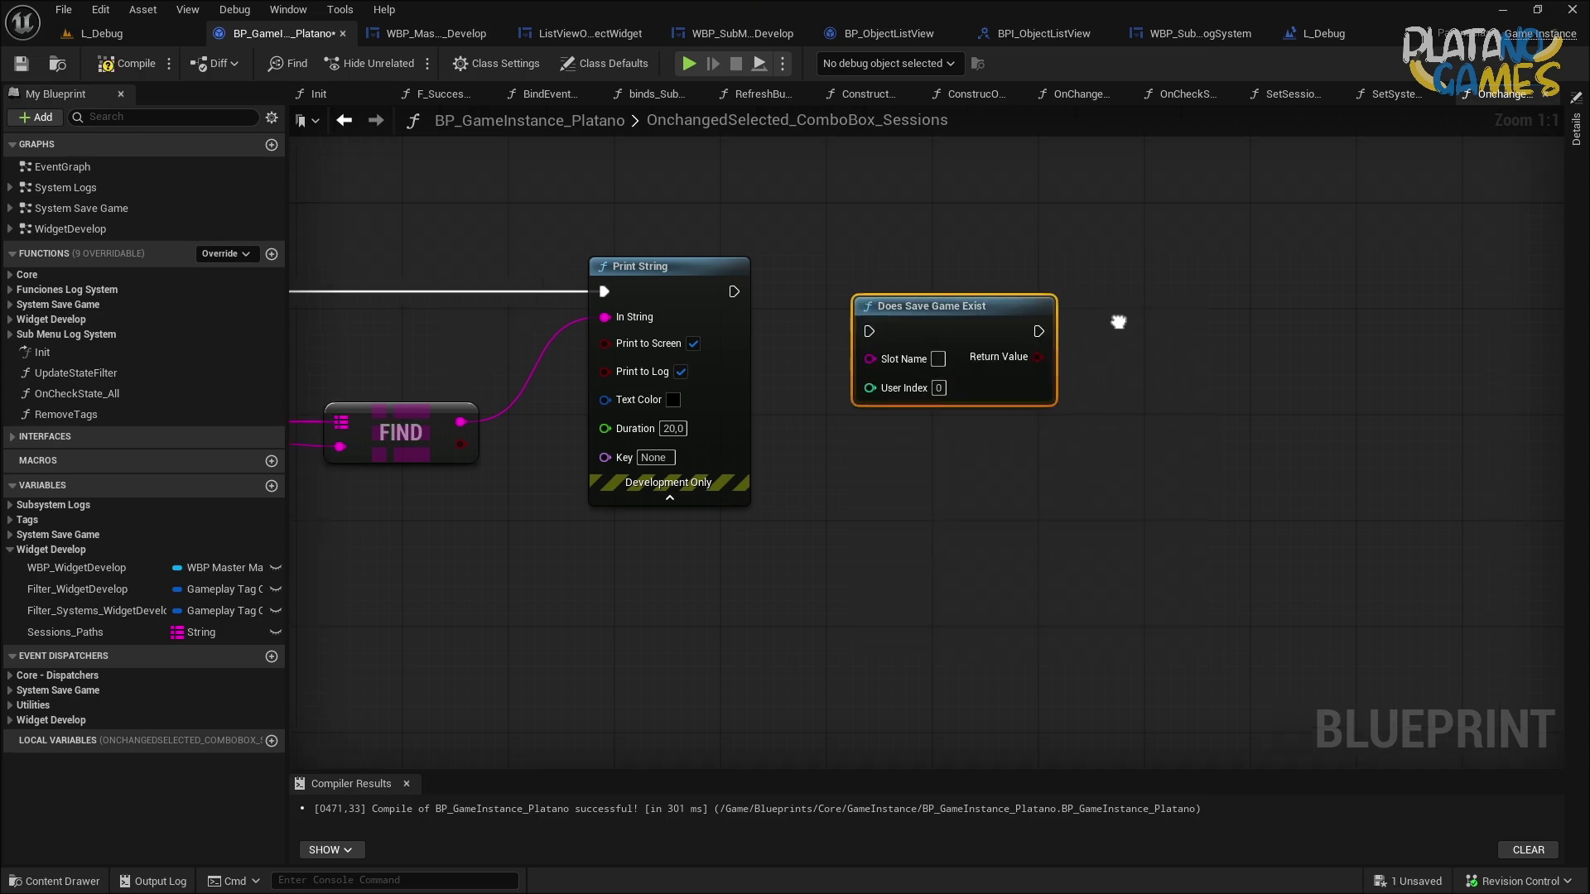
{"action": "right_click_drag", "start_coordinate": [1047, 319], "coordinate": [927, 324]}
{"action": "left_click_drag", "start_coordinate": [916, 381], "coordinate": [1052, 359]}
Add a Load Game node from the Branch True pin, then delete it.
{"action": "right_click_drag", "start_coordinate": [1209, 306], "coordinate": [1131, 312]}
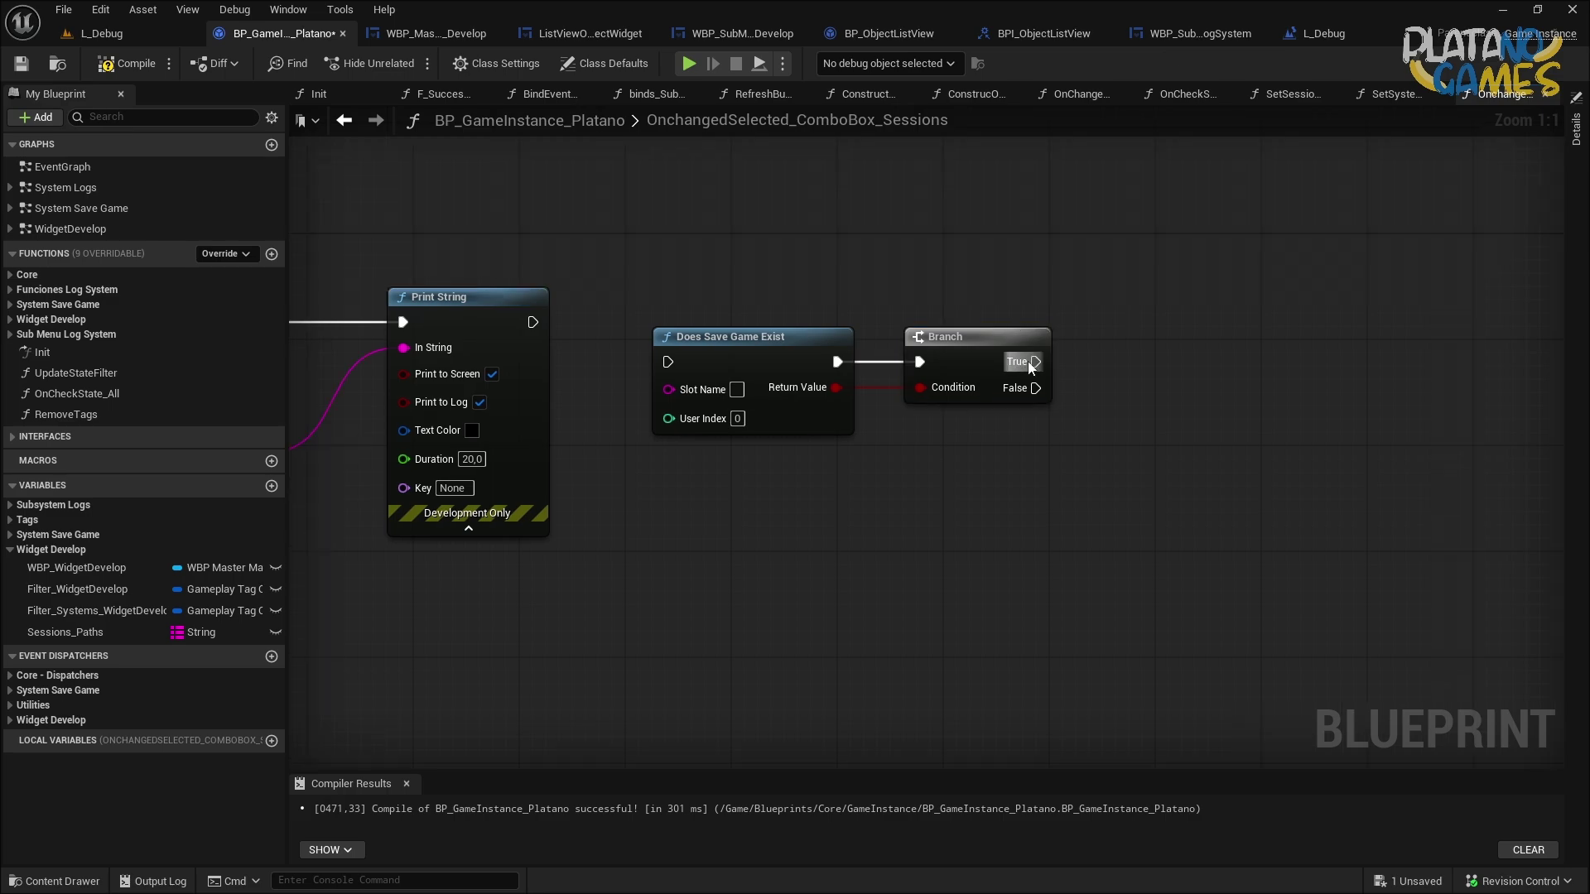
{"action": "left_click_drag", "start_coordinate": [1036, 362], "coordinate": [1156, 275]}
{"action": "type", "text": "load"}
{"action": "key", "text": "Return"}
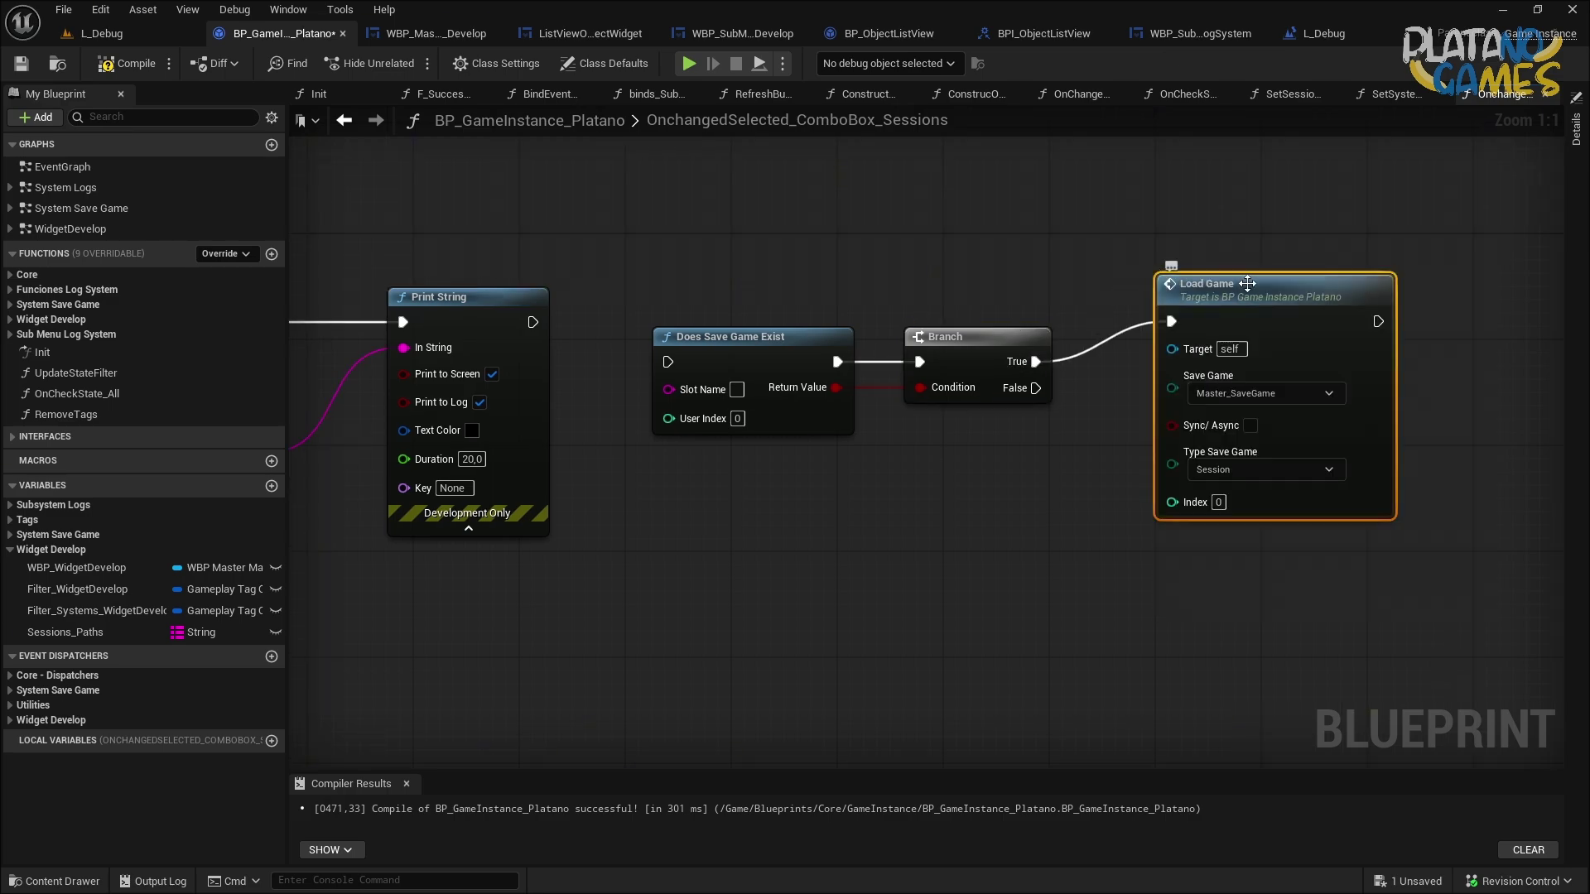
{"action": "right_click_drag", "start_coordinate": [1320, 306], "coordinate": [1170, 326]}
{"action": "left_click_drag", "start_coordinate": [1286, 579], "coordinate": [1031, 211]}
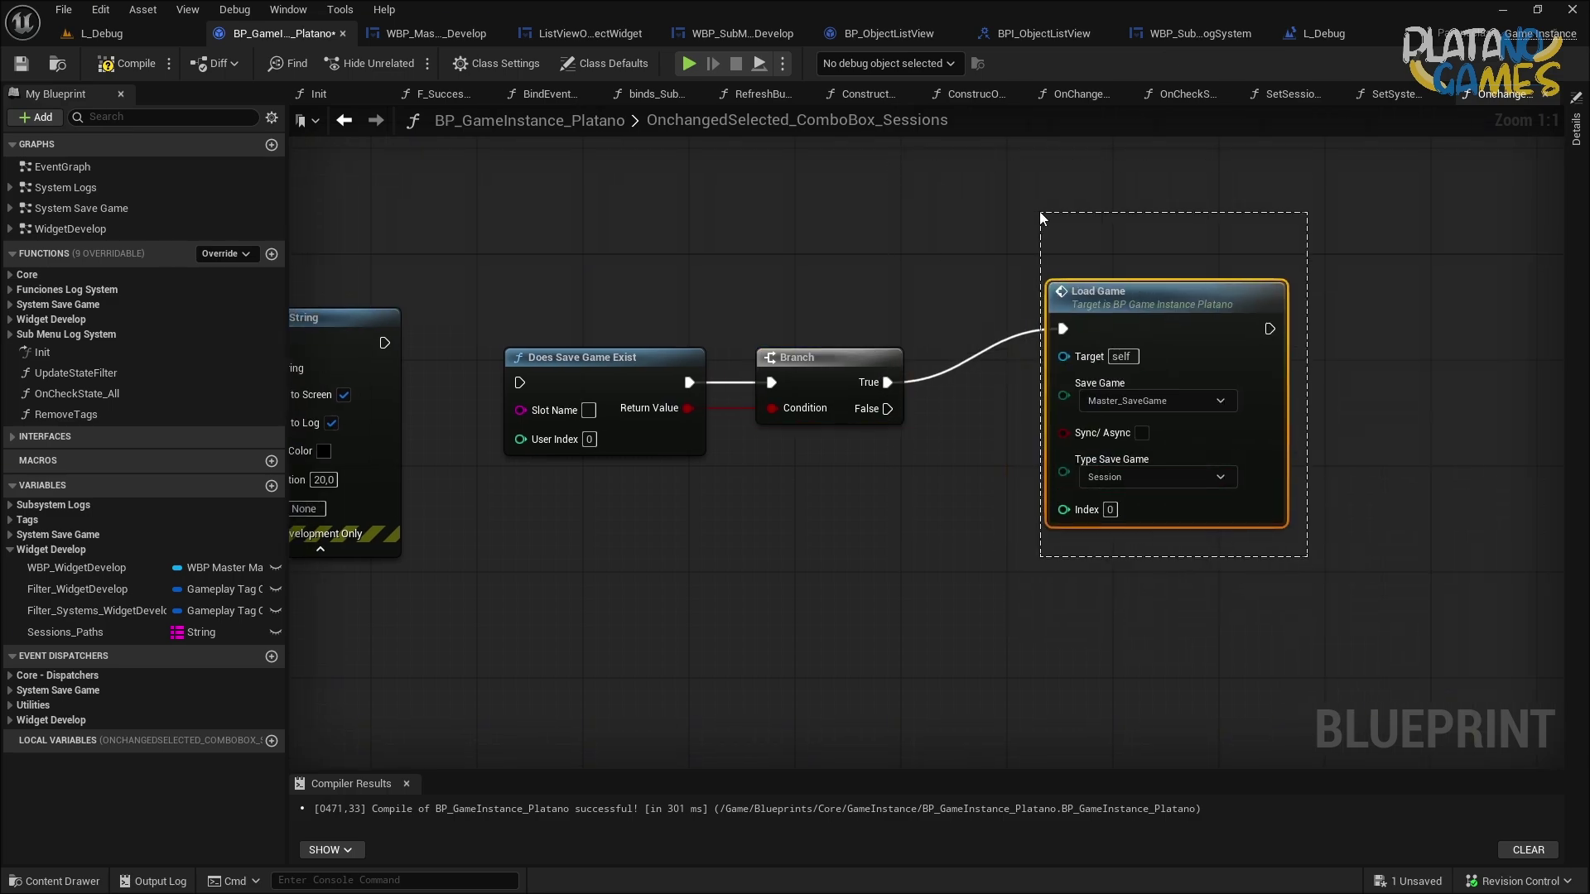
{"action": "key", "text": "Delete"}
{"action": "mouse_move", "coordinate": [1031, 211]}
{"action": "right_mouse_down"}
{"action": "mouse_move", "coordinate": [1145, 280]}
{"action": "mouse_move", "coordinate": [1319, 279]}
{"action": "right_mouse_up"}
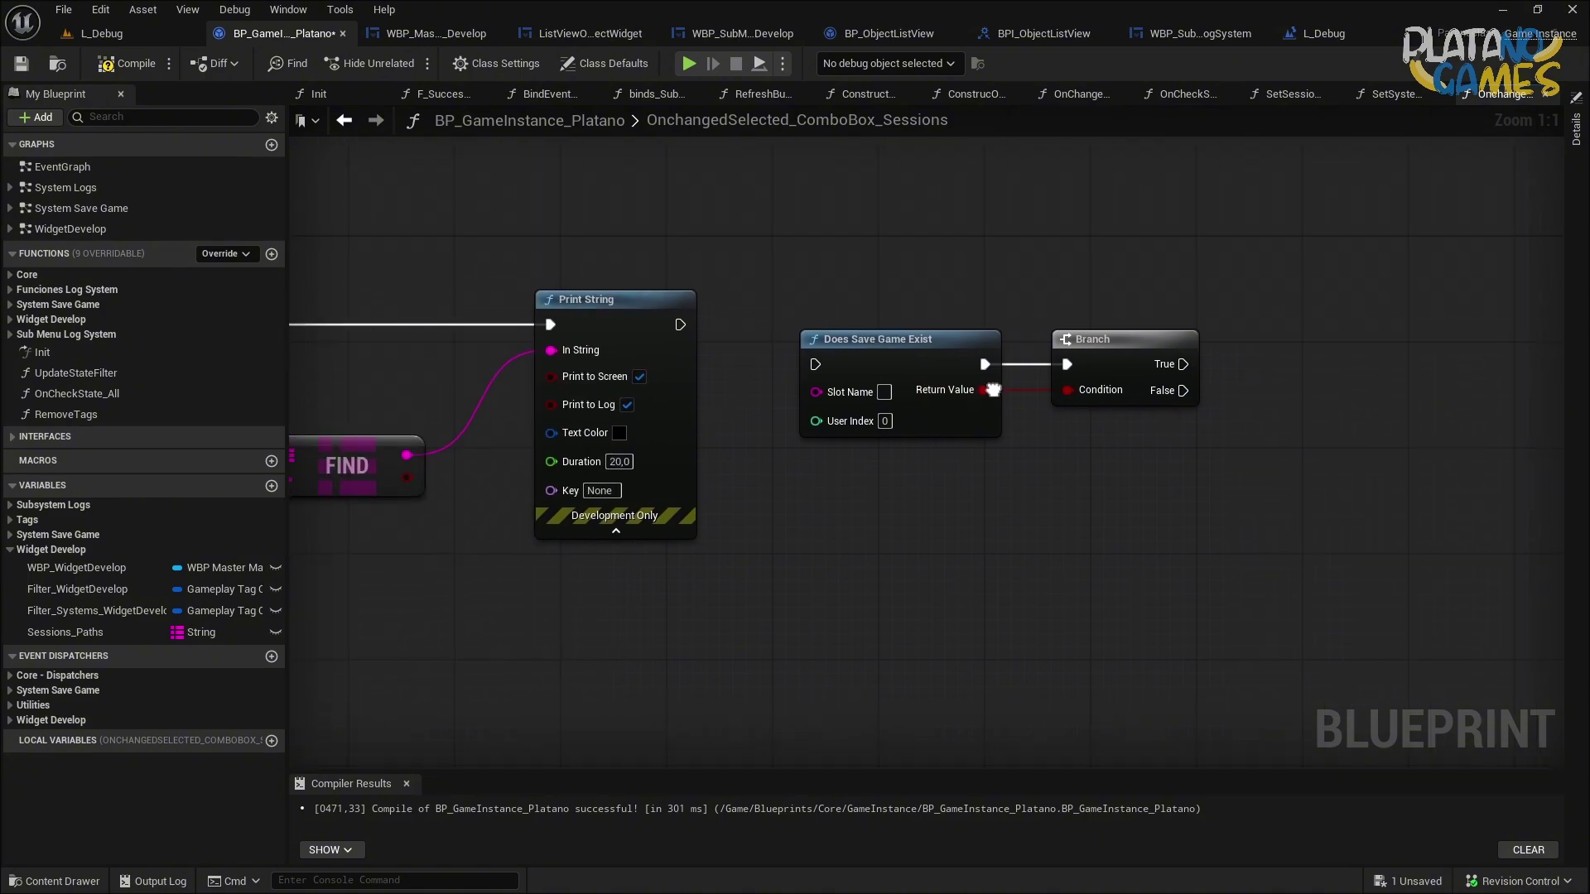
{"action": "left_click_drag", "start_coordinate": [1209, 331], "coordinate": [993, 389]}
Search the blueprint actions for 'load save' and add a Load Game from Slot node.
{"action": "right_click_drag", "start_coordinate": [973, 235], "coordinate": [732, 234]}
{"action": "left_click", "coordinate": [732, 234]}
{"action": "right_click_drag", "start_coordinate": [1076, 351], "coordinate": [970, 351]}
{"action": "right_click", "coordinate": [970, 351]}
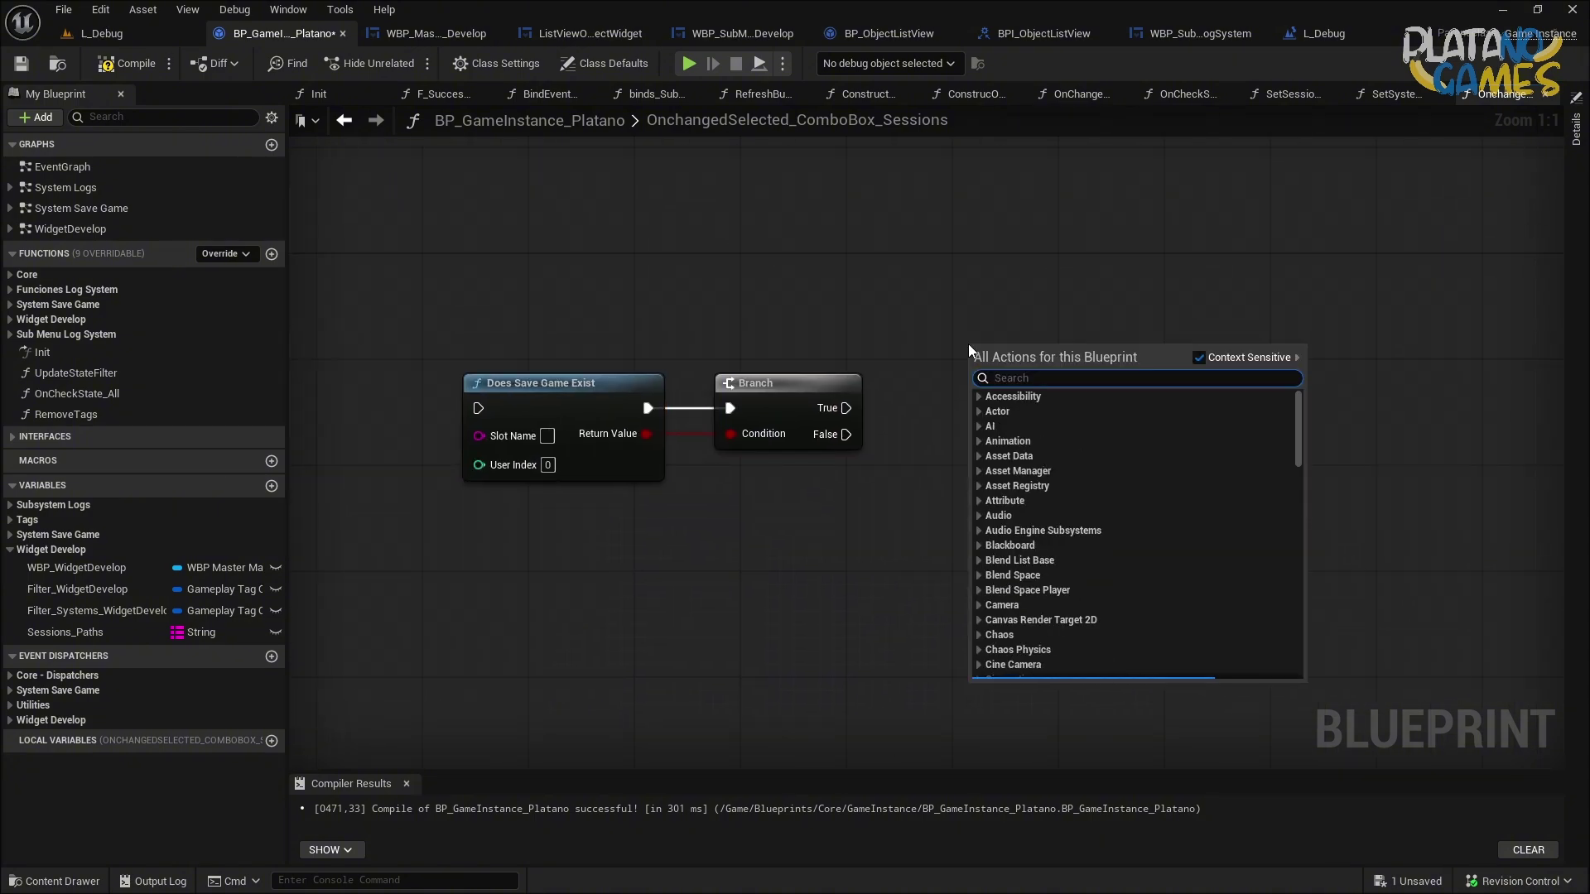
{"action": "type", "text": "load save"}
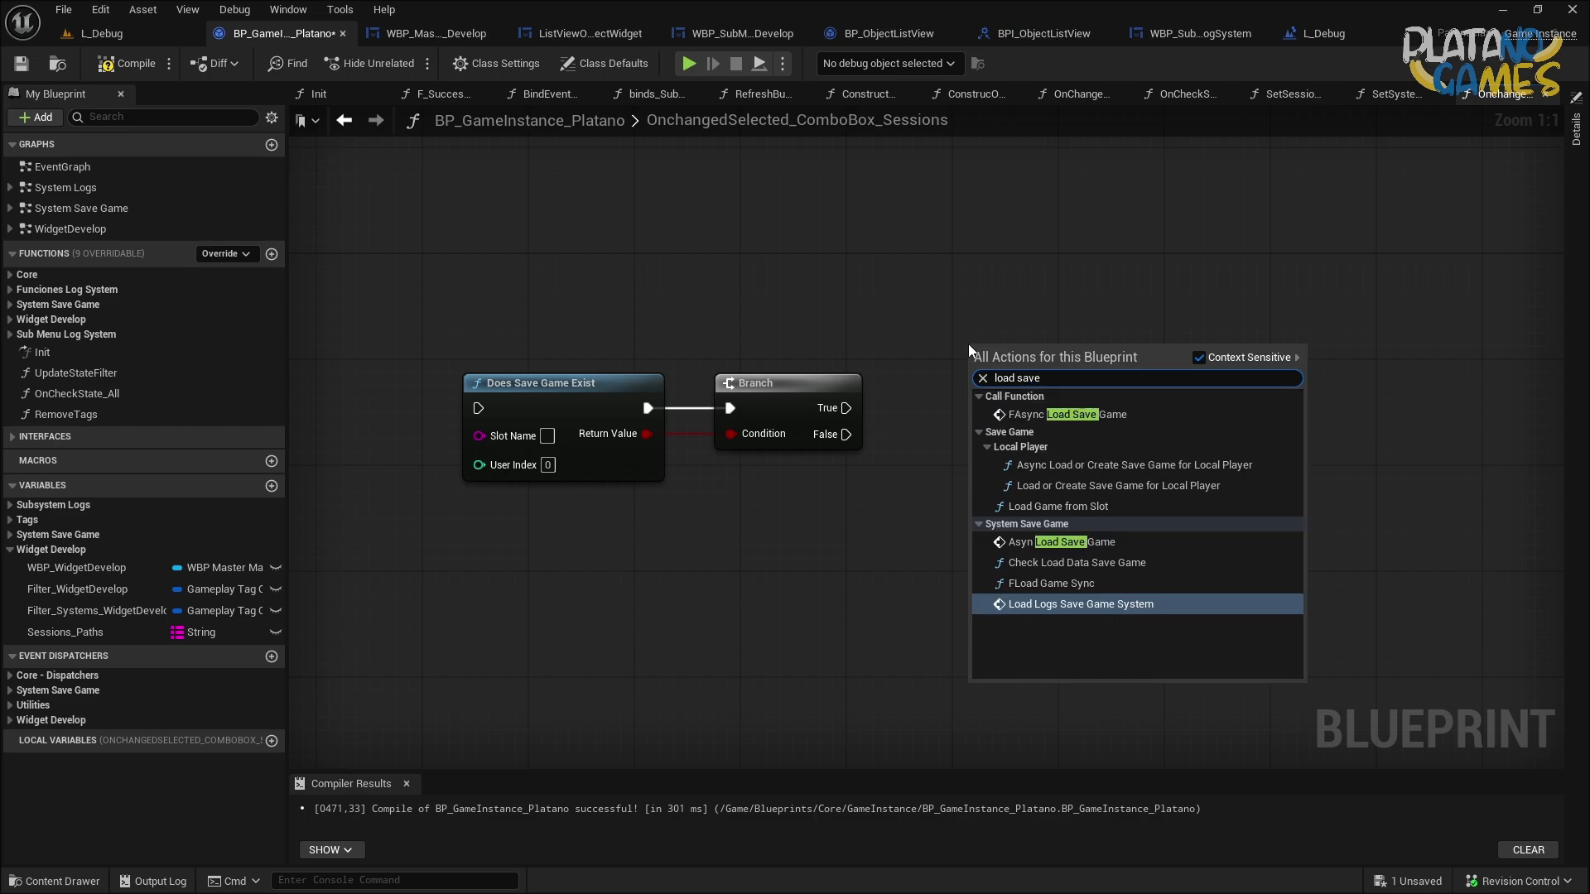
{"action": "type", "text": " game to s"}
{"action": "key", "text": "BackSpace"}
{"action": "key", "text": "BackSpace"}
{"action": "key", "text": "BackSpace"}
{"action": "key", "text": "BackSpace"}
{"action": "key", "text": "BackSpace"}
{"action": "key", "text": "BackSpace"}
{"action": "key", "text": "BackSpace"}
{"action": "type", "text": "to"}
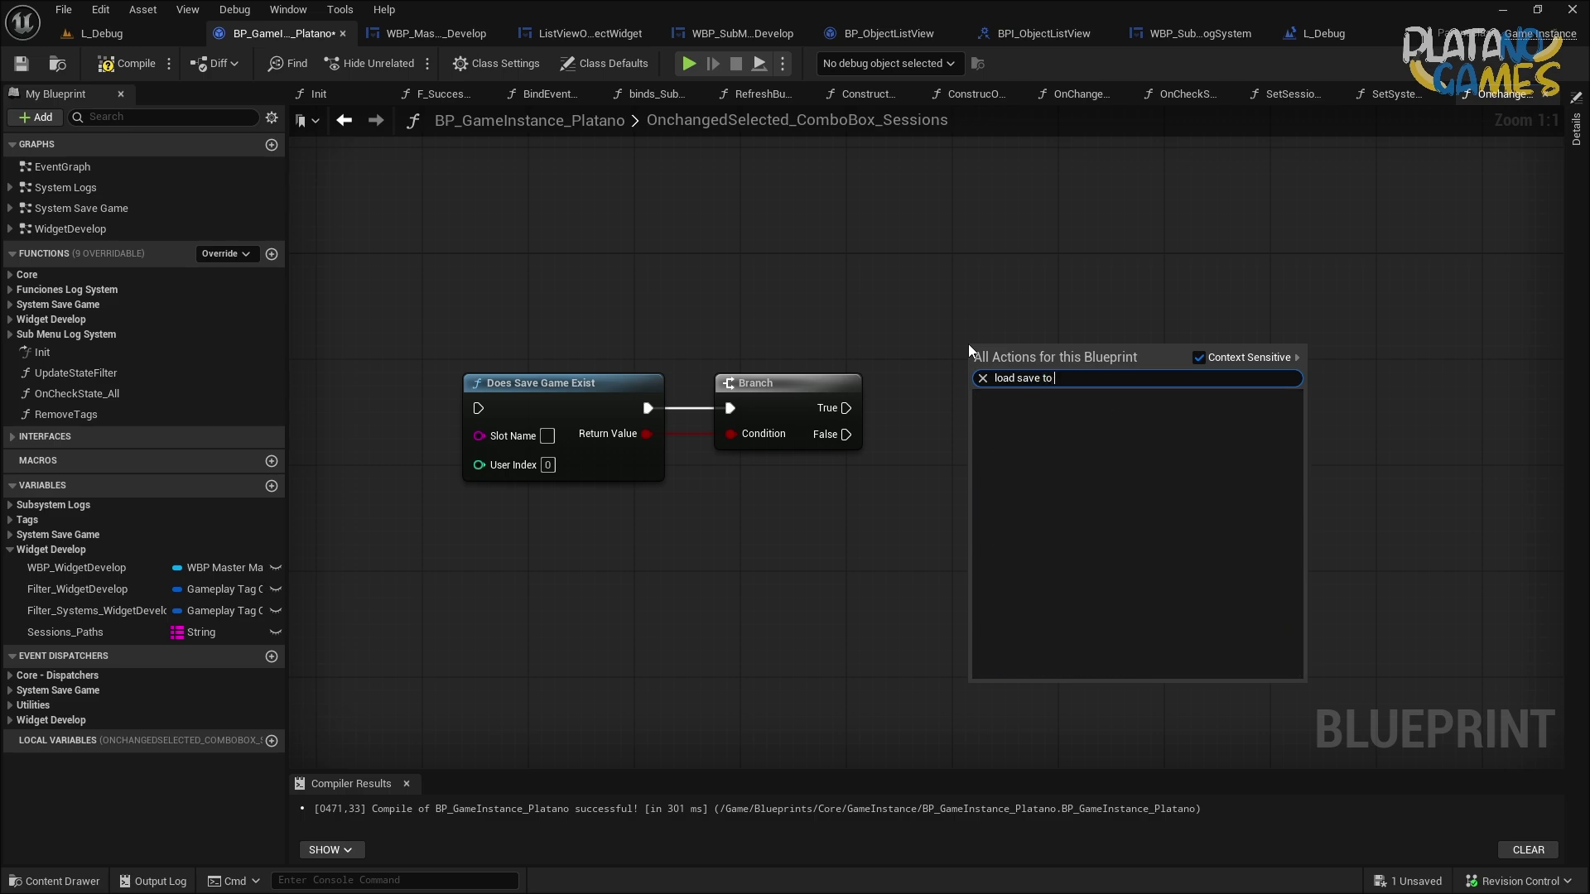
{"action": "key", "text": "BackSpace"}
{"action": "key", "text": "BackSpace"}
{"action": "key", "text": "BackSpace"}
{"action": "type", "text": "to sl"}
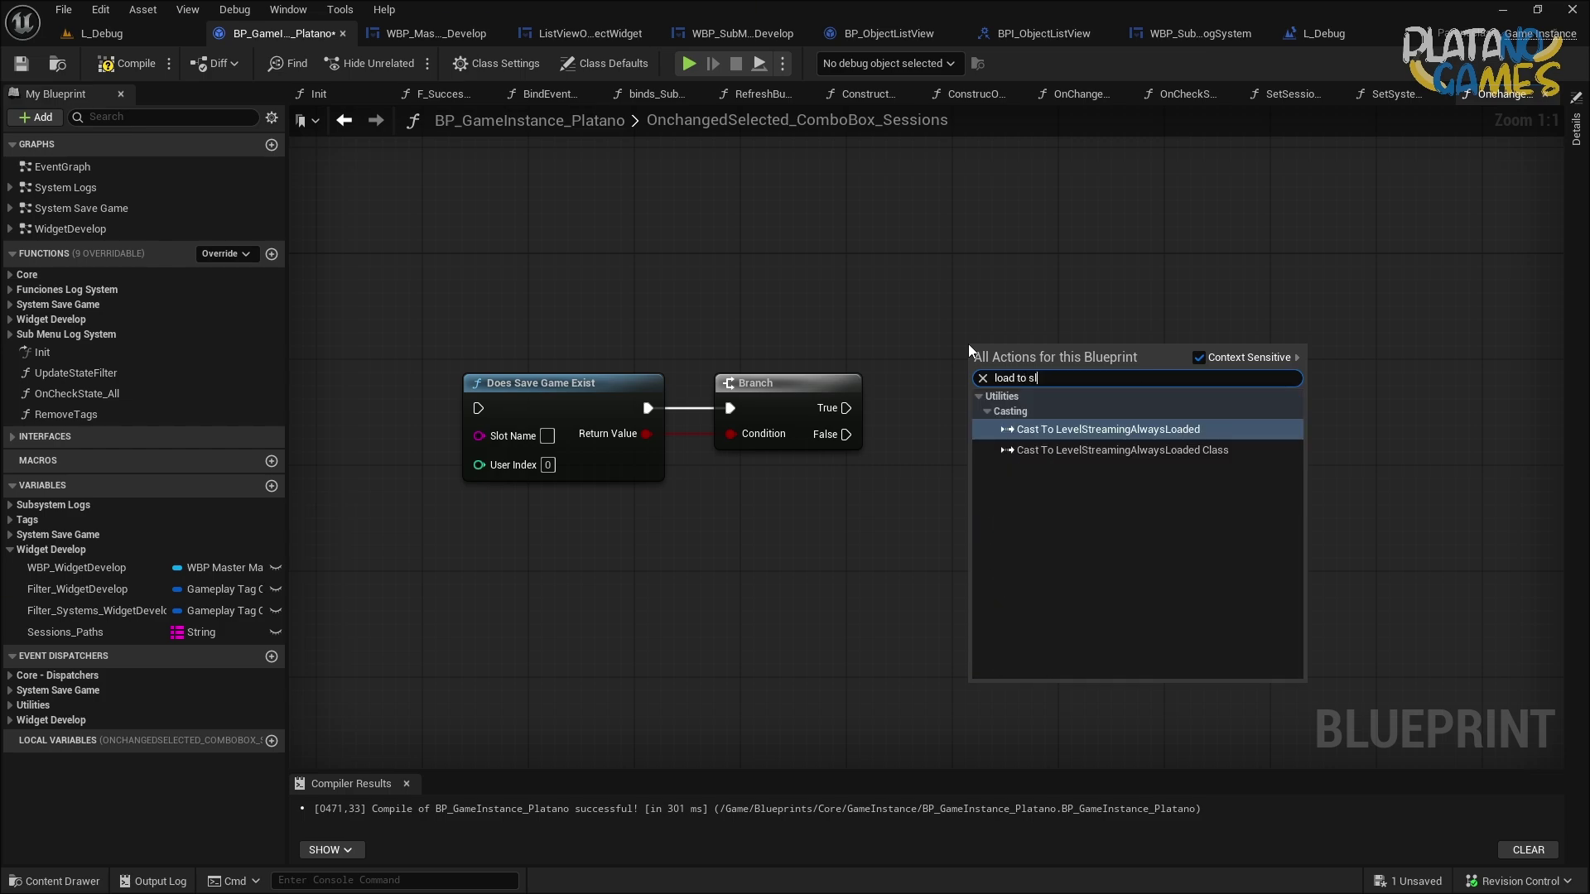
{"action": "key", "text": "BackSpace"}
{"action": "key", "text": "BackSpace"}
{"action": "key", "text": "BackSpace"}
{"action": "key", "text": "BackSpace"}
{"action": "key", "text": "BackSpace"}
{"action": "type", "text": "save"}
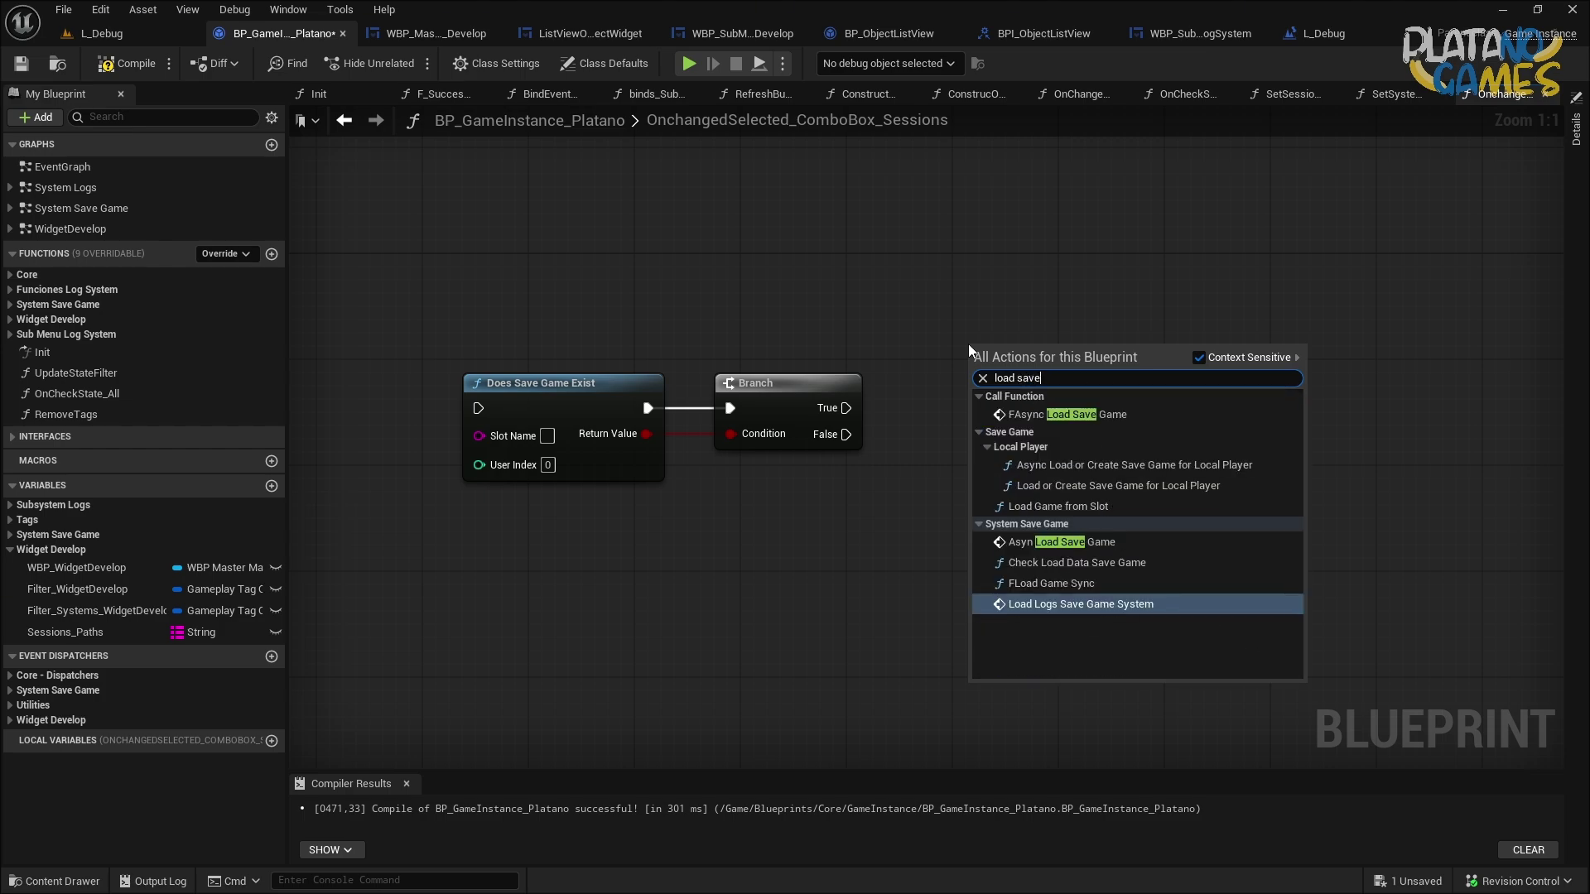
{"action": "key", "text": "Up"}
{"action": "key", "text": "Up"}
{"action": "key", "text": "Up"}
{"action": "key", "text": "Up"}
{"action": "key", "text": "Up"}
{"action": "key", "text": "Down"}
{"action": "key", "text": "Down"}
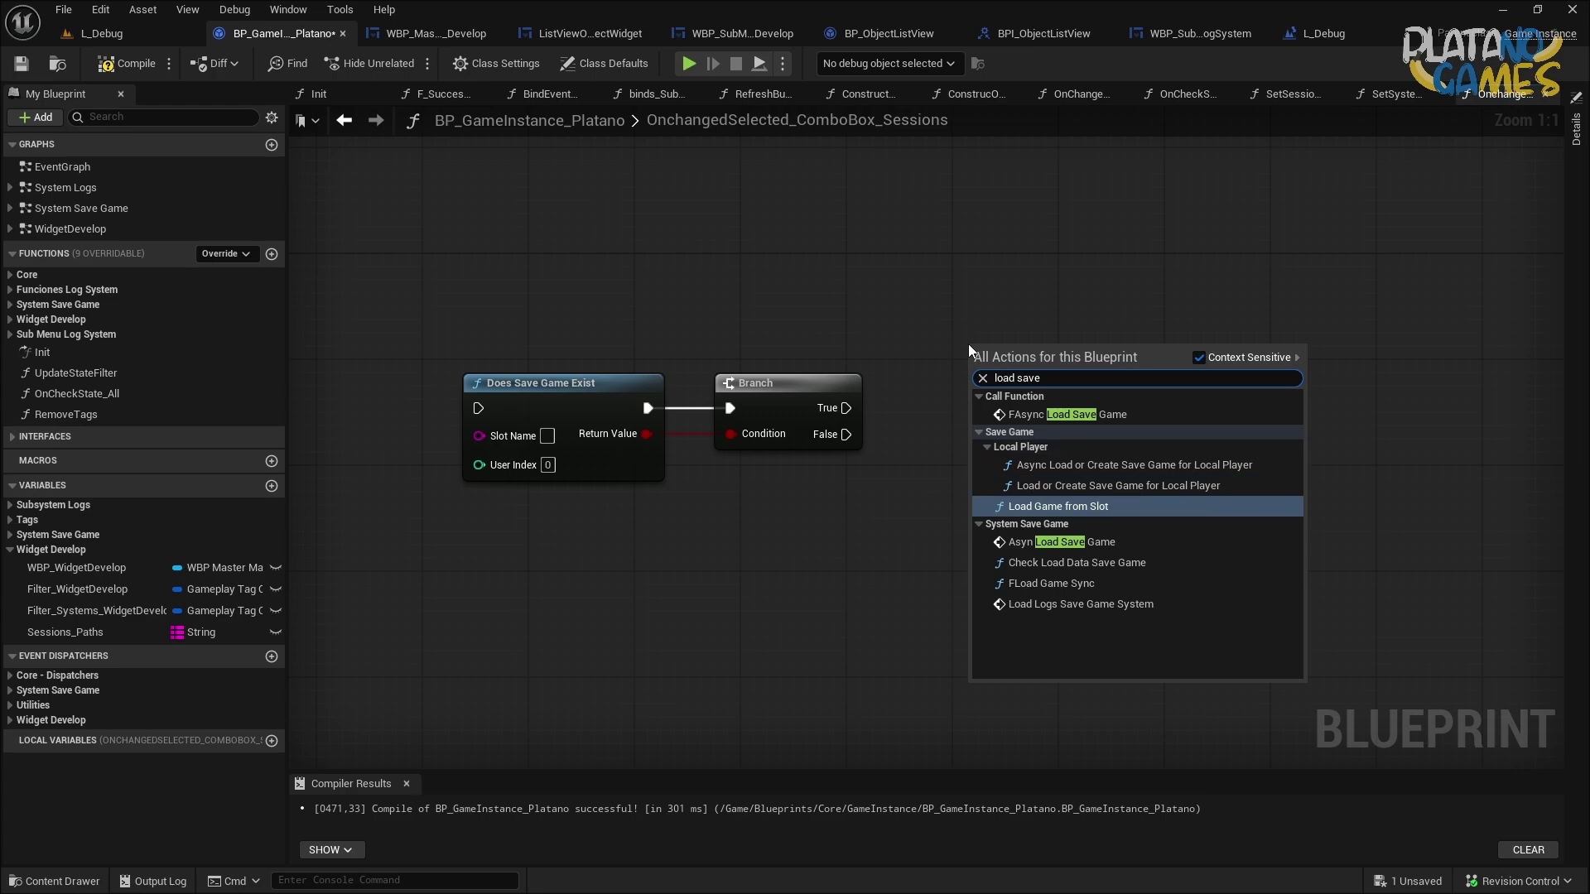
{"action": "key", "text": "Return"}
Connect Branch True to Load Game from Slot and move Print String further right.
{"action": "left_click_drag", "start_coordinate": [847, 407], "coordinate": [981, 369]}
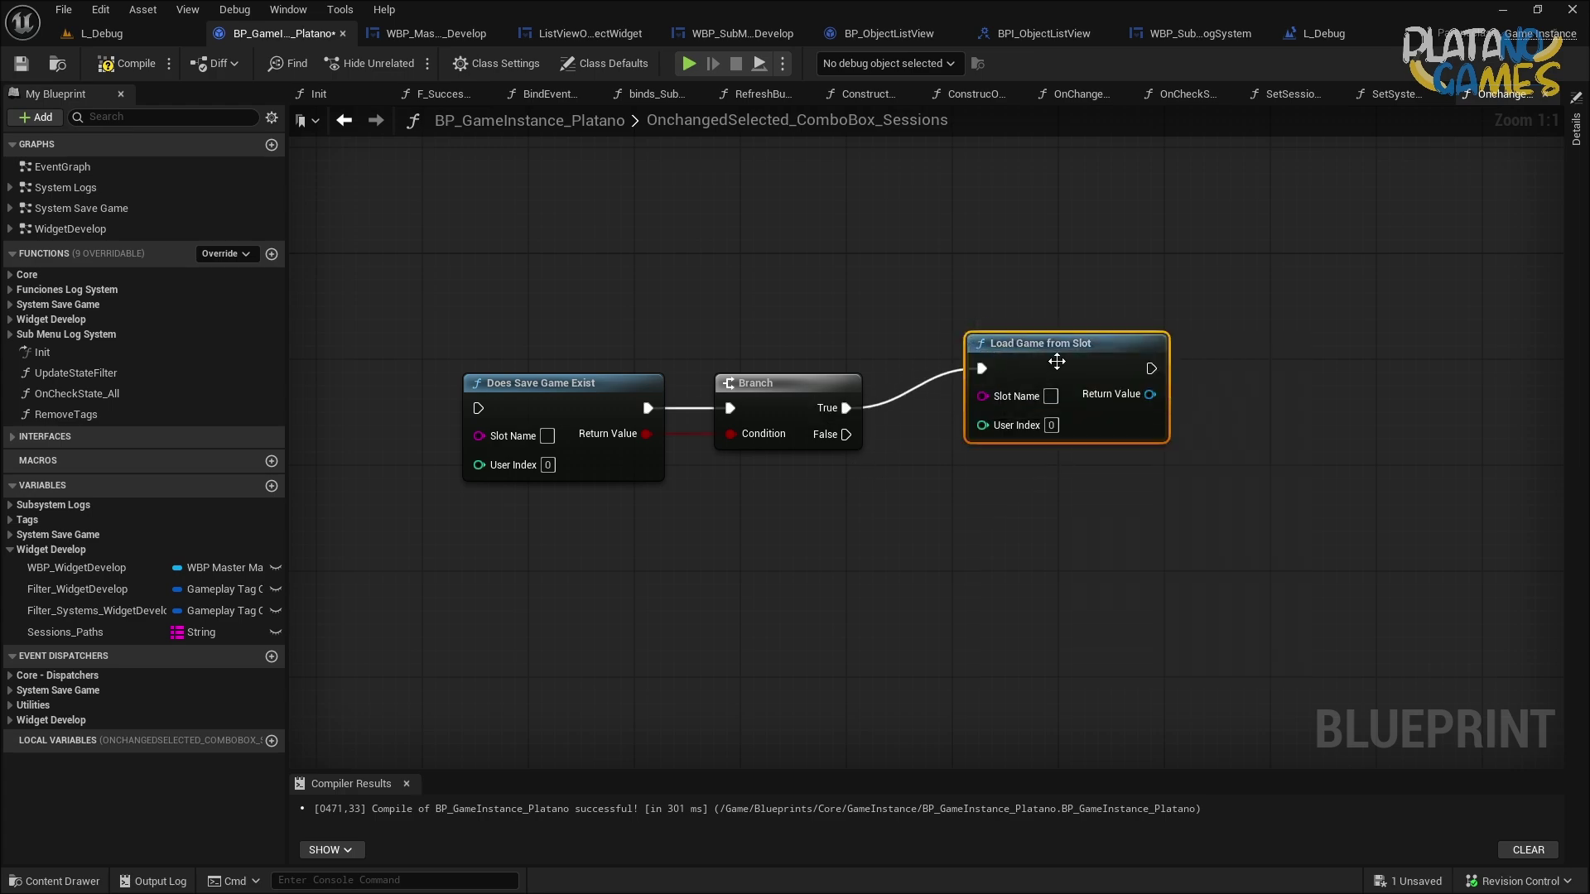
{"action": "mouse_move", "coordinate": [532, 387]}
{"action": "right_mouse_down"}
{"action": "mouse_move", "coordinate": [913, 296]}
{"action": "mouse_move", "coordinate": [1035, 295]}
{"action": "right_mouse_up"}
{"action": "scroll", "coordinate": [914, 296], "scroll_direction": "down", "scroll_amount": 1}
{"action": "left_click_drag", "start_coordinate": [832, 295], "coordinate": [971, 295]}
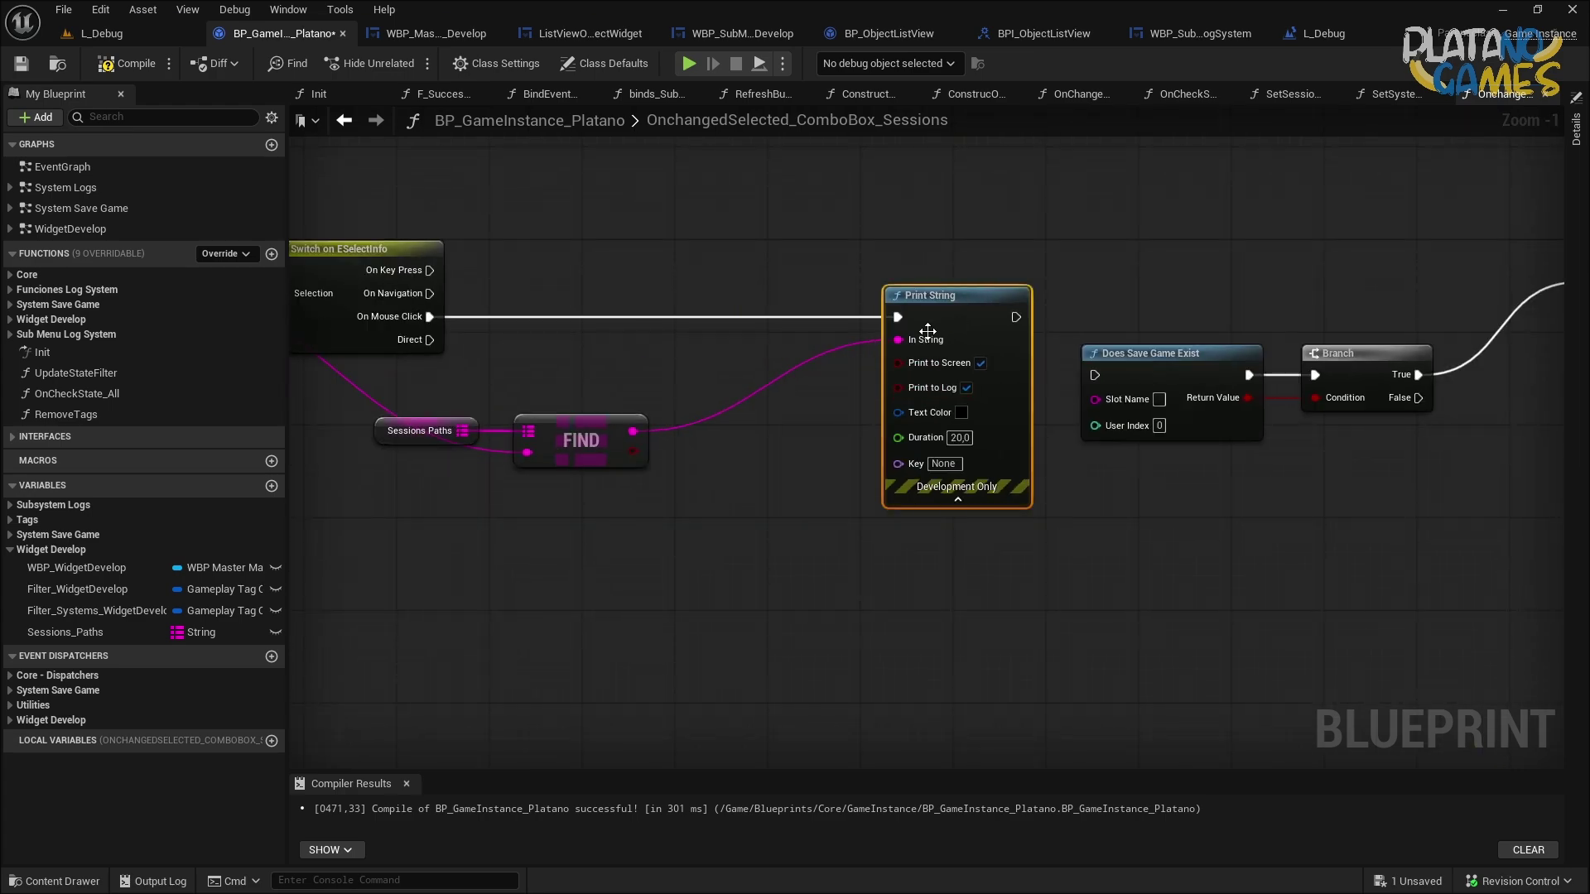
Promote FIND's found path to a local variable named PathLoadSaveGame, set before Print String.
{"action": "left_click_drag", "start_coordinate": [899, 341], "coordinate": [688, 334], "text": "ctrl"}
{"action": "left_click", "coordinate": [735, 384]}
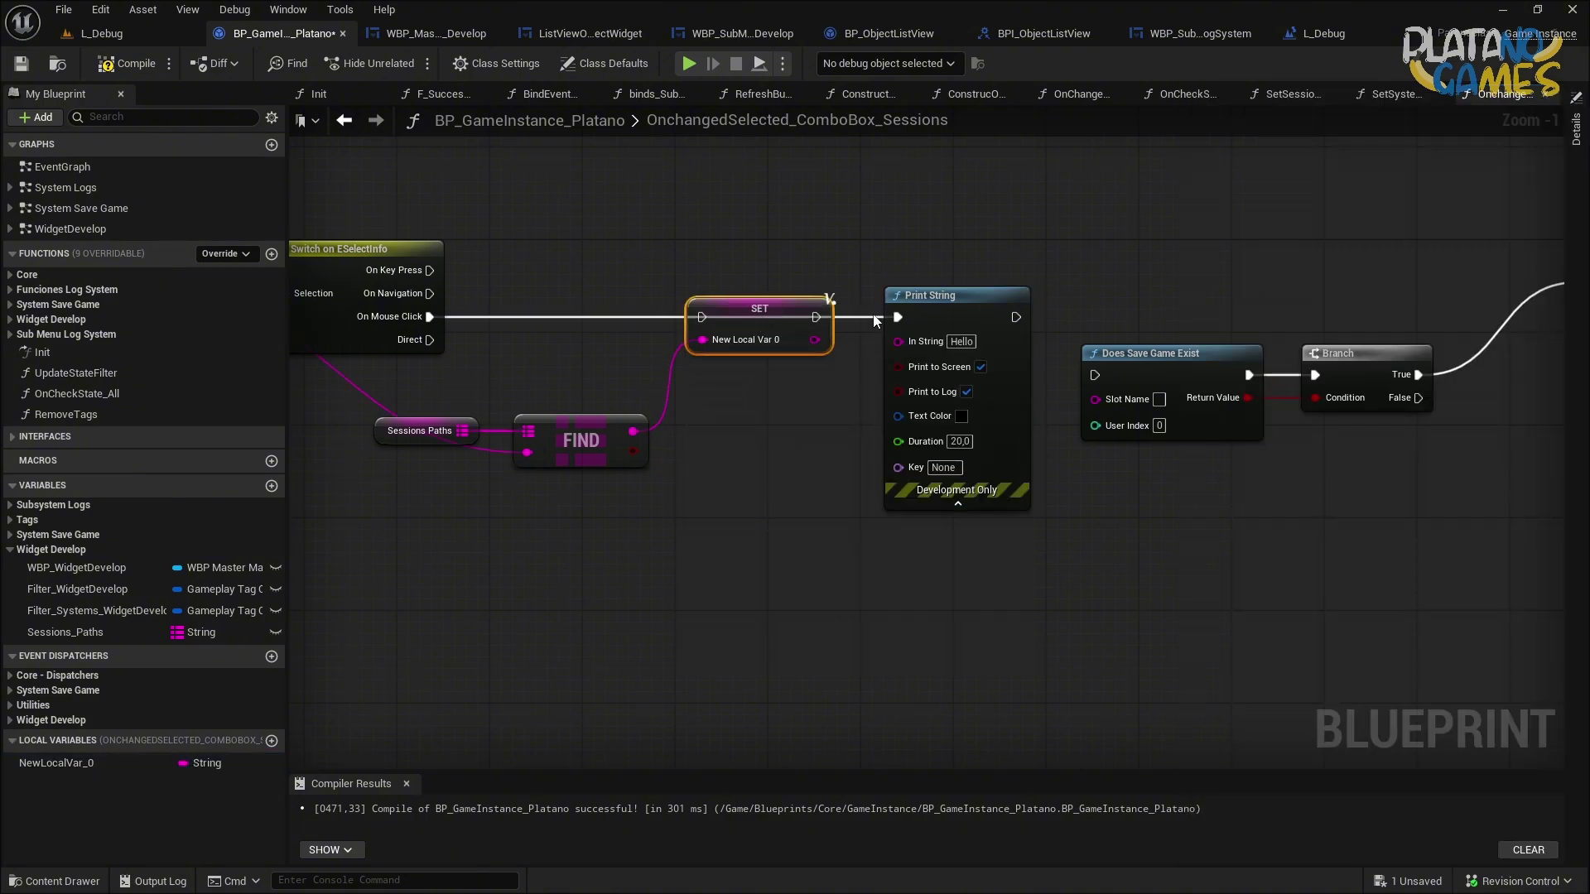
{"action": "left_click_drag", "start_coordinate": [897, 317], "coordinate": [698, 323], "text": "ctrl"}
{"action": "left_click_drag", "start_coordinate": [815, 317], "coordinate": [874, 322]}
{"action": "left_click_drag", "start_coordinate": [816, 340], "coordinate": [898, 340]}
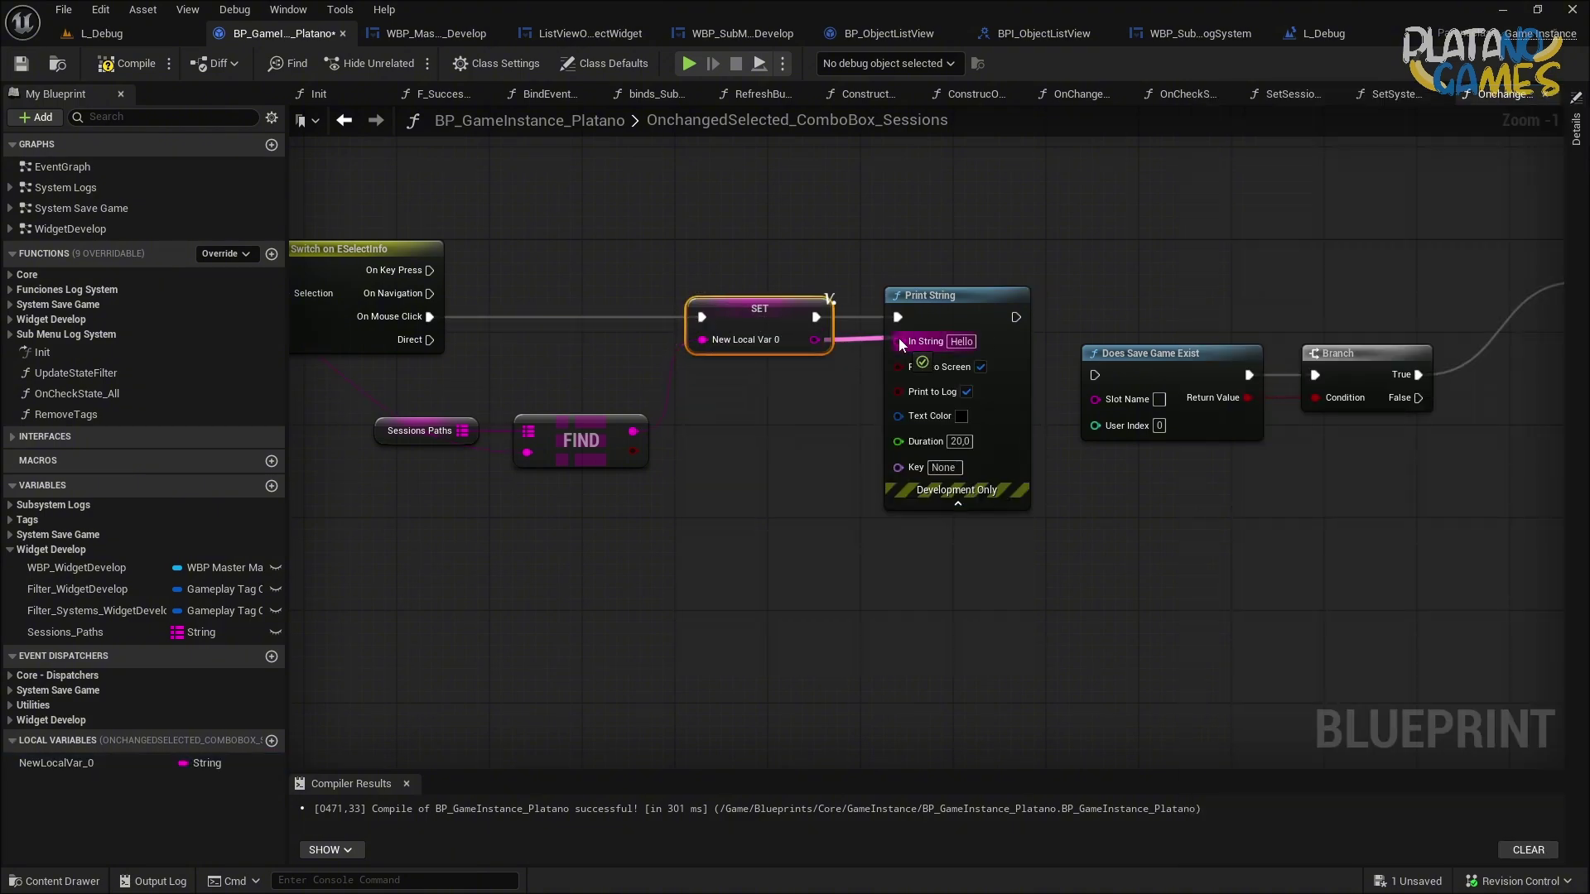
{"action": "double_click", "coordinate": [98, 762]}
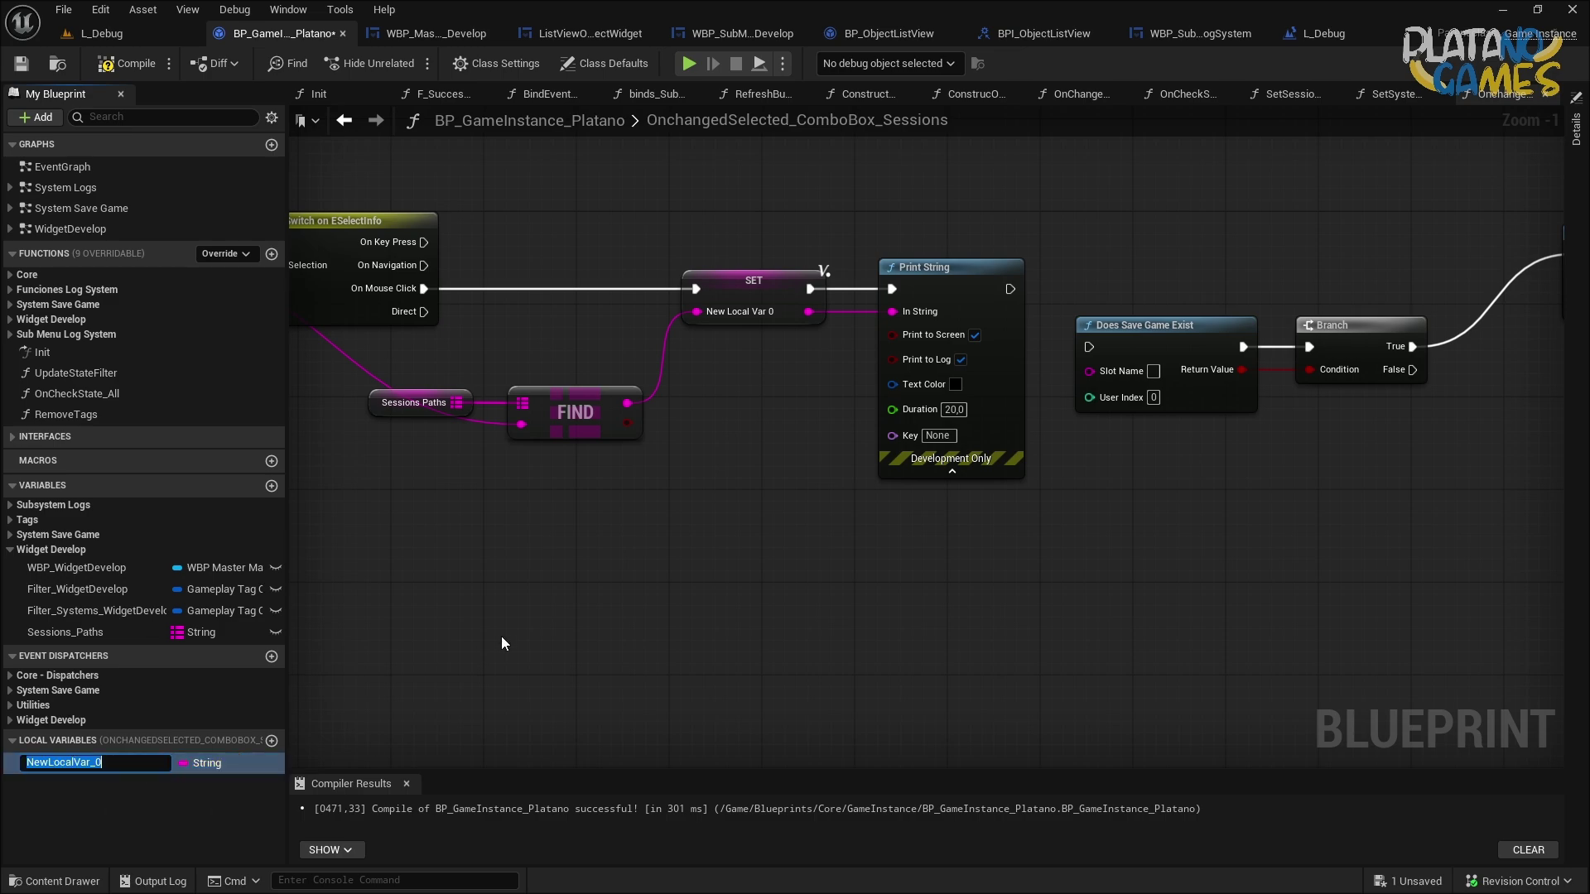
{"action": "type", "text": "PathLoa"}
{"action": "type", "text": "dSav"}
{"action": "type", "text": "eGame"}
{"action": "key", "text": "Return"}
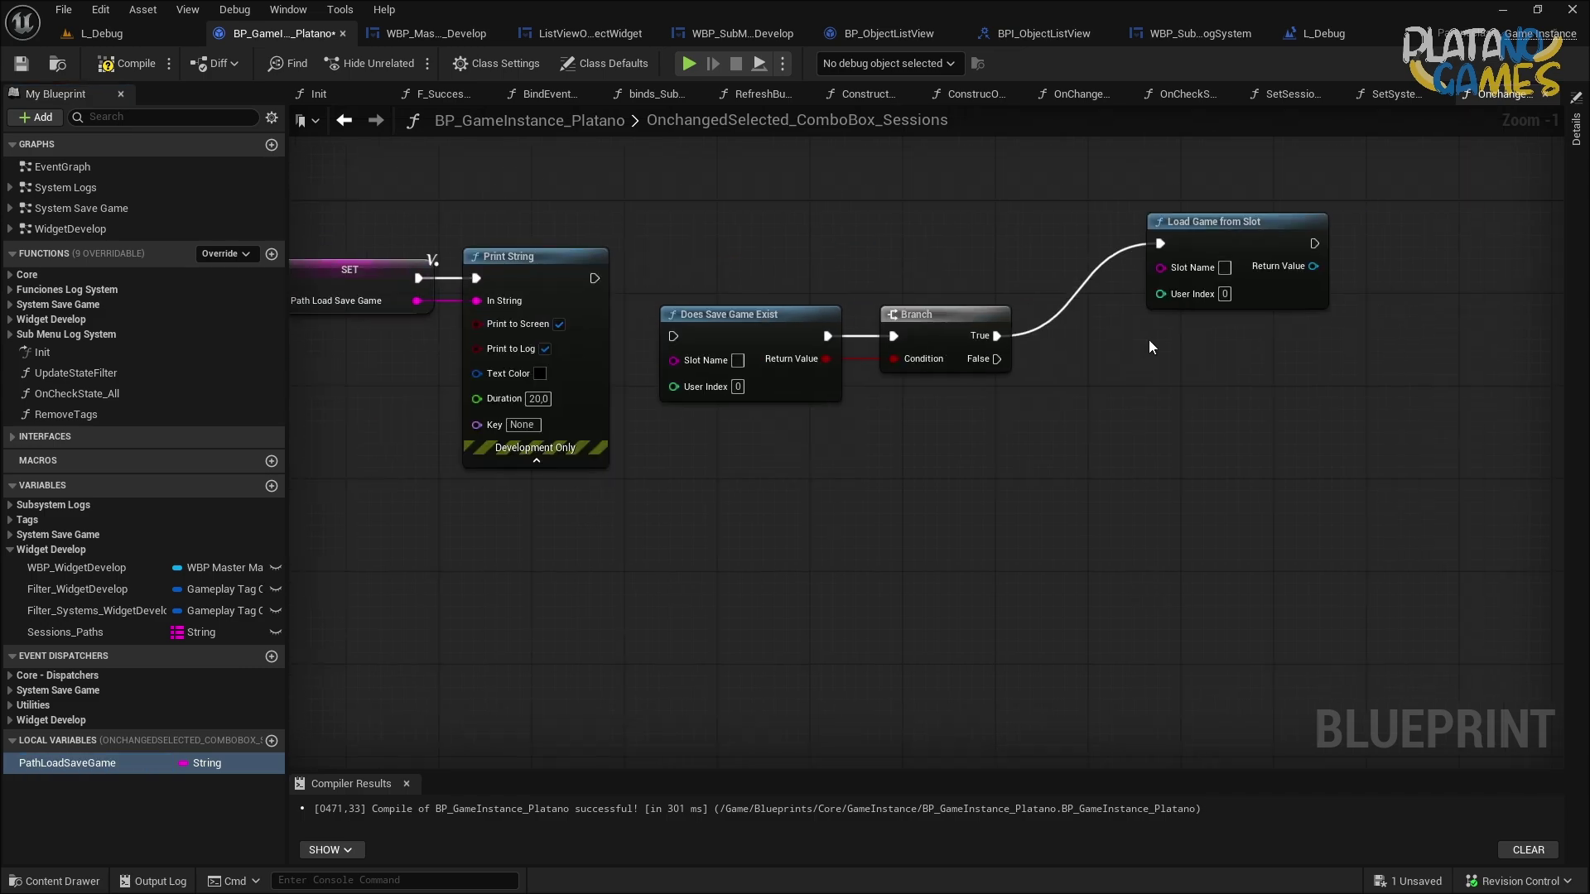
Wire PathLoadSaveGame into the Slot Name of Does Save Game Exist and Load Game from Slot.
{"action": "mouse_move", "coordinate": [945, 433]}
{"action": "left_mouse_down"}
{"action": "mouse_move", "coordinate": [781, 340]}
{"action": "mouse_move", "coordinate": [1105, 322]}
{"action": "left_mouse_up"}
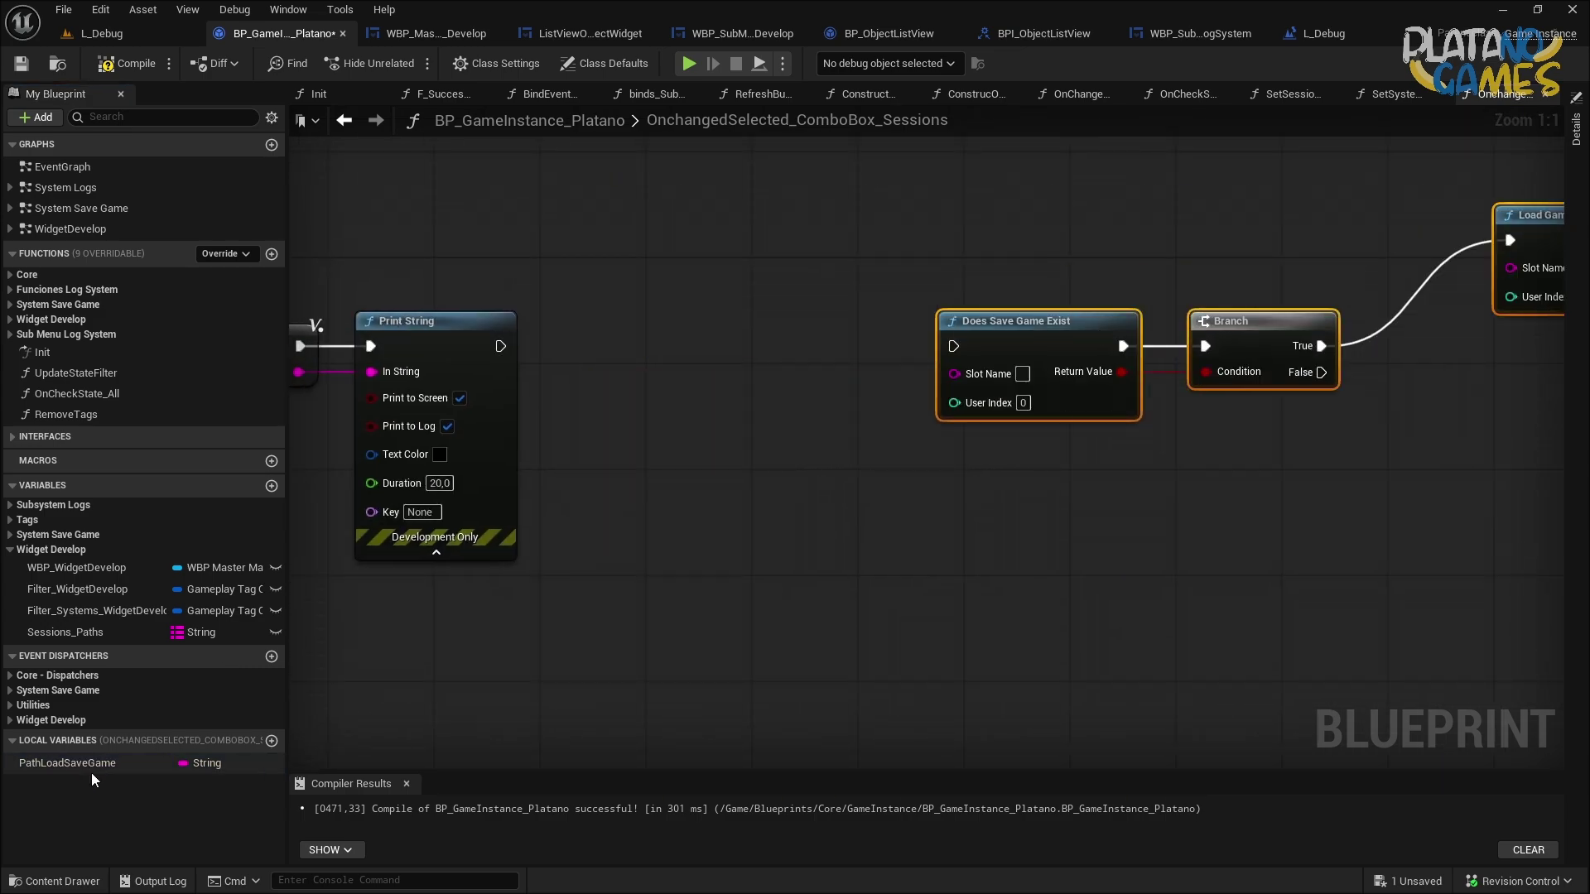
{"action": "left_click_drag", "start_coordinate": [67, 762], "coordinate": [954, 371]}
{"action": "left_click", "coordinate": [720, 411]}
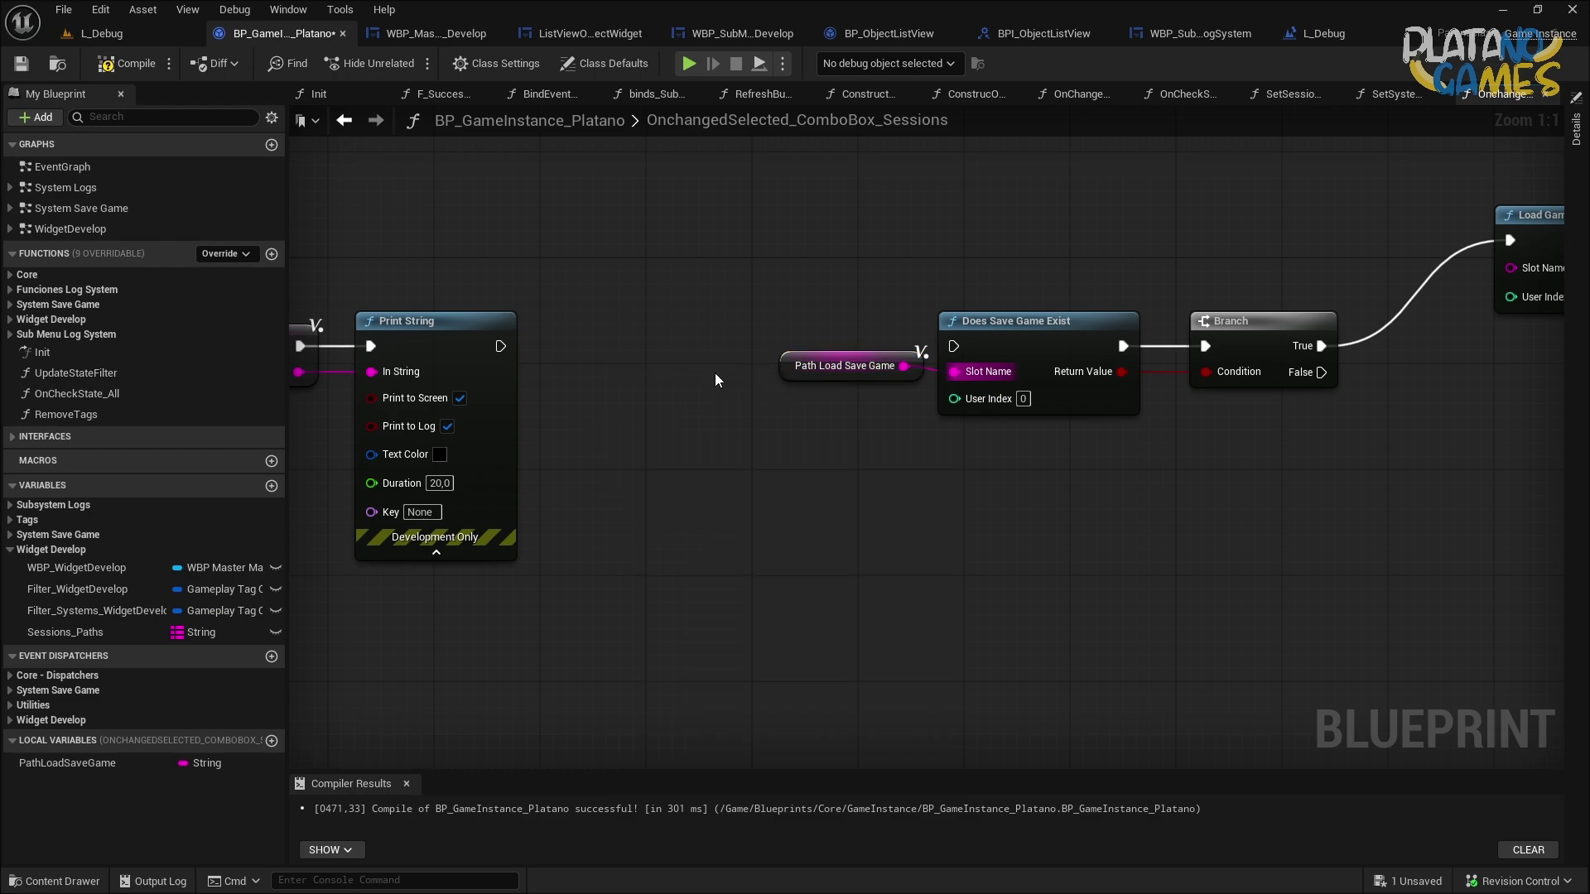
{"action": "left_click_drag", "start_coordinate": [837, 365], "coordinate": [696, 419]}
{"action": "right_click_drag", "start_coordinate": [903, 412], "coordinate": [662, 472]}
{"action": "left_click_drag", "start_coordinate": [534, 473], "coordinate": [1275, 328]}
{"action": "right_click_drag", "start_coordinate": [978, 405], "coordinate": [1090, 346]}
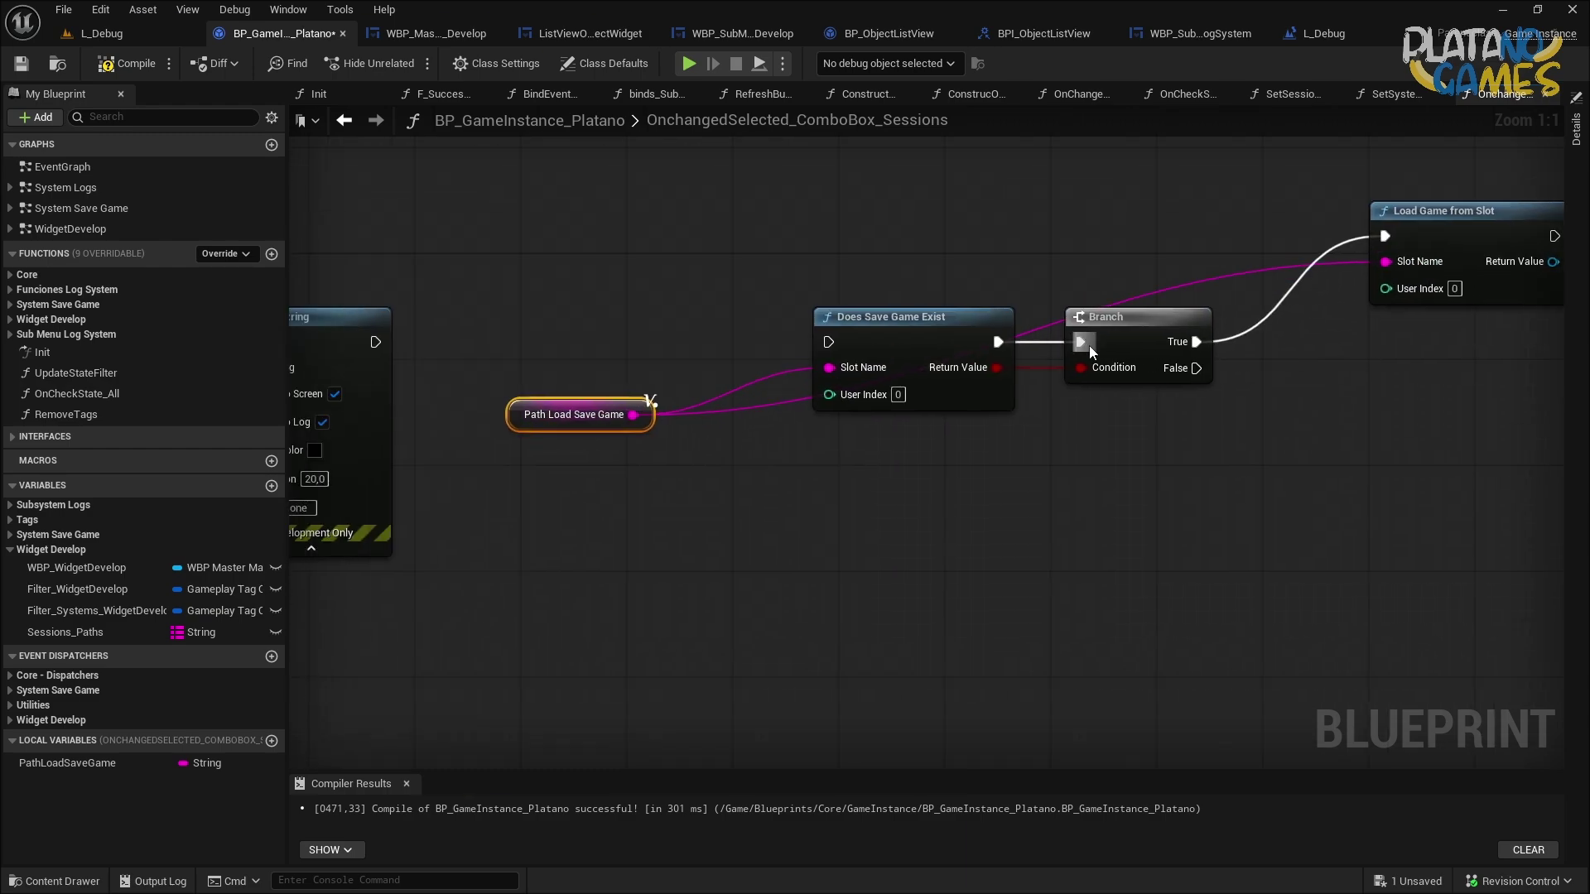
Chain Print String's execution into the existence check, then compile and save.
{"action": "left_click_drag", "start_coordinate": [375, 342], "coordinate": [829, 342]}
{"action": "right_click_drag", "start_coordinate": [1254, 350], "coordinate": [961, 359]}
{"action": "left_click_drag", "start_coordinate": [1164, 235], "coordinate": [1072, 274]}
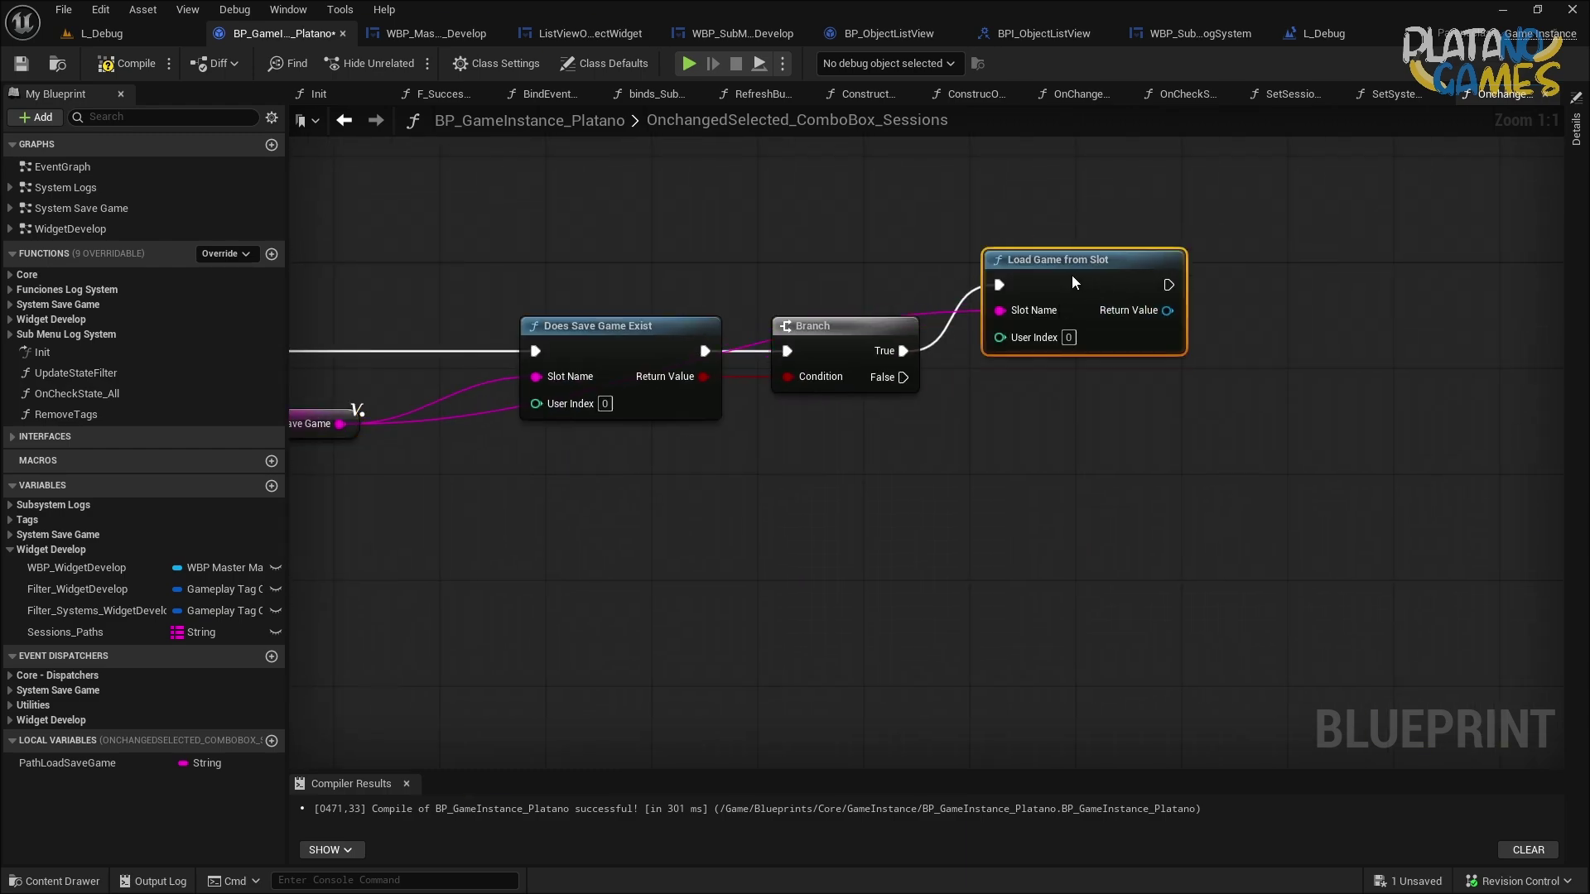
{"action": "mouse_move", "coordinate": [1097, 302]}
{"action": "right_mouse_down"}
{"action": "mouse_move", "coordinate": [1015, 273]}
{"action": "mouse_move", "coordinate": [1083, 313]}
{"action": "mouse_move", "coordinate": [1050, 323]}
{"action": "right_mouse_up"}
{"action": "left_click", "coordinate": [124, 64]}
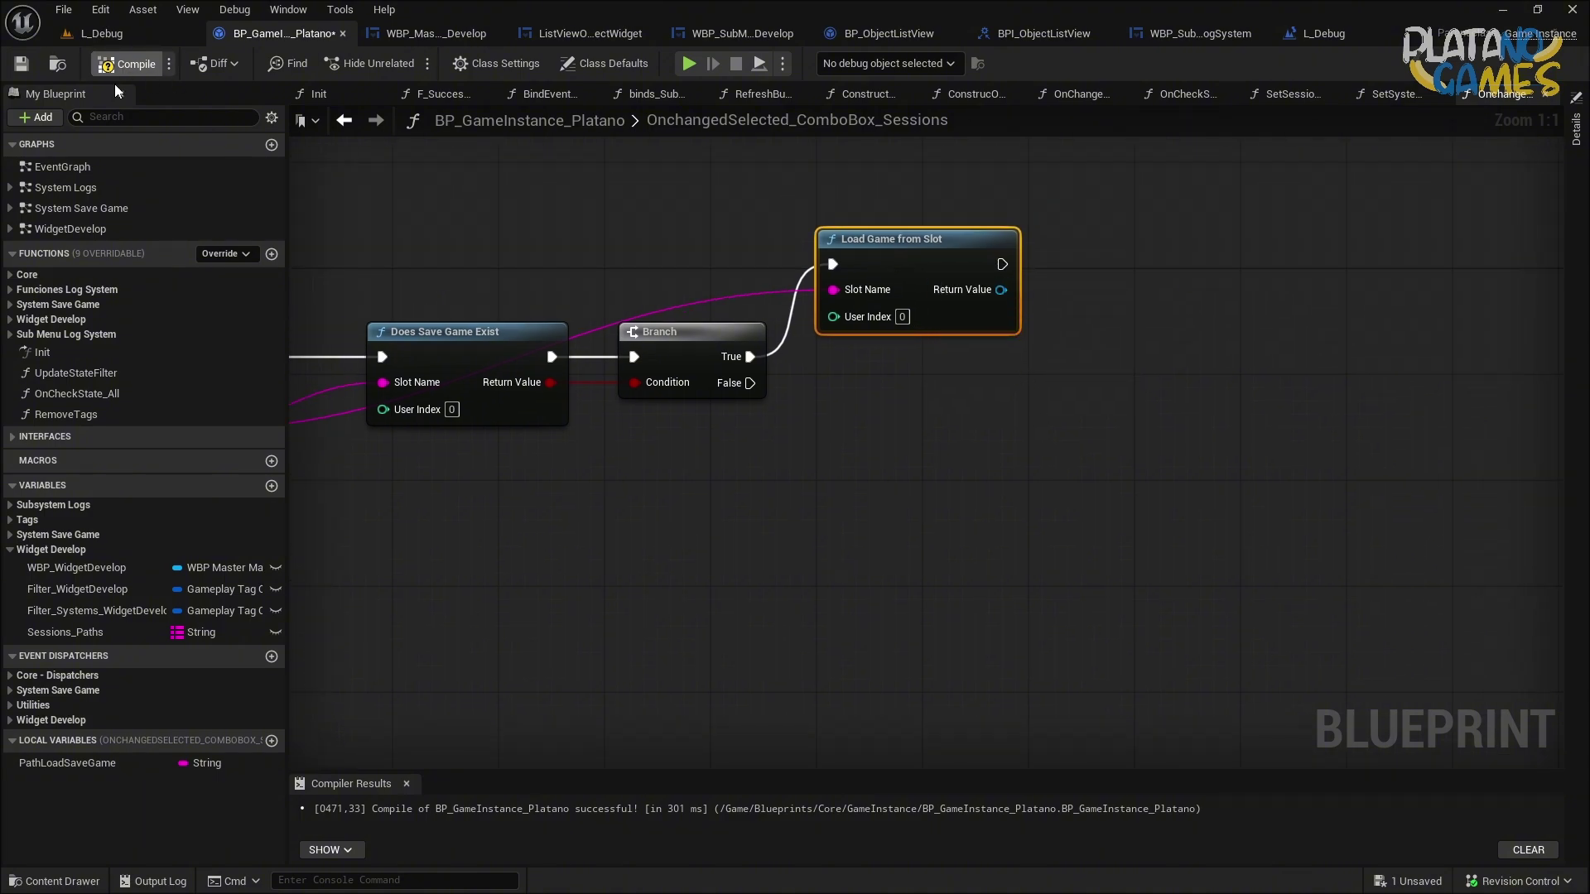
{"action": "left_click", "coordinate": [22, 64]}
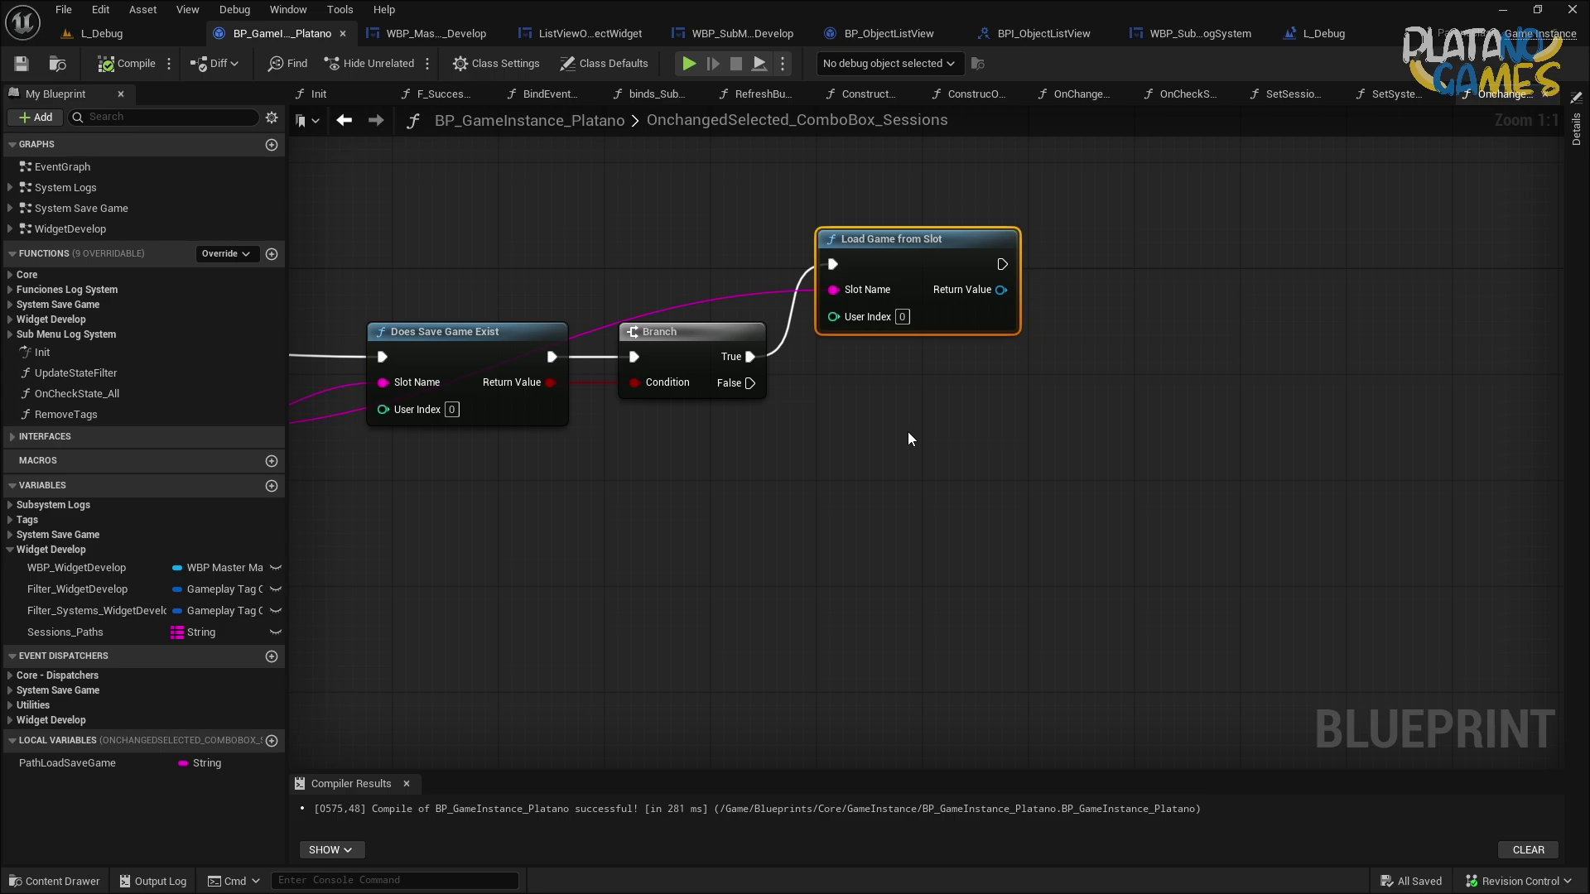
Collapse the check, Branch, load and path nodes into a new function.
{"action": "scroll", "coordinate": [919, 443], "scroll_direction": "down", "scroll_amount": 2}
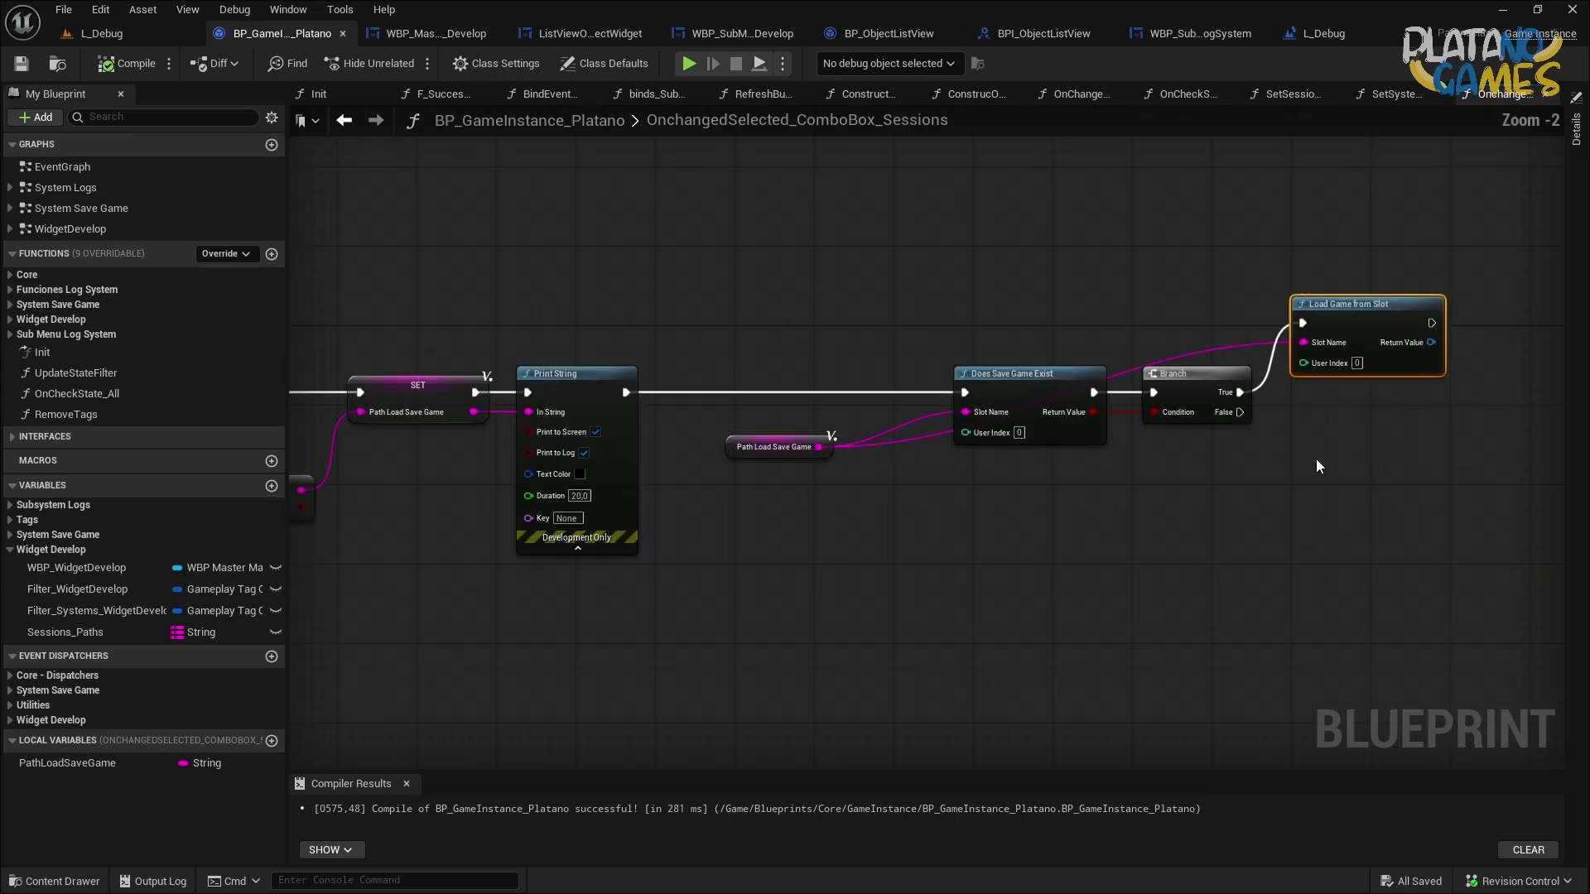
{"action": "left_click_drag", "start_coordinate": [1396, 534], "coordinate": [727, 281]}
{"action": "right_click", "coordinate": [956, 382]}
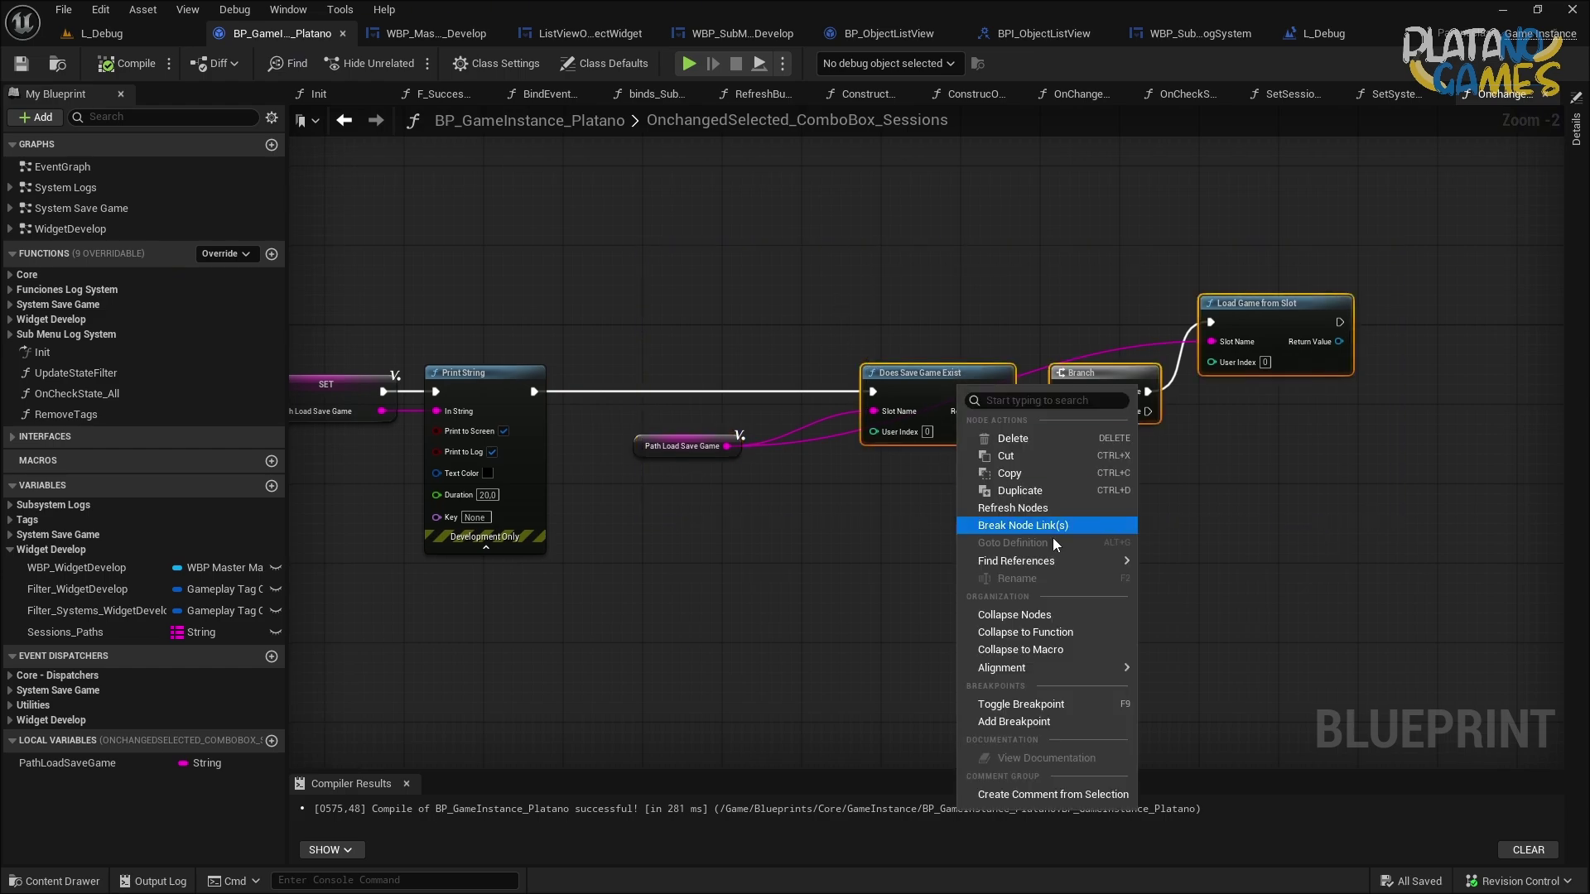
{"action": "left_click", "coordinate": [1019, 633]}
{"action": "left_click_drag", "start_coordinate": [1110, 377], "coordinate": [890, 396]}
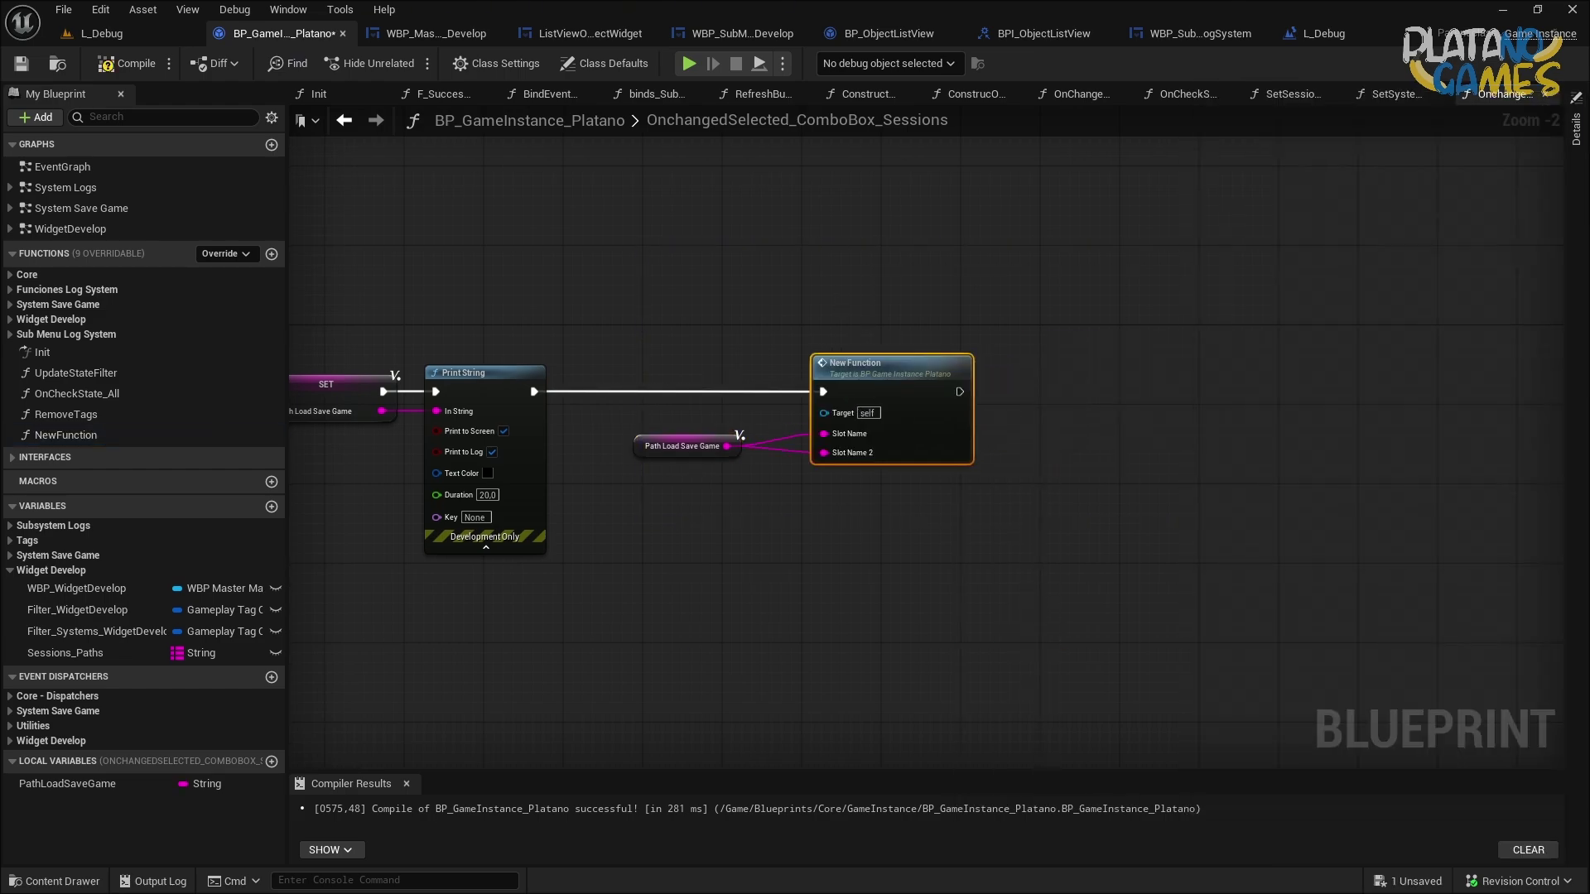
Rename NewFunction to RefeshSaveGameInfo_Logs and open its graph.
{"action": "left_click", "coordinate": [71, 440]}
{"action": "key", "text": "F2"}
{"action": "type", "text": "Re"}
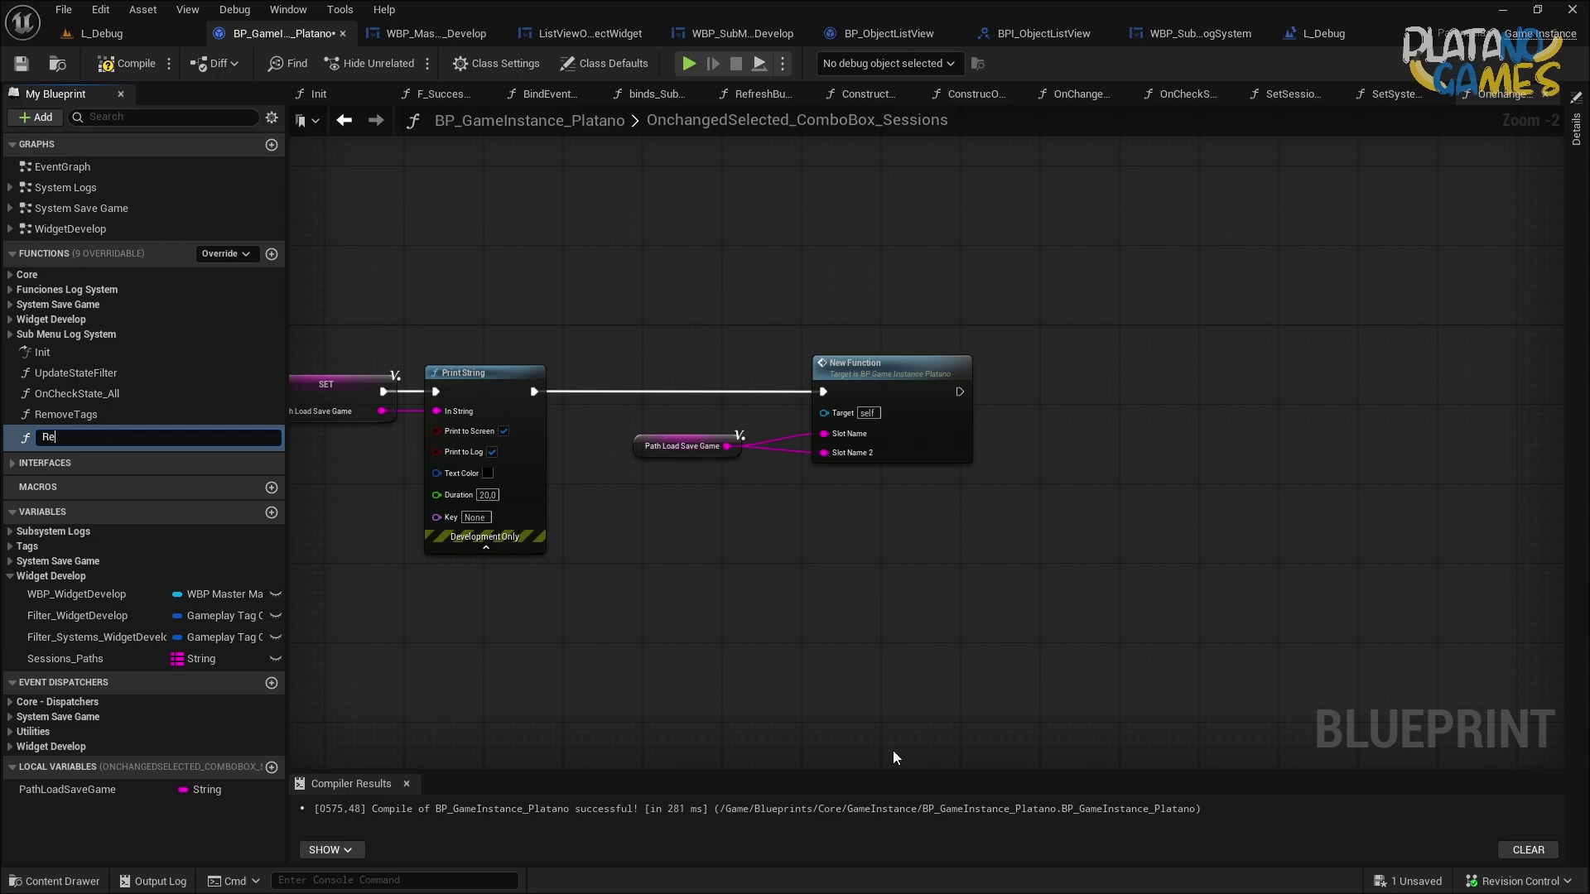
{"action": "type", "text": "feshSaveGameIn"}
{"action": "type", "text": "fo_Logs"}
{"action": "key", "text": "Return"}
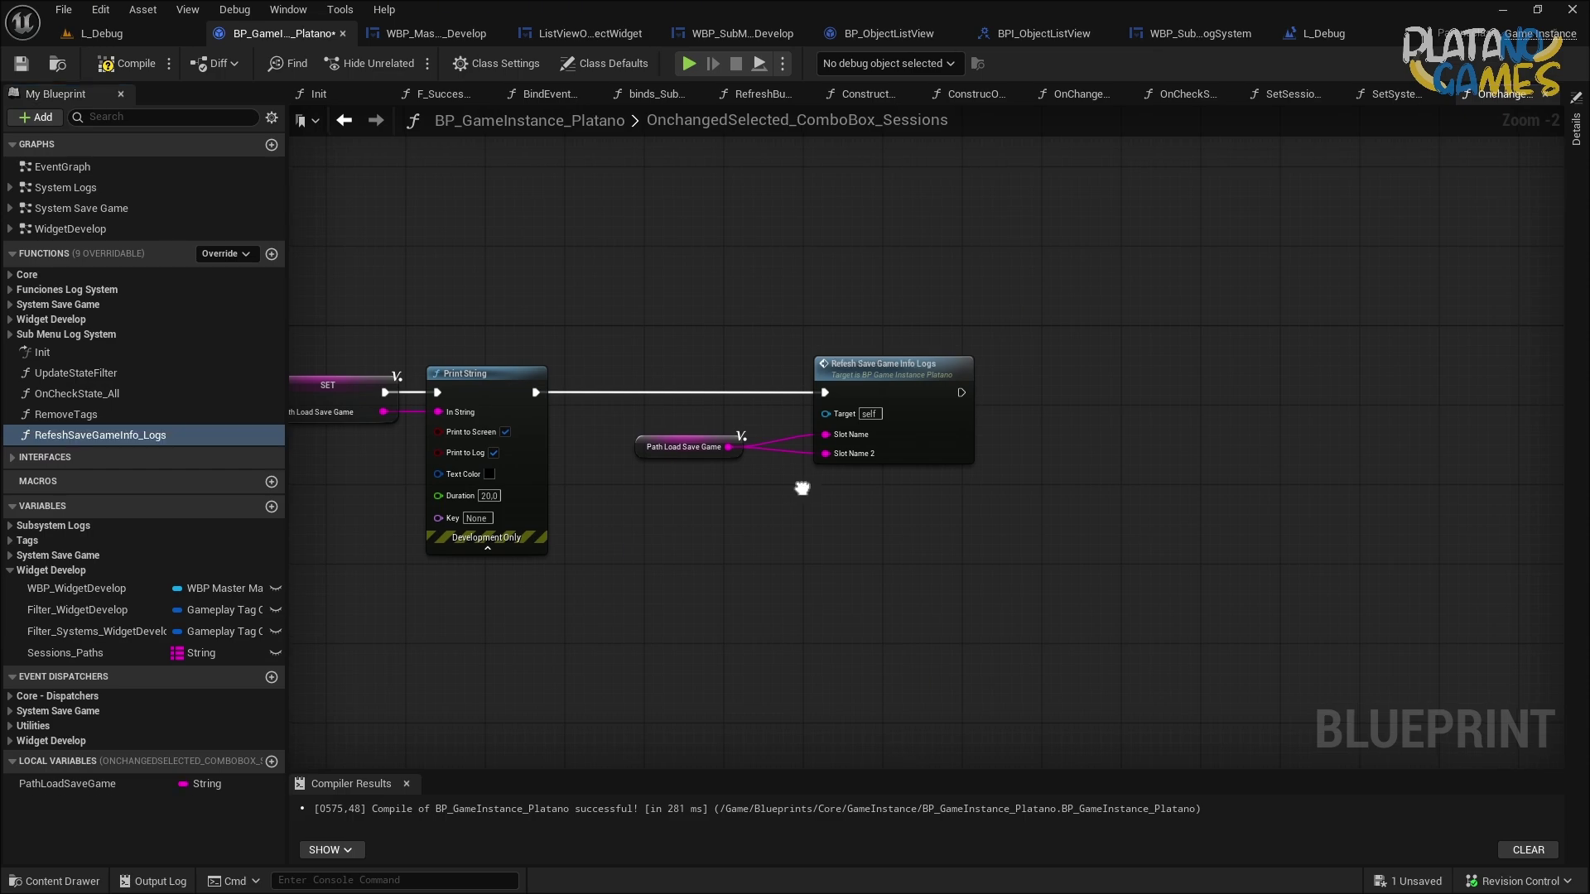
{"action": "scroll", "coordinate": [835, 510], "scroll_direction": "up", "scroll_amount": 2}
{"action": "double_click", "coordinate": [1011, 434]}
Remove the Slot Name 2 input and wire Slot Name into Does Save Game Exist.
{"action": "left_click_drag", "start_coordinate": [1011, 434], "coordinate": [360, 362]}
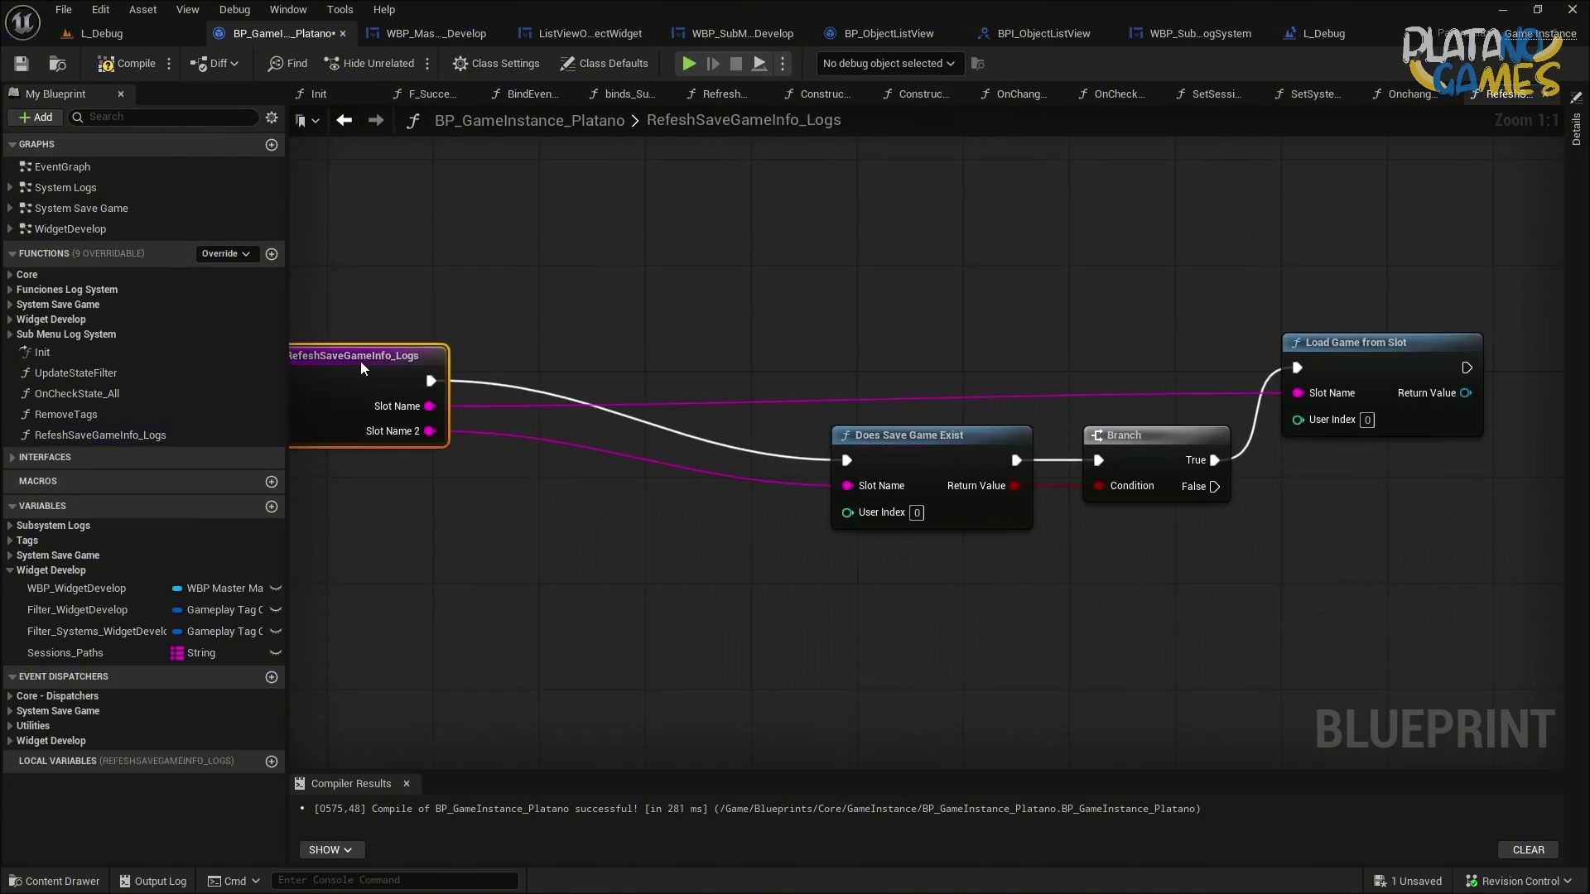
{"action": "left_click", "coordinate": [499, 416], "text": "alt"}
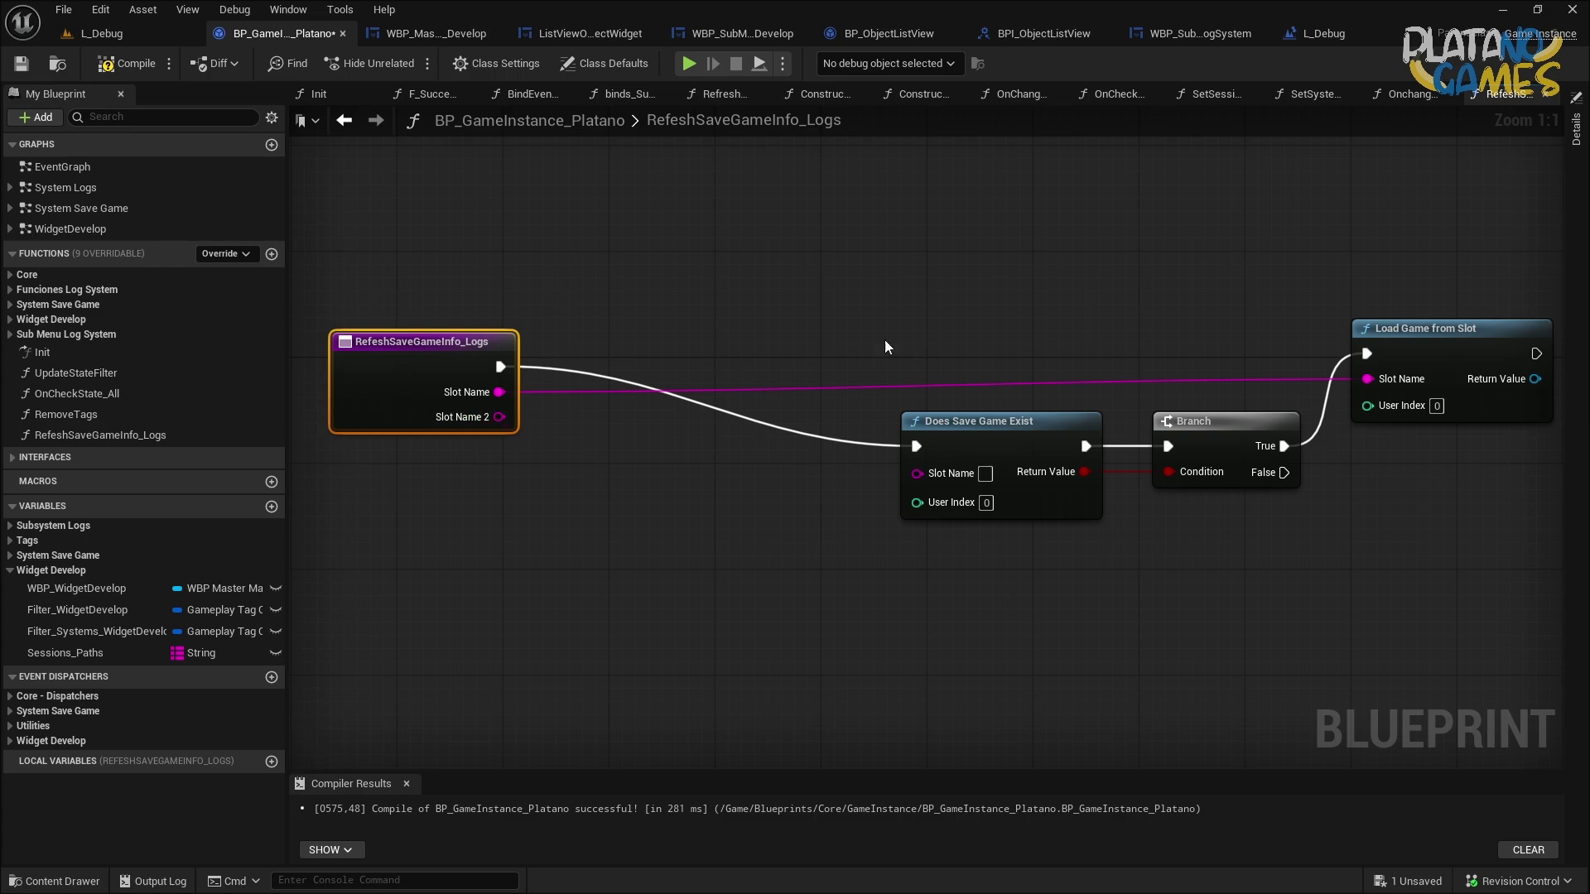
{"action": "left_click", "coordinate": [1576, 124]}
{"action": "left_click", "coordinate": [1429, 434]}
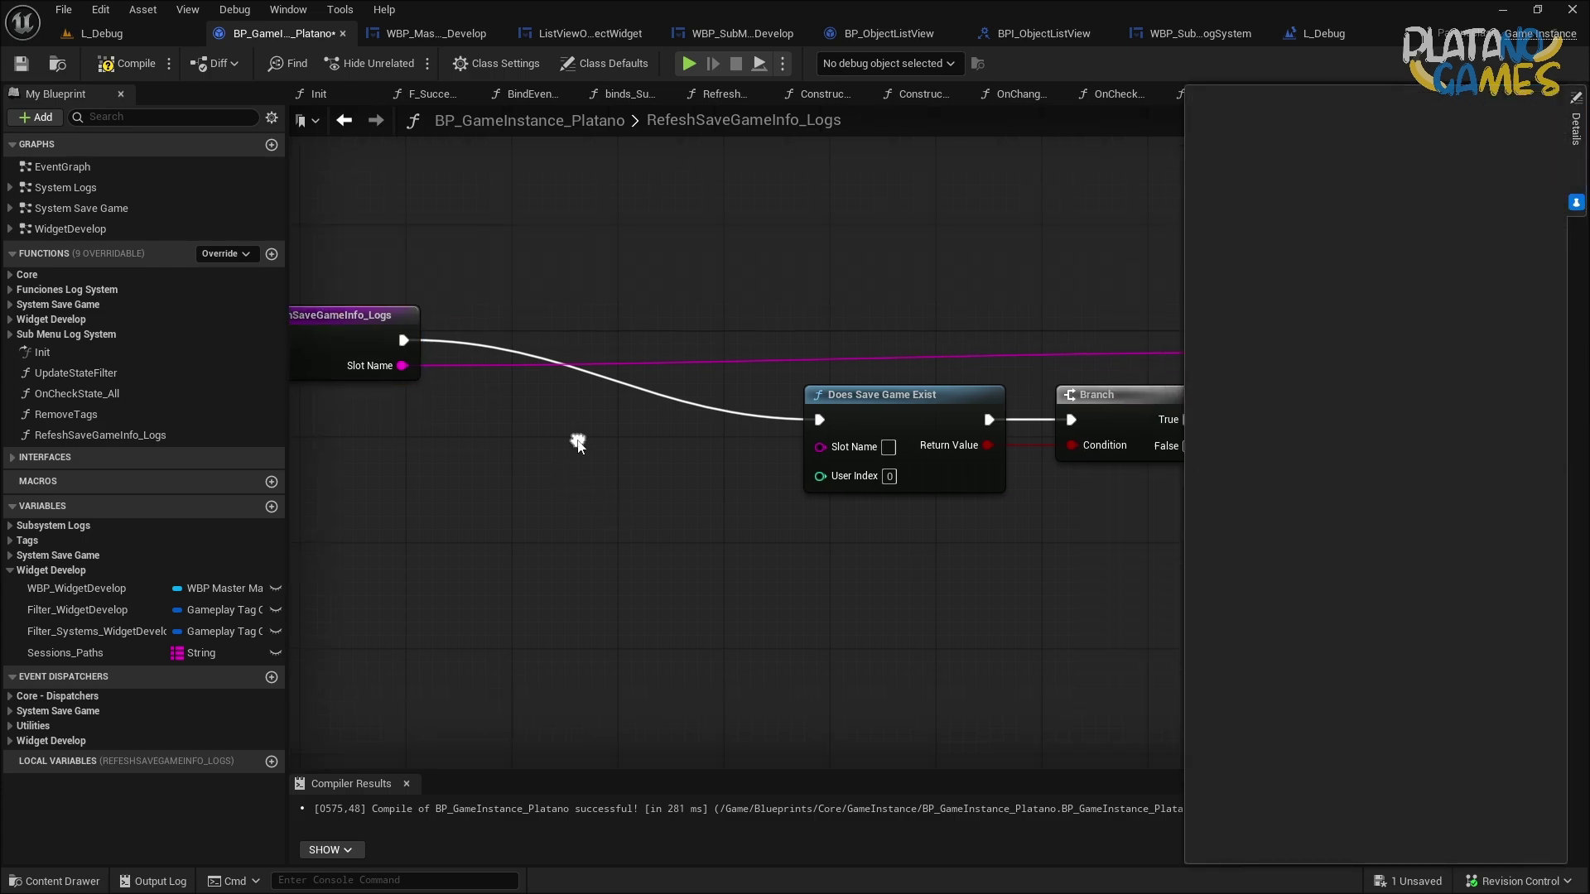
{"action": "right_click_drag", "start_coordinate": [717, 311], "coordinate": [762, 292]}
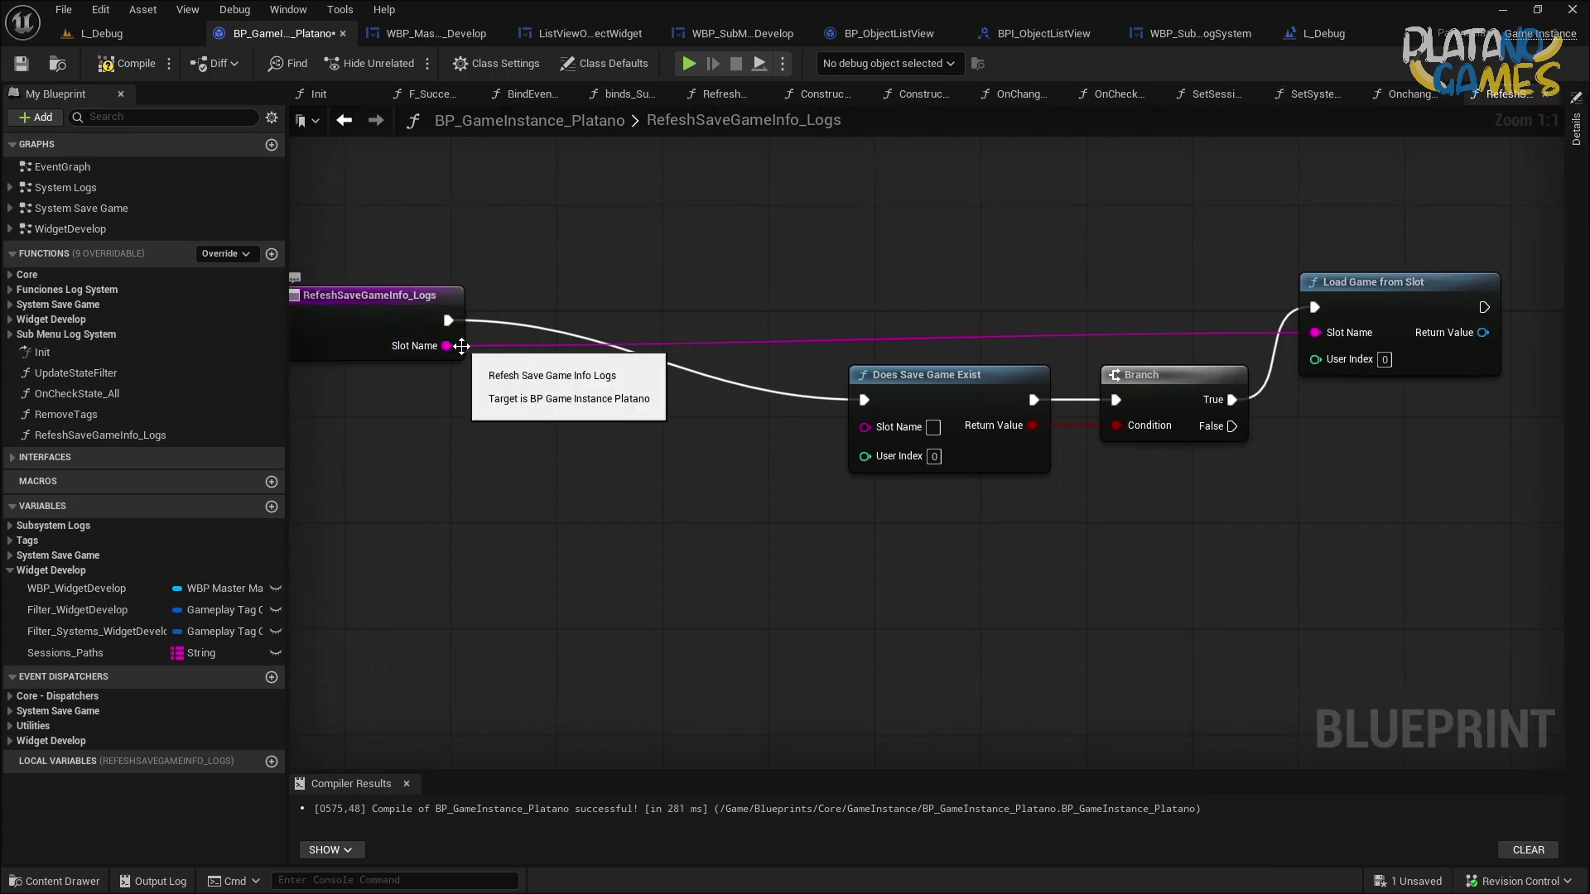
{"action": "left_click_drag", "start_coordinate": [467, 351], "coordinate": [864, 427]}
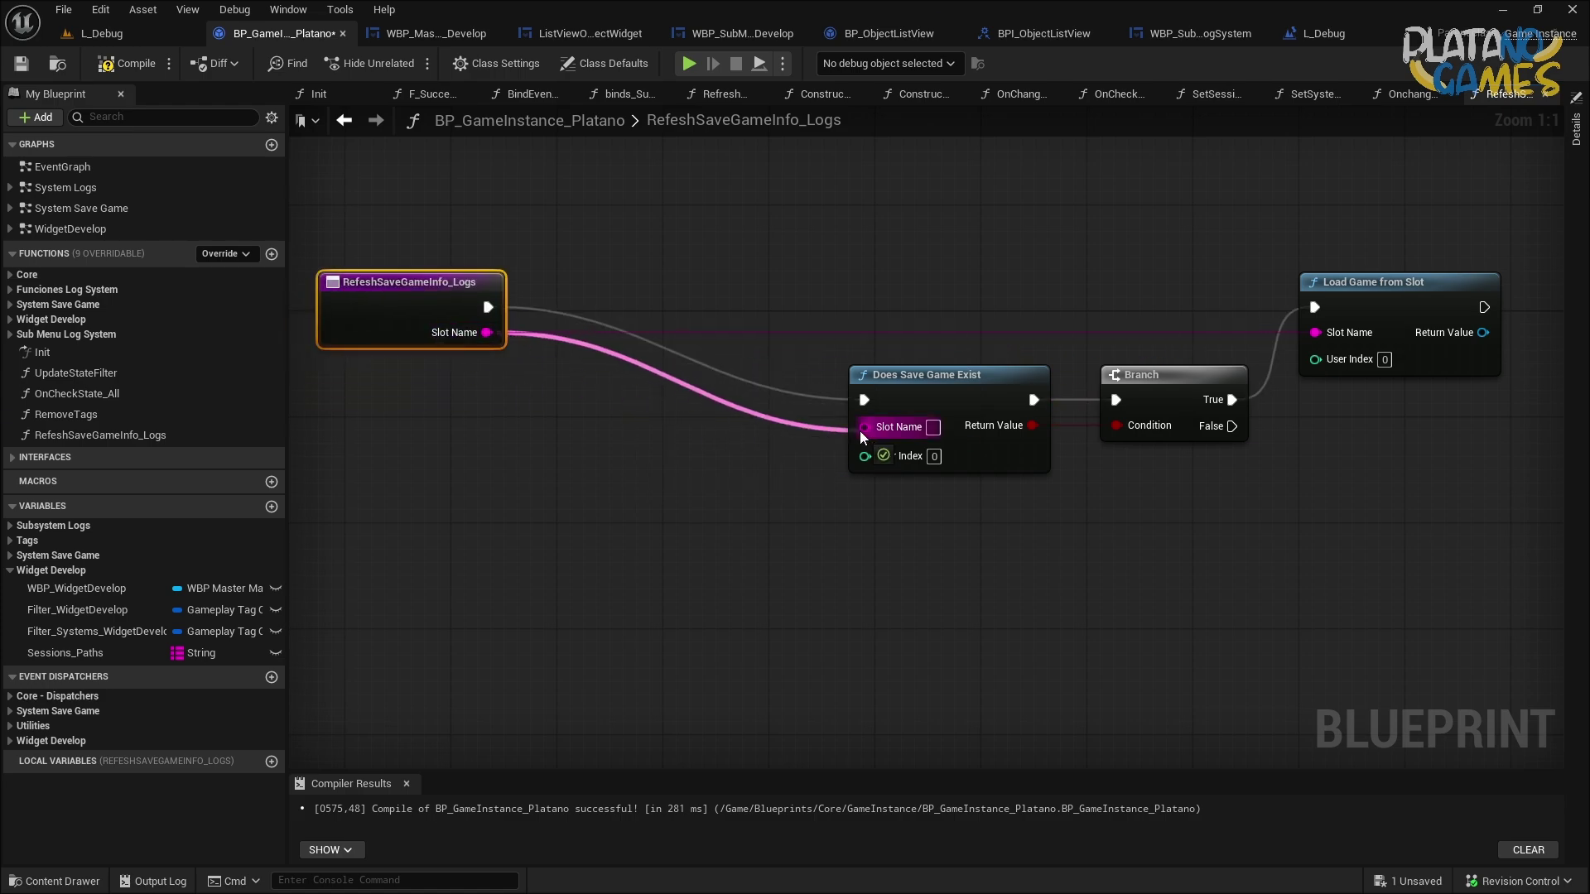
{"action": "mouse_move", "coordinate": [658, 501]}
{"action": "right_mouse_down"}
{"action": "mouse_move", "coordinate": [638, 464]}
{"action": "mouse_move", "coordinate": [700, 403]}
{"action": "right_mouse_up"}
Add a Save Game to Slot node, delete it, and place a Load Game node instead.
{"action": "right_click", "coordinate": [634, 470]}
{"action": "type", "text": "save game to slot"}
{"action": "key", "text": "Return"}
{"action": "left_click_drag", "start_coordinate": [699, 403], "coordinate": [819, 443]}
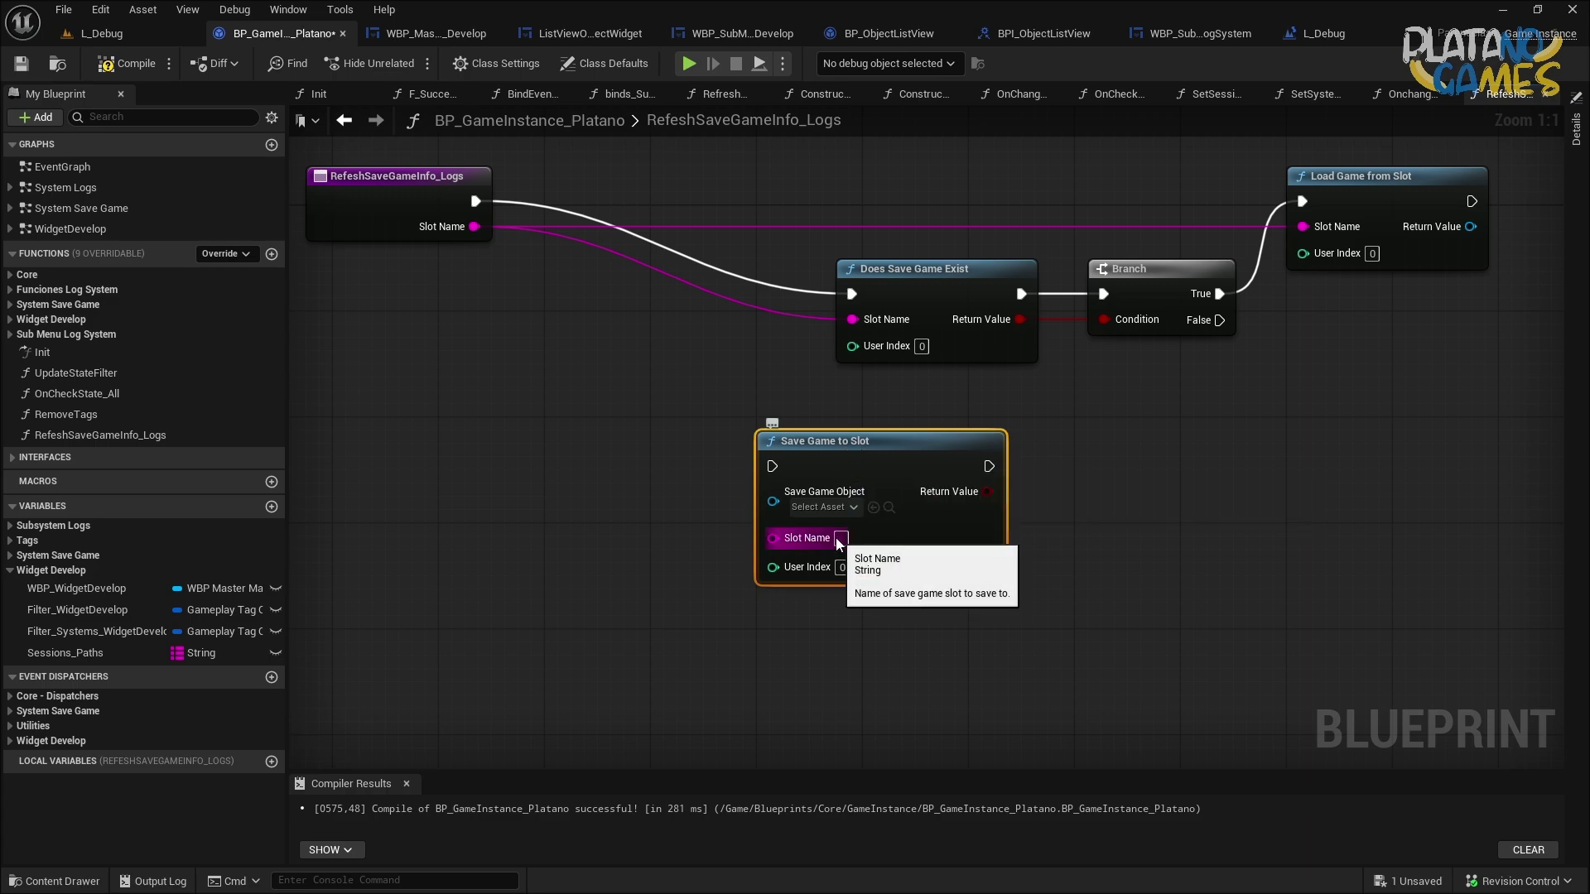
{"action": "key", "text": "Delete"}
{"action": "right_click", "coordinate": [734, 423]}
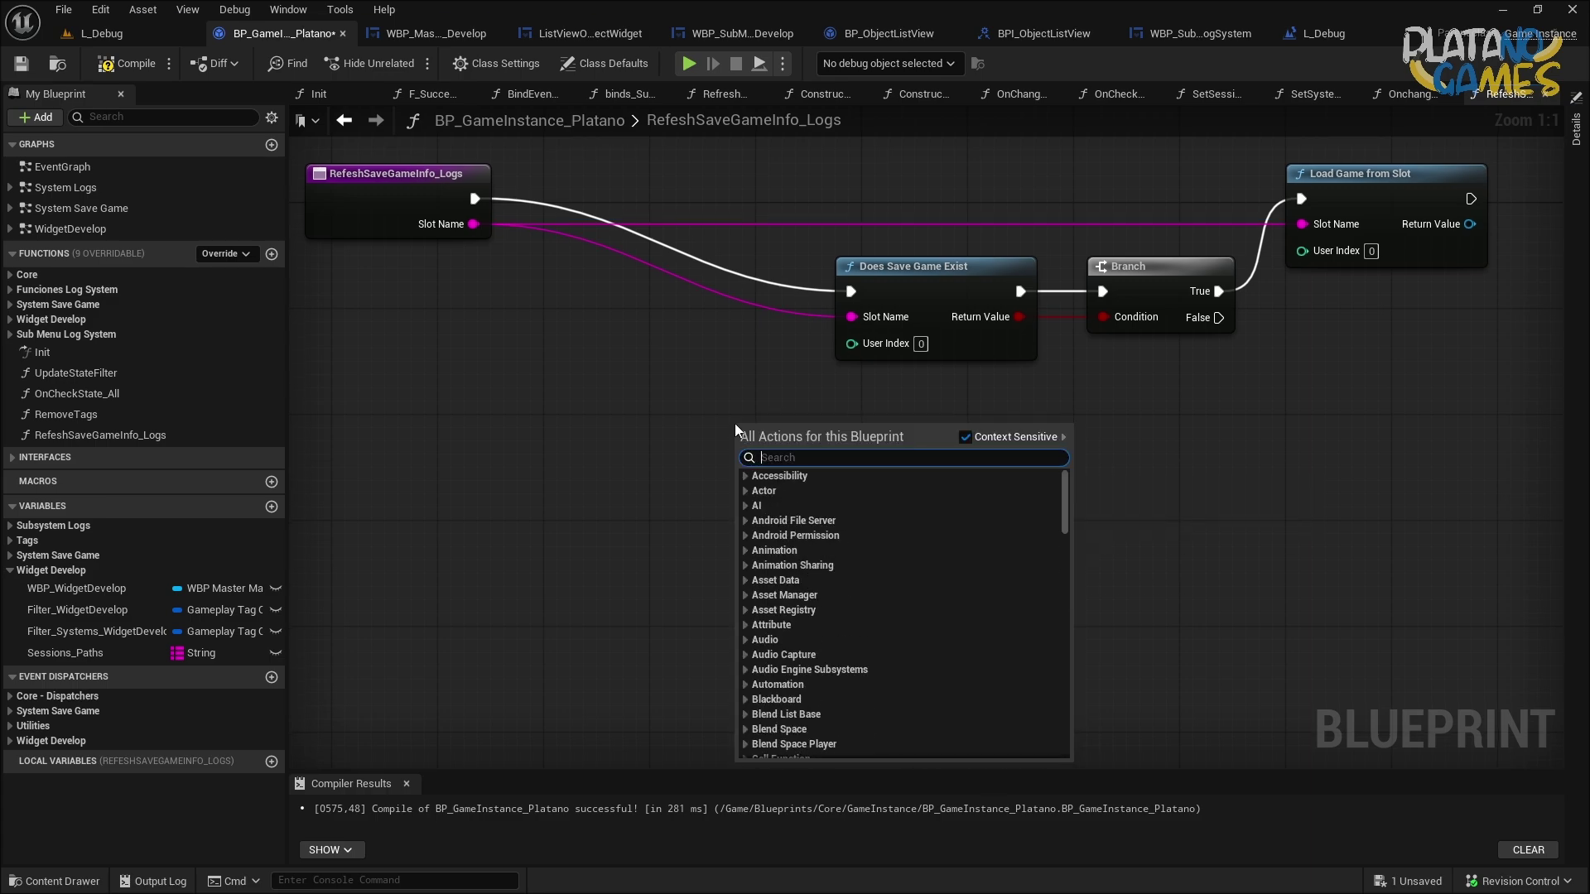
{"action": "type", "text": "load game"}
{"action": "key", "text": "Return"}
Keep the Load Game node's Save Game class as Master_SaveGame and type as Session.
{"action": "right_click_drag", "start_coordinate": [734, 424], "coordinate": [713, 344]}
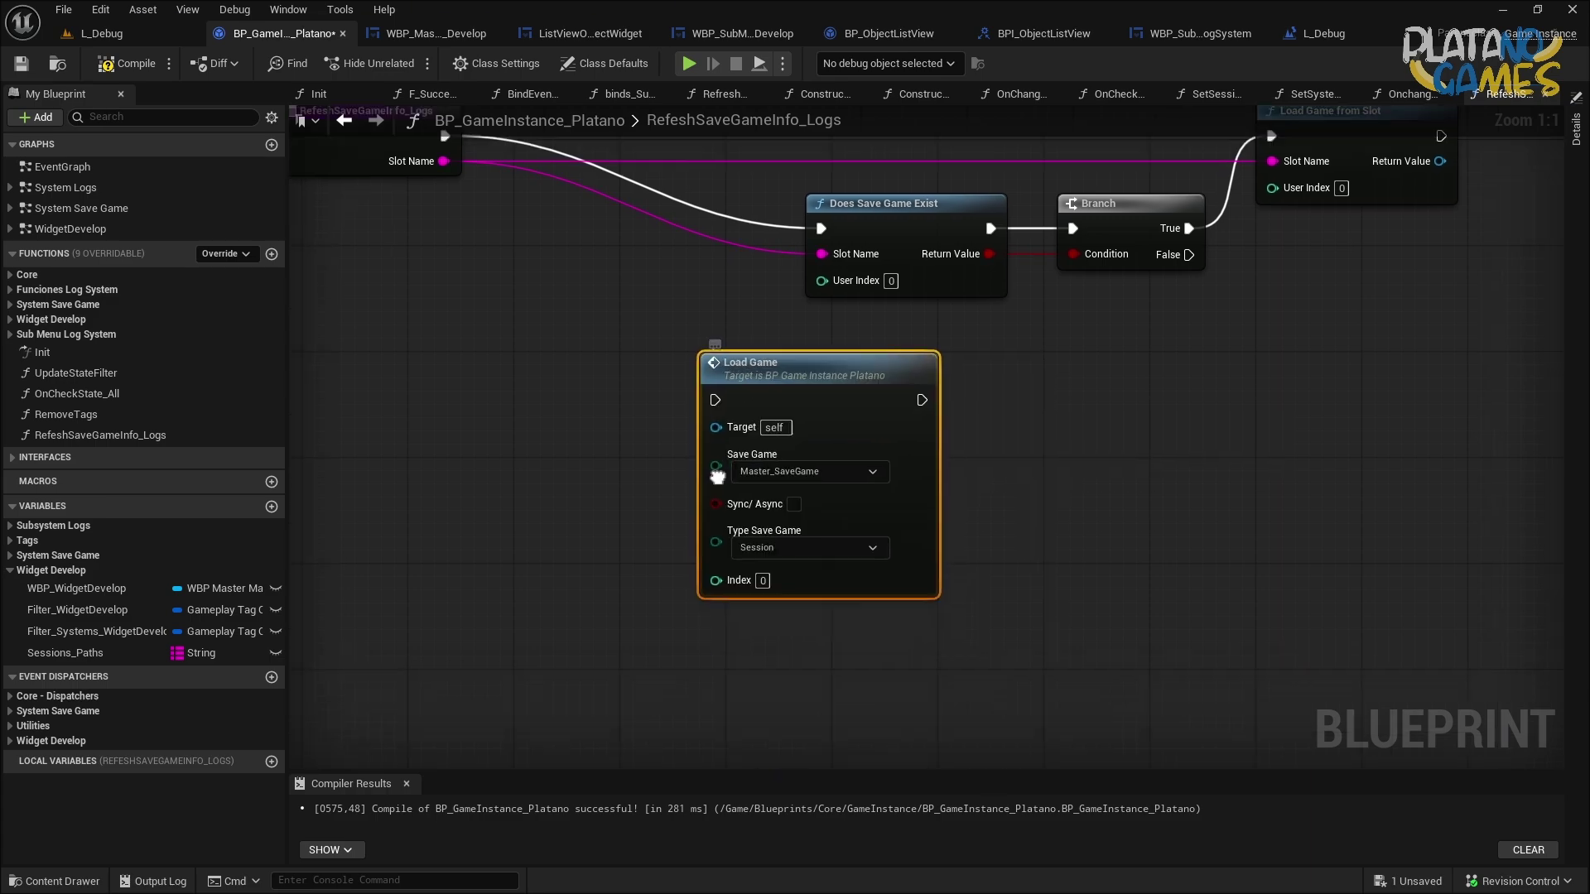
{"action": "left_click", "coordinate": [843, 456]}
{"action": "left_click", "coordinate": [810, 590]}
{"action": "left_click", "coordinate": [818, 531]}
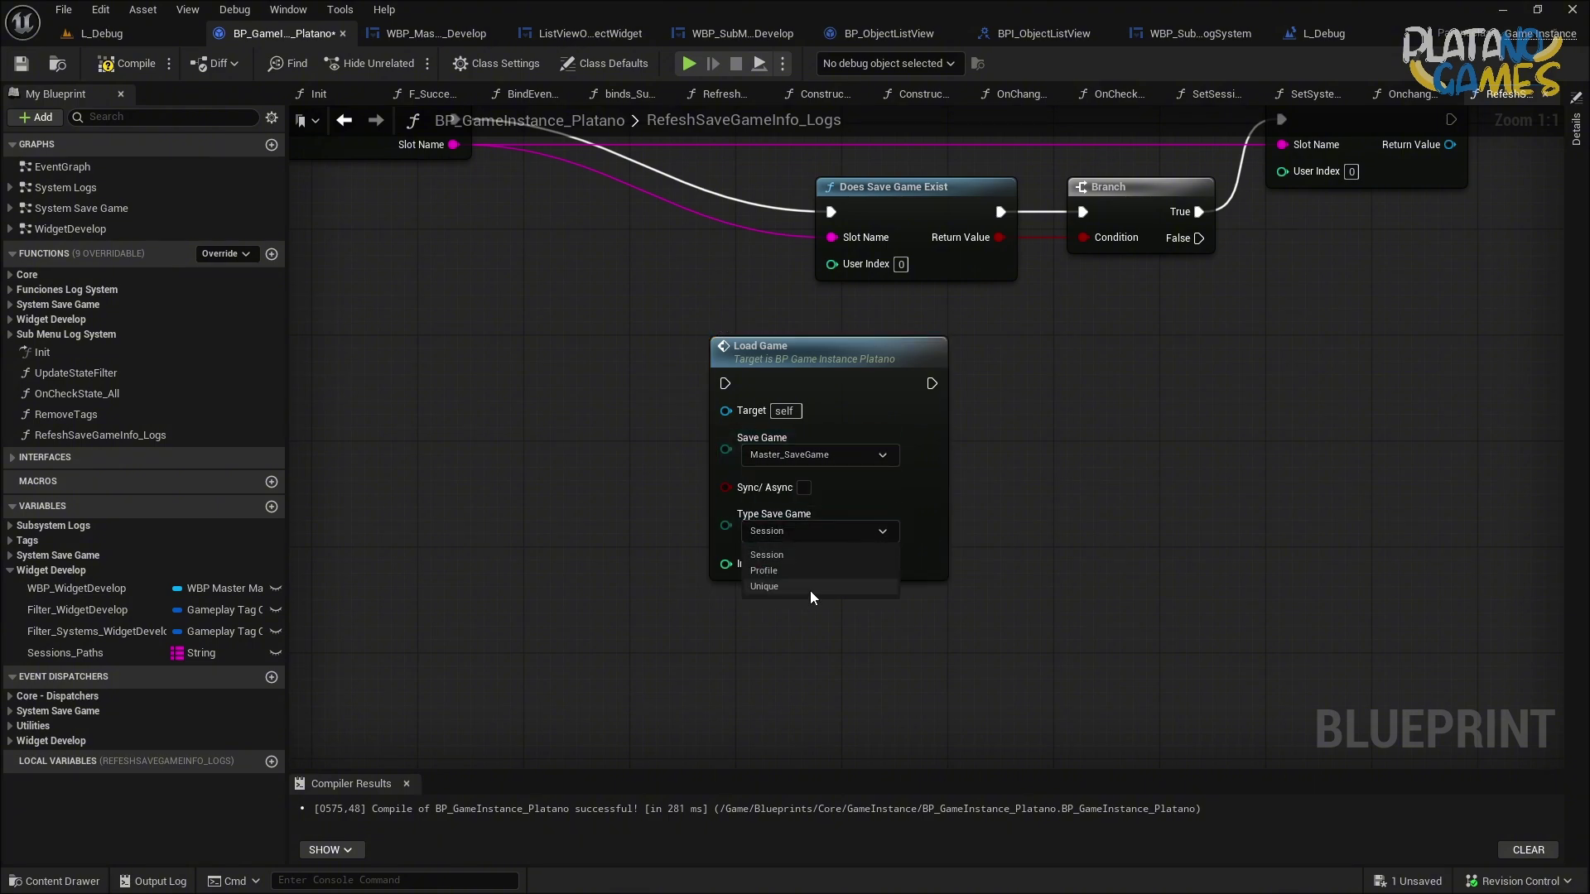
{"action": "left_click", "coordinate": [807, 551]}
{"action": "left_click", "coordinate": [810, 531]}
Reposition the Load Game node and compile the blueprint.
{"action": "right_click_drag", "start_coordinate": [982, 551], "coordinate": [1002, 544]}
{"action": "left_click_drag", "start_coordinate": [955, 507], "coordinate": [969, 507]}
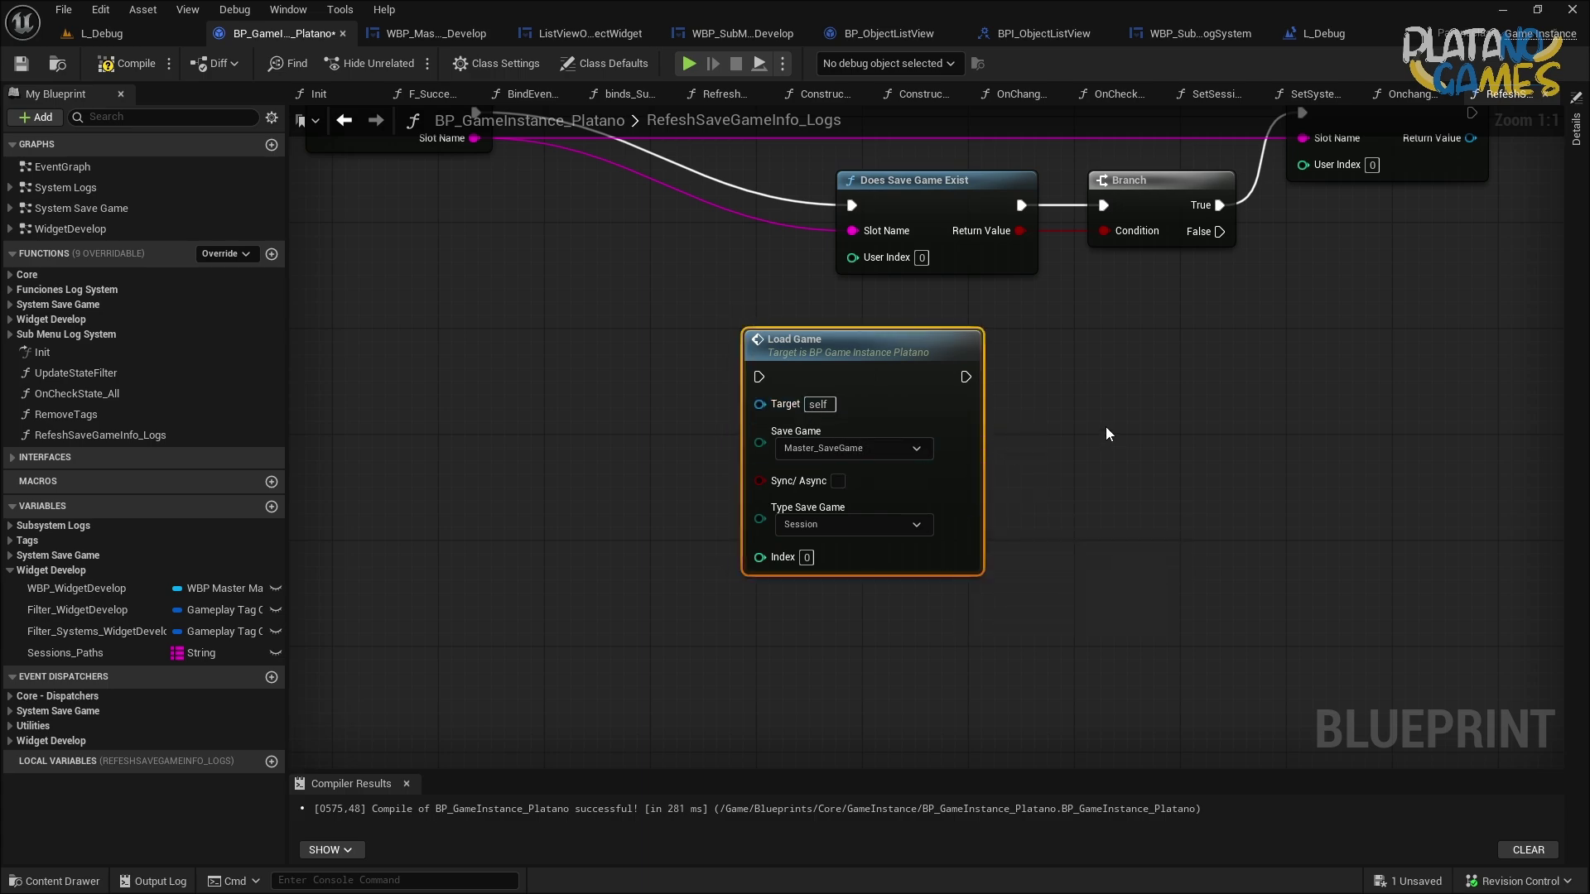
{"action": "right_click_drag", "start_coordinate": [1021, 422], "coordinate": [995, 506]}
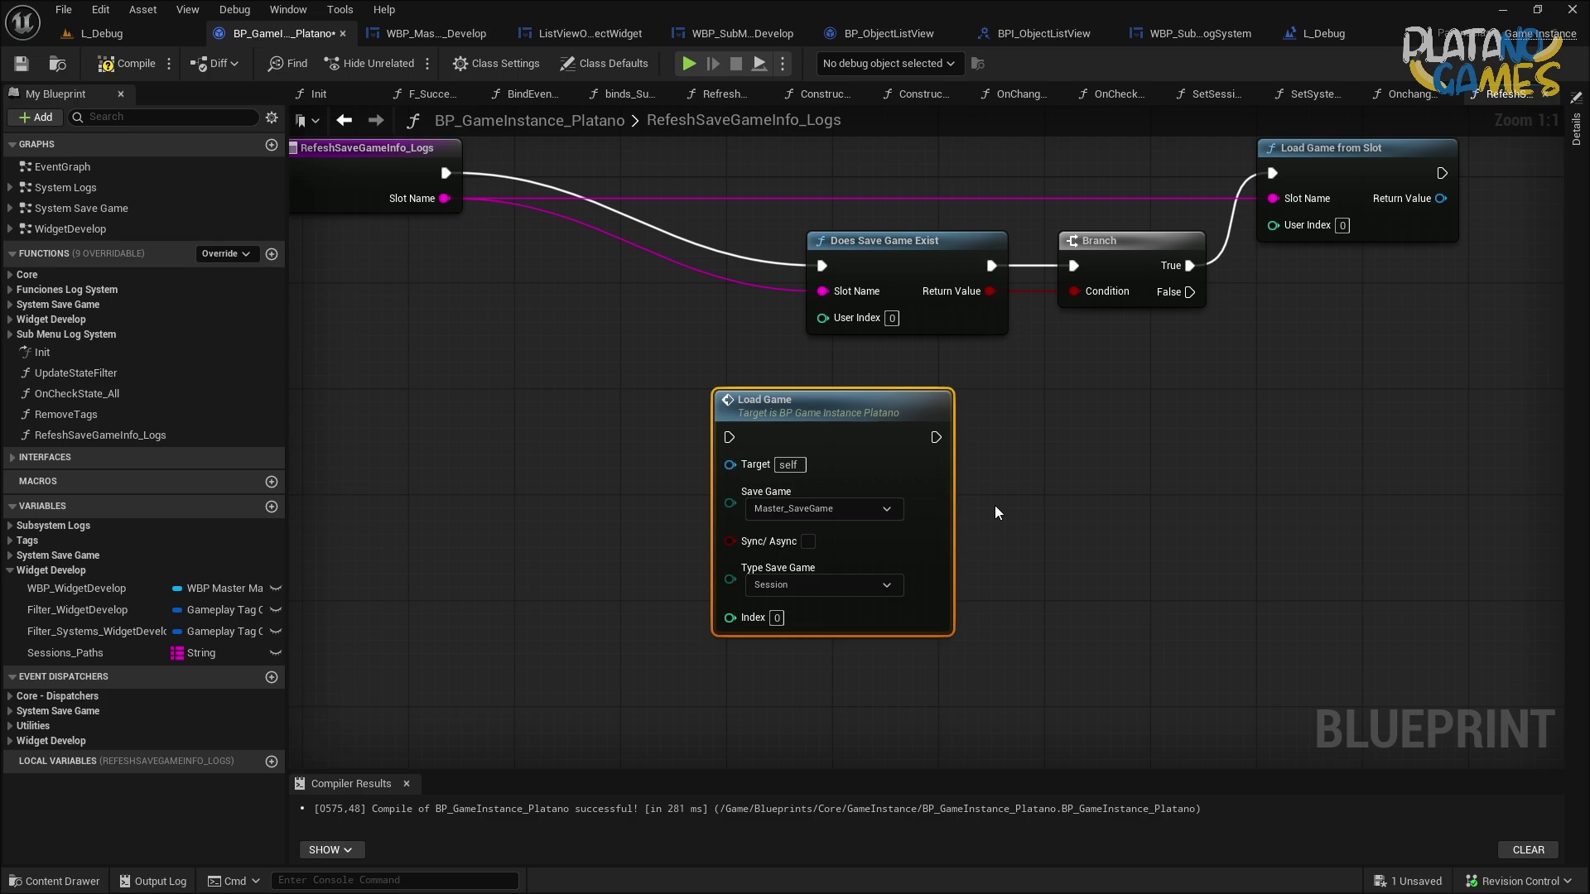
{"action": "left_click_drag", "start_coordinate": [769, 404], "coordinate": [730, 431]}
{"action": "right_click_drag", "start_coordinate": [543, 385], "coordinate": [692, 407]}
{"action": "left_click_drag", "start_coordinate": [742, 401], "coordinate": [1169, 689]}
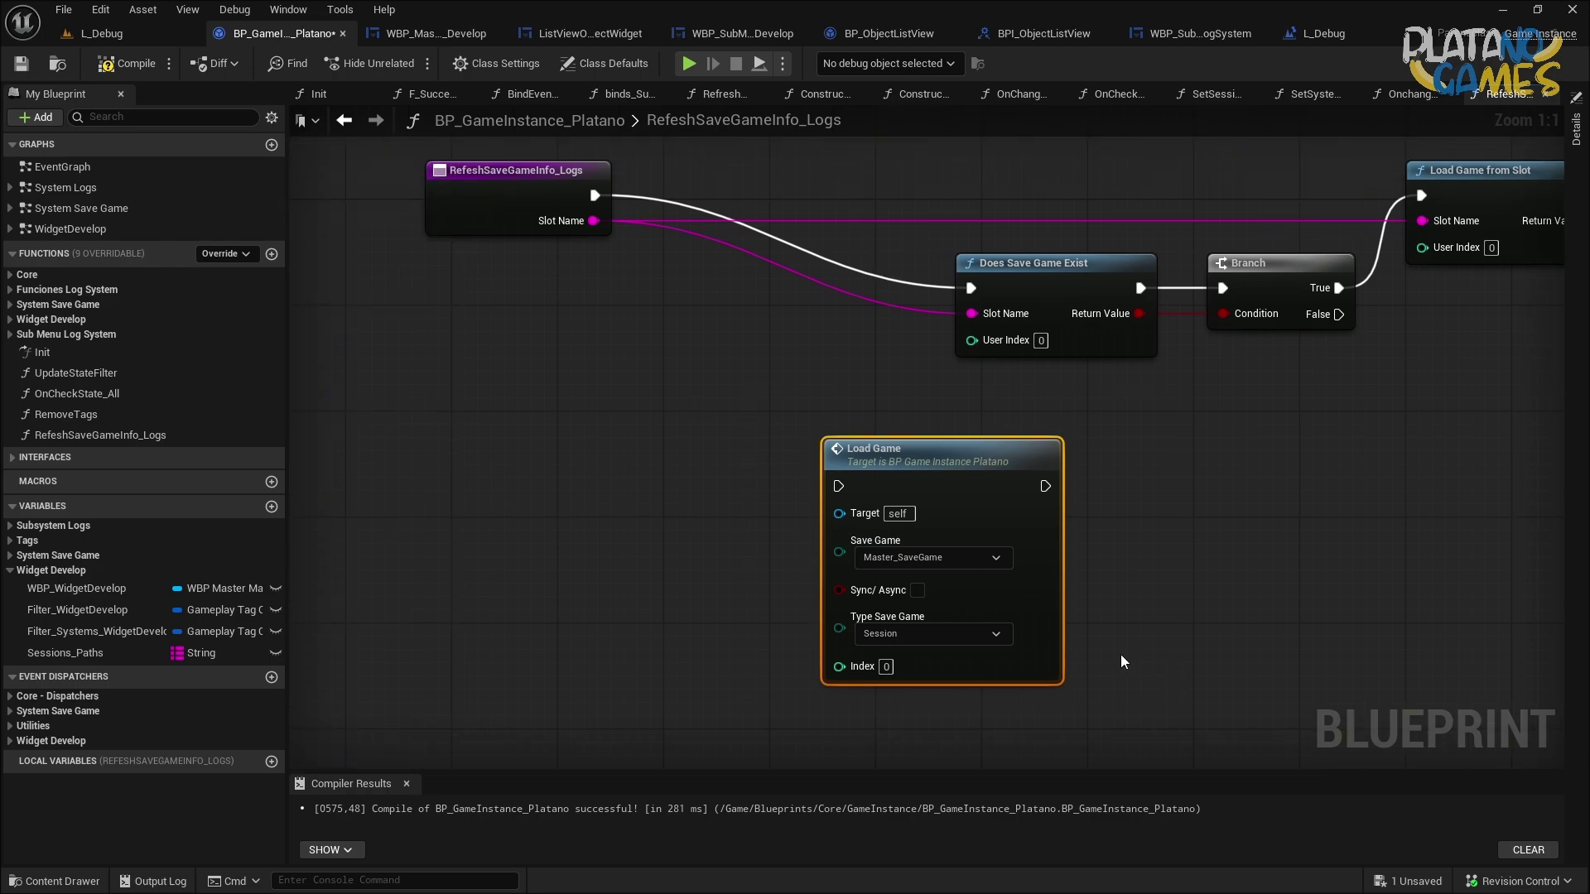
{"action": "right_click_drag", "start_coordinate": [1115, 648], "coordinate": [1024, 643]}
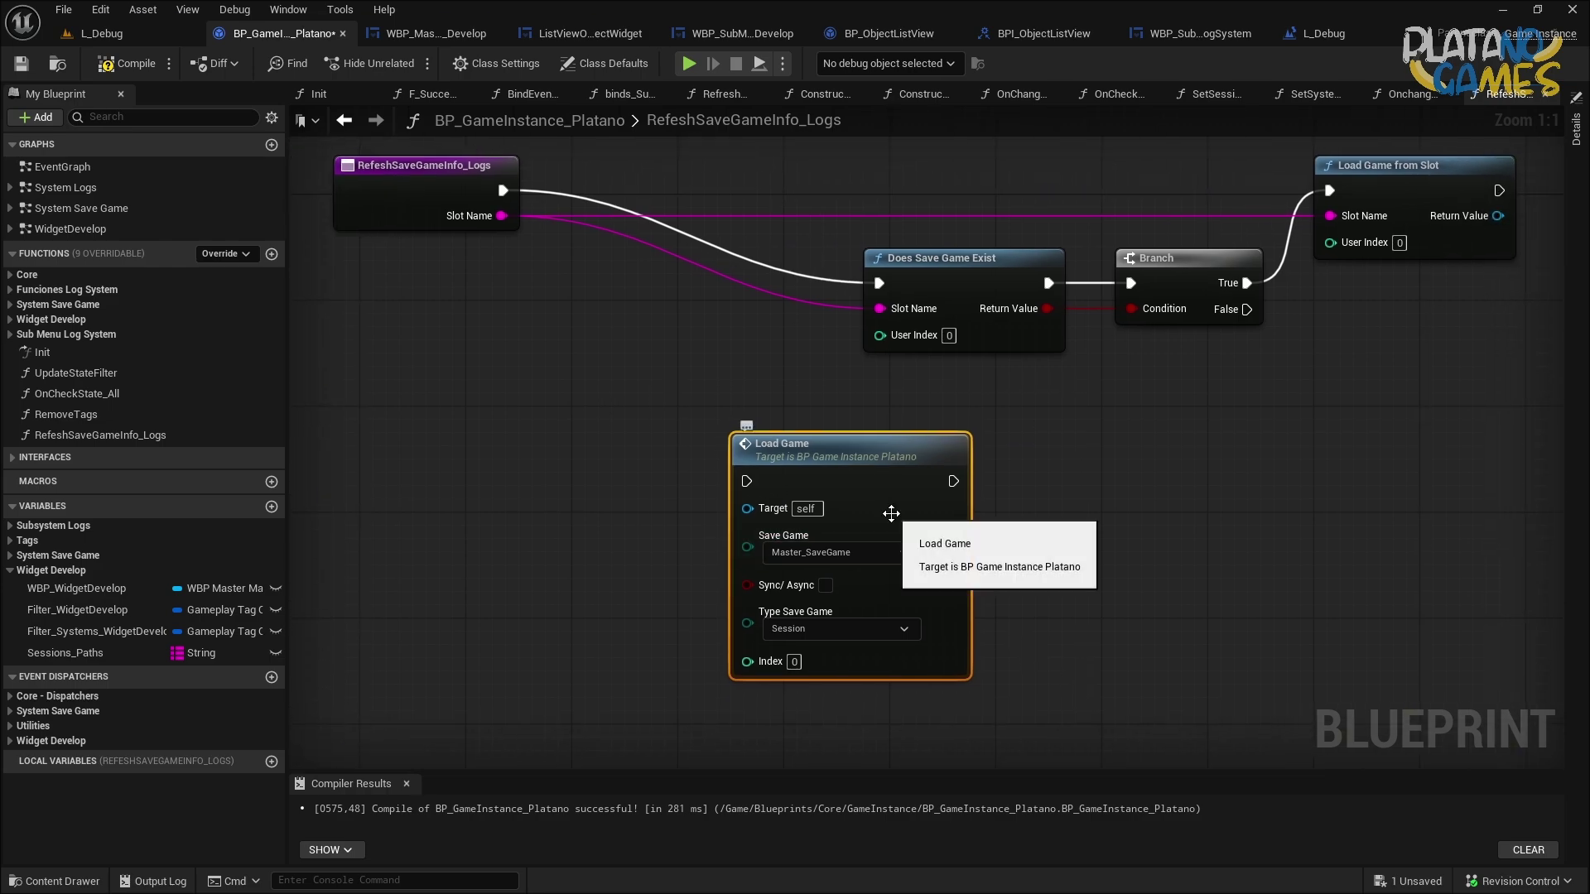
{"action": "left_click", "coordinate": [126, 63]}
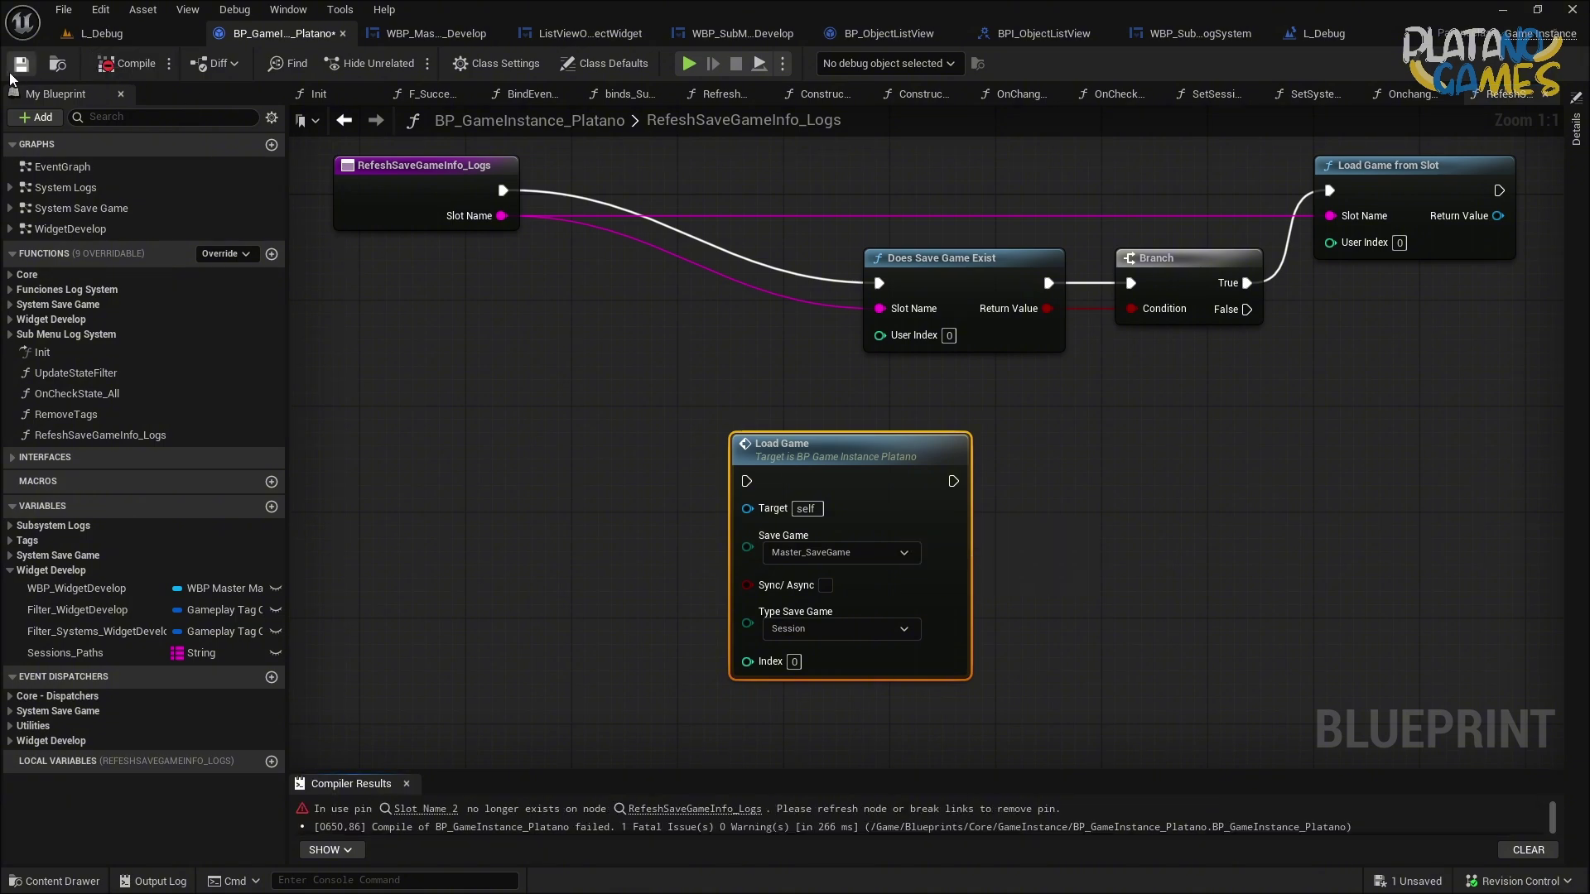
Delete Load Game, then refresh the RefeshSaveGameInfo_Logs call in OnchangedSelected_ComboBox_Sessions and recompile.
{"action": "right_click_drag", "start_coordinate": [643, 543], "coordinate": [679, 588]}
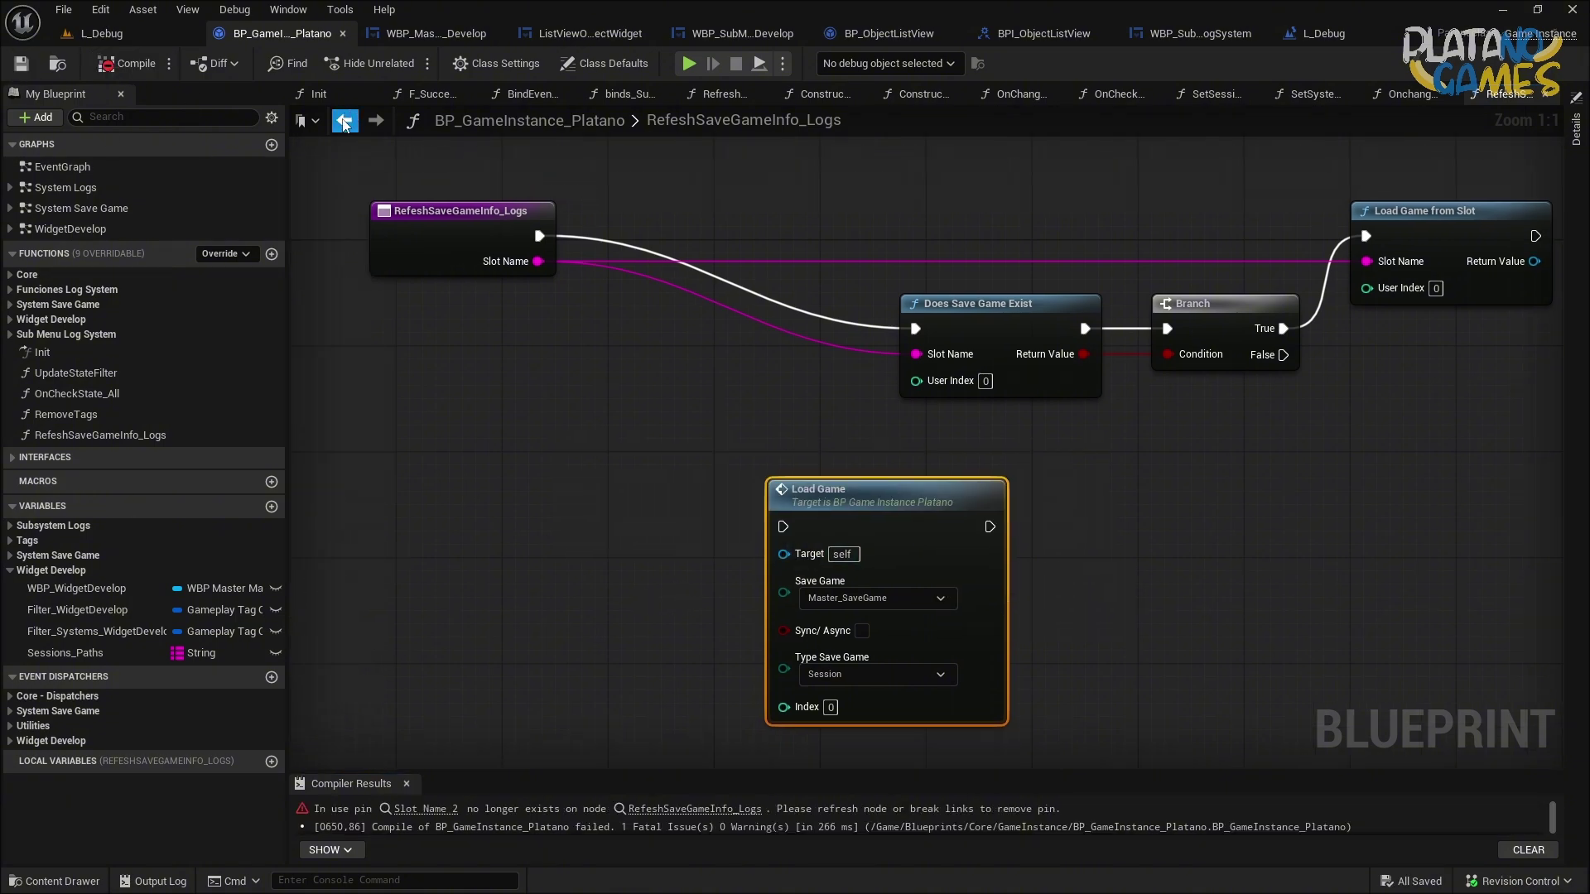
{"action": "key", "text": "Delete"}
{"action": "left_click", "coordinate": [1411, 93]}
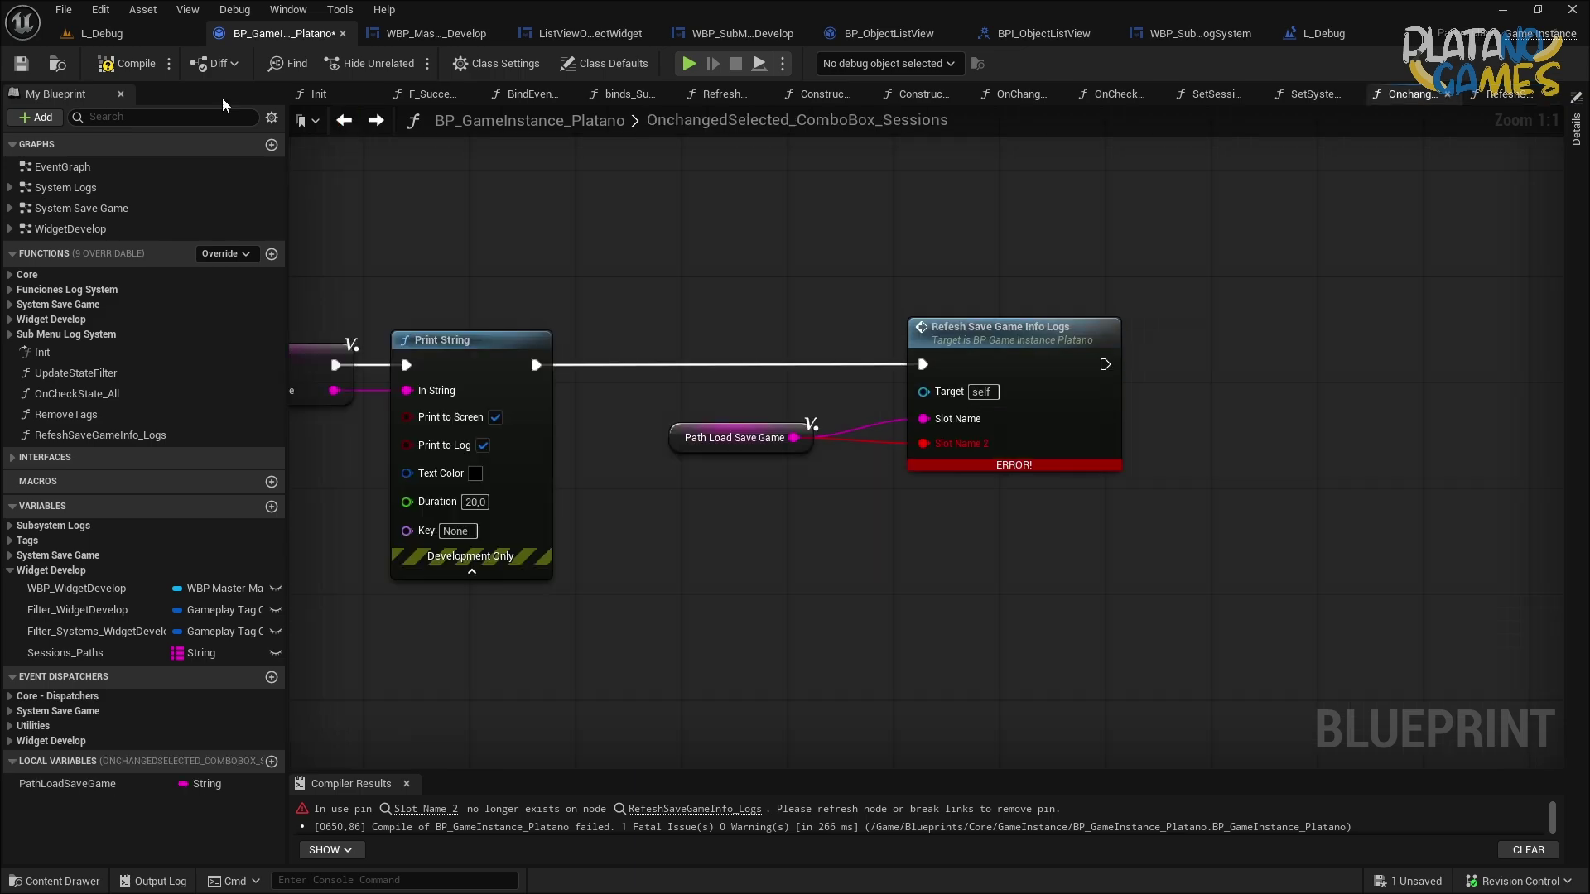
{"action": "left_click", "coordinate": [923, 443], "text": "alt"}
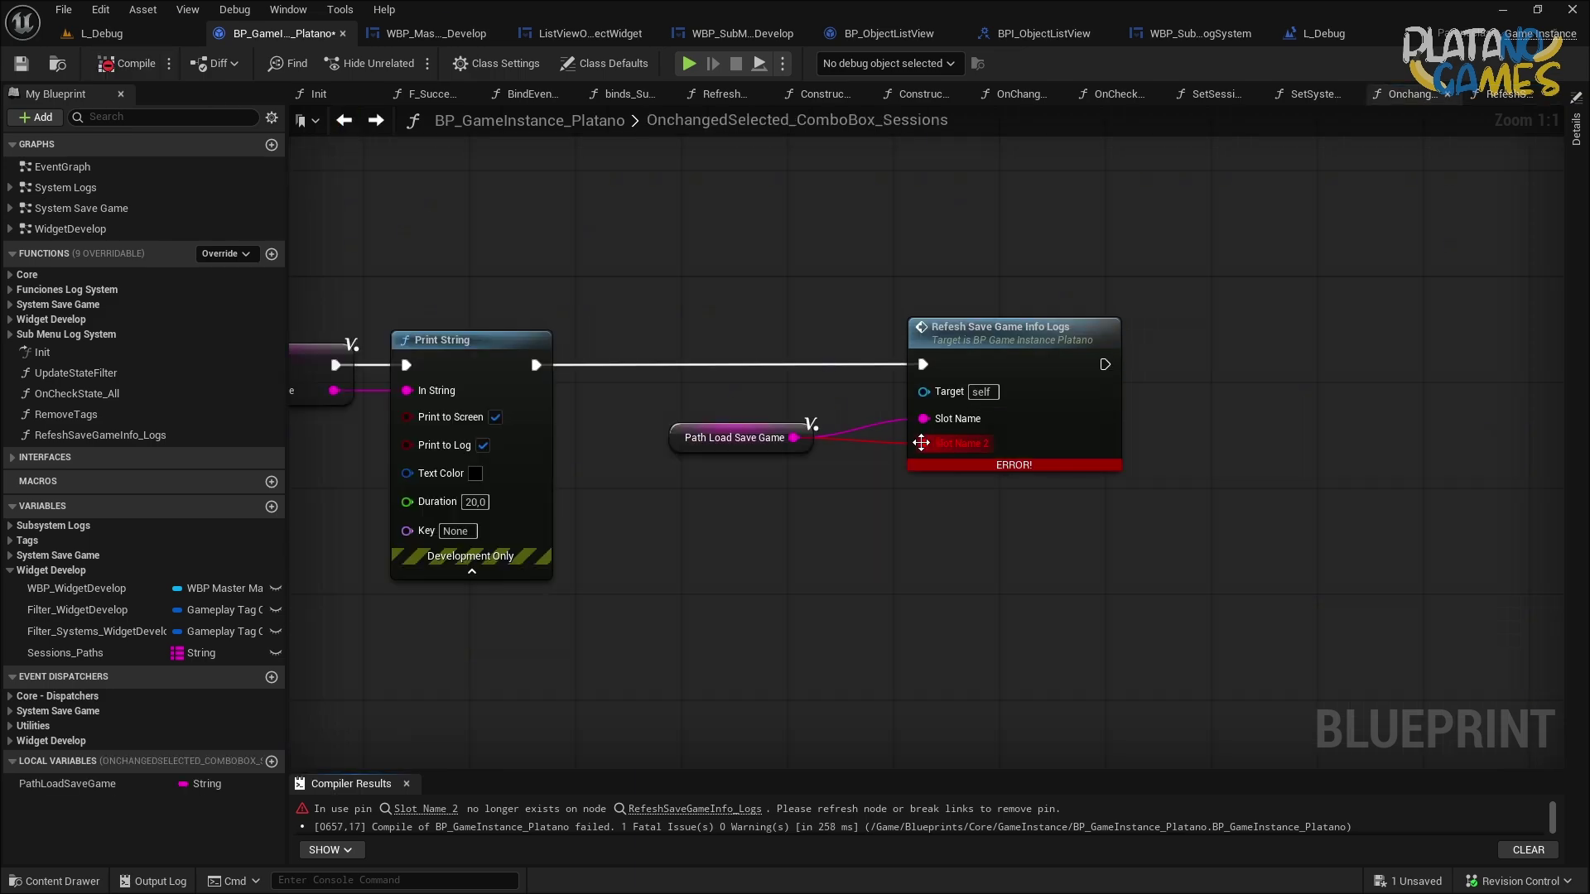
{"action": "left_click", "coordinate": [126, 63]}
Replace Print String by wiring SET's execution into the refresh call, and comment both nodes.
{"action": "left_click_drag", "start_coordinate": [737, 437], "coordinate": [790, 424]}
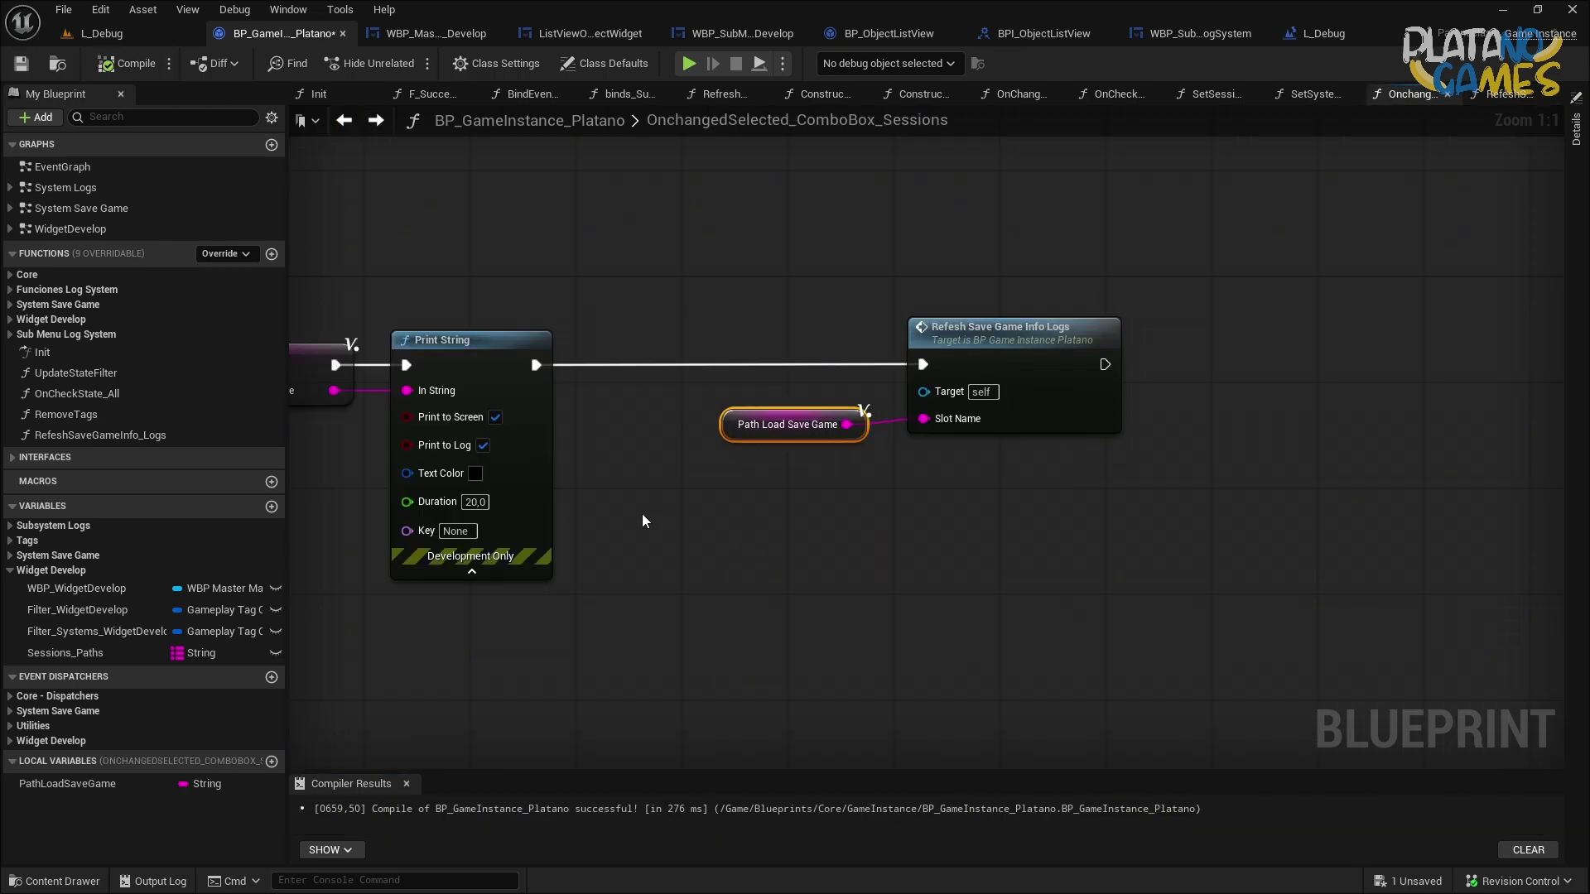
{"action": "right_click_drag", "start_coordinate": [641, 522], "coordinate": [1022, 505]}
{"action": "left_click", "coordinate": [903, 465]}
{"action": "key", "text": "Delete"}
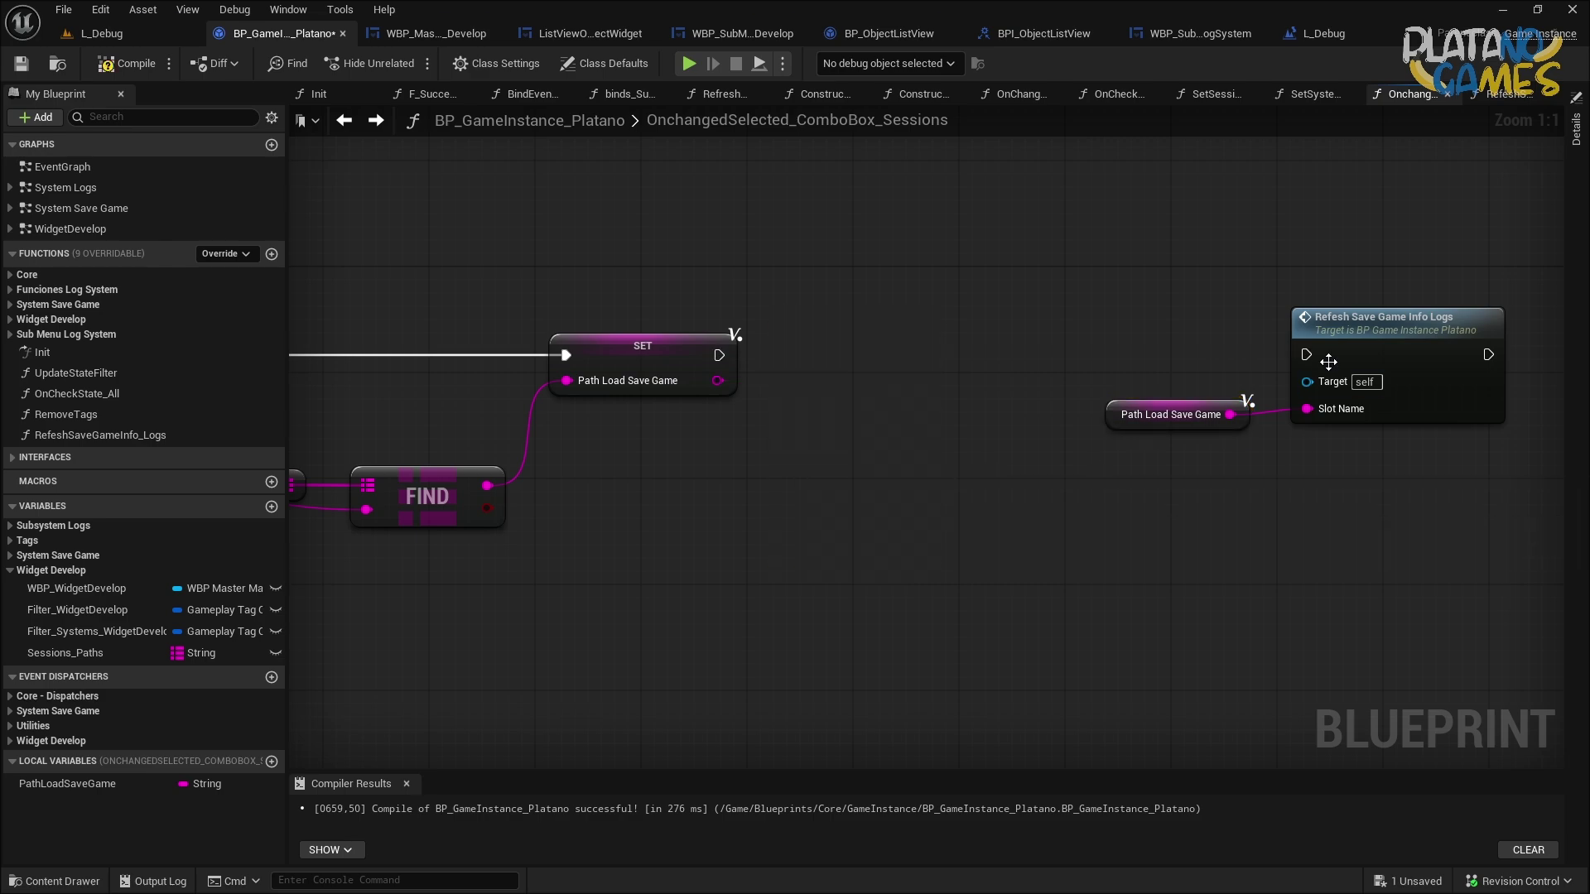
{"action": "mouse_move", "coordinate": [1306, 354]}
{"action": "left_mouse_down"}
{"action": "mouse_move", "coordinate": [636, 360]}
{"action": "mouse_move", "coordinate": [719, 354]}
{"action": "left_mouse_up"}
{"action": "left_click_drag", "start_coordinate": [865, 384], "coordinate": [1325, 447]}
{"action": "left_click_drag", "start_coordinate": [1313, 321], "coordinate": [1088, 321]}
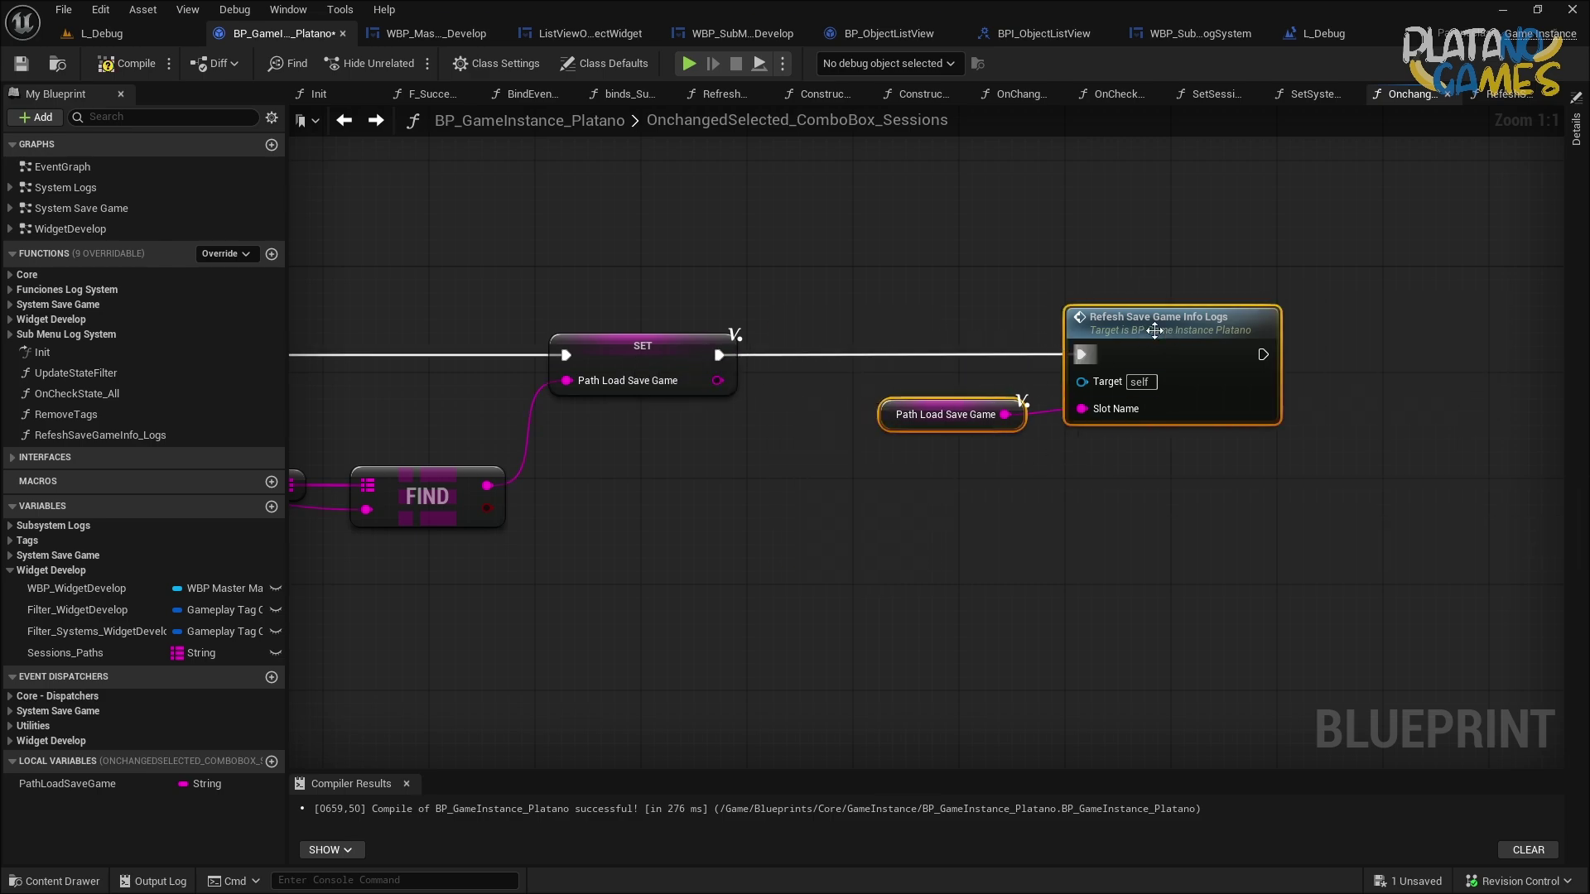
{"action": "key", "text": "c"}
Delete the leftover Print String node, then compile and save BP_GameInstance_Platano.
{"action": "right_click_drag", "start_coordinate": [785, 524], "coordinate": [1138, 517]}
{"action": "scroll", "coordinate": [1064, 509], "scroll_direction": "down", "scroll_amount": 3}
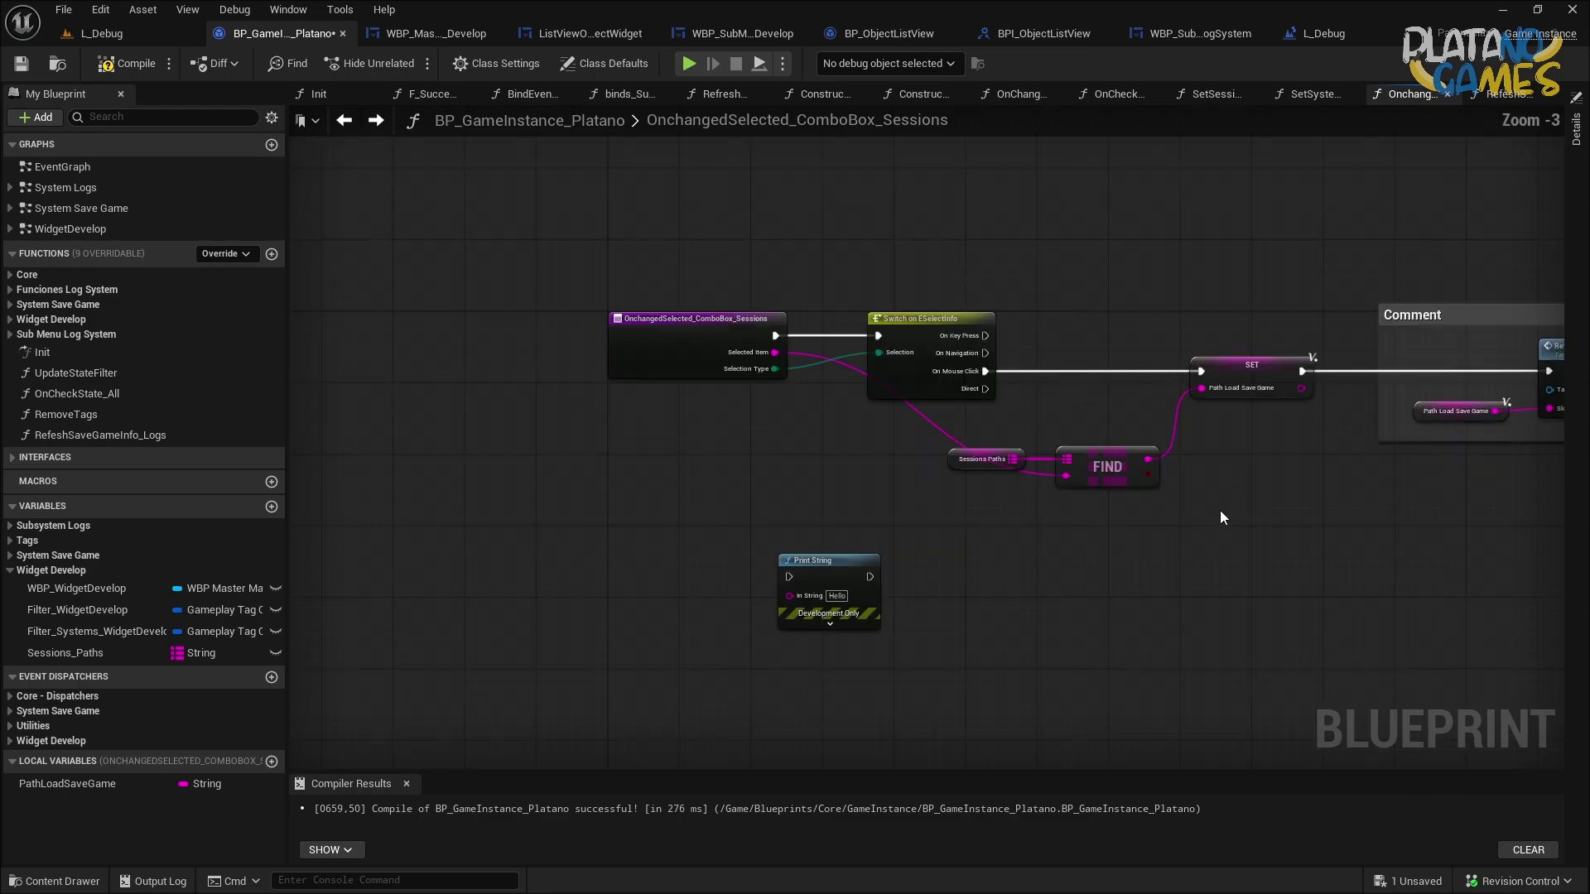
{"action": "left_click", "coordinate": [589, 589]}
{"action": "key", "text": "Delete"}
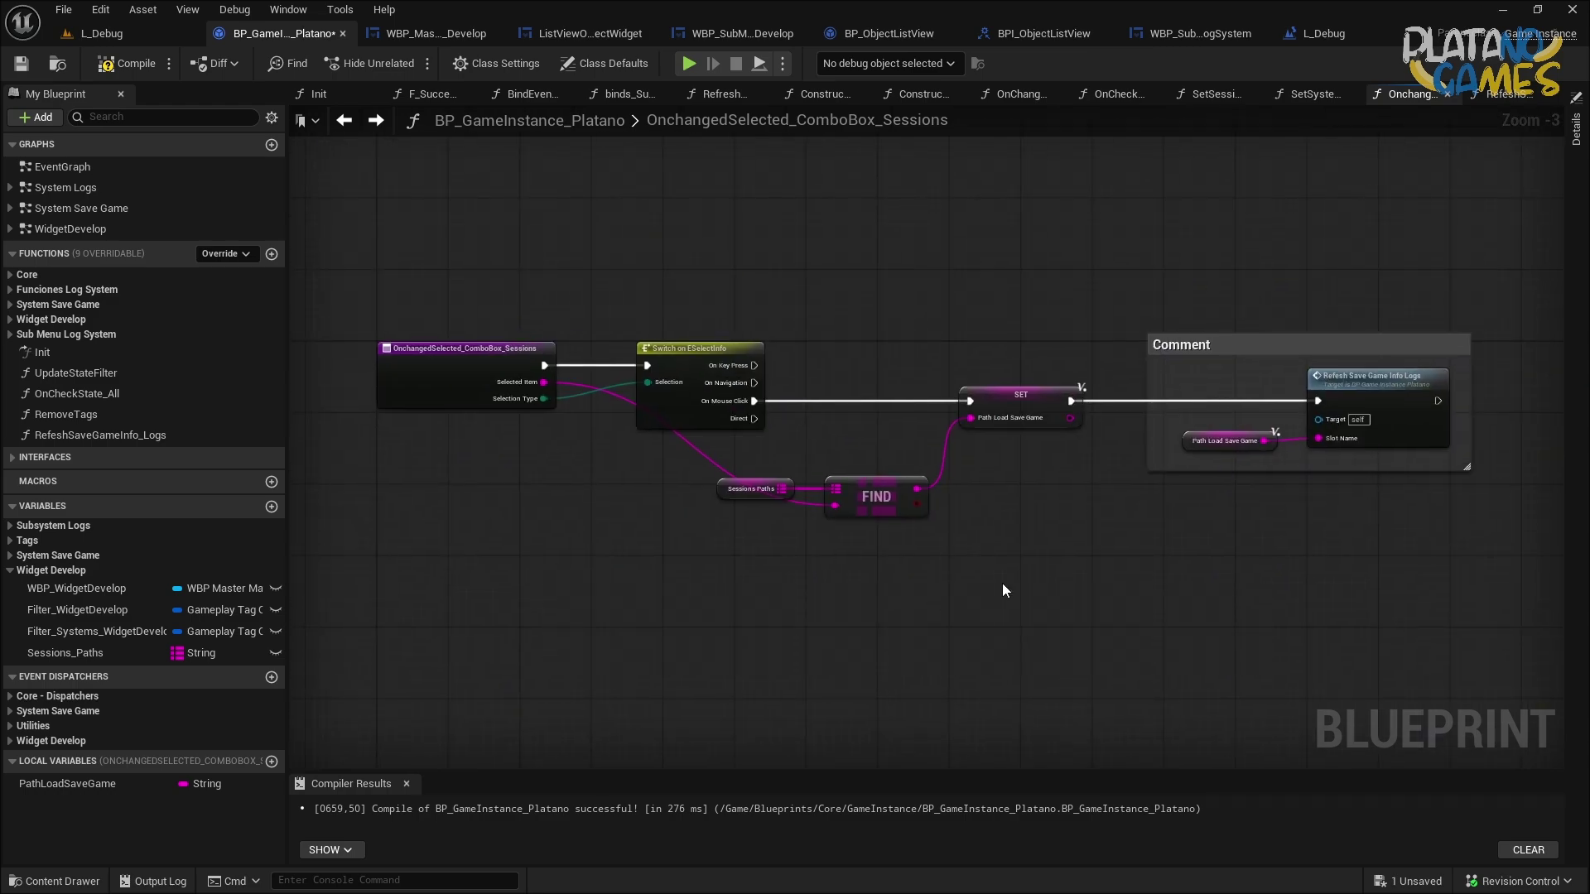
{"action": "scroll", "coordinate": [1002, 583], "scroll_direction": "up", "scroll_amount": 2}
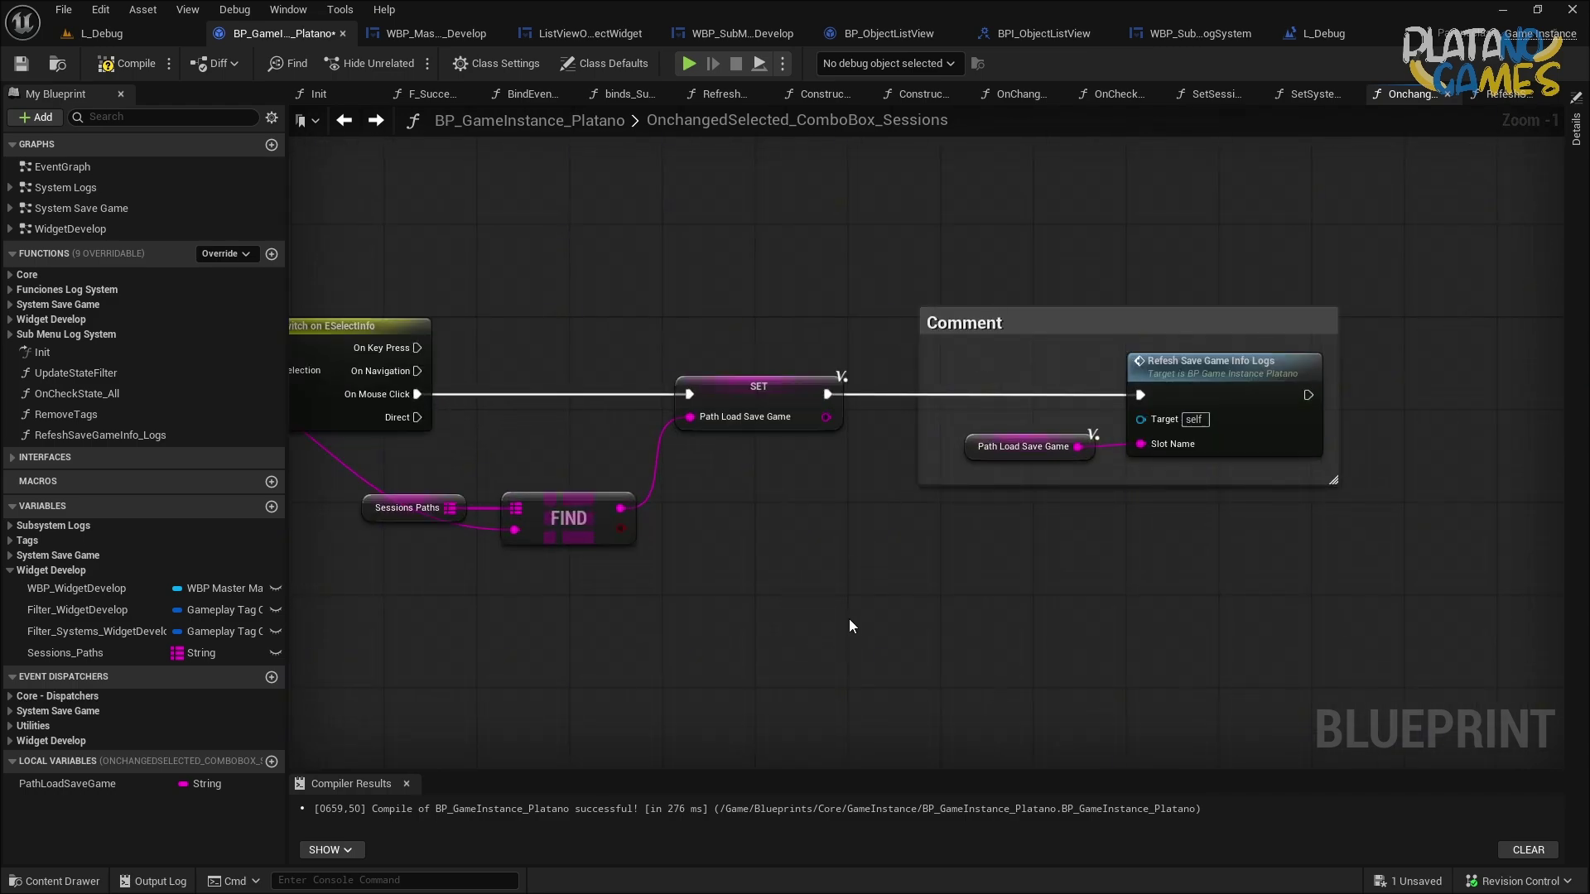
{"action": "left_click", "coordinate": [133, 63]}
{"action": "right_click_drag", "start_coordinate": [618, 324], "coordinate": [911, 338]}
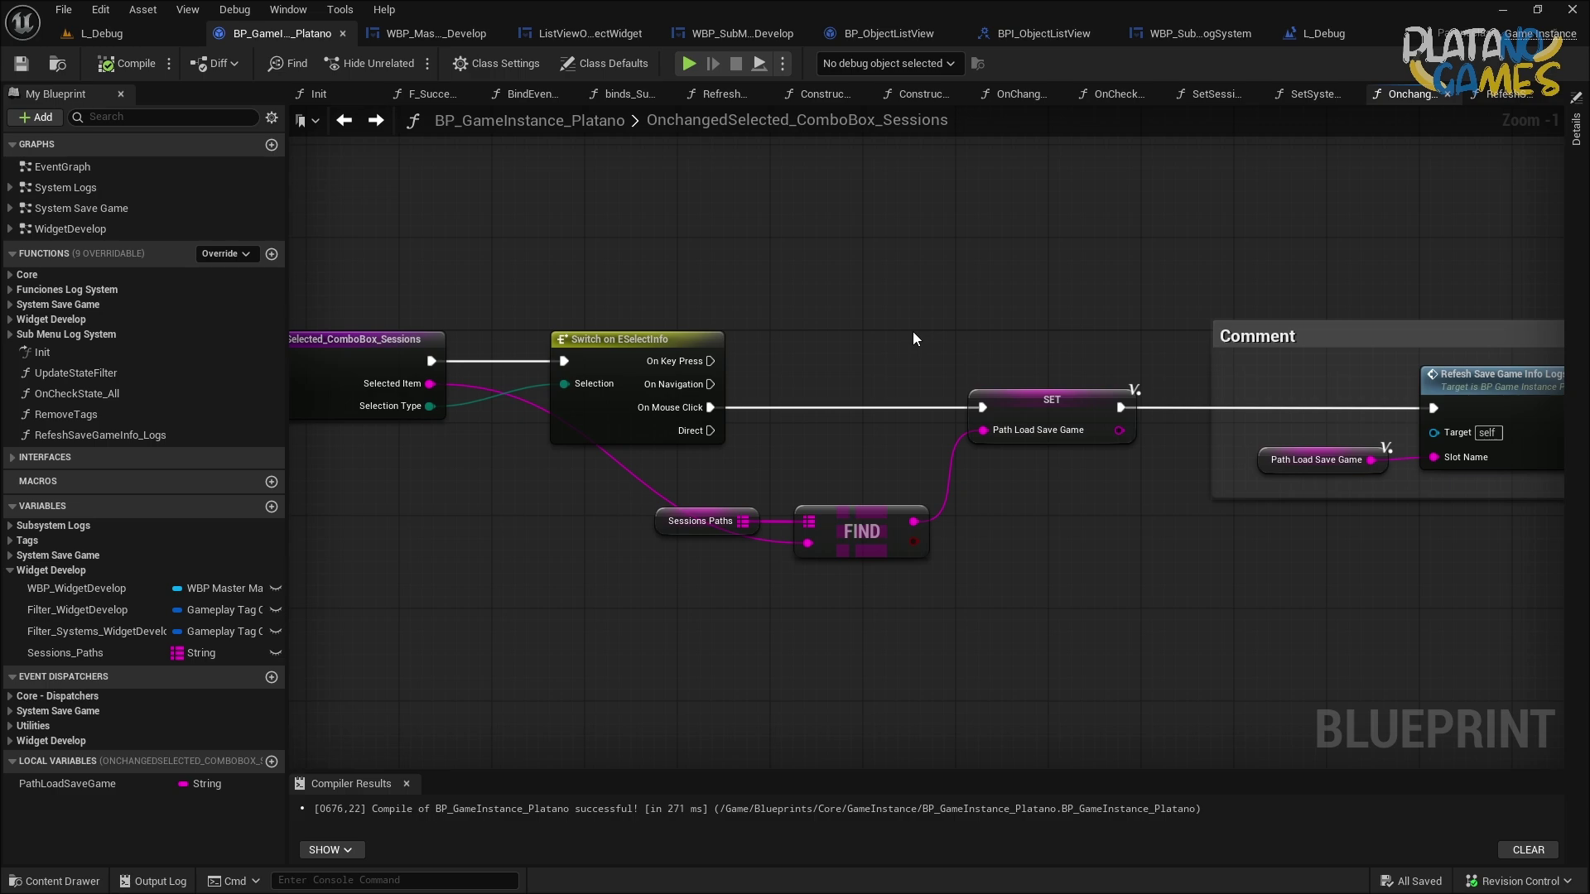
Select the comment group with its nodes and pan the graph toward the entry node.
{"action": "right_click_drag", "start_coordinate": [1183, 310], "coordinate": [961, 235]}
{"action": "left_click_drag", "start_coordinate": [1401, 461], "coordinate": [1041, 202]}
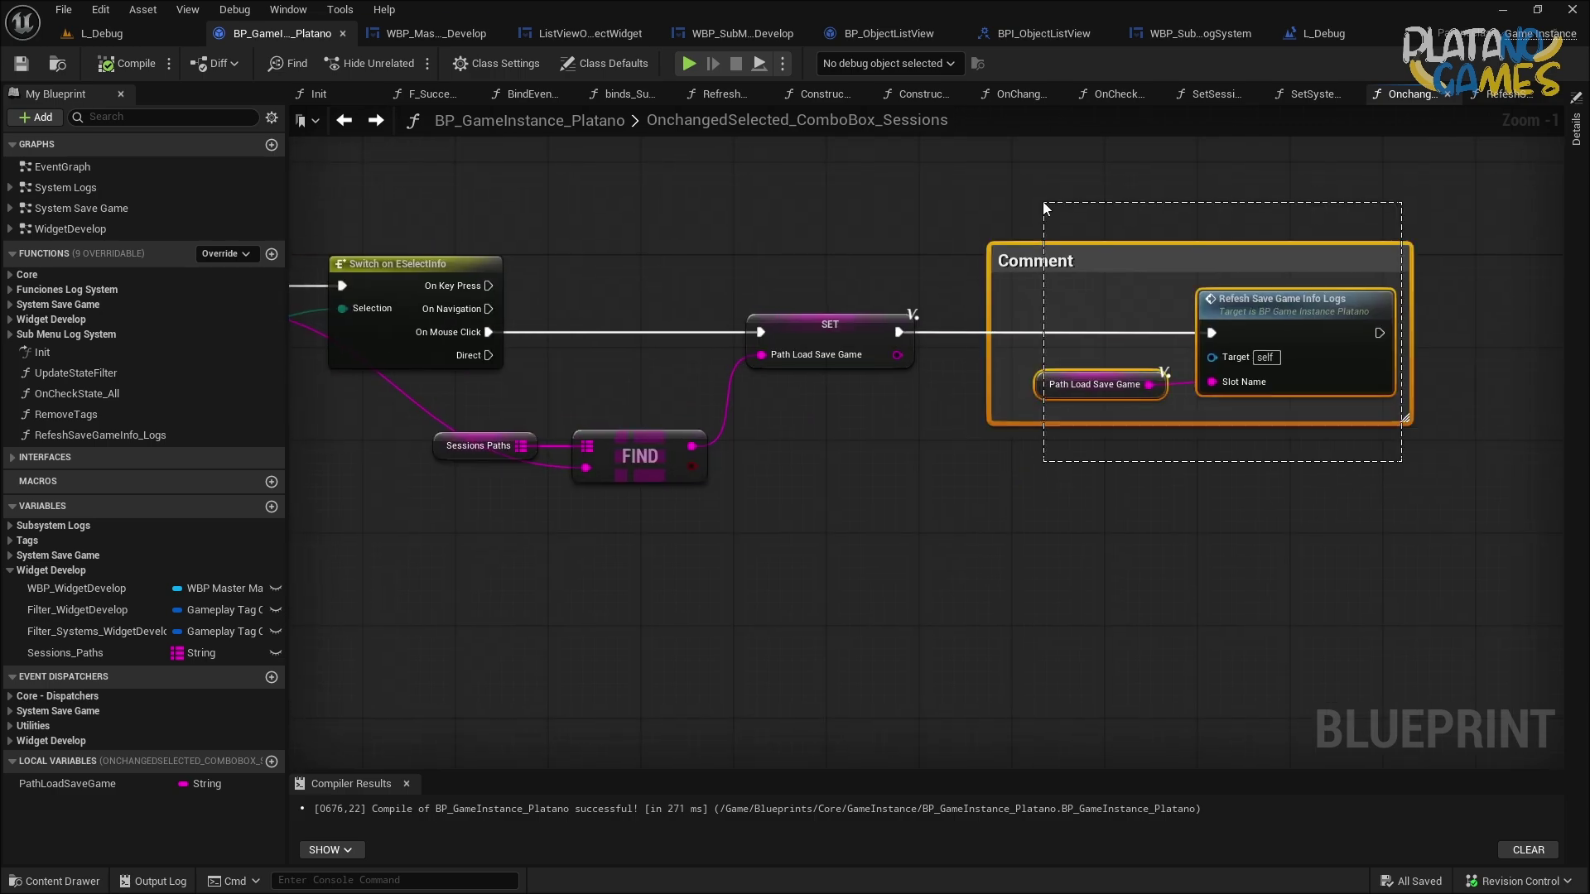
{"action": "right_click_drag", "start_coordinate": [1042, 201], "coordinate": [1334, 233]}
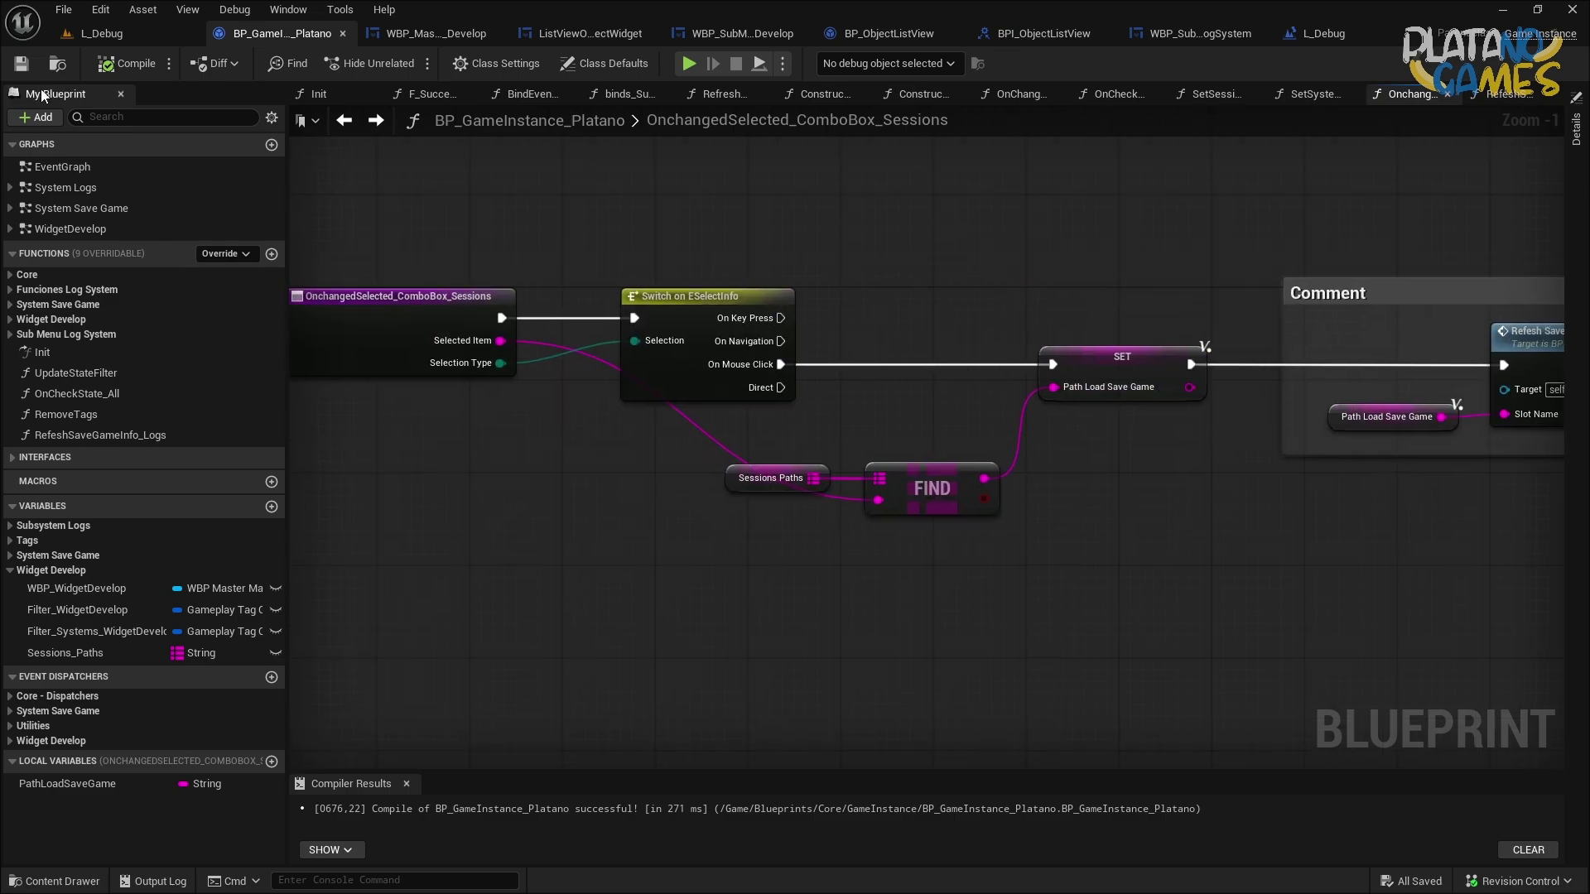
{"action": "left_click", "coordinate": [20, 63]}
{"action": "right_click_drag", "start_coordinate": [1277, 503], "coordinate": [990, 500]}
Add a Print String node fed by SET Path Load Save Game's exec and path, then compile.
{"action": "right_click", "coordinate": [991, 500]}
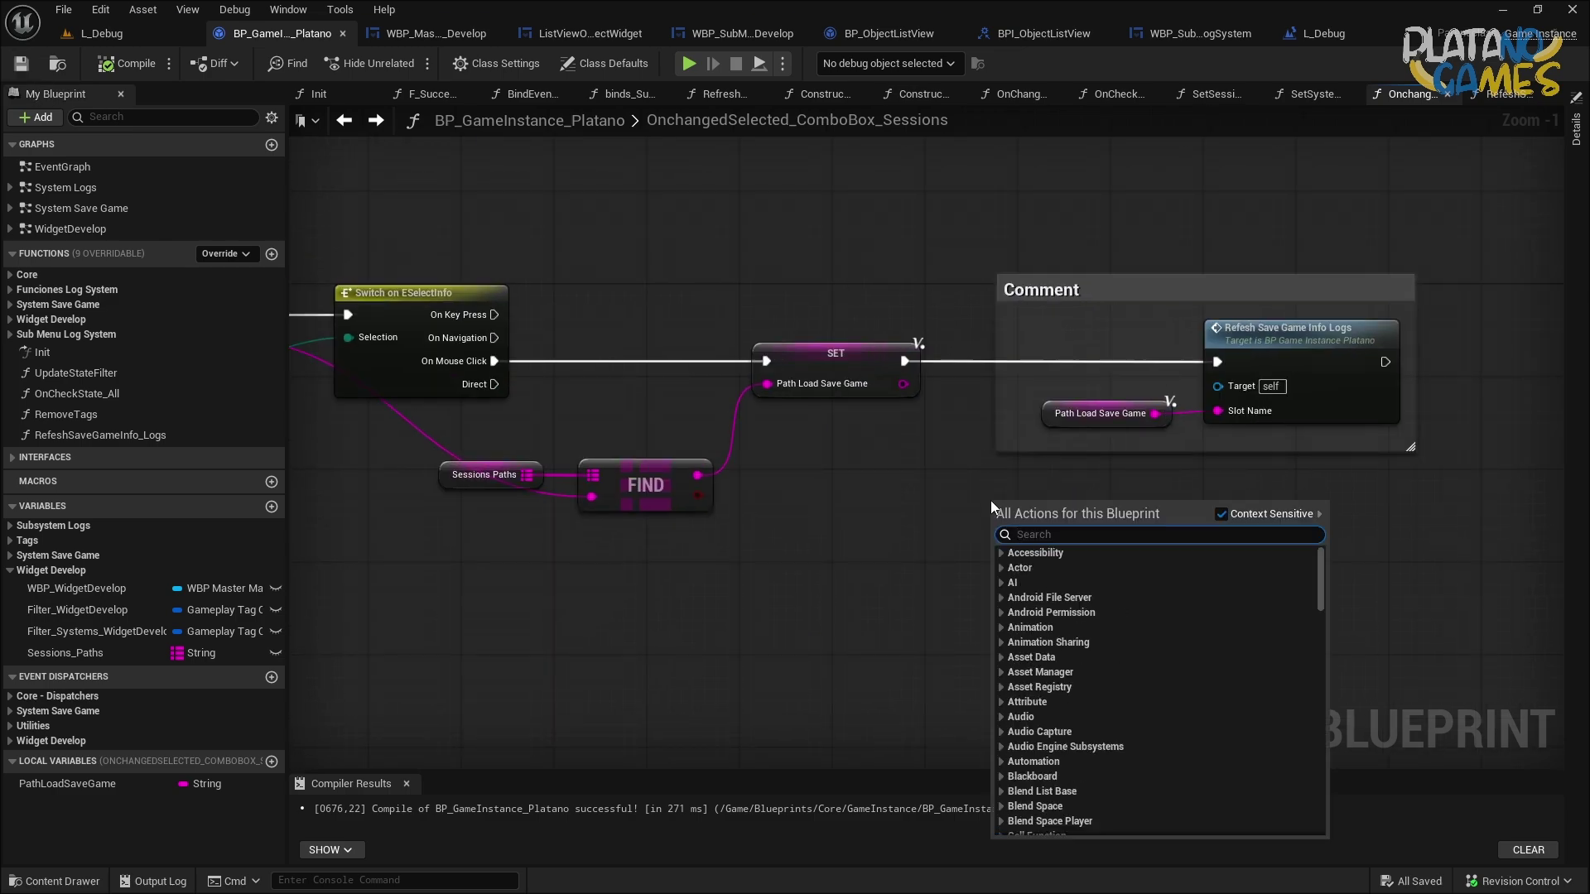
{"action": "type", "text": "print"}
{"action": "key", "text": "Return"}
{"action": "mouse_move", "coordinate": [904, 383]}
{"action": "left_mouse_down"}
{"action": "mouse_move", "coordinate": [997, 546]}
{"action": "mouse_move", "coordinate": [1050, 554]}
{"action": "mouse_move", "coordinate": [904, 361]}
{"action": "left_mouse_up"}
{"action": "right_click_drag", "start_coordinate": [850, 458], "coordinate": [936, 442]}
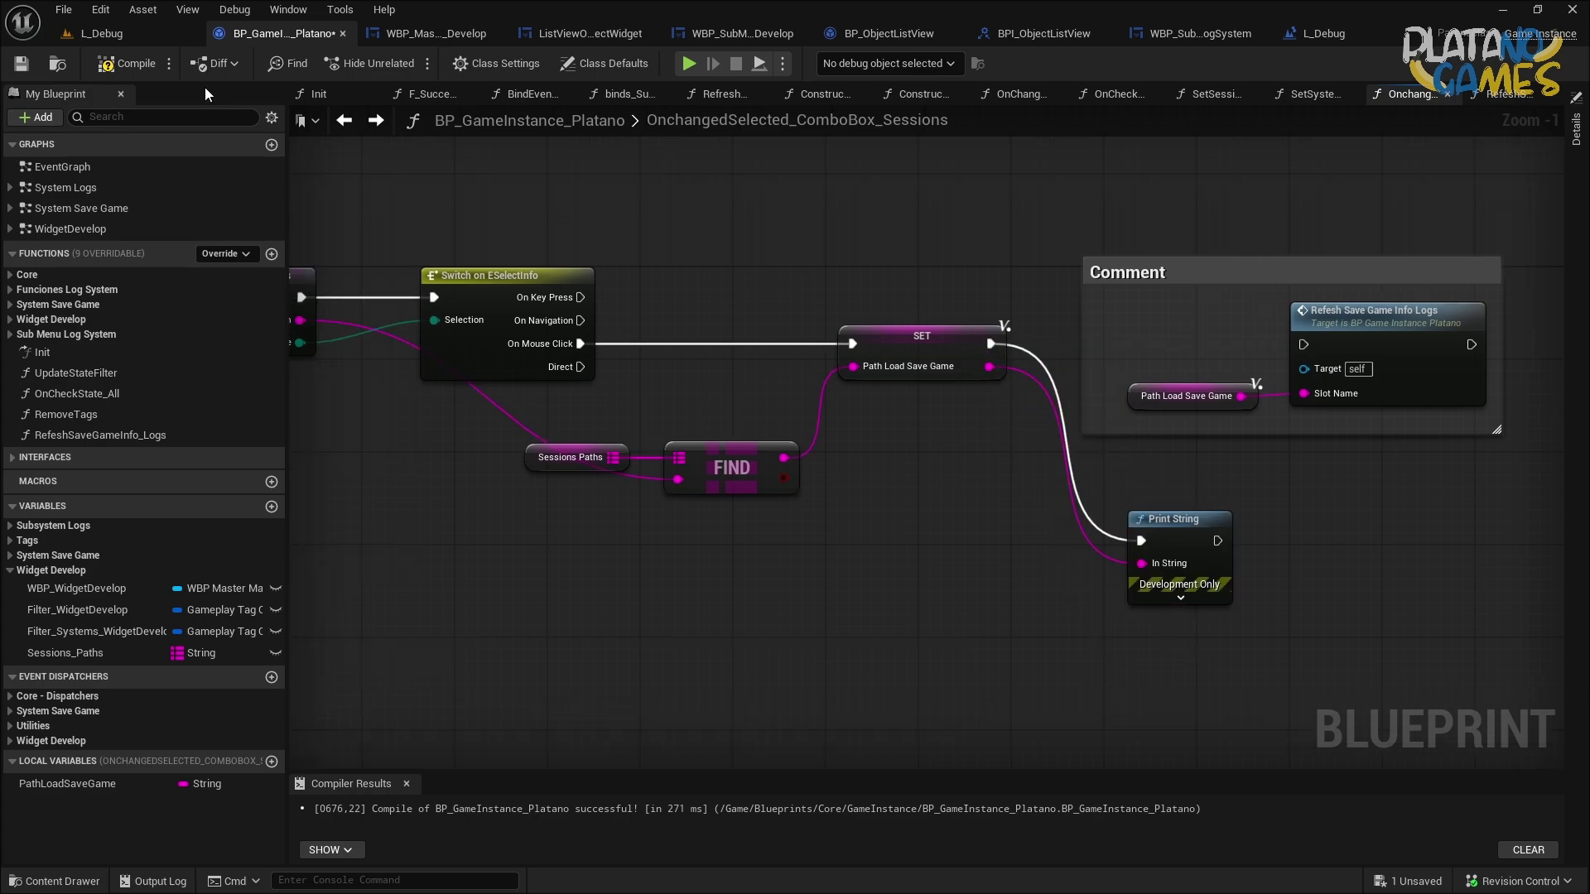
{"action": "left_click", "coordinate": [126, 63]}
Launch the game preview, enable the Success log filter and choose Sistema Core.
{"action": "key", "text": "alt+p"}
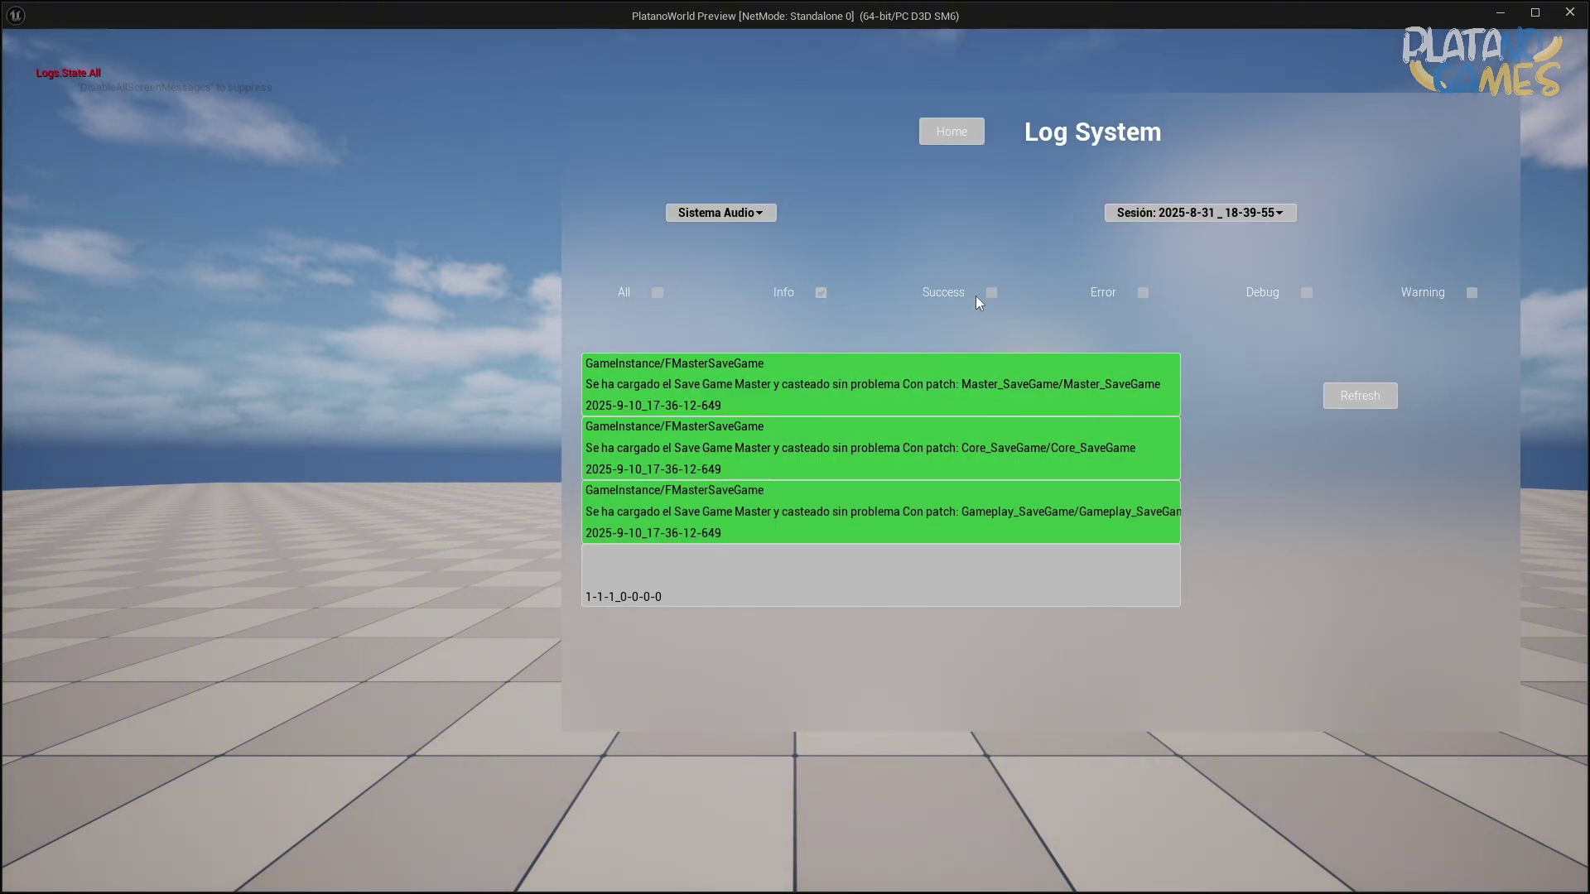
{"action": "left_click", "coordinate": [723, 216]}
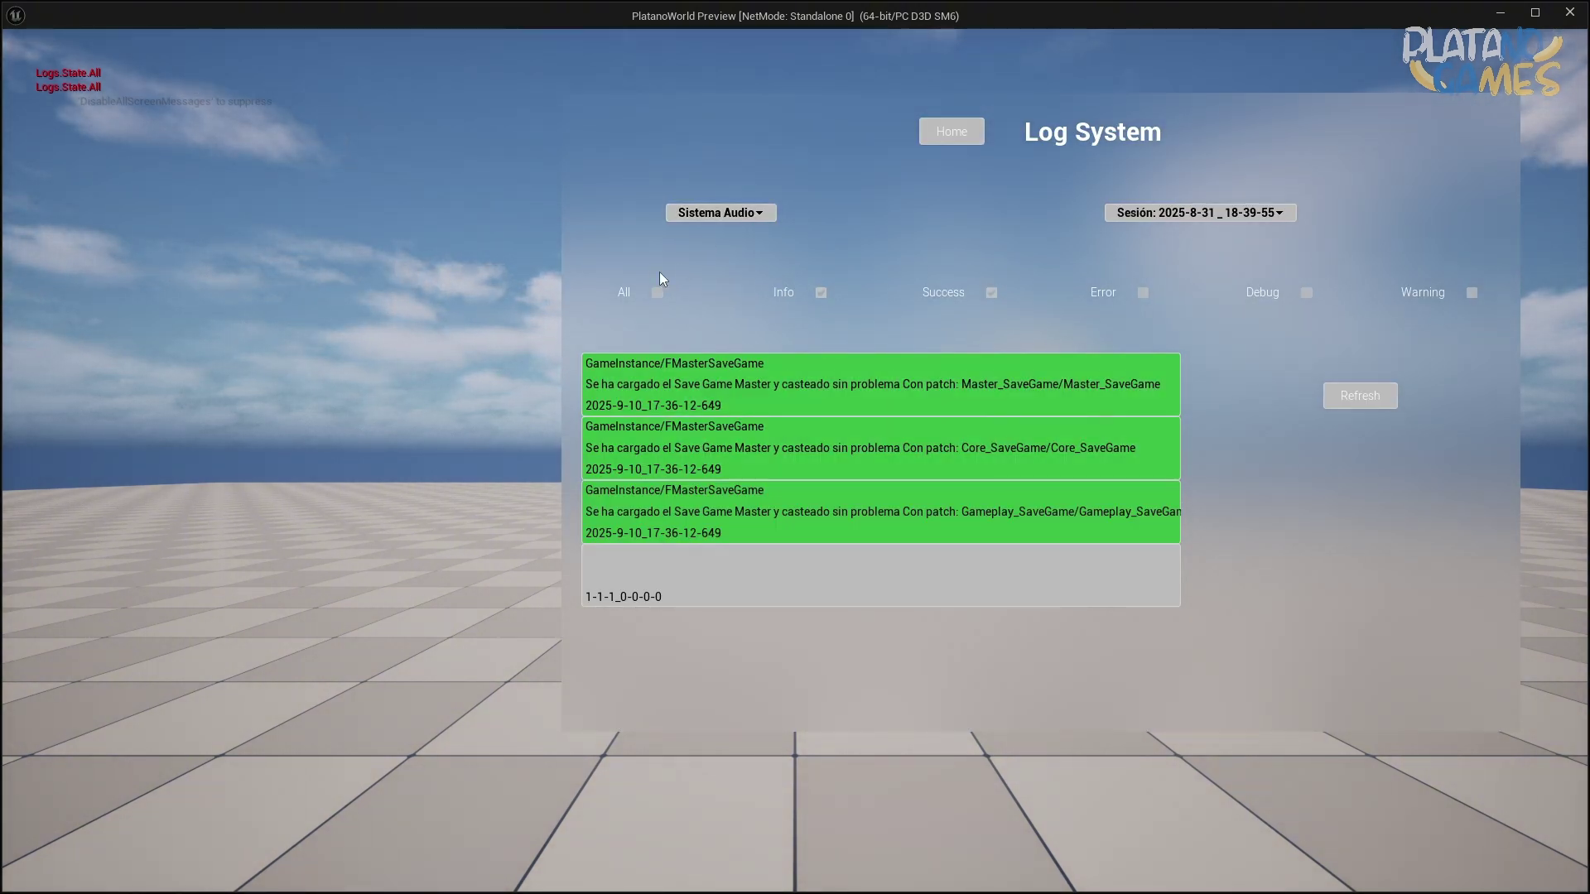
{"action": "left_click", "coordinate": [757, 209]}
{"action": "left_click", "coordinate": [739, 261]}
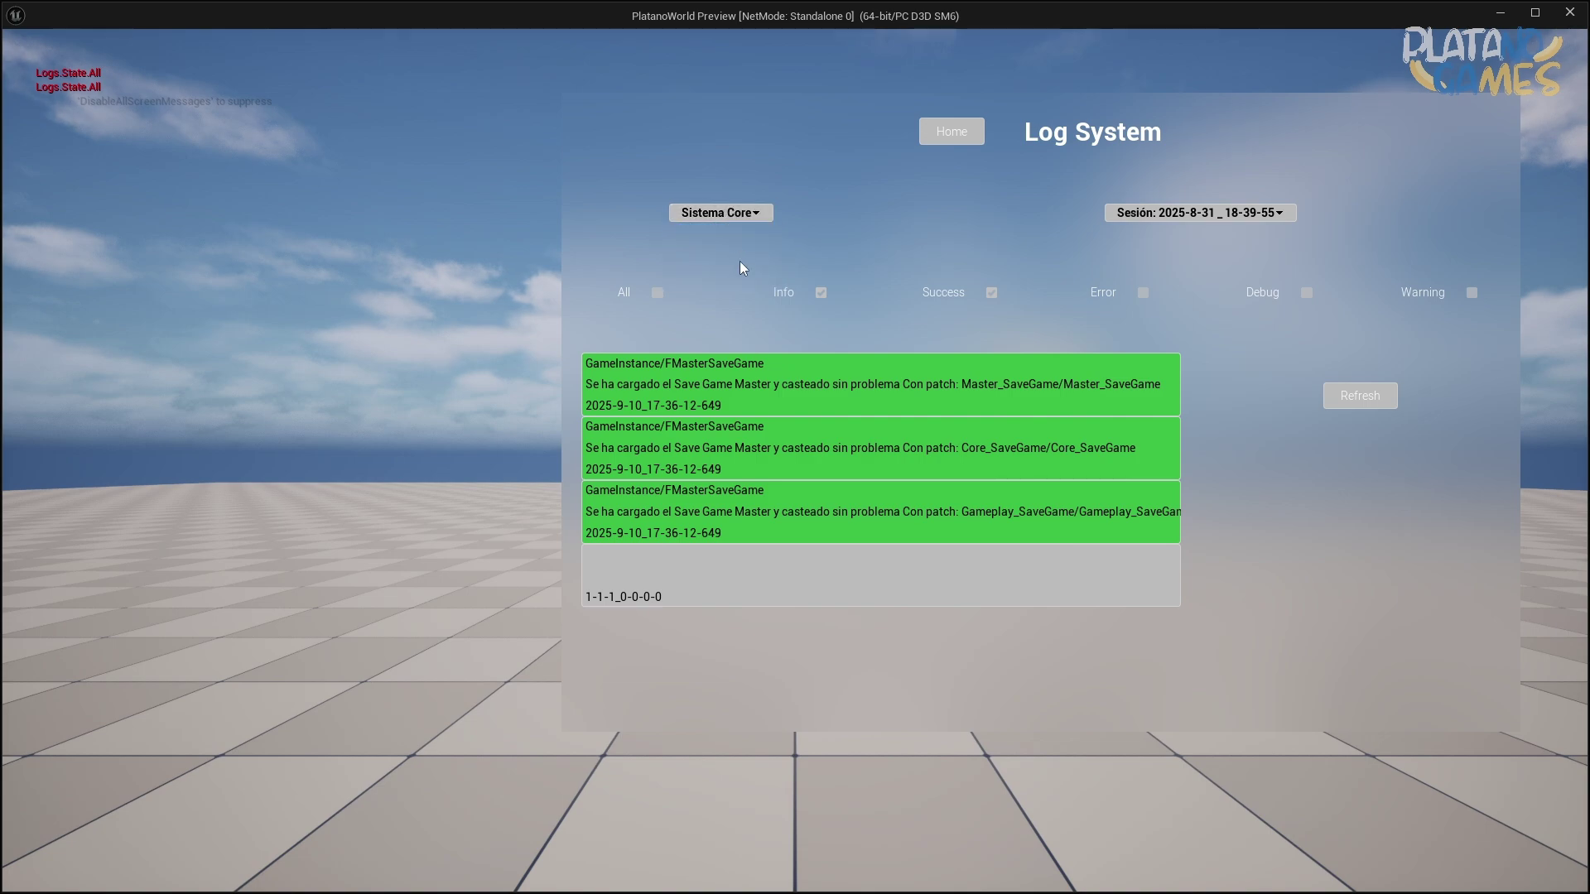
Switch the system to Sistema GameInstance and select session 2025-8-31 _ 19-2-14.
{"action": "left_click", "coordinate": [737, 213]}
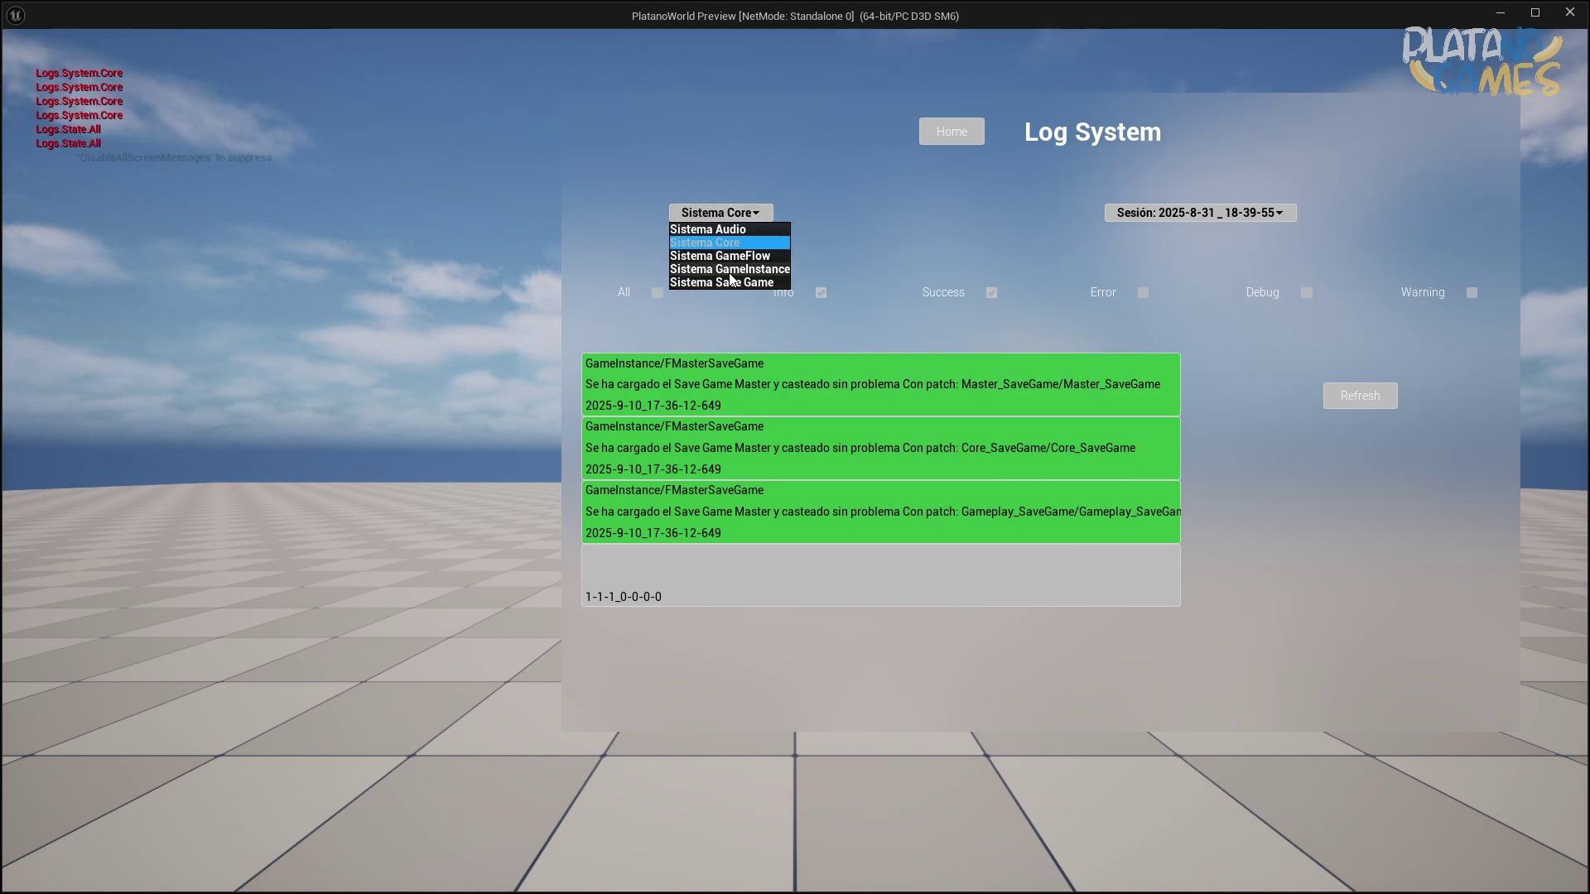
{"action": "left_click", "coordinate": [728, 277]}
{"action": "left_click", "coordinate": [1243, 217]}
{"action": "left_click", "coordinate": [1197, 368]}
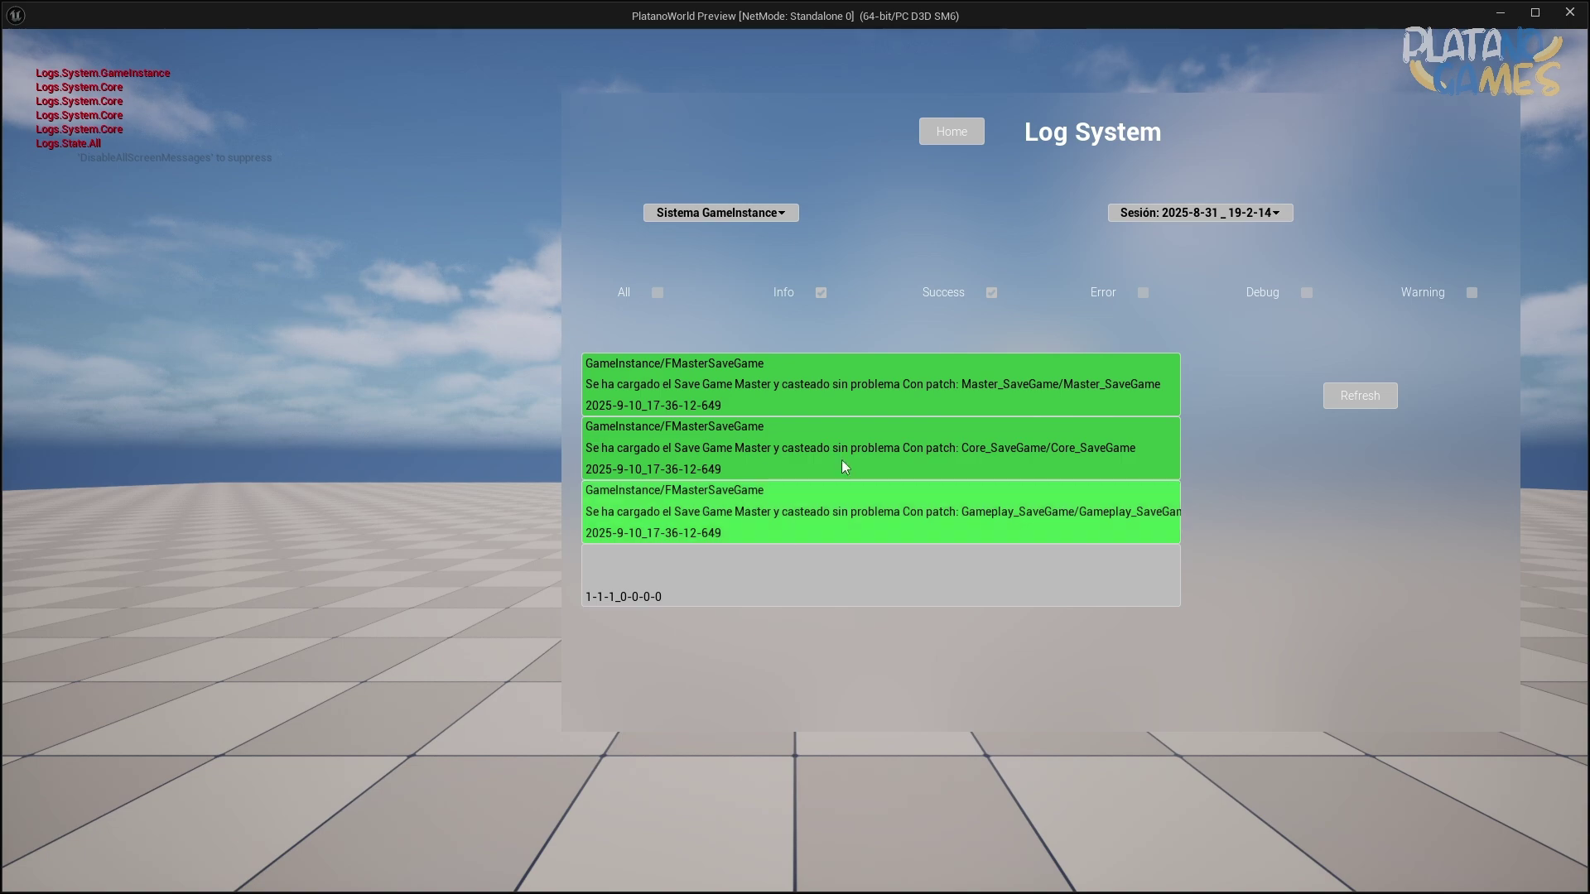
Exit the preview and close the Construct and Refresh function graph tabs.
{"action": "key", "text": "Escape"}
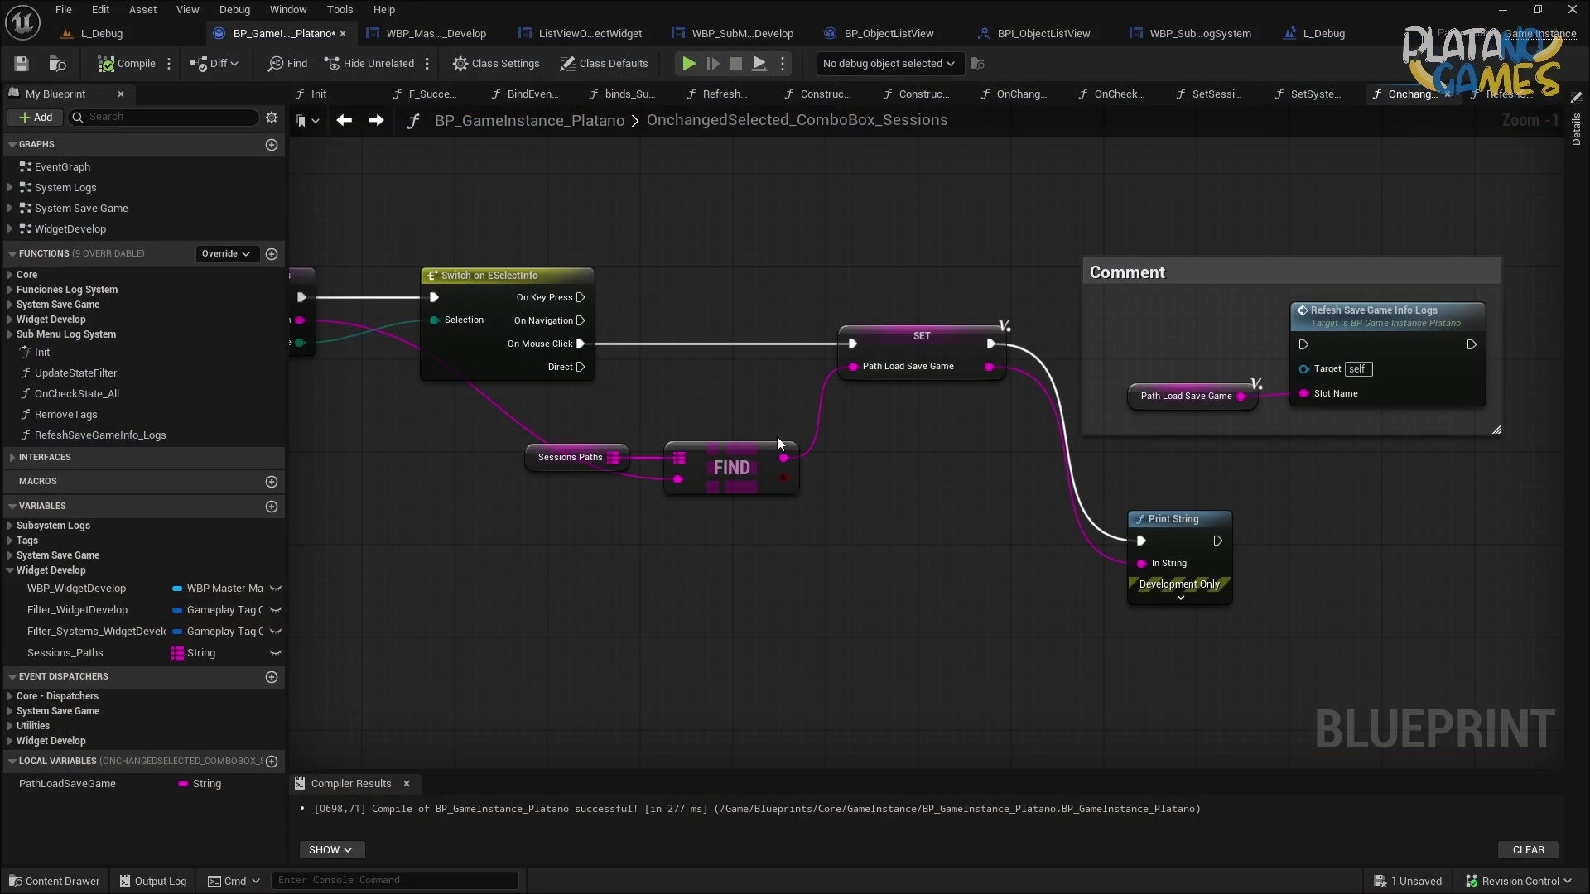
{"action": "right_click_drag", "start_coordinate": [1026, 492], "coordinate": [934, 447]}
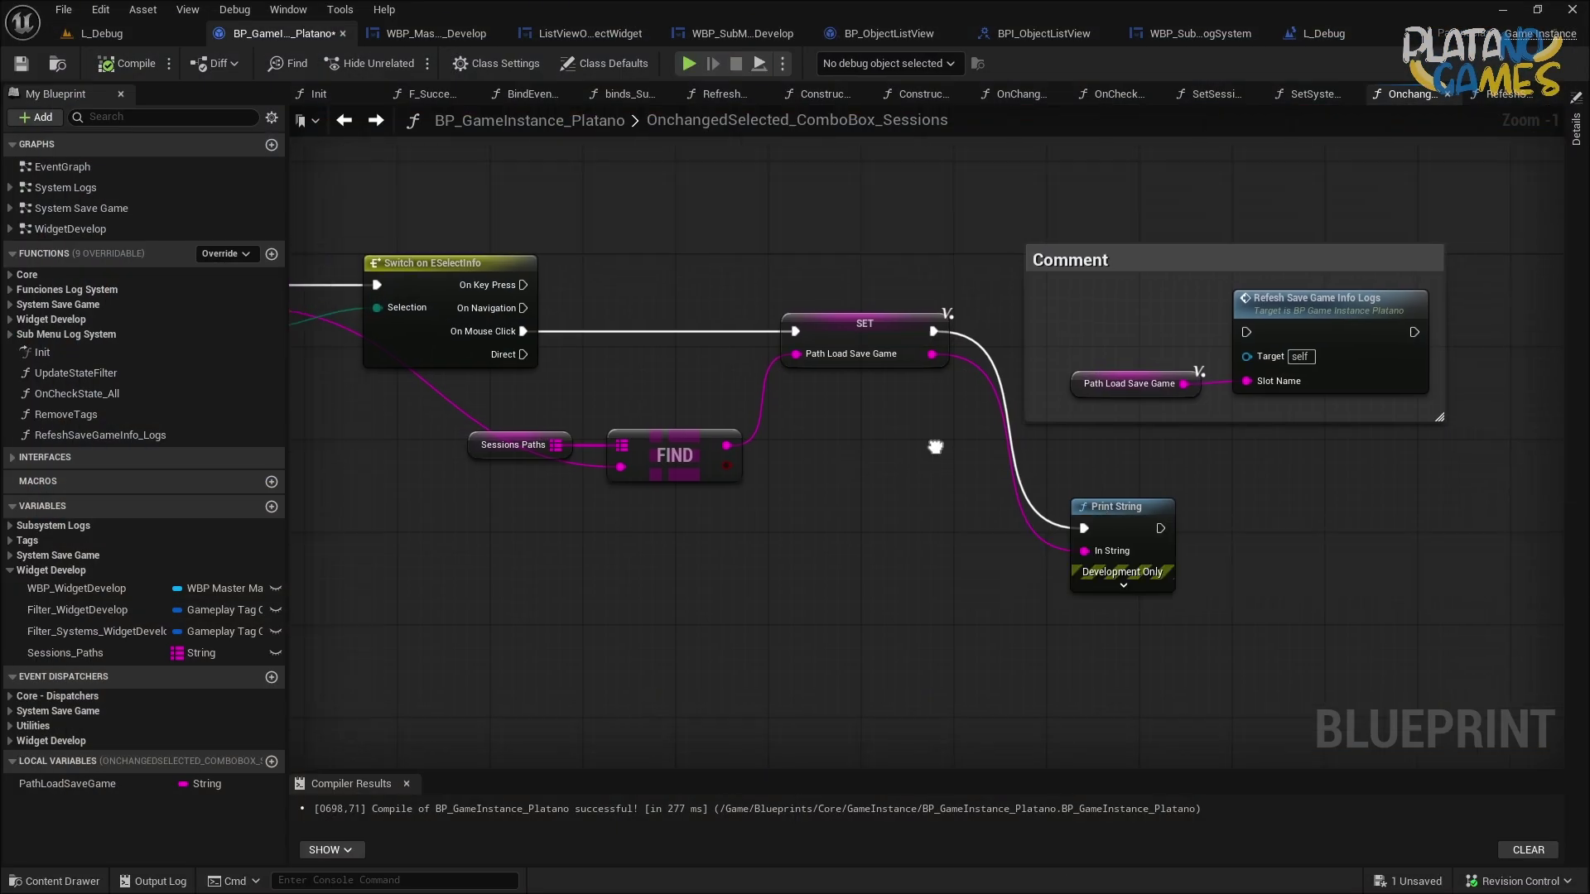
{"action": "left_click", "coordinate": [823, 95]}
{"action": "left_click", "coordinate": [861, 94]}
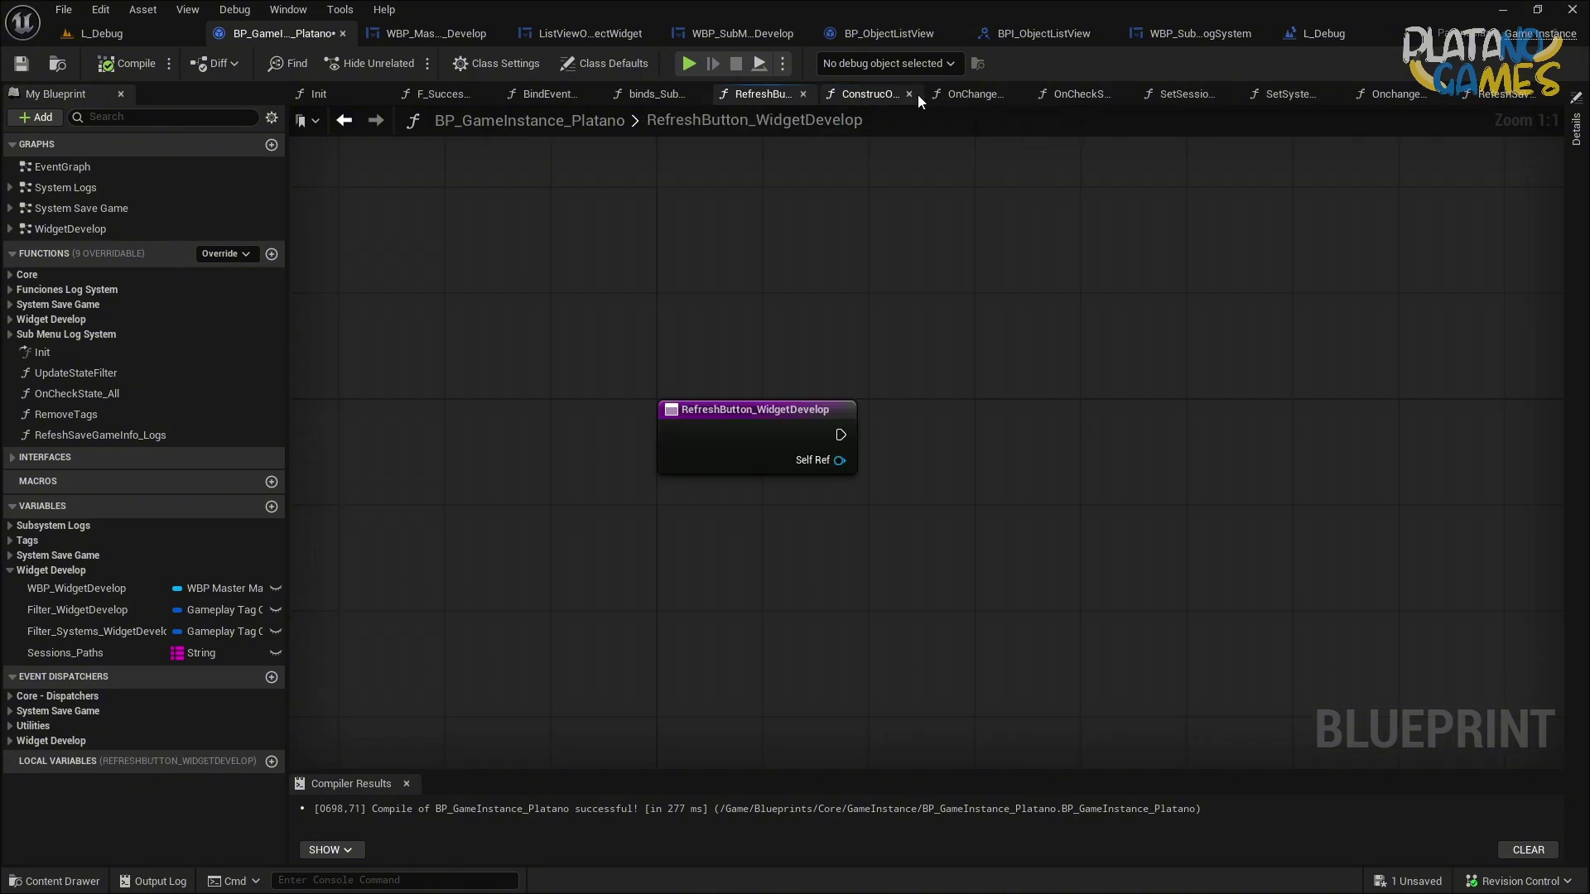
{"action": "left_click", "coordinate": [917, 94]}
{"action": "left_click", "coordinate": [862, 97]}
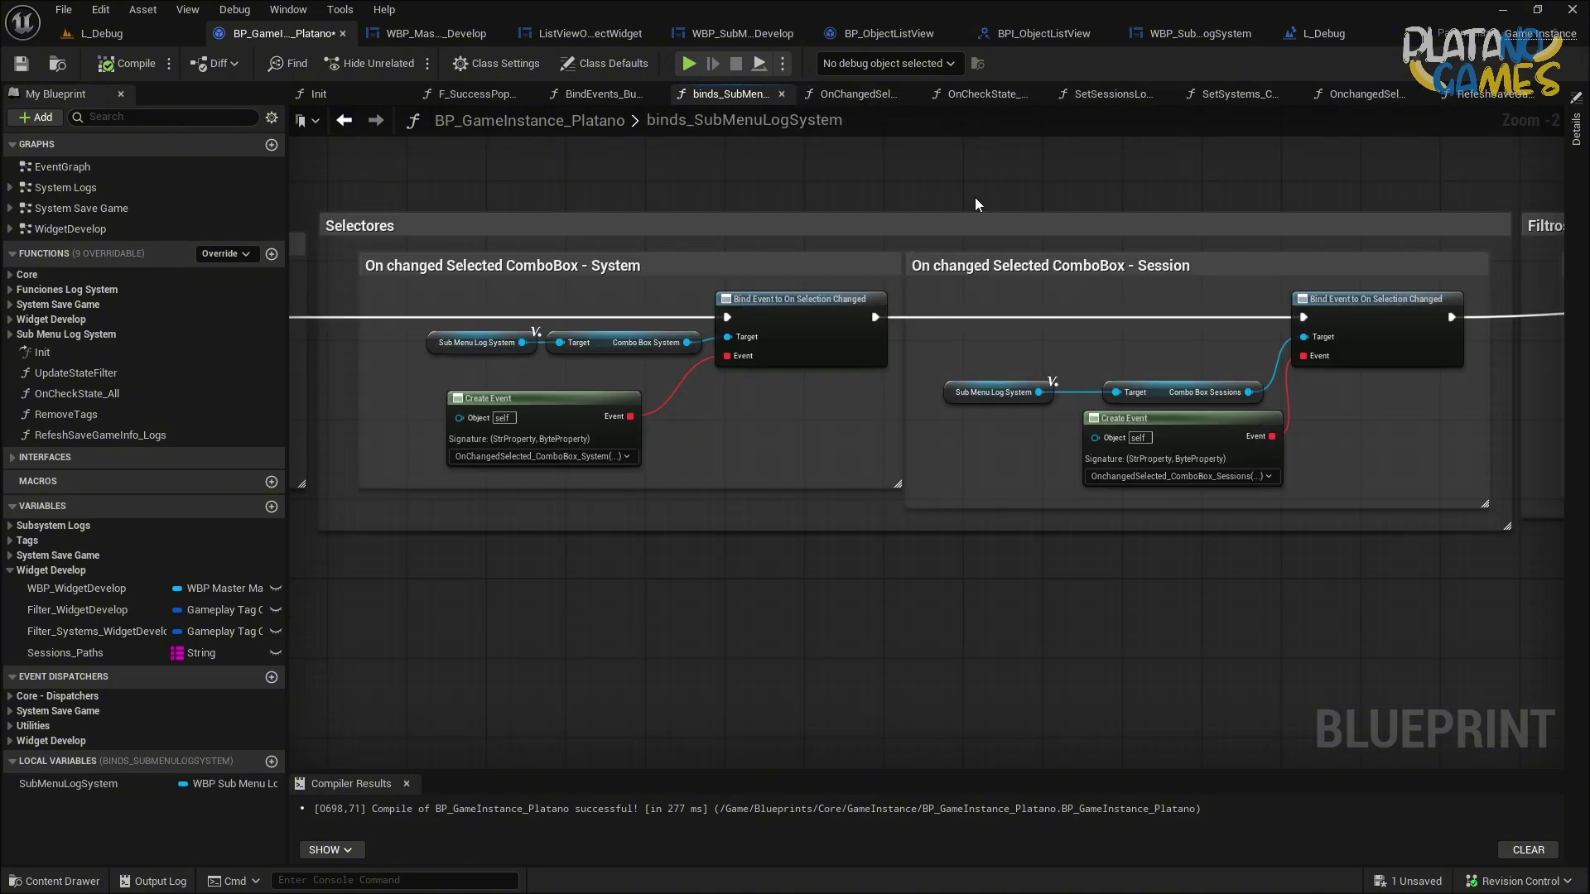
Inspect the On Check State groups and BindEvents_ButtonsWidgetDevelop's Logs Data getter, then relaunch the preview.
{"action": "scroll", "coordinate": [976, 197], "scroll_direction": "down", "scroll_amount": 3}
{"action": "right_click_drag", "start_coordinate": [1170, 238], "coordinate": [909, 284]}
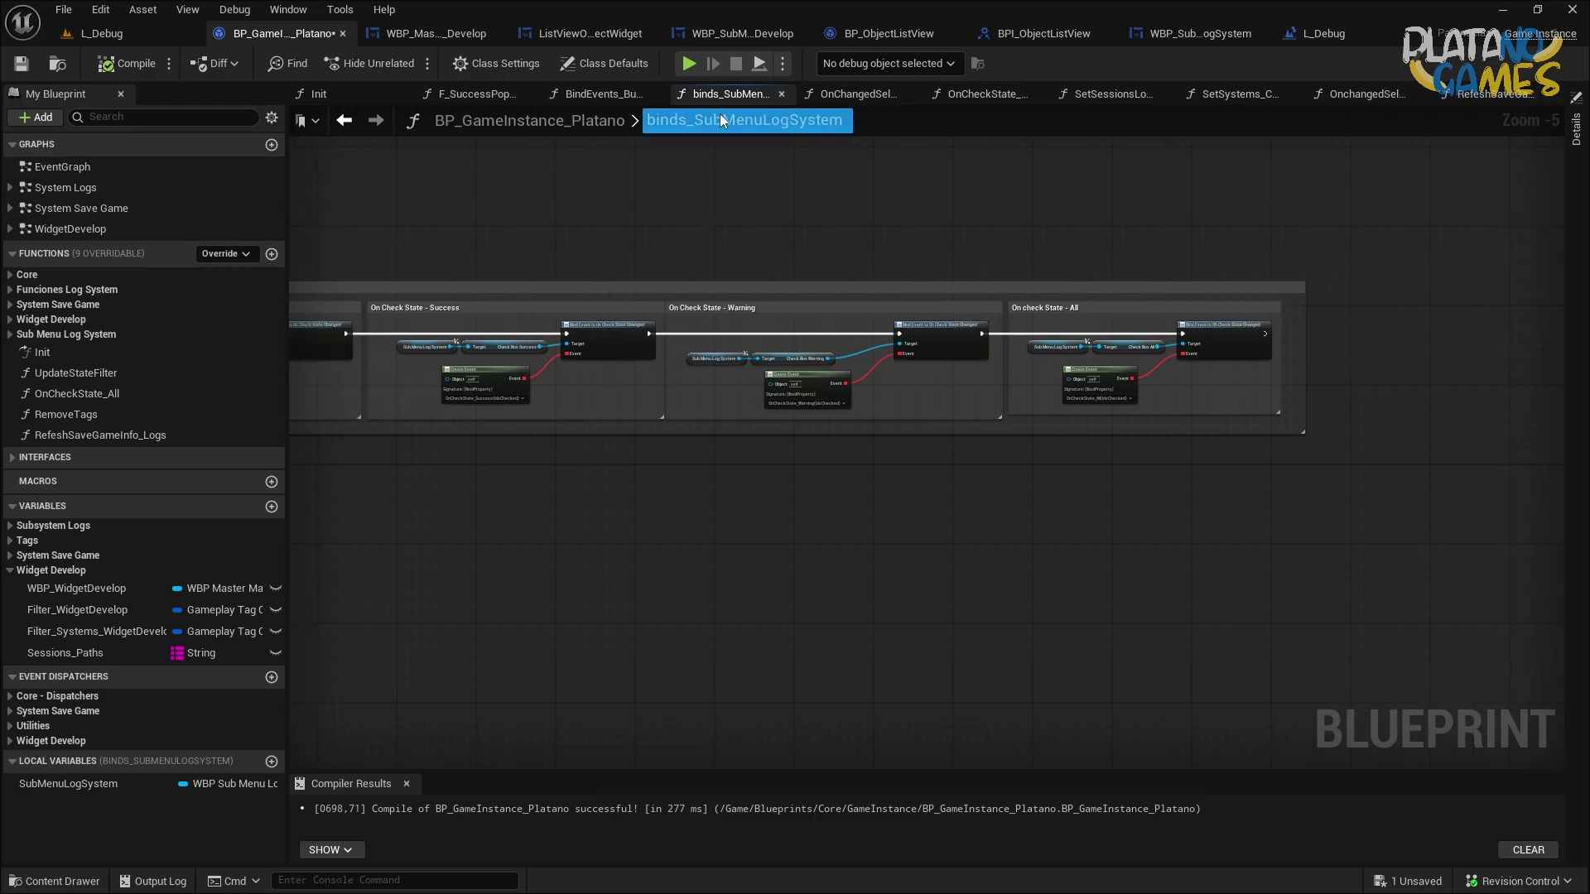
{"action": "left_click", "coordinate": [593, 93]}
{"action": "scroll", "coordinate": [757, 294], "scroll_direction": "down", "scroll_amount": 1}
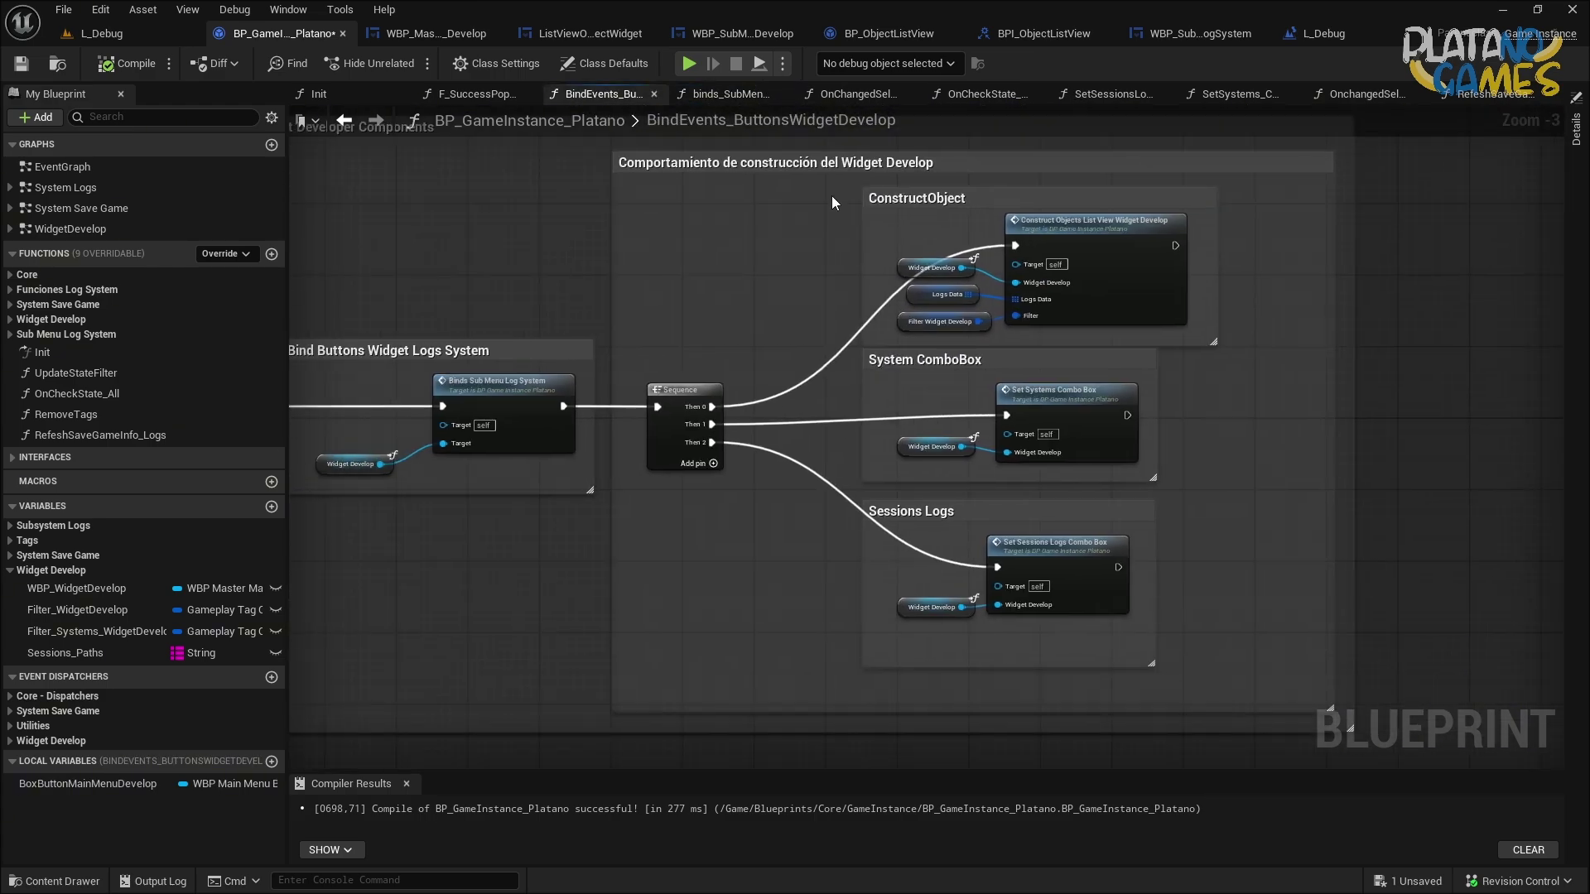
{"action": "left_click_drag", "start_coordinate": [832, 195], "coordinate": [1253, 633]}
{"action": "right_click_drag", "start_coordinate": [1197, 586], "coordinate": [1288, 586]}
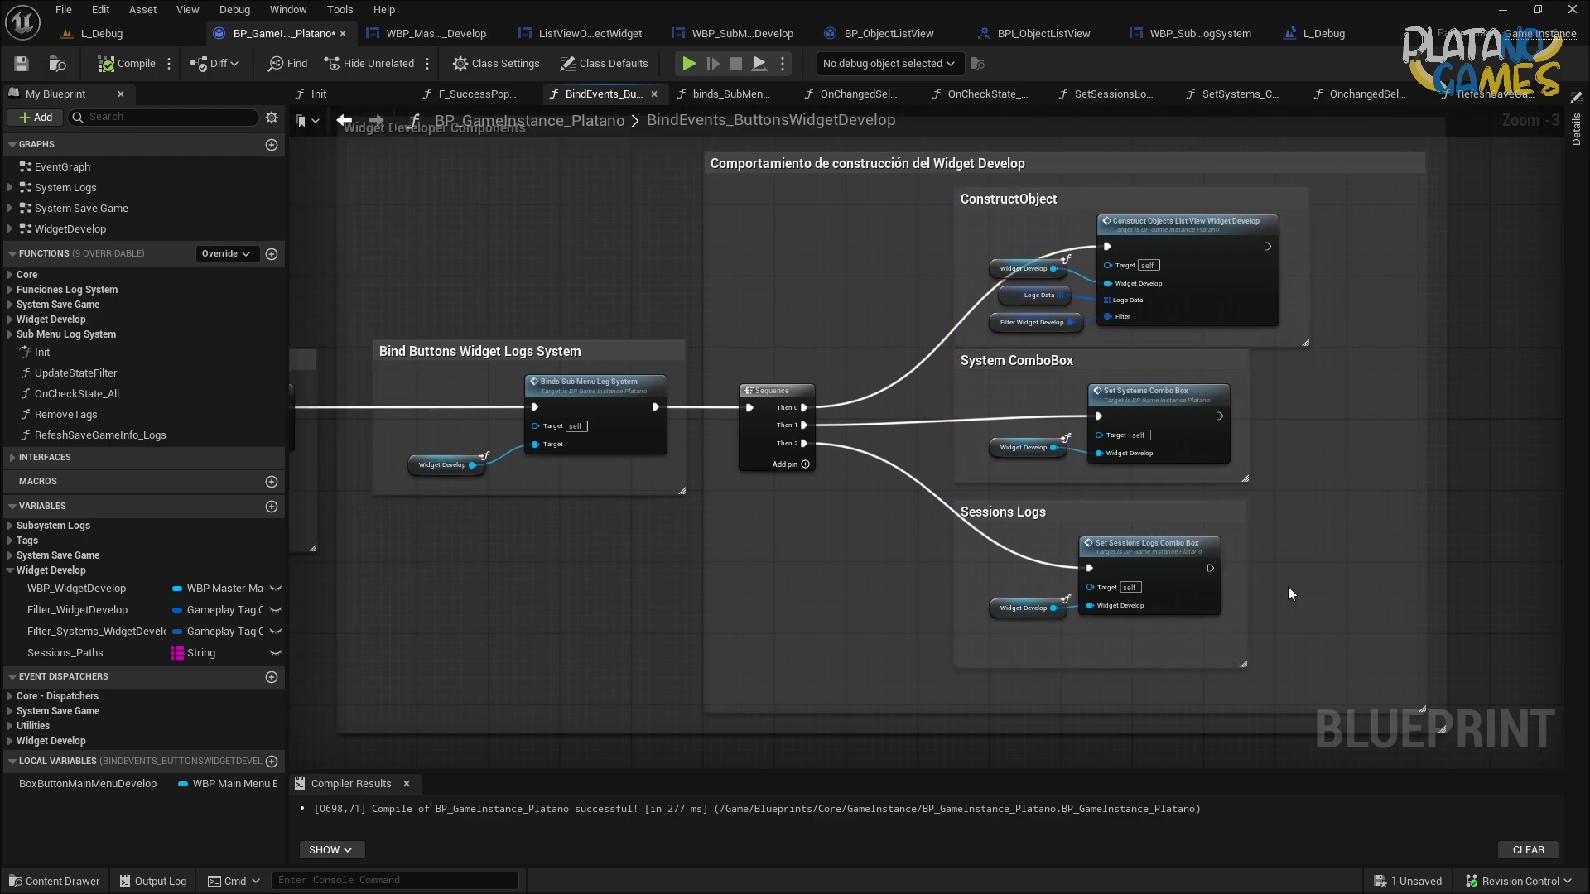
{"action": "scroll", "coordinate": [1030, 243], "scroll_direction": "up", "scroll_amount": 4}
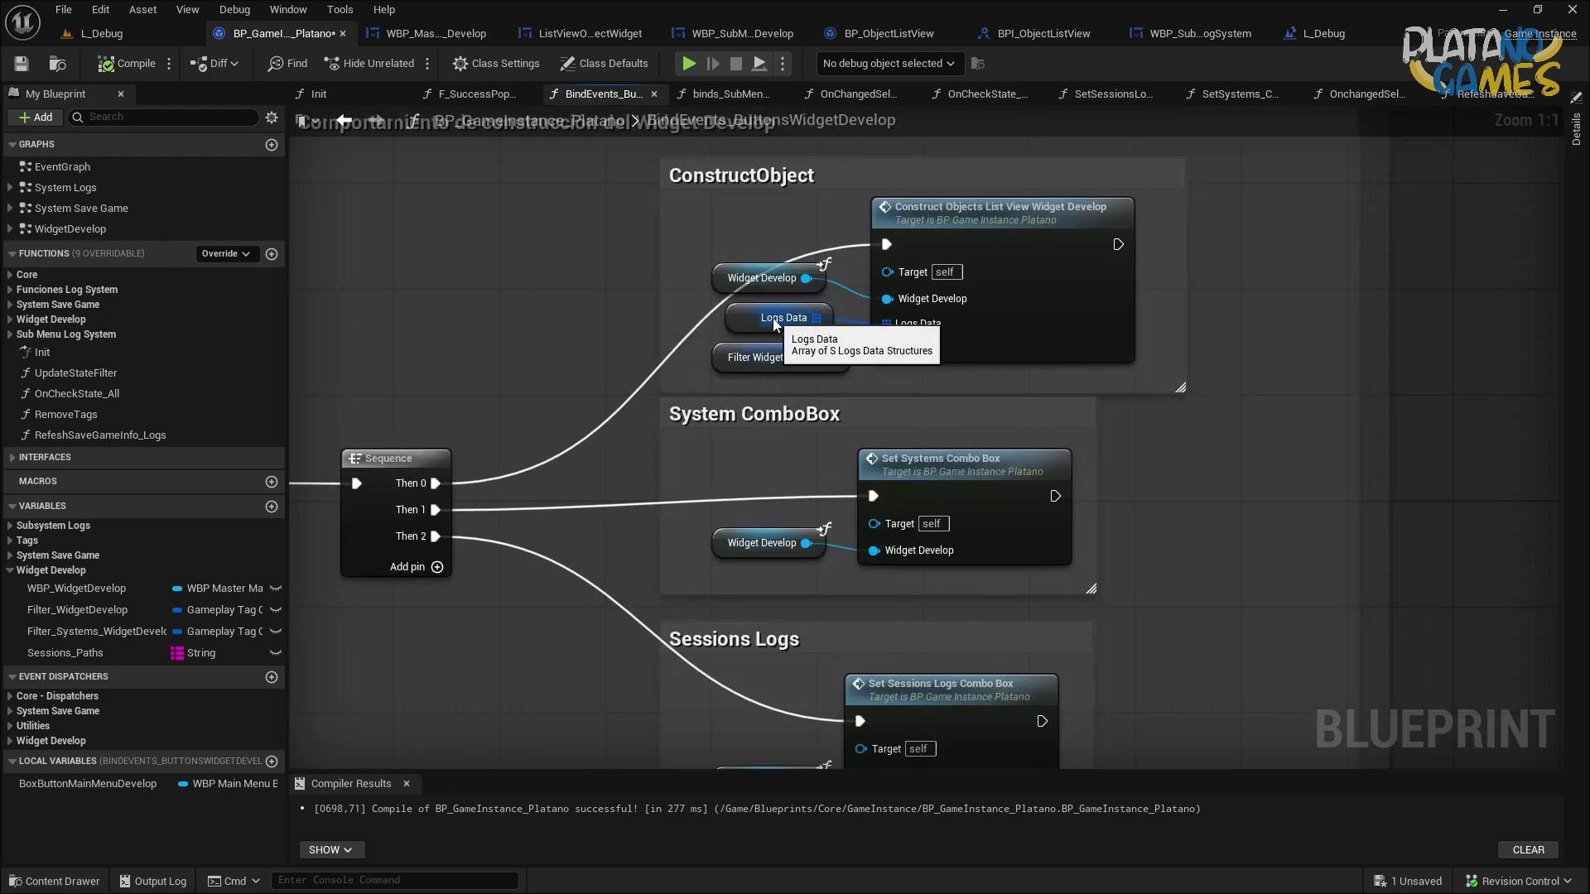
{"action": "left_click", "coordinate": [745, 328]}
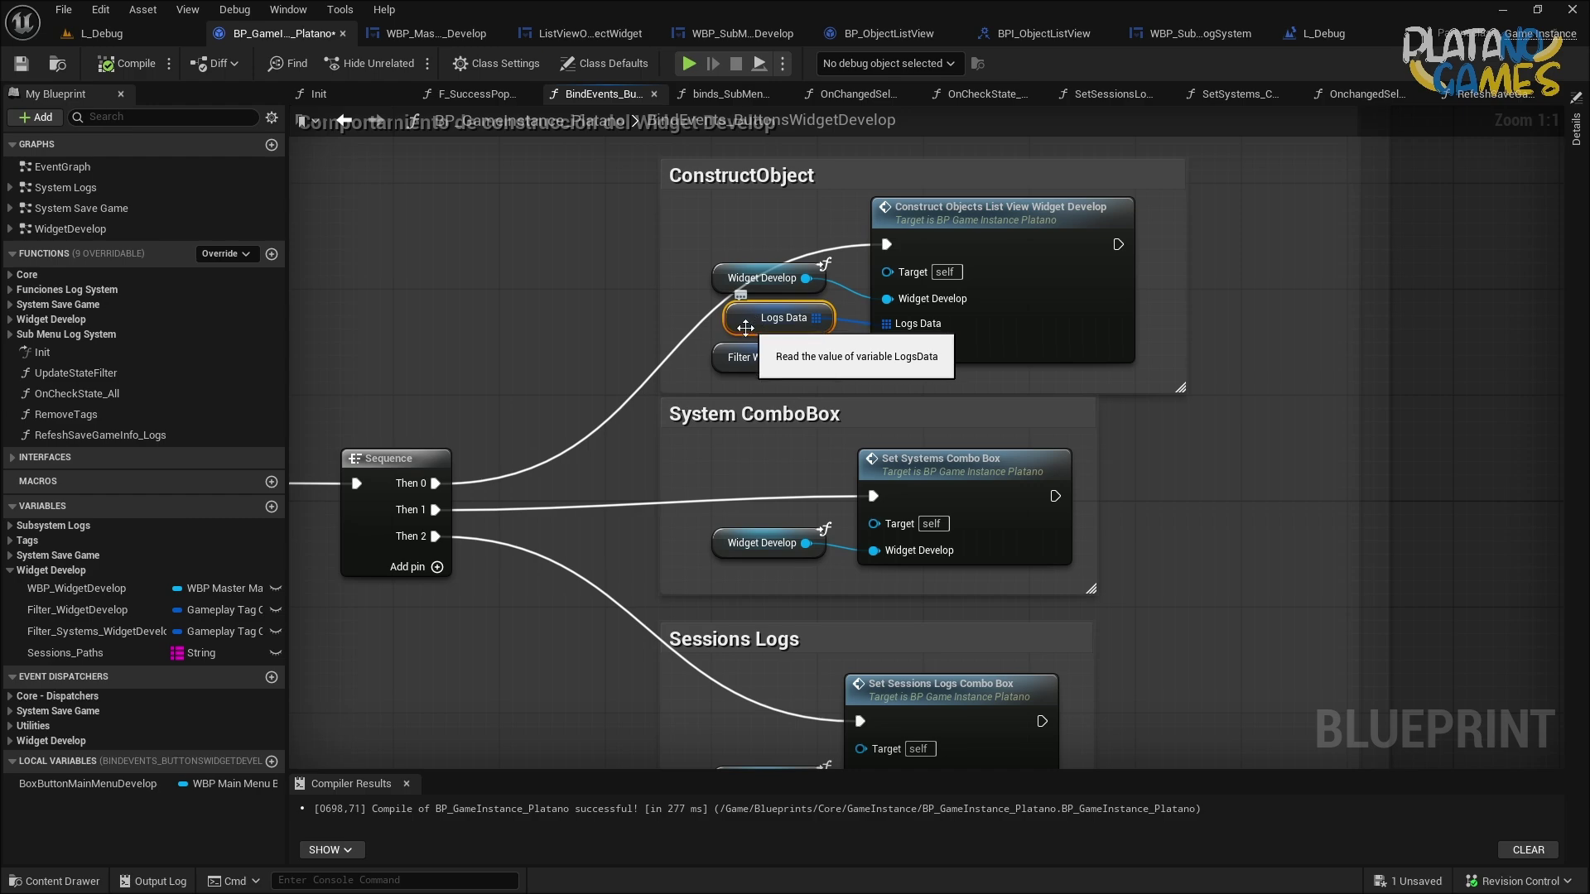
{"action": "right_click_drag", "start_coordinate": [648, 313], "coordinate": [727, 296]}
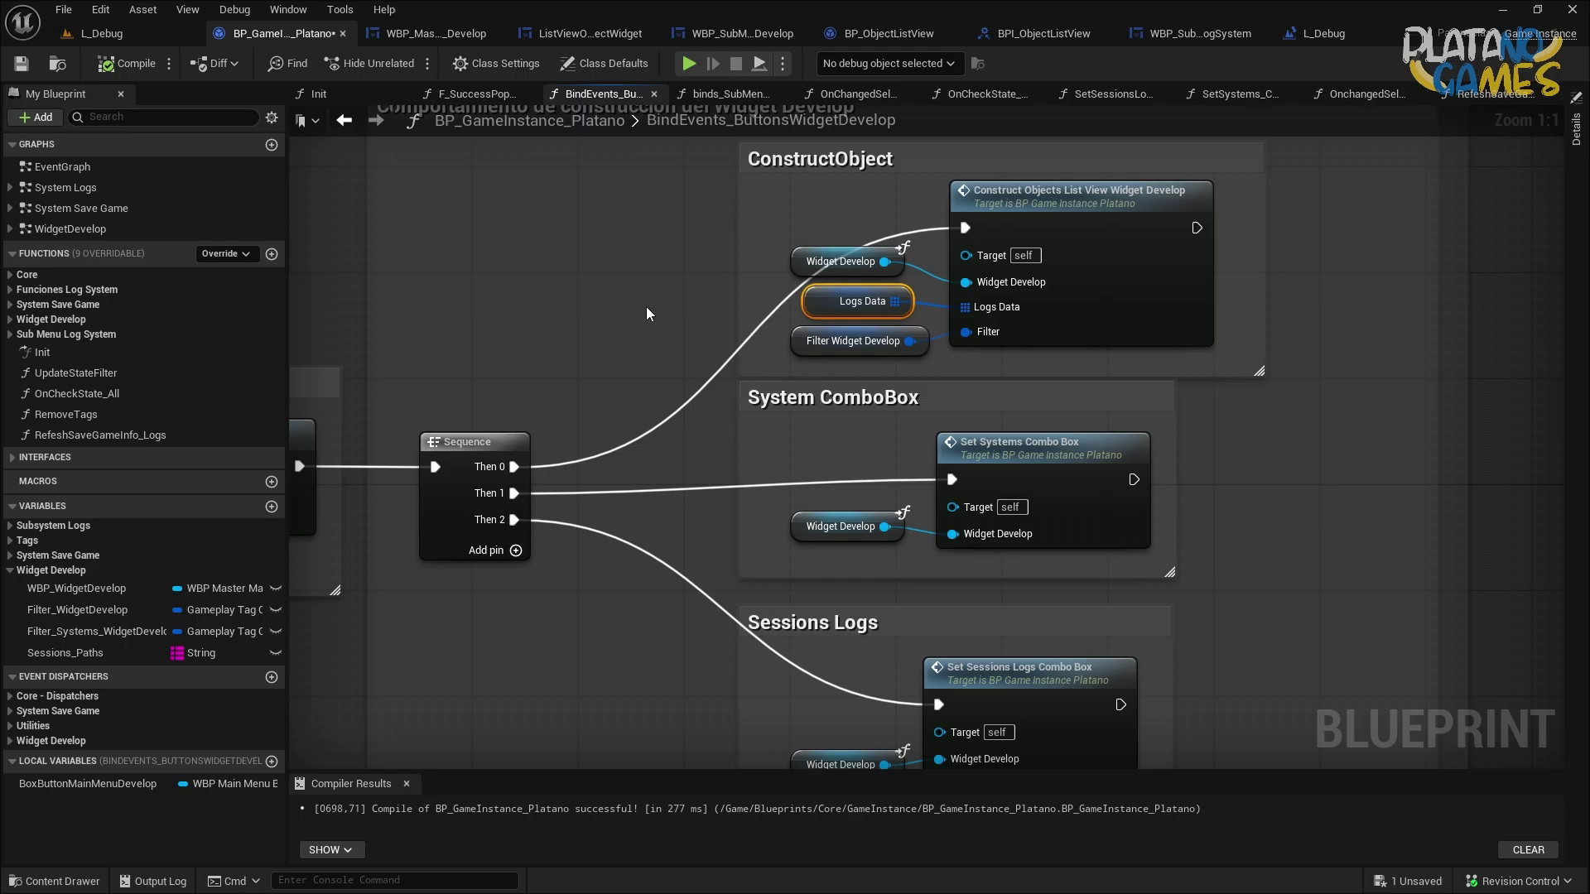
{"action": "left_click", "coordinate": [686, 66]}
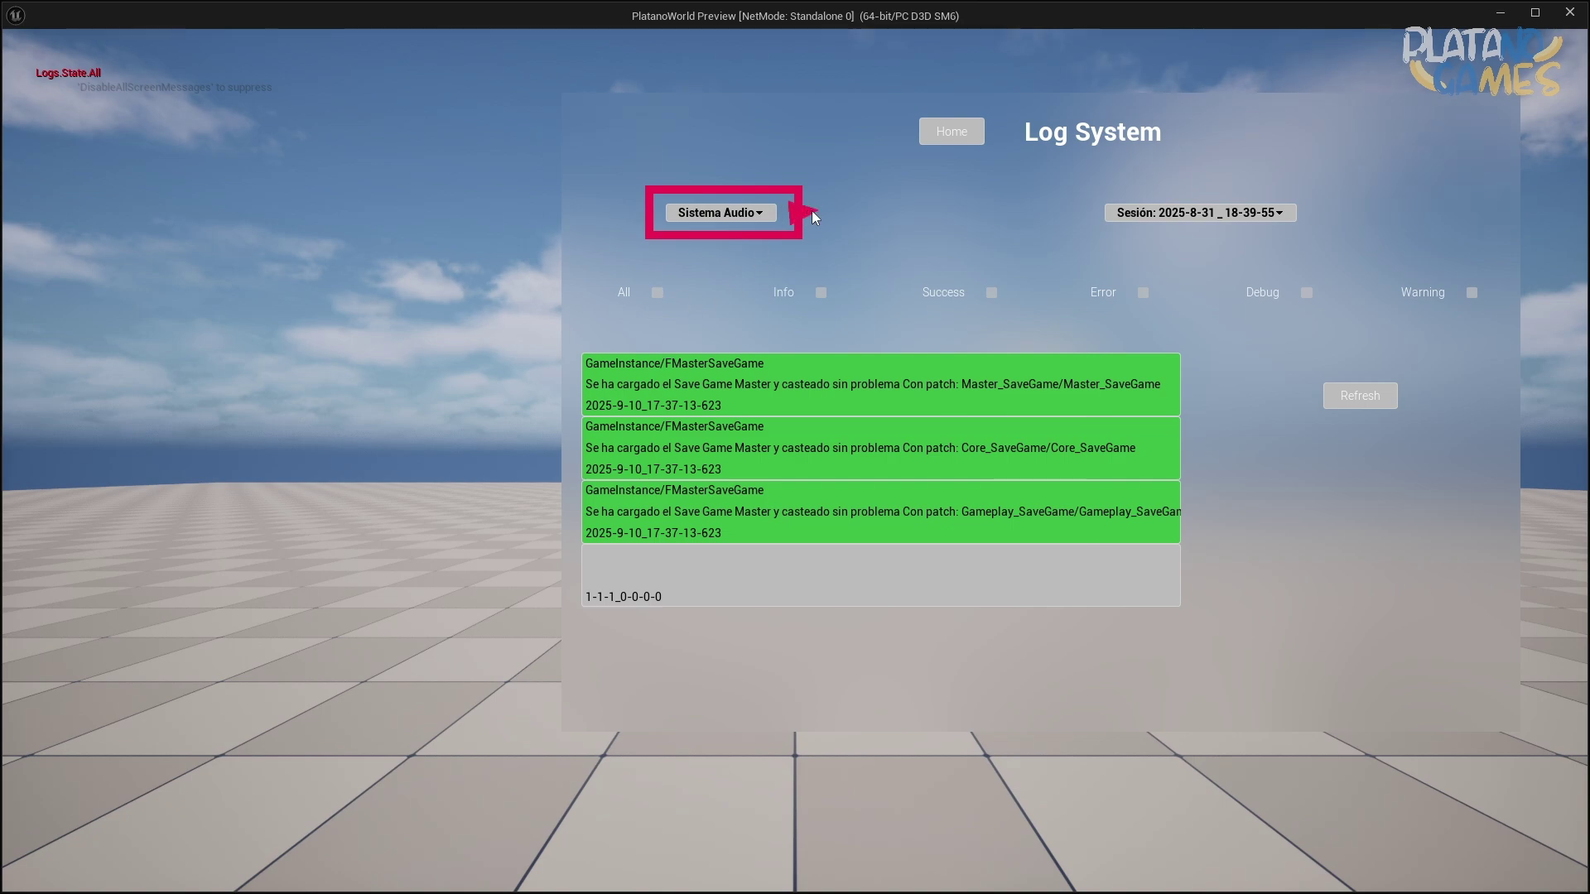
{"action": "left_click_drag", "start_coordinate": [812, 213], "coordinate": [1095, 212]}
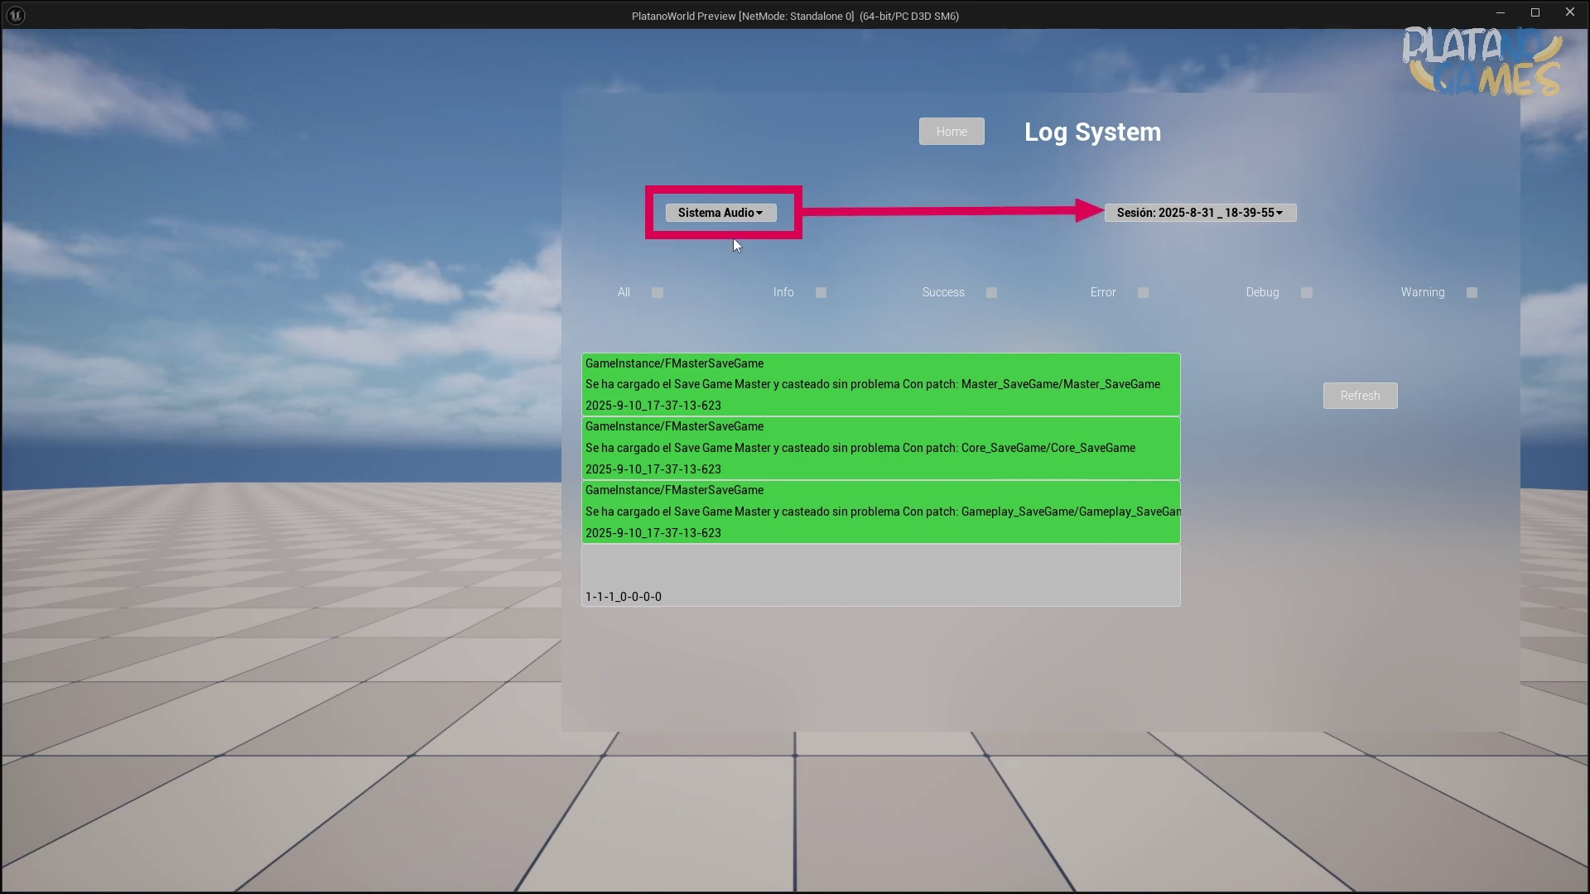
{"action": "left_click_drag", "start_coordinate": [740, 238], "coordinate": [981, 282]}
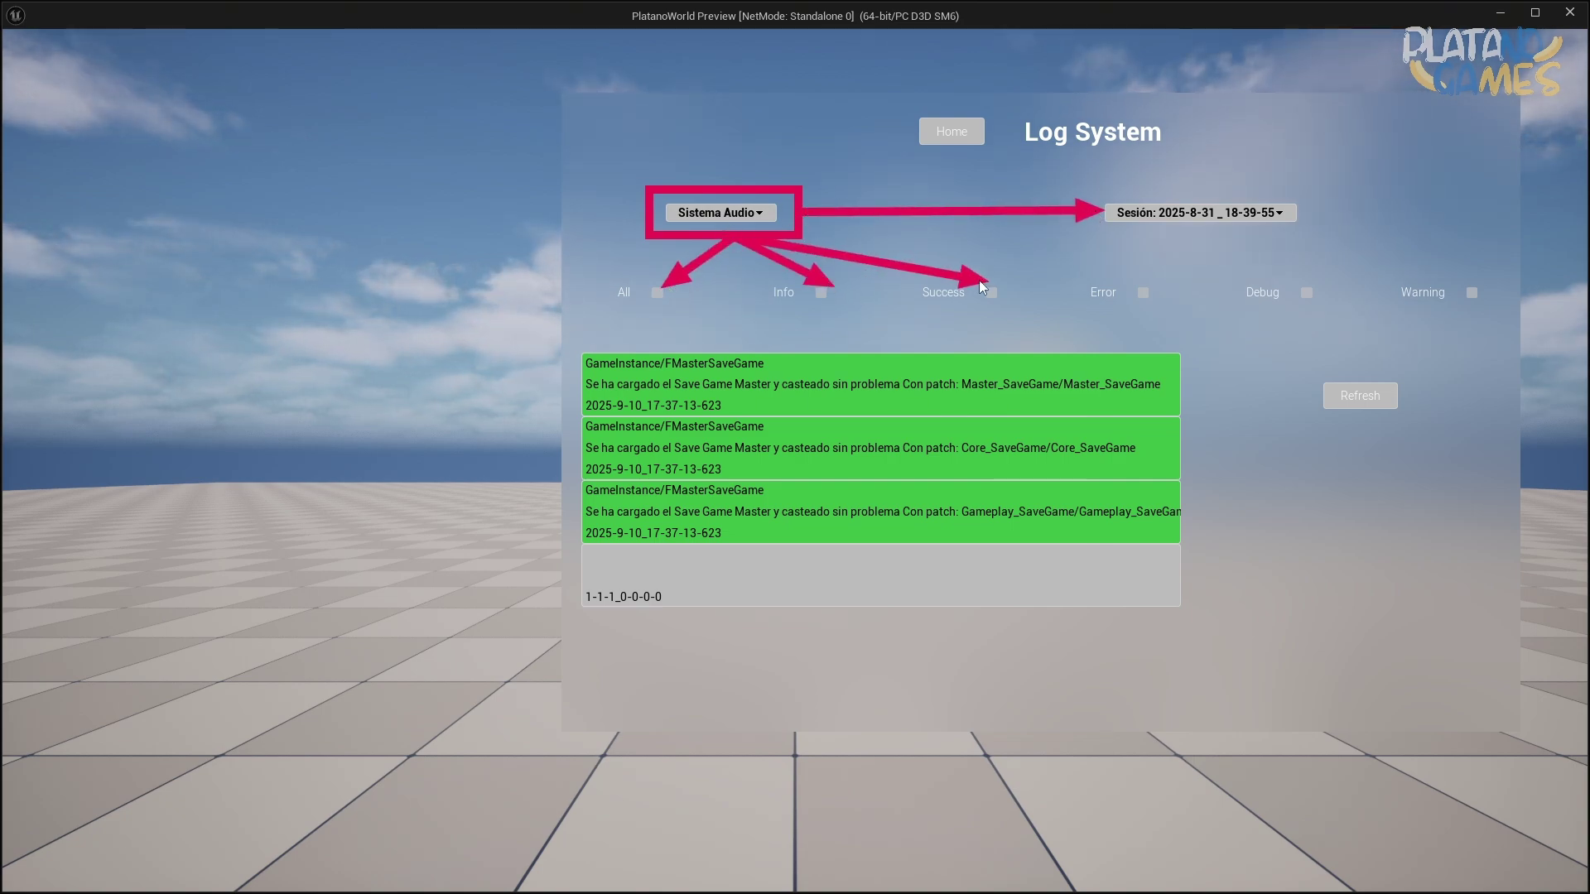
{"action": "left_click_drag", "start_coordinate": [736, 240], "coordinate": [1136, 285]}
{"action": "left_click_drag", "start_coordinate": [754, 240], "coordinate": [1287, 283]}
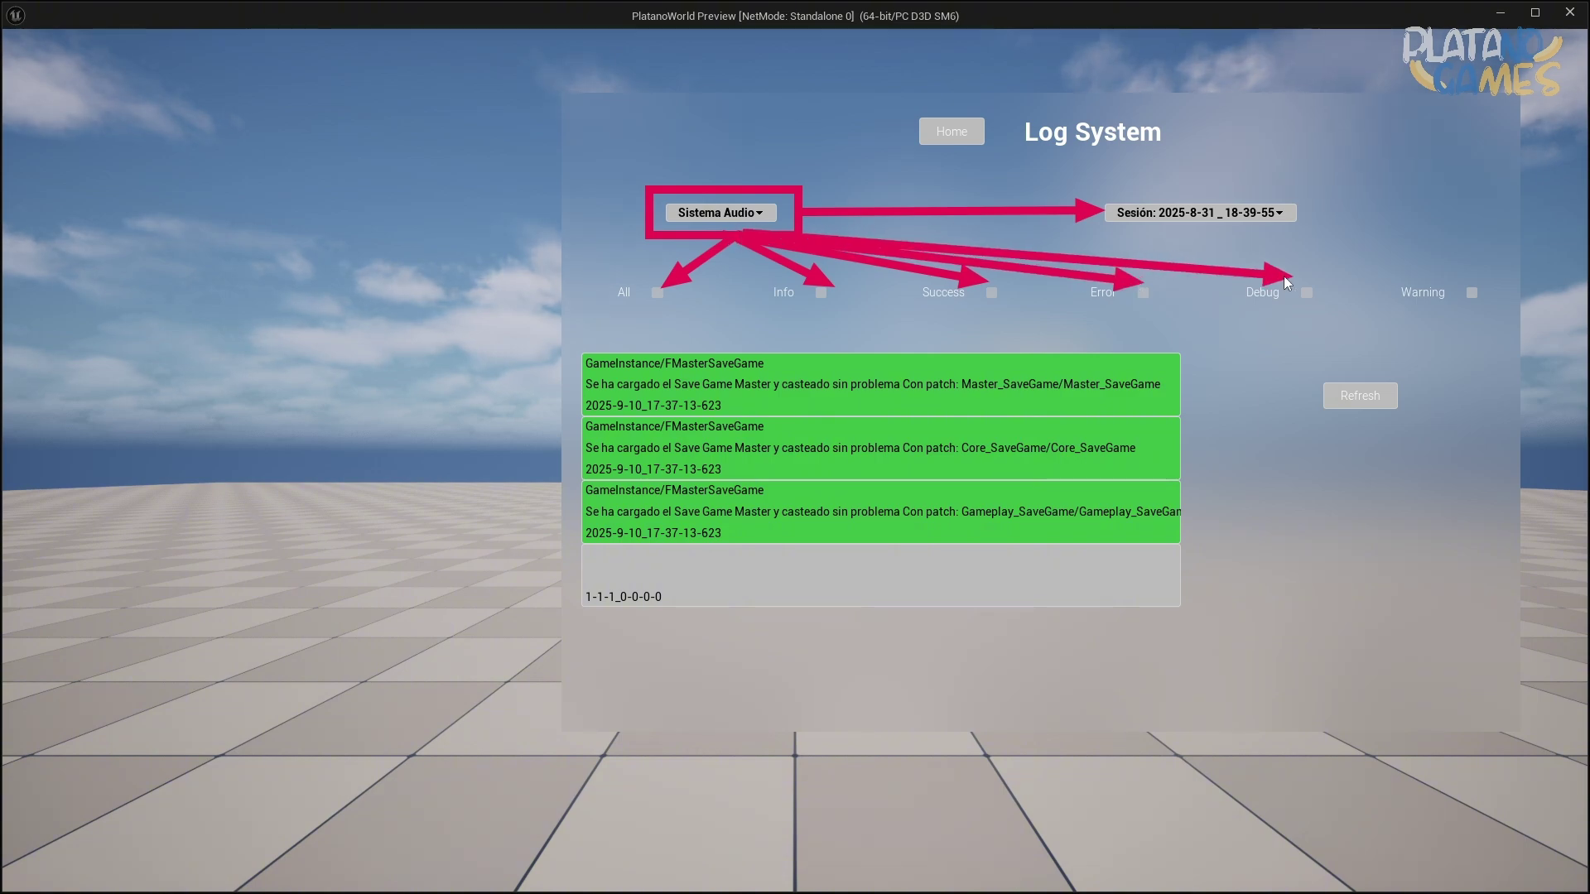
{"action": "left_click_drag", "start_coordinate": [729, 233], "coordinate": [1435, 270]}
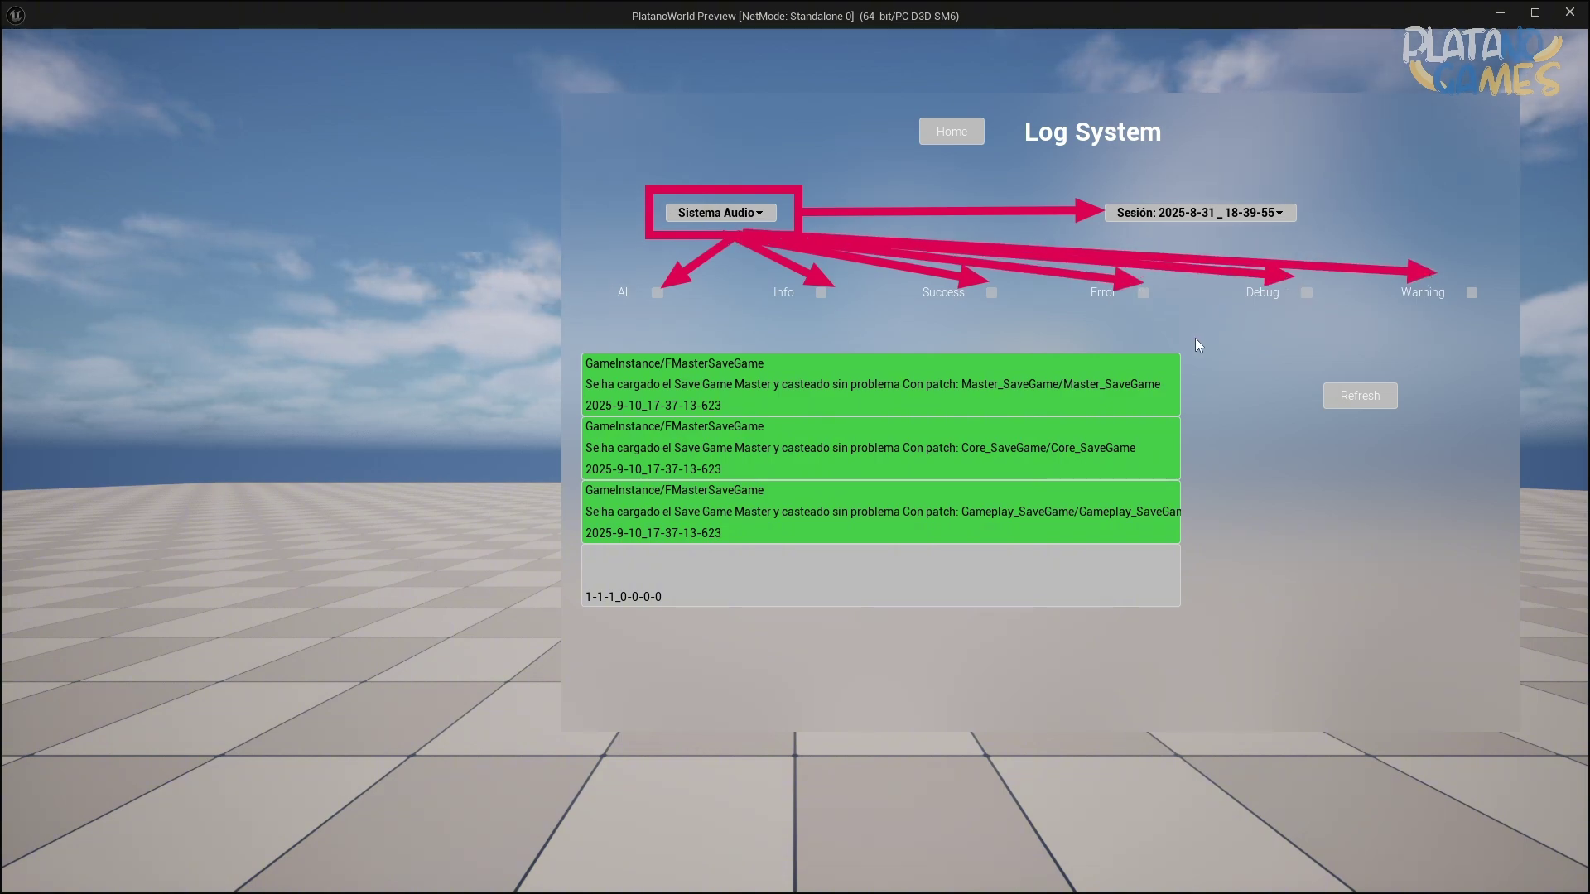